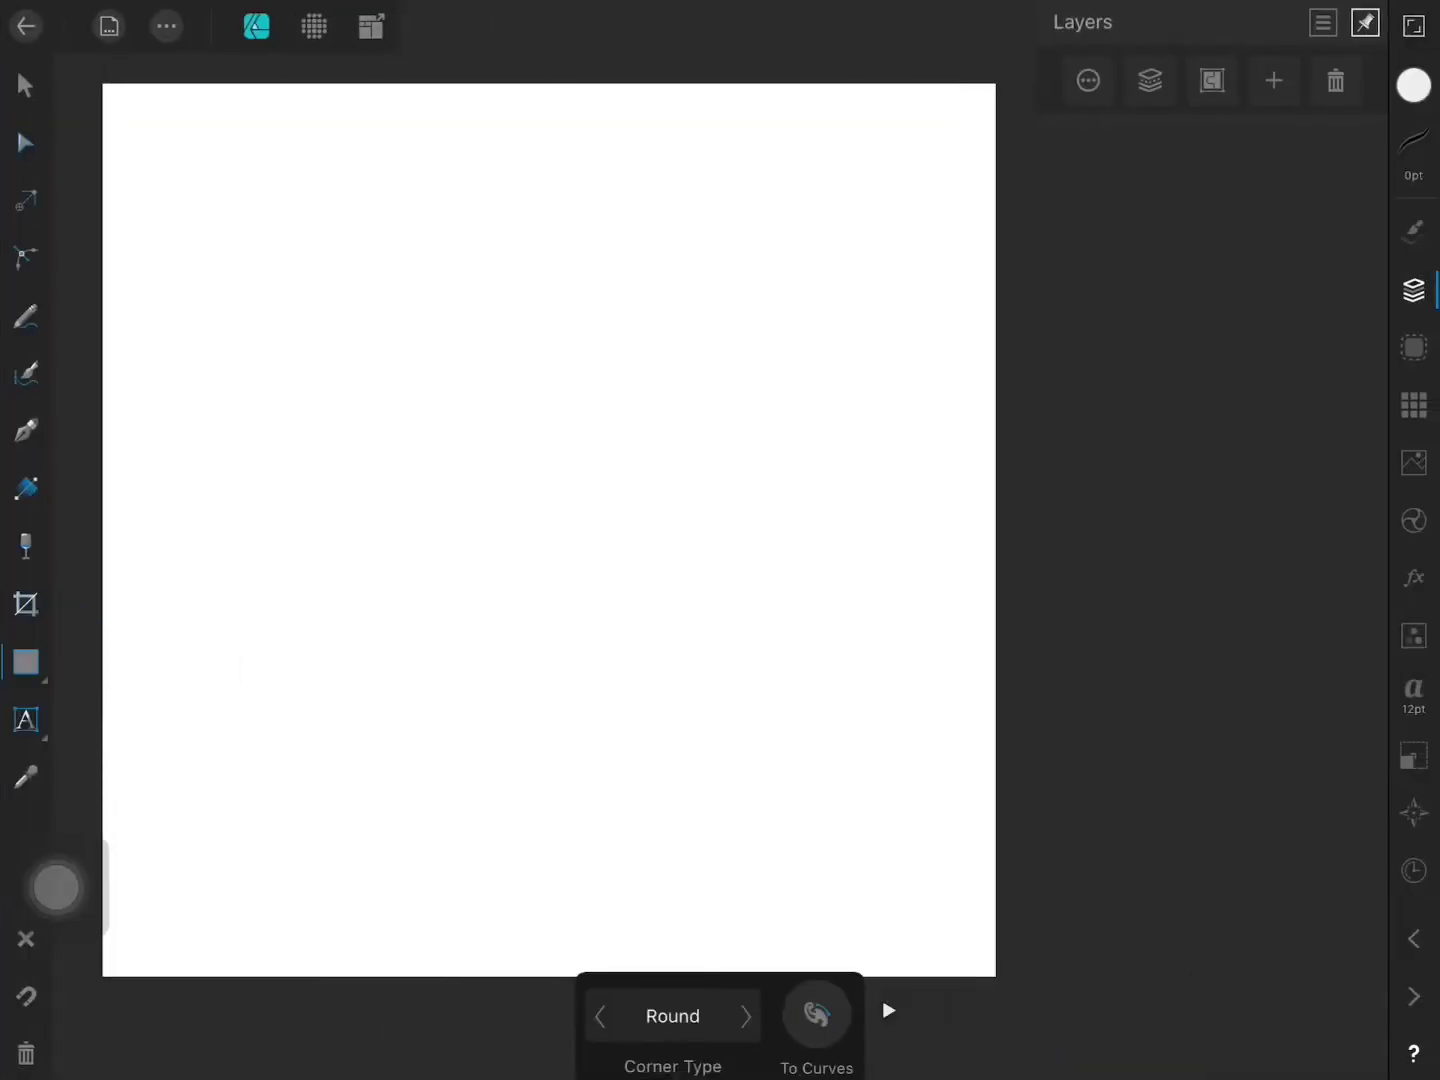
Step: Draw a wide rectangle mid-page and snap it to the canvas centre
{"action": "left_click_drag", "start_coordinate": [326, 443], "coordinate": [684, 584]}
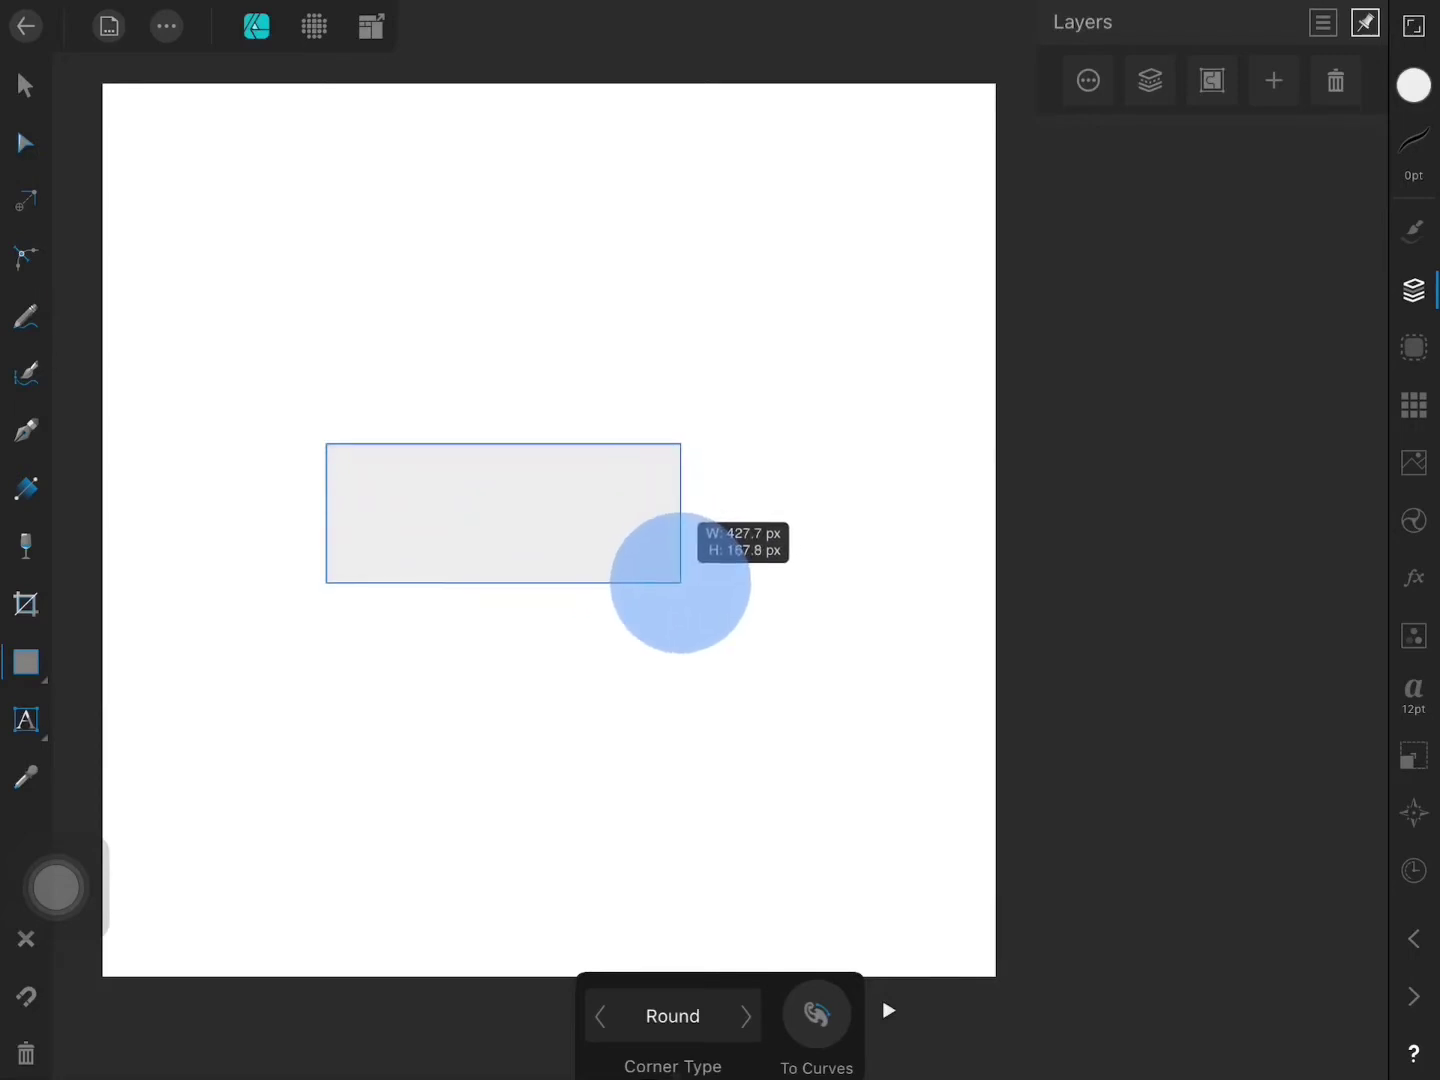
{"action": "left_click", "coordinate": [25, 85]}
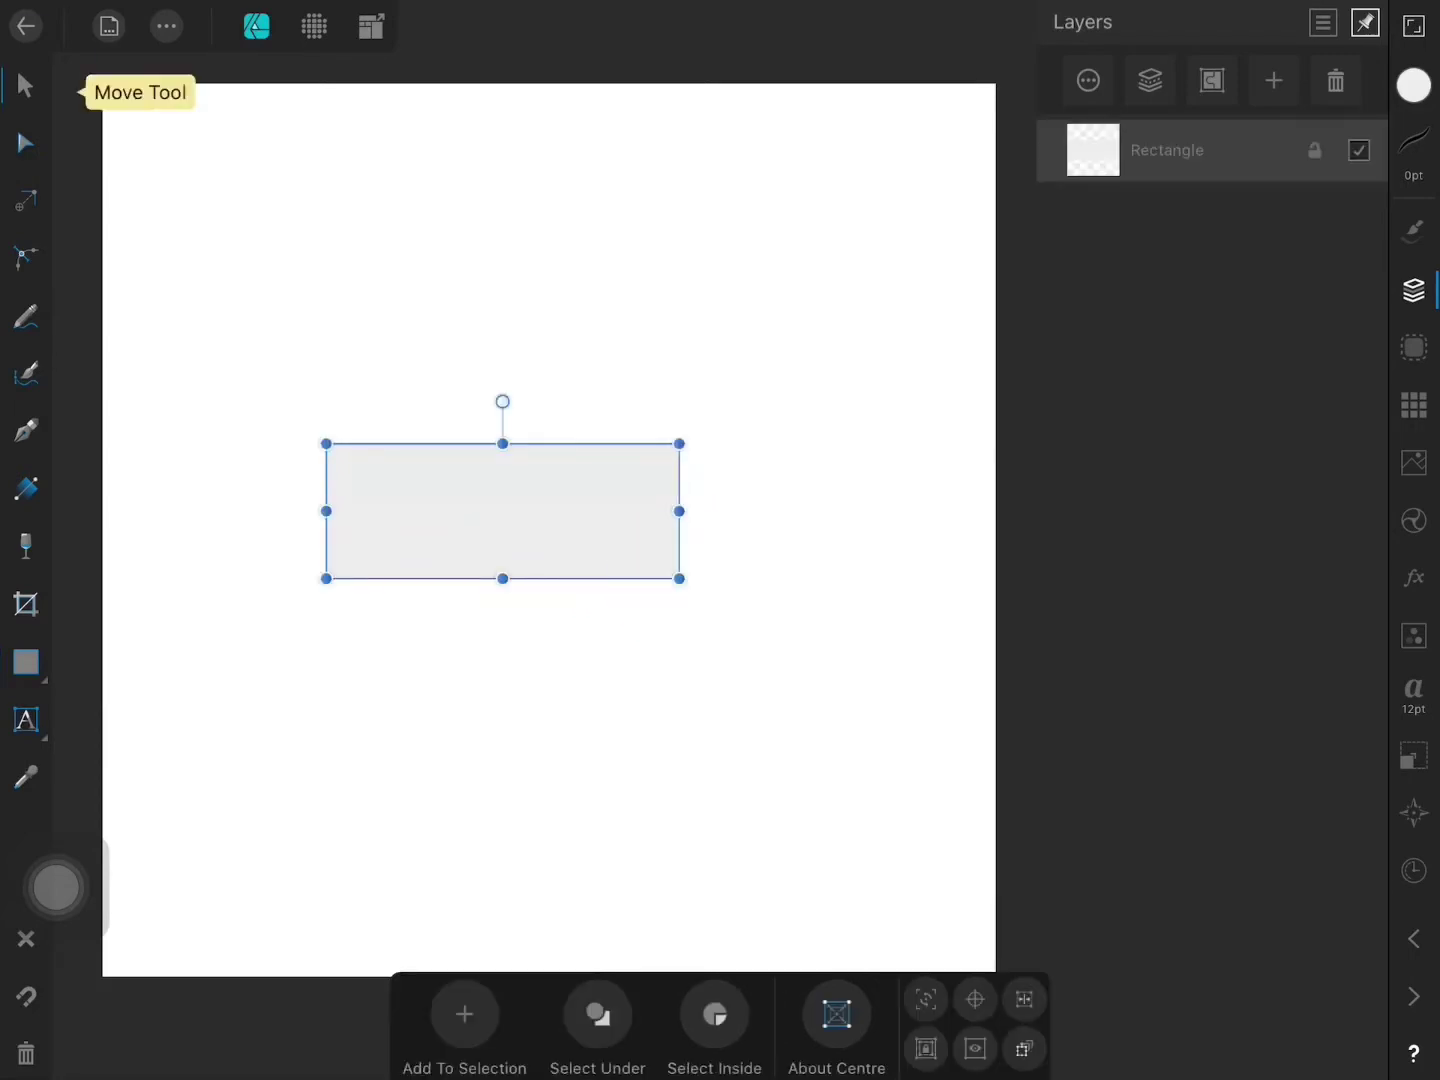
{"action": "mouse_move", "coordinate": [550, 518]}
{"action": "left_mouse_down"}
{"action": "mouse_move", "coordinate": [610, 518]}
{"action": "mouse_move", "coordinate": [588, 528]}
{"action": "left_mouse_up"}
{"action": "left_click", "coordinate": [26, 996]}
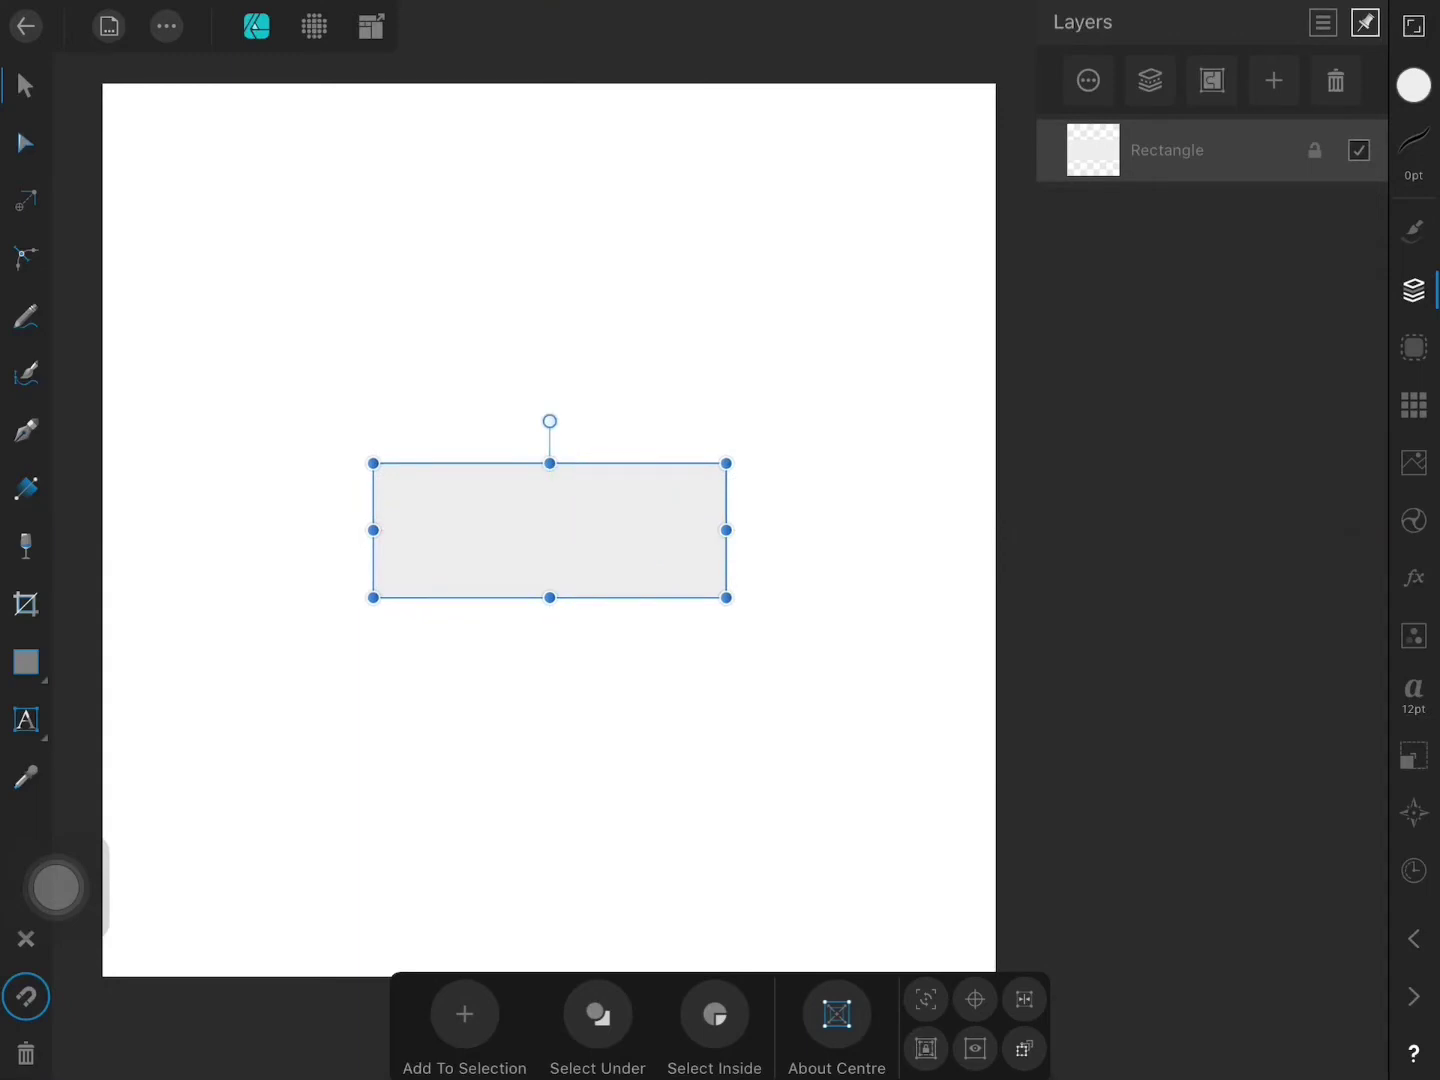
Step: Check the rectangle's colour and layers, then select it with the Node Tool
{"action": "left_click", "coordinate": [1413, 85]}
{"action": "left_click", "coordinate": [1175, 81]}
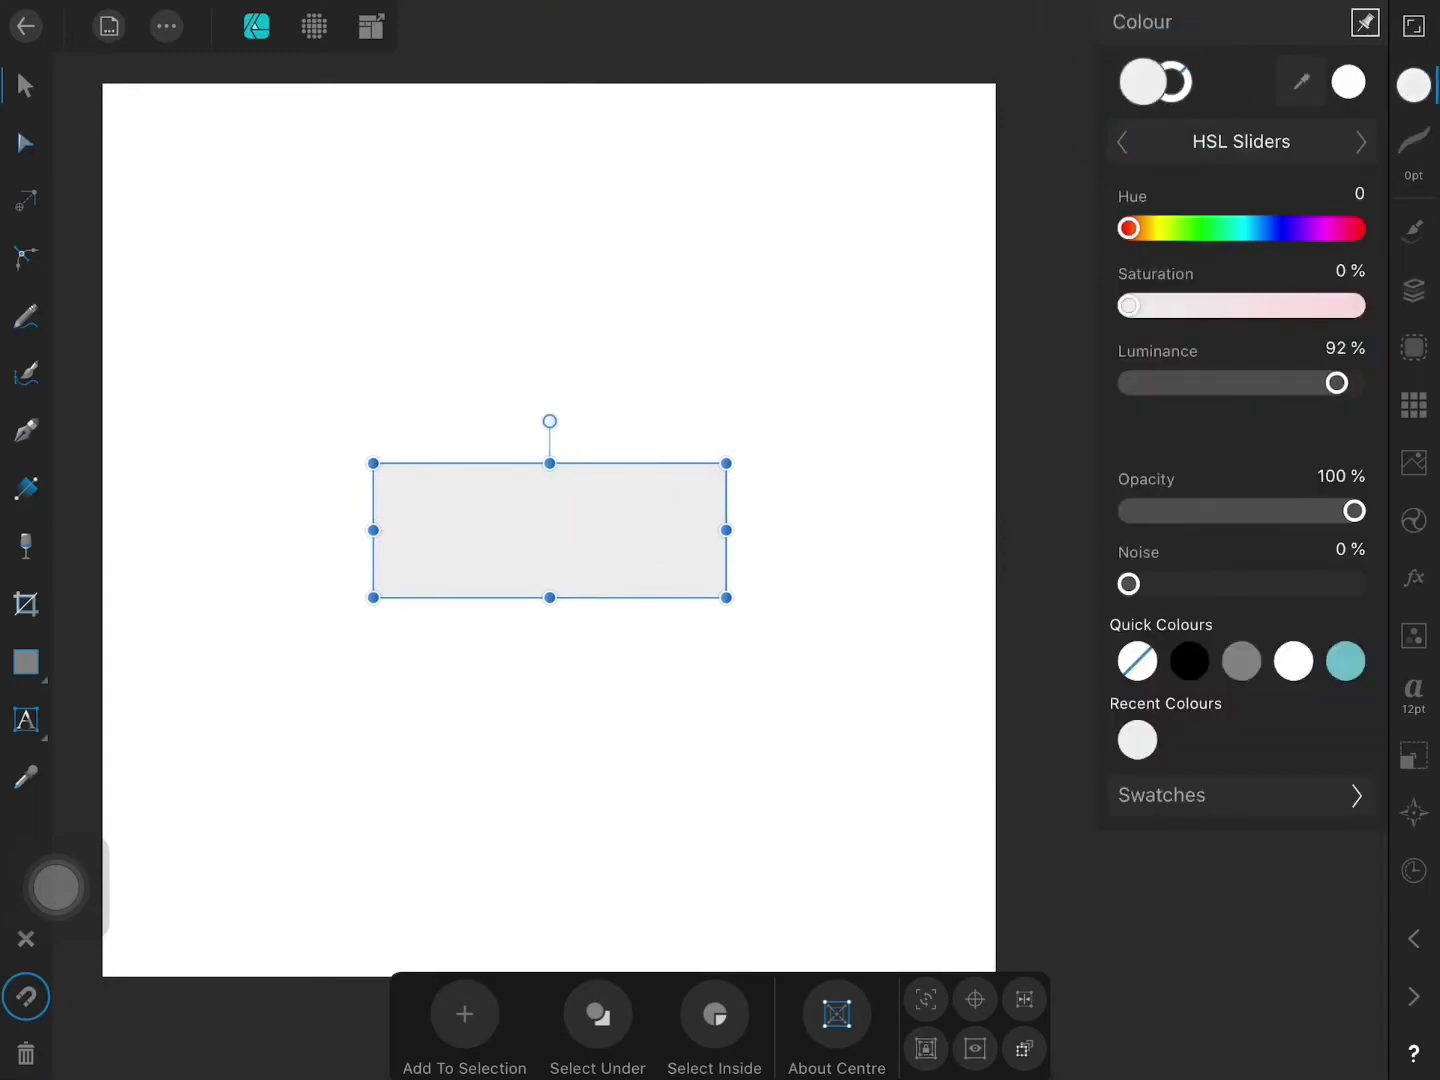
{"action": "left_click", "coordinate": [1413, 290]}
{"action": "scroll", "coordinate": [545, 635], "scroll_direction": "up", "scroll_amount": 2}
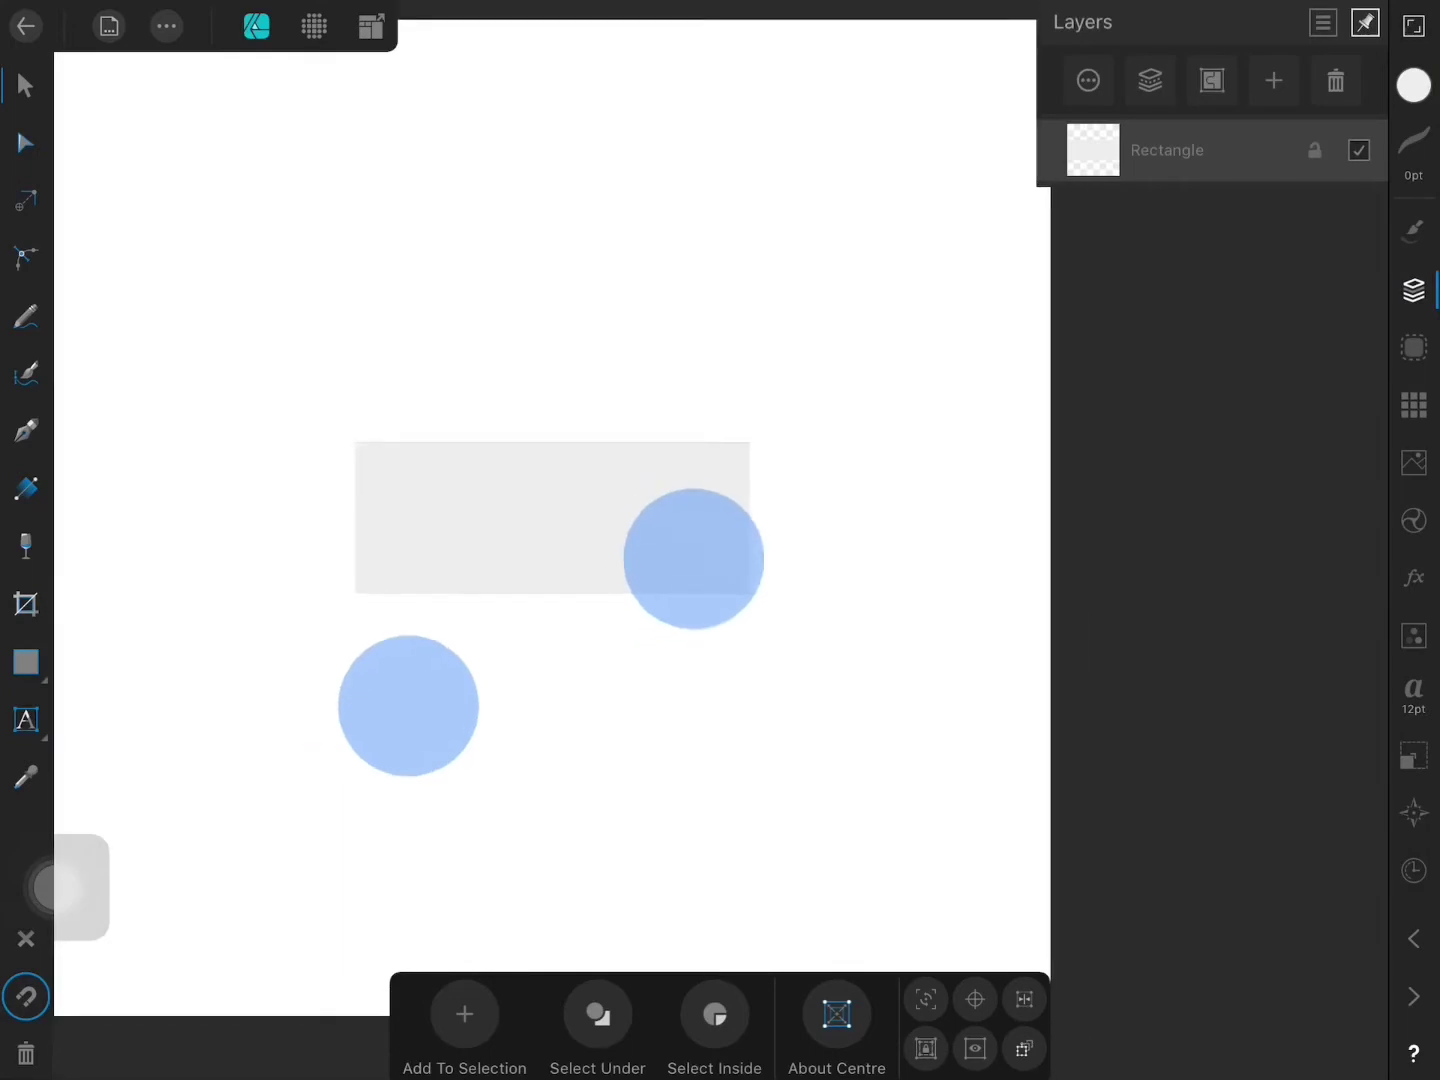
{"action": "left_click", "coordinate": [26, 143]}
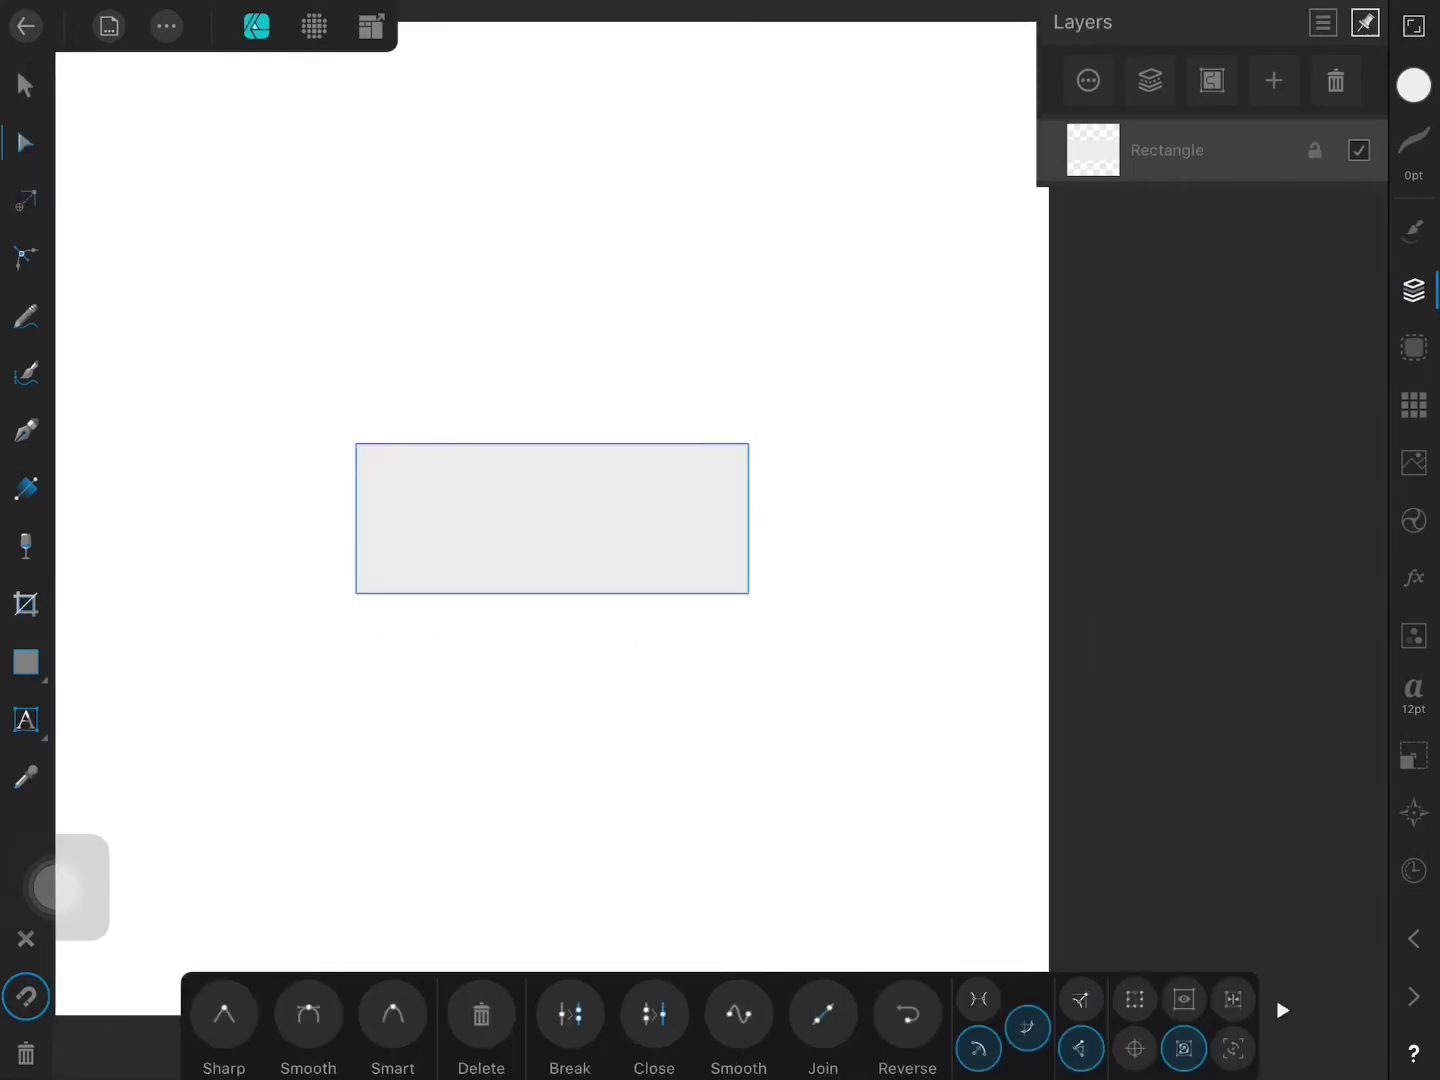
{"action": "left_click", "coordinate": [547, 428]}
{"action": "left_click", "coordinate": [166, 26]}
Step: Convert the rectangle to curves and bulge all four edges slightly outward
{"action": "left_click", "coordinate": [560, 309]}
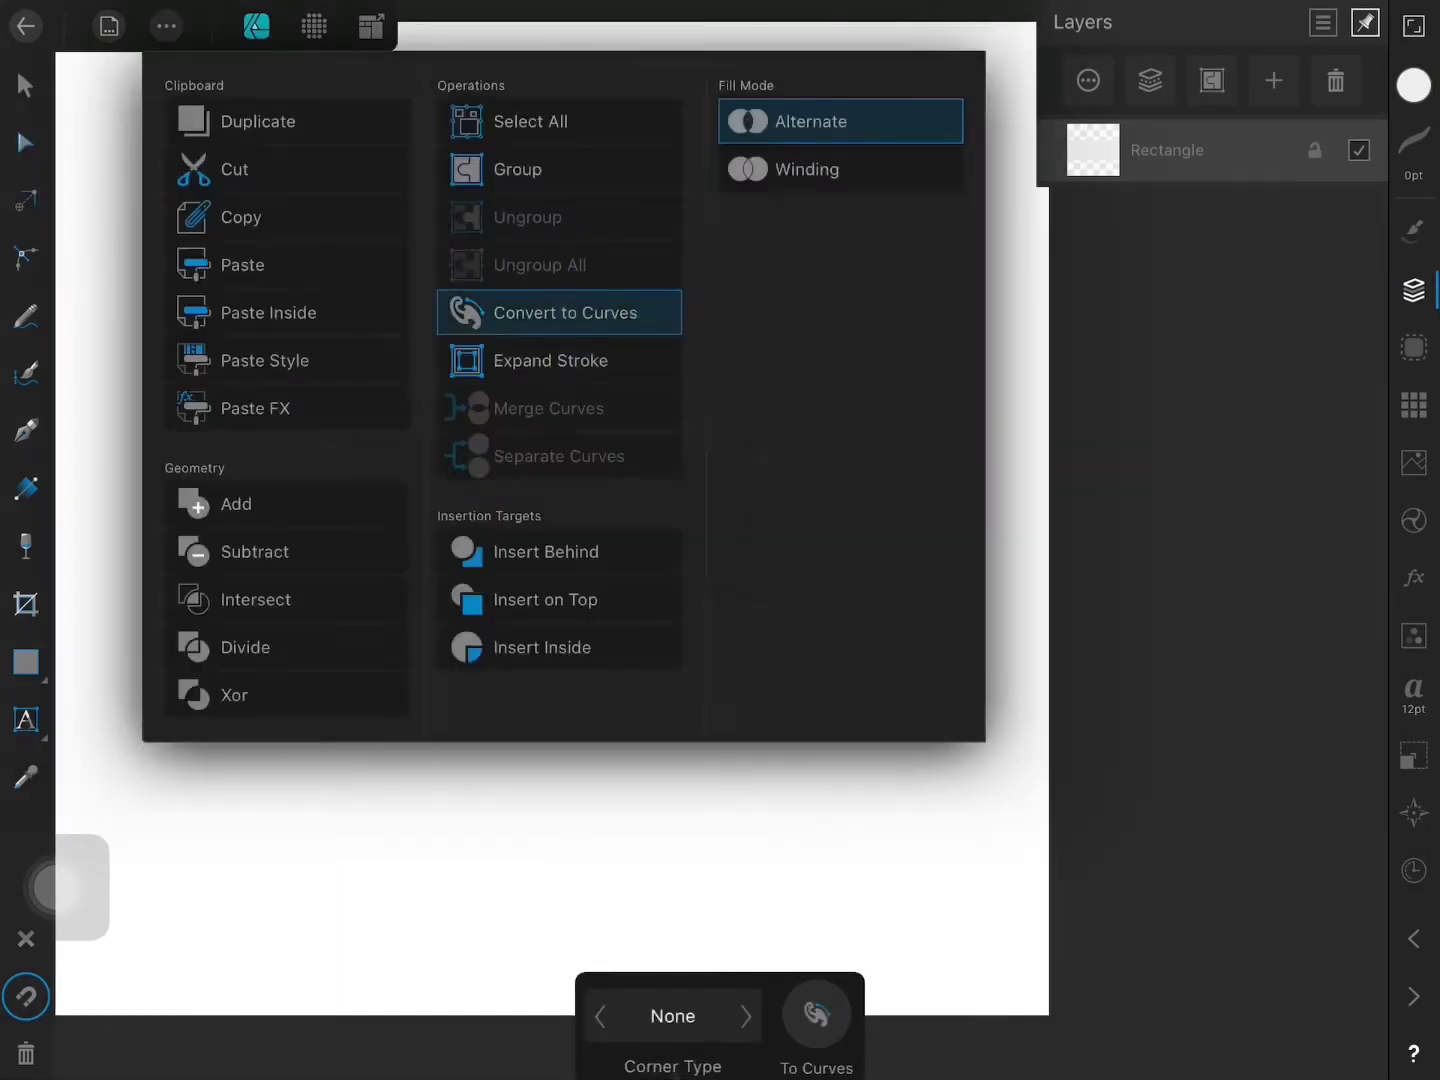
{"action": "left_click_drag", "start_coordinate": [552, 443], "coordinate": [552, 424]}
{"action": "left_click_drag", "start_coordinate": [552, 593], "coordinate": [552, 612]}
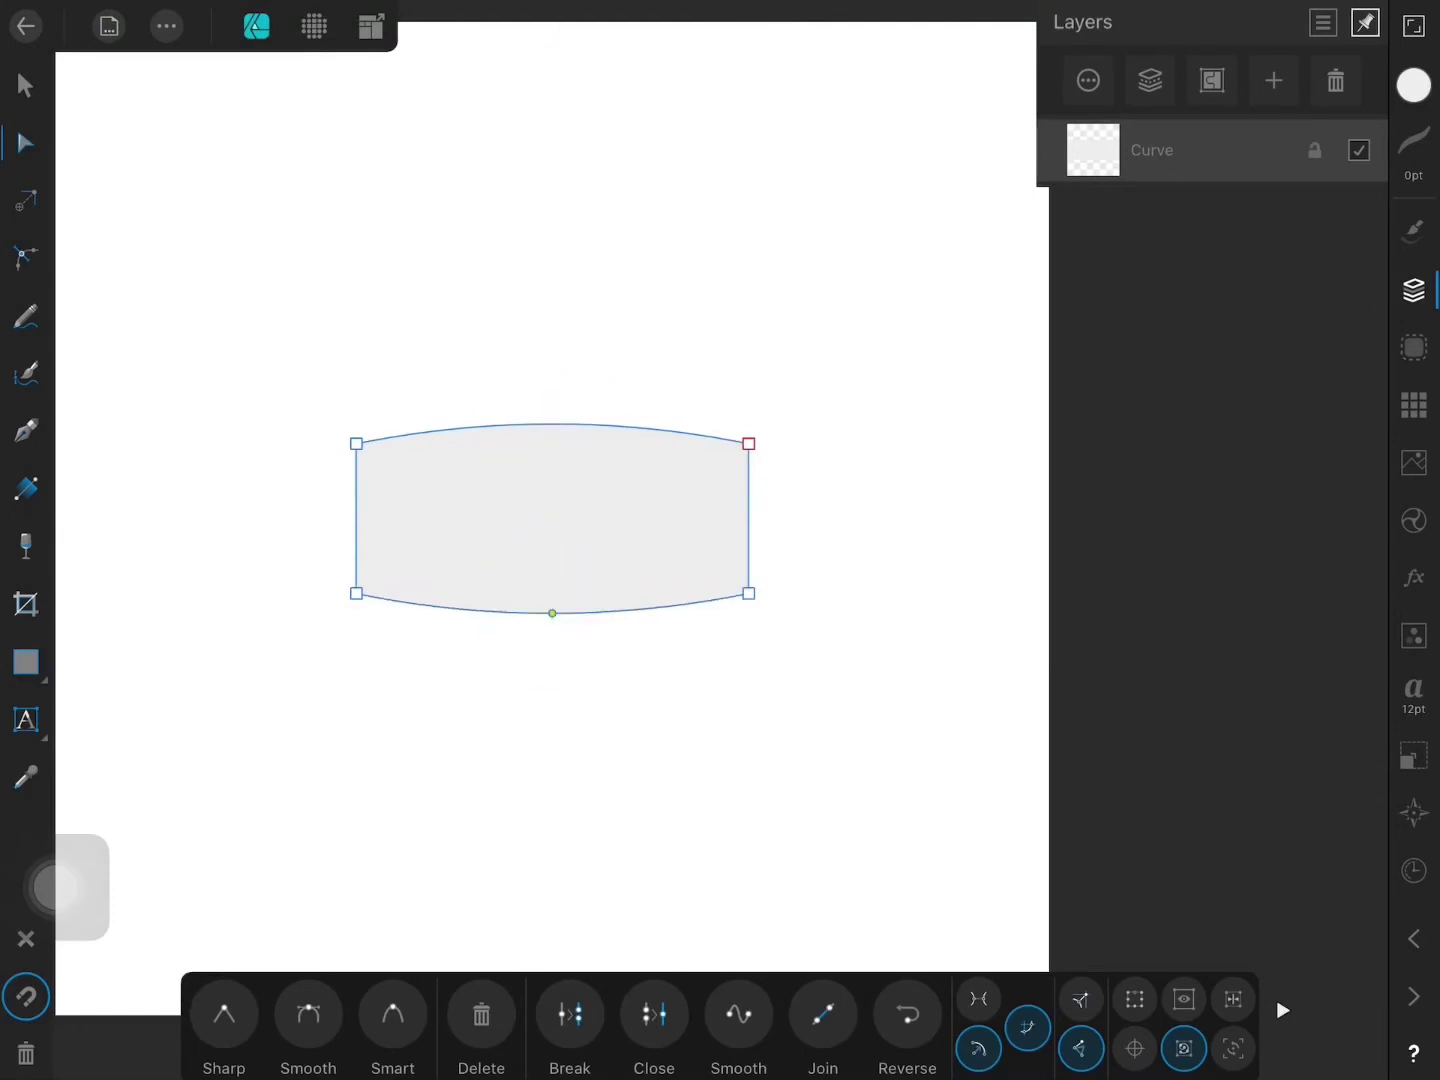
{"action": "left_click_drag", "start_coordinate": [749, 518], "coordinate": [768, 518]}
{"action": "left_click_drag", "start_coordinate": [355, 516], "coordinate": [335, 518]}
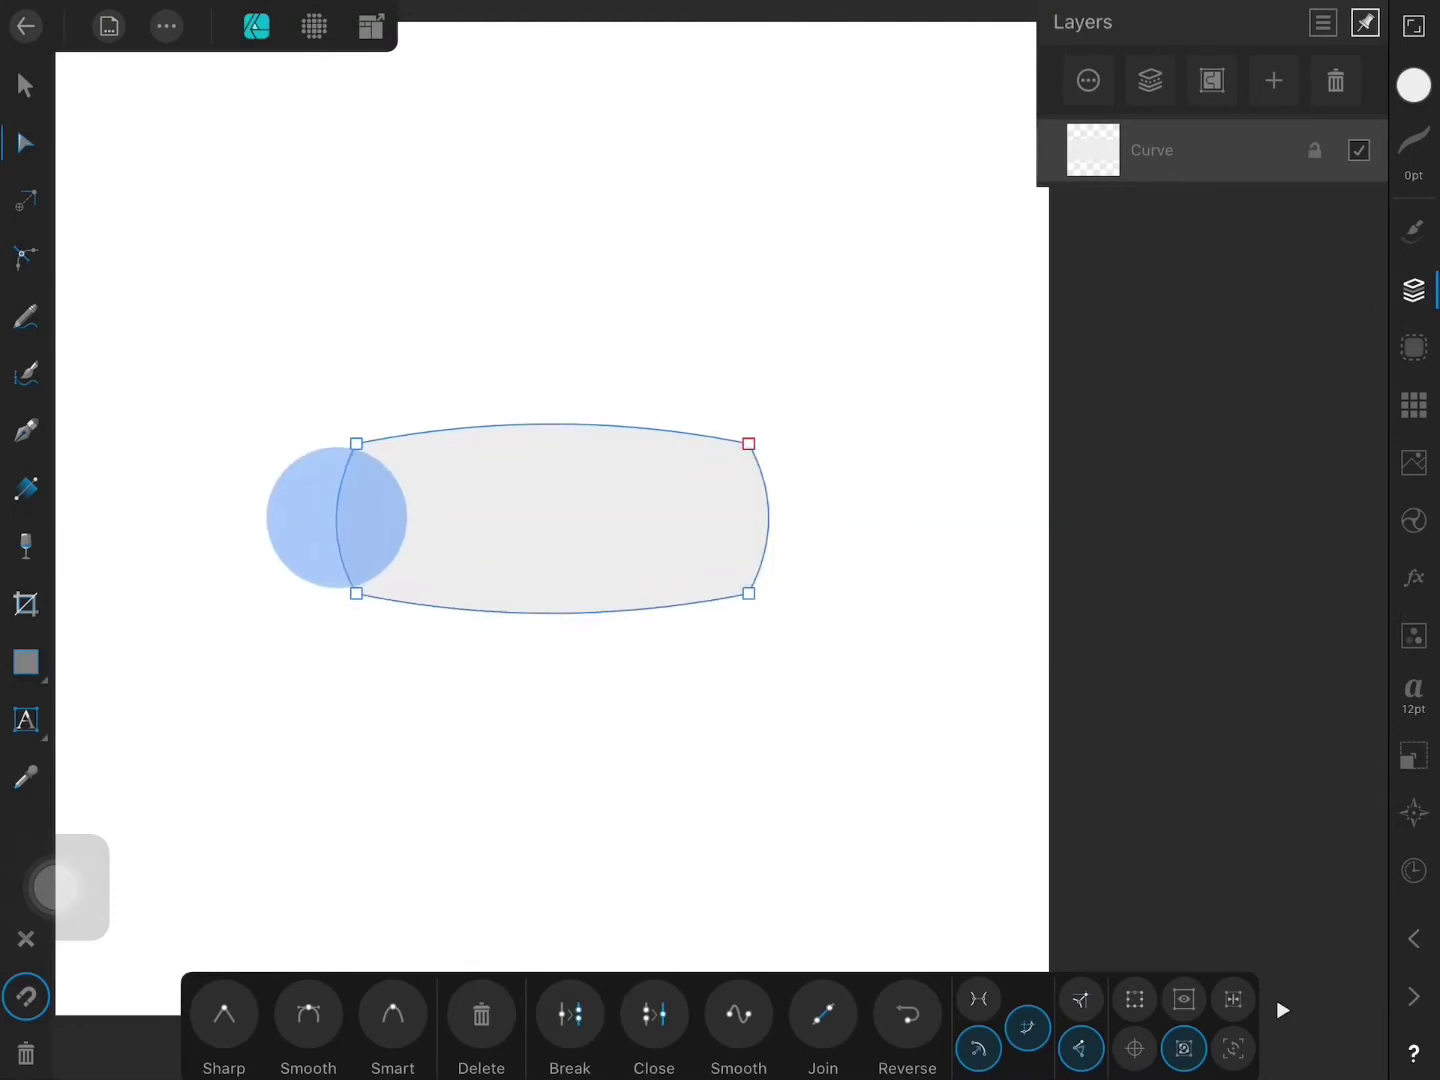
Step: Round all four corners with the Corner Tool into a capsule
{"action": "left_click", "coordinate": [26, 257]}
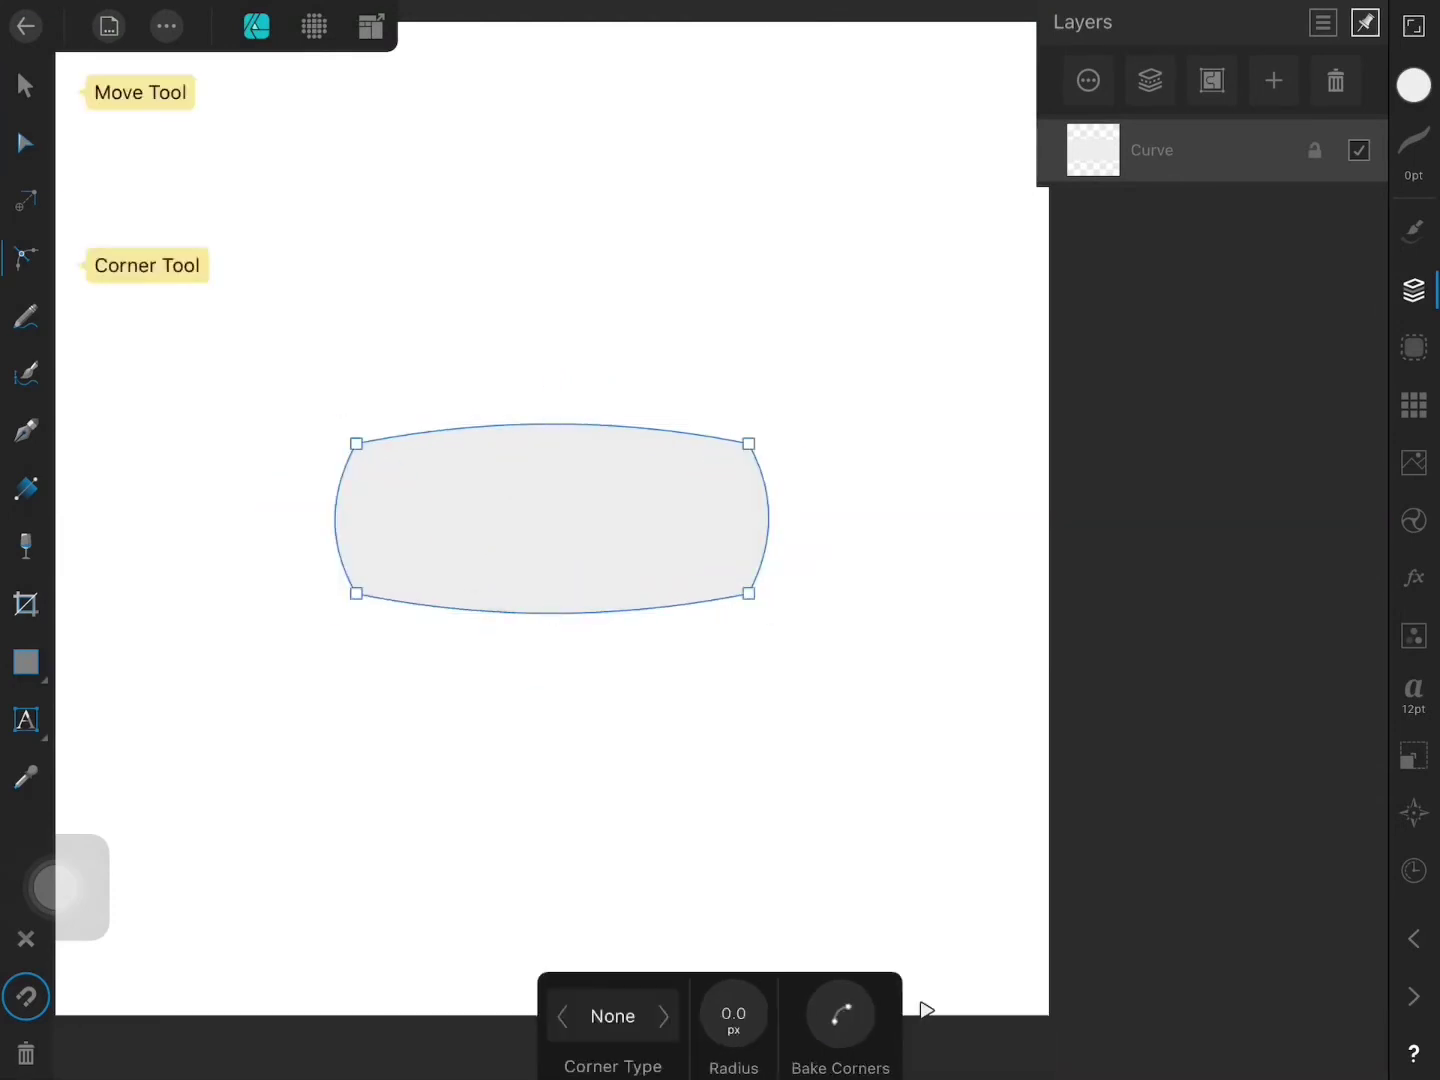
{"action": "left_click", "coordinate": [543, 511]}
{"action": "left_click_drag", "start_coordinate": [749, 593], "coordinate": [638, 578]}
Step: Fine-tune the capsule's width and height, resizing about its centre
{"action": "key", "text": "v"}
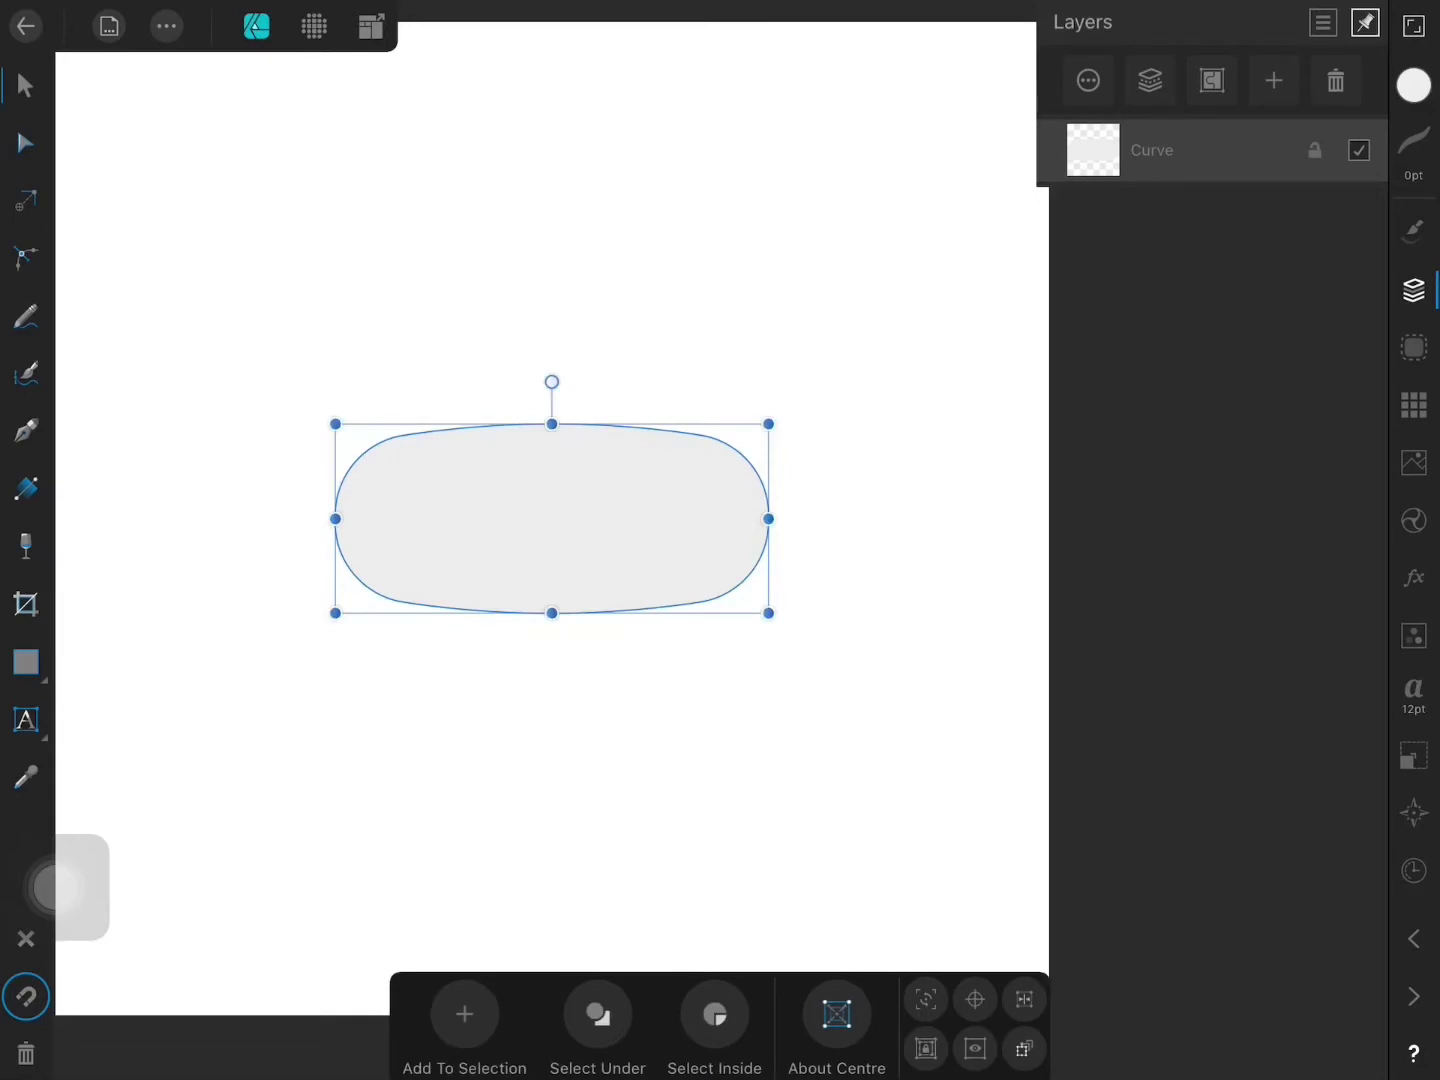
{"action": "left_click", "coordinate": [837, 1014]}
{"action": "left_click_drag", "start_coordinate": [768, 518], "coordinate": [796, 518]}
{"action": "left_click_drag", "start_coordinate": [552, 424], "coordinate": [552, 431]}
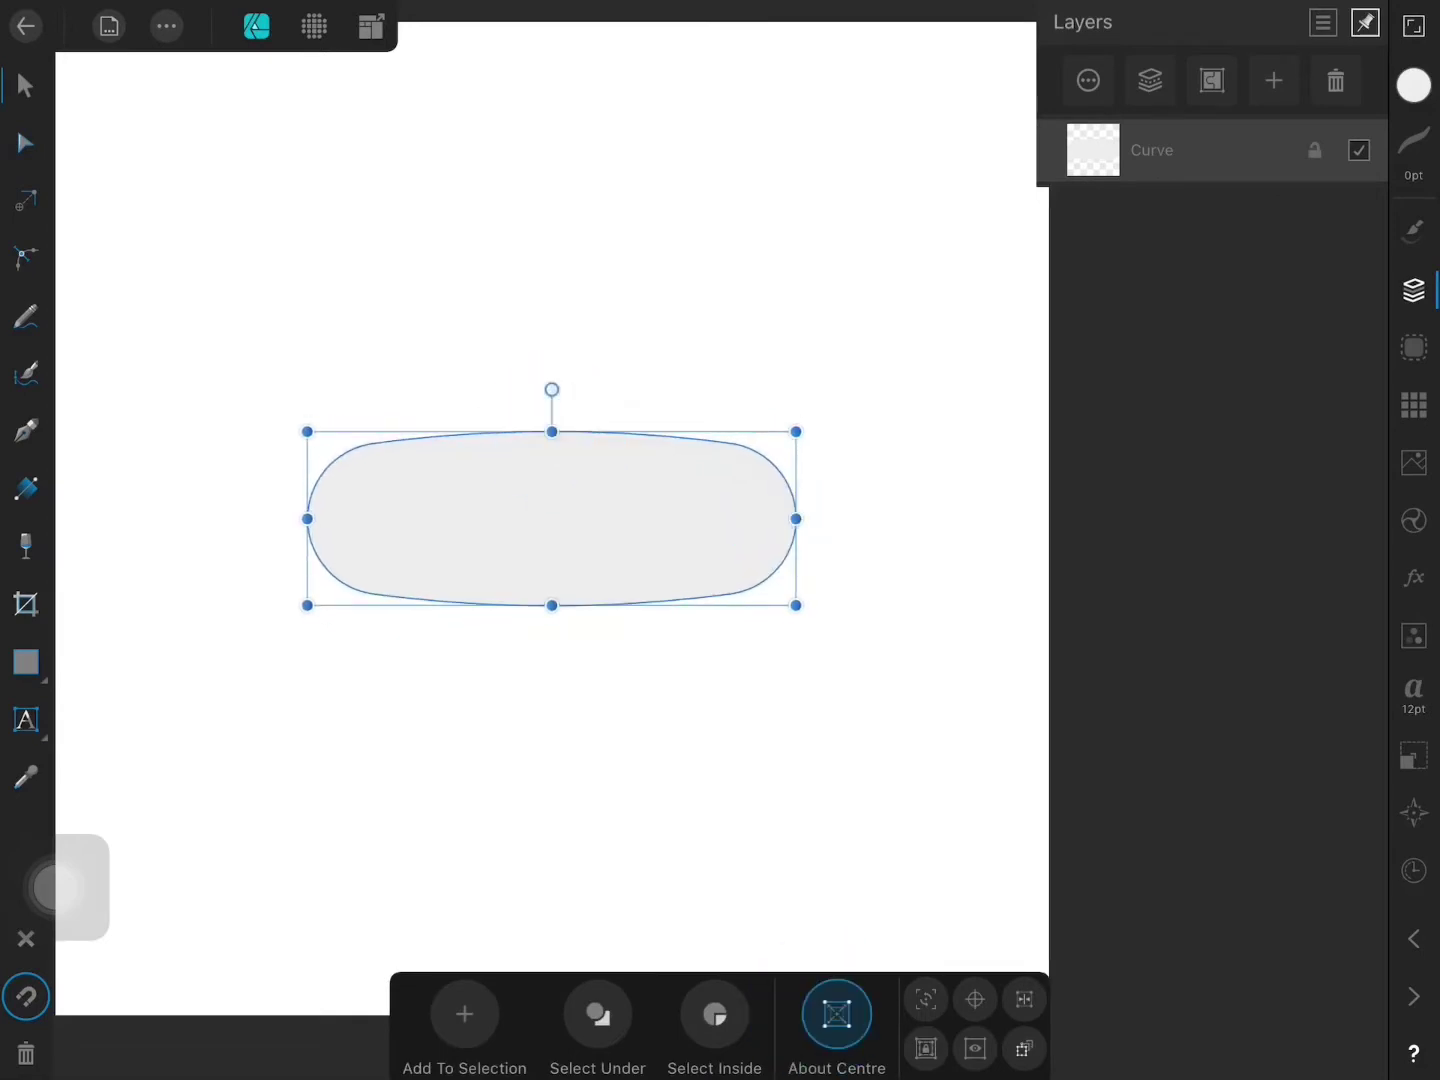
{"action": "left_click_drag", "start_coordinate": [796, 518], "coordinate": [783, 518]}
{"action": "left_click_drag", "start_coordinate": [552, 431], "coordinate": [552, 426]}
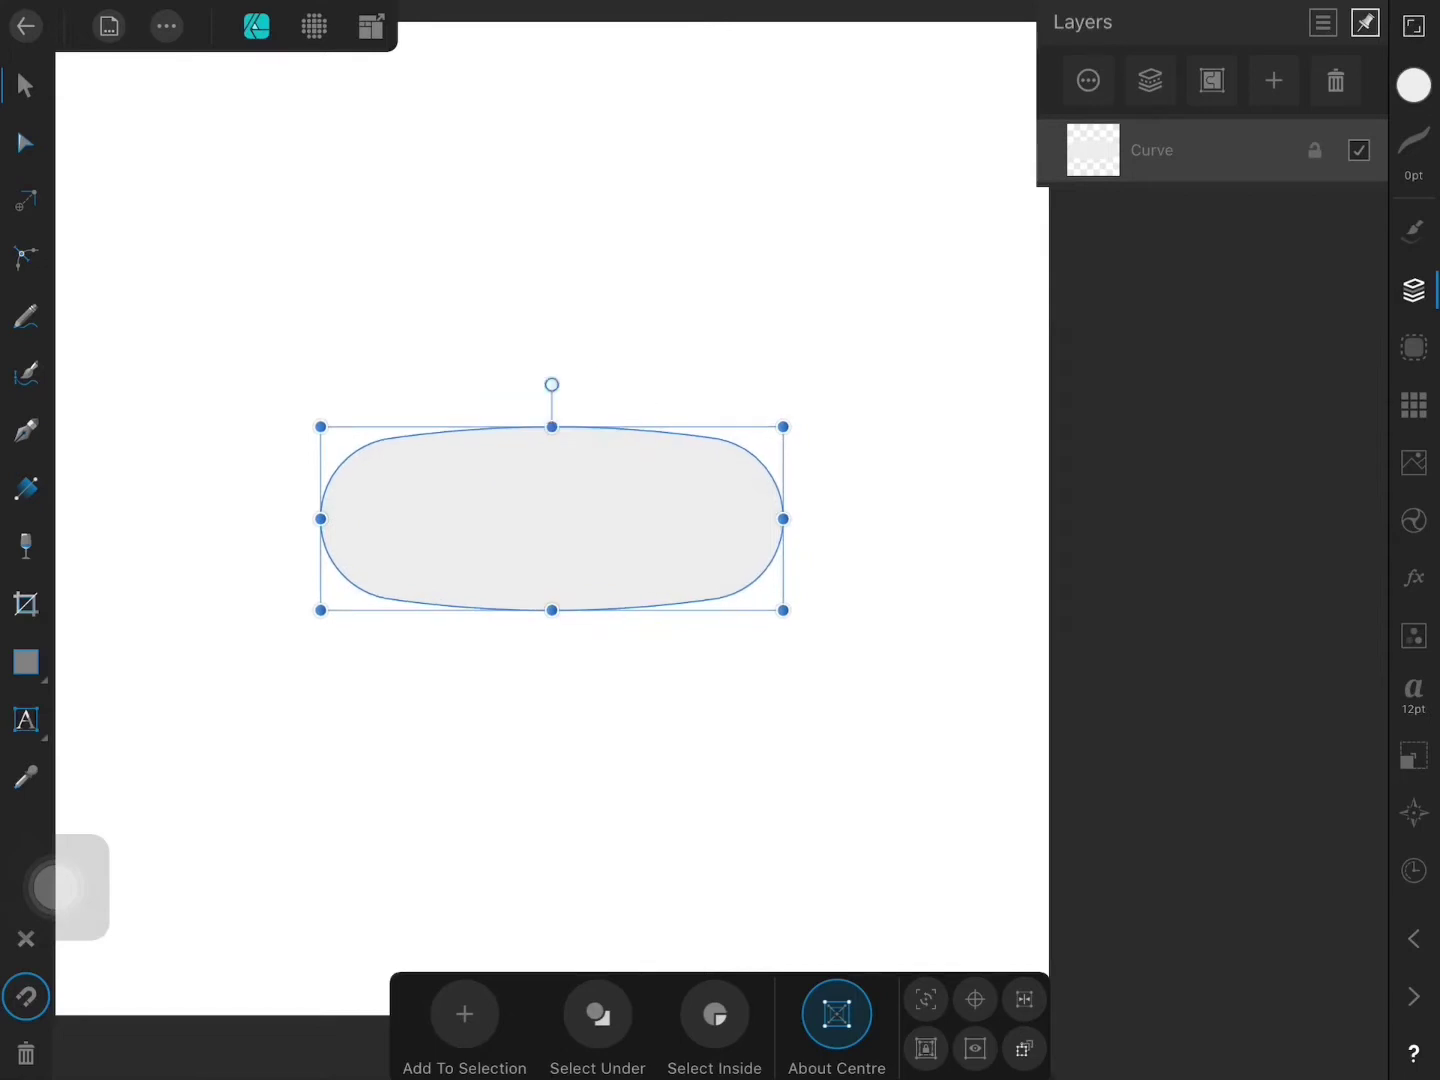
{"action": "left_click", "coordinate": [837, 1014]}
{"action": "left_click", "coordinate": [1414, 85]}
Step: Fill the capsule with an orange-yellow swatch and a diagonal linear gradient
{"action": "left_click", "coordinate": [1200, 791]}
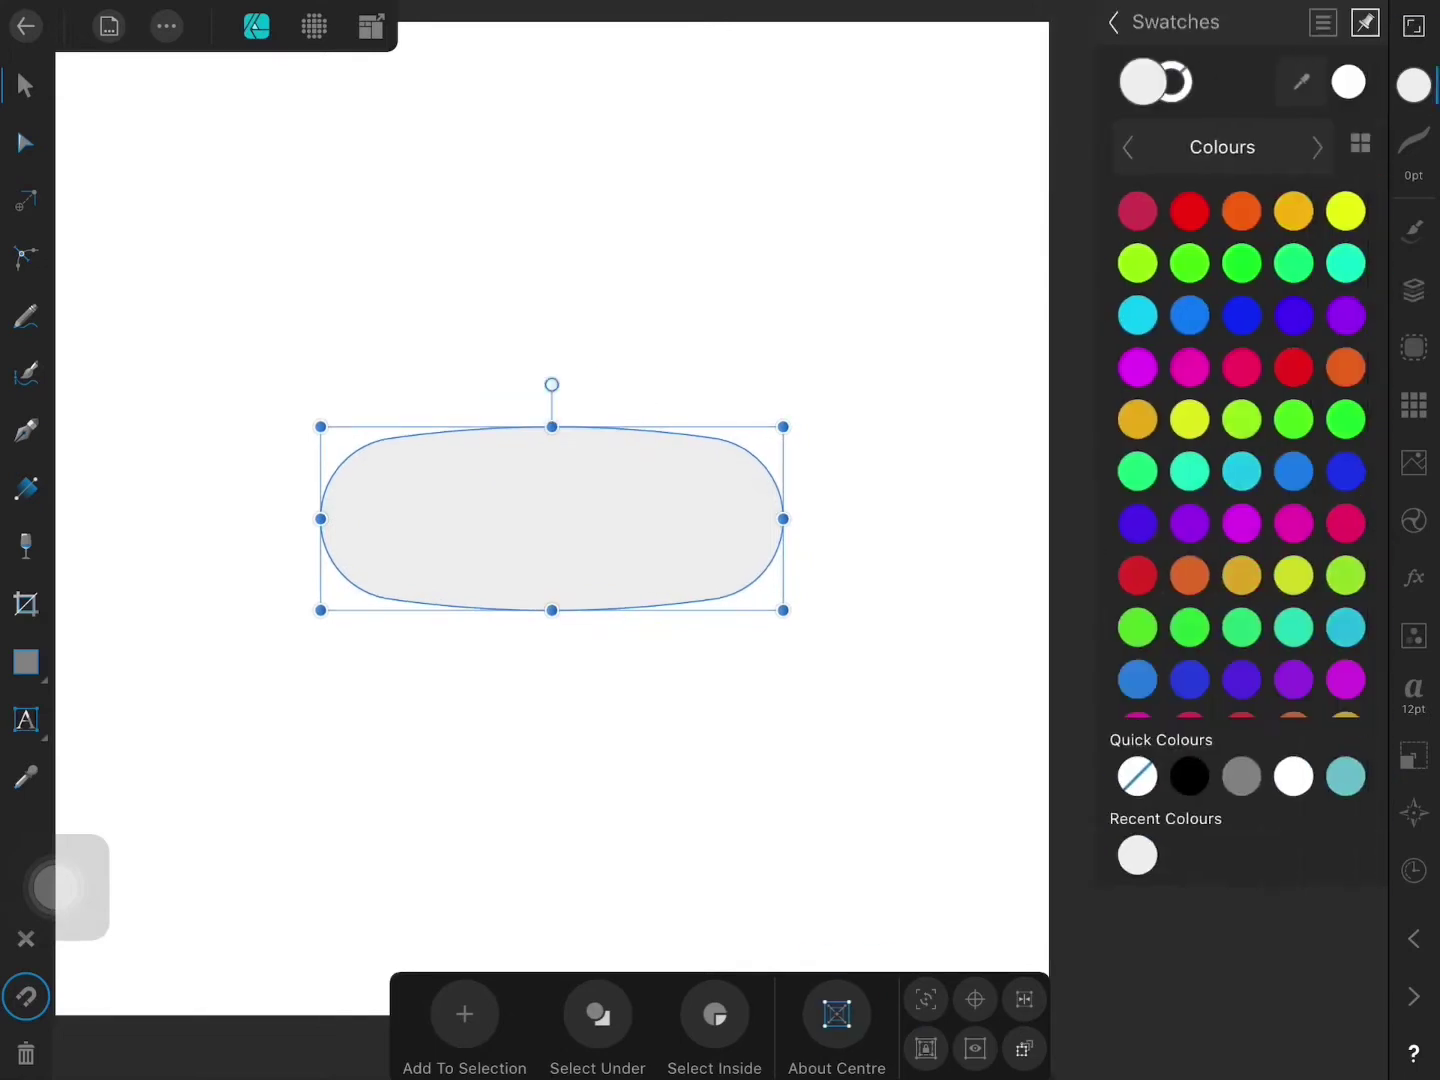
{"action": "left_click", "coordinate": [1294, 211]}
{"action": "left_click", "coordinate": [26, 487]}
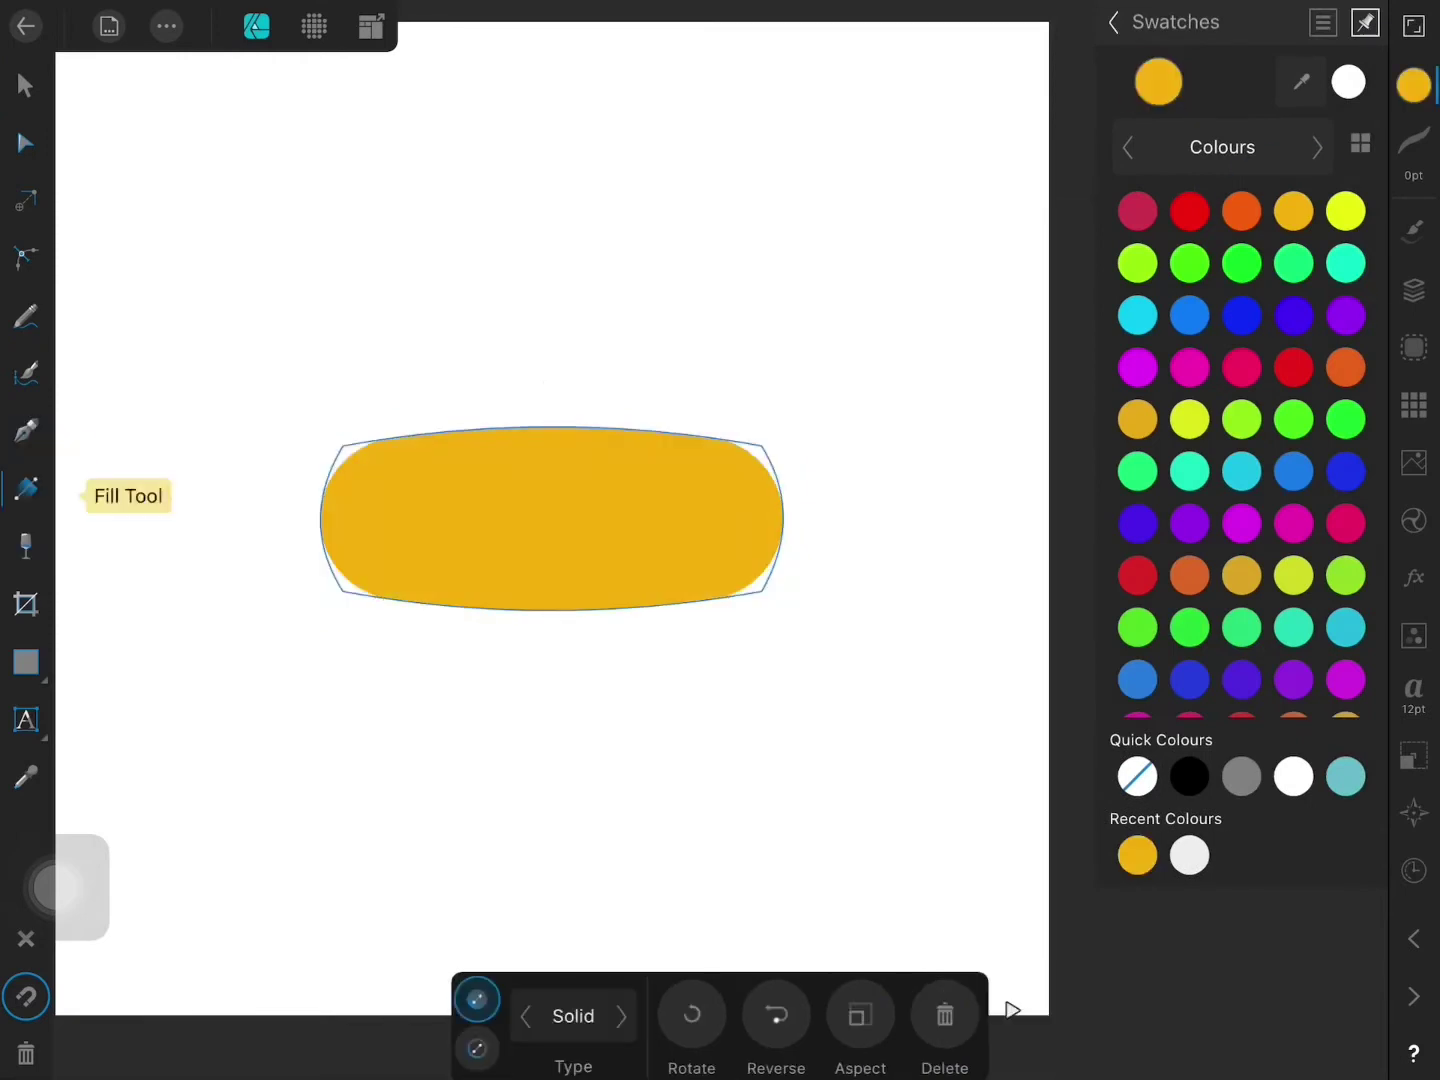
{"action": "left_click_drag", "start_coordinate": [332, 427], "coordinate": [766, 608]}
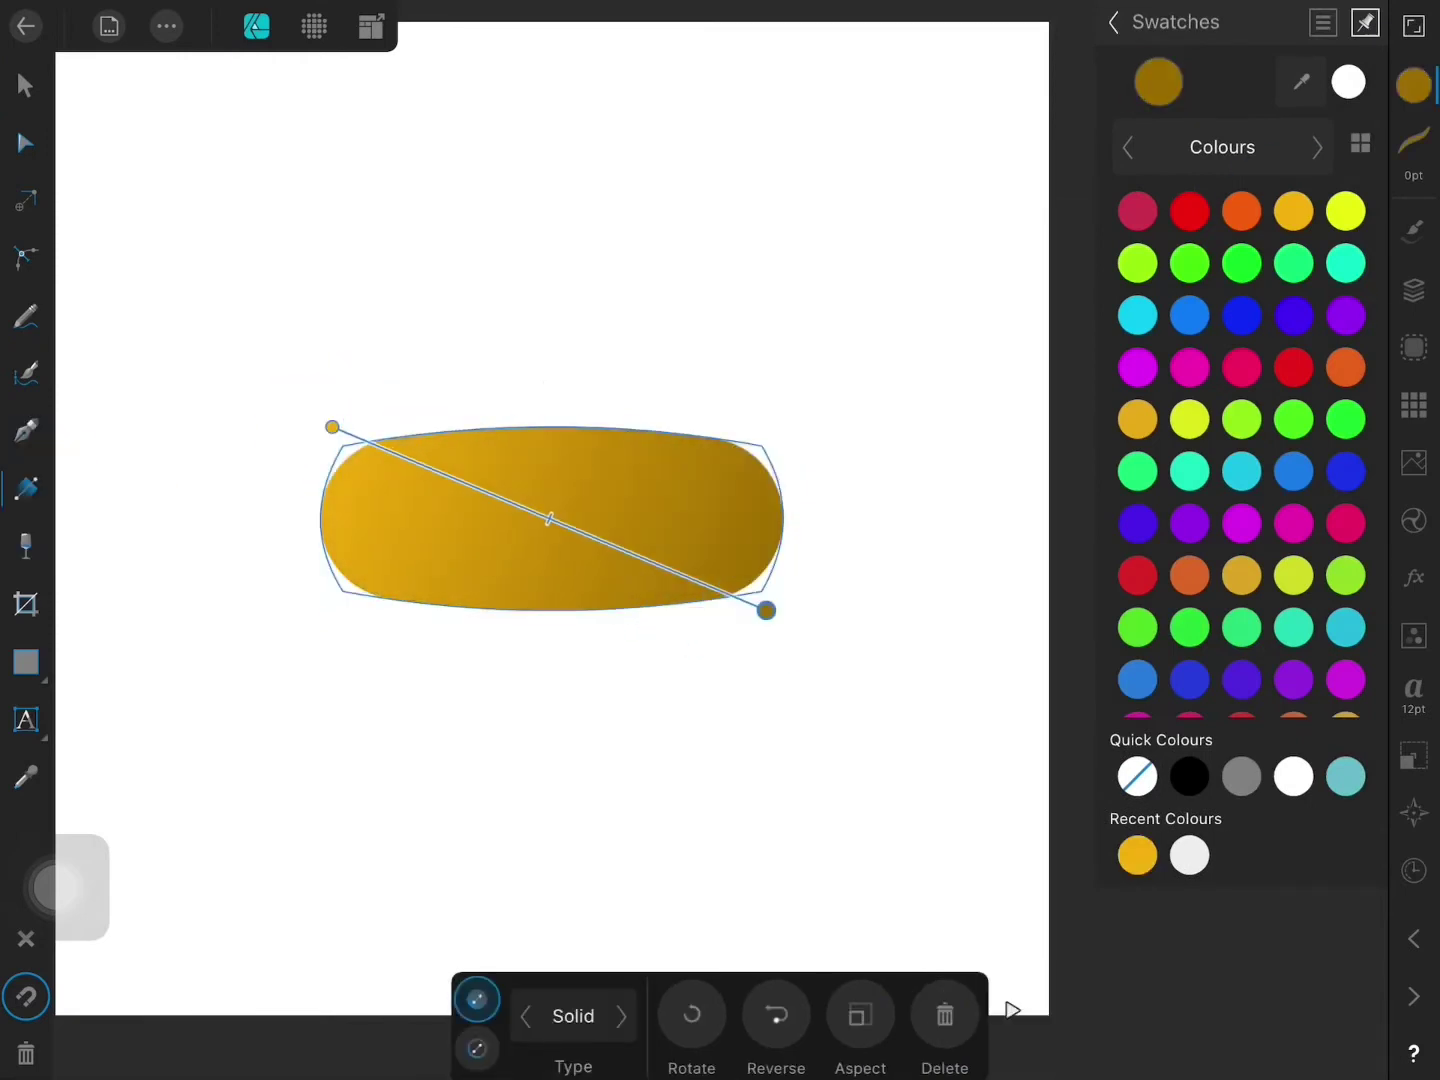
Step: Lighten the gradient's start stop to a pale yellow using HSL sliders
{"action": "left_click", "coordinate": [332, 427]}
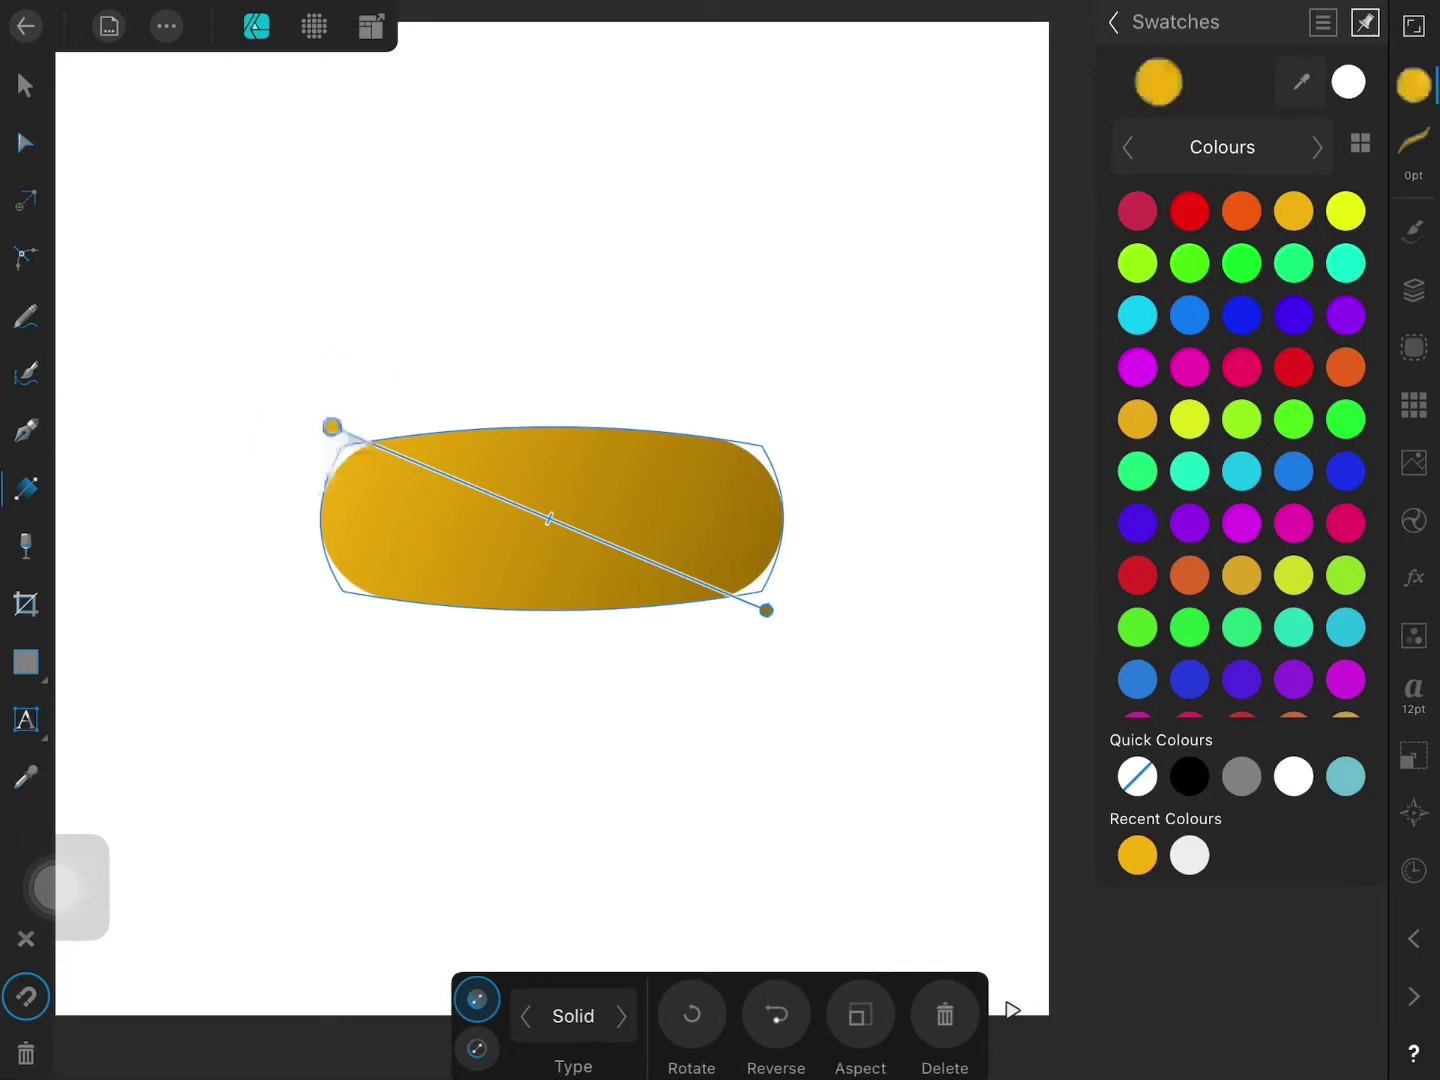
{"action": "left_click", "coordinate": [1113, 22]}
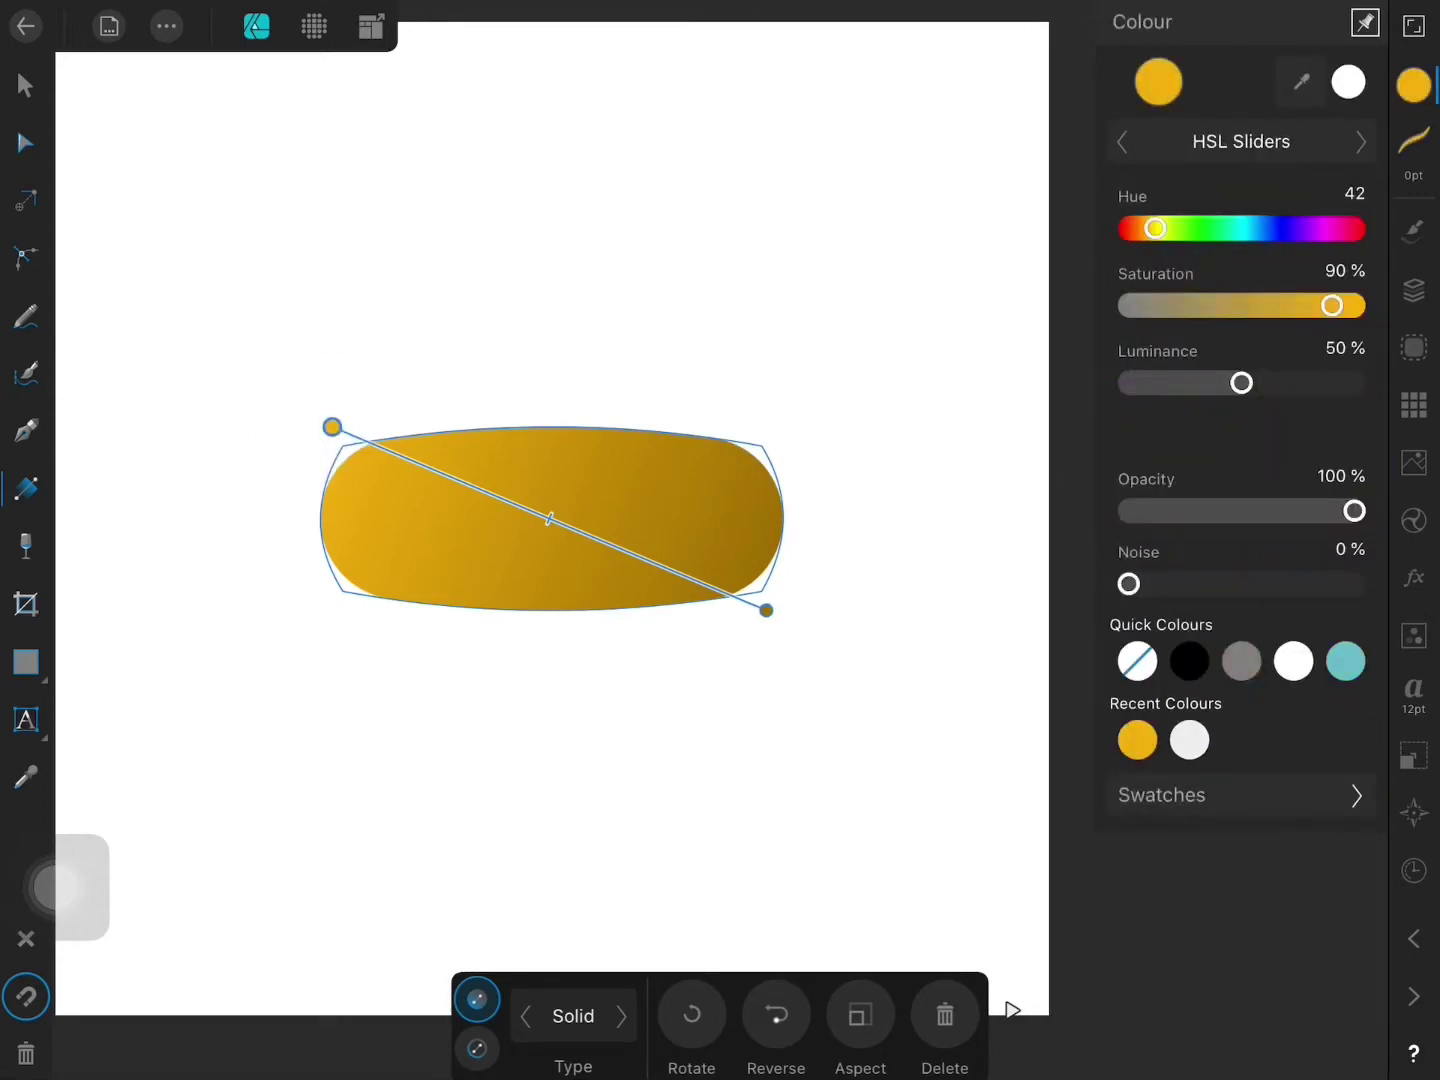
{"action": "left_click_drag", "start_coordinate": [1331, 305], "coordinate": [1339, 305]}
{"action": "left_click_drag", "start_coordinate": [1155, 228], "coordinate": [1159, 228]}
{"action": "left_click_drag", "start_coordinate": [1241, 383], "coordinate": [1269, 383]}
Step: Set the gradient's end stop to a warmer, brighter orange
{"action": "left_click", "coordinate": [766, 610]}
{"action": "left_click_drag", "start_coordinate": [1155, 228], "coordinate": [1152, 228]}
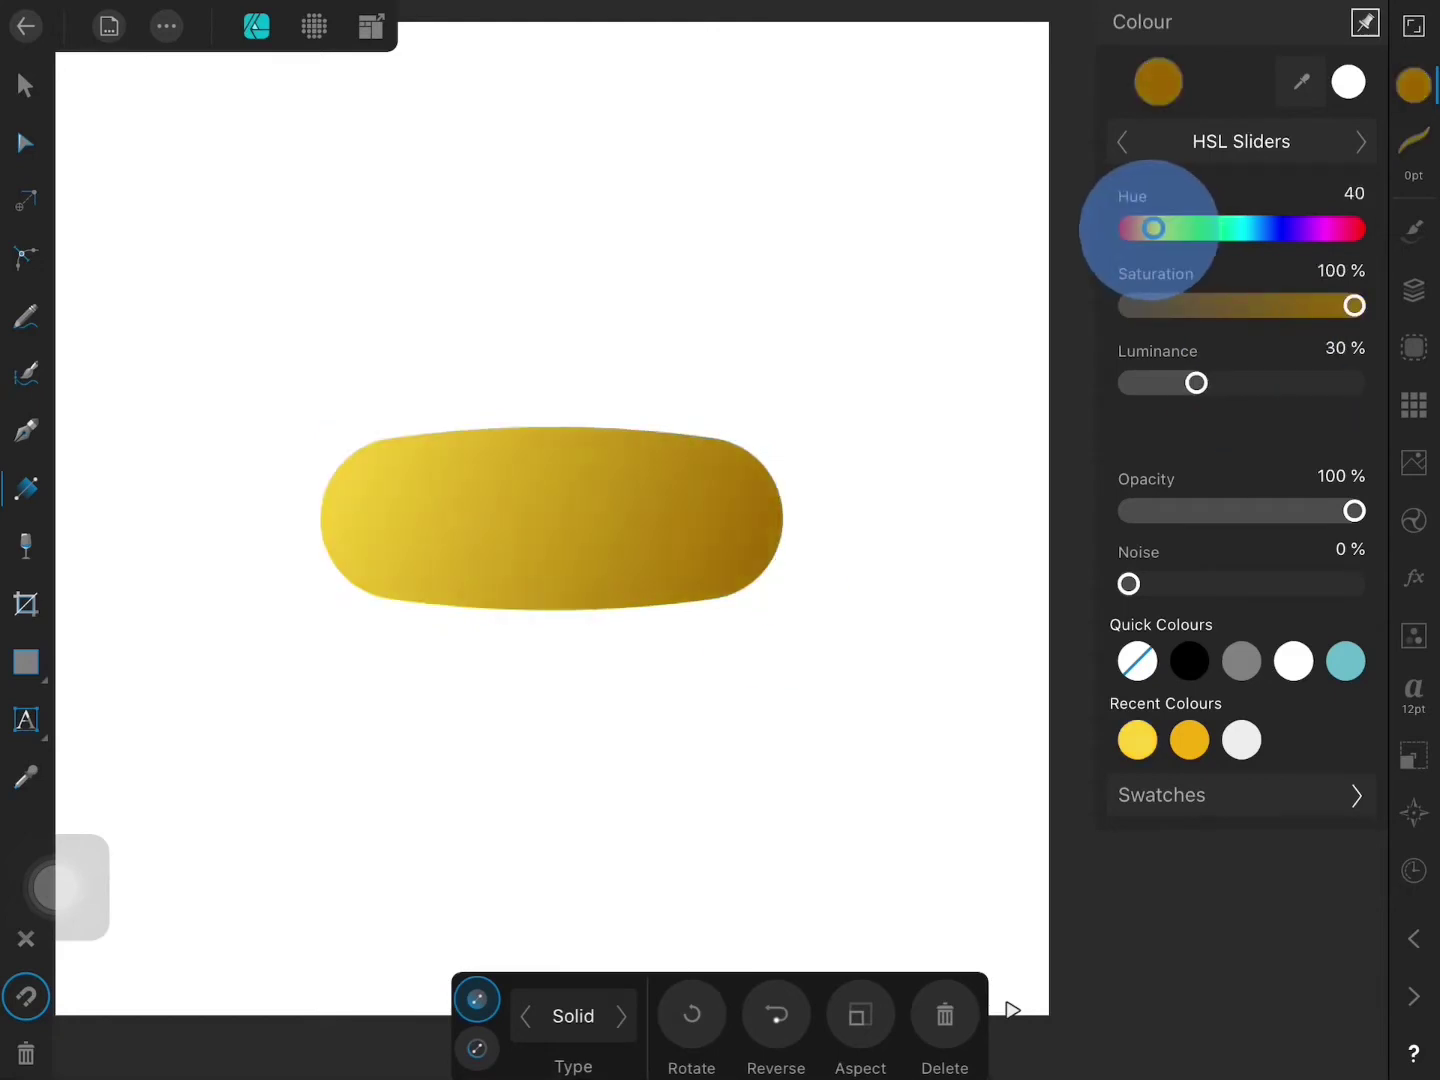
{"action": "mouse_move", "coordinate": [1354, 305]}
{"action": "left_mouse_down"}
{"action": "mouse_move", "coordinate": [1302, 305]}
{"action": "mouse_move", "coordinate": [1329, 305]}
{"action": "left_mouse_up"}
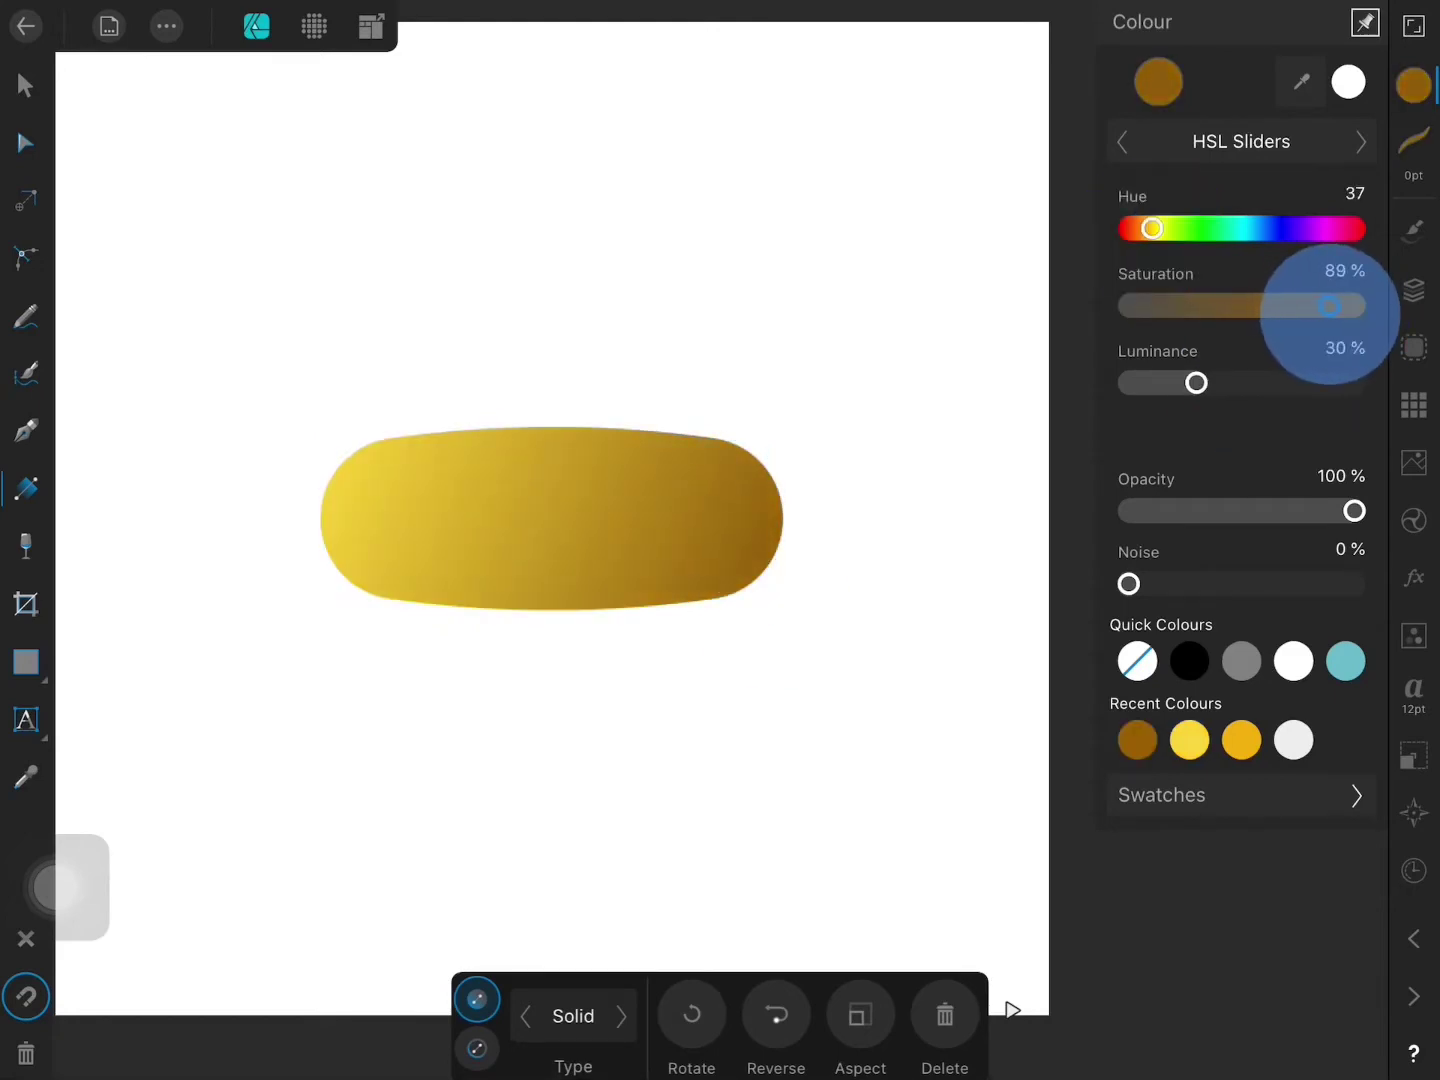
{"action": "mouse_move", "coordinate": [1196, 383]}
{"action": "left_mouse_down"}
{"action": "mouse_move", "coordinate": [1253, 383]}
{"action": "mouse_move", "coordinate": [1215, 383]}
{"action": "mouse_move", "coordinate": [1241, 383]}
{"action": "left_mouse_up"}
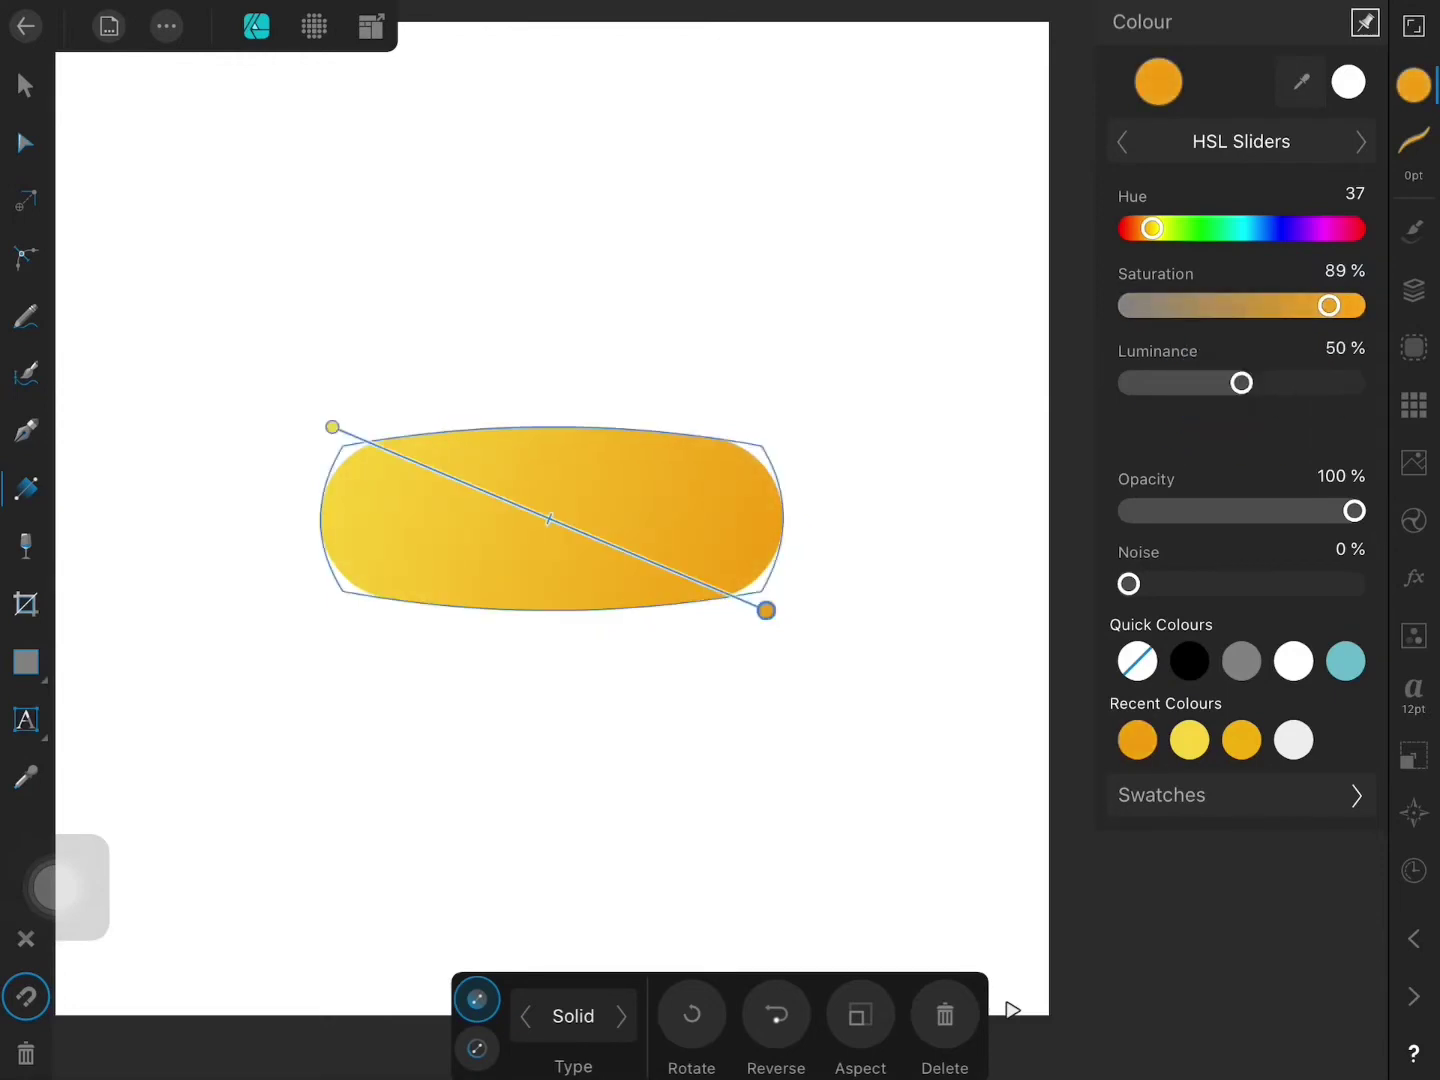
{"action": "left_click", "coordinate": [25, 85]}
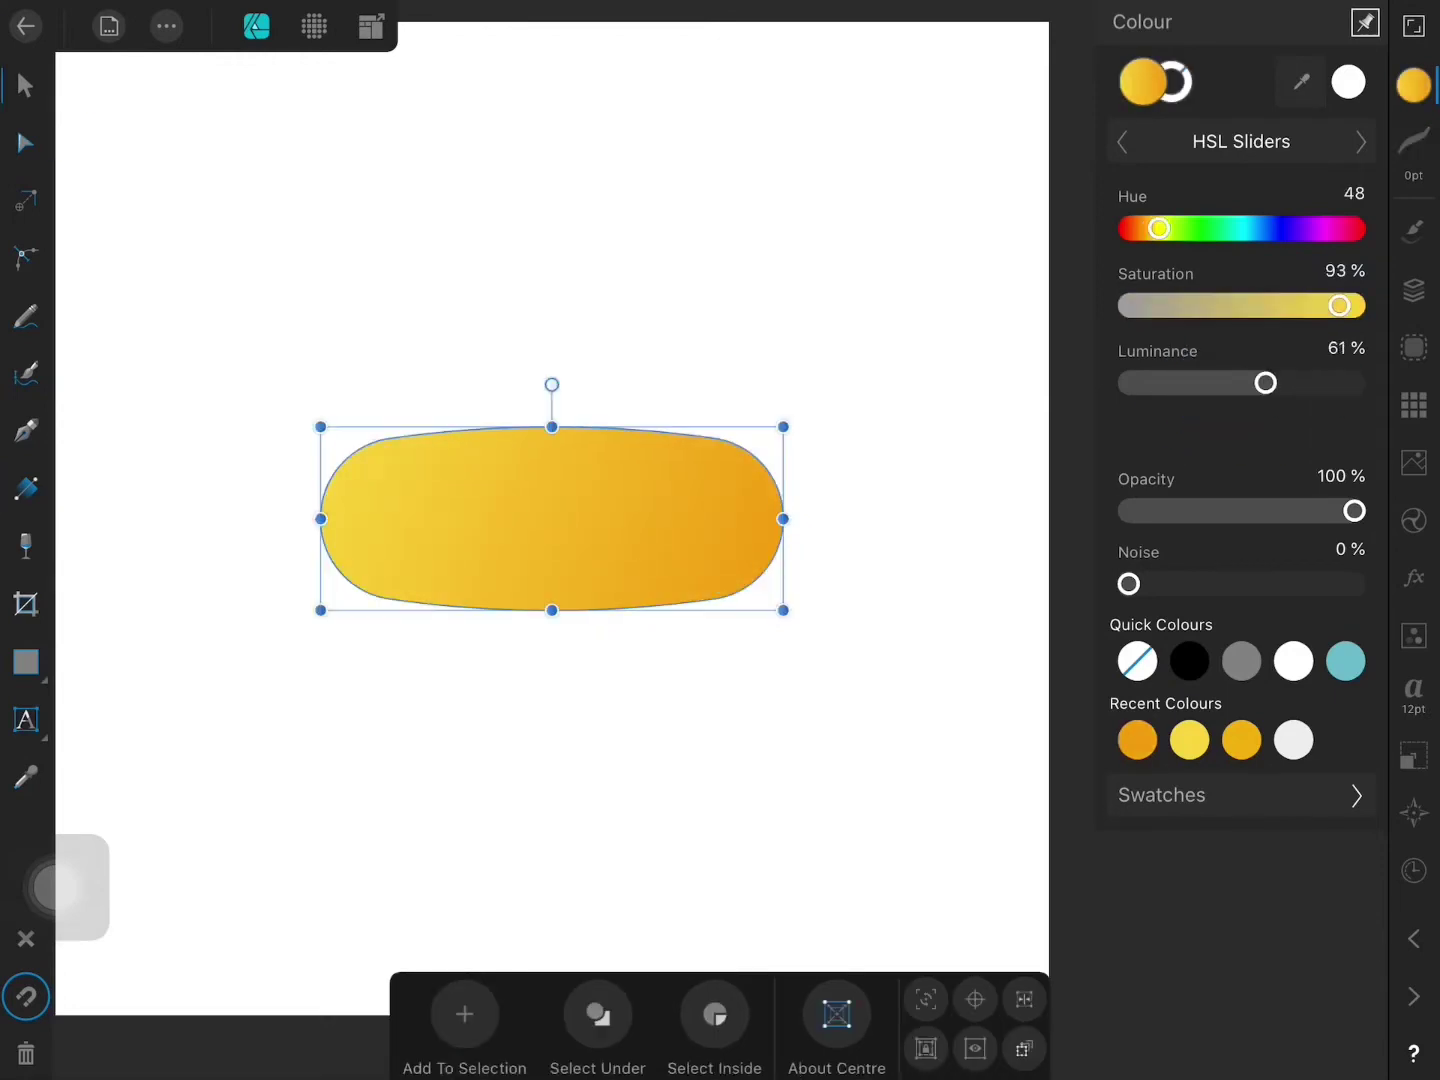
{"action": "left_click", "coordinate": [1413, 290]}
Step: Duplicate the capsule and shrink the copy to fit inside the original
{"action": "left_click", "coordinate": [166, 26]}
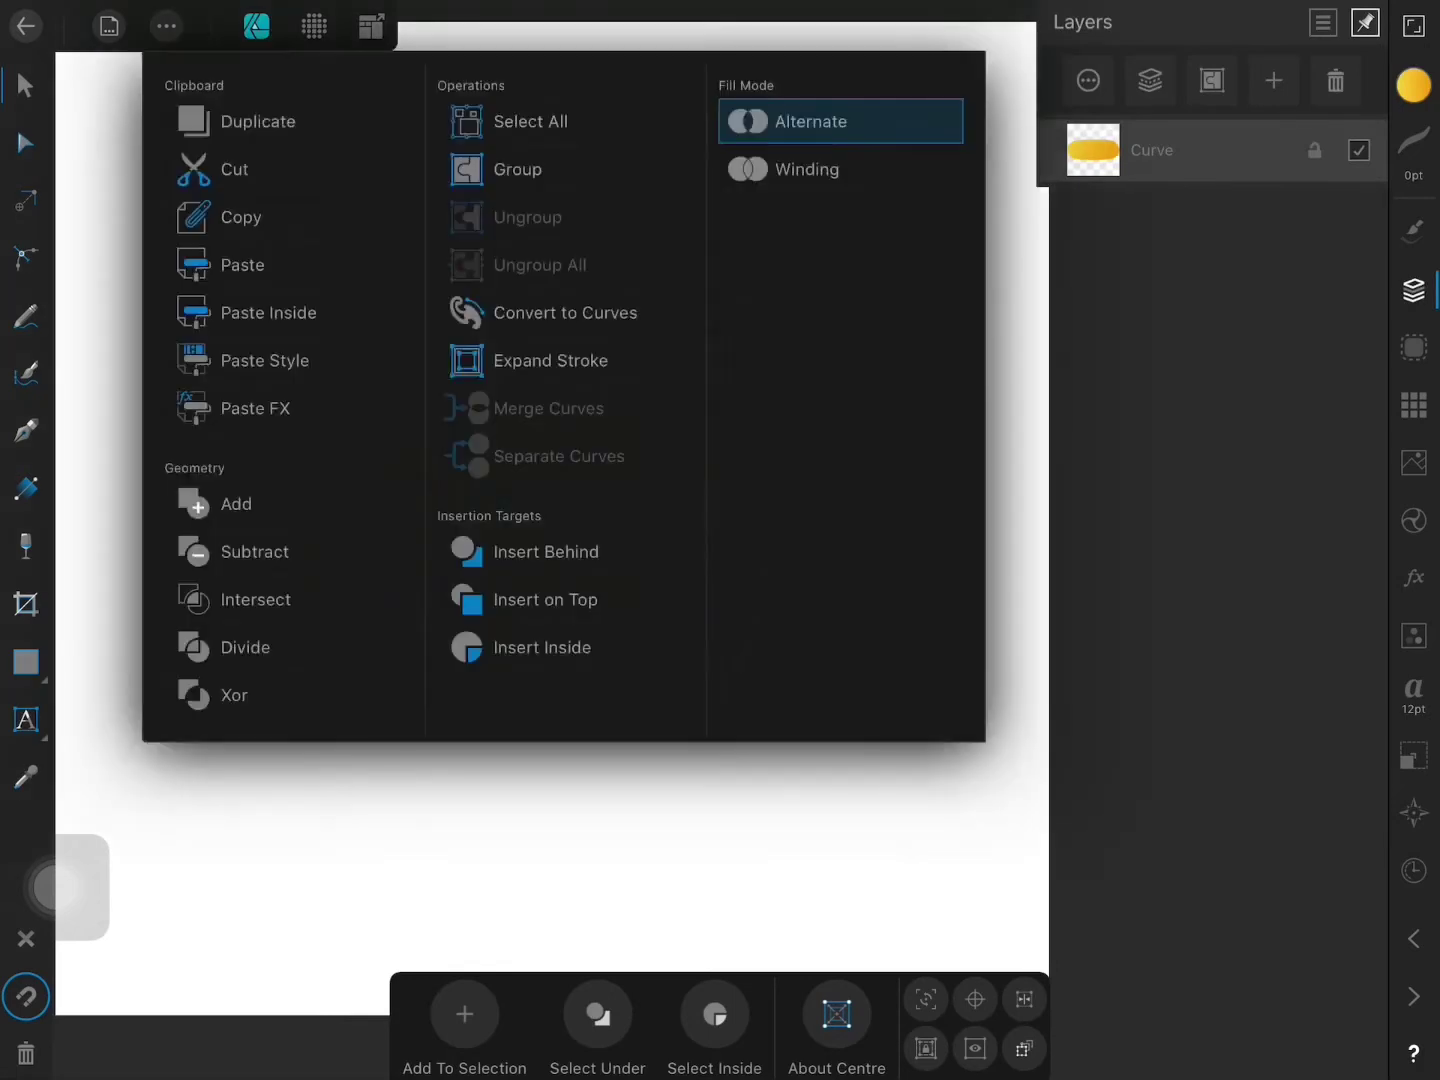
{"action": "left_click", "coordinate": [250, 120]}
{"action": "left_click_drag", "start_coordinate": [320, 519], "coordinate": [332, 519]}
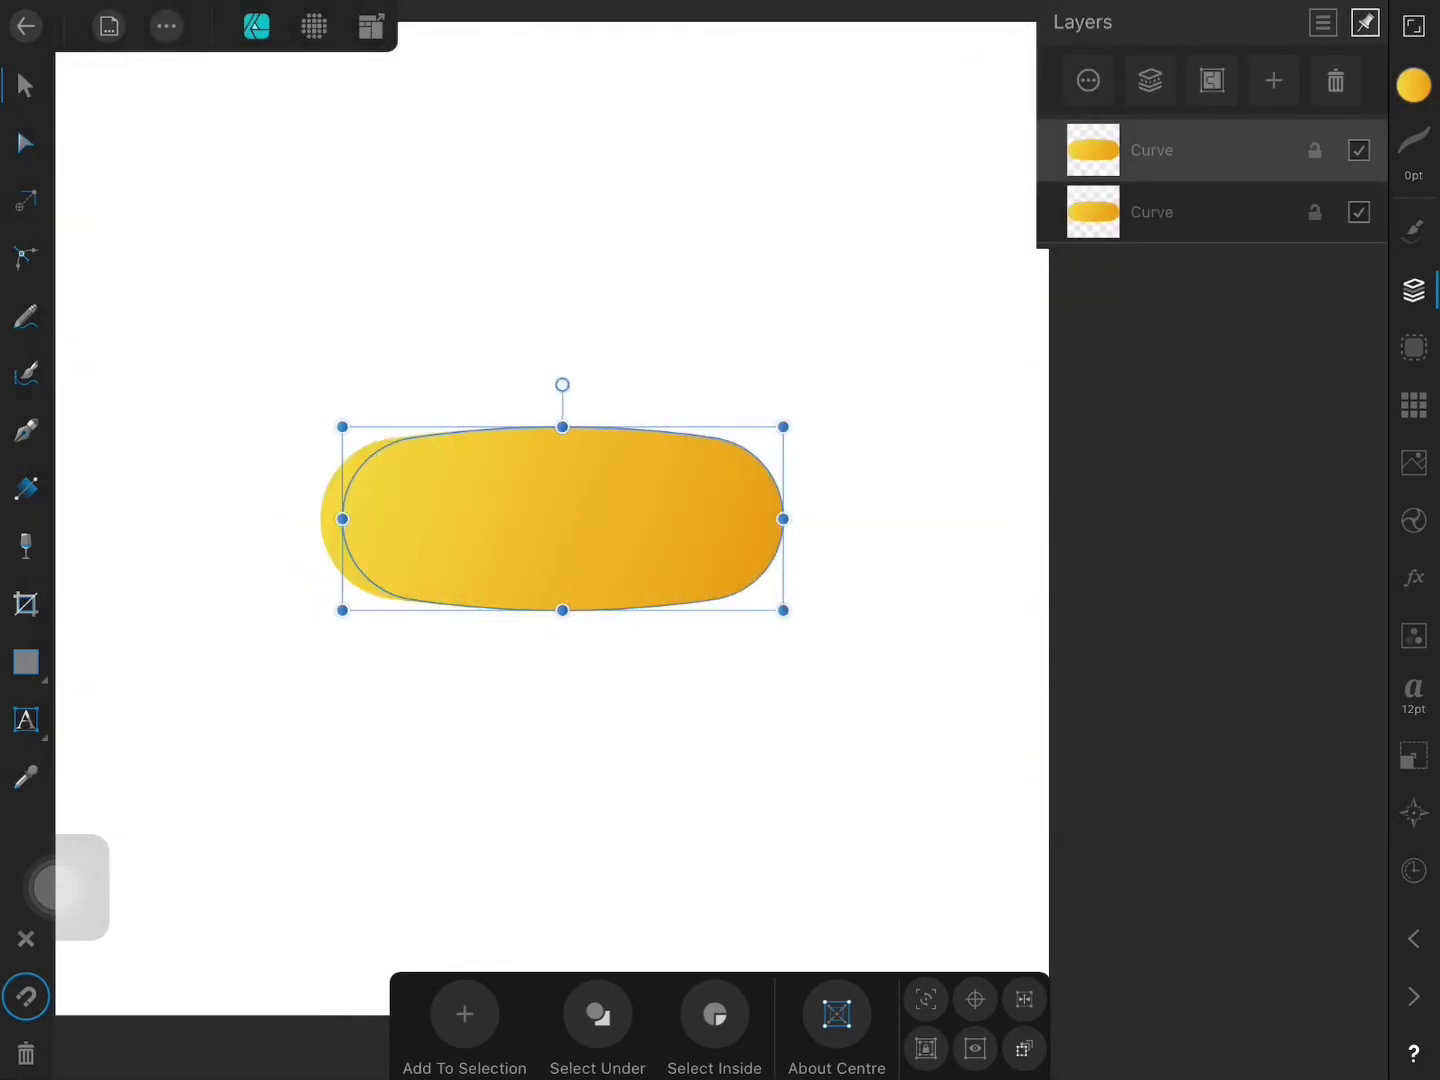
{"action": "left_click_drag", "start_coordinate": [783, 610], "coordinate": [734, 591]}
{"action": "left_click_drag", "start_coordinate": [538, 427], "coordinate": [538, 438]}
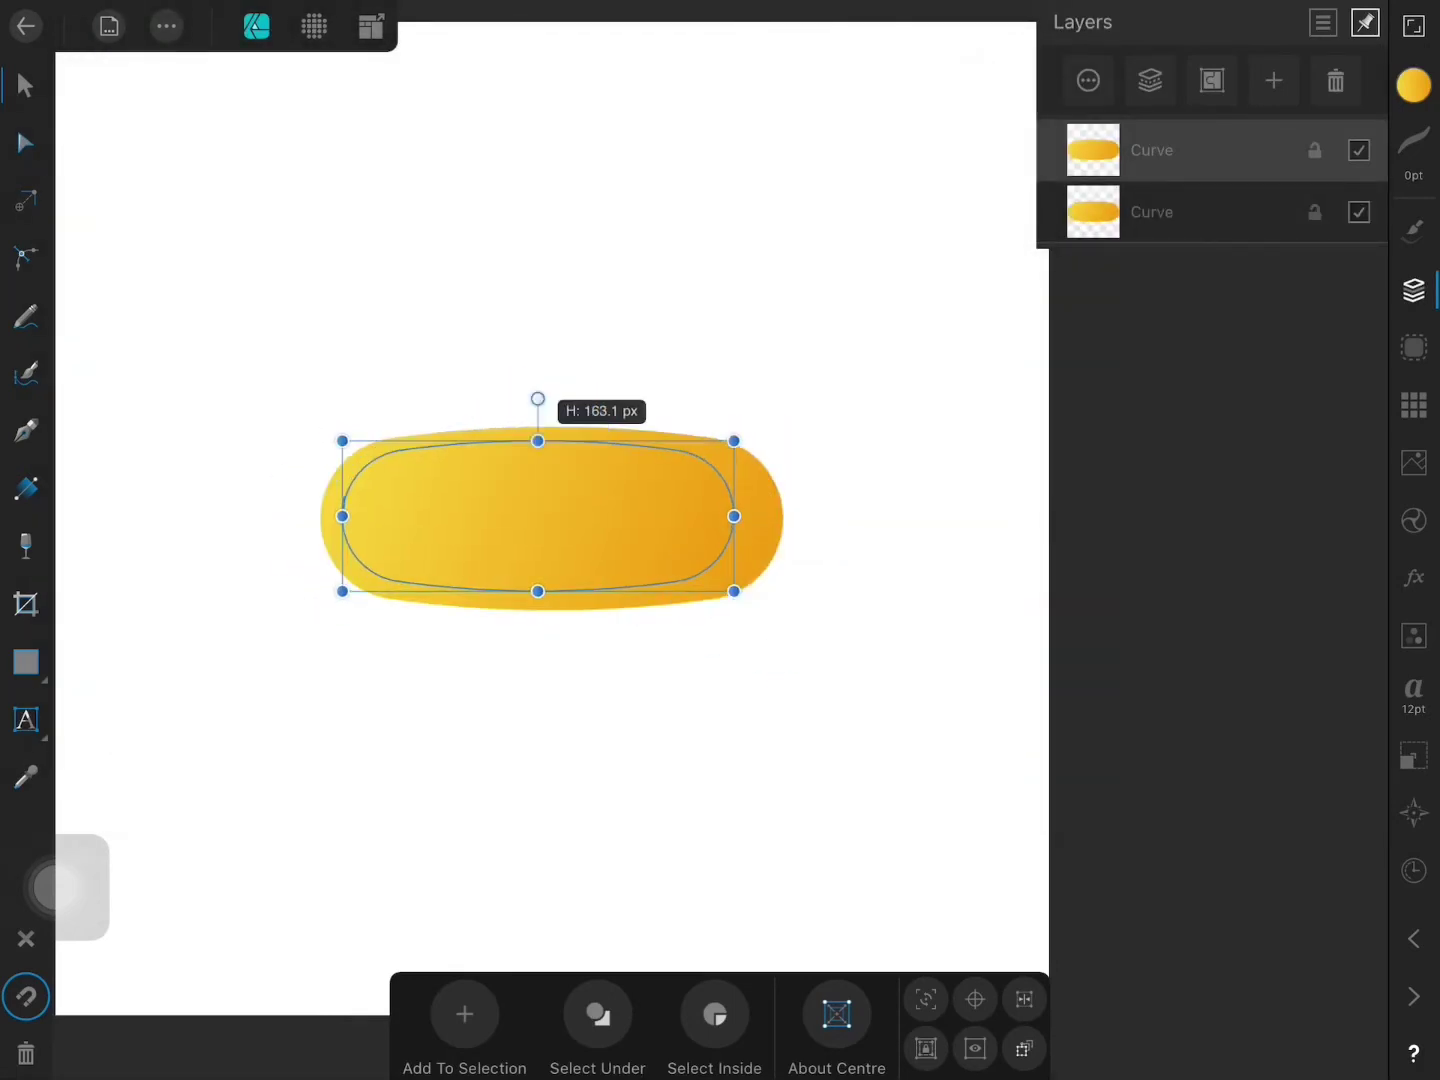
{"action": "mouse_move", "coordinate": [734, 591]}
{"action": "left_mouse_down"}
{"action": "mouse_move", "coordinate": [636, 551]}
{"action": "mouse_move", "coordinate": [684, 496]}
{"action": "mouse_move", "coordinate": [699, 566]}
{"action": "left_mouse_up"}
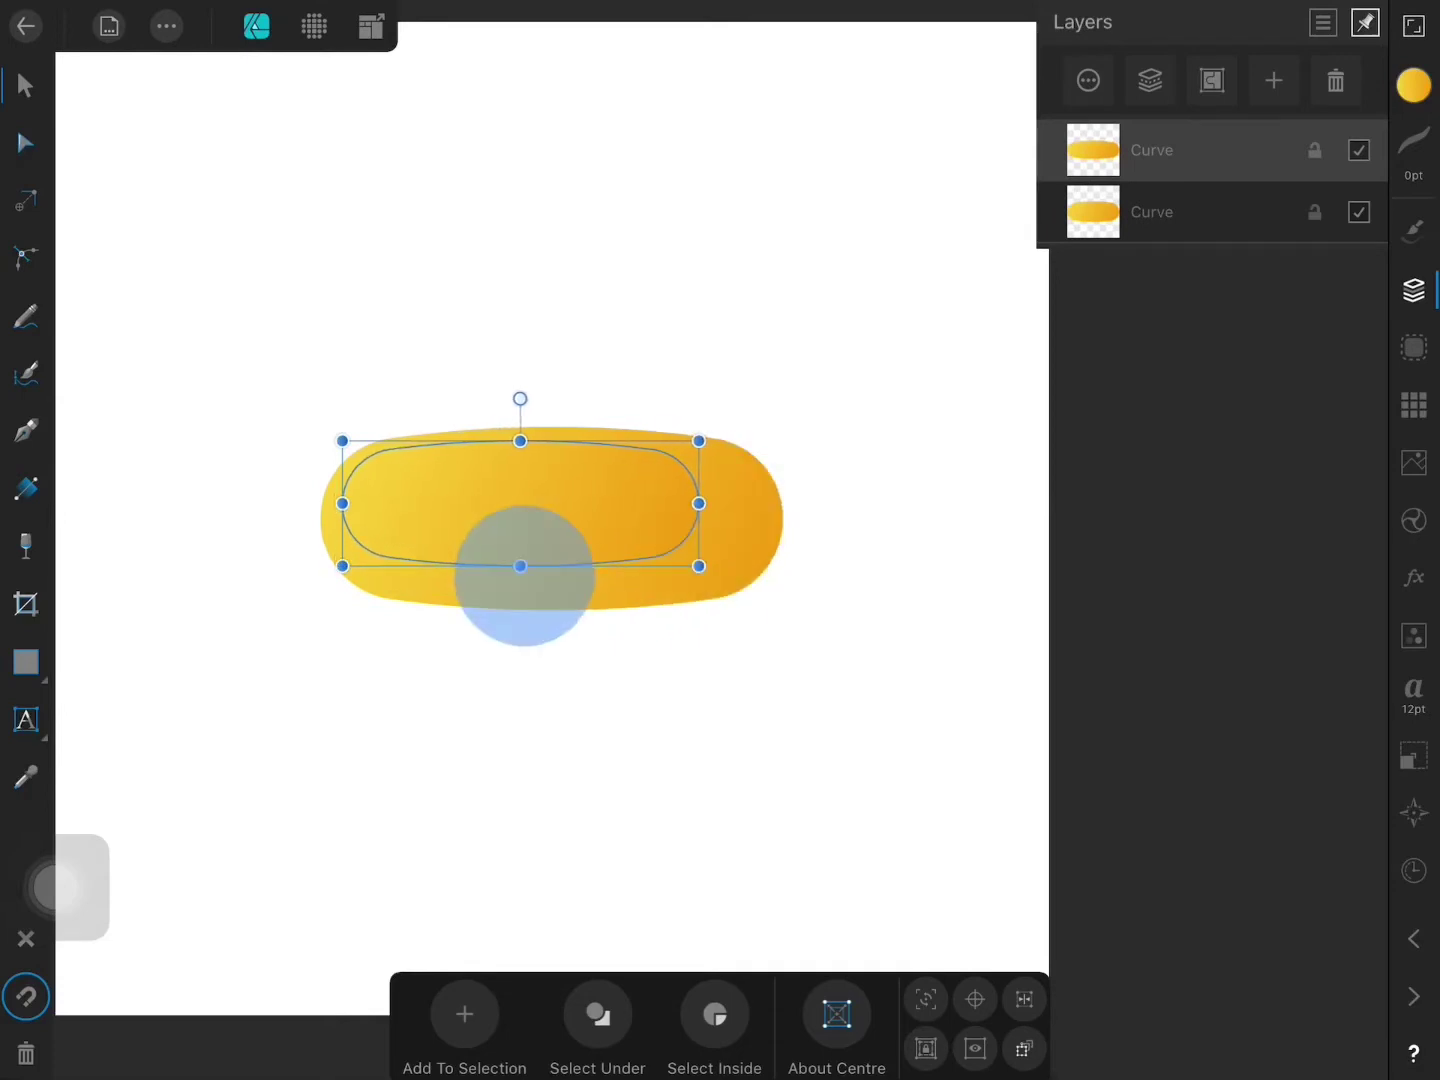
{"action": "left_click_drag", "start_coordinate": [520, 566], "coordinate": [520, 572]}
Step: Fill the copy with flat light yellow at 93% saturation
{"action": "left_click", "coordinate": [1413, 85]}
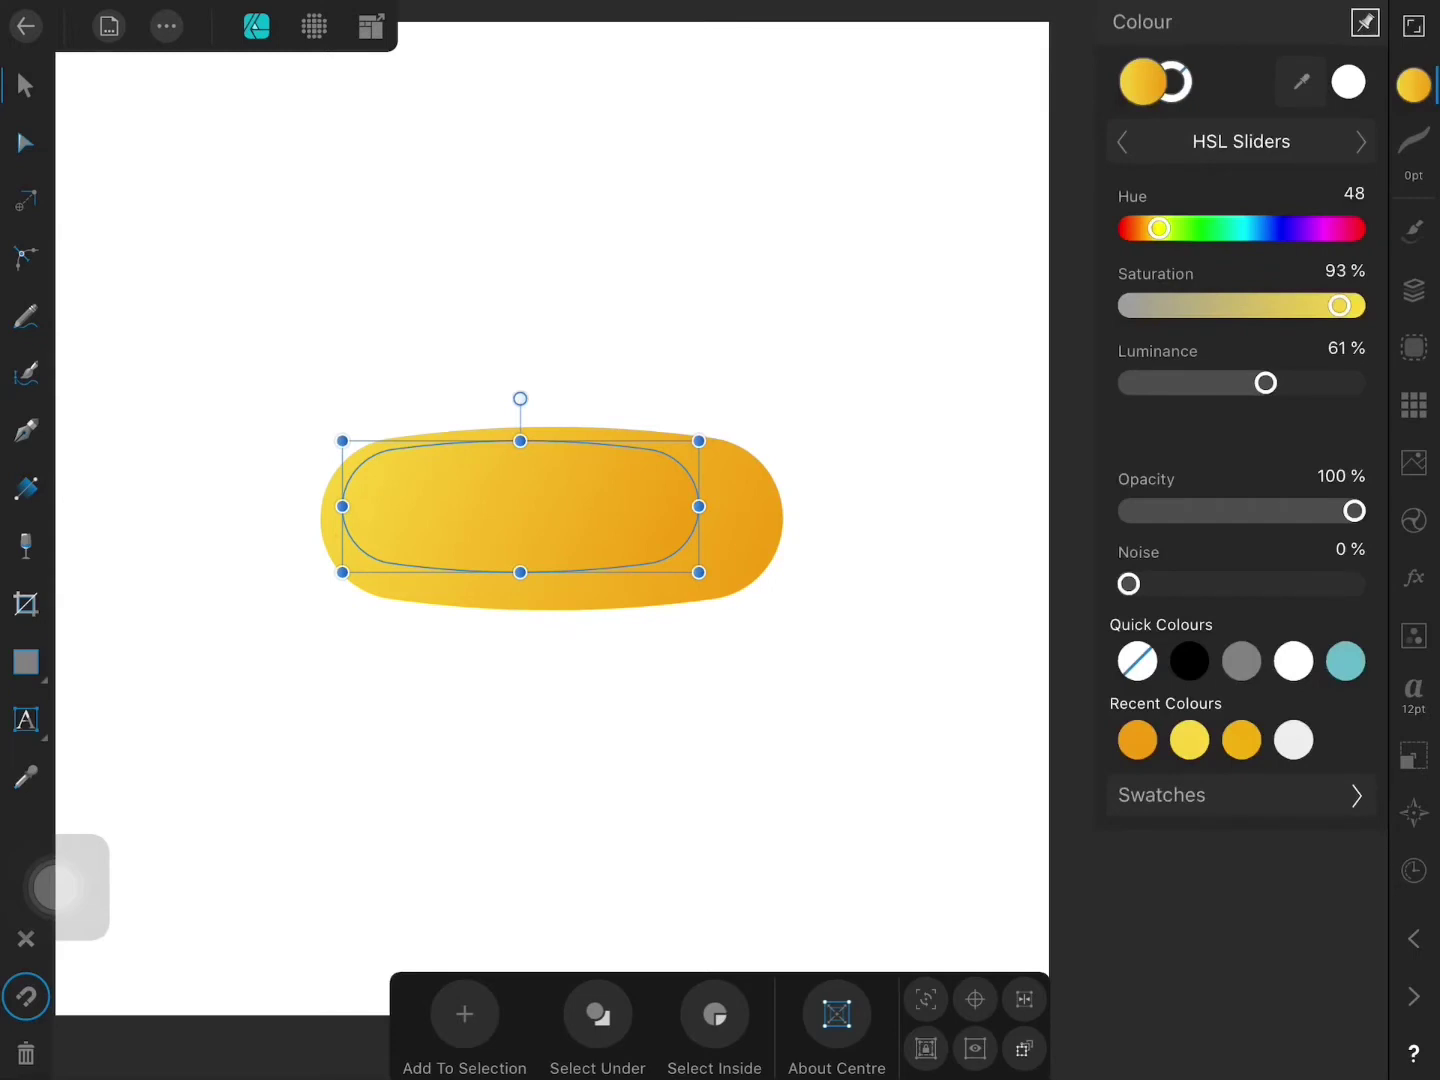
{"action": "left_click_drag", "start_coordinate": [1339, 305], "coordinate": [1334, 305]}
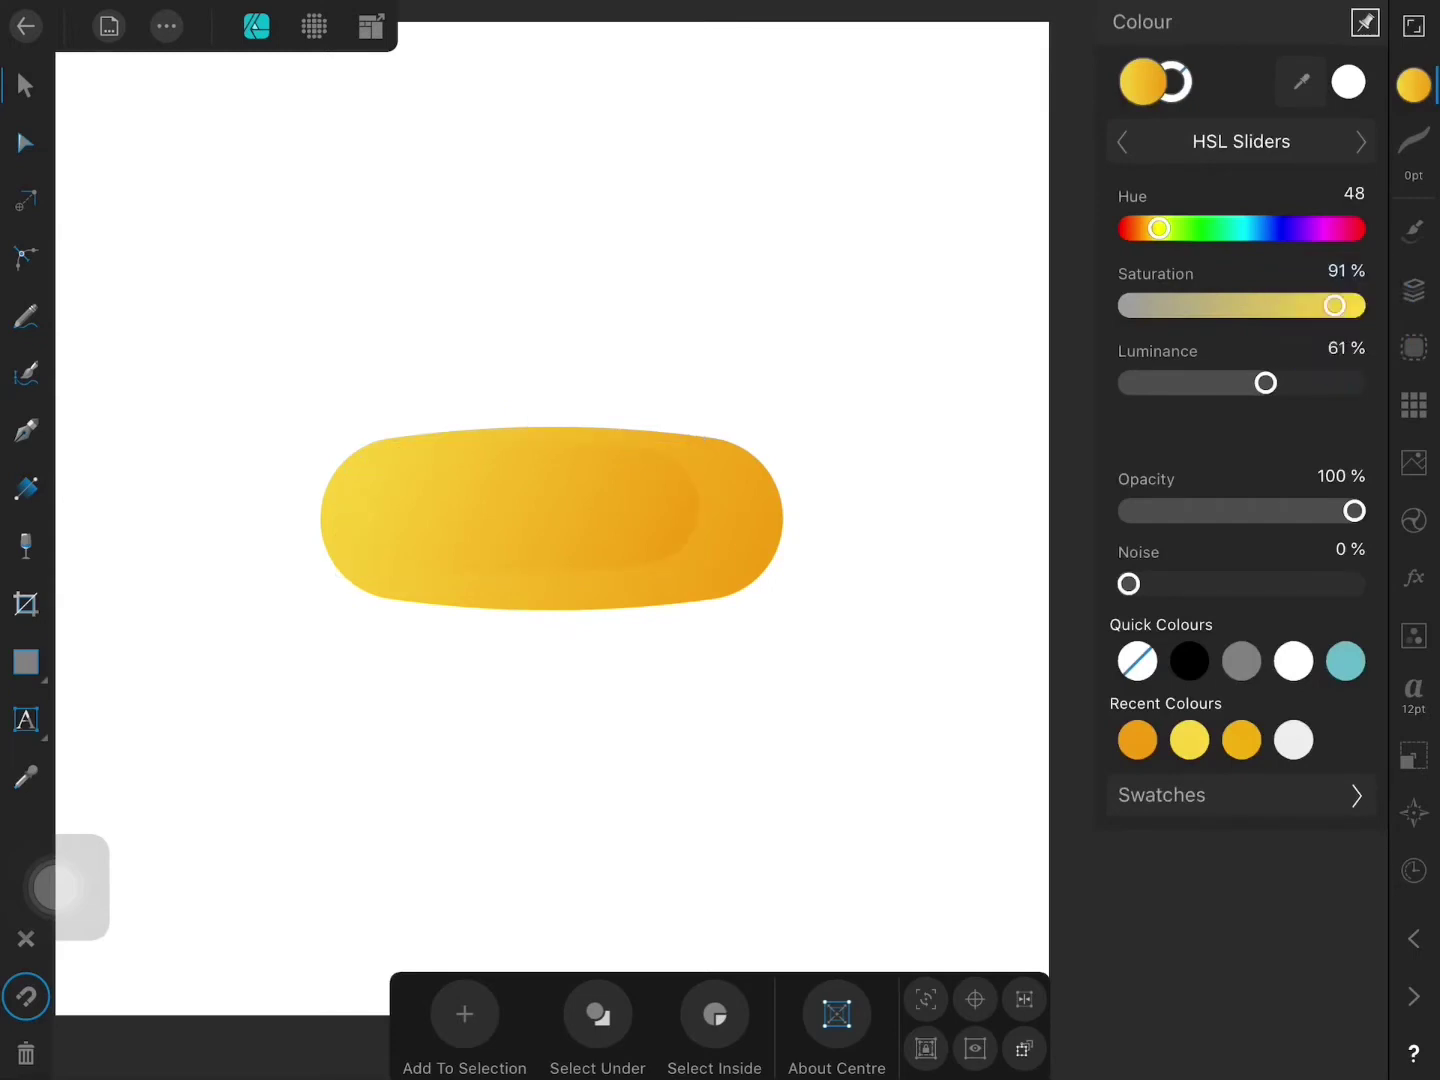
{"action": "left_click", "coordinate": [1345, 271]}
{"action": "type", "text": "93"}
{"action": "left_click", "coordinate": [887, 450]}
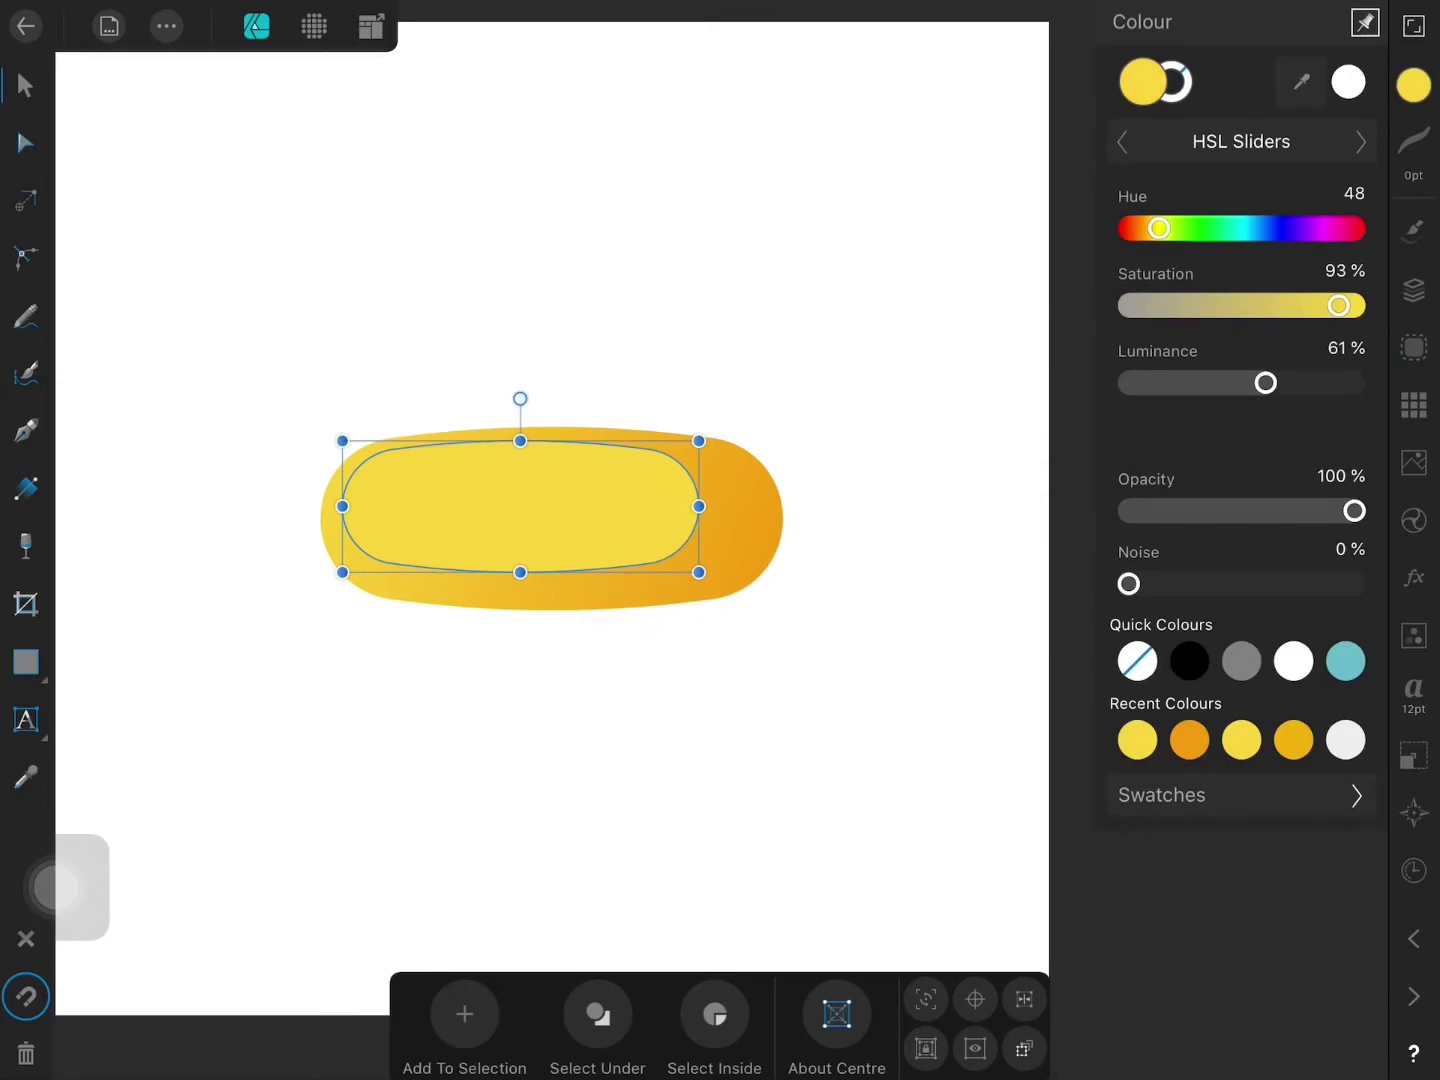
{"action": "left_click", "coordinate": [1413, 577]}
Step: Give the inner highlight a 13.2 px Gaussian Blur
{"action": "left_click", "coordinate": [1340, 234]}
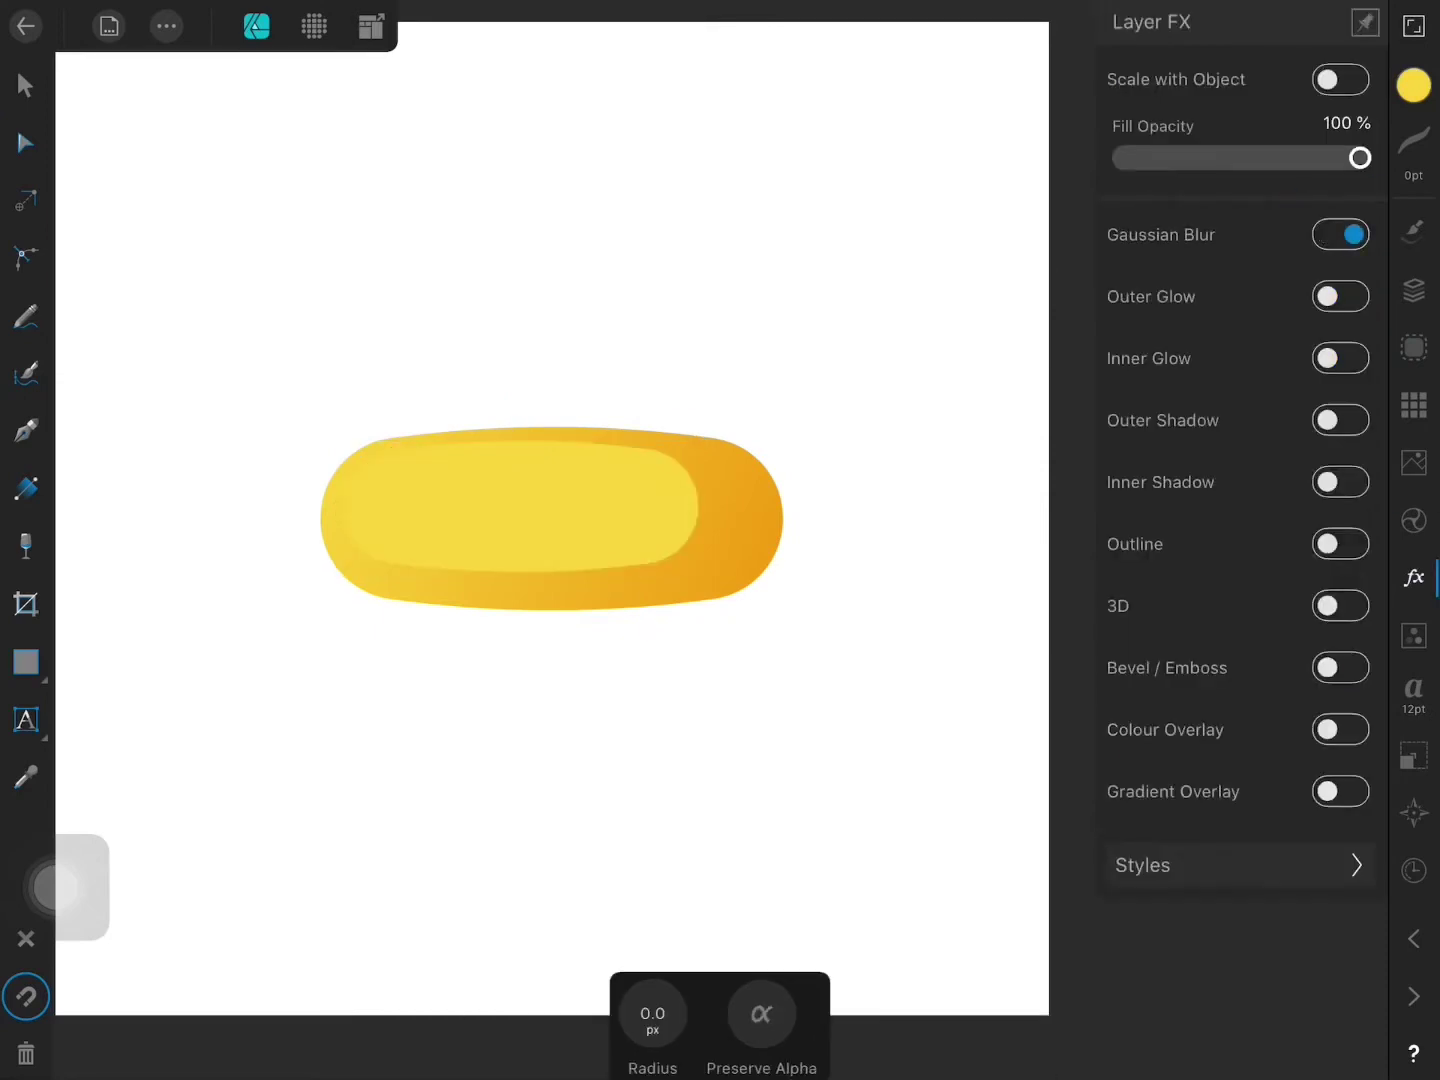
{"action": "left_click_drag", "start_coordinate": [652, 1013], "coordinate": [652, 932]}
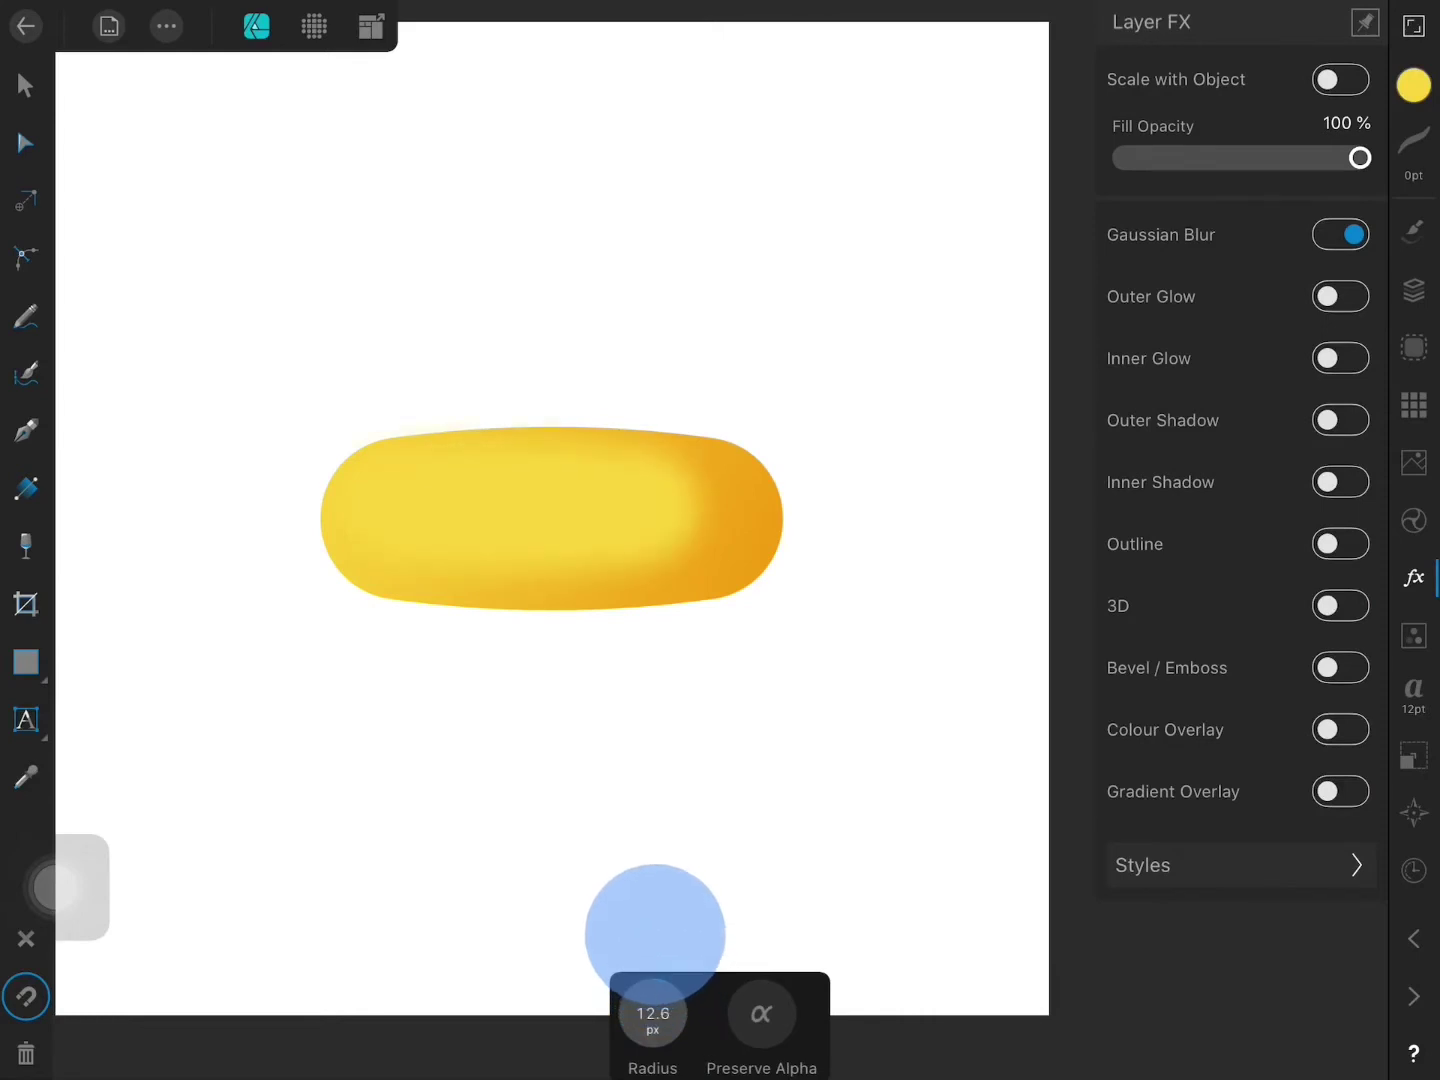
{"action": "left_click", "coordinate": [1413, 290]}
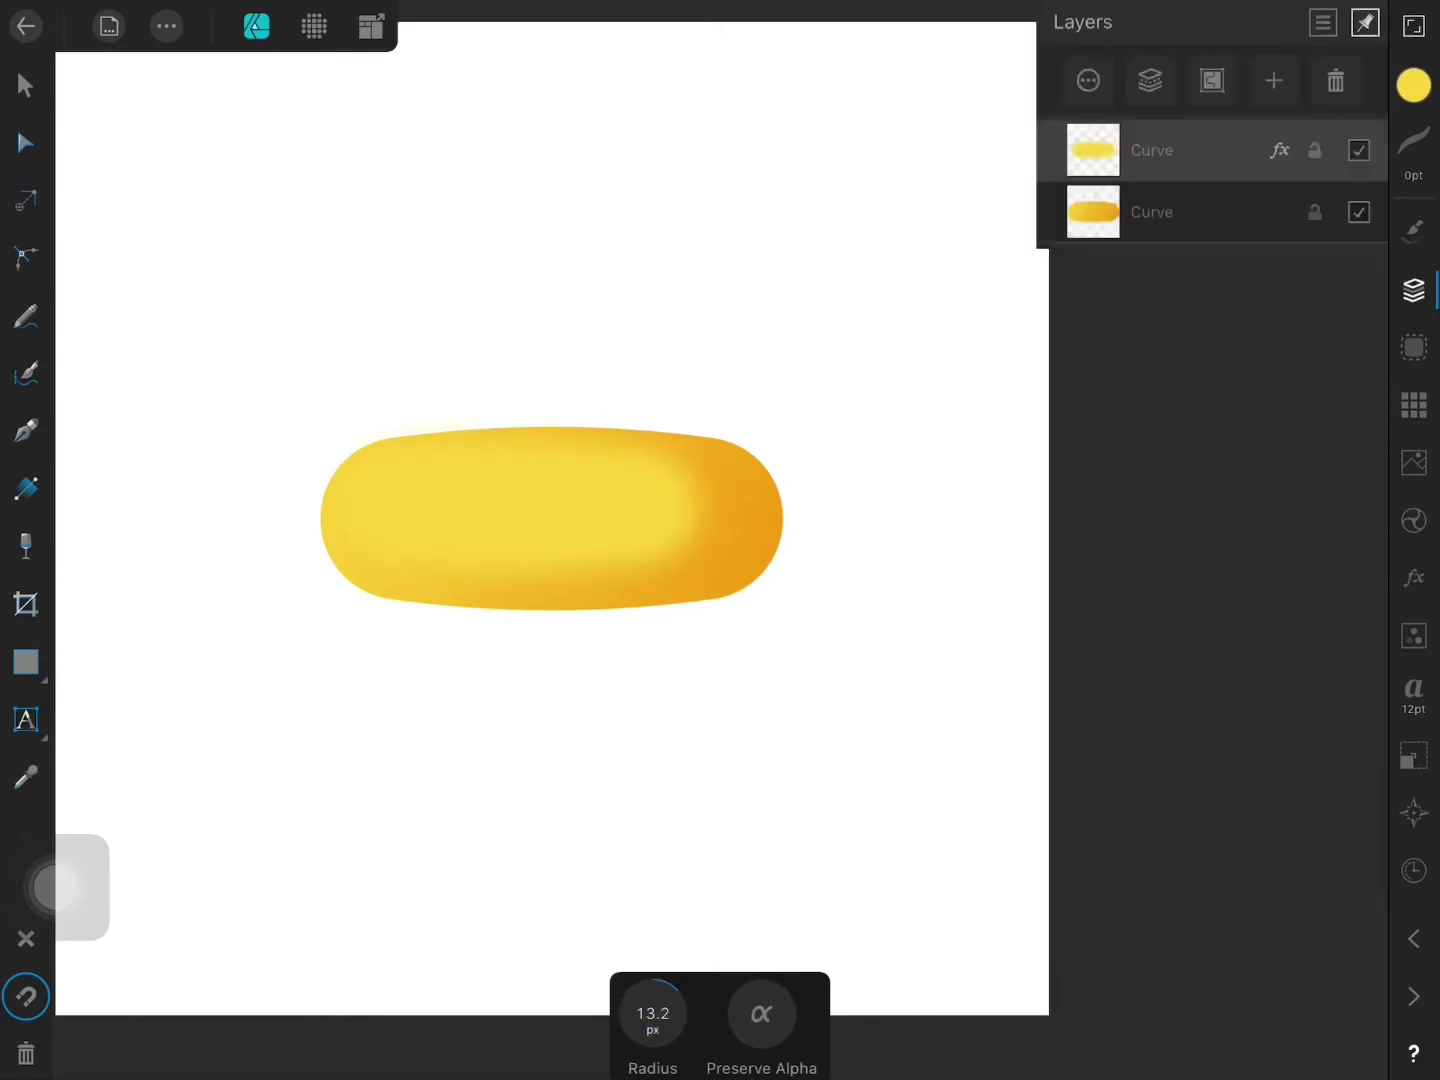
Step: Nest the highlight Curve inside the capsule Curve and expand the group
{"action": "left_click", "coordinate": [1168, 152]}
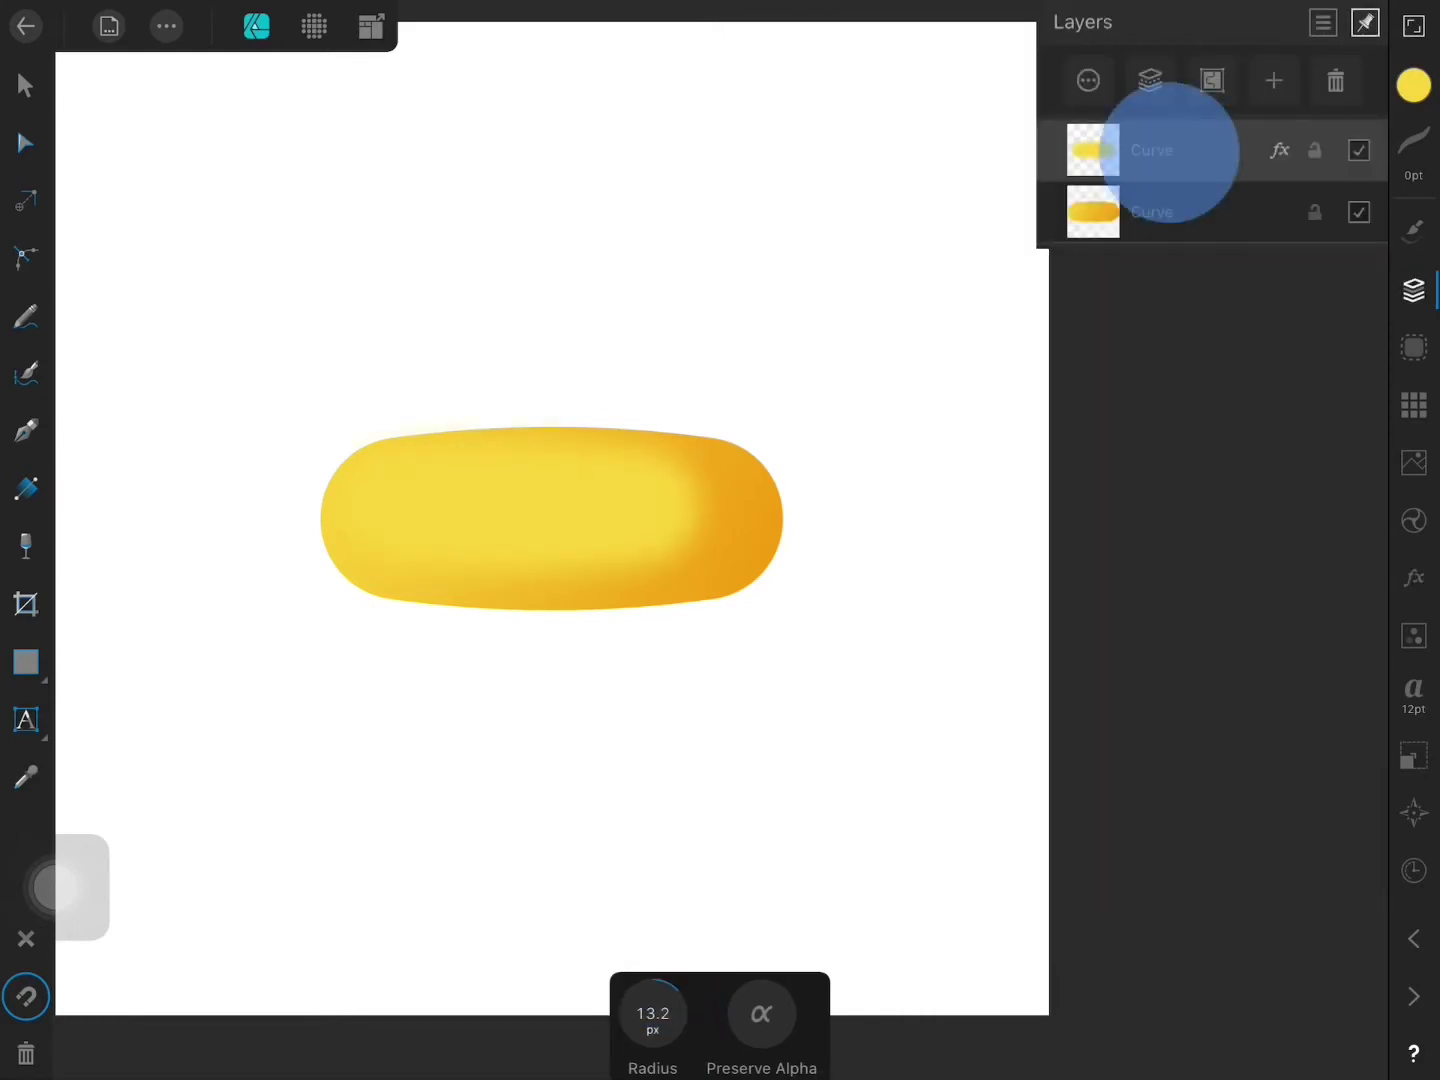
{"action": "left_click_drag", "start_coordinate": [1168, 152], "coordinate": [1199, 212]}
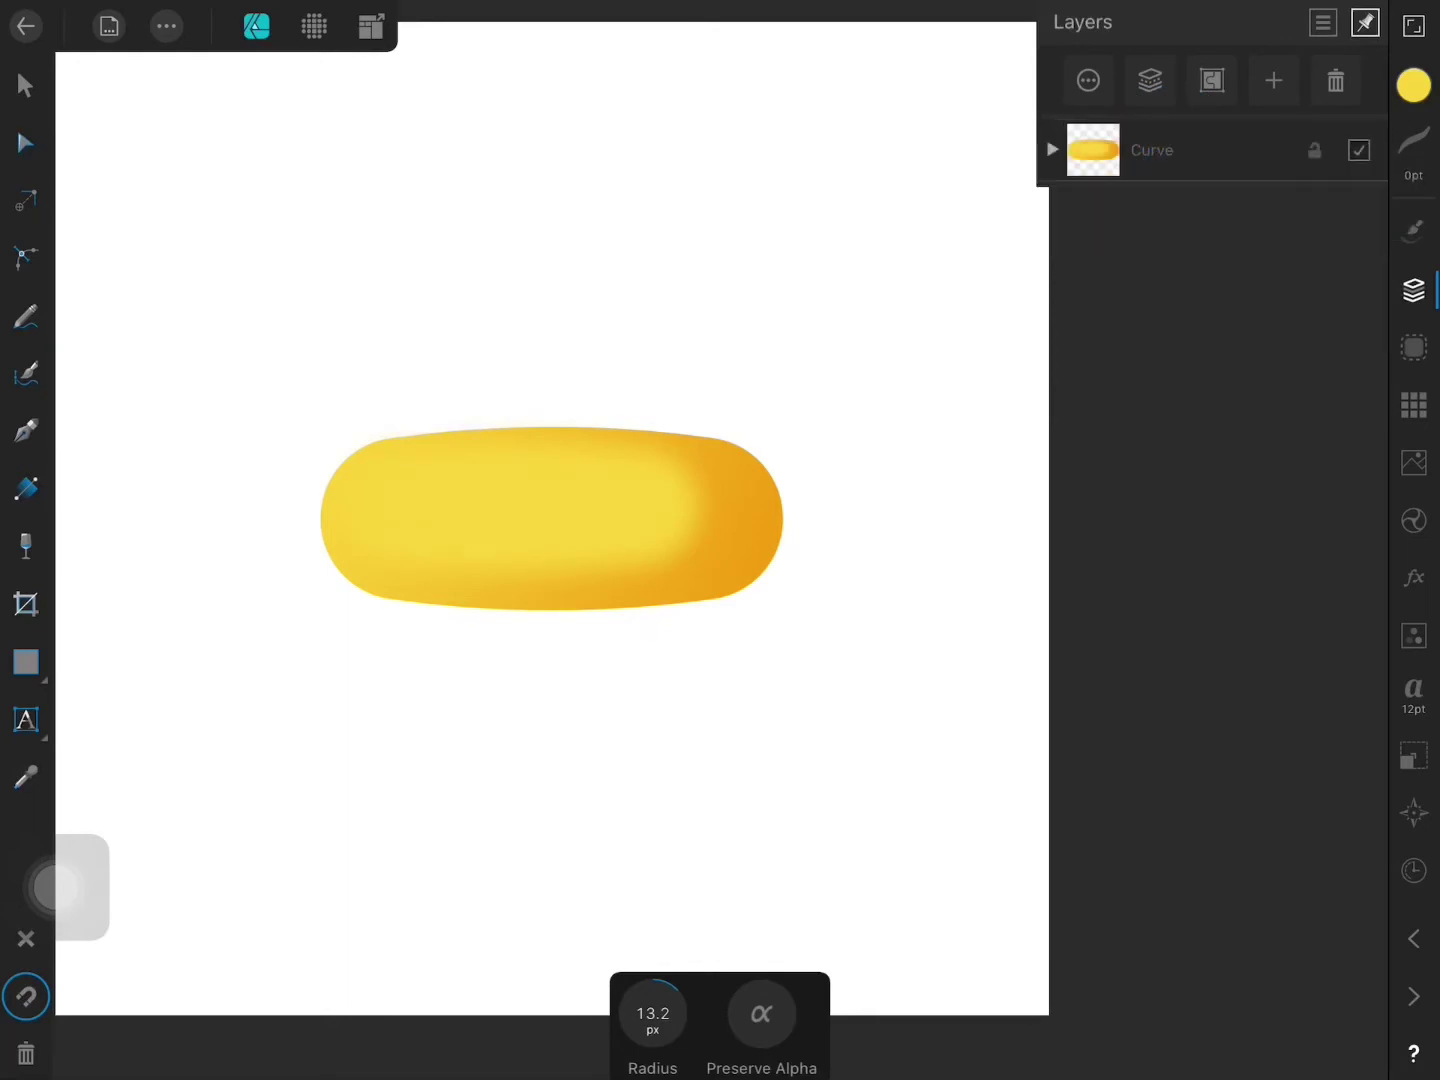
{"action": "left_click", "coordinate": [1052, 149]}
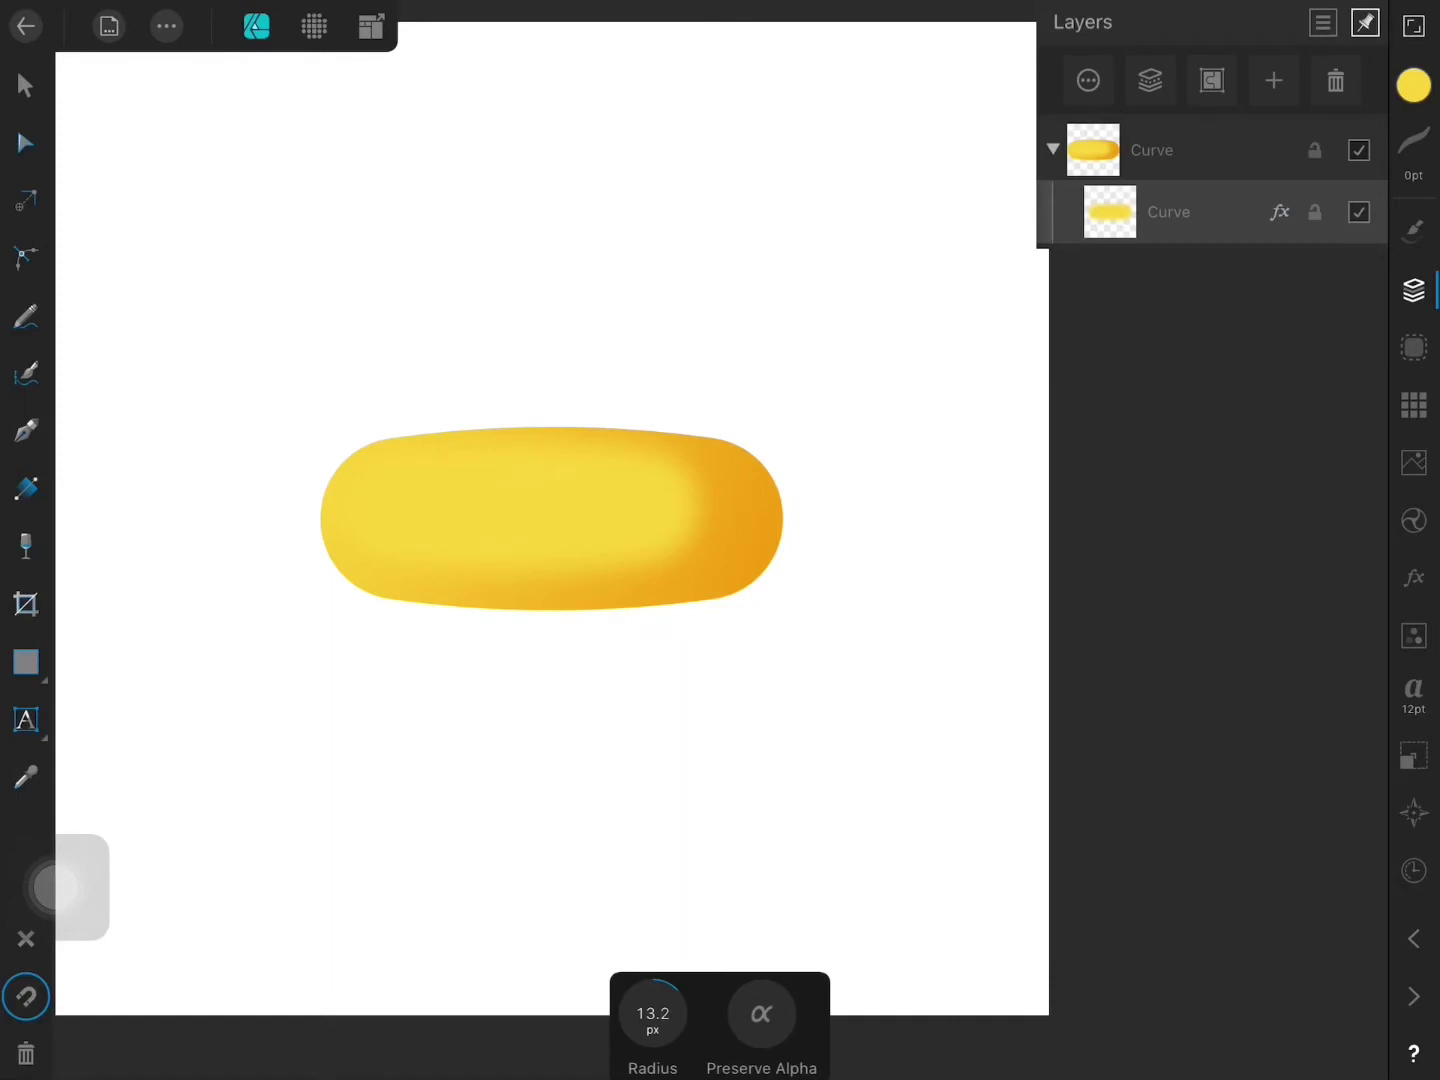
{"action": "left_click_drag", "start_coordinate": [652, 1013], "coordinate": [560, 1013]}
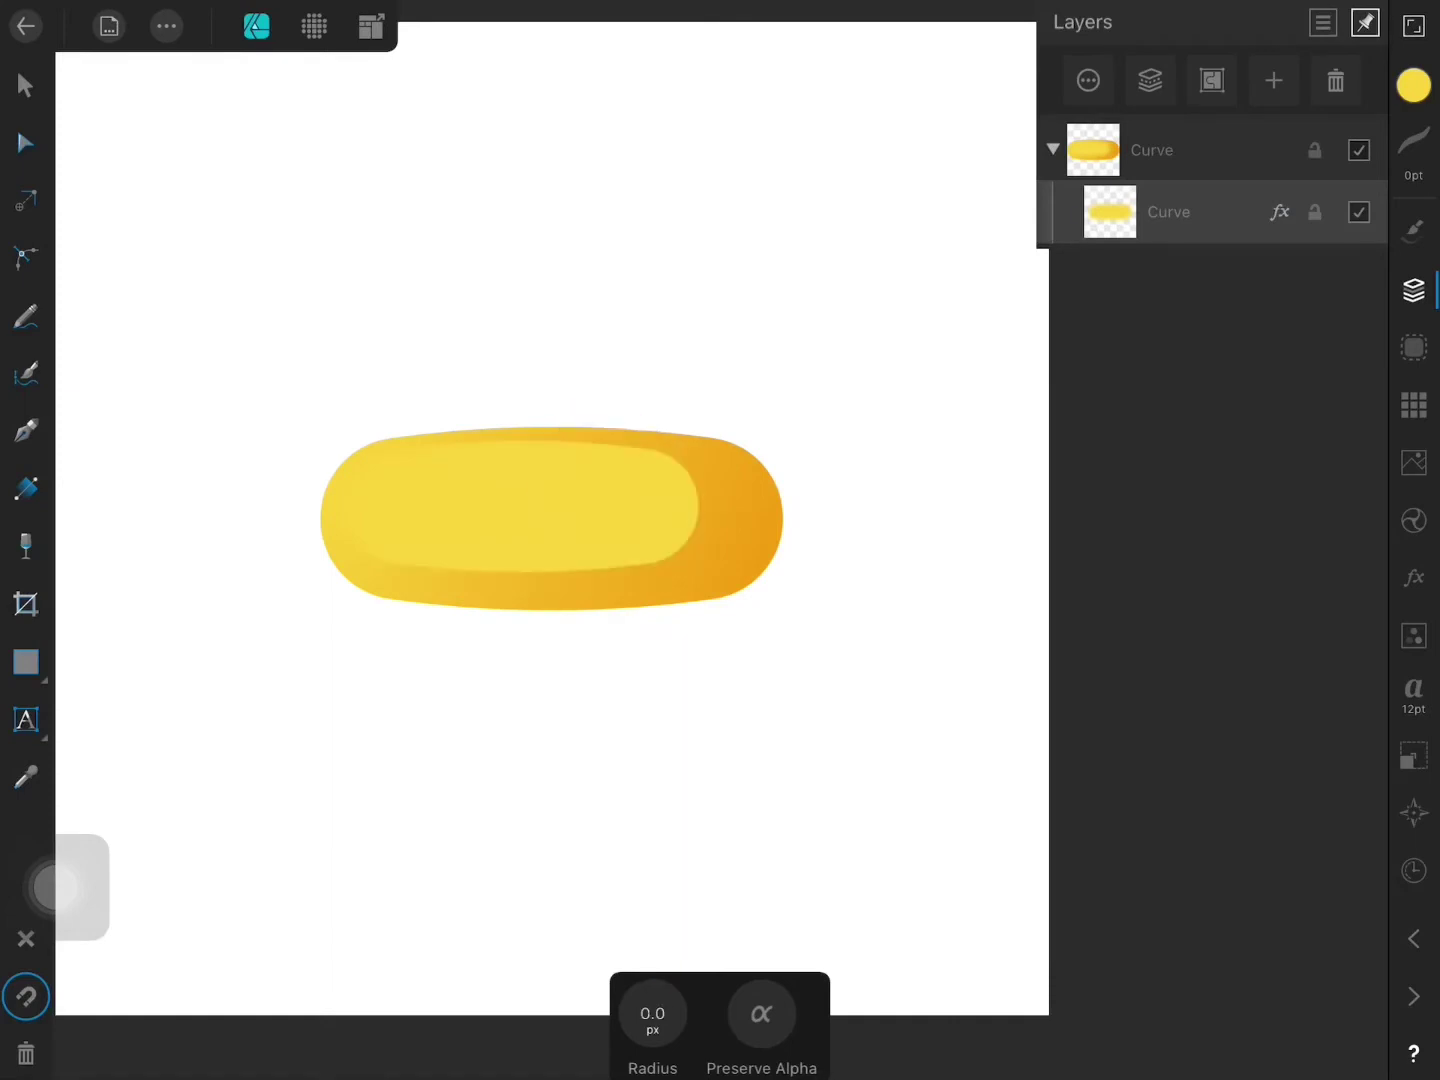
{"action": "key", "text": "ctrl+z"}
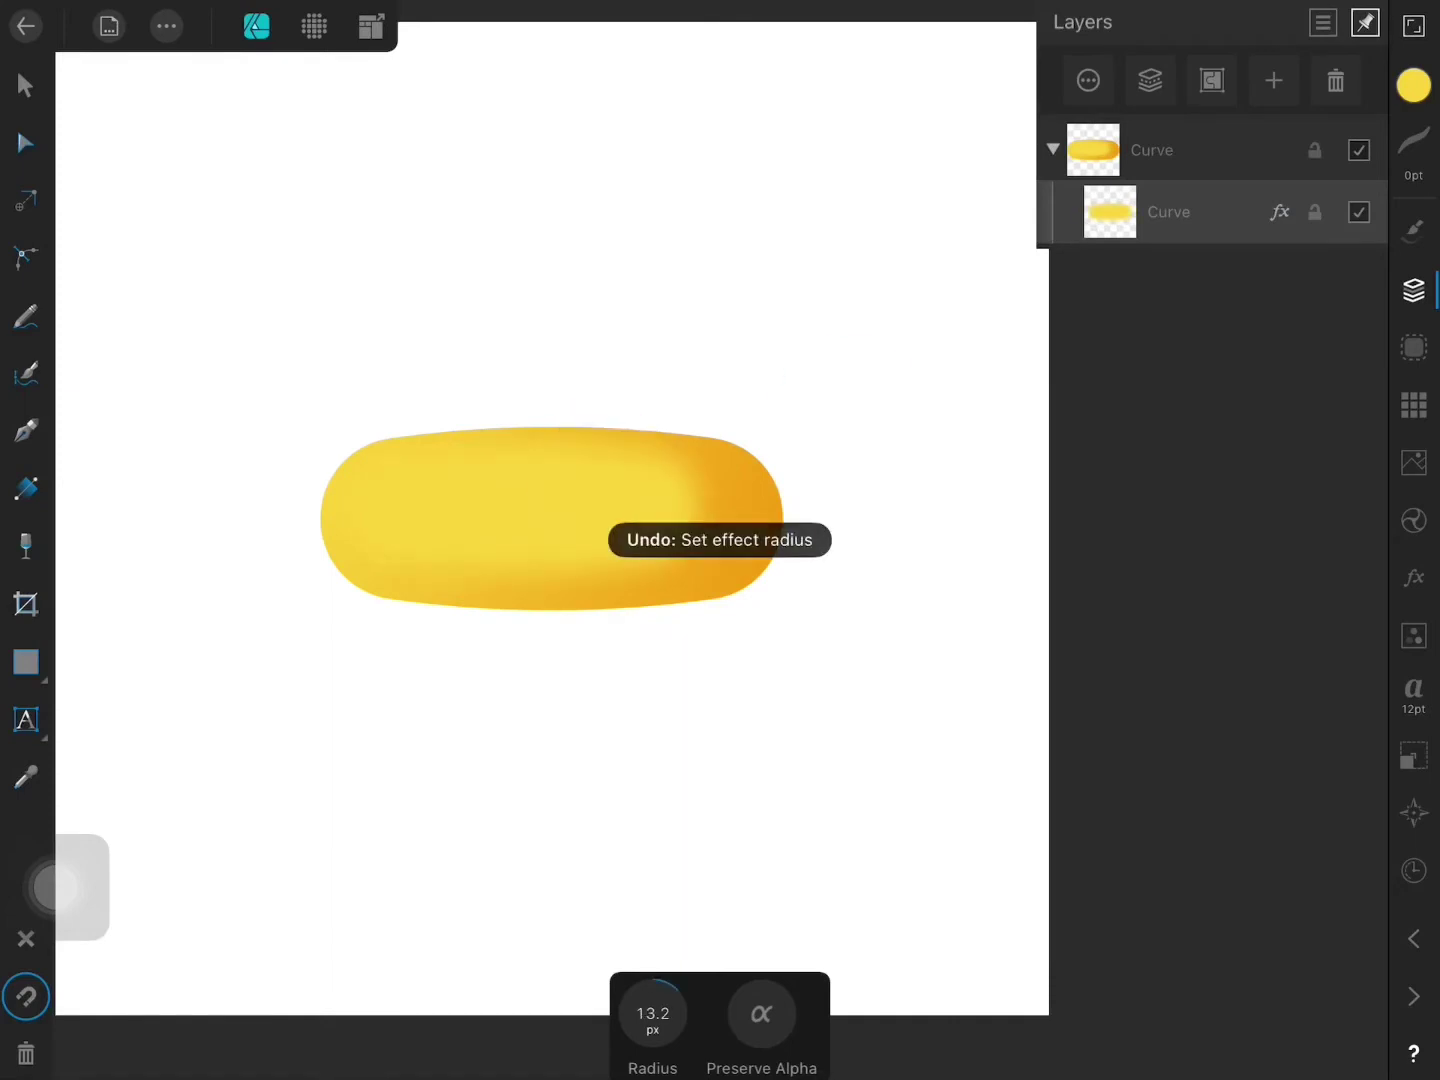
{"action": "key", "text": "v"}
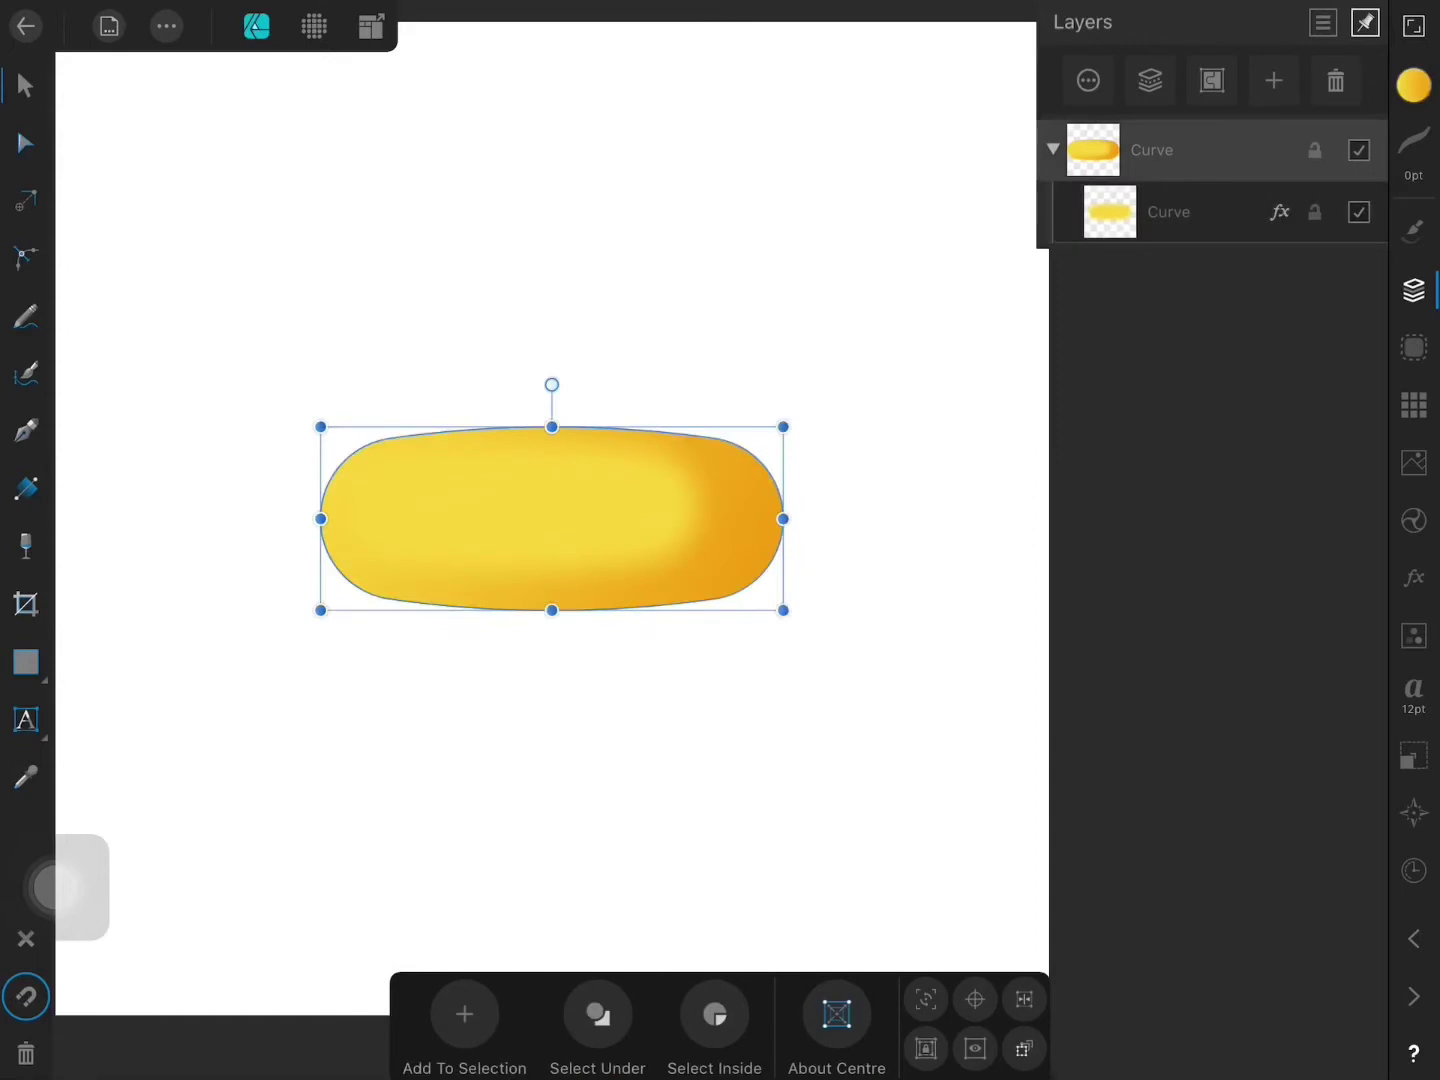
Step: Draw a shading shape inside the capsule's lower half and trim its nodes
{"action": "key", "text": "n"}
{"action": "left_click", "coordinate": [166, 26]}
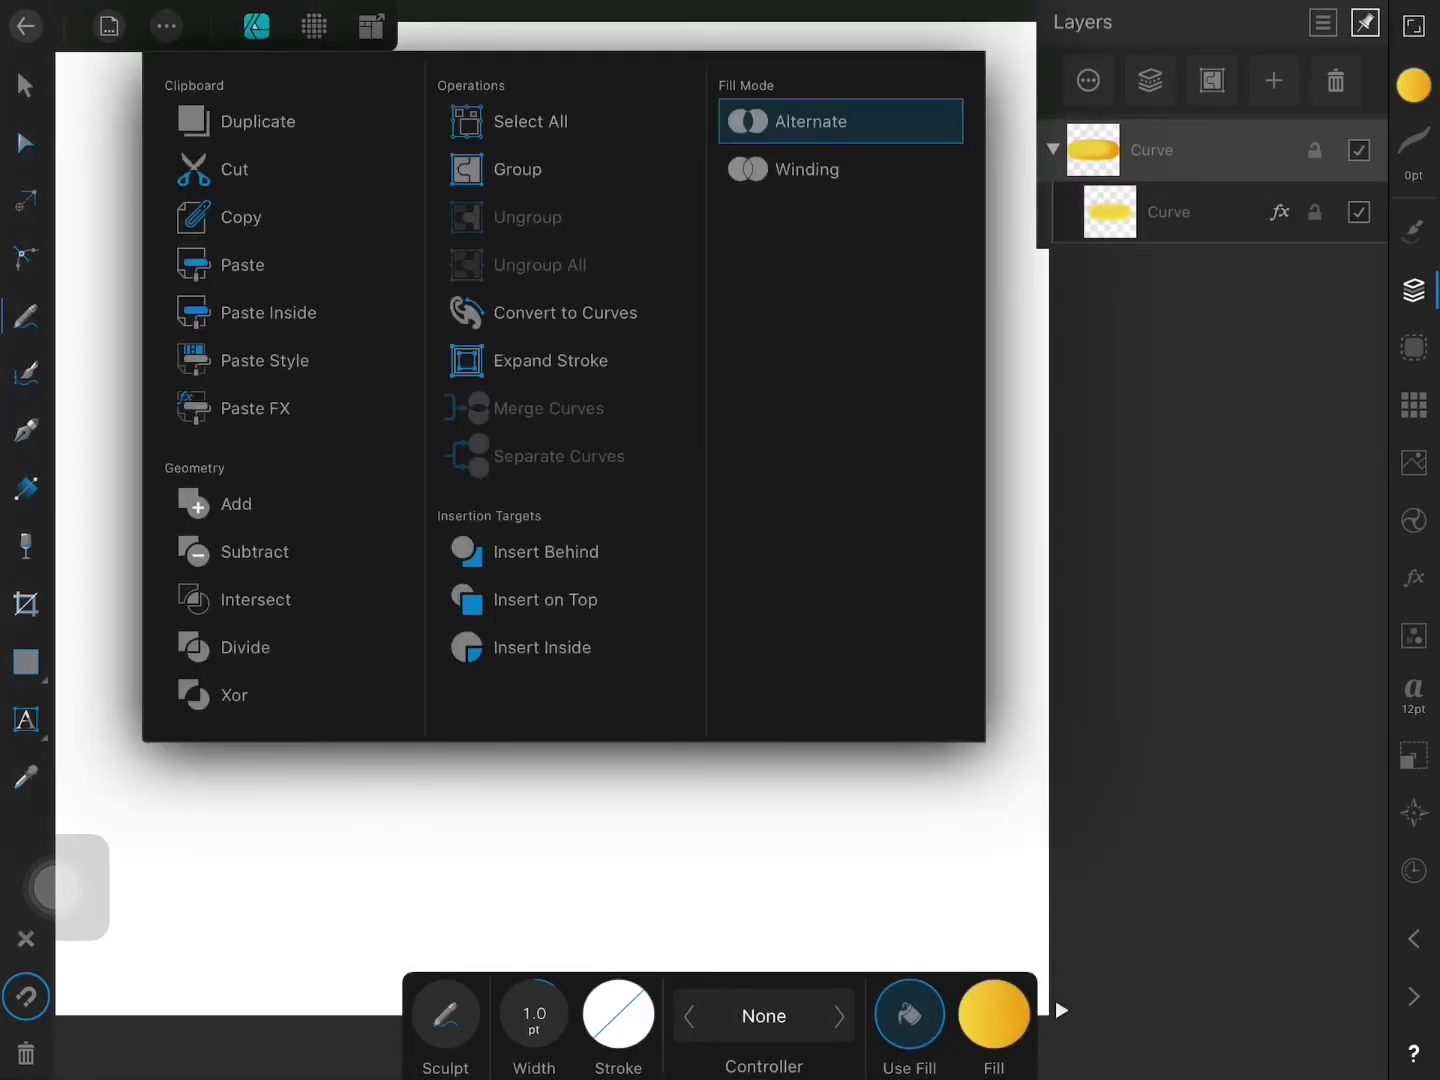
{"action": "left_click", "coordinate": [590, 646]}
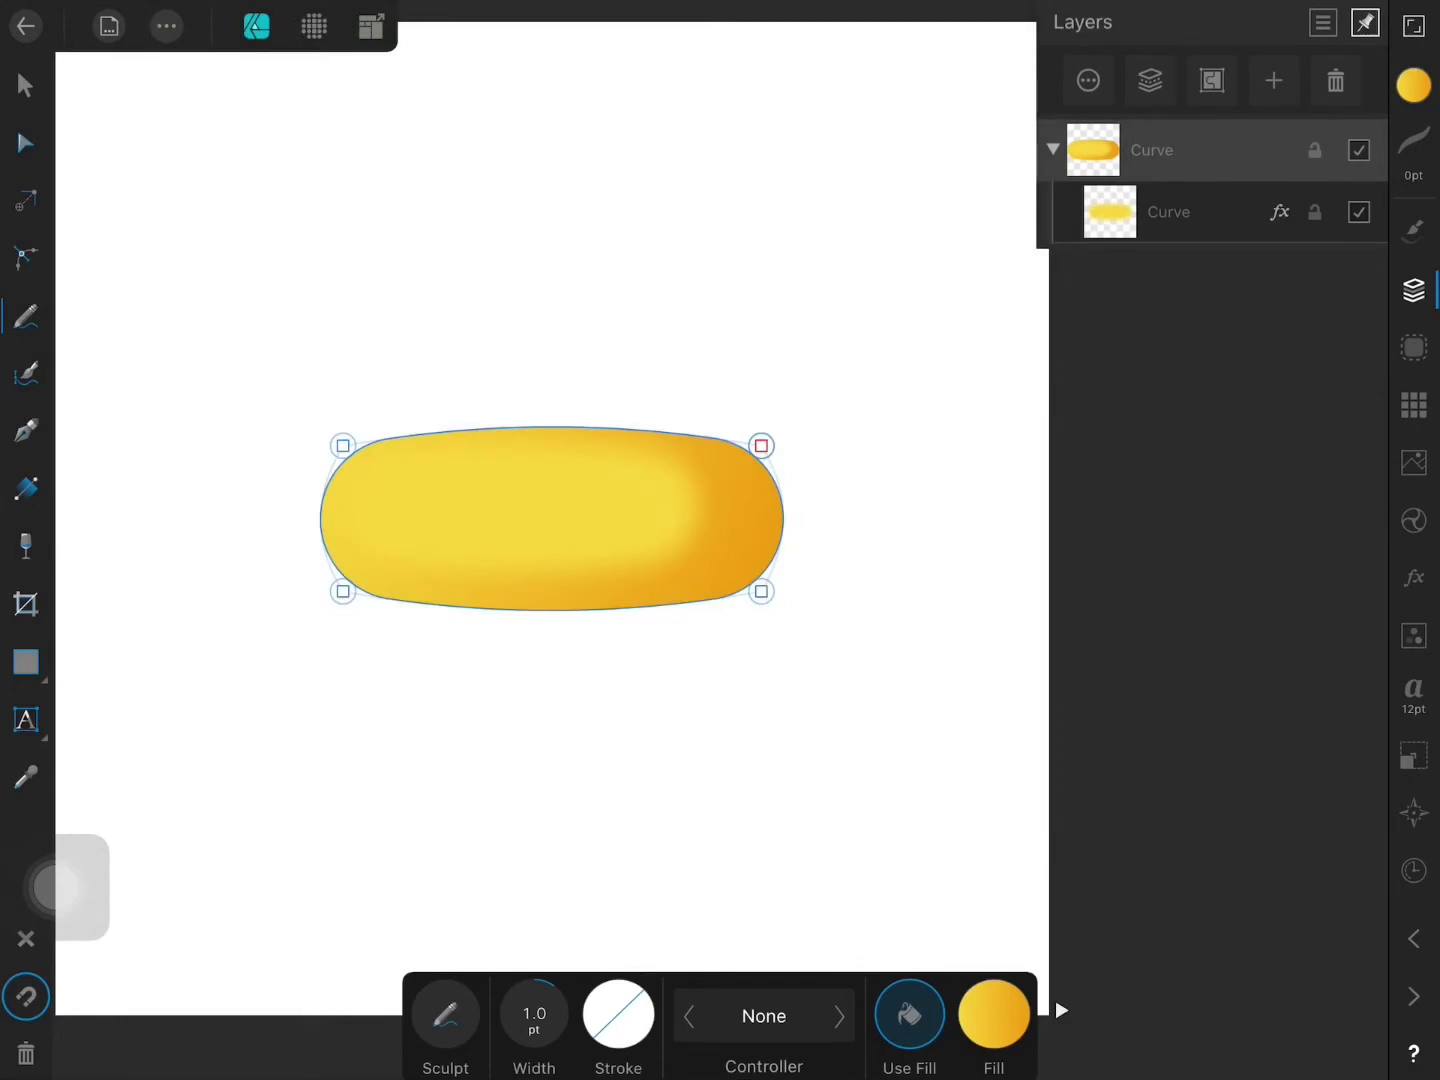
{"action": "left_click_drag", "start_coordinate": [640, 436], "coordinate": [379, 622]}
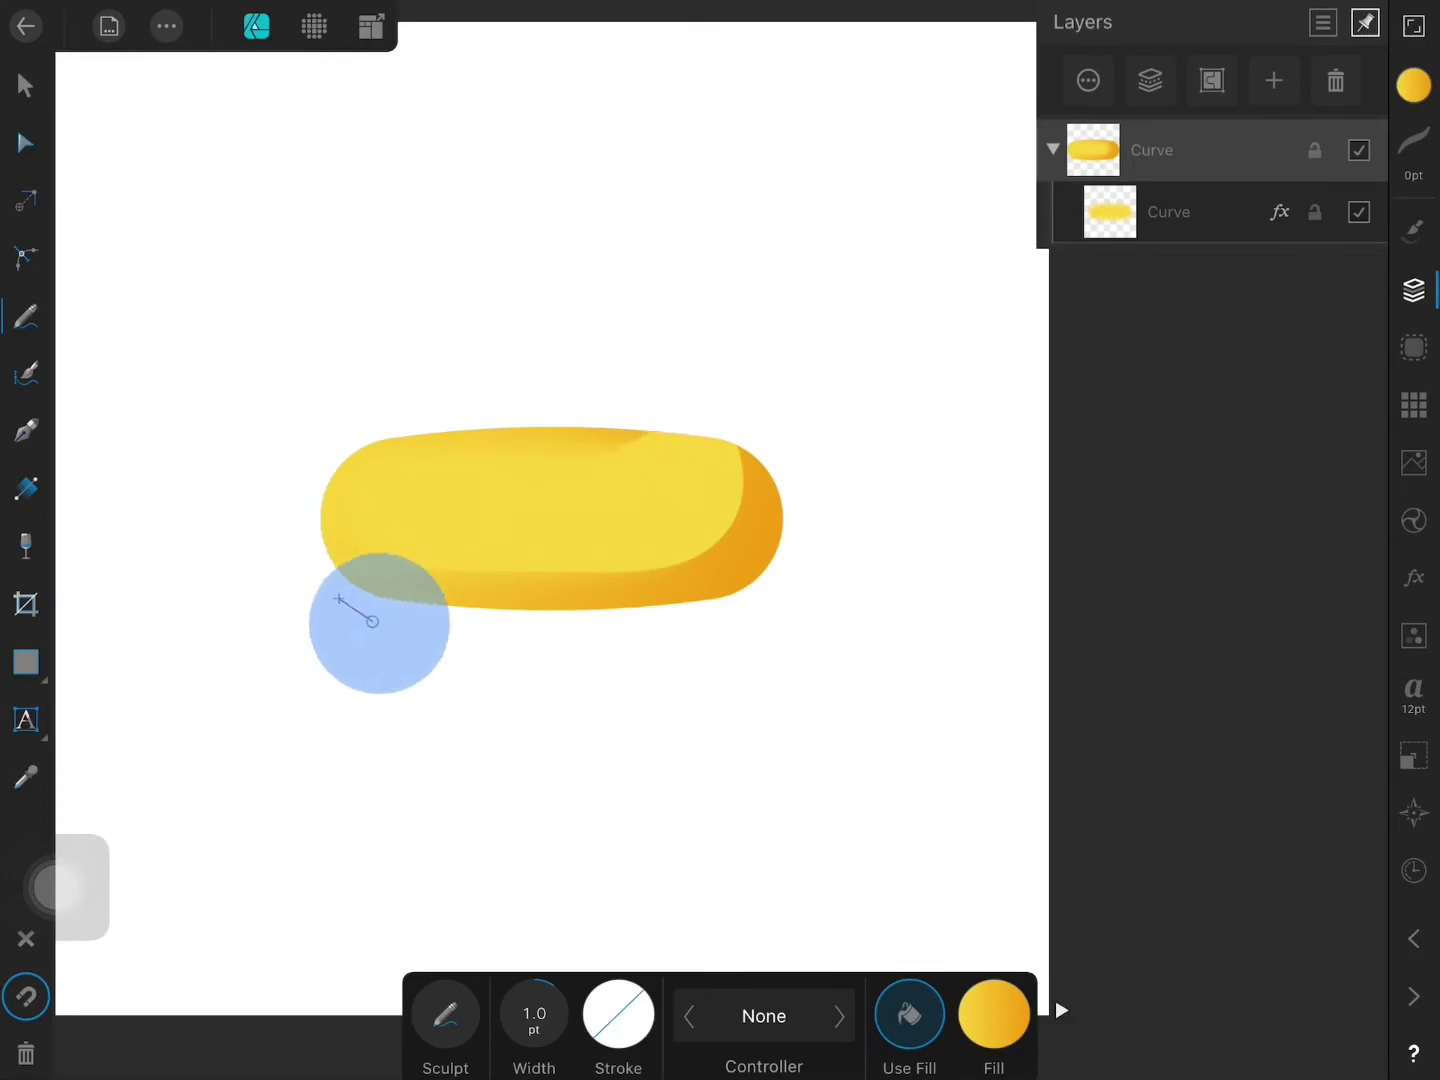
{"action": "left_click_drag", "start_coordinate": [379, 622], "coordinate": [816, 434]}
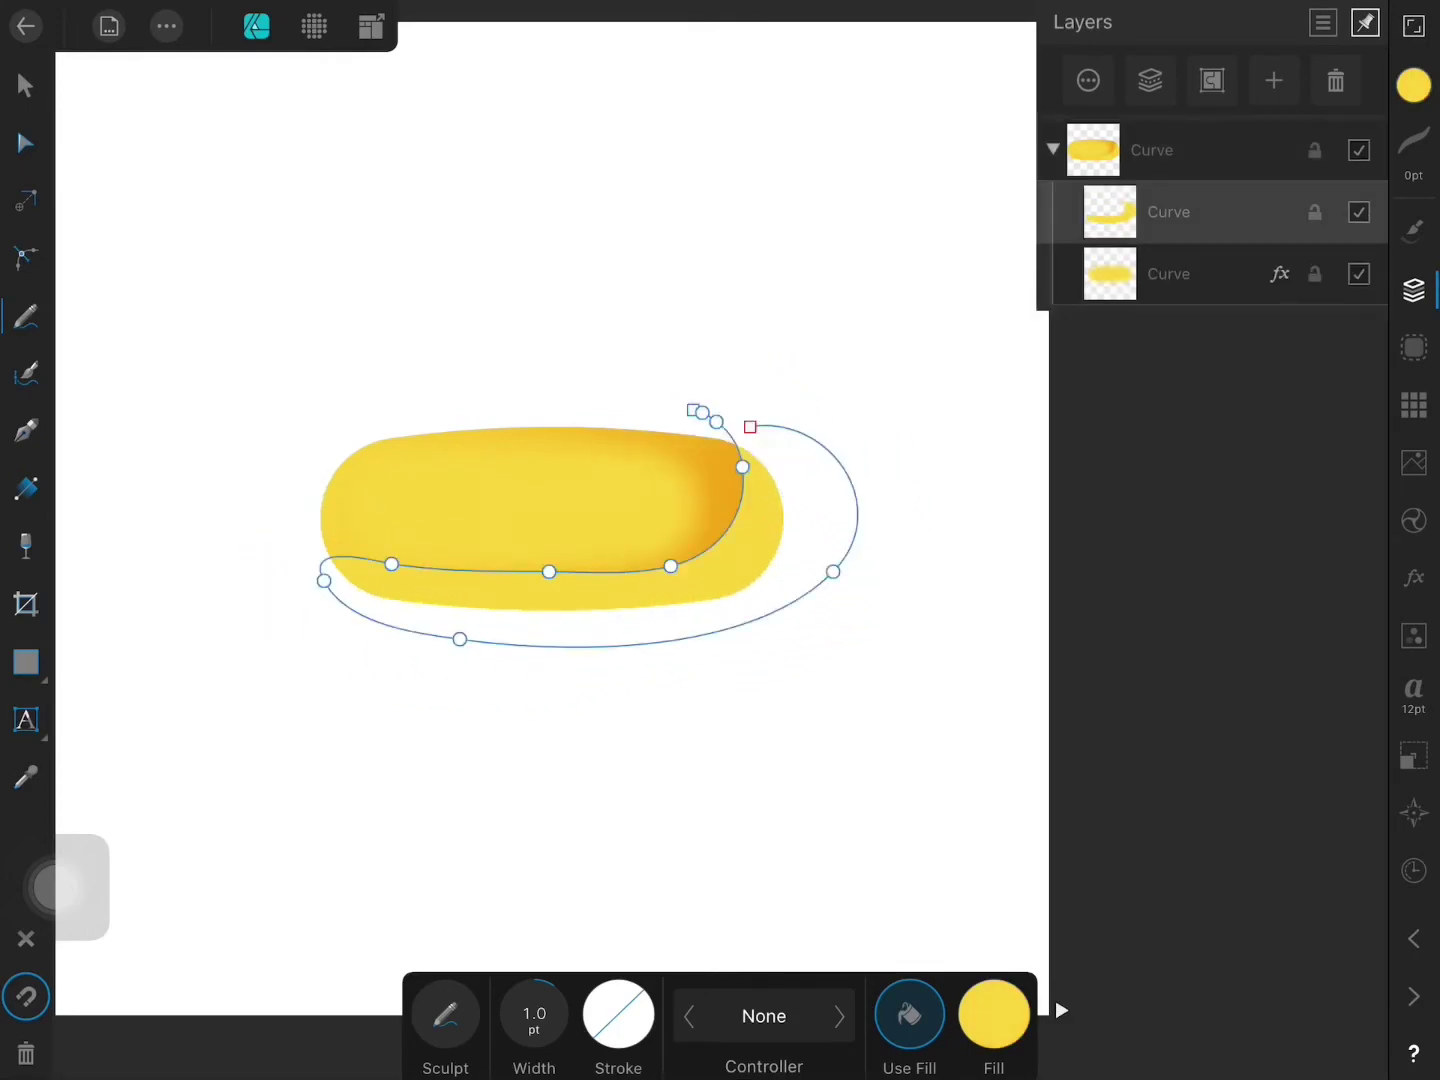
{"action": "key", "text": "a"}
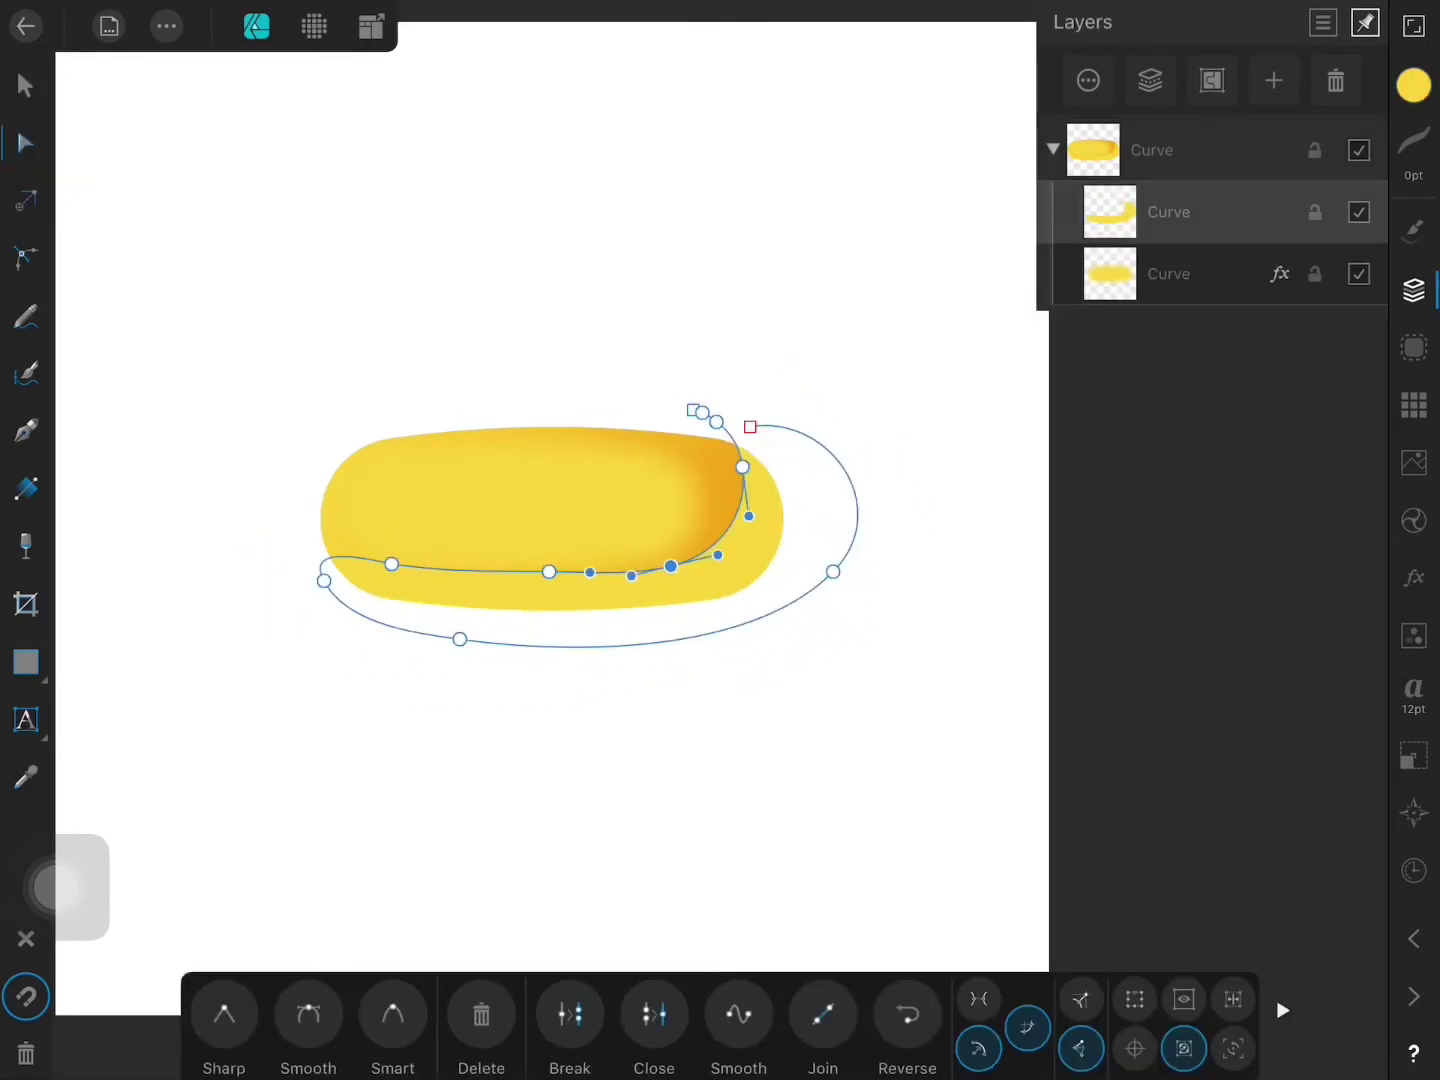
{"action": "key", "text": "Delete"}
{"action": "key", "text": "Delete"}
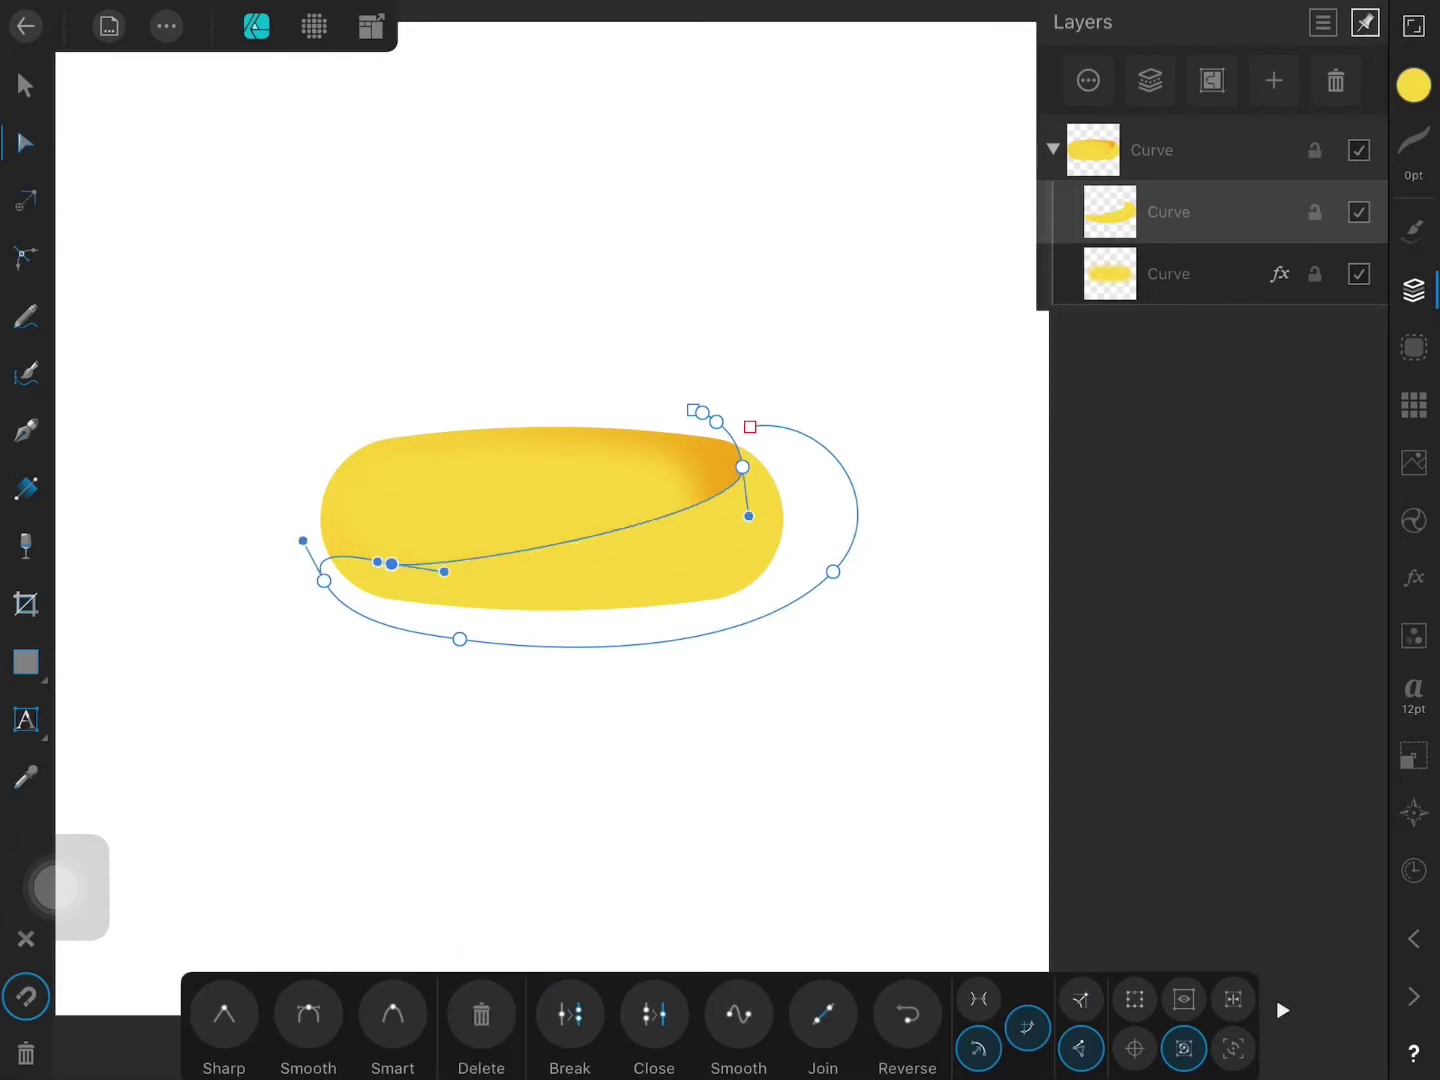
{"action": "left_click_drag", "start_coordinate": [444, 571], "coordinate": [597, 593]}
{"action": "left_click_drag", "start_coordinate": [742, 466], "coordinate": [734, 466]}
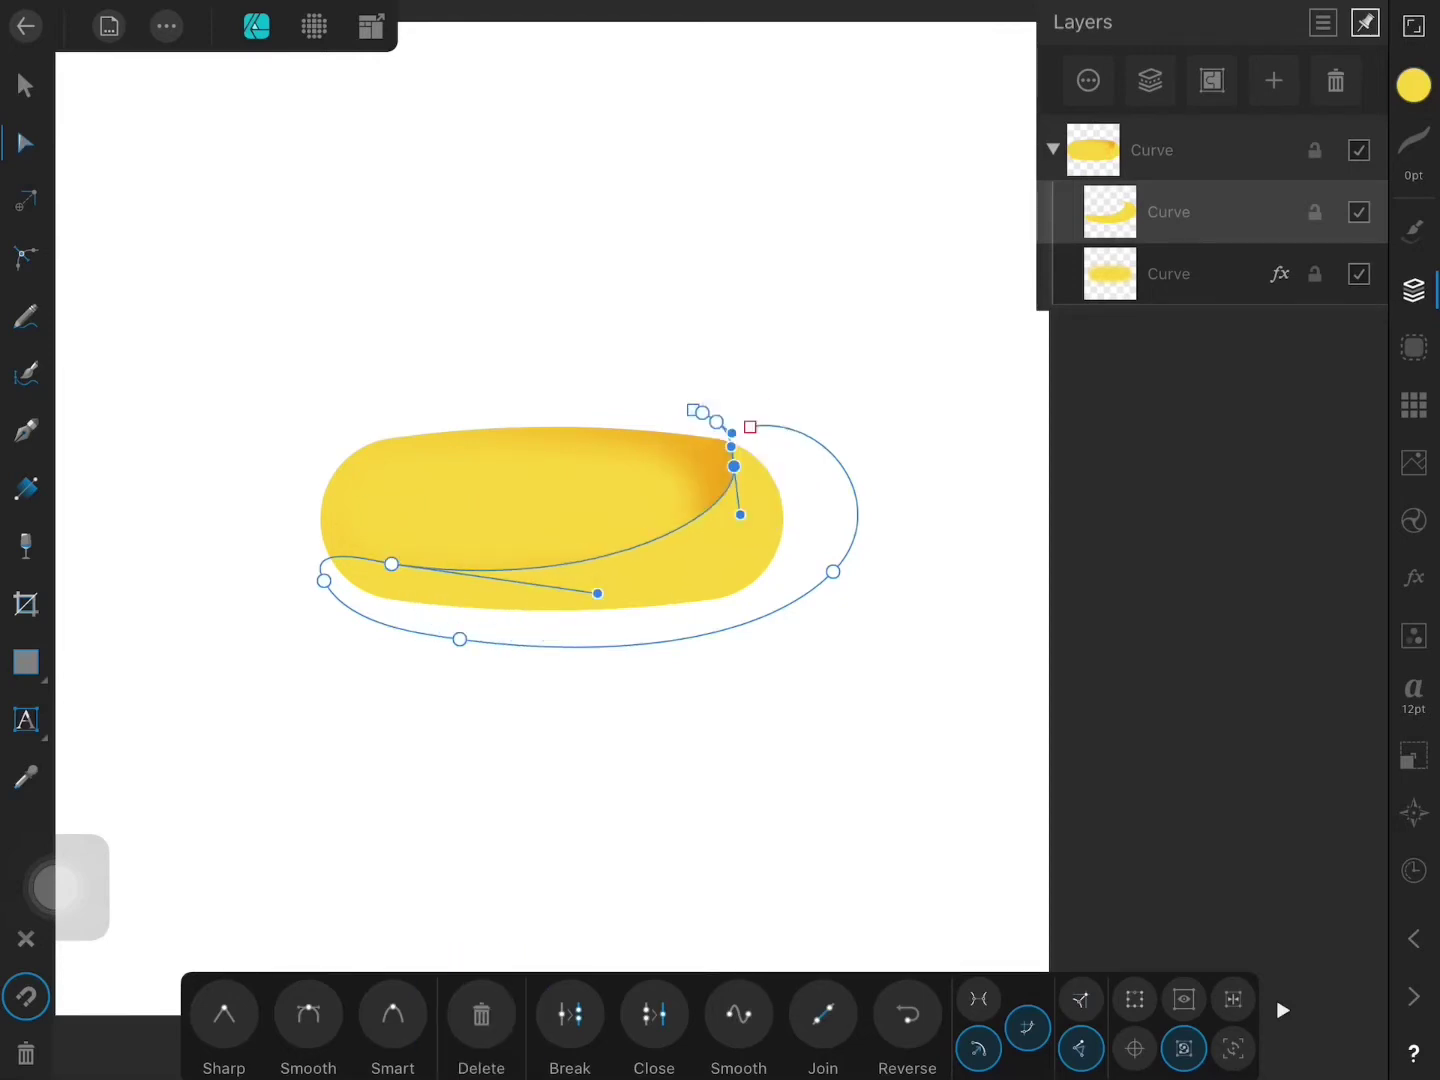
Step: Colour the shading shape orange at 50% luminance
{"action": "left_click", "coordinate": [1413, 85]}
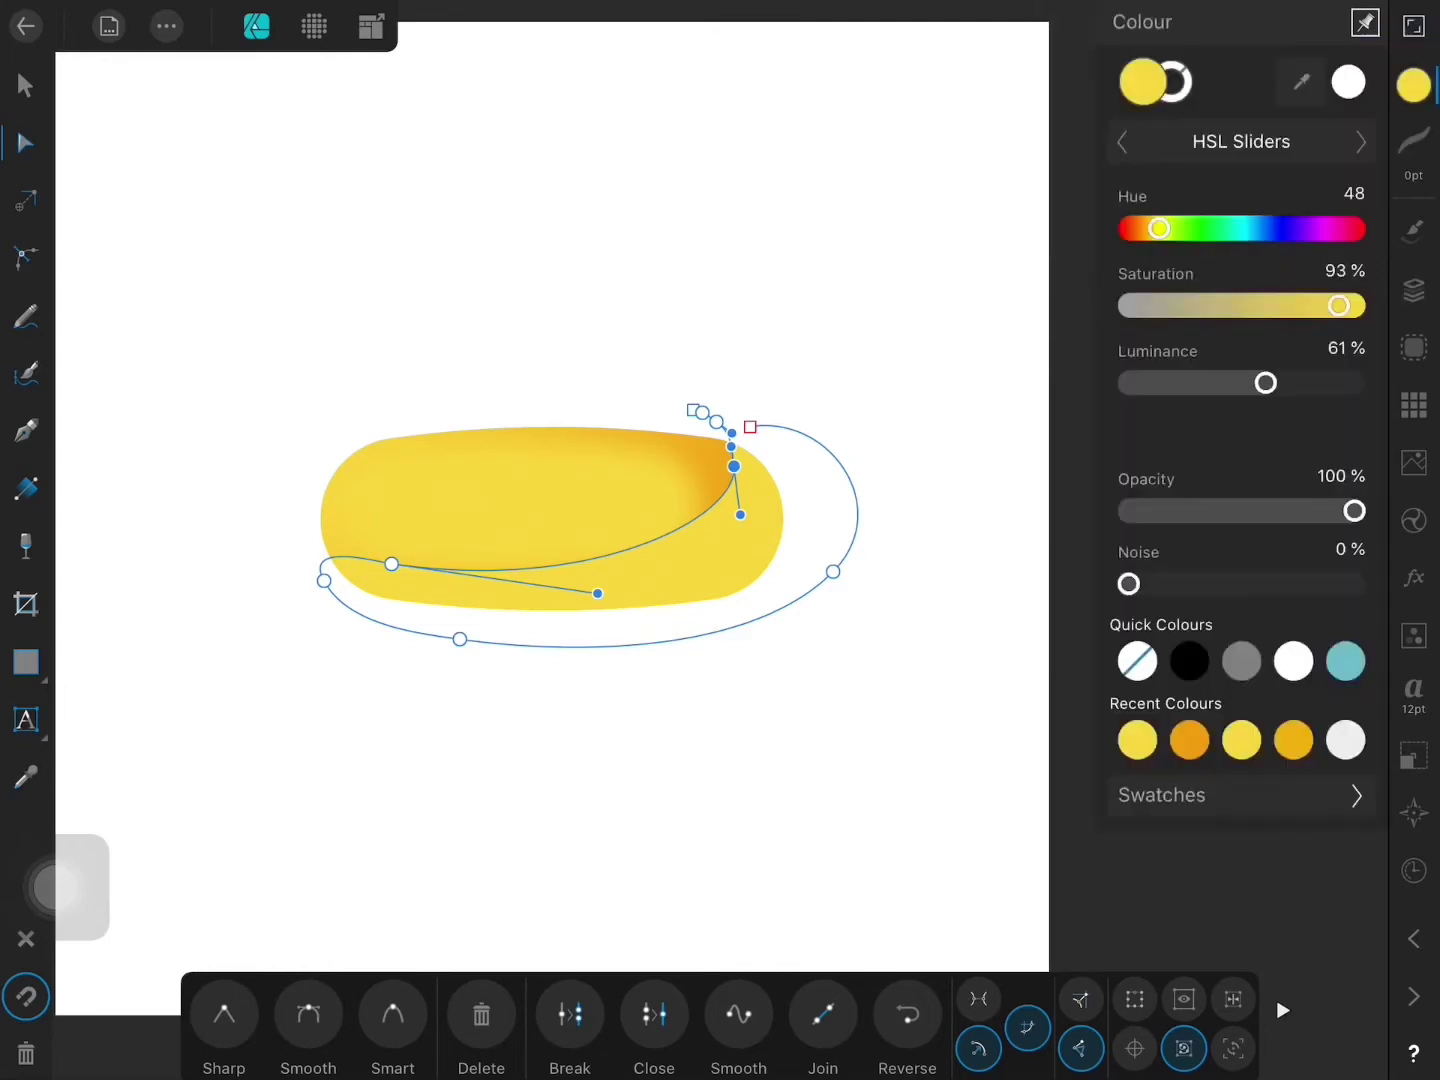
{"action": "left_click_drag", "start_coordinate": [1159, 228], "coordinate": [1152, 228]}
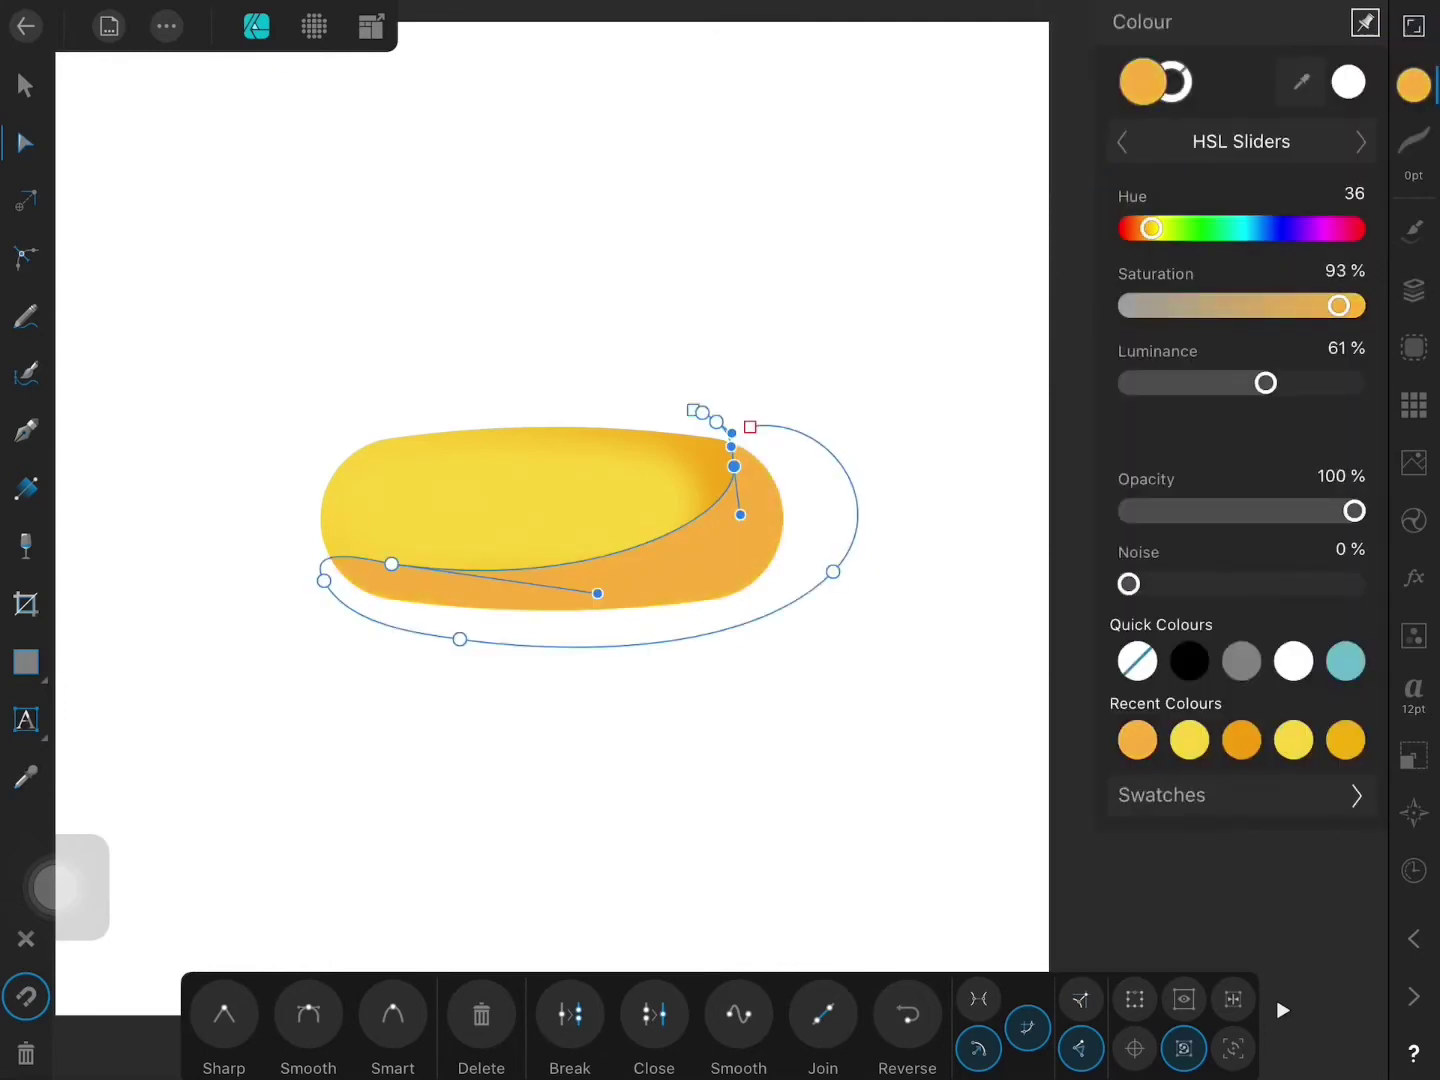
{"action": "left_click_drag", "start_coordinate": [1338, 305], "coordinate": [1329, 305]}
{"action": "left_click_drag", "start_coordinate": [1265, 383], "coordinate": [1240, 383]}
Step: Blur the shading 22.7 px and blend it with Multiply at 32% opacity
{"action": "left_click", "coordinate": [1414, 578]}
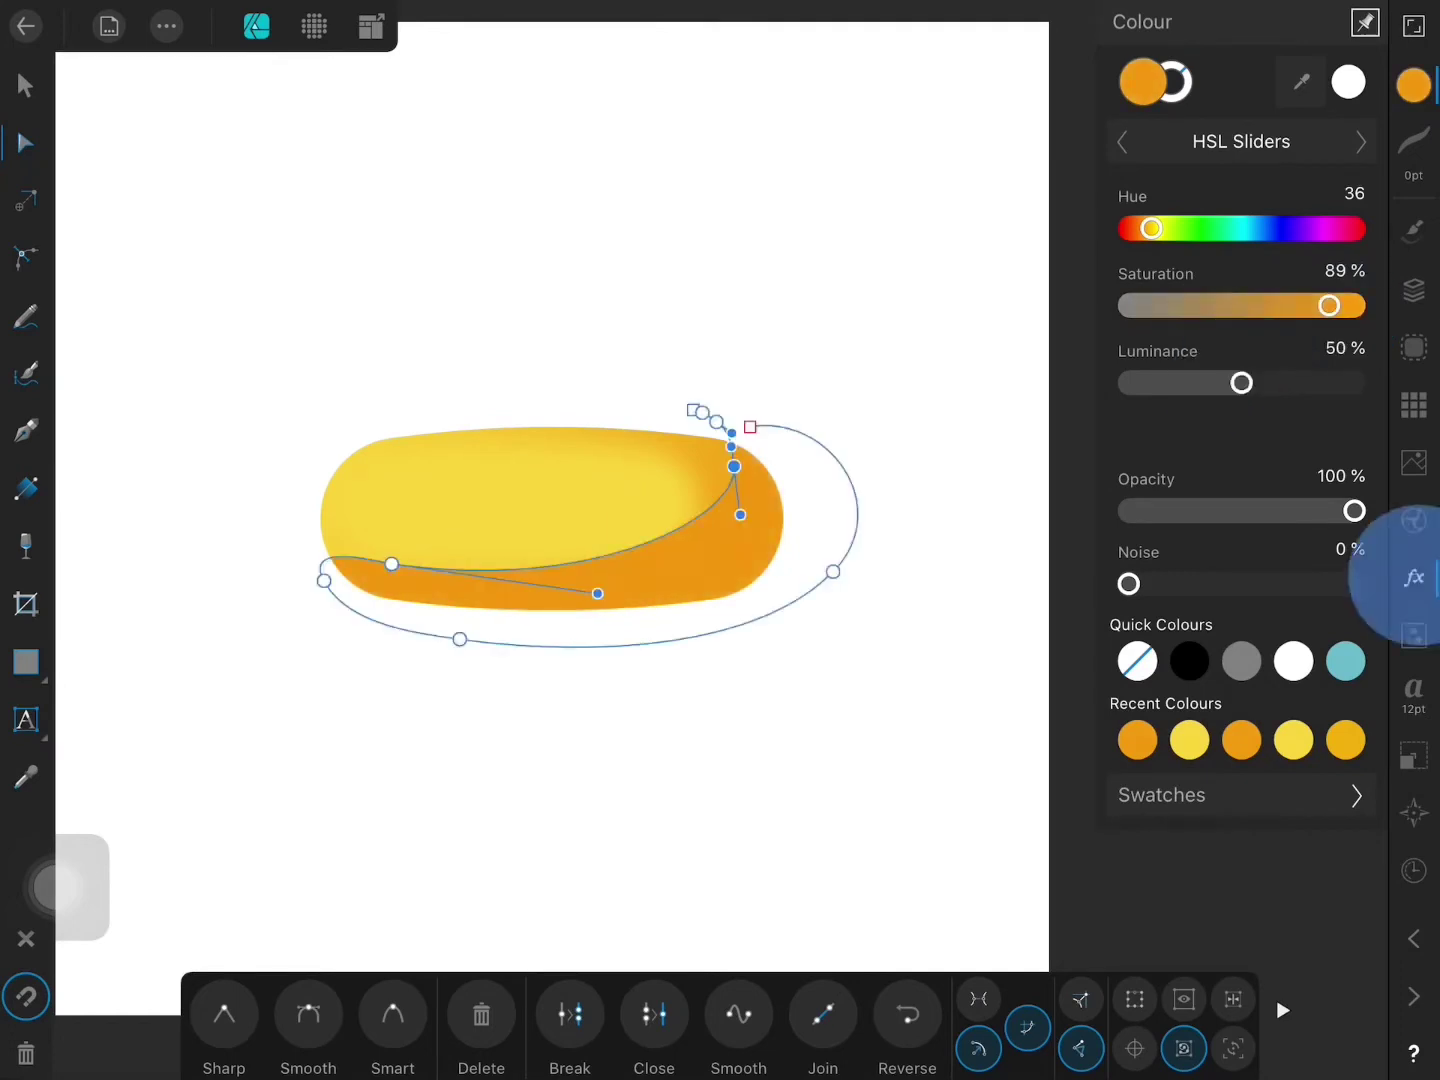
{"action": "left_click", "coordinate": [1340, 234]}
{"action": "left_click_drag", "start_coordinate": [653, 1013], "coordinate": [661, 928]}
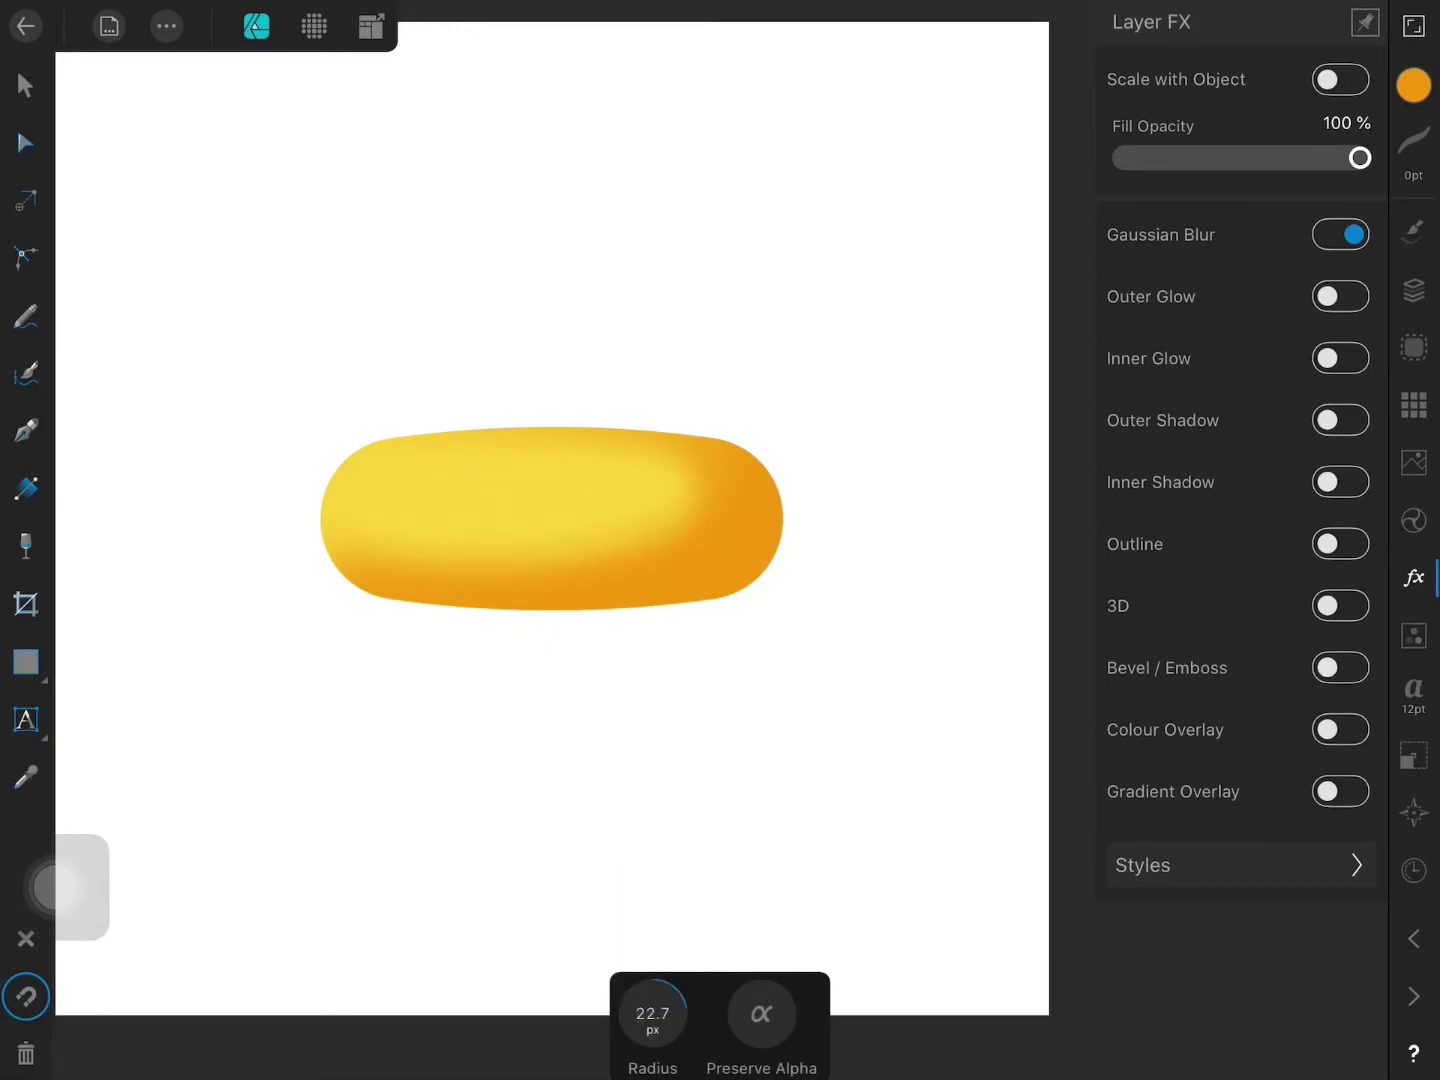
{"action": "left_click", "coordinate": [1414, 290]}
{"action": "left_click", "coordinate": [1083, 80]}
{"action": "left_click", "coordinate": [1327, 235]}
{"action": "left_click_drag", "start_coordinate": [1357, 165], "coordinate": [1159, 166]}
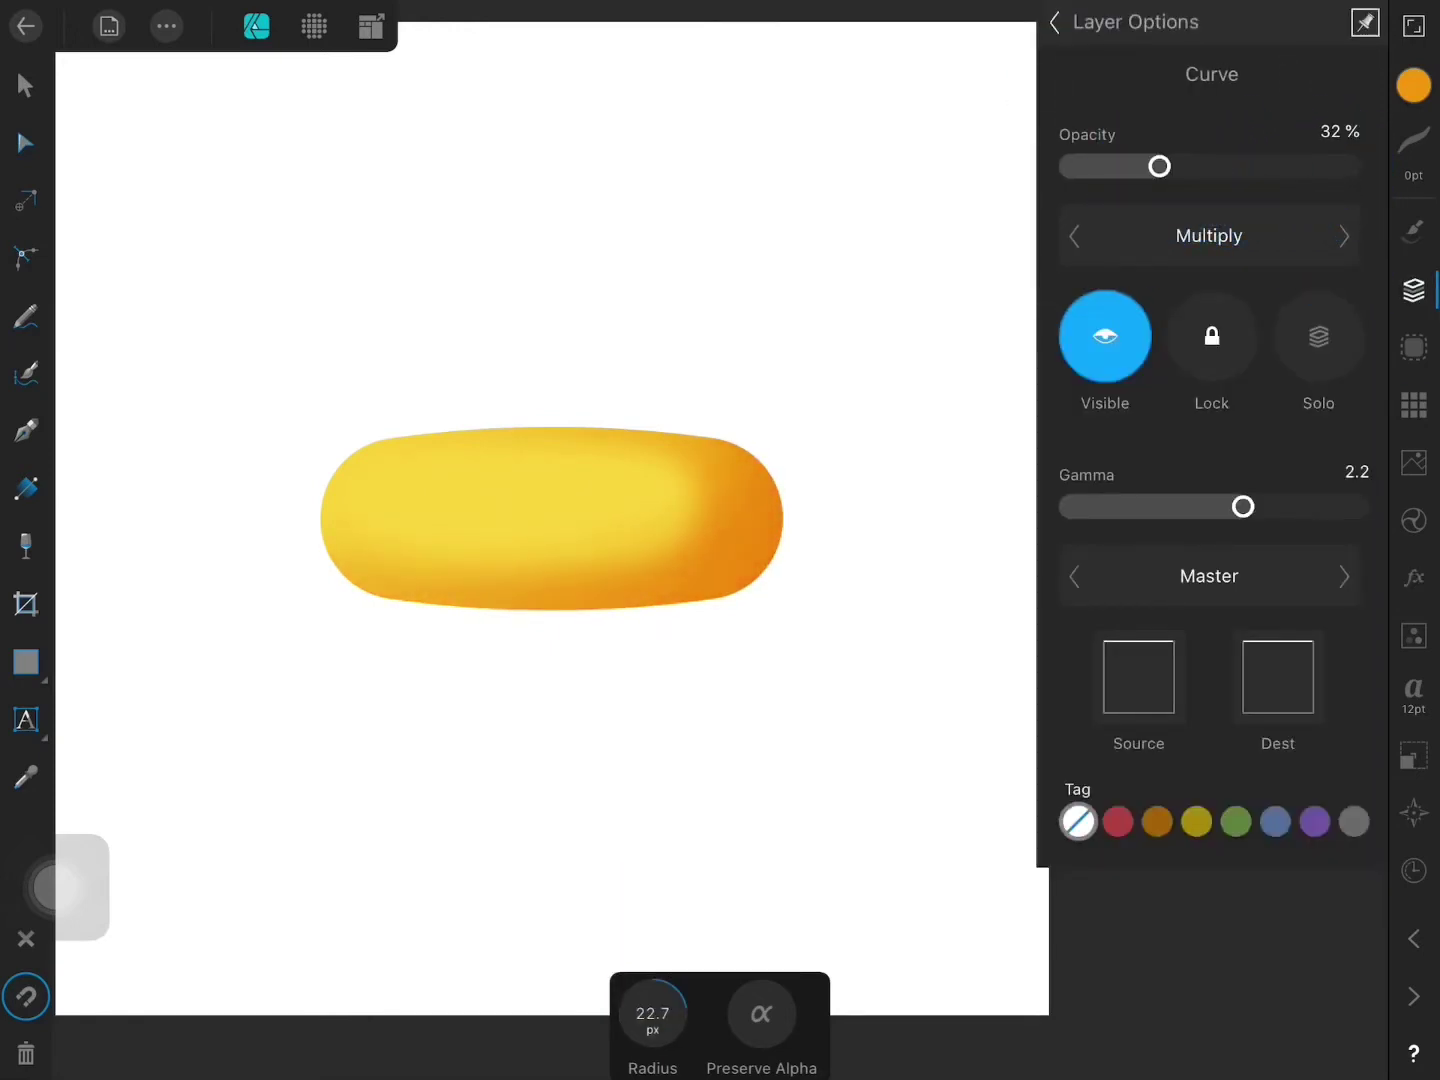
Step: Raise the highlight's blur to about 20 px and make it narrower
{"action": "left_click", "coordinate": [1055, 22]}
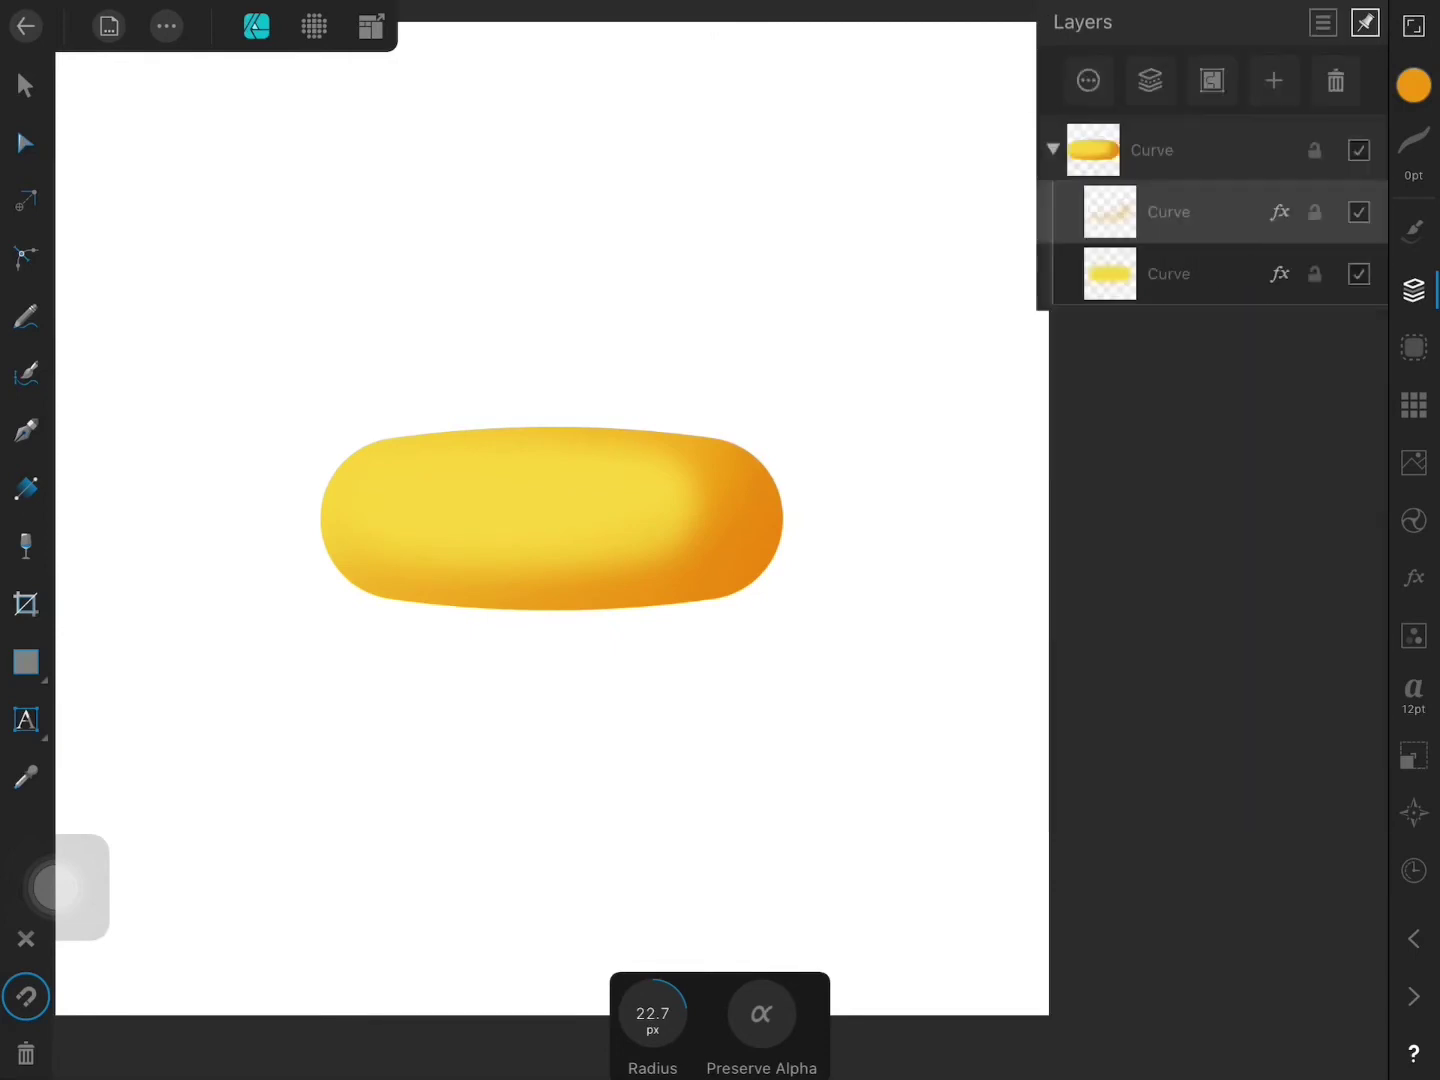
{"action": "left_click", "coordinate": [1170, 273]}
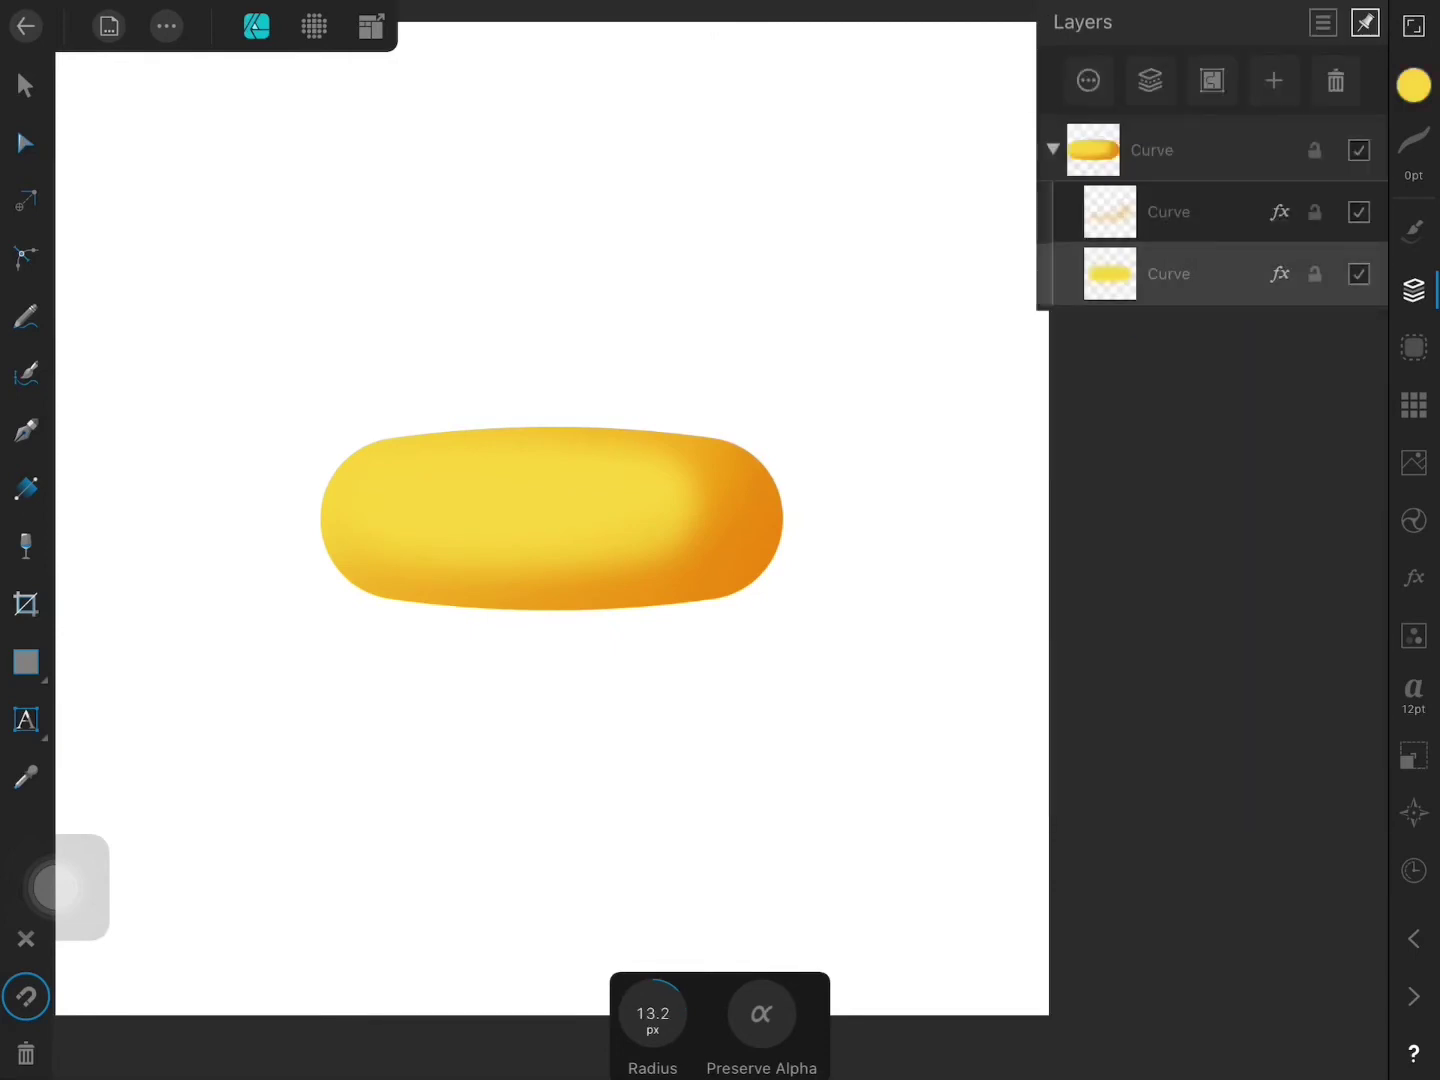
{"action": "left_click", "coordinate": [1414, 577]}
{"action": "left_click_drag", "start_coordinate": [660, 1012], "coordinate": [665, 964]}
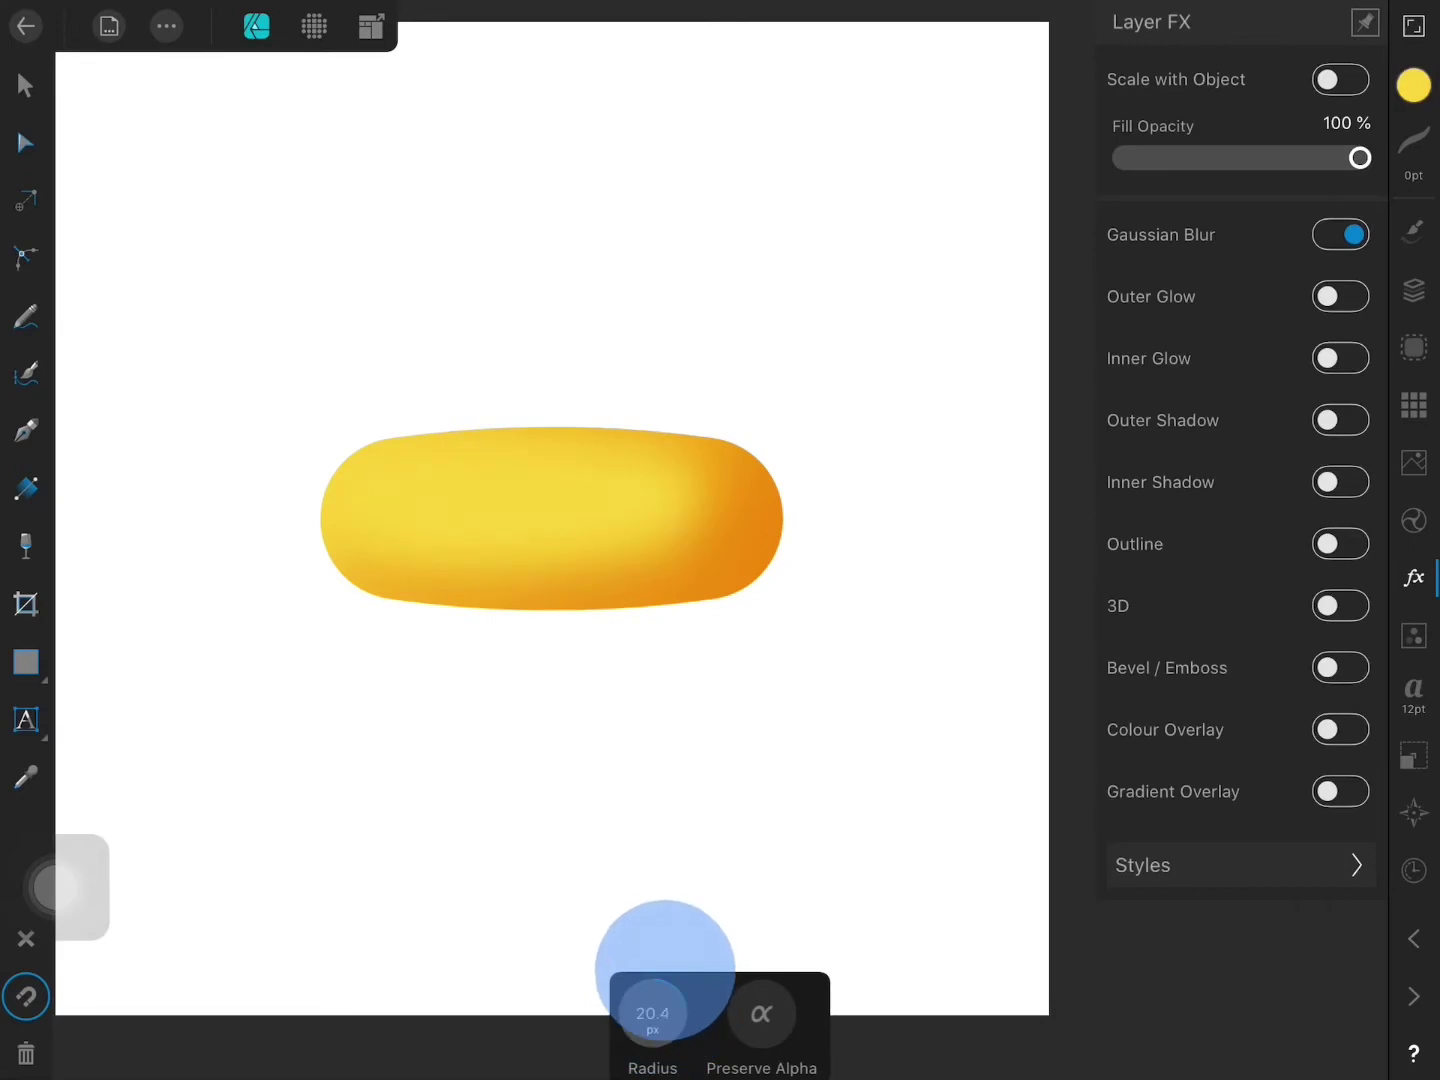
{"action": "left_click", "coordinate": [25, 85]}
{"action": "mouse_move", "coordinate": [697, 505]}
{"action": "left_mouse_down"}
{"action": "mouse_move", "coordinate": [733, 505]}
{"action": "mouse_move", "coordinate": [721, 505]}
{"action": "left_mouse_up"}
Step: Set the highlight's blend mode to Colour Dodge at 72% opacity
{"action": "left_click", "coordinate": [1413, 290]}
{"action": "left_click", "coordinate": [1350, 273]}
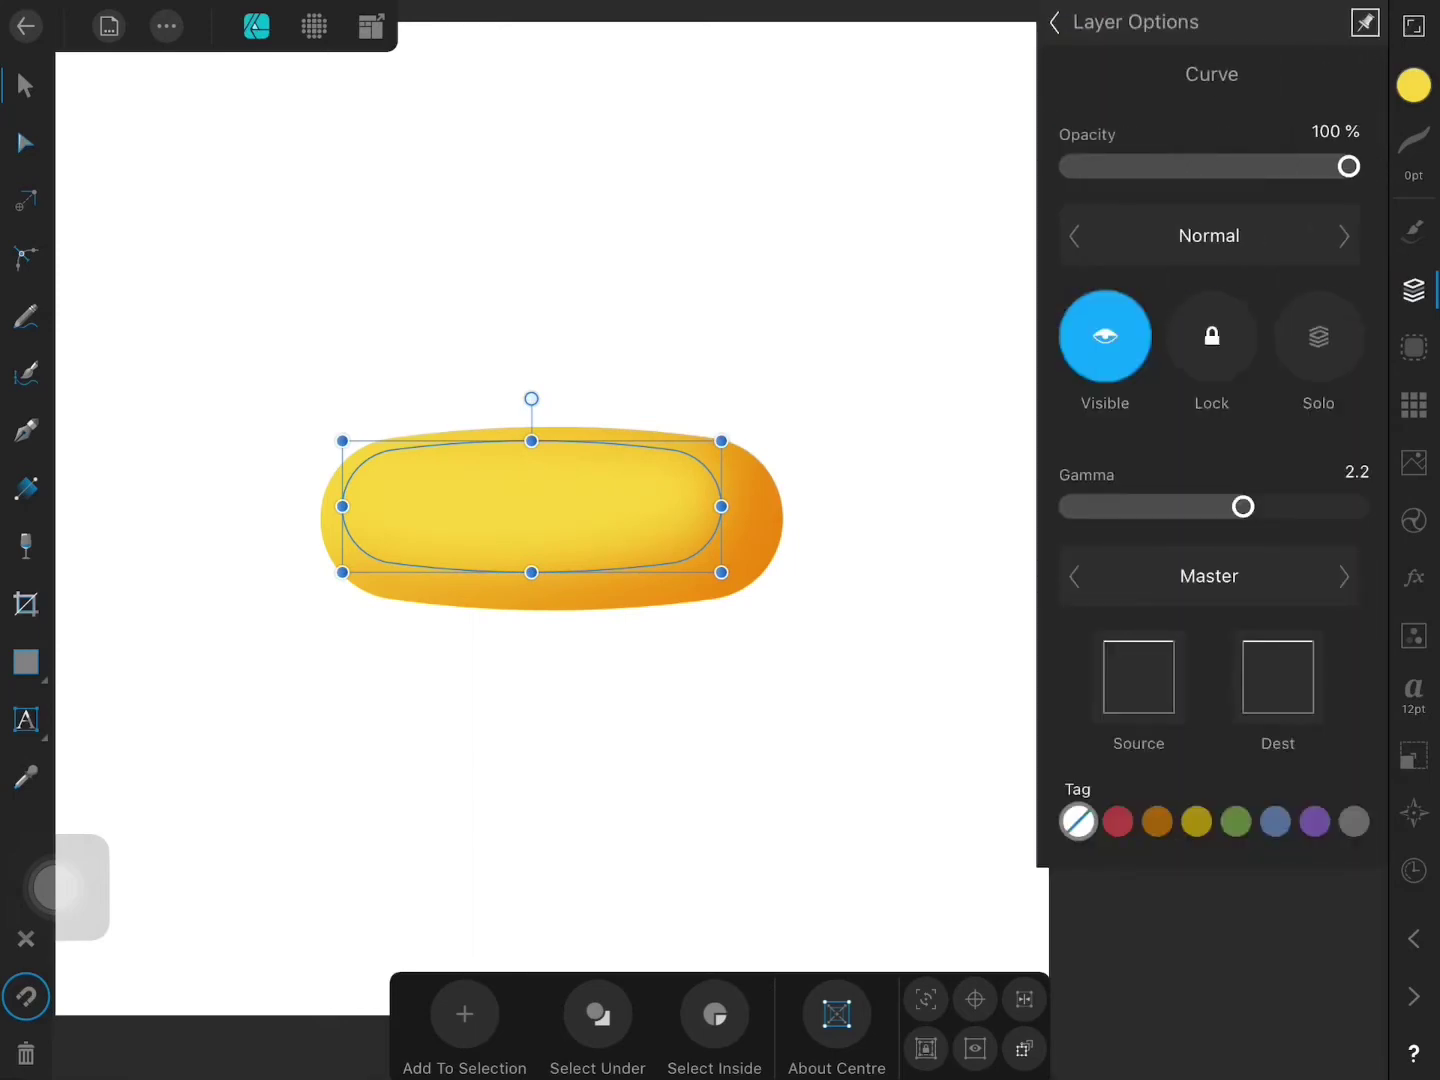
{"action": "left_click", "coordinate": [1343, 235]}
{"action": "left_click", "coordinate": [1343, 235]}
{"action": "left_click", "coordinate": [1343, 235]}
{"action": "left_click", "coordinate": [1343, 235]}
{"action": "left_click", "coordinate": [1343, 235]}
{"action": "left_click", "coordinate": [1343, 235]}
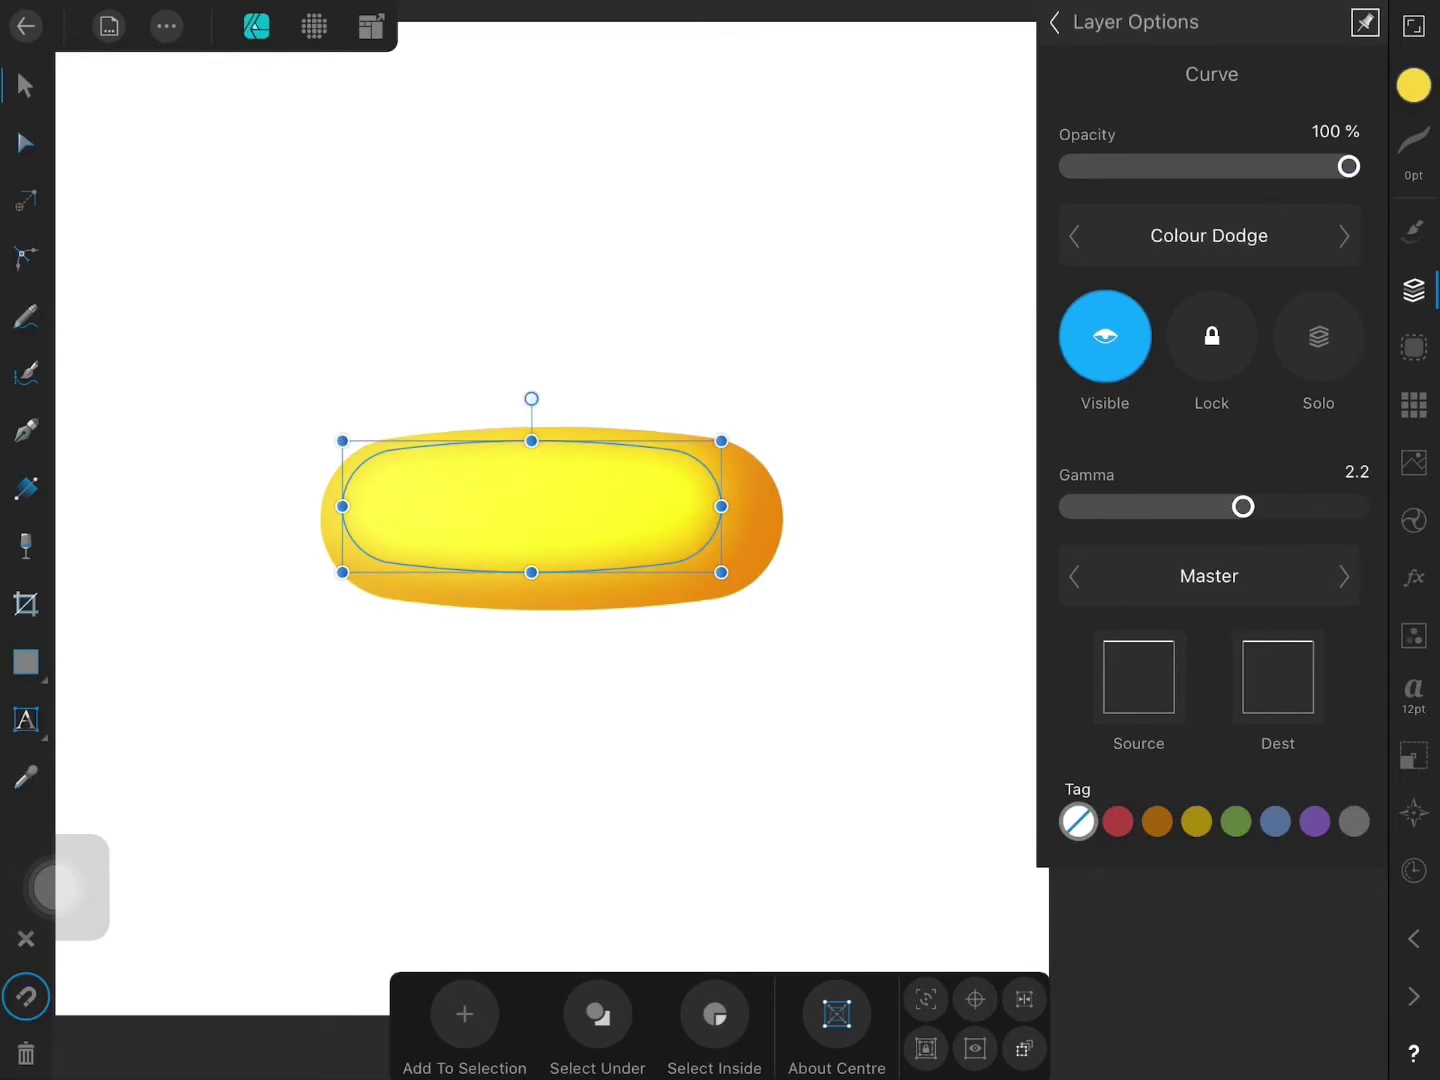
{"action": "left_click_drag", "start_coordinate": [1349, 166], "coordinate": [1270, 166]}
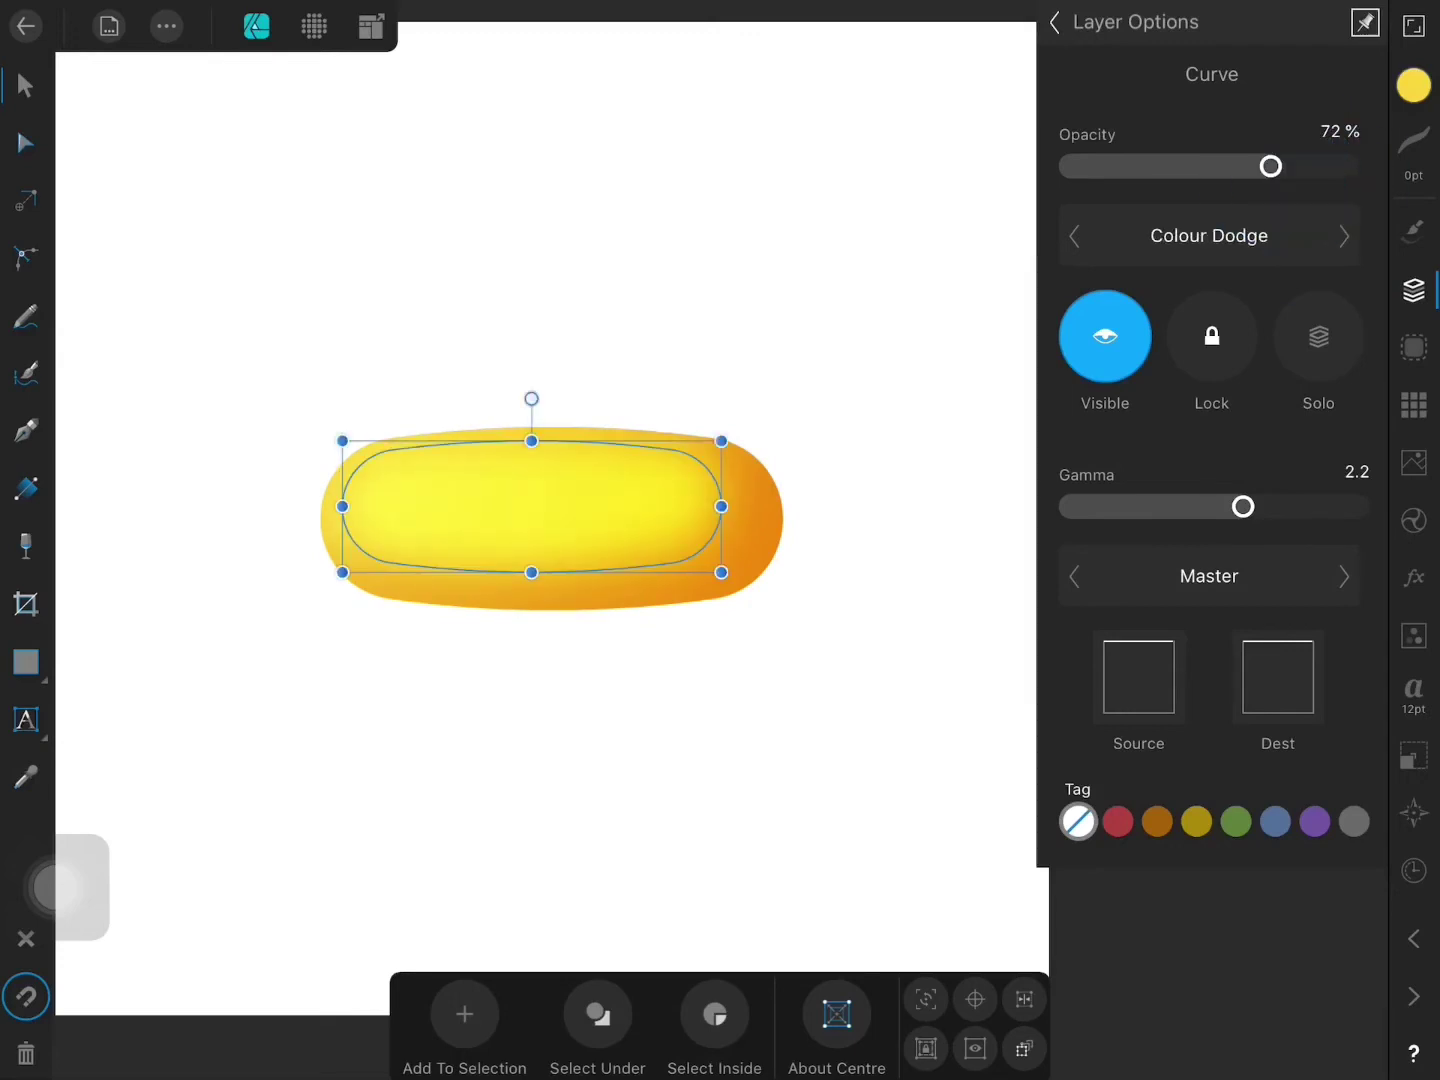
{"action": "left_click", "coordinate": [1055, 22]}
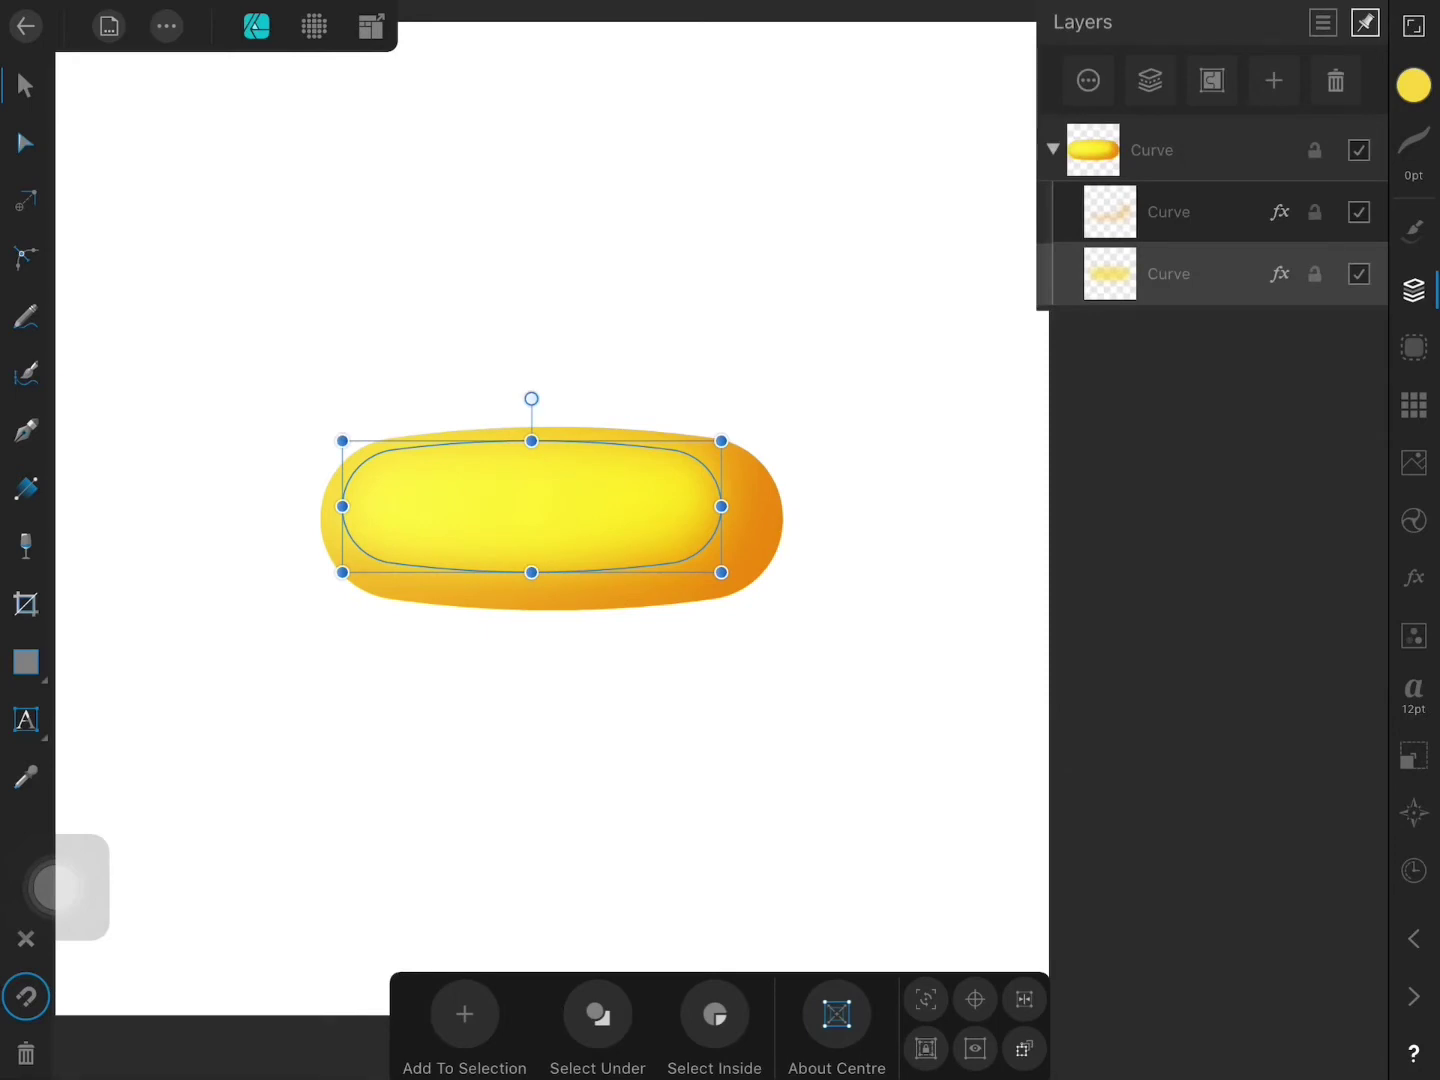
{"action": "left_click", "coordinate": [1180, 150]}
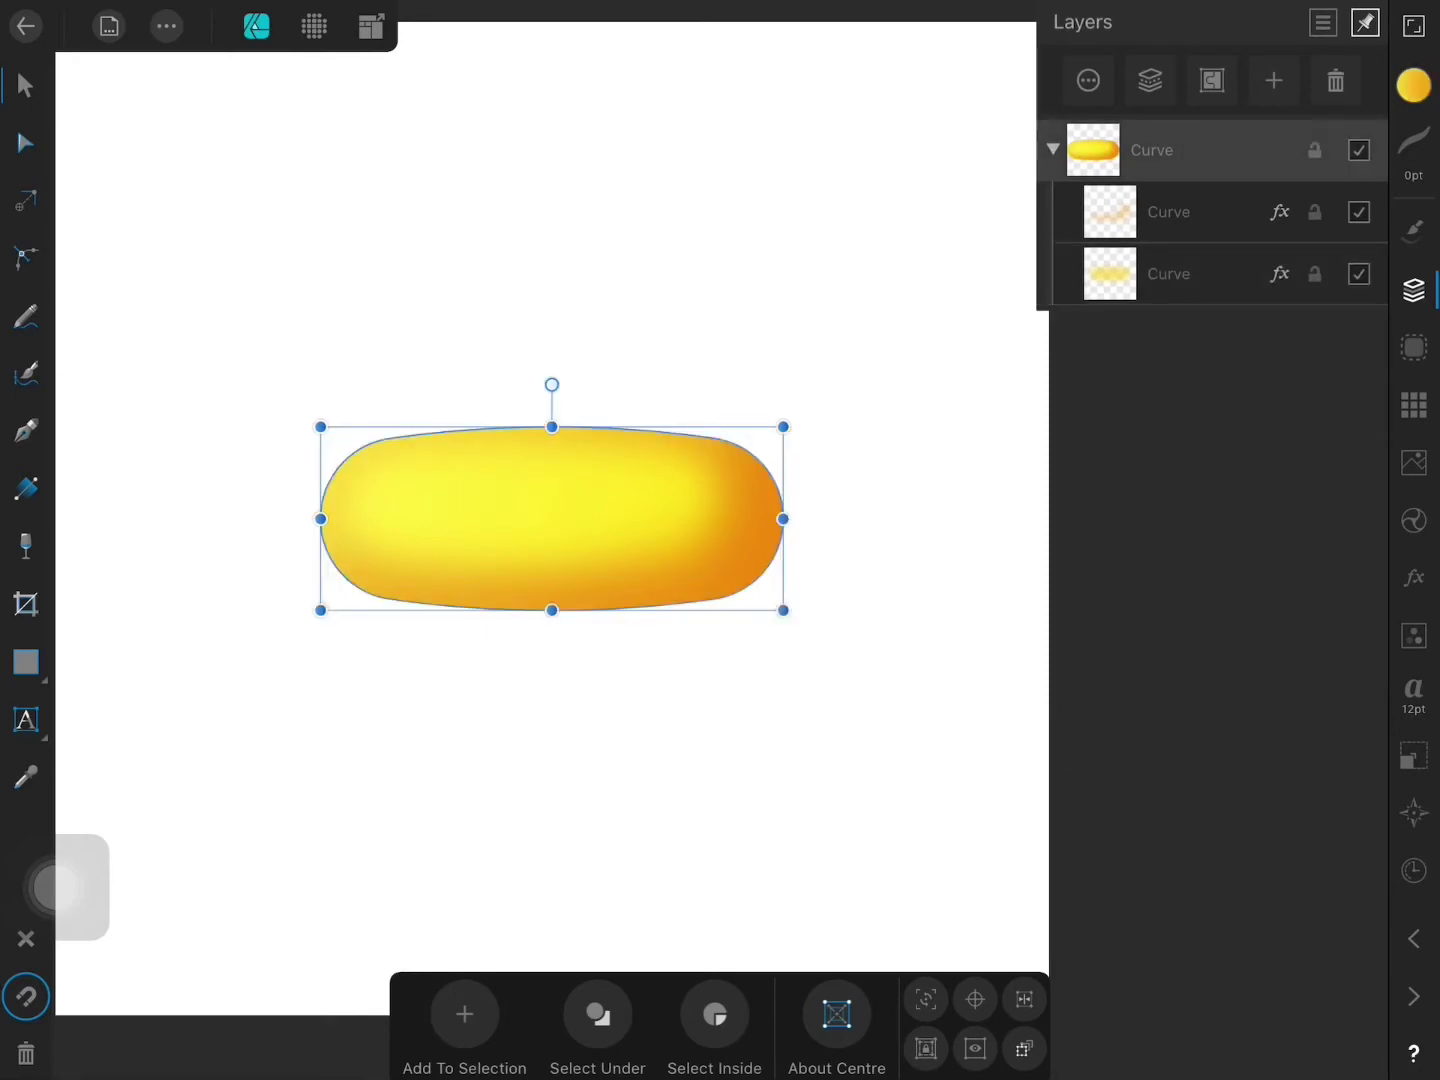
Step: Draw a new shading band inside the capsule along its bottom edge
{"action": "left_click", "coordinate": [25, 318]}
{"action": "left_click", "coordinate": [166, 26]}
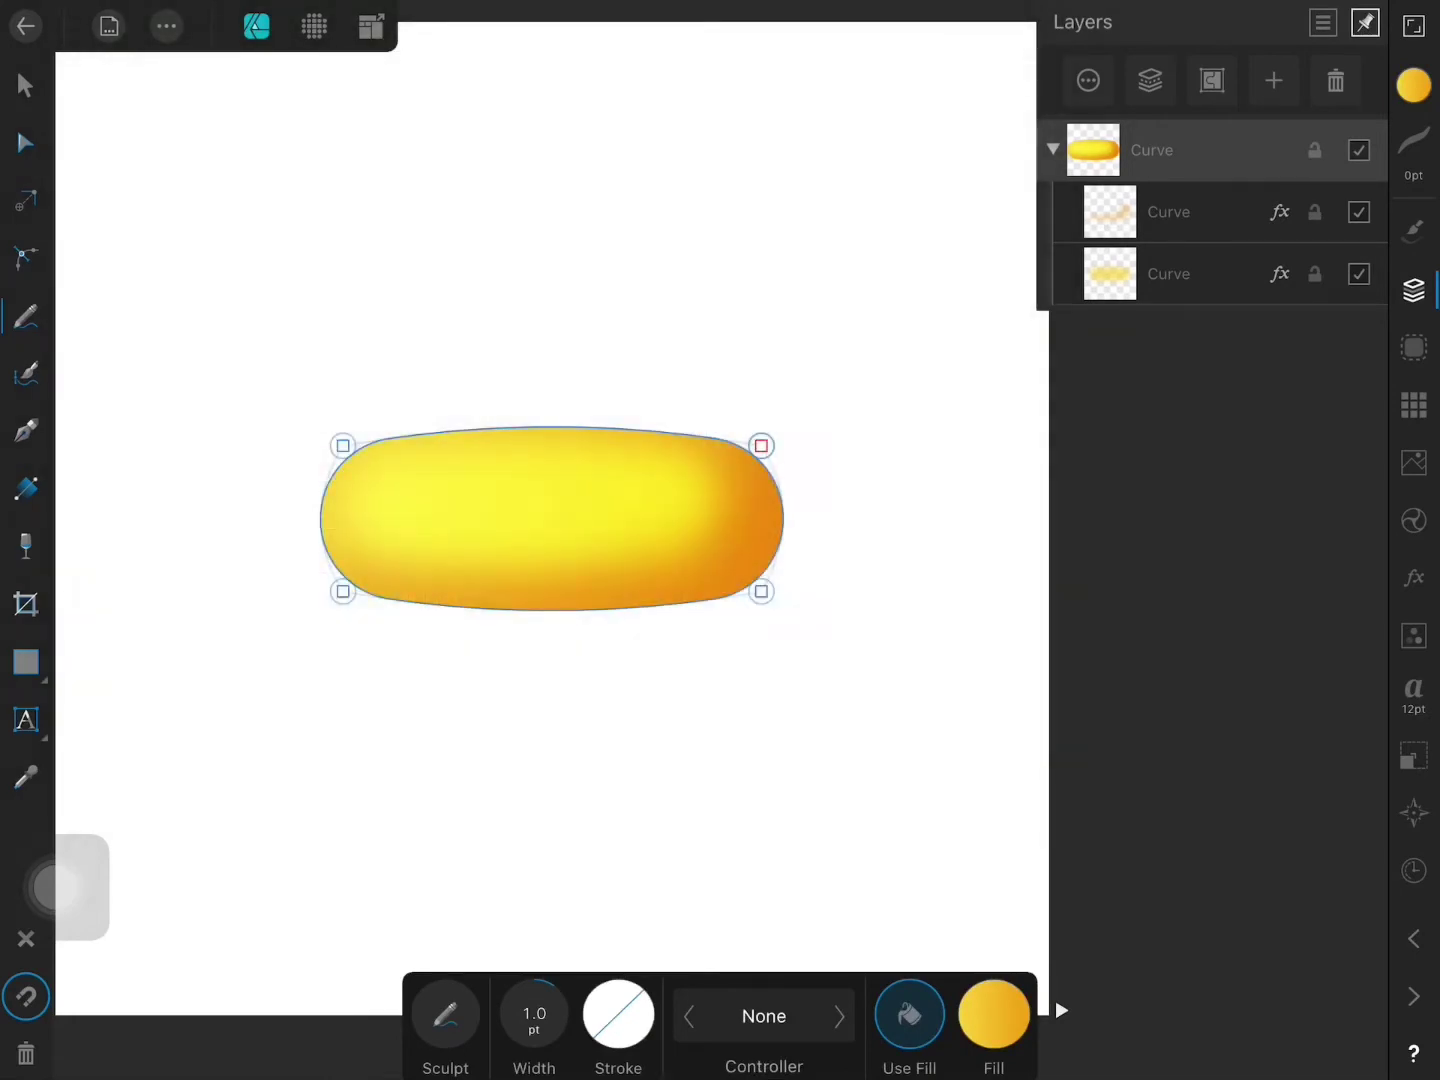
{"action": "mouse_move", "coordinate": [840, 450]}
{"action": "left_mouse_down"}
{"action": "mouse_move", "coordinate": [776, 602]}
{"action": "mouse_move", "coordinate": [794, 478]}
{"action": "left_mouse_up"}
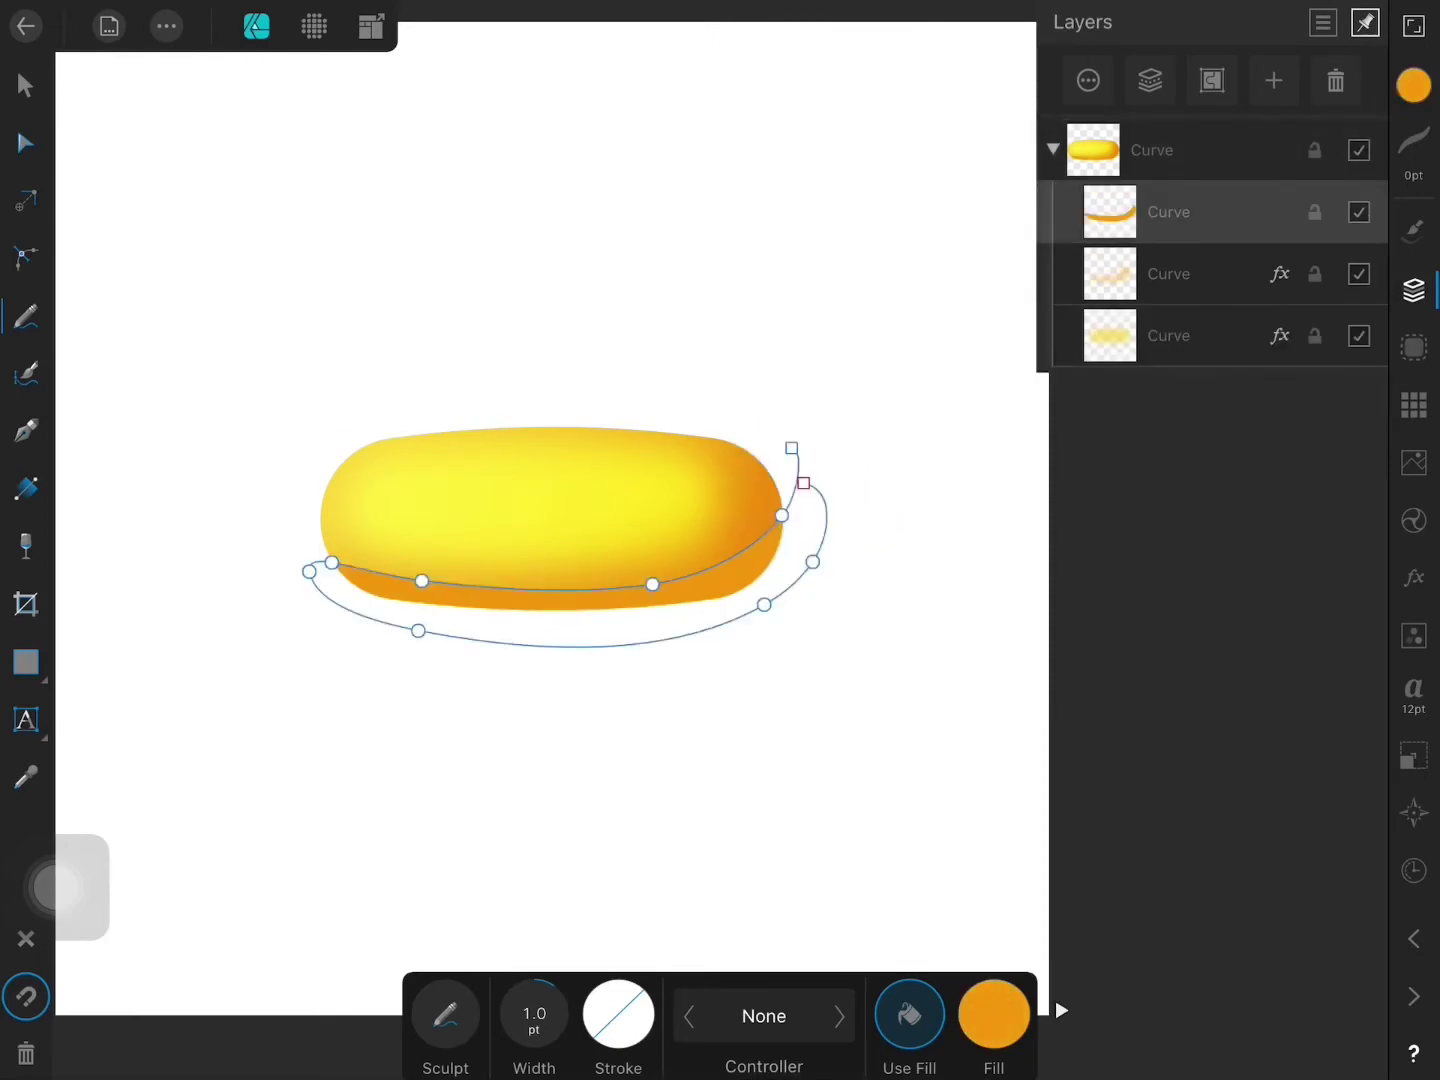
Step: Colour the band deeper orange with 95% saturation and 42% luminance
{"action": "left_click", "coordinate": [1413, 85]}
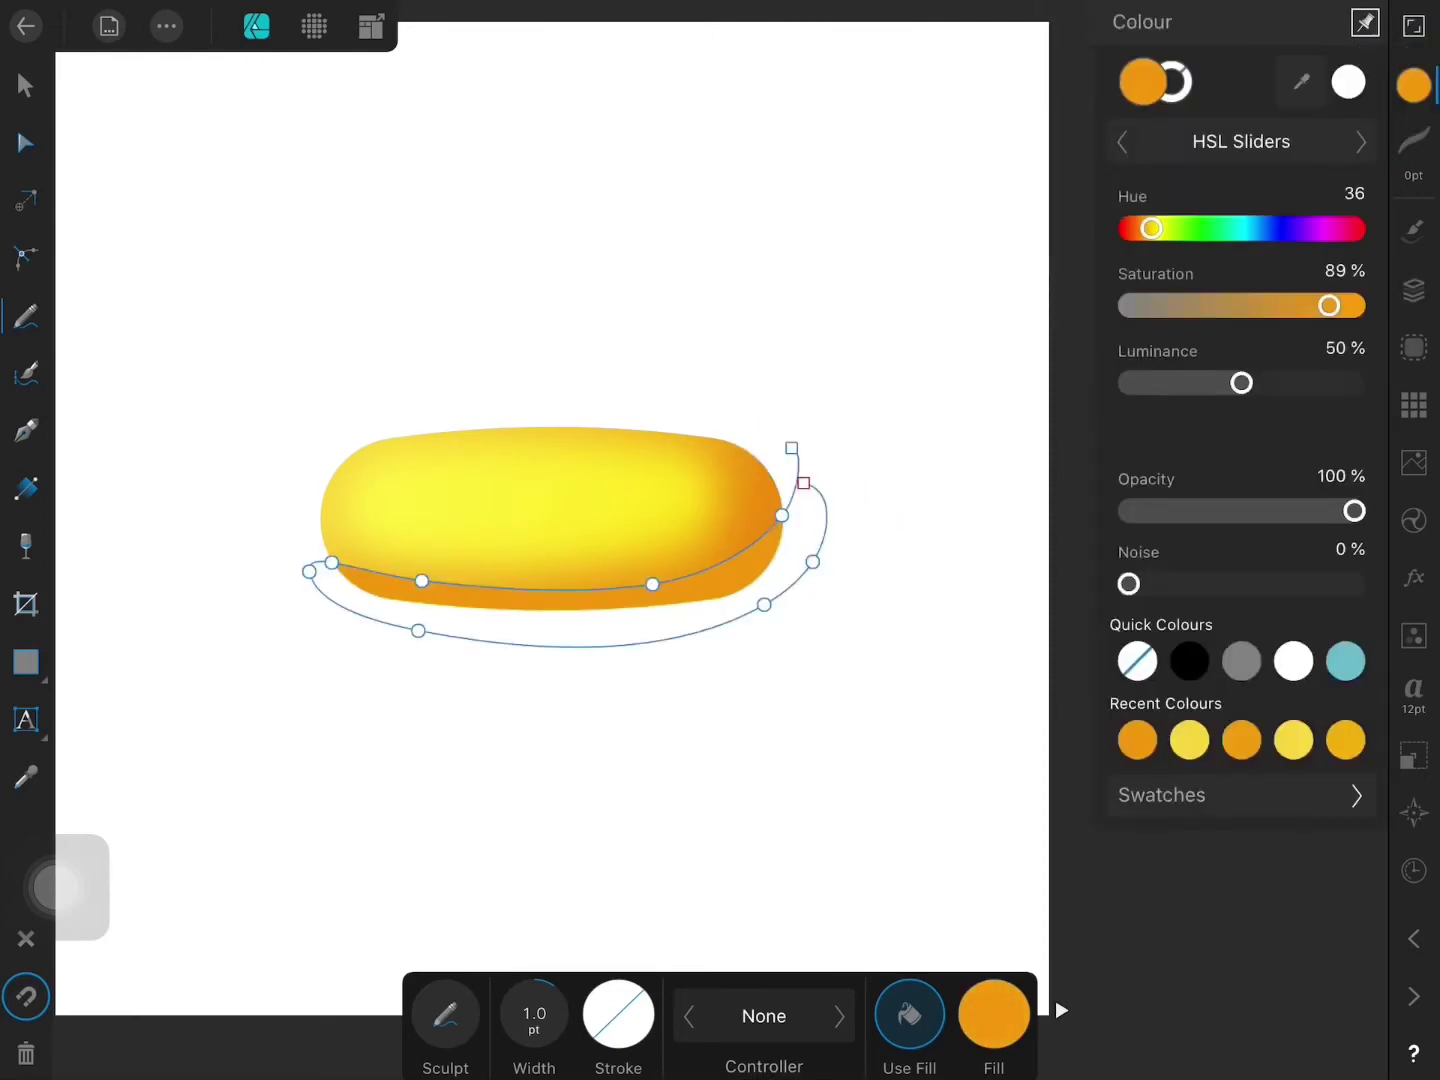
{"action": "left_click_drag", "start_coordinate": [1151, 228], "coordinate": [1148, 228]}
{"action": "left_click_drag", "start_coordinate": [1329, 305], "coordinate": [1344, 305]}
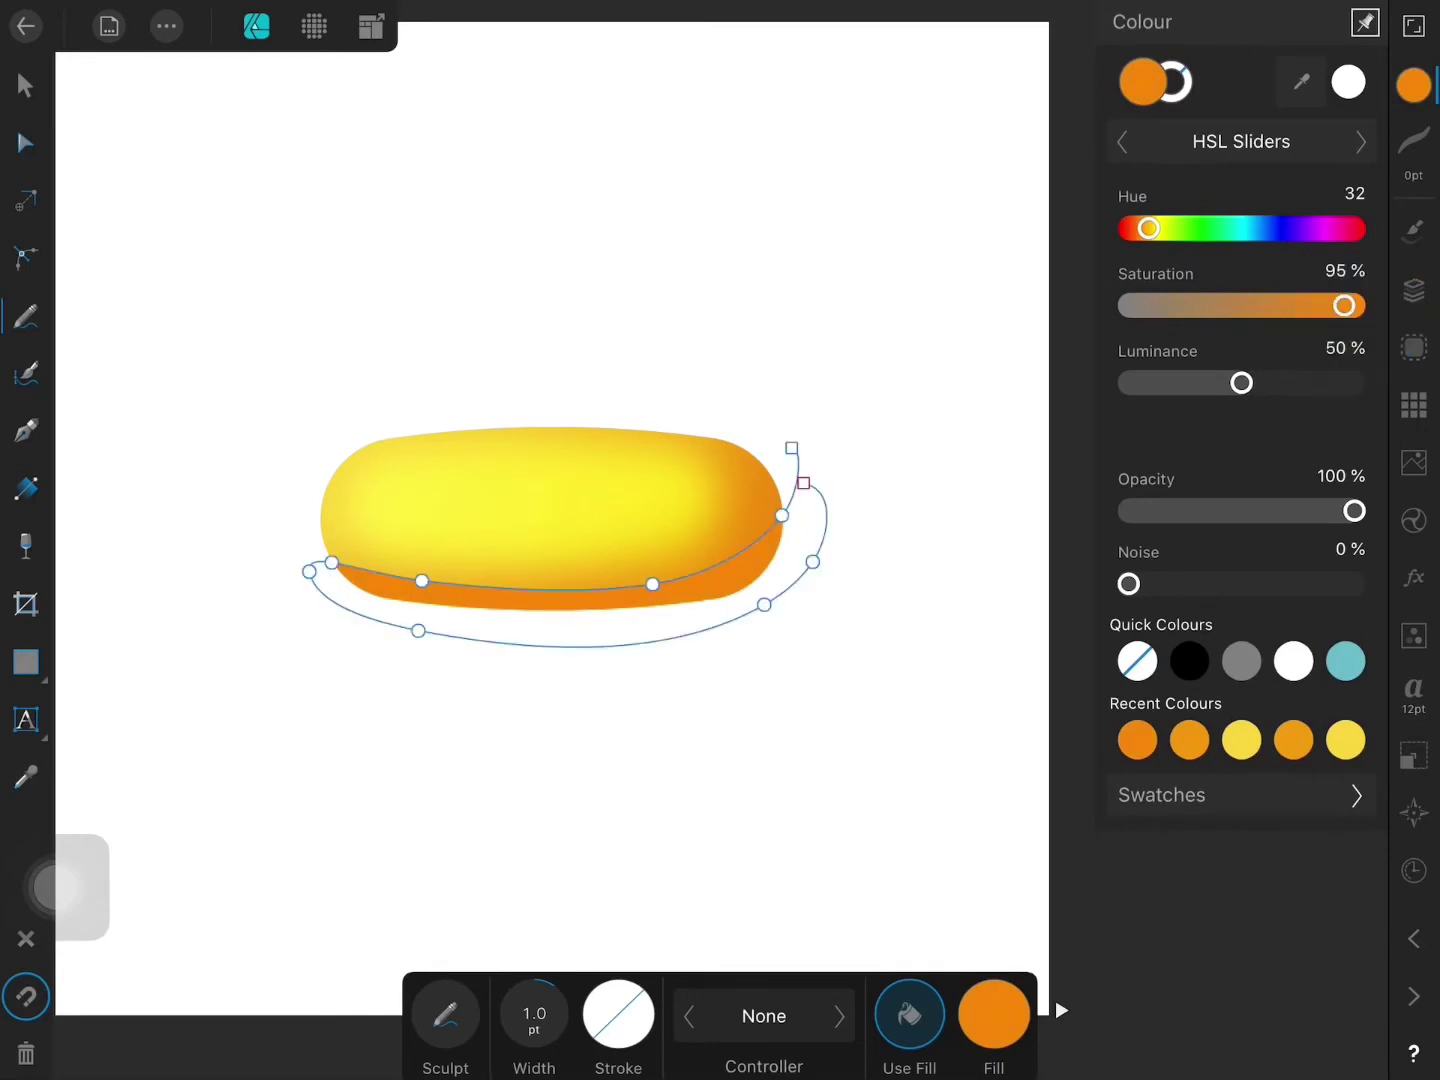
{"action": "left_click_drag", "start_coordinate": [1241, 383], "coordinate": [1221, 383]}
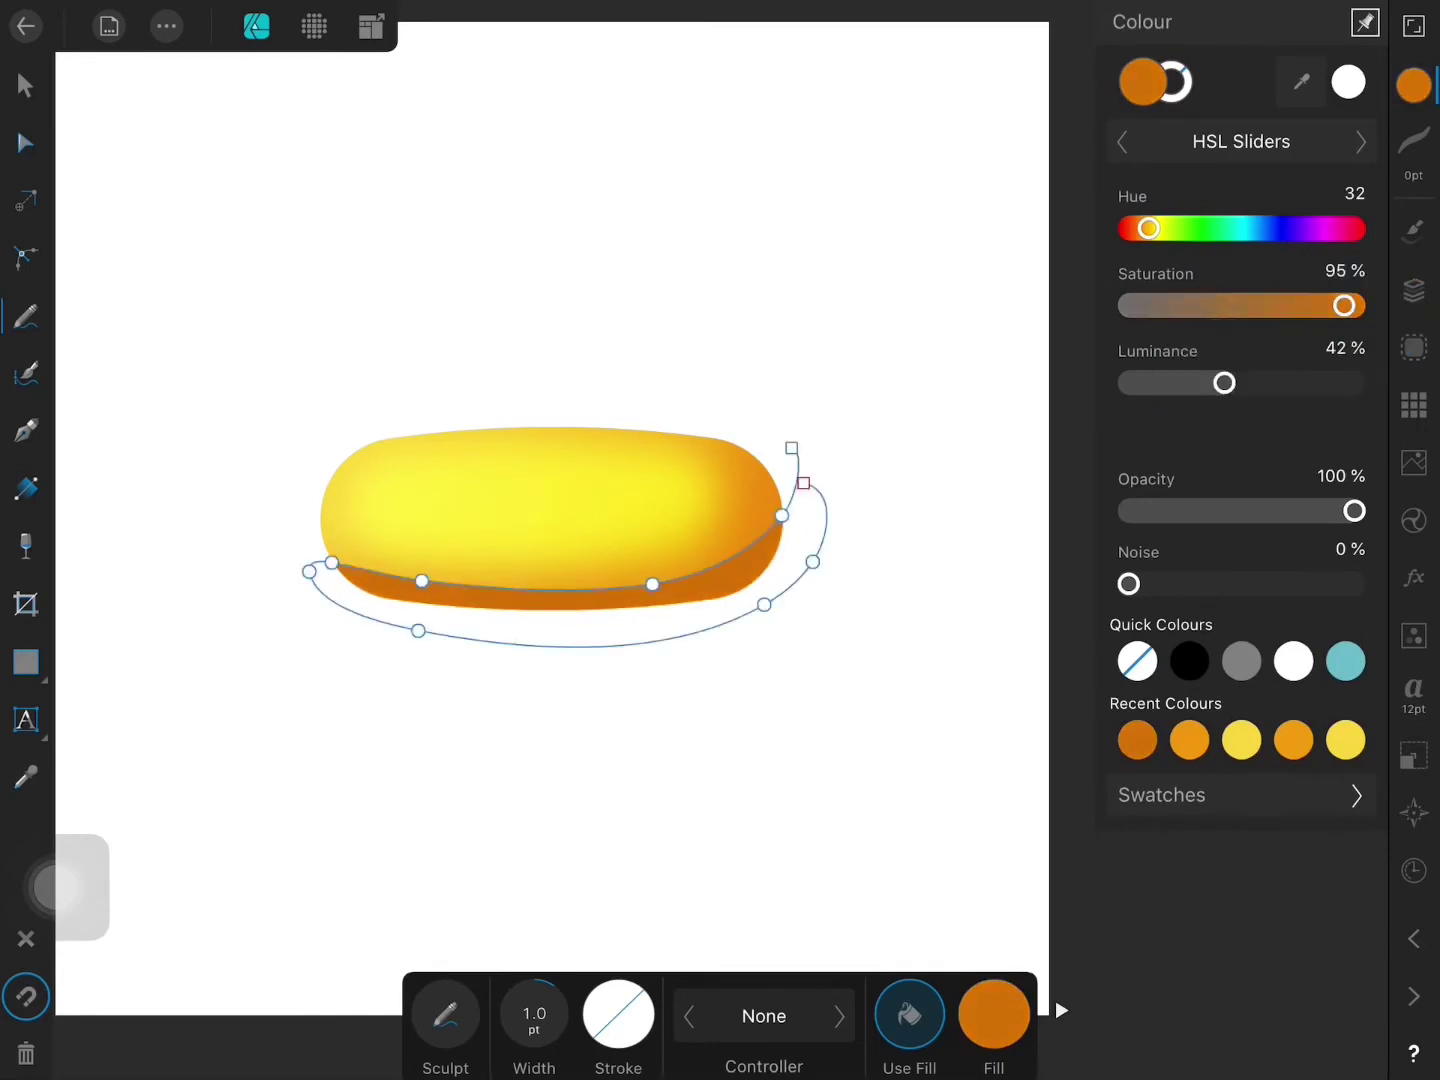
{"action": "left_click", "coordinate": [1413, 290]}
Step: Blur the band about 10 px and blend it with Multiply at 25% opacity
{"action": "left_click", "coordinate": [1413, 577]}
{"action": "left_click", "coordinate": [1340, 234]}
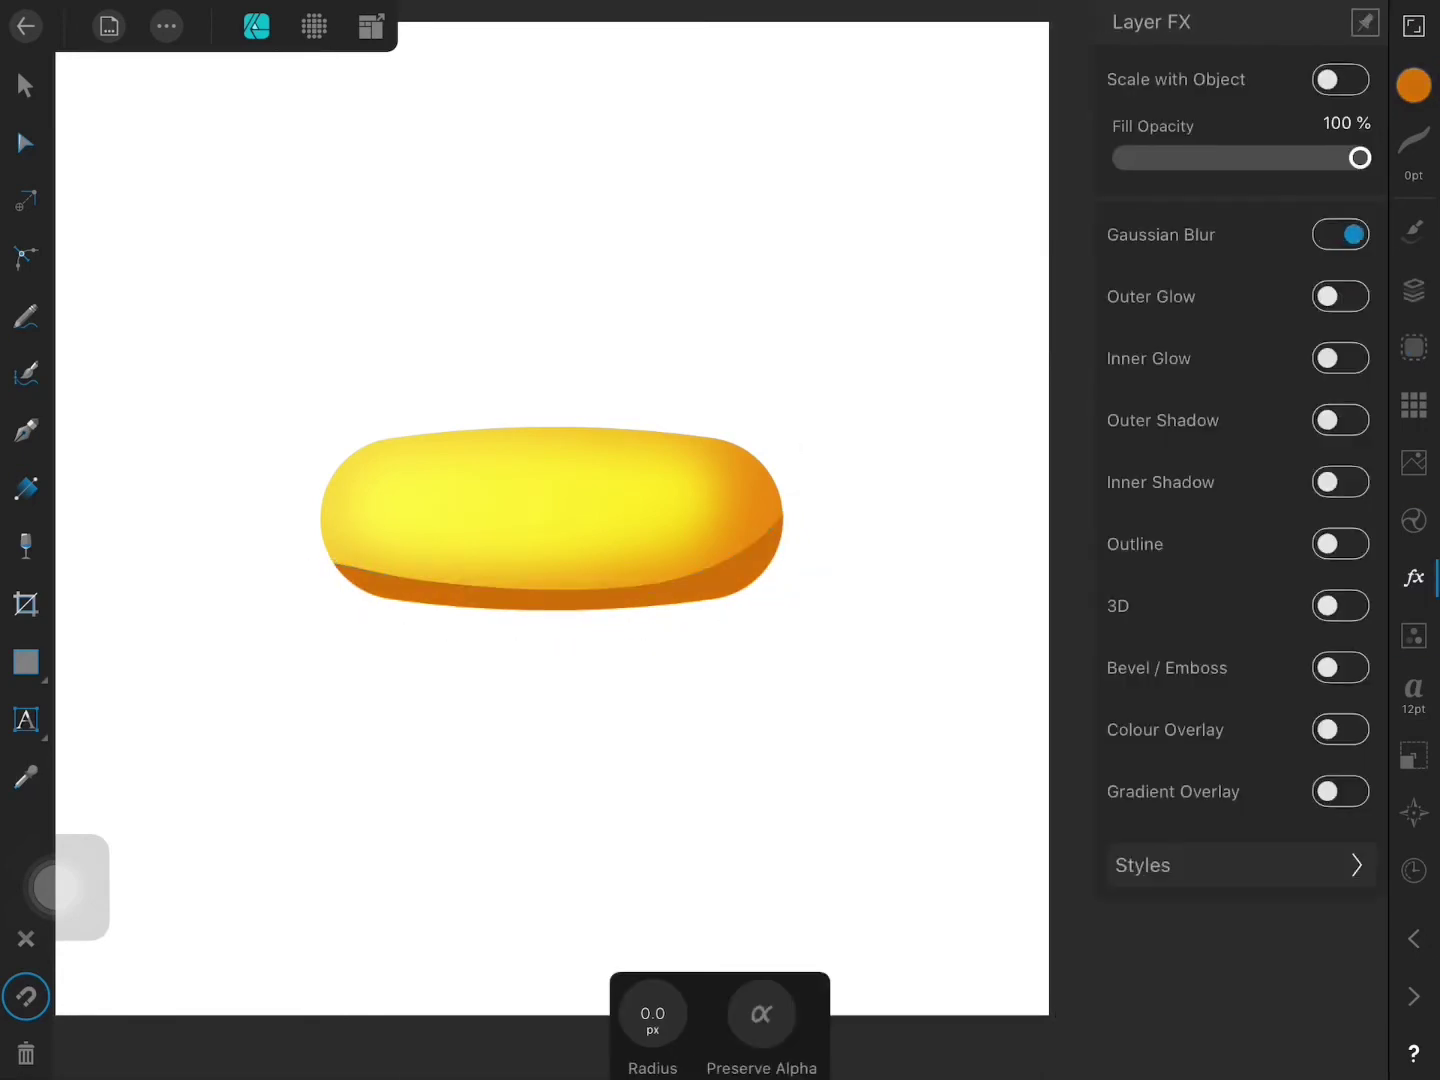
{"action": "left_click_drag", "start_coordinate": [652, 1013], "coordinate": [668, 954]}
{"action": "left_click", "coordinate": [1414, 290]}
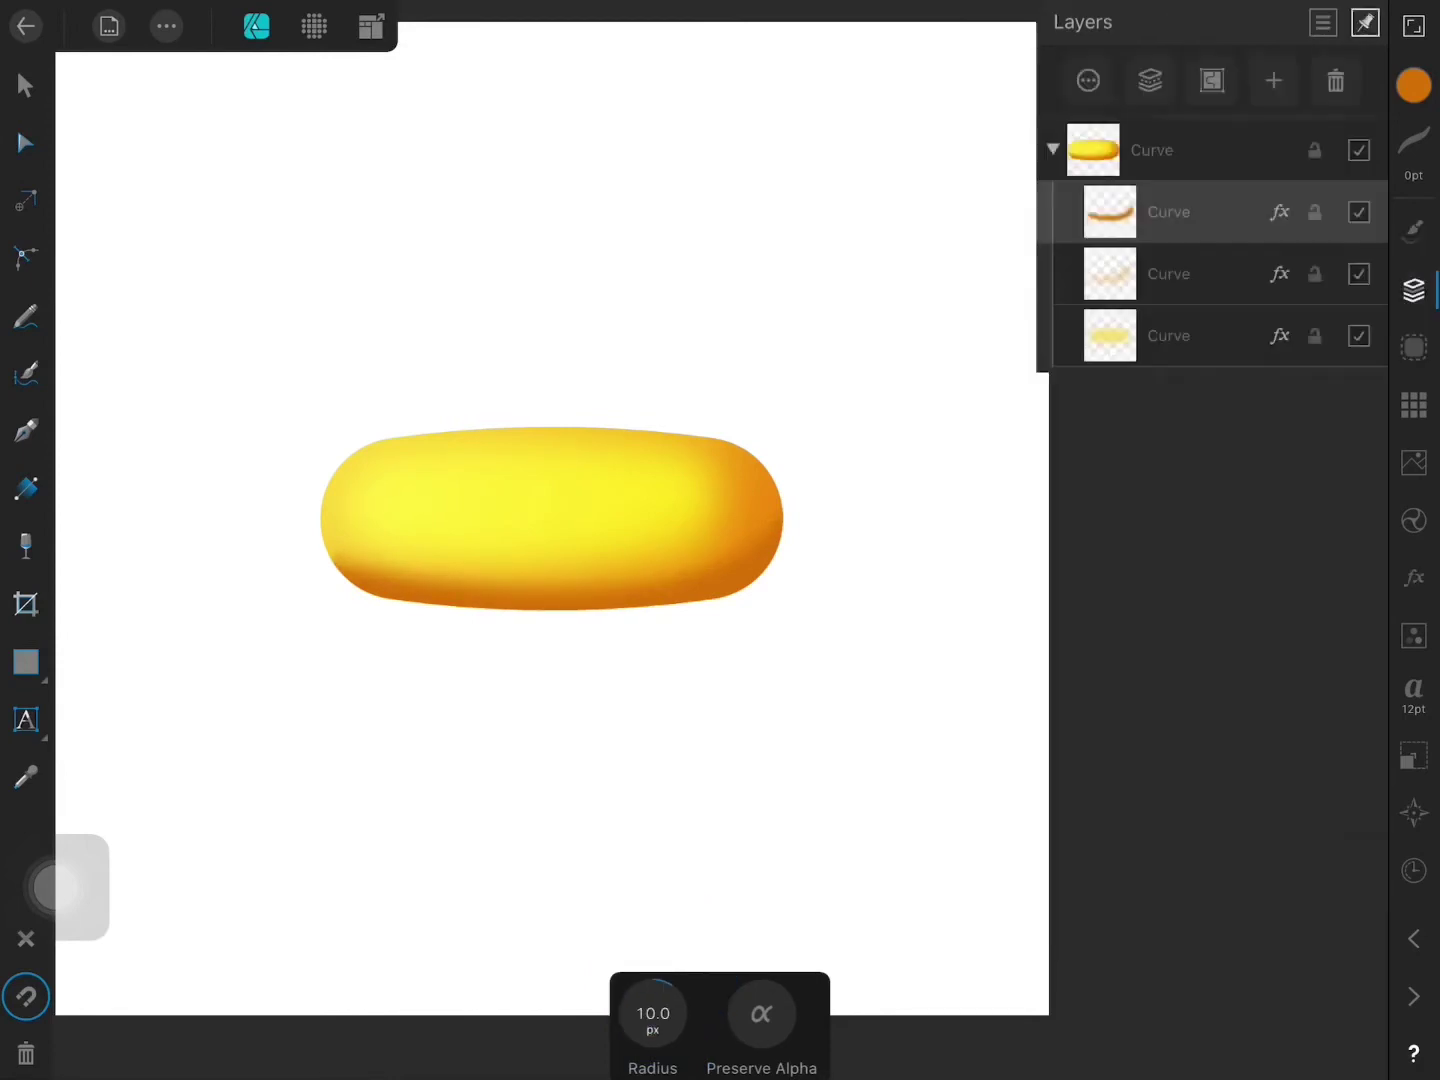
{"action": "left_click", "coordinate": [1210, 209]}
{"action": "left_click", "coordinate": [1344, 236]}
{"action": "left_click", "coordinate": [1344, 236]}
{"action": "left_click_drag", "start_coordinate": [1360, 166], "coordinate": [1138, 166]}
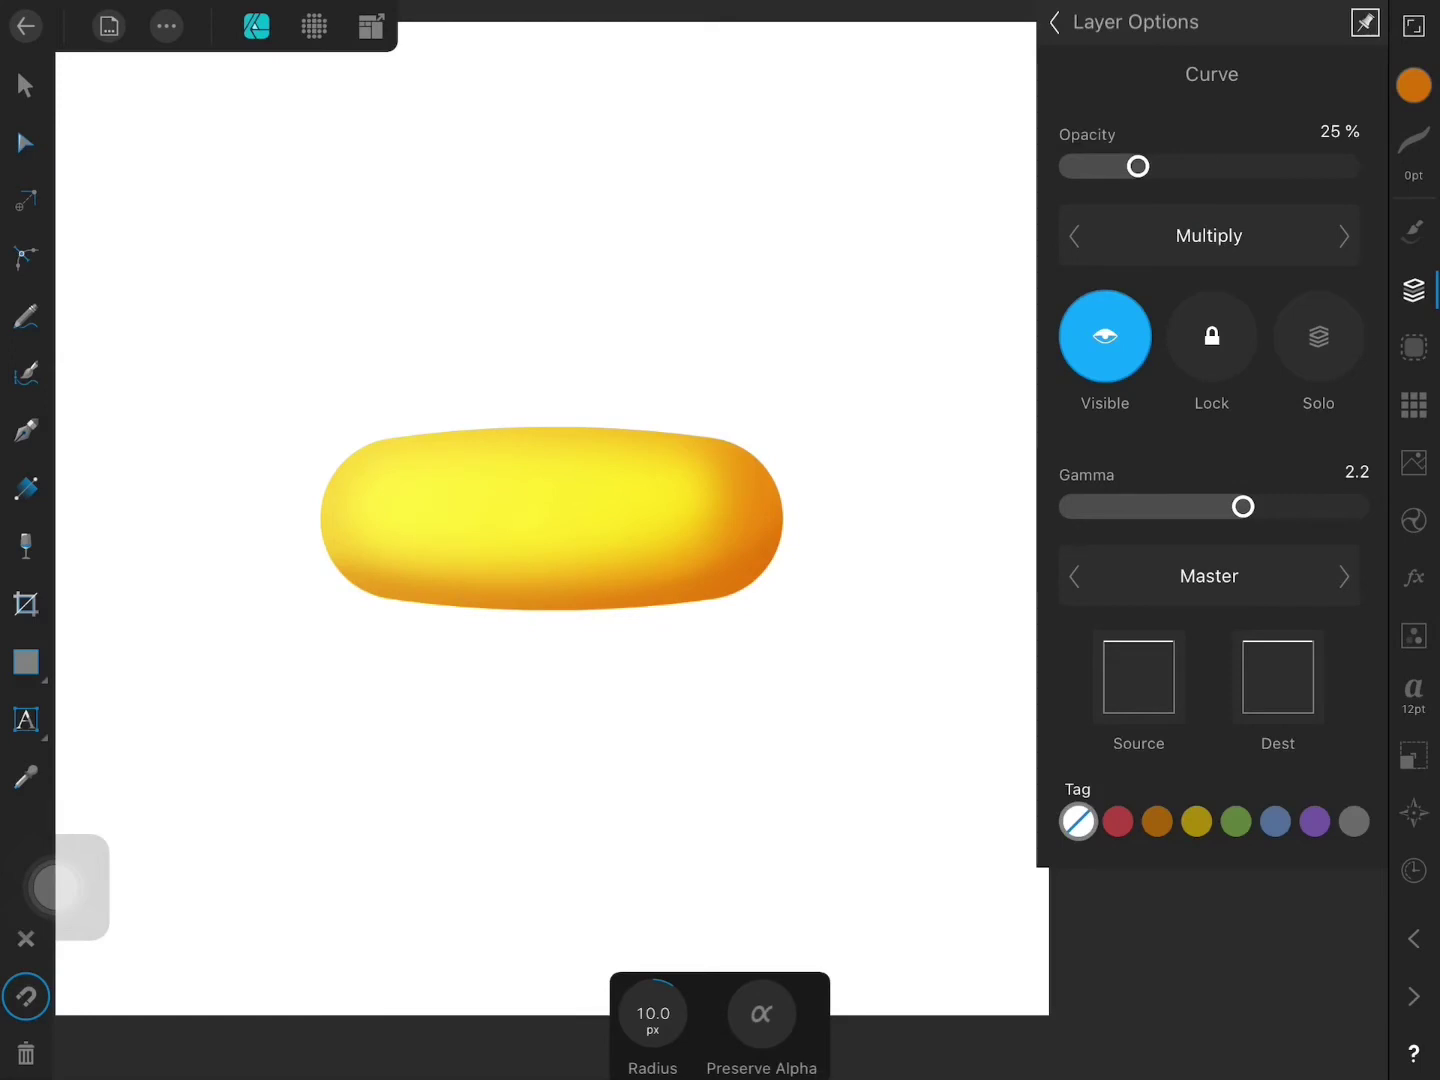
{"action": "left_click", "coordinate": [1056, 22]}
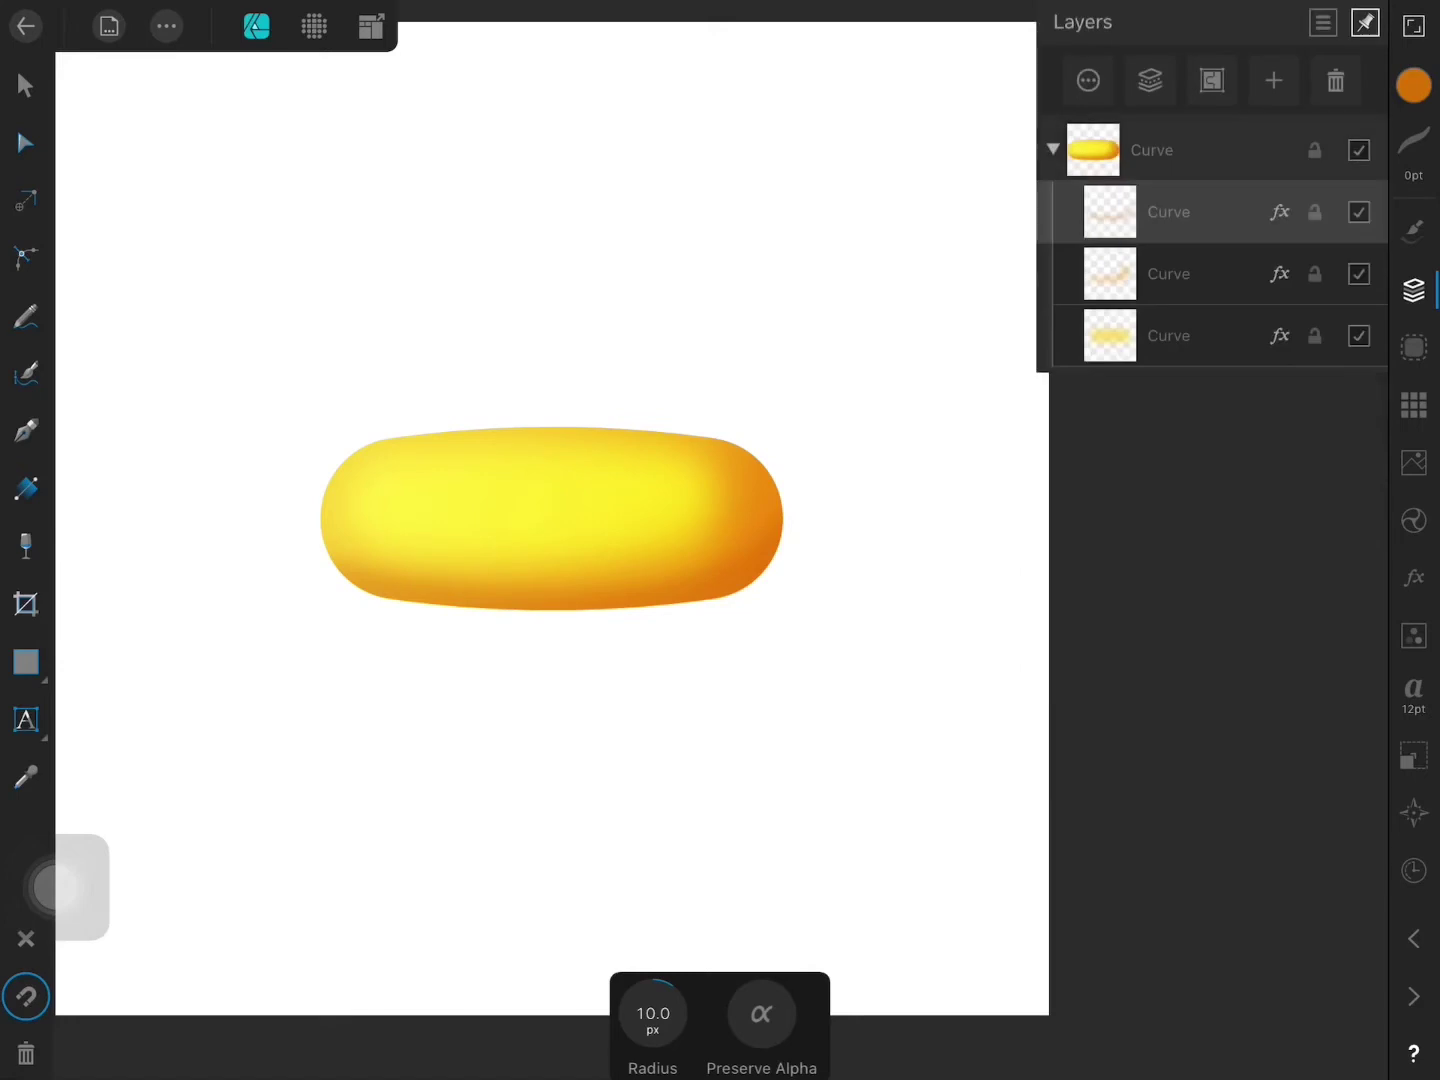
Step: Draw a band across the top of the pill and fill it yellow
{"action": "left_click", "coordinate": [30, 320]}
{"action": "mouse_move", "coordinate": [770, 462]}
{"action": "left_mouse_down"}
{"action": "mouse_move", "coordinate": [431, 380]}
{"action": "mouse_move", "coordinate": [807, 434]}
{"action": "left_mouse_up"}
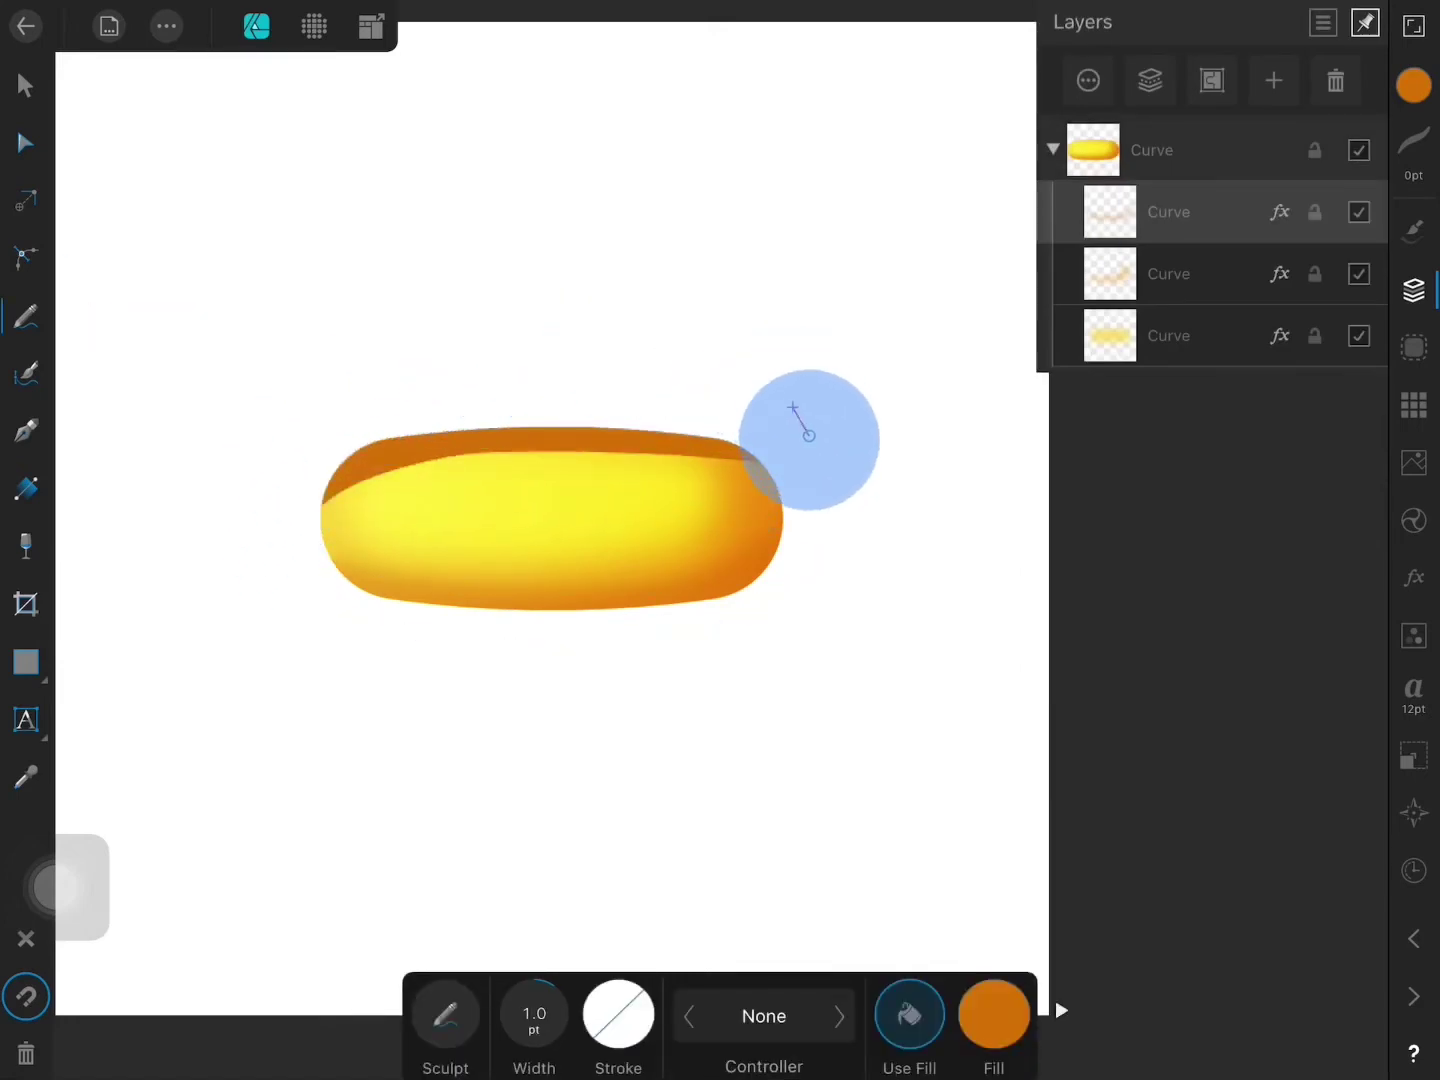
{"action": "left_click", "coordinate": [1241, 740]}
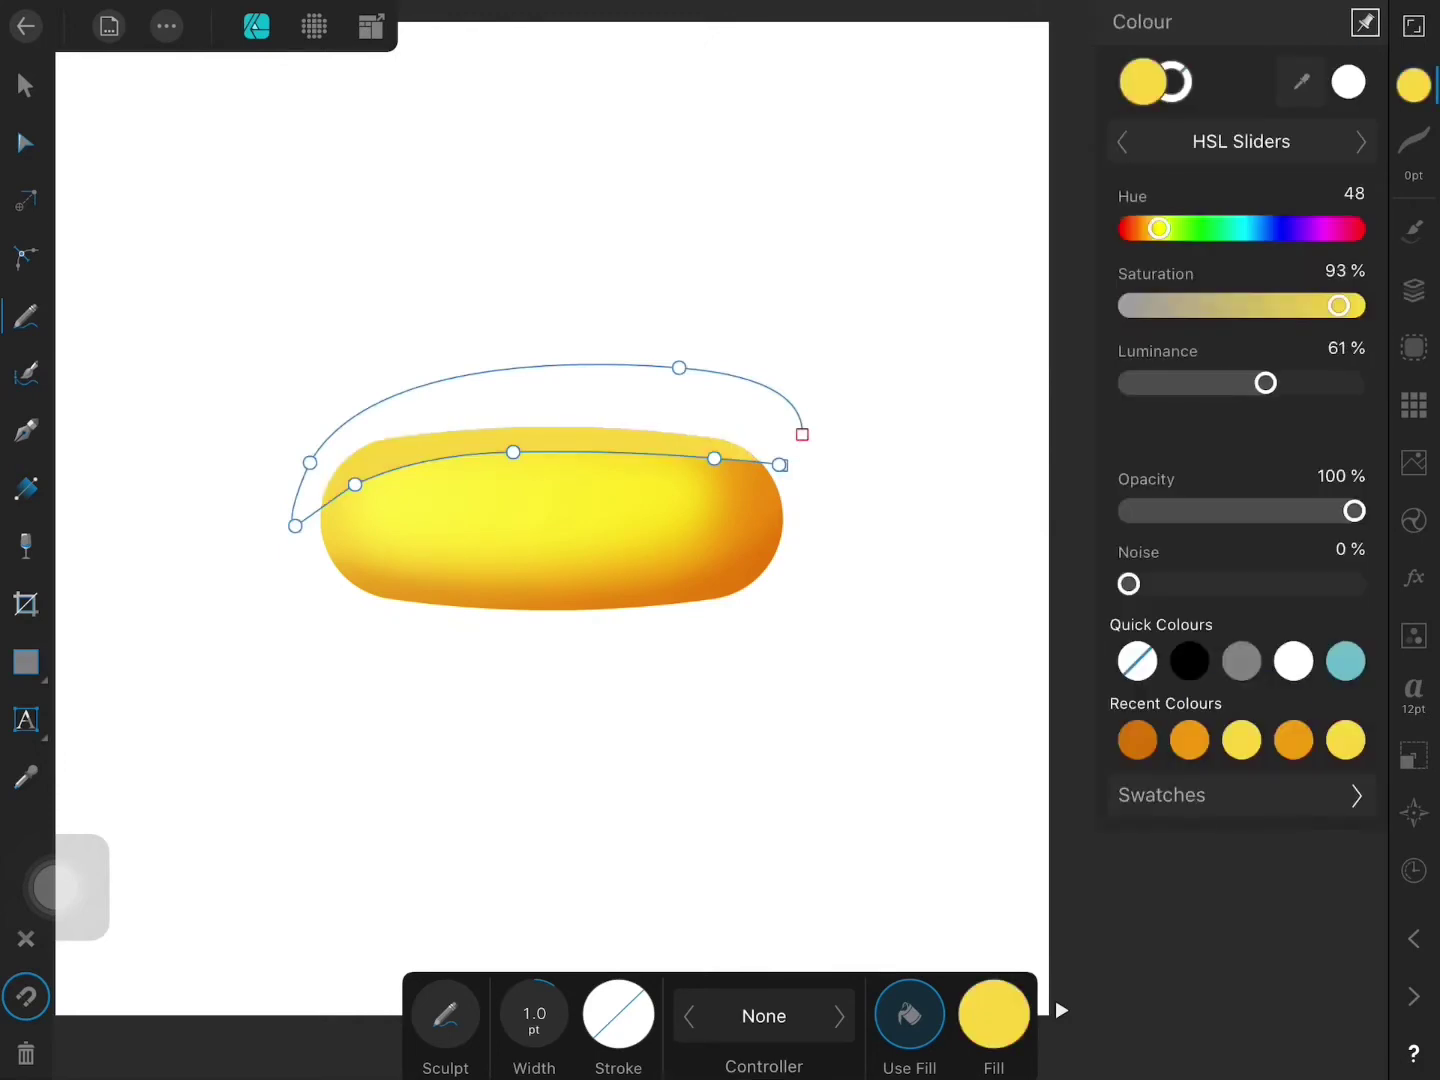
Step: Adjust the band's hue, saturation and luminance to a brighter yellow
{"action": "left_click", "coordinate": [1413, 85]}
{"action": "left_click_drag", "start_coordinate": [1159, 228], "coordinate": [1163, 228]}
{"action": "left_click_drag", "start_coordinate": [1338, 305], "coordinate": [1341, 305]}
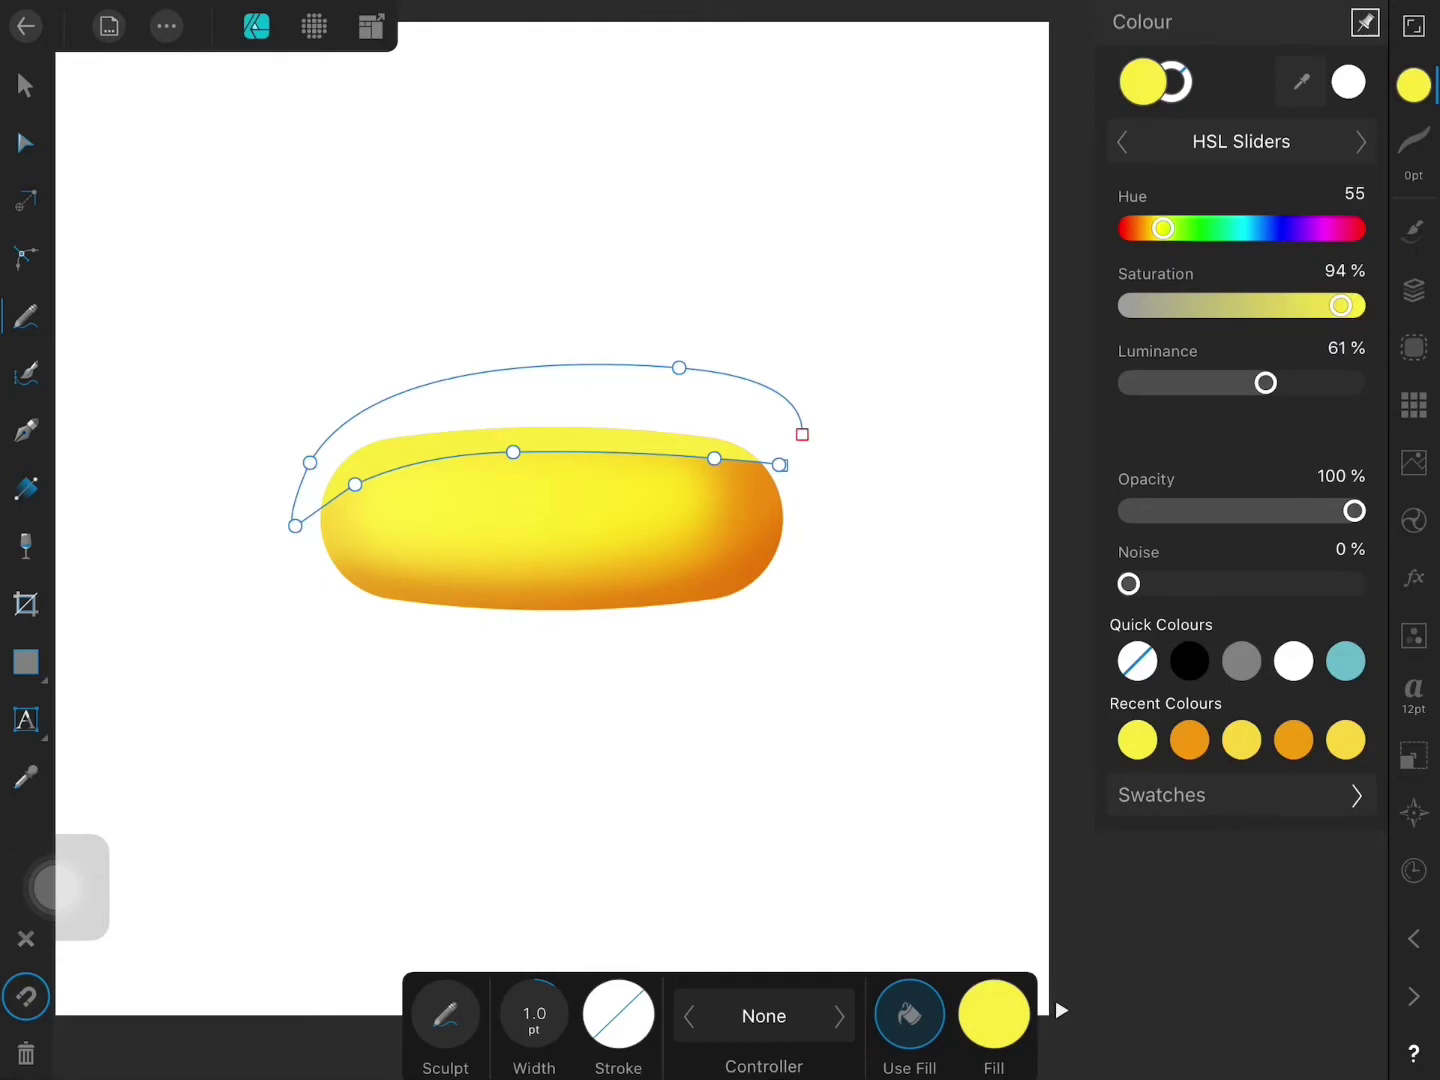
{"action": "left_click_drag", "start_coordinate": [1265, 383], "coordinate": [1262, 383]}
{"action": "left_click_drag", "start_coordinate": [1163, 228], "coordinate": [1167, 228]}
{"action": "left_click", "coordinate": [1413, 690]}
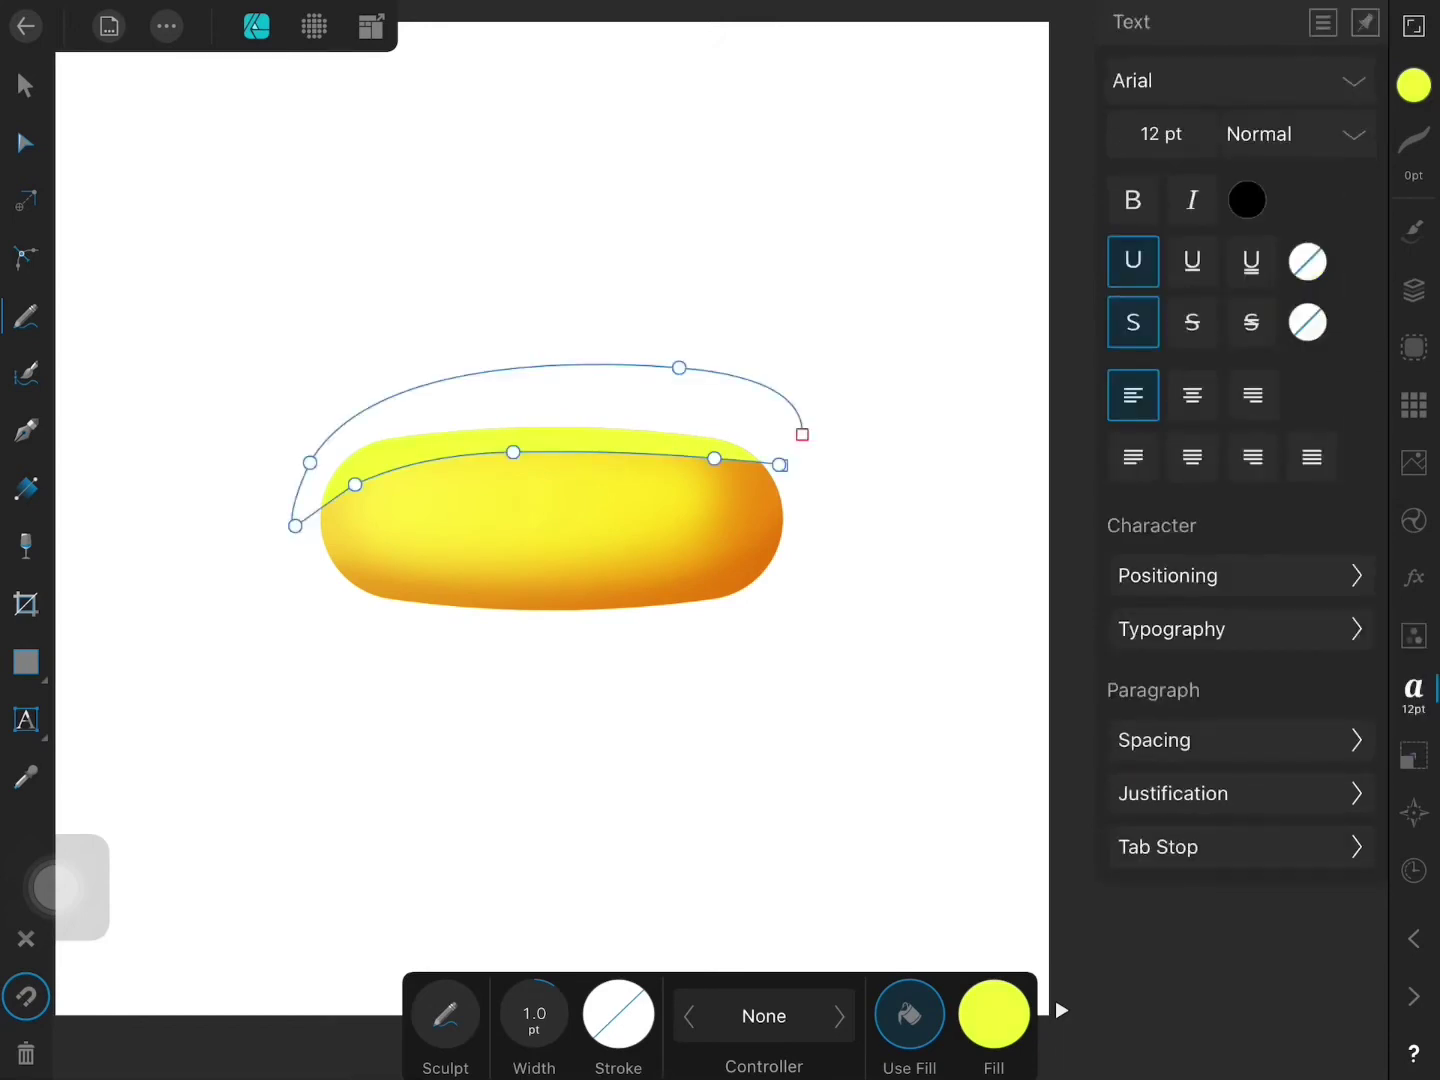
Step: Apply an 18 px Gaussian Blur to the top highlight
{"action": "left_click", "coordinate": [1413, 577]}
{"action": "left_click", "coordinate": [1340, 234]}
{"action": "mouse_move", "coordinate": [653, 1005]}
{"action": "left_mouse_down"}
{"action": "mouse_move", "coordinate": [658, 915]}
{"action": "mouse_move", "coordinate": [658, 930]}
{"action": "left_mouse_up"}
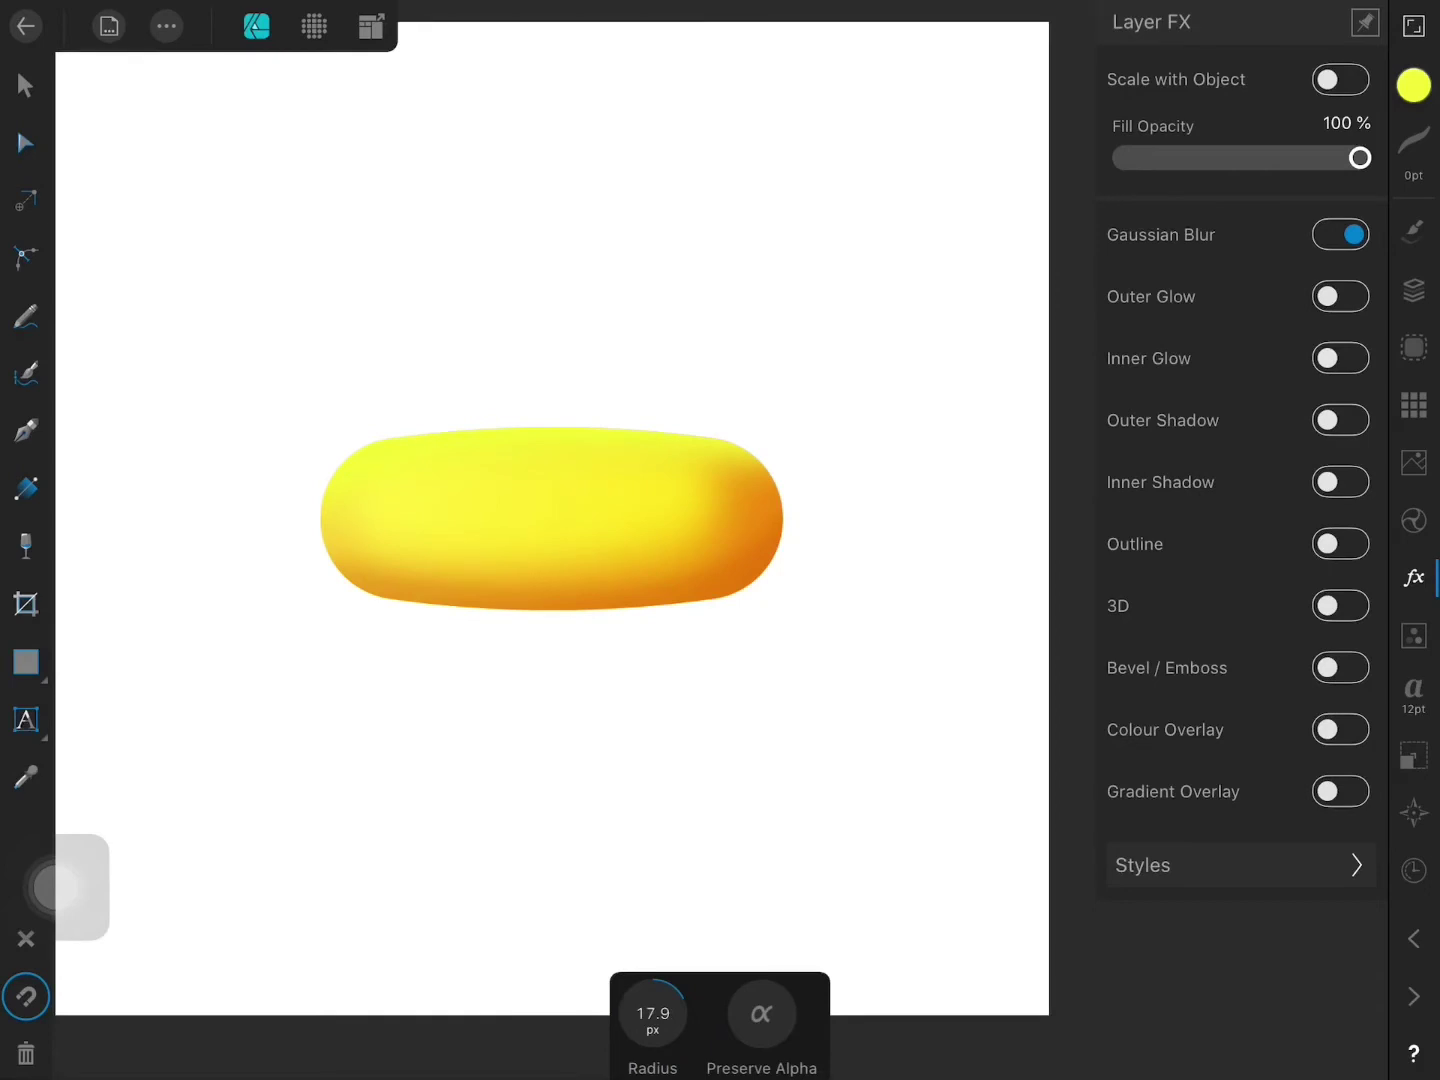
{"action": "left_click", "coordinate": [1413, 290]}
Step: Duplicate the pill group and merge the copy's layers into one shape
{"action": "left_click", "coordinate": [1160, 150]}
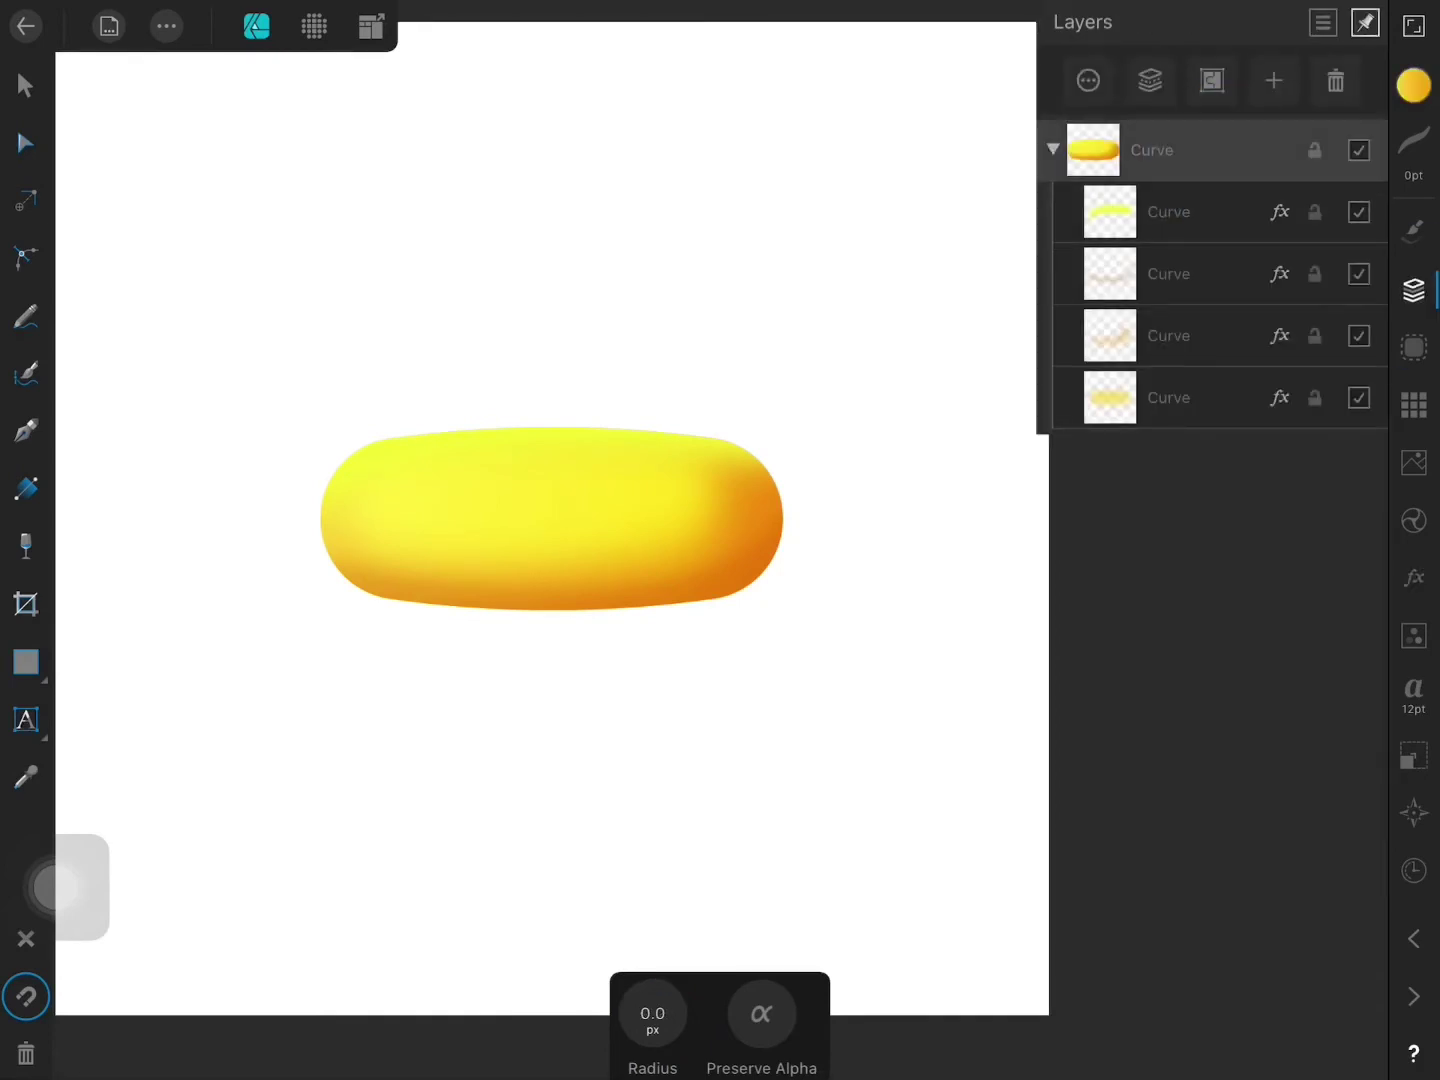
{"action": "left_click", "coordinate": [166, 26]}
{"action": "left_click", "coordinate": [250, 119]}
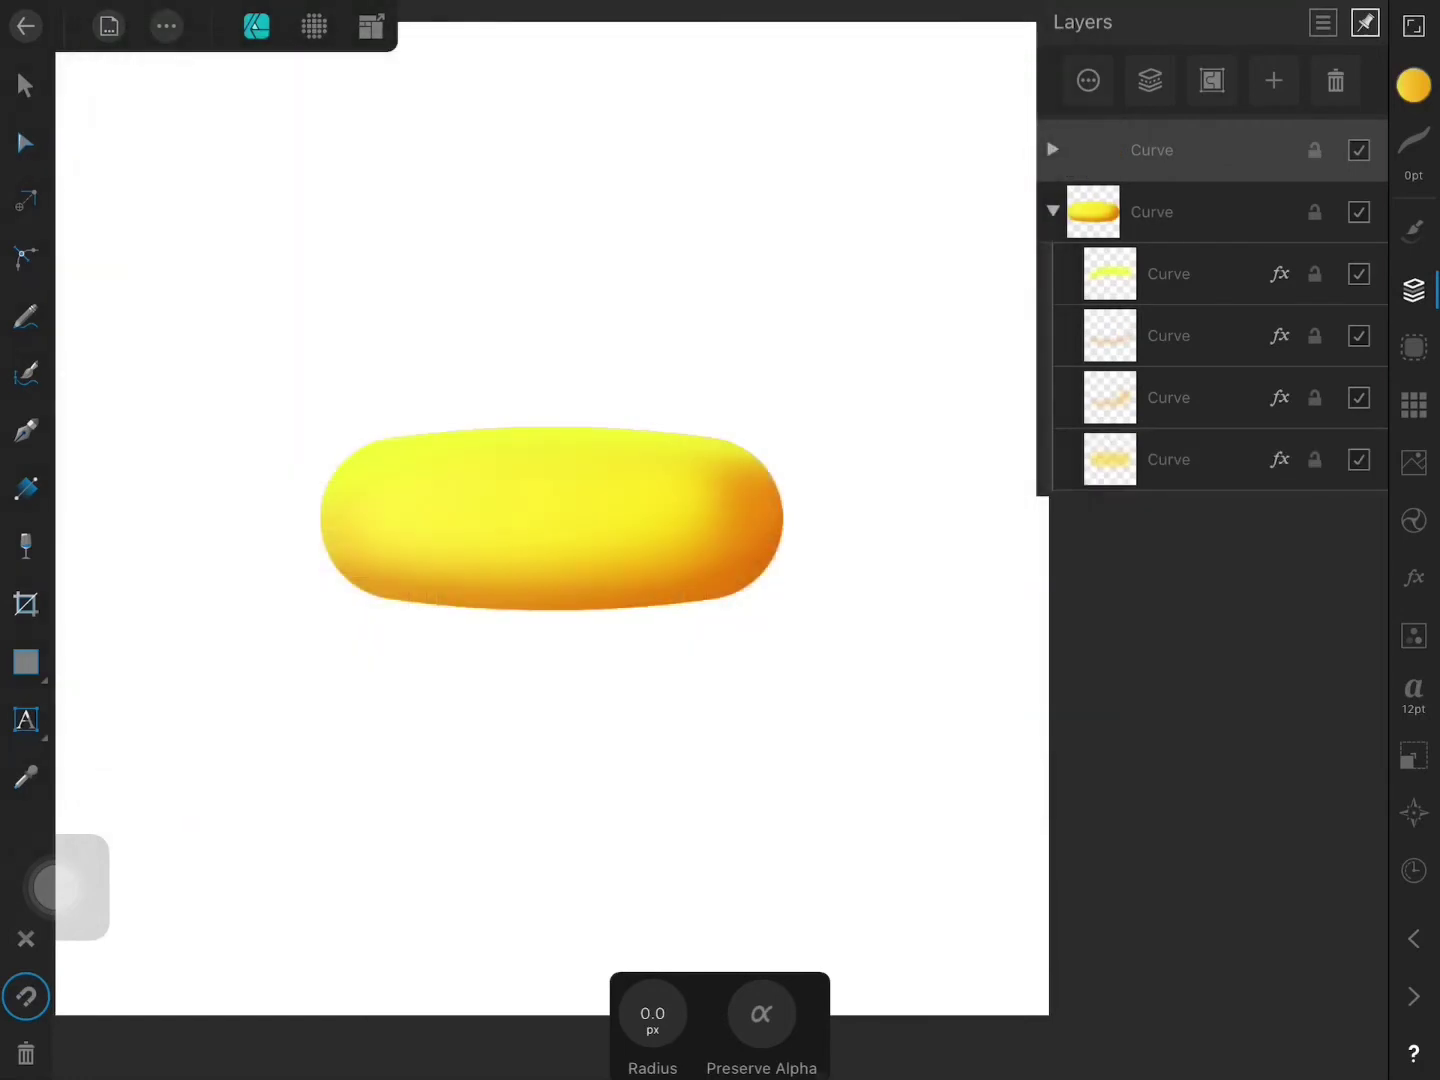
{"action": "left_click", "coordinate": [1180, 212]}
{"action": "left_click", "coordinate": [1180, 397], "text": "shift"}
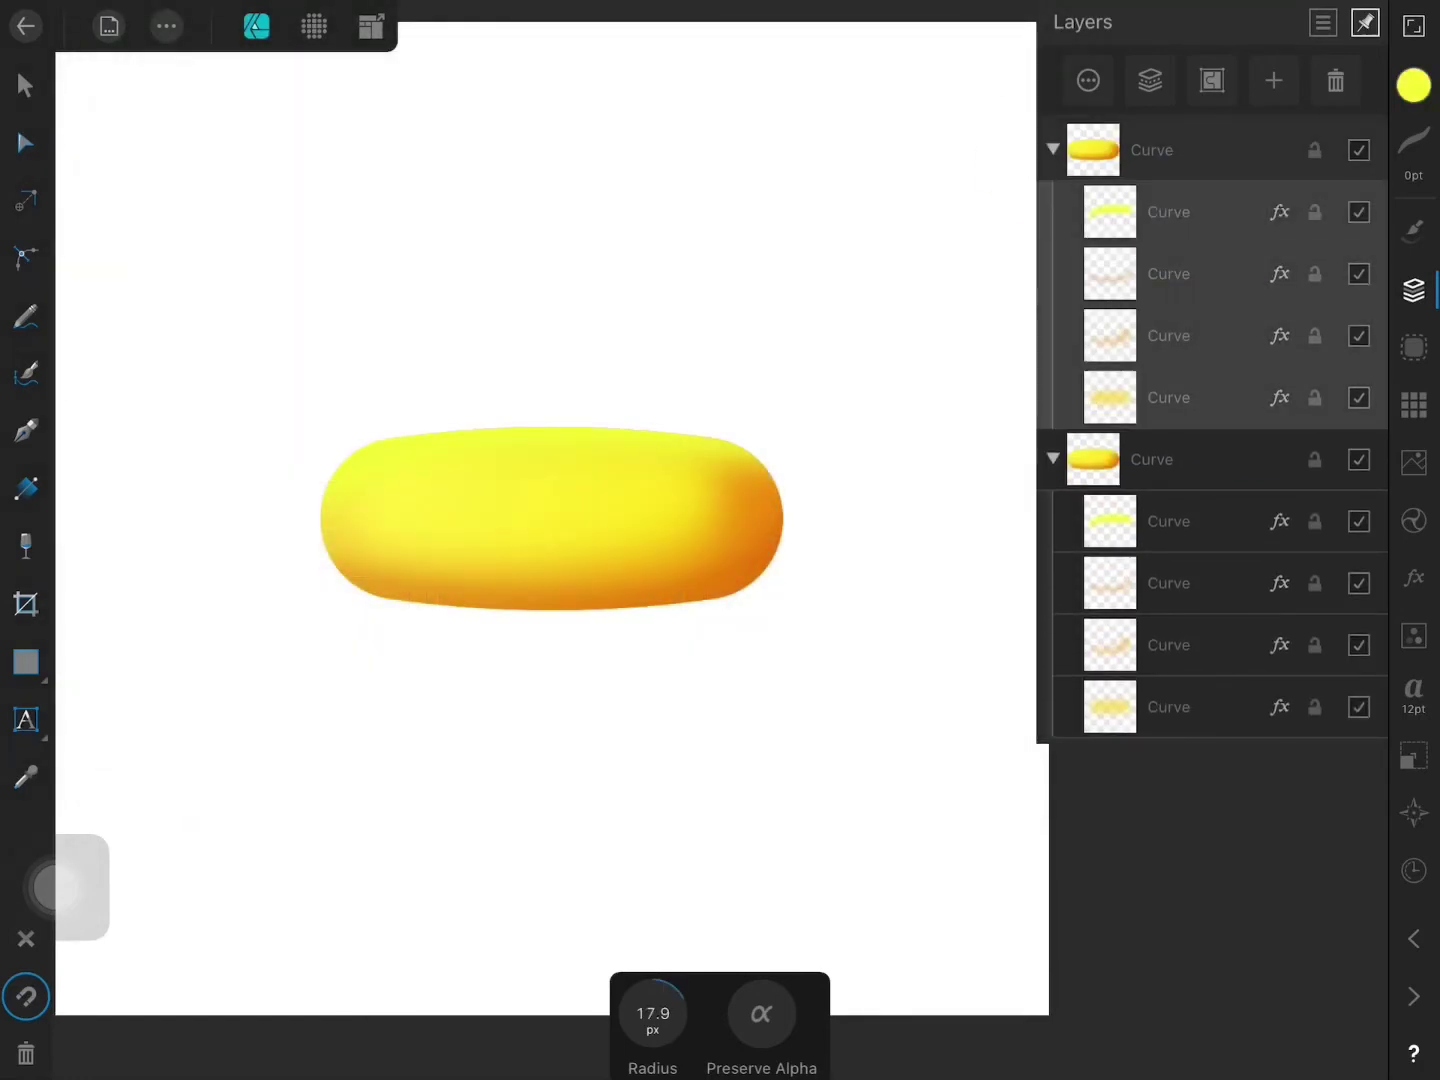
{"action": "key", "text": "ctrl+e"}
Step: Give the merged shape an orange outline of about 5.9 pt and move it into the pill group
{"action": "left_click", "coordinate": [1413, 85]}
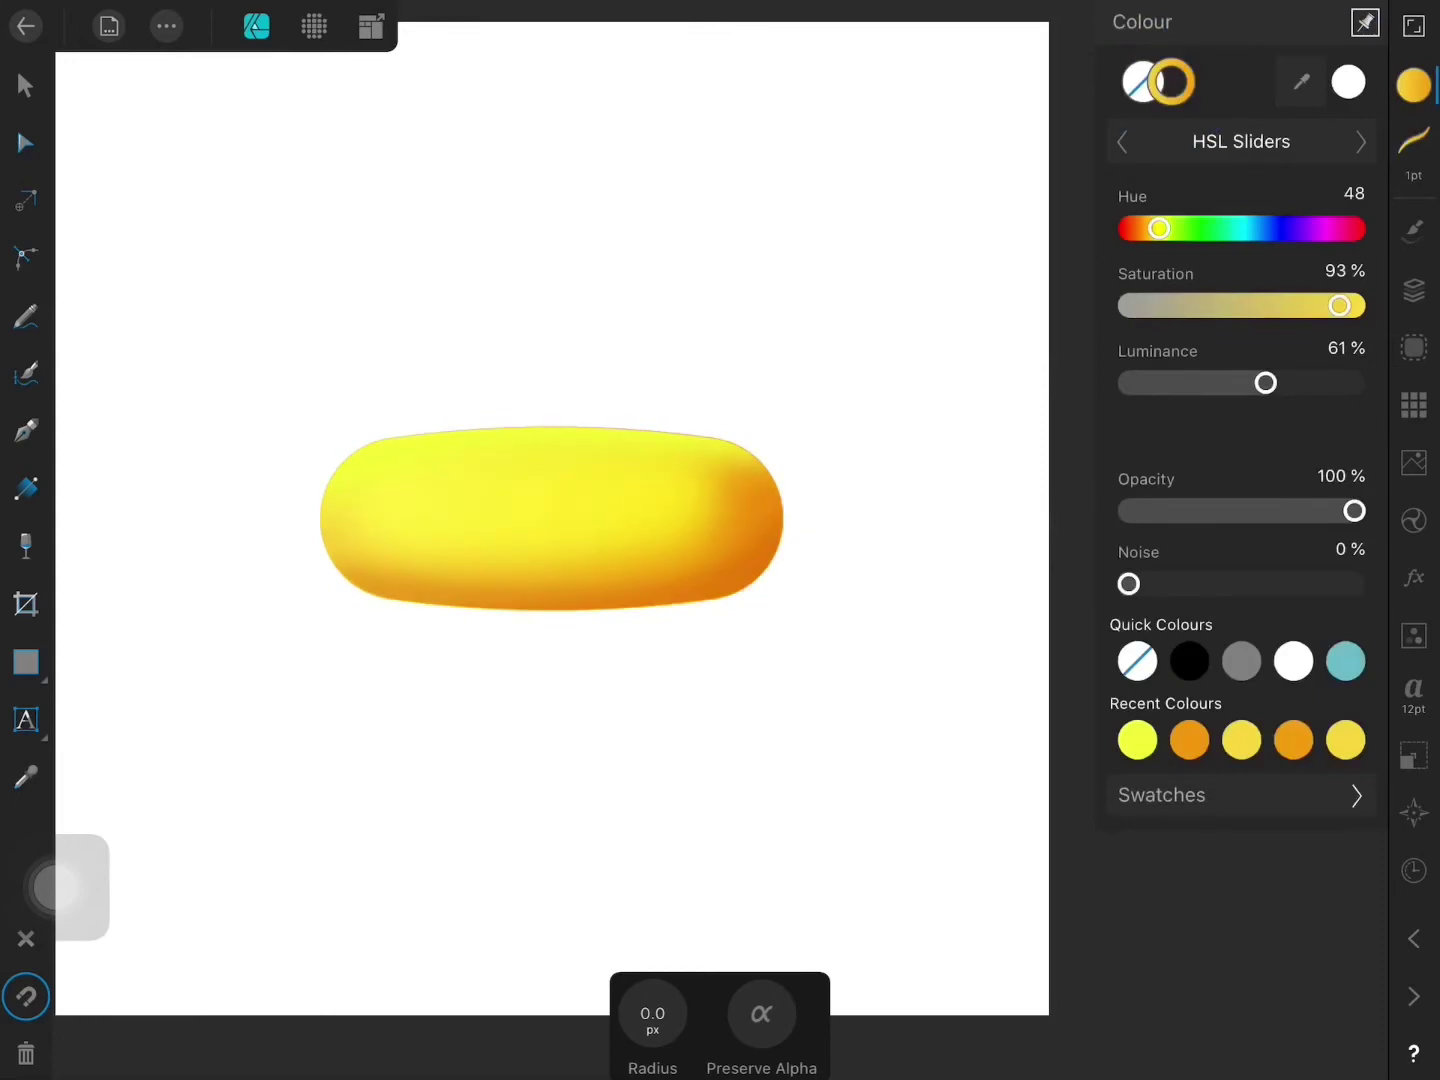
{"action": "left_click", "coordinate": [1189, 740]}
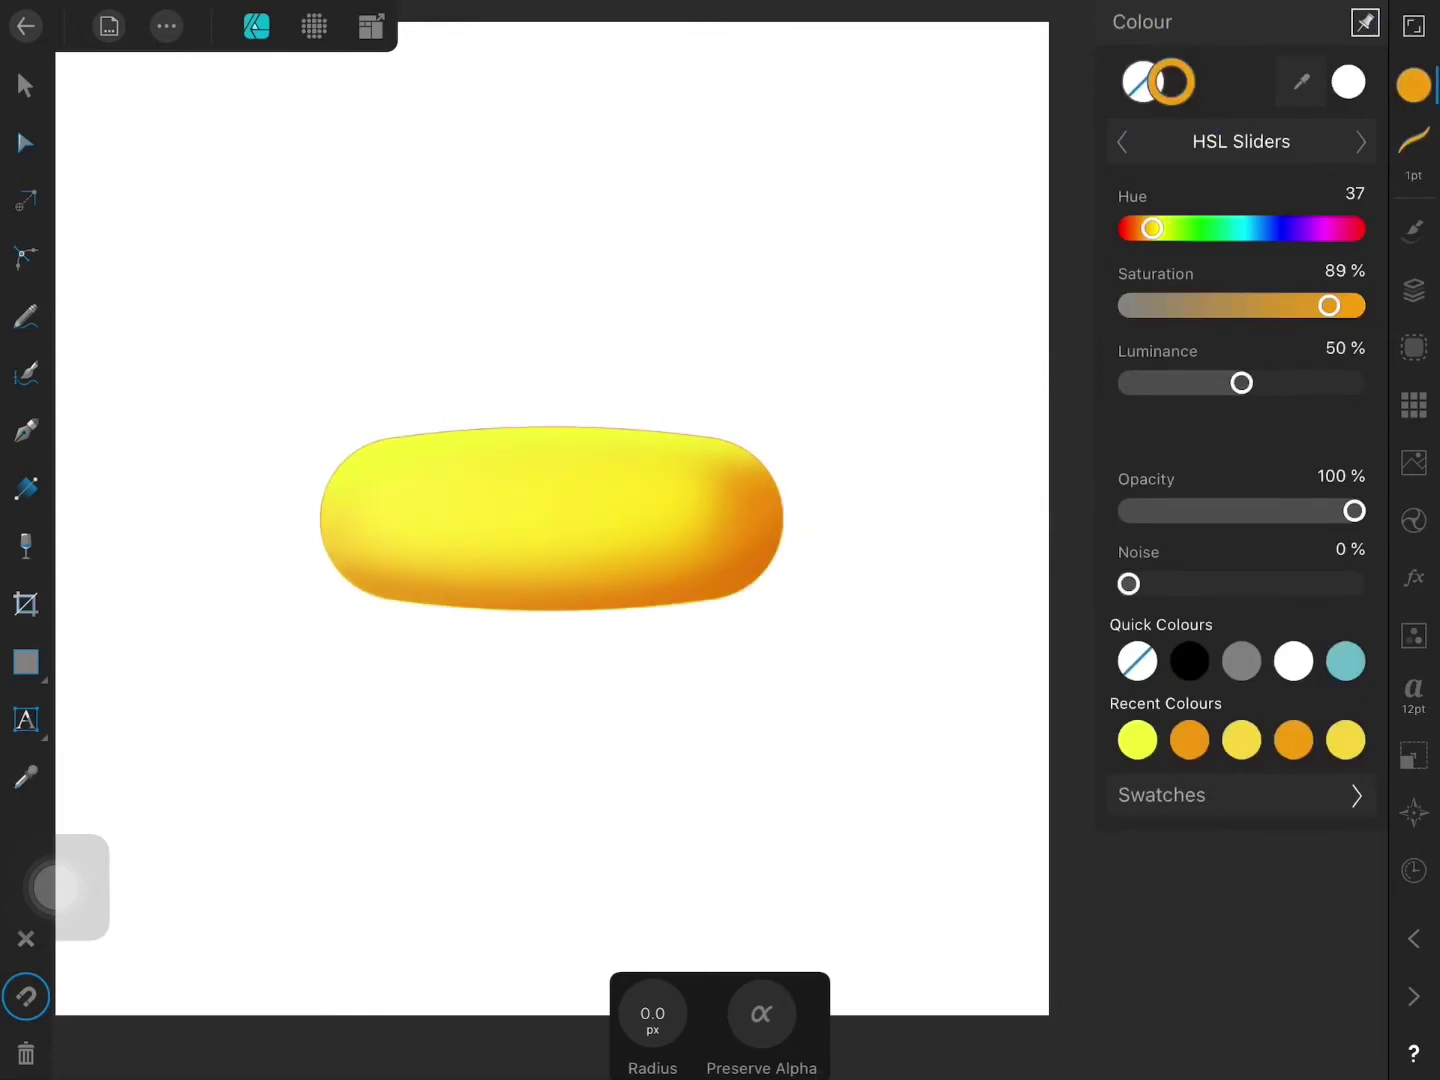
{"action": "left_click_drag", "start_coordinate": [1385, 150], "coordinate": [1392, 80]}
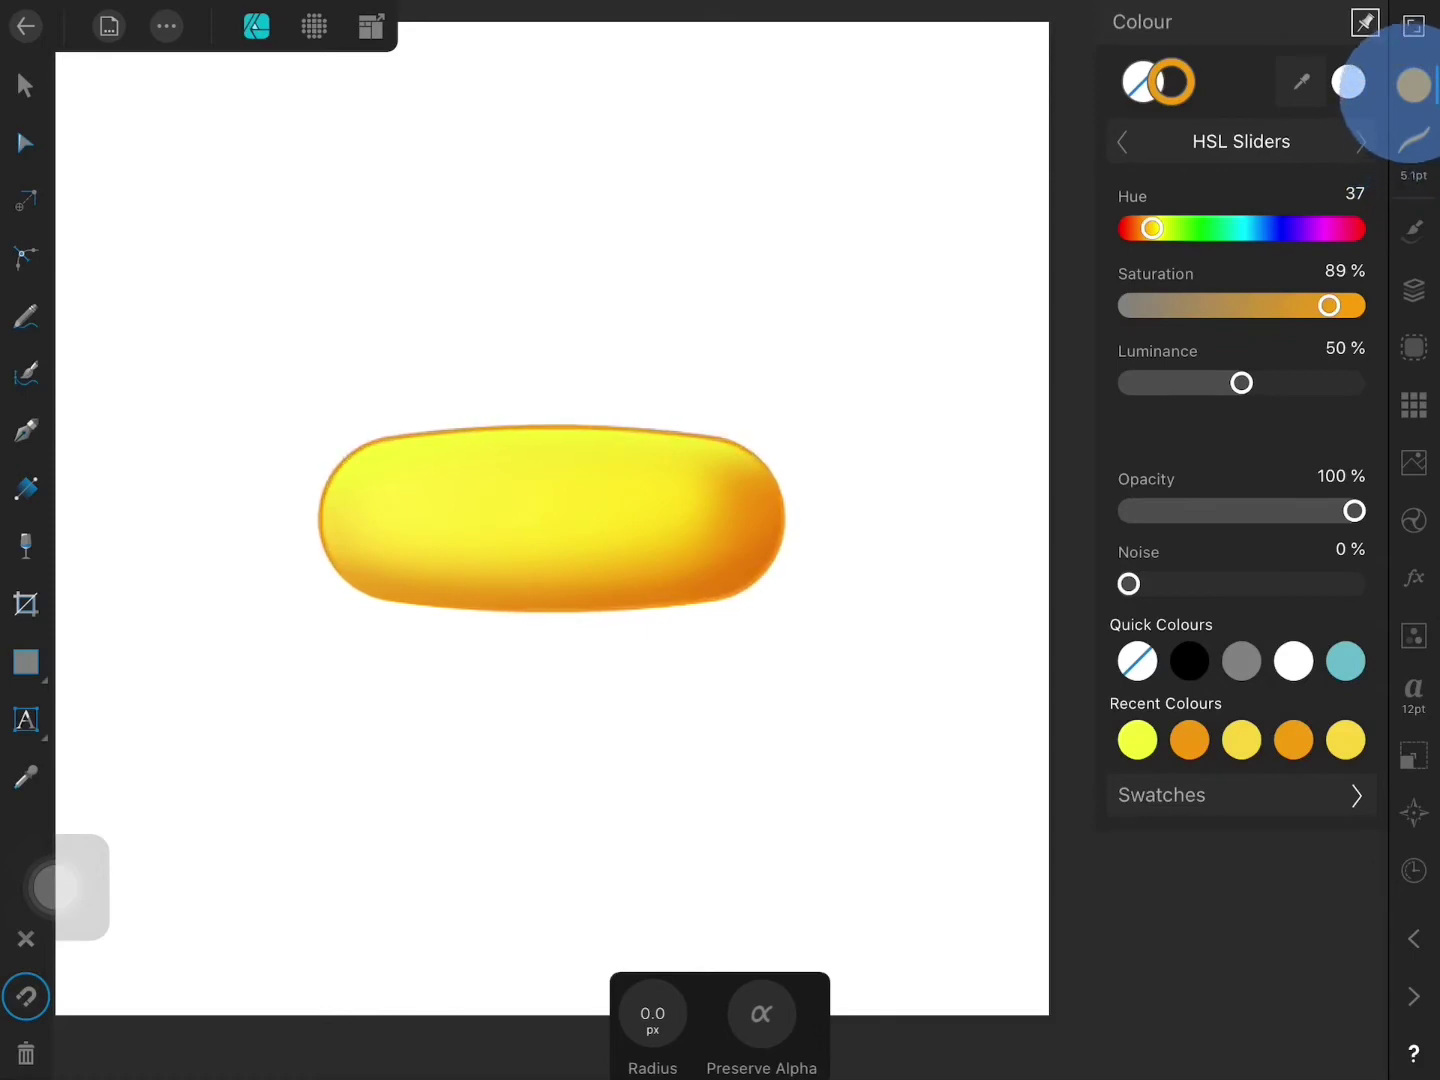
{"action": "left_click", "coordinate": [1413, 290]}
{"action": "left_click_drag", "start_coordinate": [1215, 145], "coordinate": [1221, 240]}
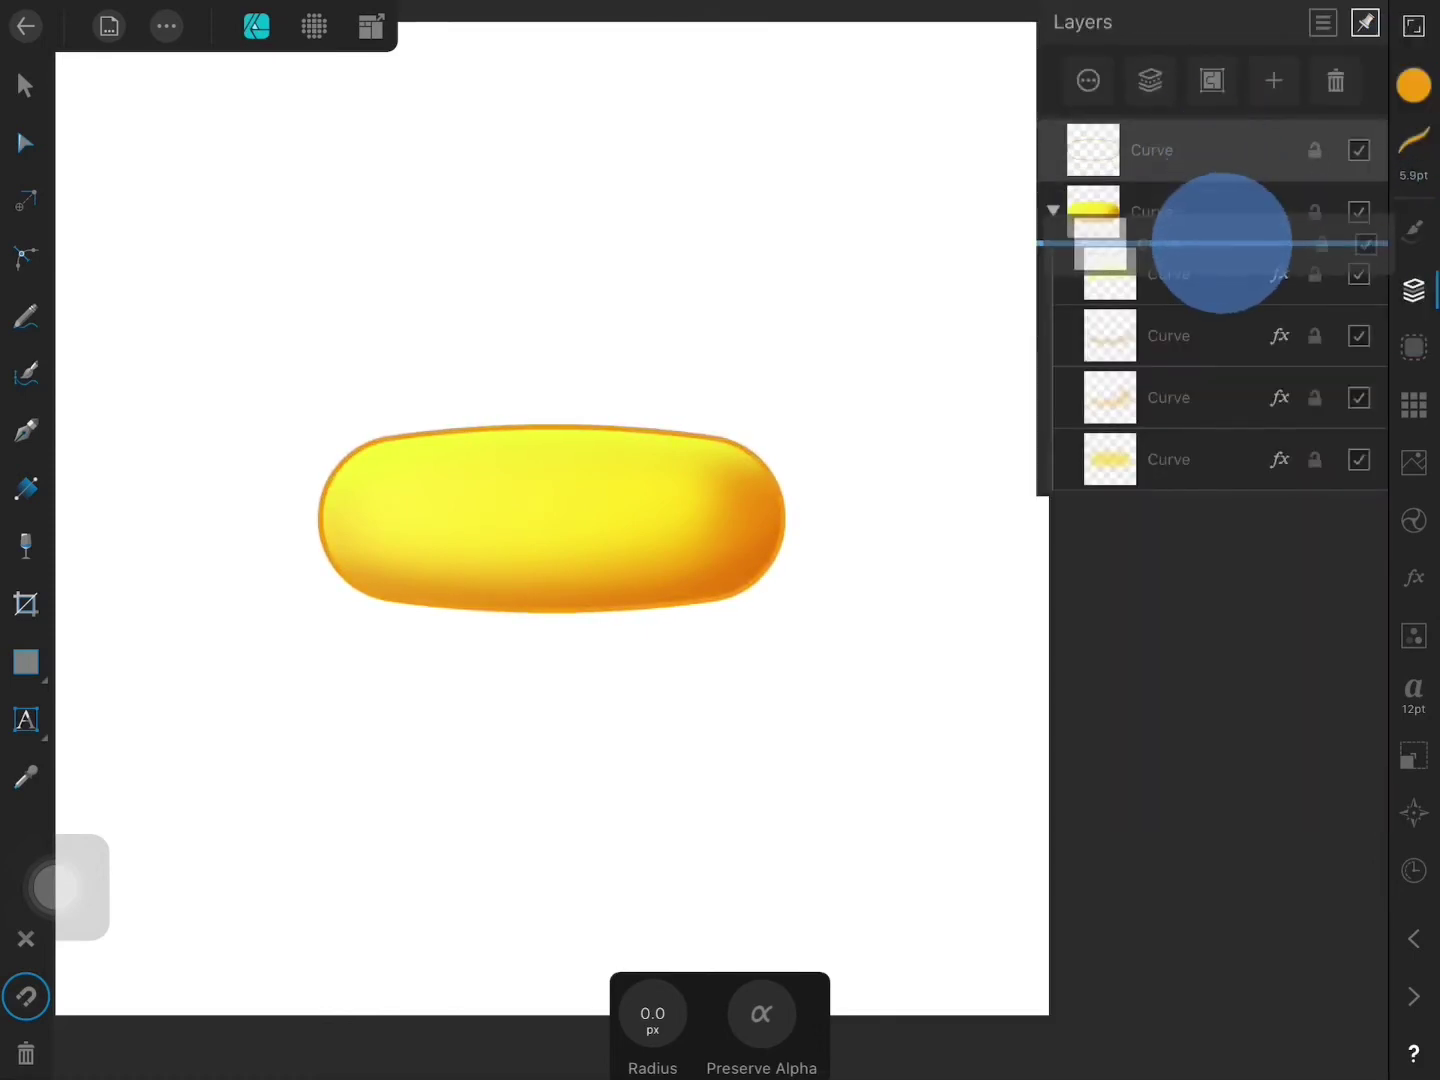
Step: Set the outline layer to Multiply, lower its opacity, and widen the stroke to 13.3 pt
{"action": "left_click", "coordinate": [1088, 80]}
{"action": "left_click", "coordinate": [1344, 235]}
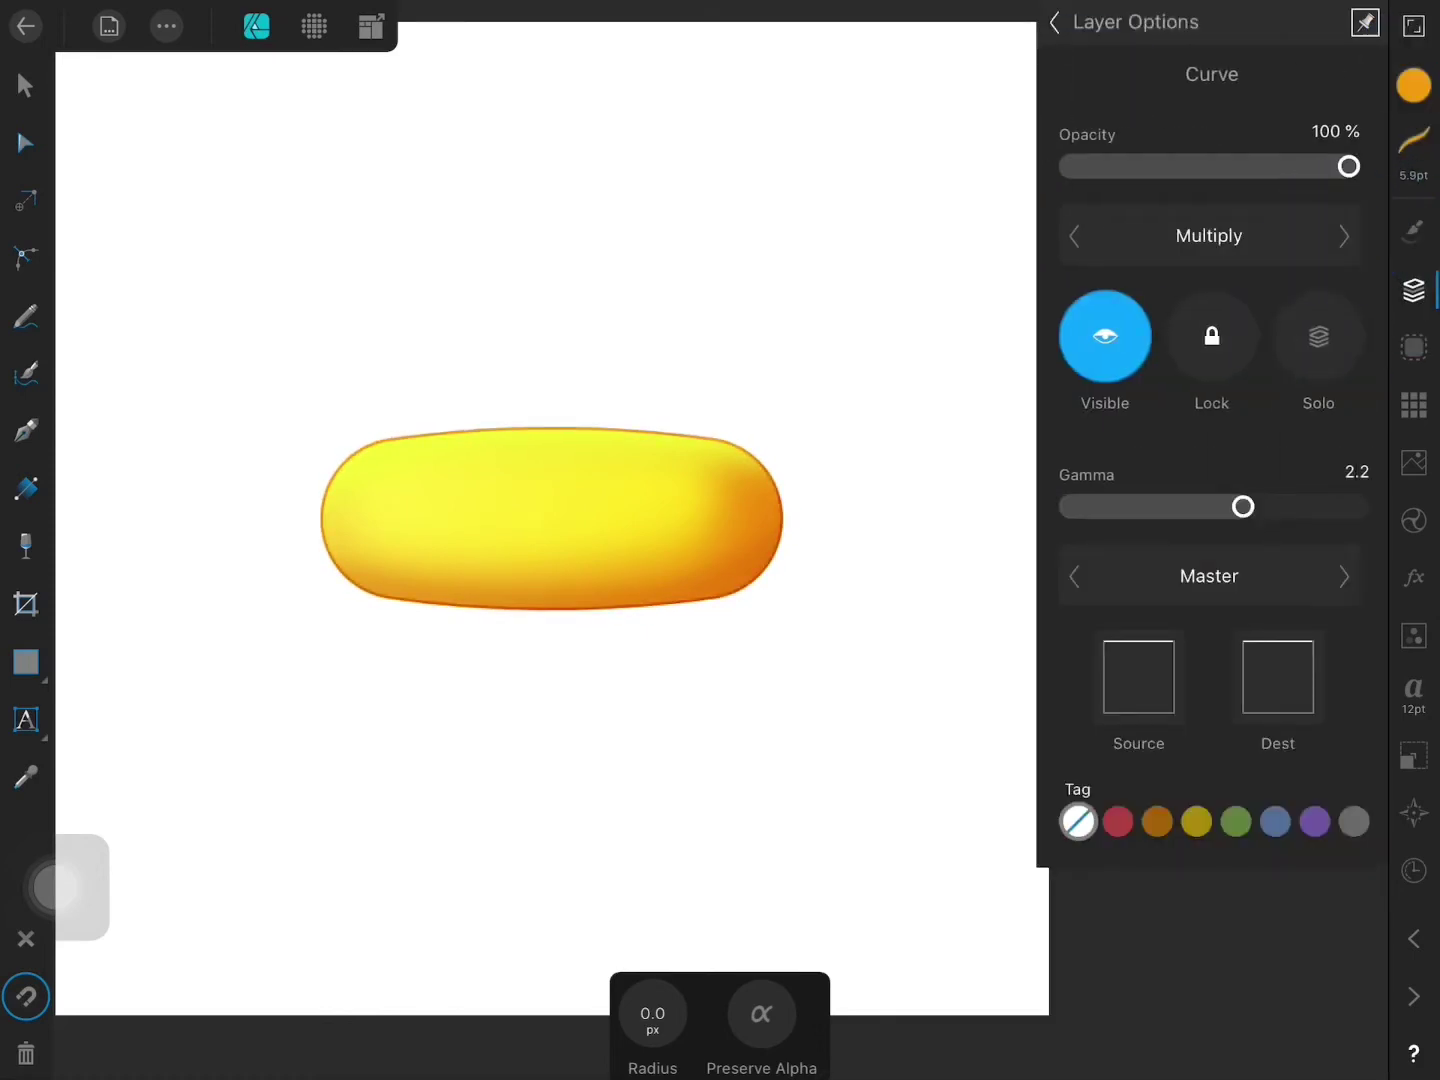
{"action": "left_click_drag", "start_coordinate": [1360, 166], "coordinate": [1228, 163]}
{"action": "left_click", "coordinate": [1413, 140]}
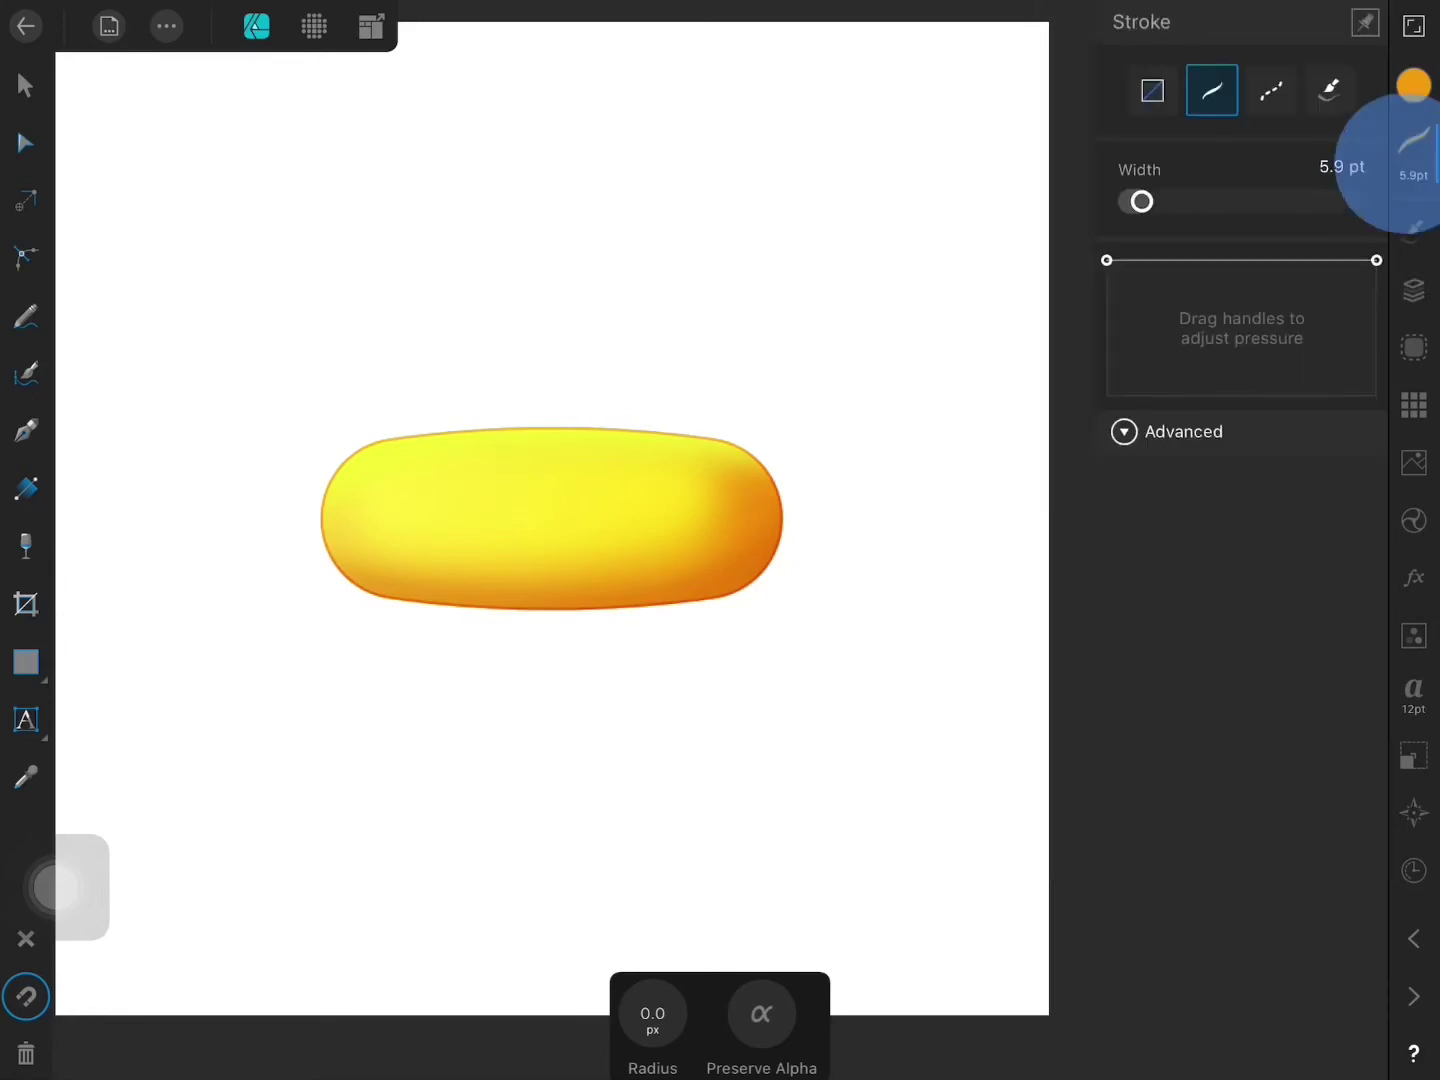
{"action": "left_click_drag", "start_coordinate": [1395, 160], "coordinate": [1400, 70]}
Step: Shift the outline colour to a deeper red-orange
{"action": "scroll", "coordinate": [474, 535], "scroll_direction": "up", "scroll_amount": 2}
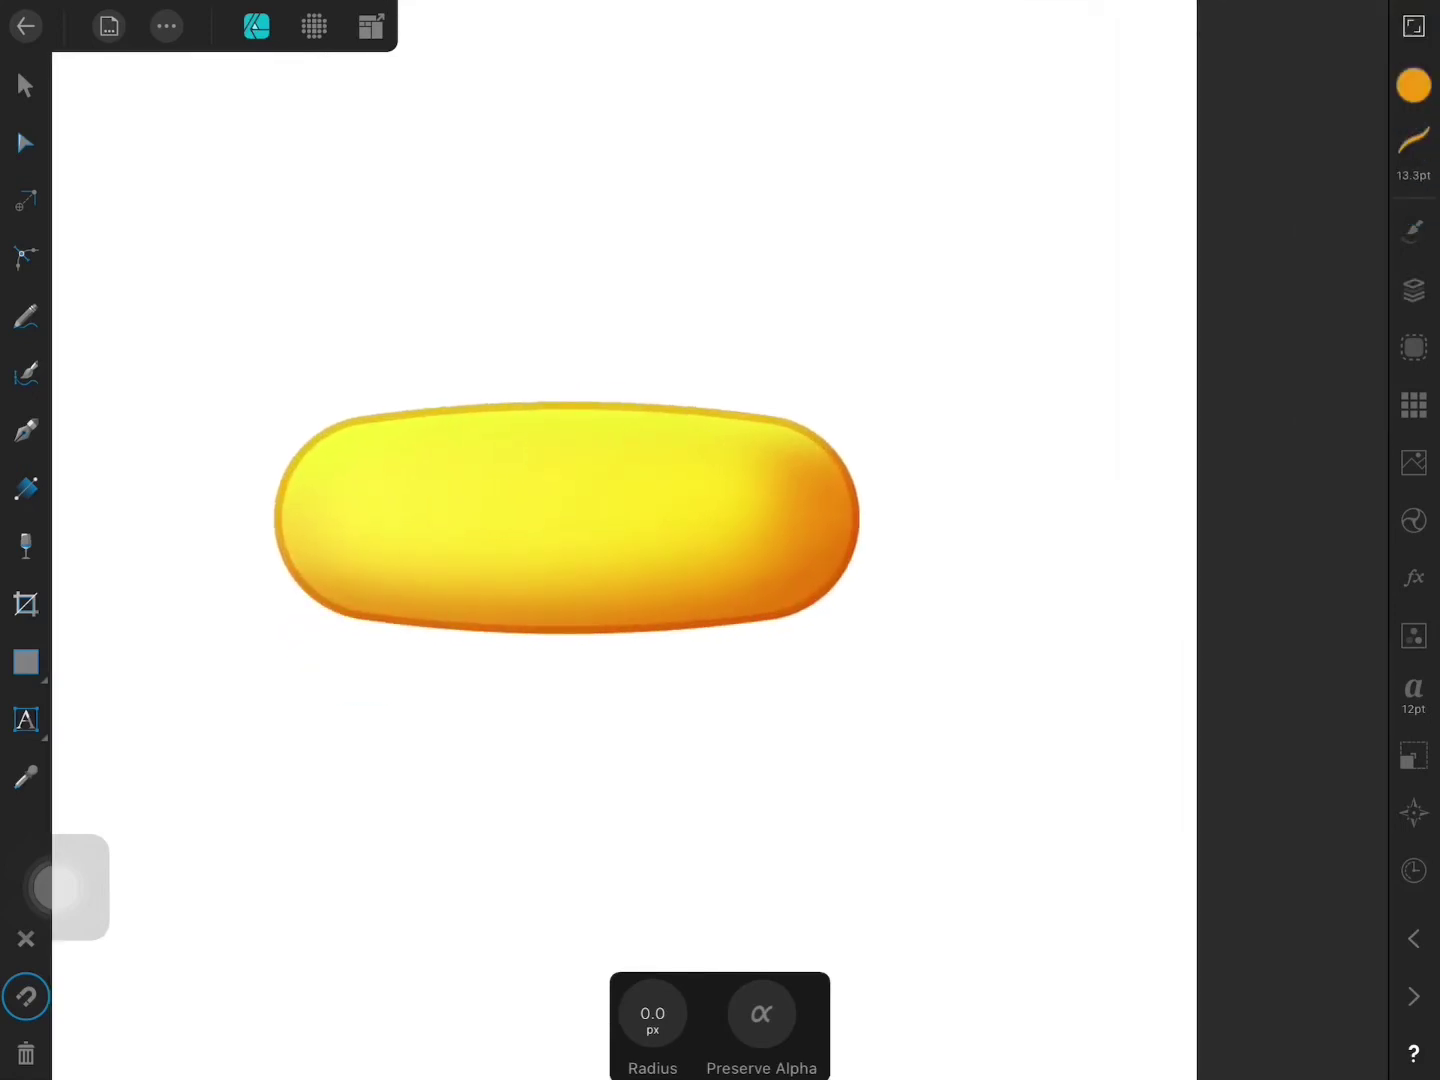
{"action": "left_click", "coordinate": [1414, 290]}
{"action": "left_click", "coordinate": [1054, 22]}
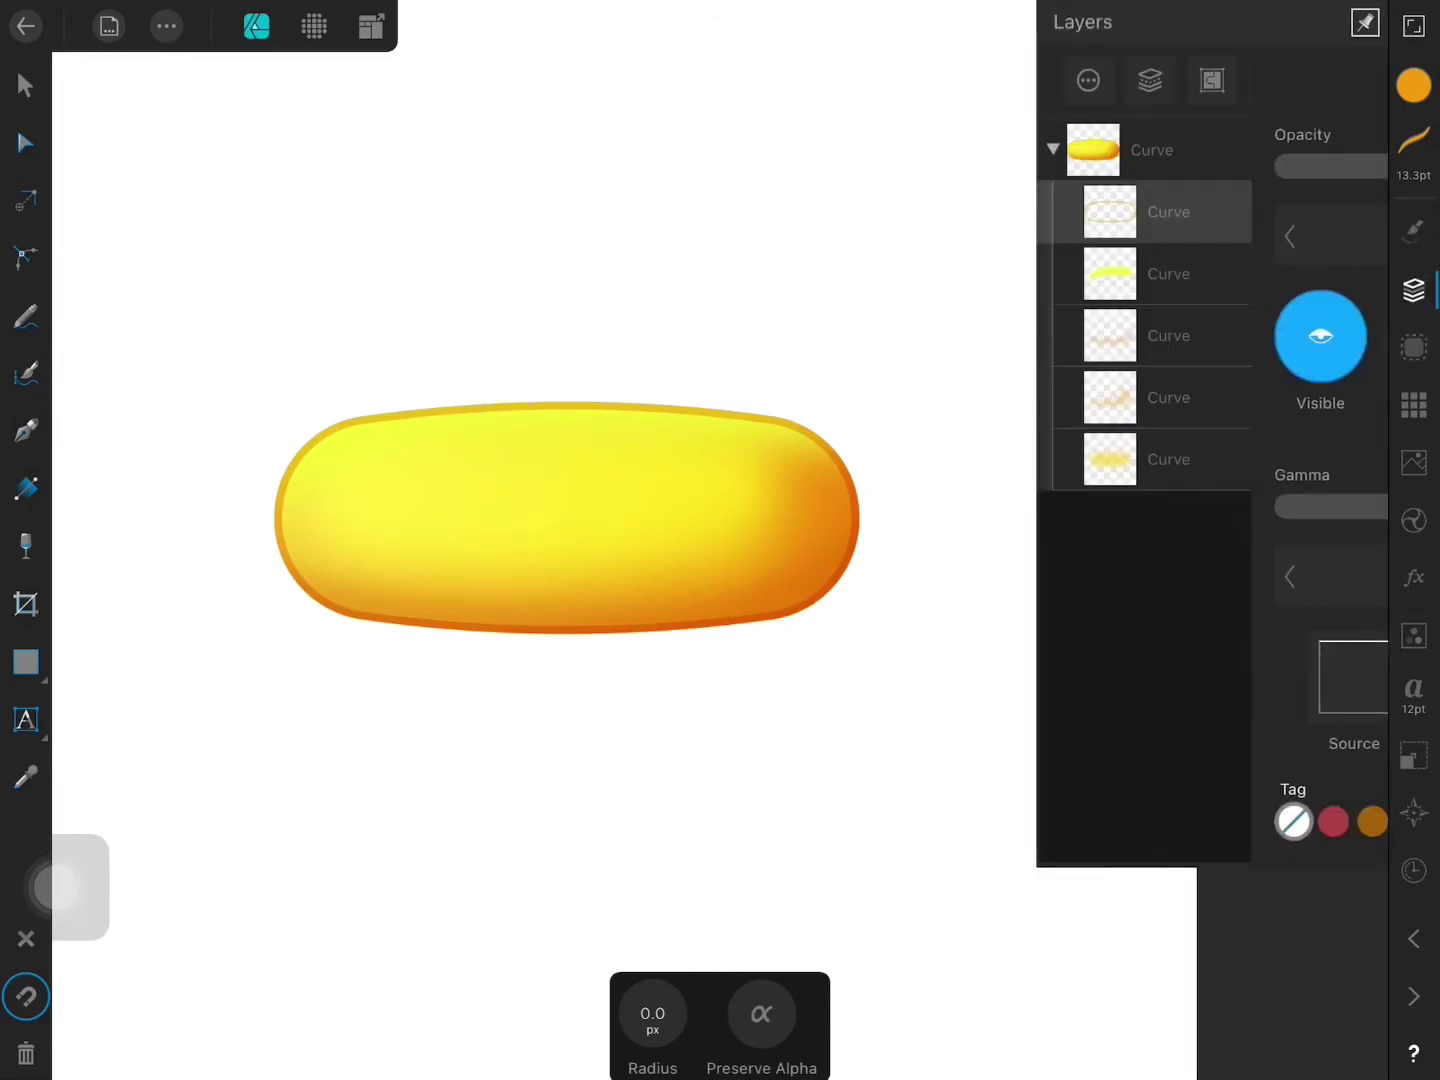
{"action": "left_click", "coordinate": [1413, 85]}
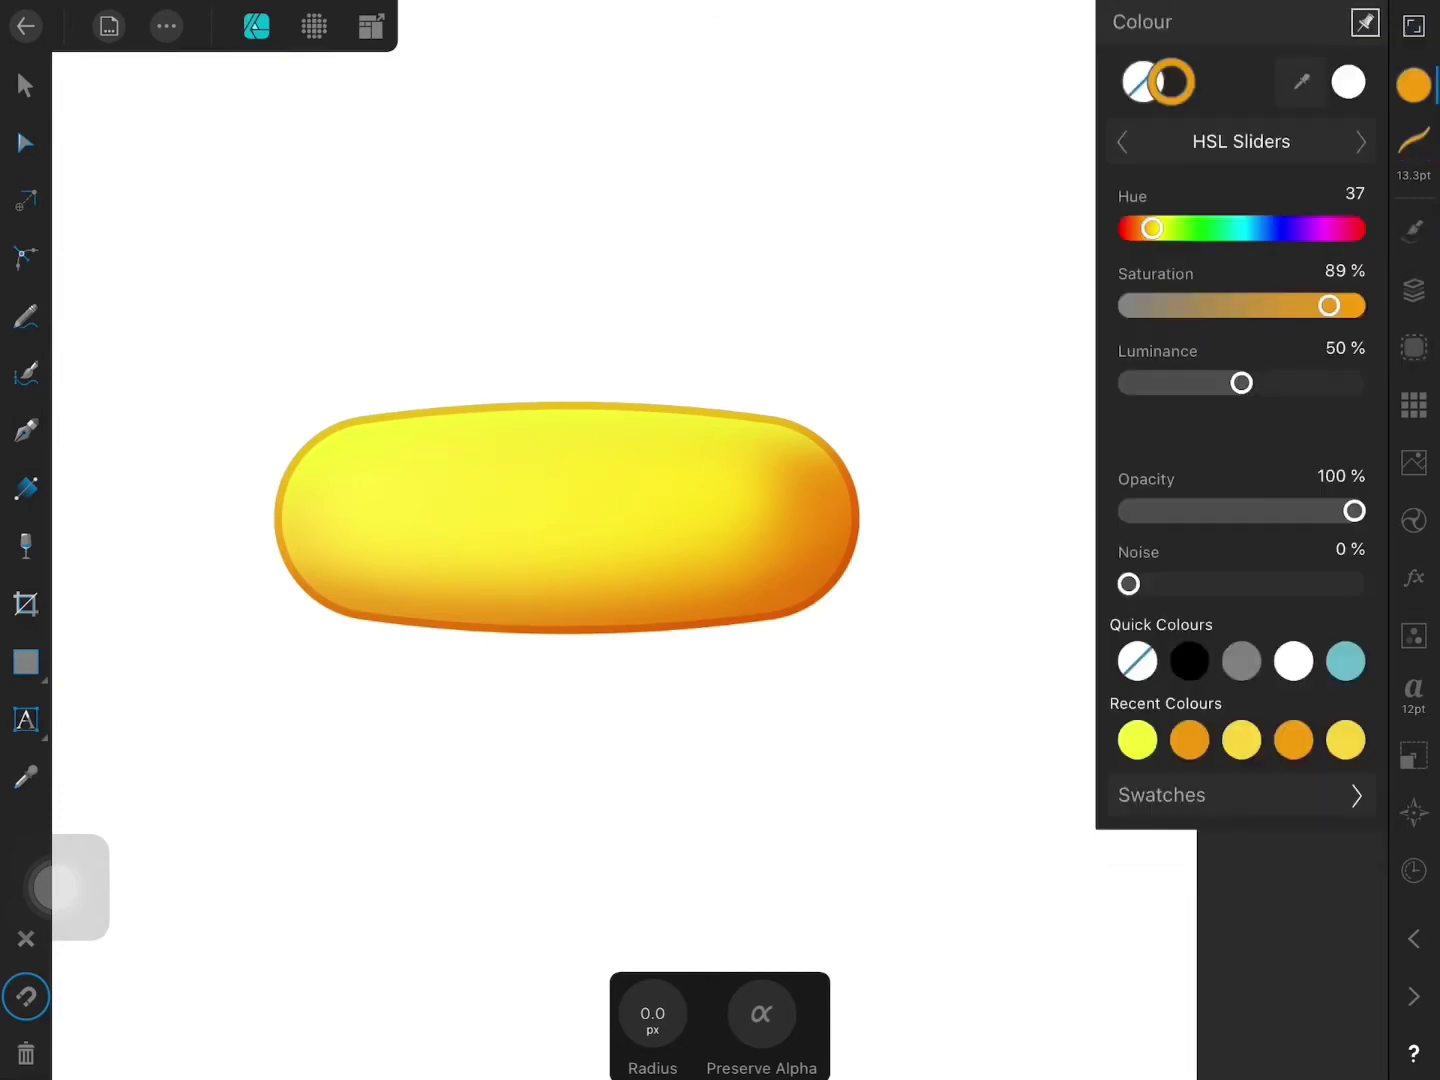
{"action": "left_click_drag", "start_coordinate": [1190, 236], "coordinate": [1130, 232]}
{"action": "left_click_drag", "start_coordinate": [1300, 306], "coordinate": [1314, 306]}
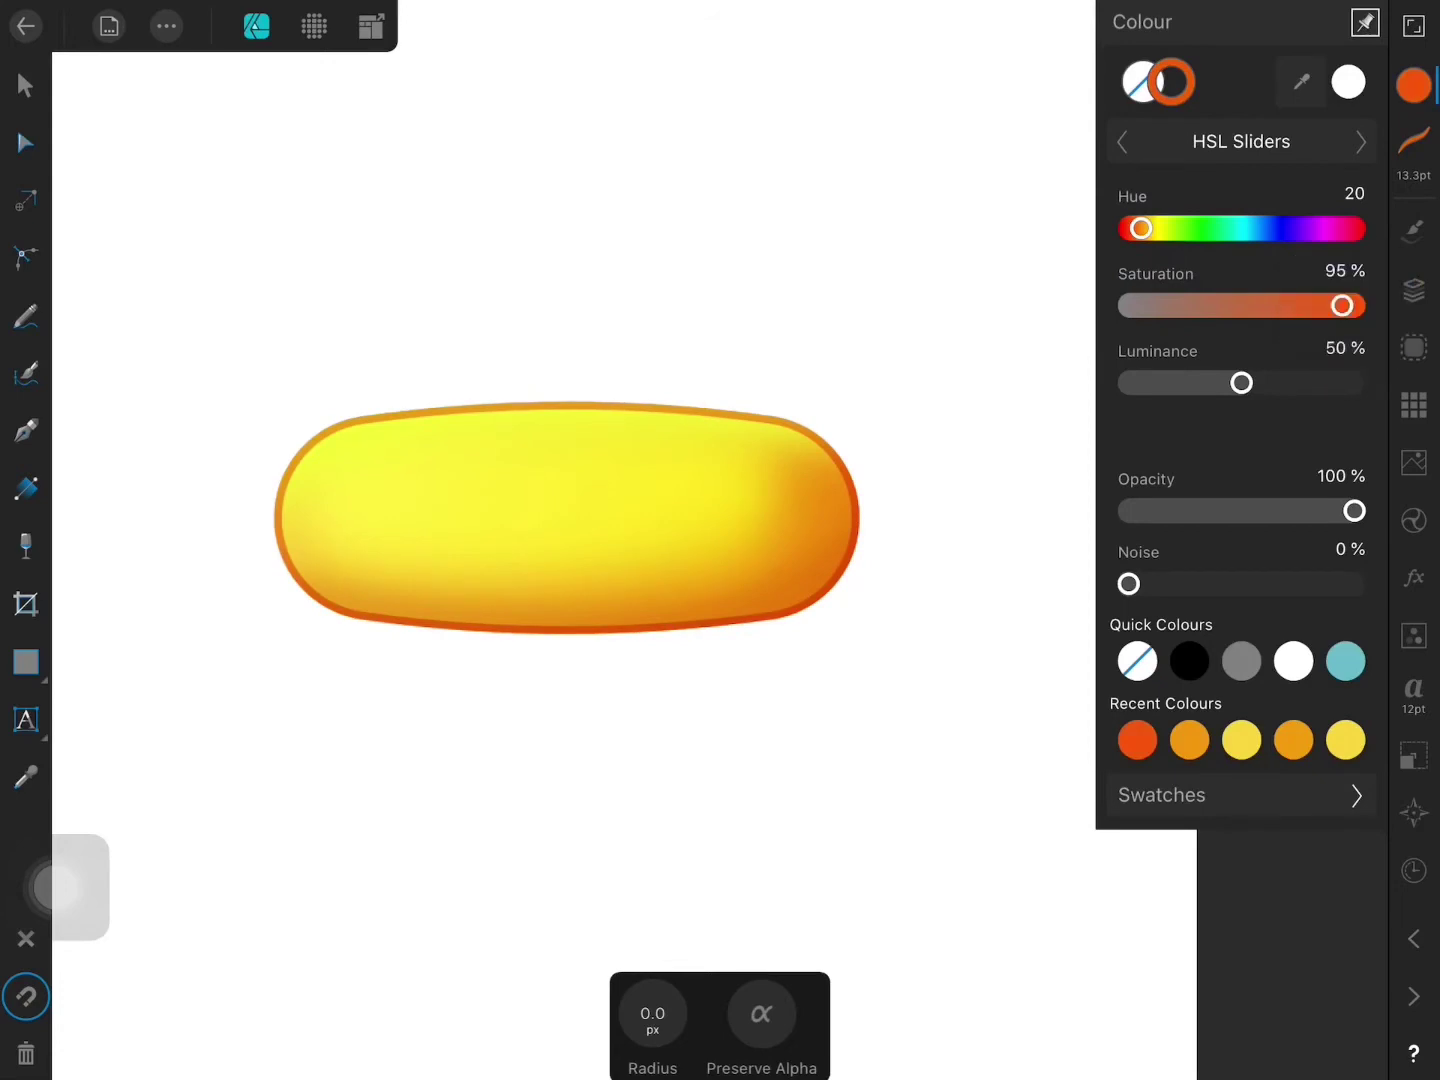
Step: Darken the outline colour and give it a slight Gaussian Blur of about 2.5 px
{"action": "left_click_drag", "start_coordinate": [1241, 383], "coordinate": [1220, 383]}
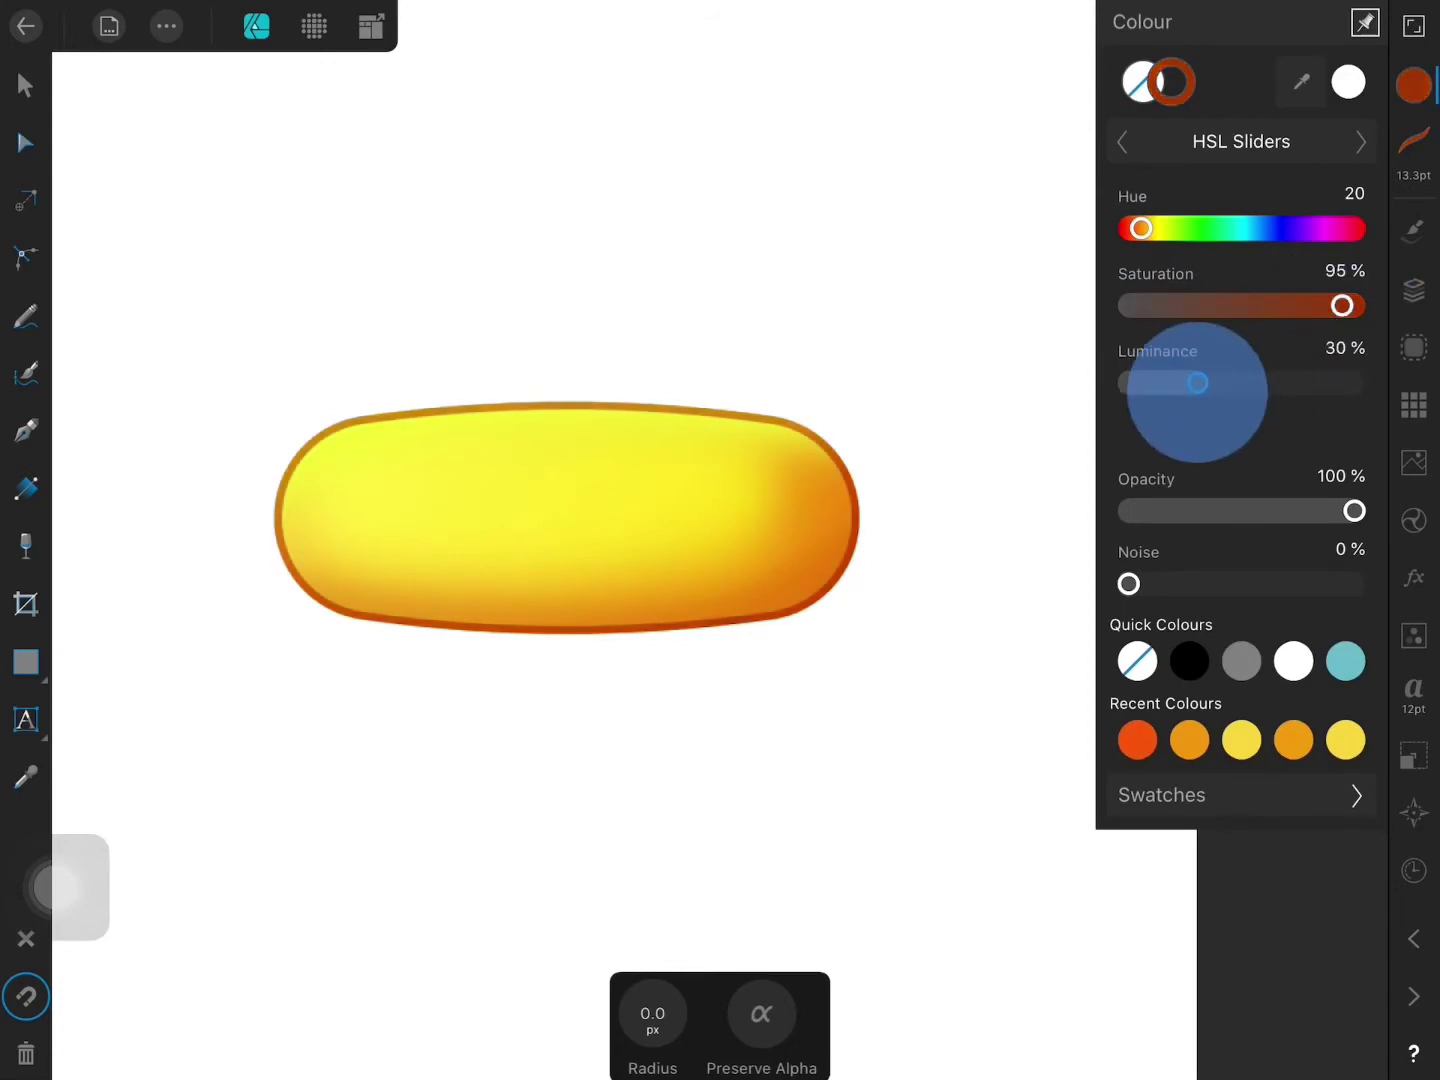
{"action": "left_click", "coordinate": [1413, 577]}
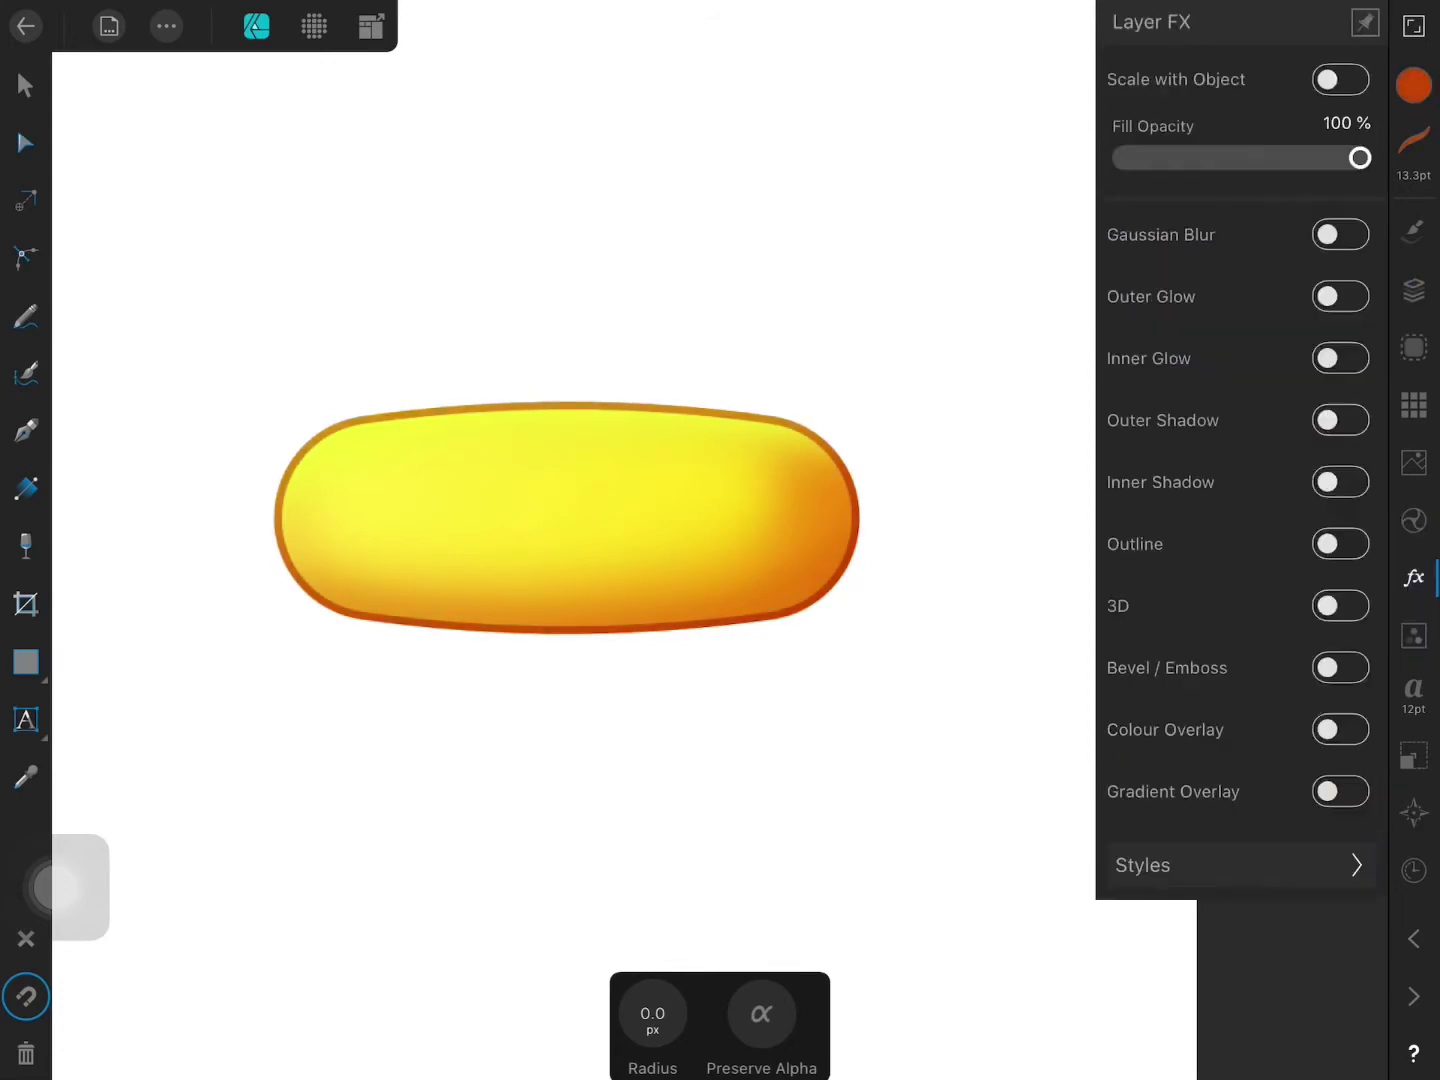
{"action": "left_click", "coordinate": [1340, 234]}
{"action": "left_click_drag", "start_coordinate": [659, 996], "coordinate": [661, 990]}
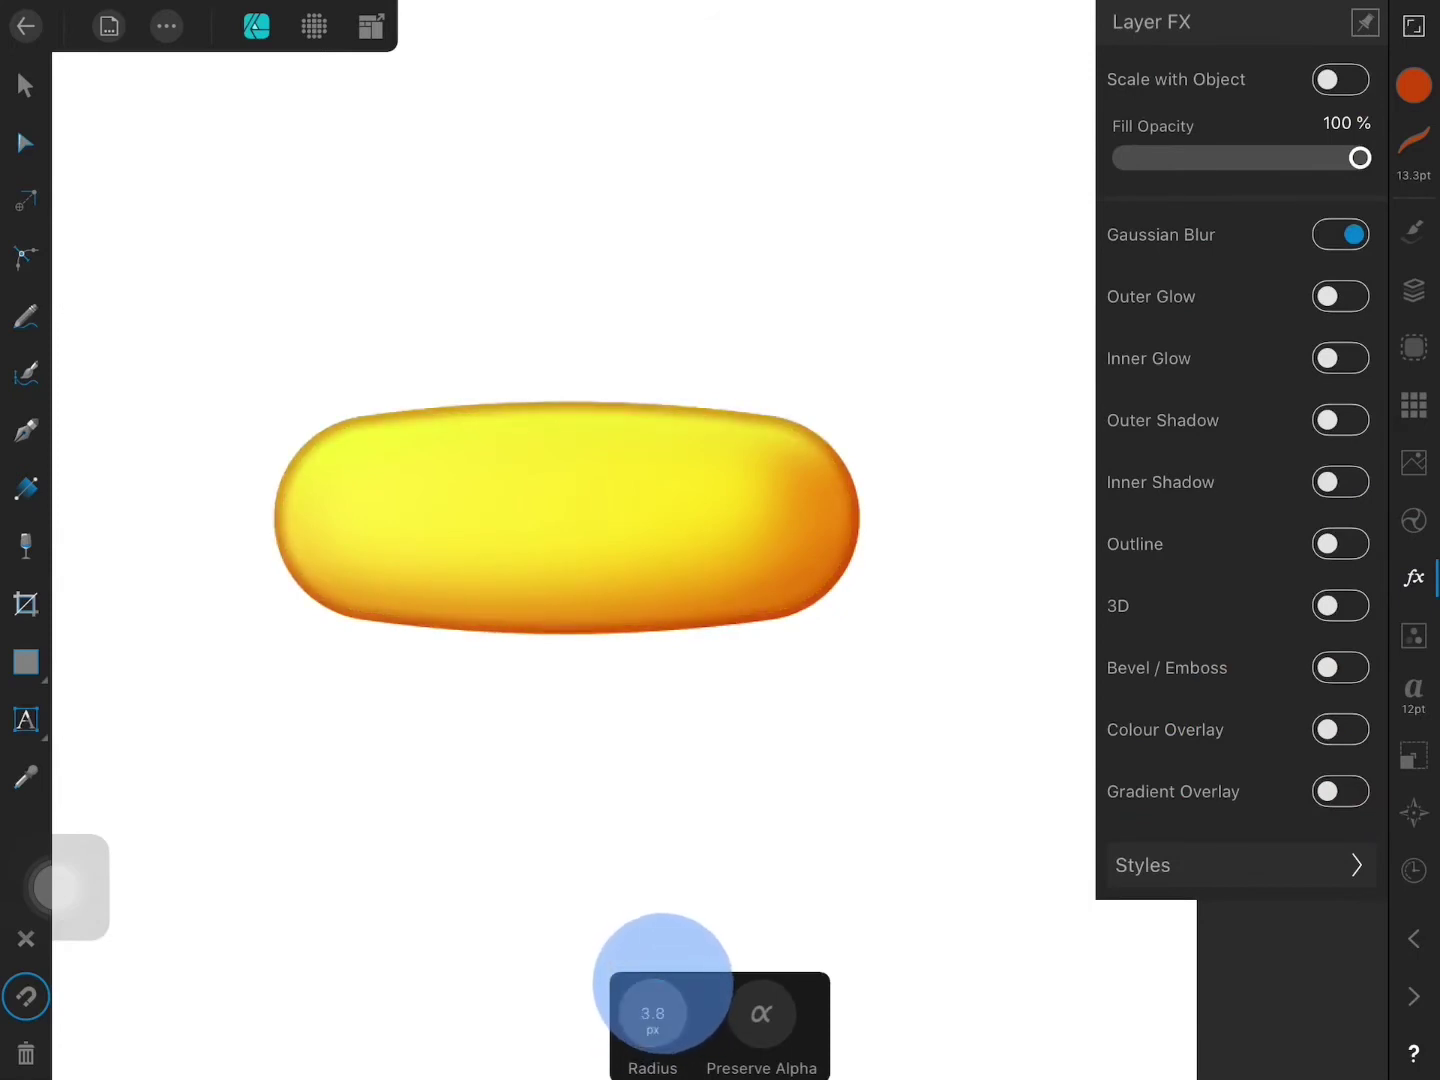
Step: Set the outline layer's opacity to 27% and lighten its luminance to 46%
{"action": "left_click", "coordinate": [1413, 290]}
{"action": "left_click", "coordinate": [1173, 206]}
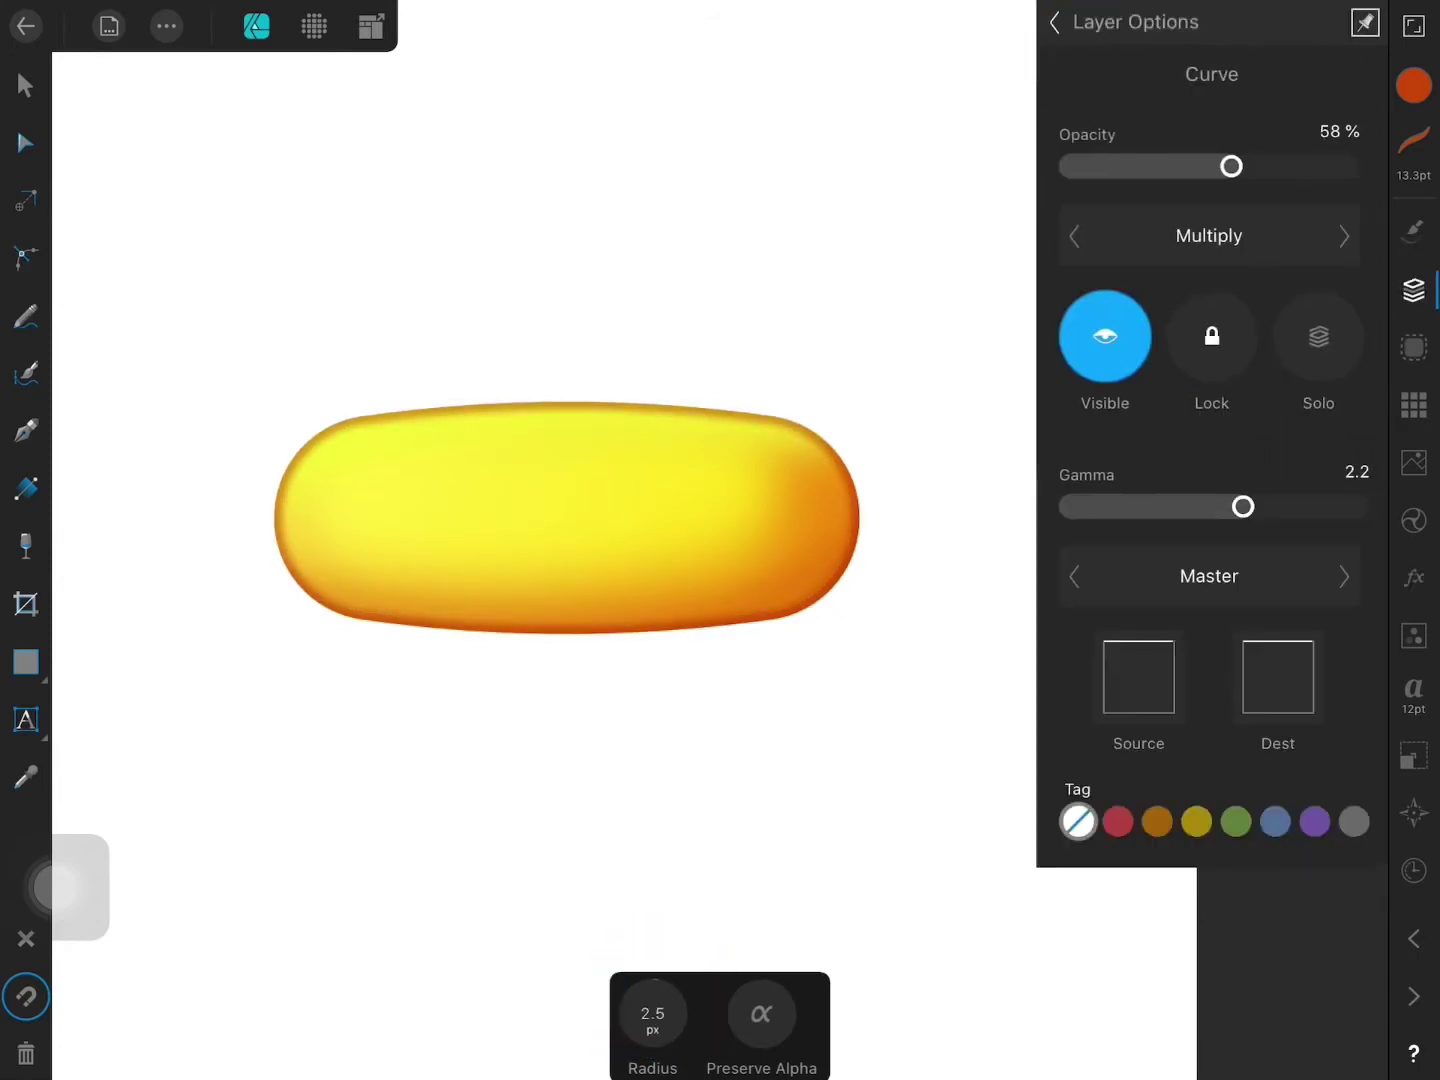
{"action": "left_click_drag", "start_coordinate": [1231, 167], "coordinate": [1129, 166]}
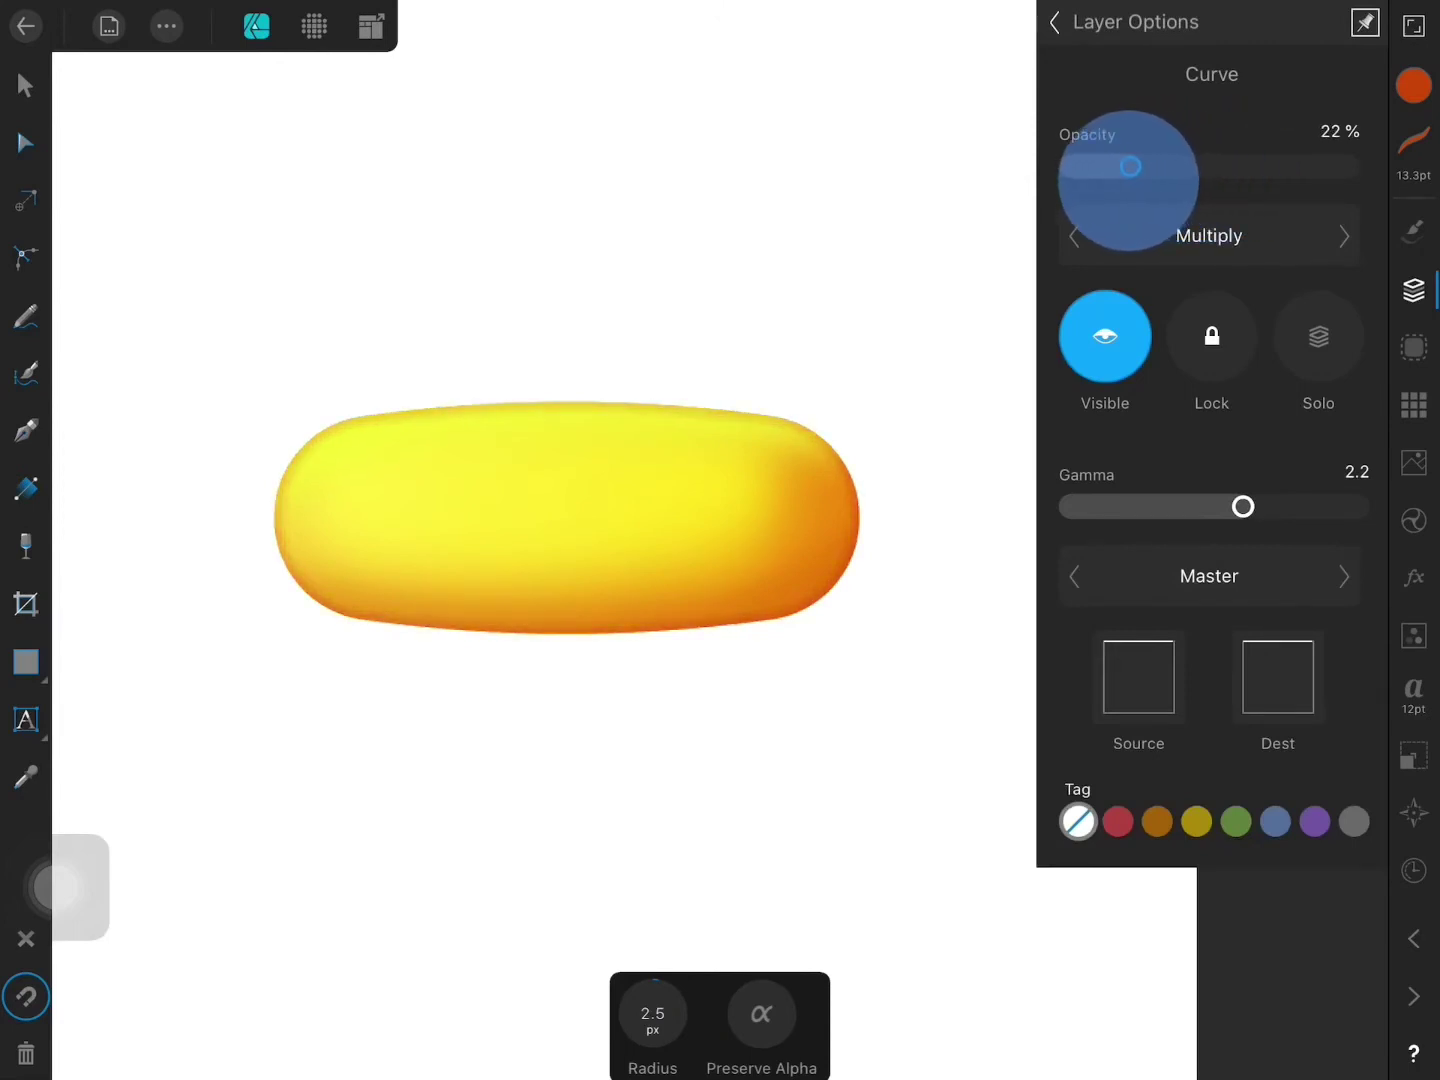
{"action": "left_click", "coordinate": [1413, 85]}
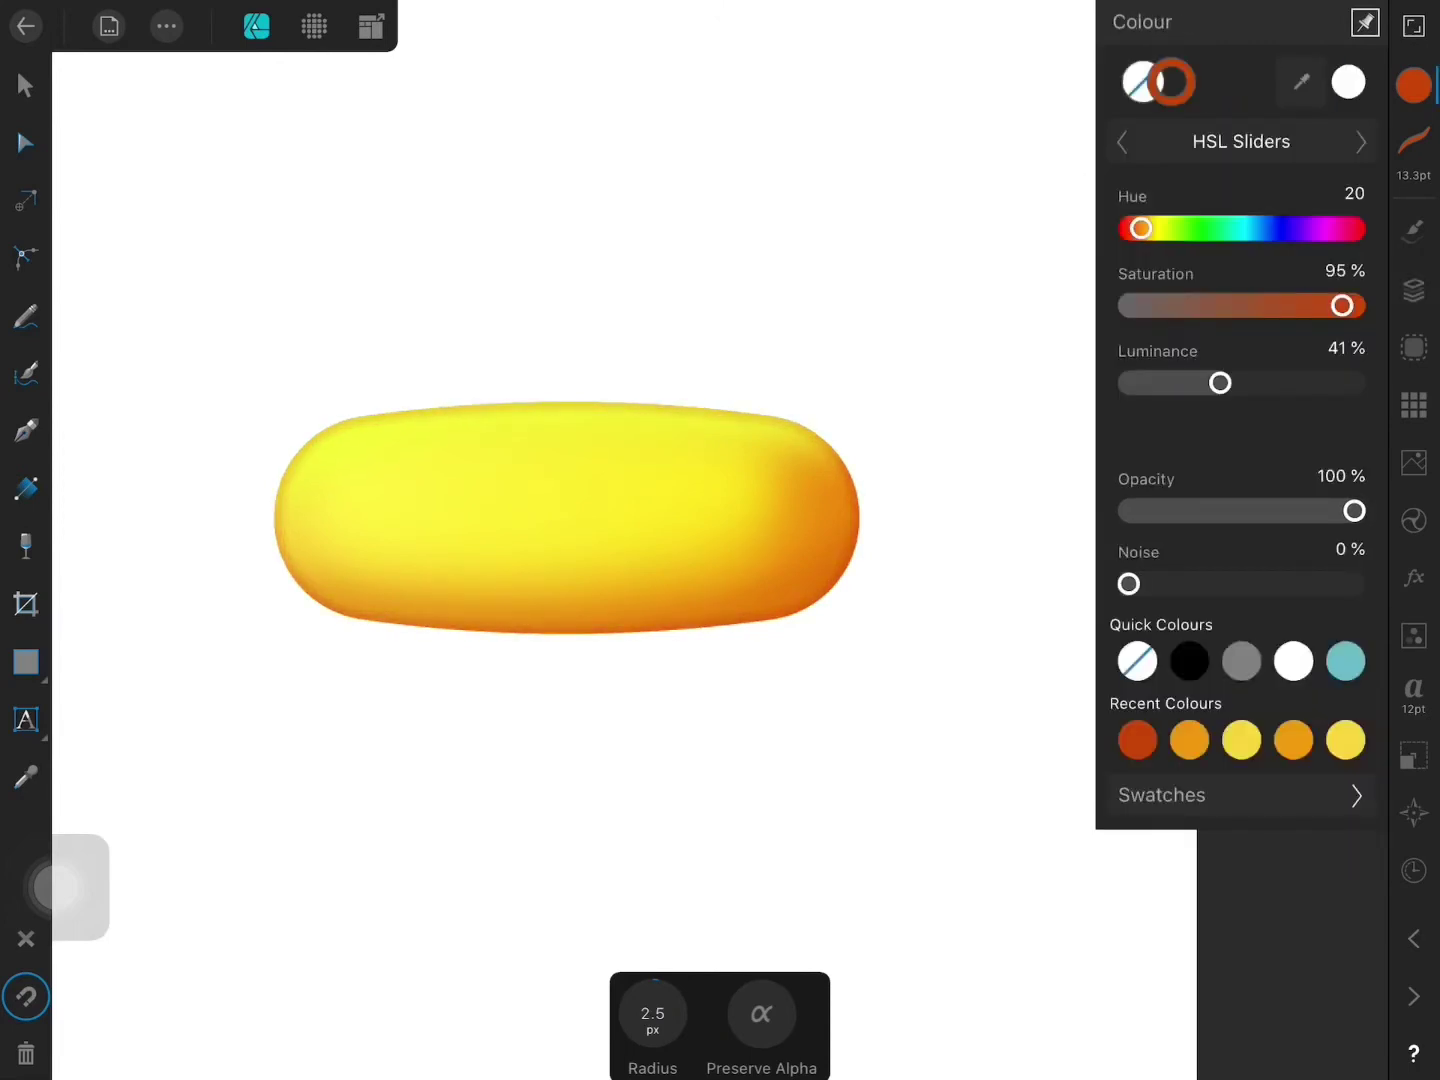
{"action": "left_click_drag", "start_coordinate": [1220, 383], "coordinate": [1232, 383]}
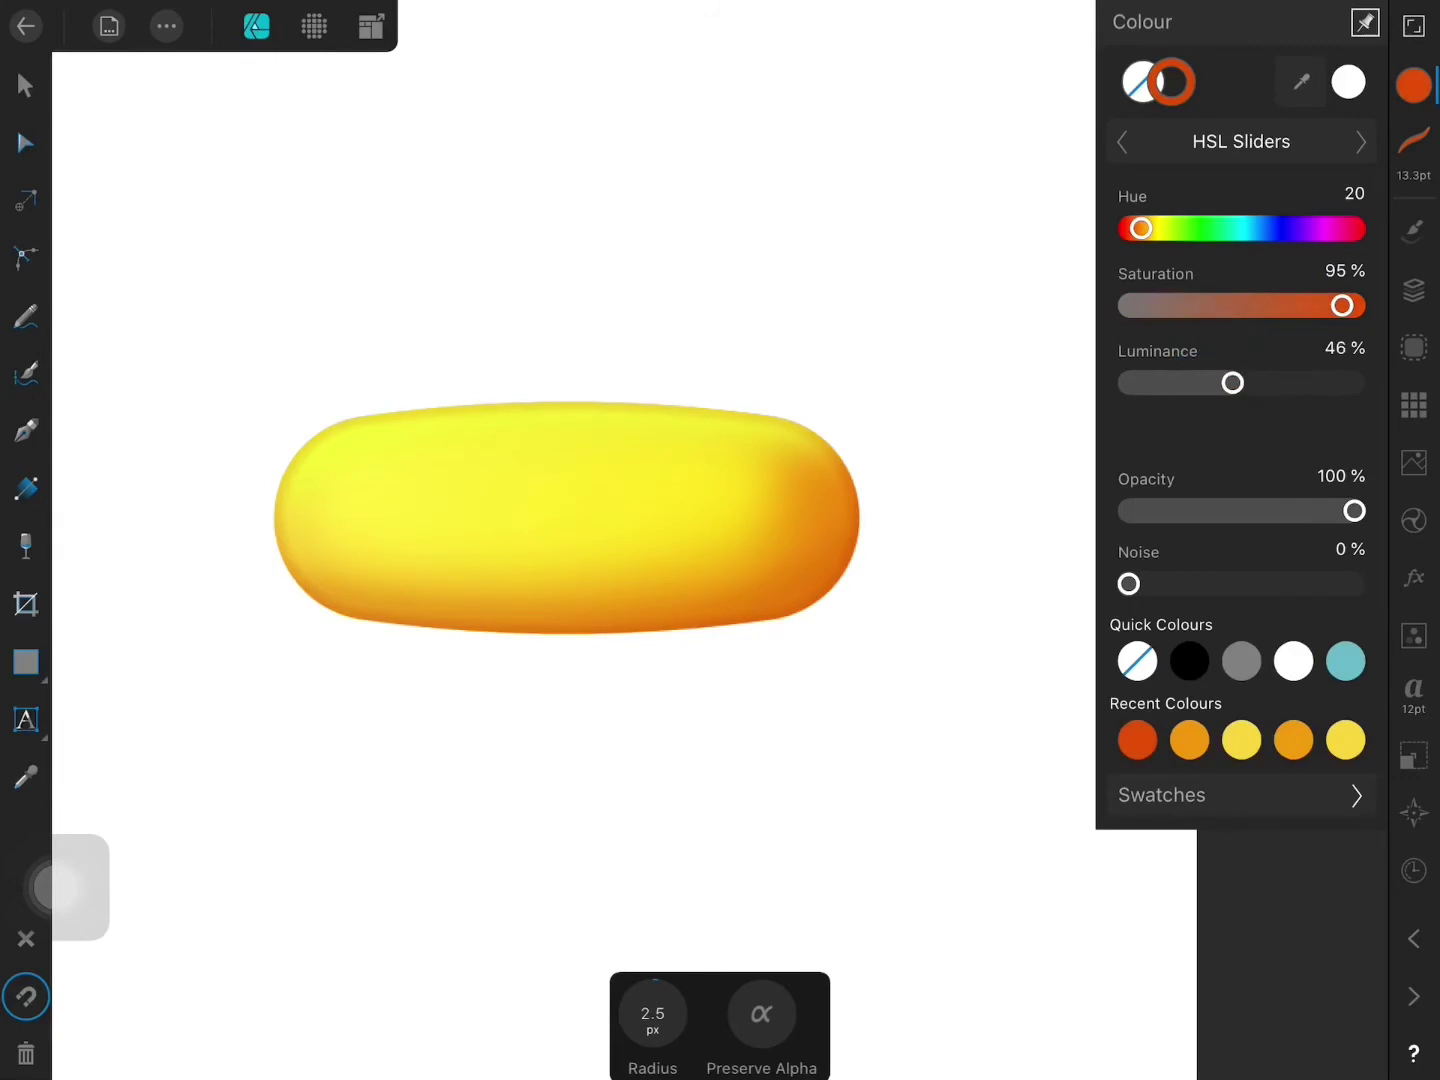
{"action": "left_click", "coordinate": [1413, 290]}
{"action": "left_click_drag", "start_coordinate": [1129, 166], "coordinate": [1145, 166]}
{"action": "left_click", "coordinate": [25, 85]}
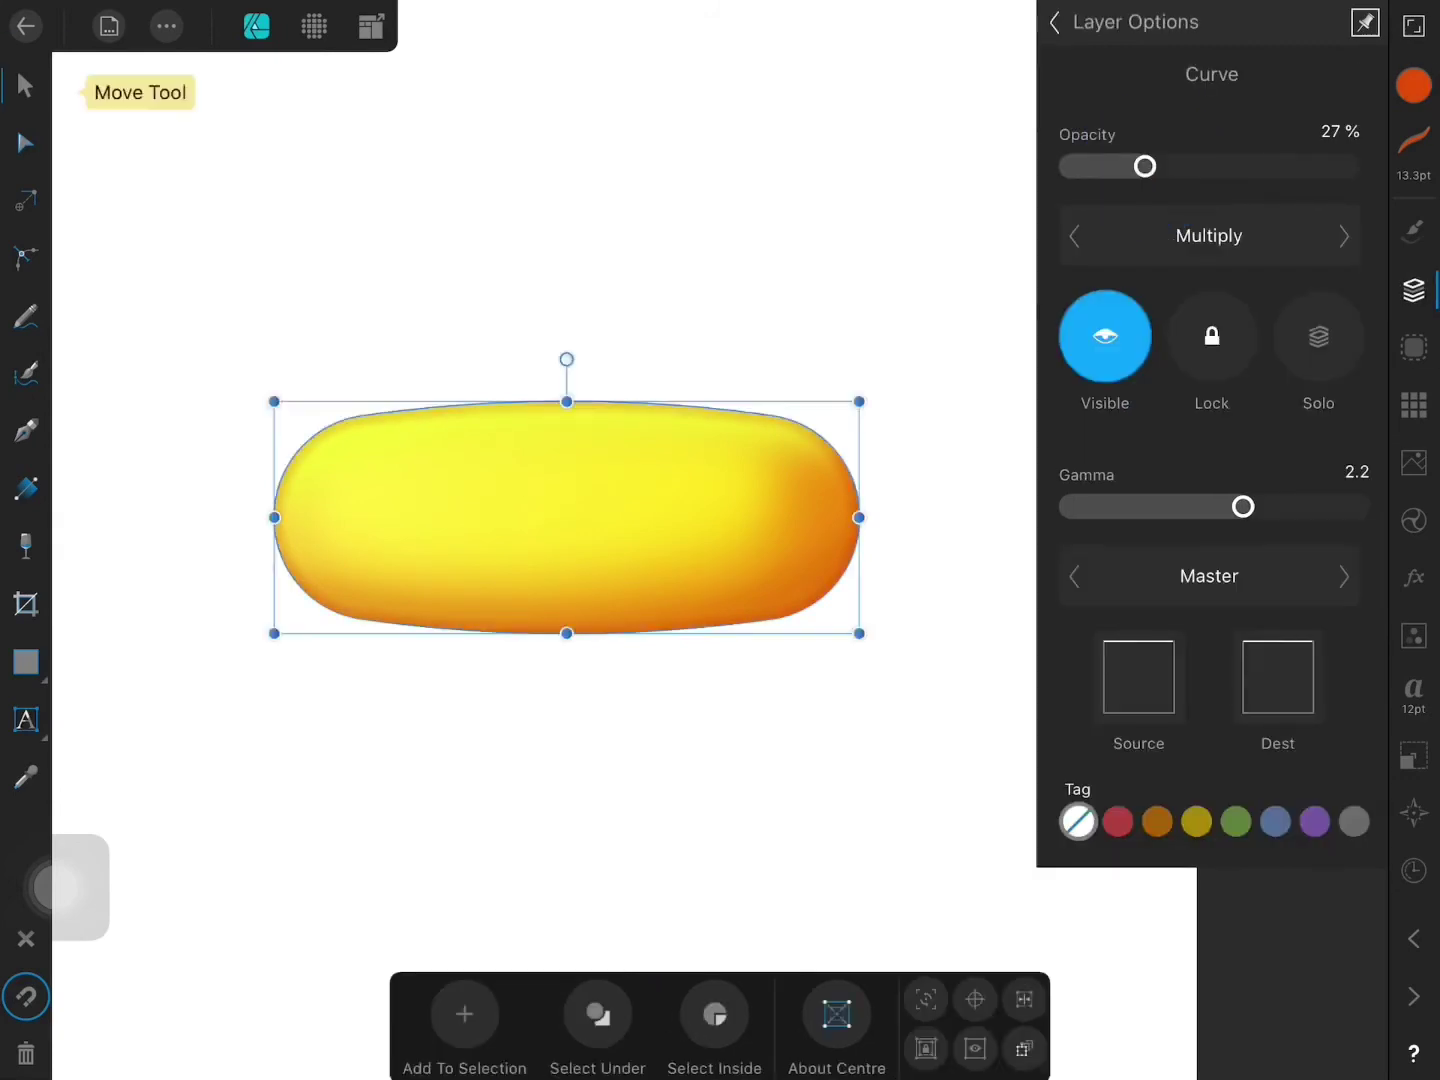
{"action": "left_click", "coordinate": [1054, 22]}
Step: Move the rim layer above the yellow highlight, deselect, zoom out, and collapse the Curve group
{"action": "mouse_move", "coordinate": [1199, 188]}
{"action": "left_mouse_down"}
{"action": "mouse_move", "coordinate": [1205, 480]}
{"action": "mouse_move", "coordinate": [1185, 415]}
{"action": "mouse_move", "coordinate": [1230, 268]}
{"action": "mouse_move", "coordinate": [1205, 253]}
{"action": "mouse_move", "coordinate": [1200, 212]}
{"action": "left_mouse_up"}
{"action": "scroll", "coordinate": [1205, 257], "scroll_direction": "down", "scroll_amount": 1}
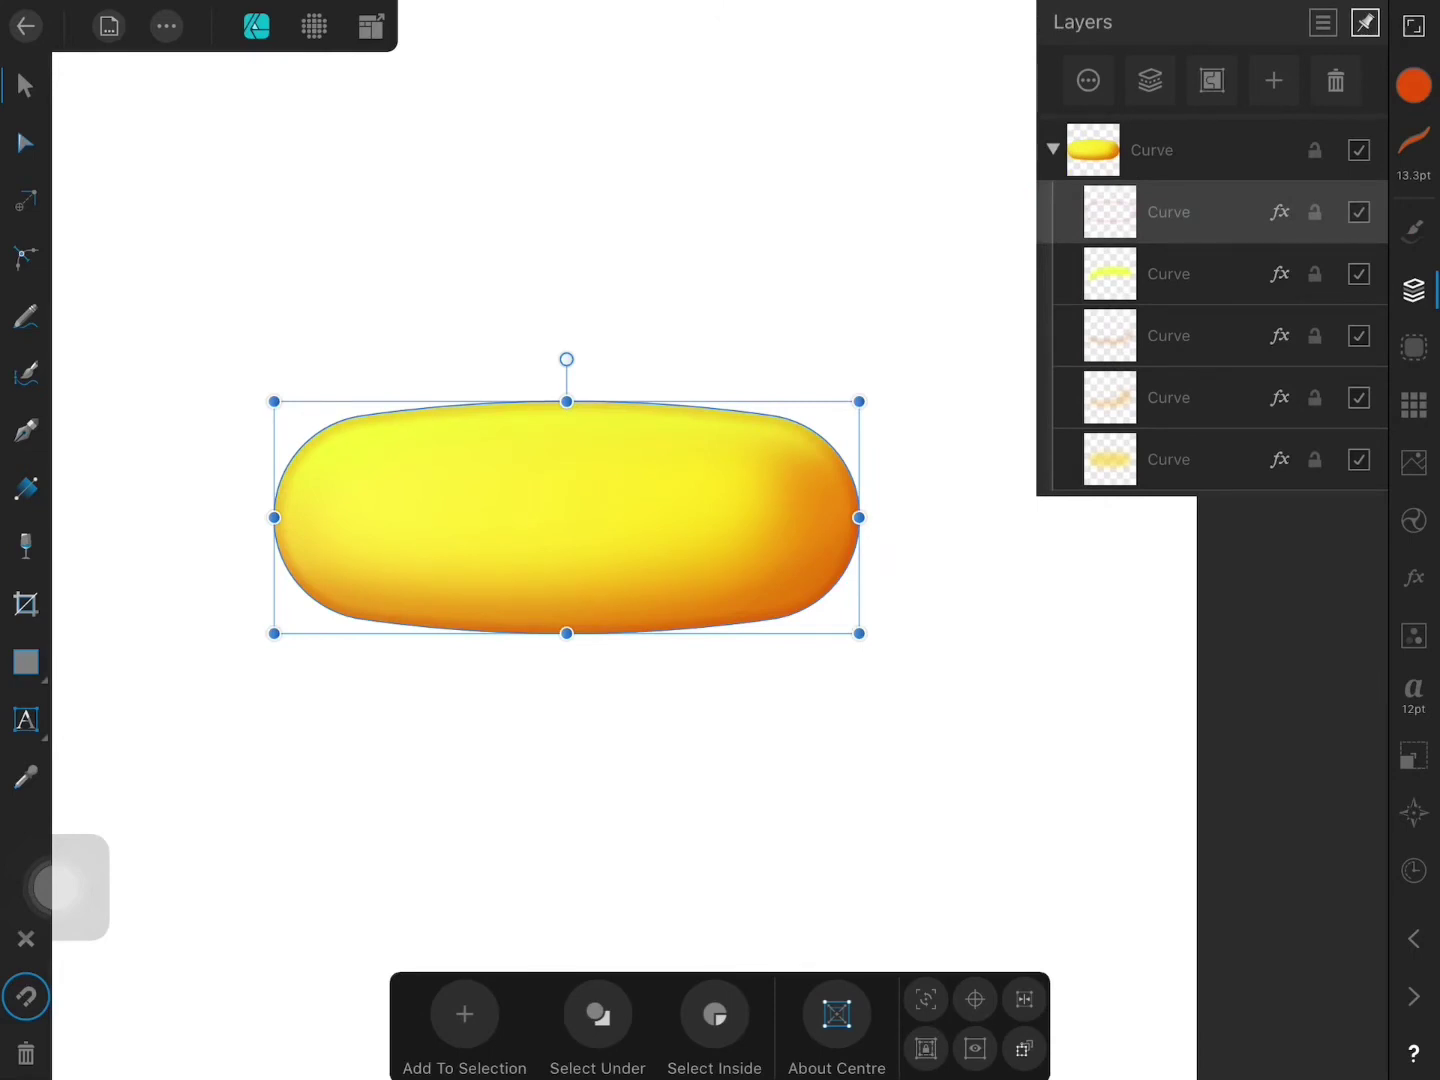
{"action": "key", "text": "v"}
{"action": "key", "text": "ctrl+d"}
{"action": "key", "text": "ctrl+0"}
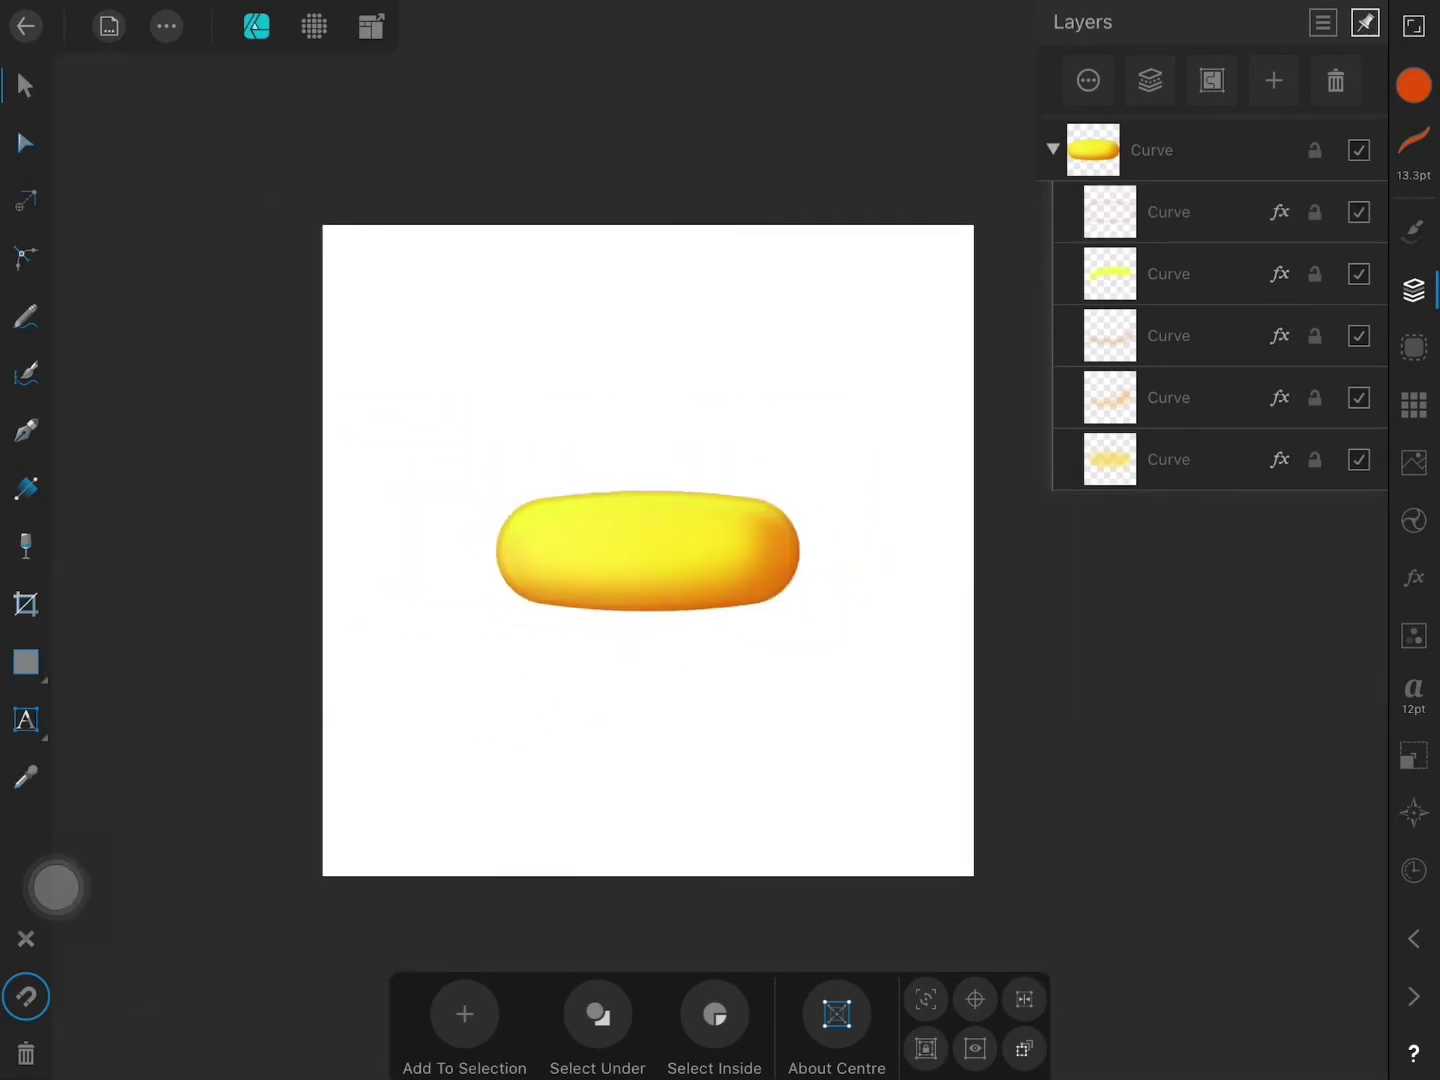
{"action": "left_click", "coordinate": [1051, 146]}
{"action": "left_click", "coordinate": [1052, 149]}
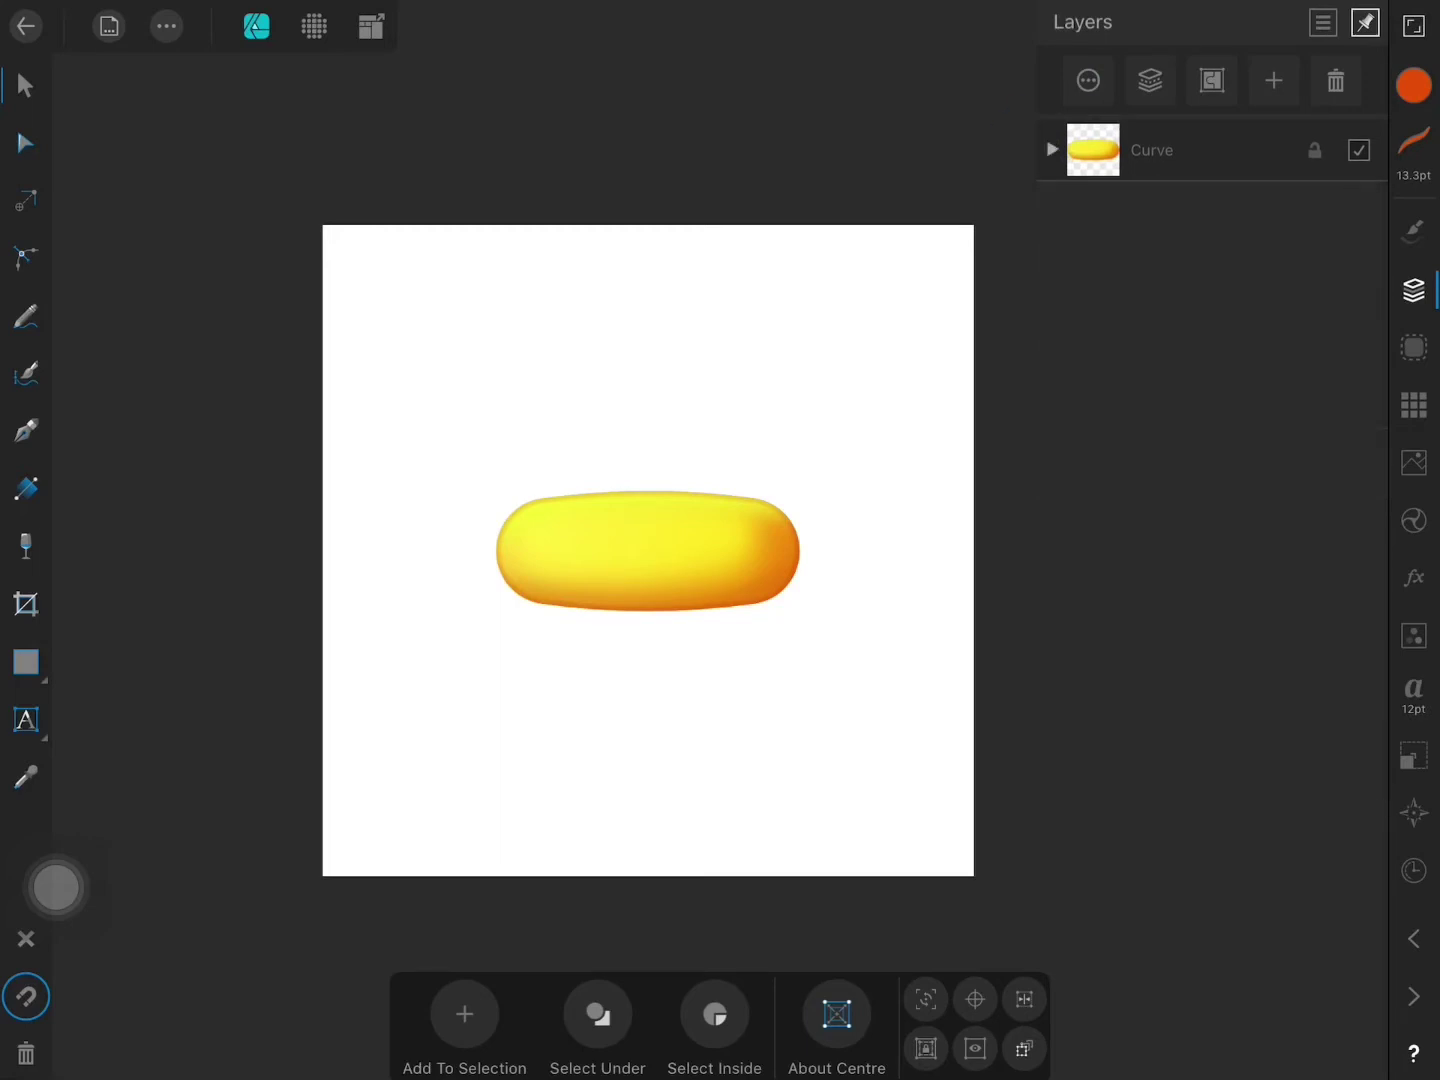
{"action": "scroll", "coordinate": [600, 510], "scroll_direction": "up", "scroll_amount": 2}
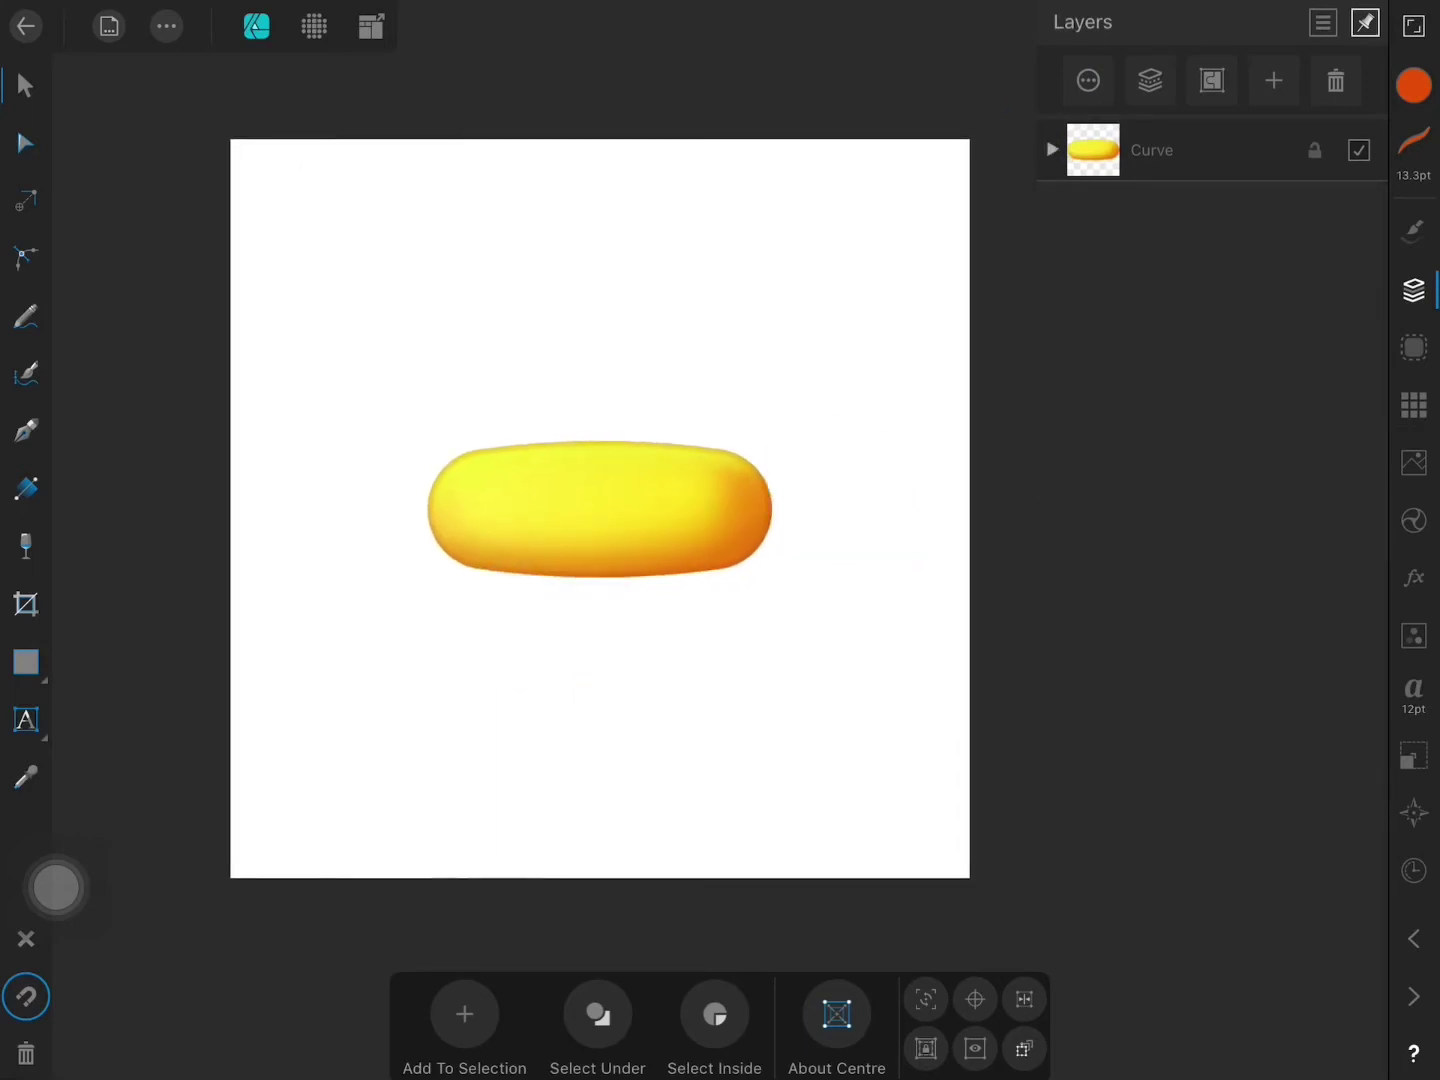
Step: Add an 'OPTIONS' text label, enlarge it to about 212 × 36 px, and centre it on the pill
{"action": "left_click", "coordinate": [26, 720]}
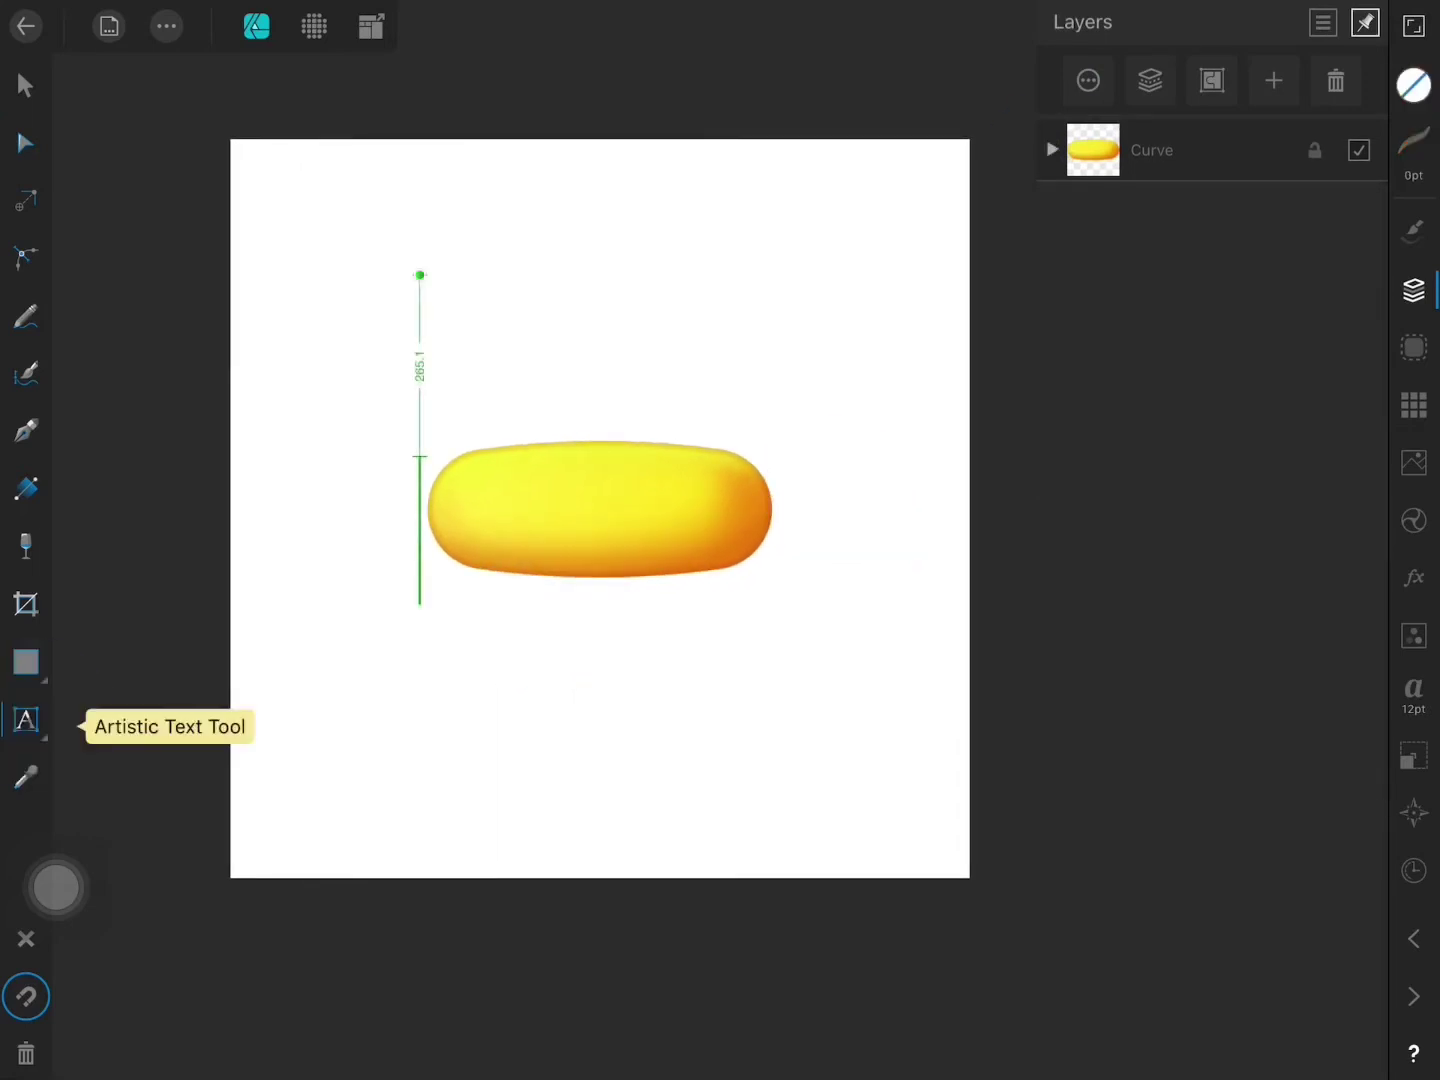
{"action": "left_click", "coordinate": [549, 512]}
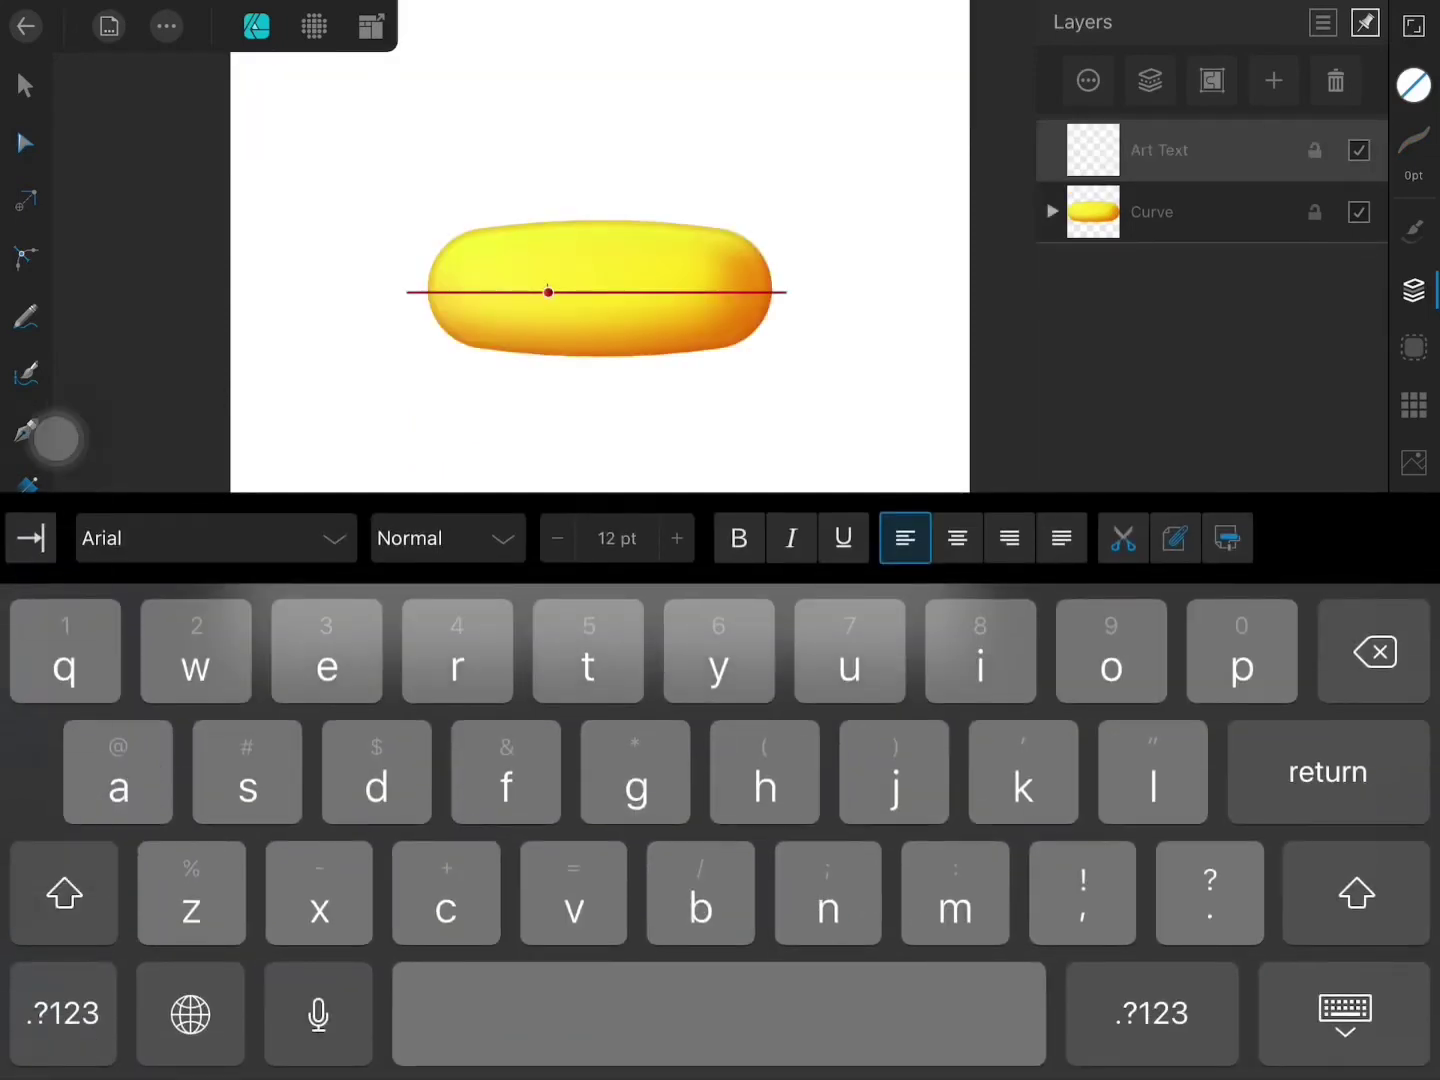
{"action": "key", "text": "Caps_Lock"}
{"action": "type", "text": "OPTIONS"}
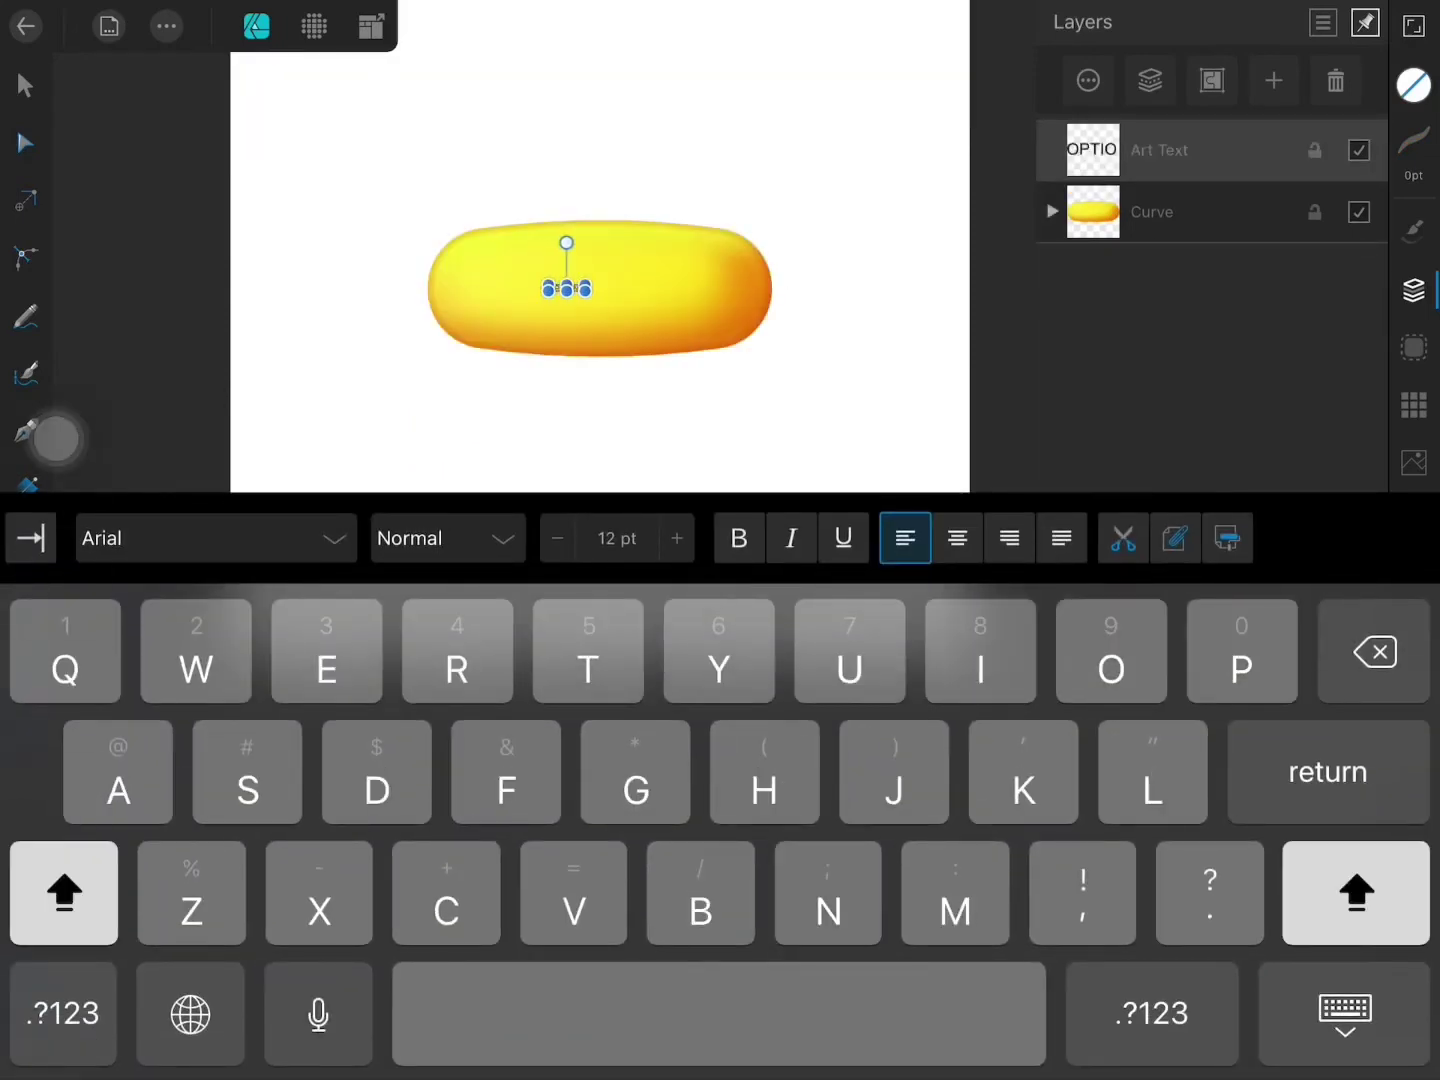
{"action": "left_click", "coordinate": [25, 85]}
{"action": "left_click_drag", "start_coordinate": [584, 290], "coordinate": [688, 370]}
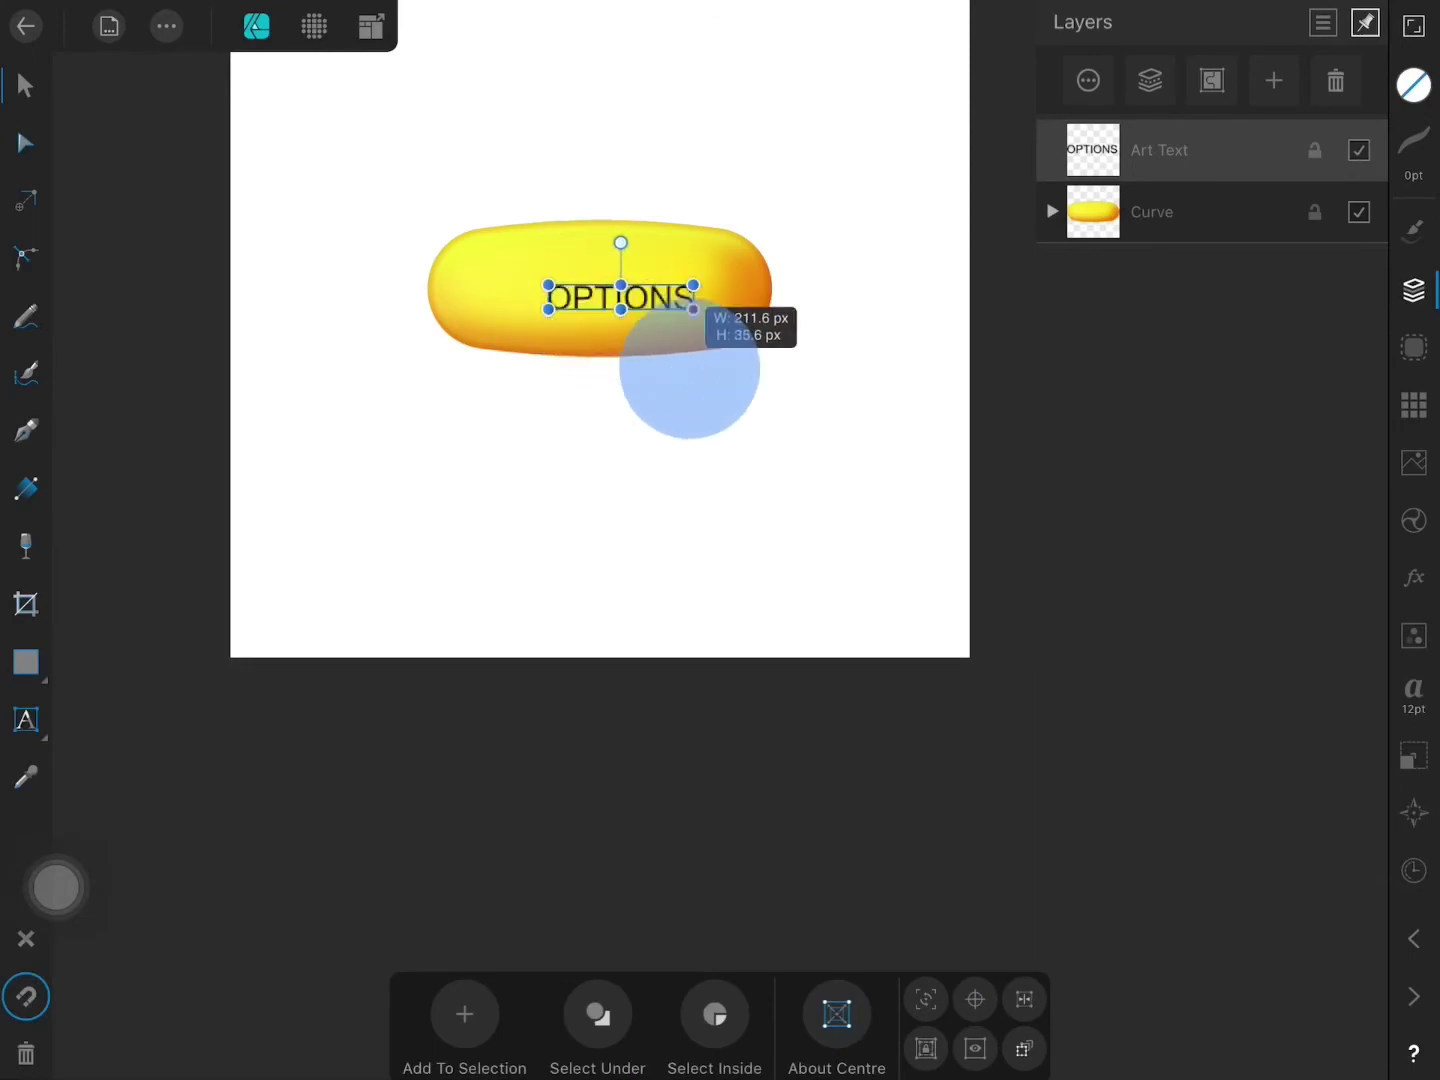
{"action": "left_click_drag", "start_coordinate": [640, 300], "coordinate": [613, 266]}
{"action": "left_click", "coordinate": [1414, 577]}
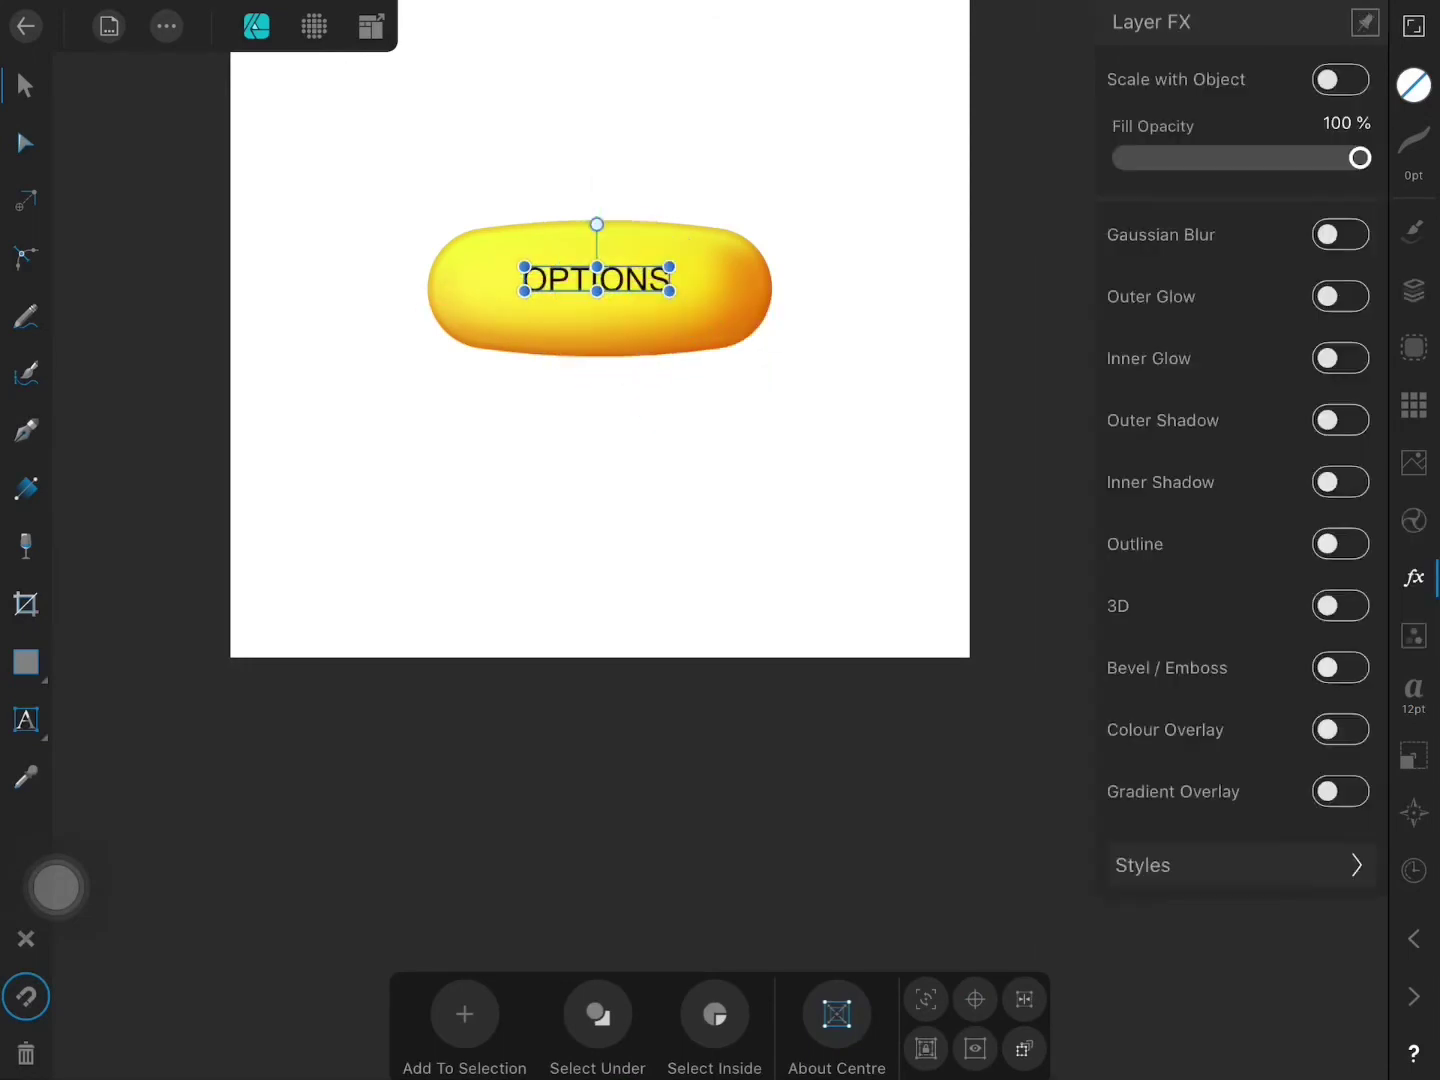
Step: Set the OPTIONS text in the Dimbo font
{"action": "left_click", "coordinate": [1414, 690]}
{"action": "left_click", "coordinate": [1240, 80]}
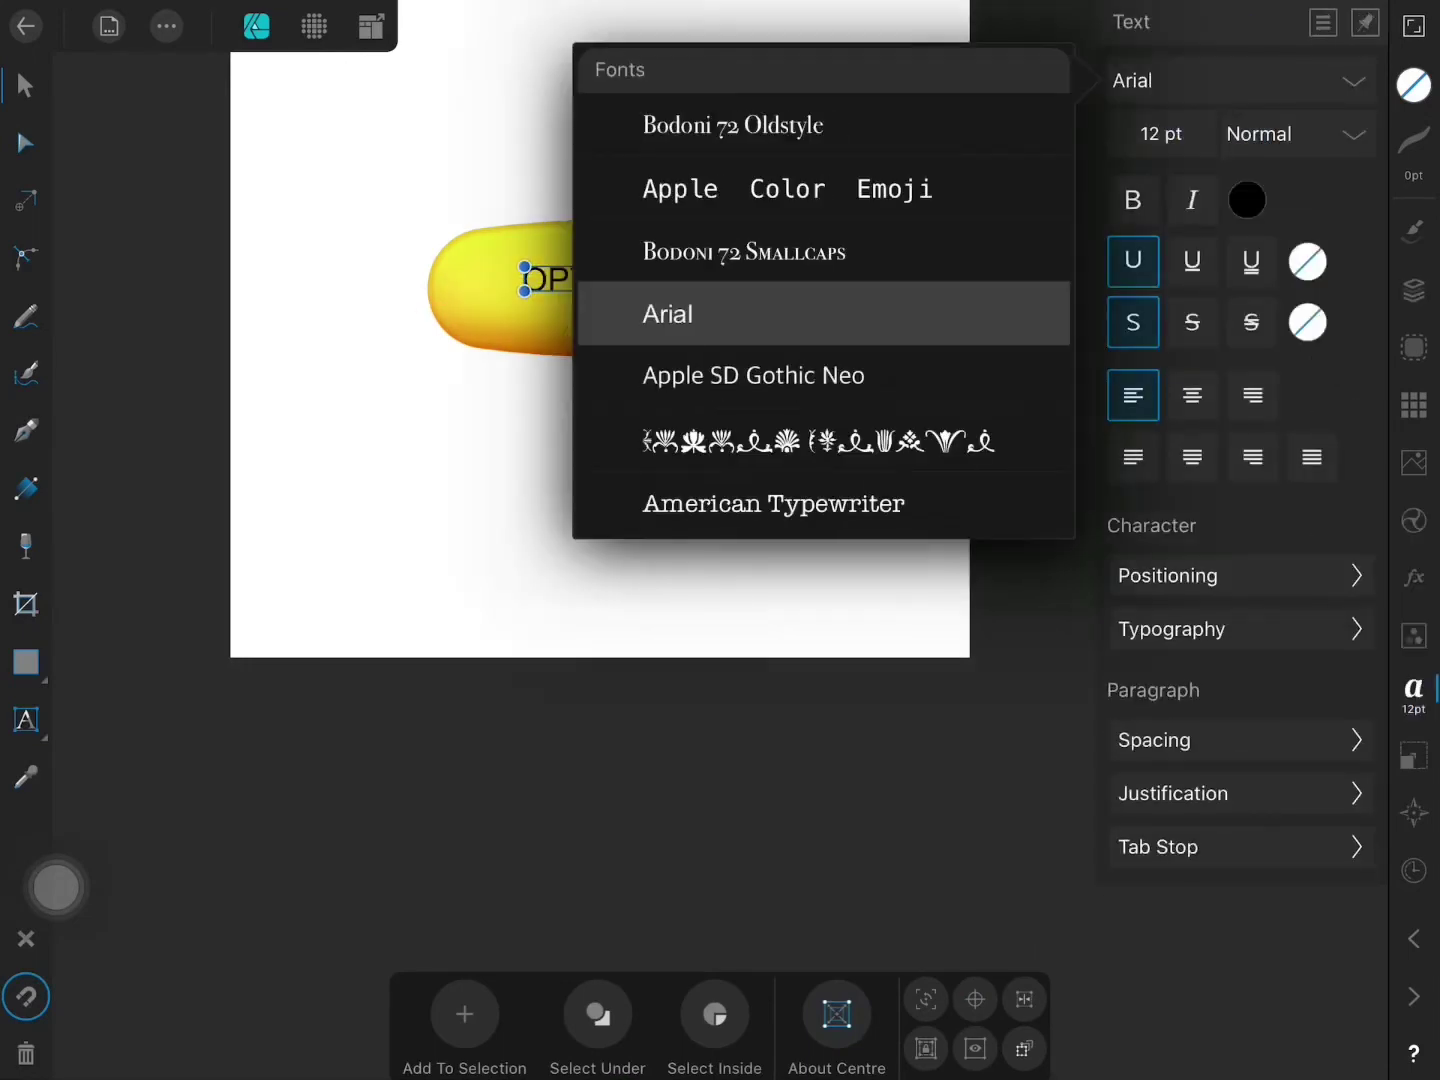
{"action": "scroll", "coordinate": [874, 296], "scroll_direction": "down", "scroll_amount": 2}
{"action": "scroll", "coordinate": [874, 296], "scroll_direction": "down", "scroll_amount": 3}
{"action": "scroll", "coordinate": [916, 241], "scroll_direction": "down", "scroll_amount": 3}
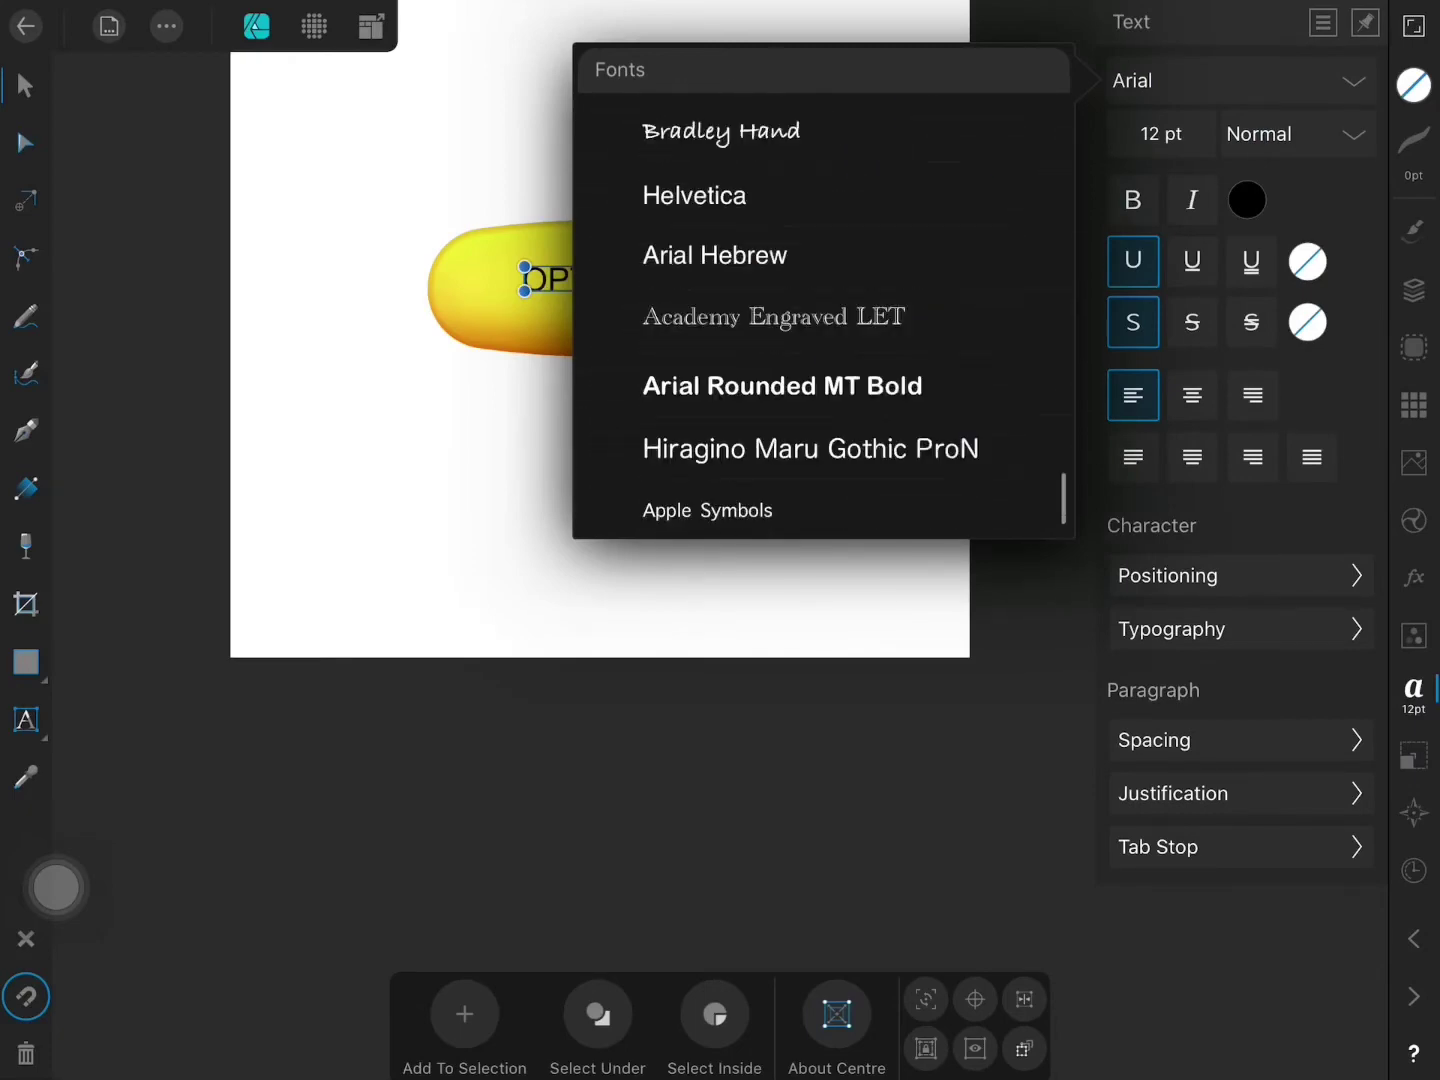
{"action": "scroll", "coordinate": [916, 386], "scroll_direction": "up", "scroll_amount": 5}
{"action": "scroll", "coordinate": [924, 321], "scroll_direction": "up", "scroll_amount": 2}
{"action": "scroll", "coordinate": [924, 321], "scroll_direction": "up", "scroll_amount": 3}
{"action": "scroll", "coordinate": [910, 328], "scroll_direction": "up", "scroll_amount": 5}
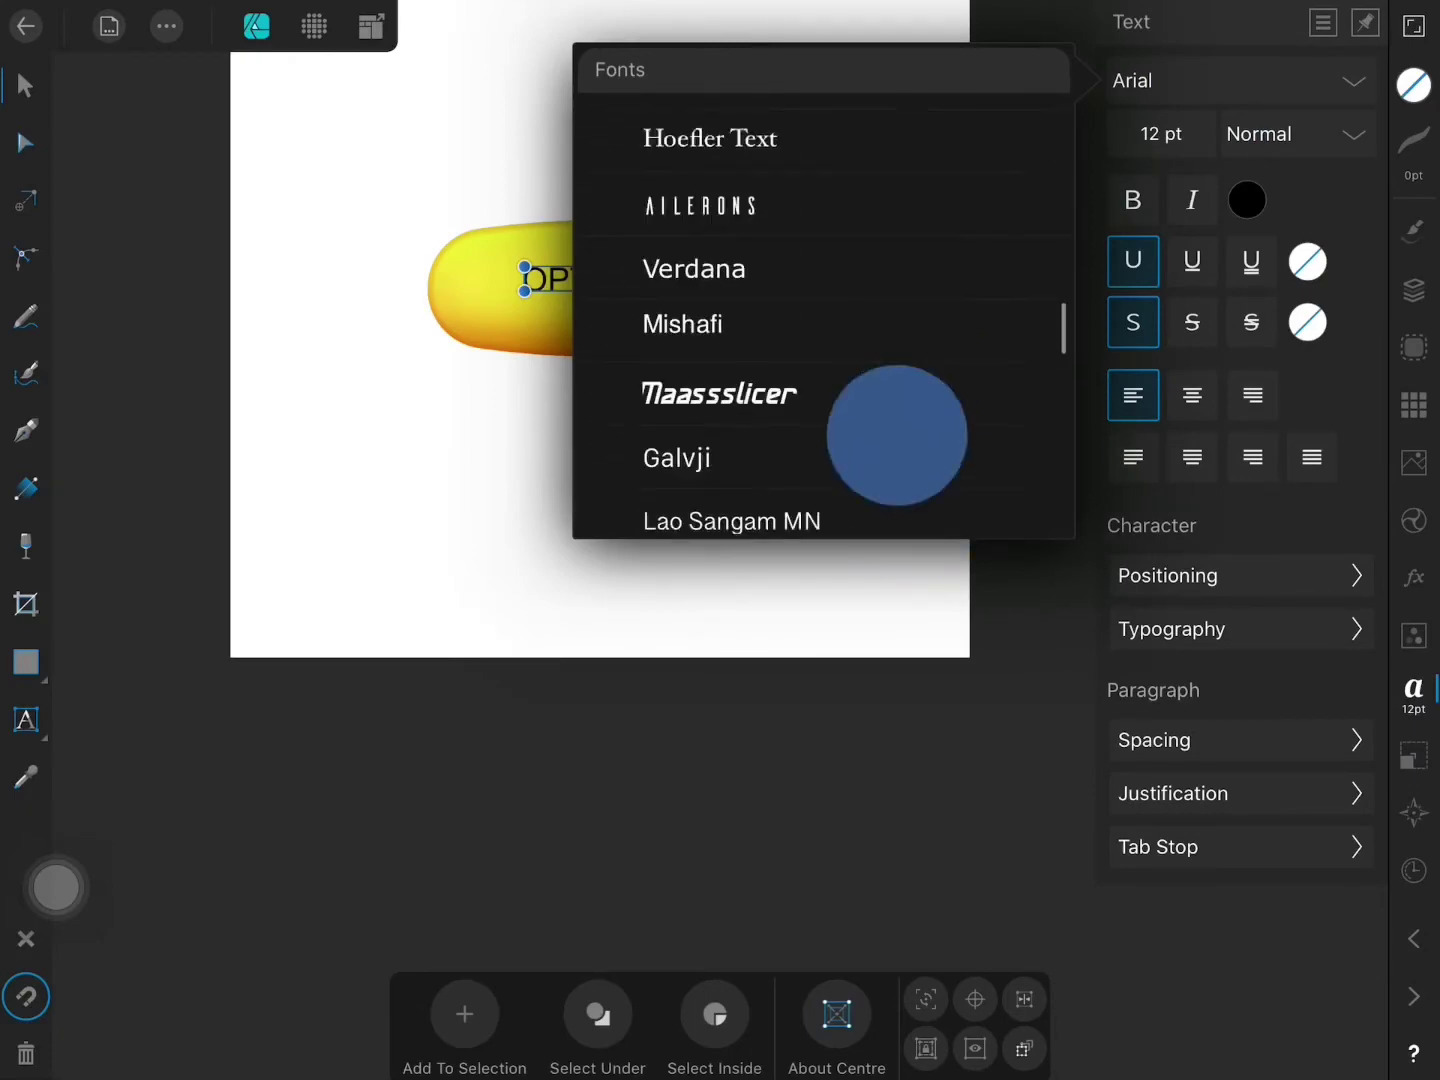
{"action": "scroll", "coordinate": [894, 437], "scroll_direction": "up", "scroll_amount": 5}
{"action": "scroll", "coordinate": [894, 514], "scroll_direction": "up", "scroll_amount": 3}
{"action": "left_click", "coordinate": [666, 369]}
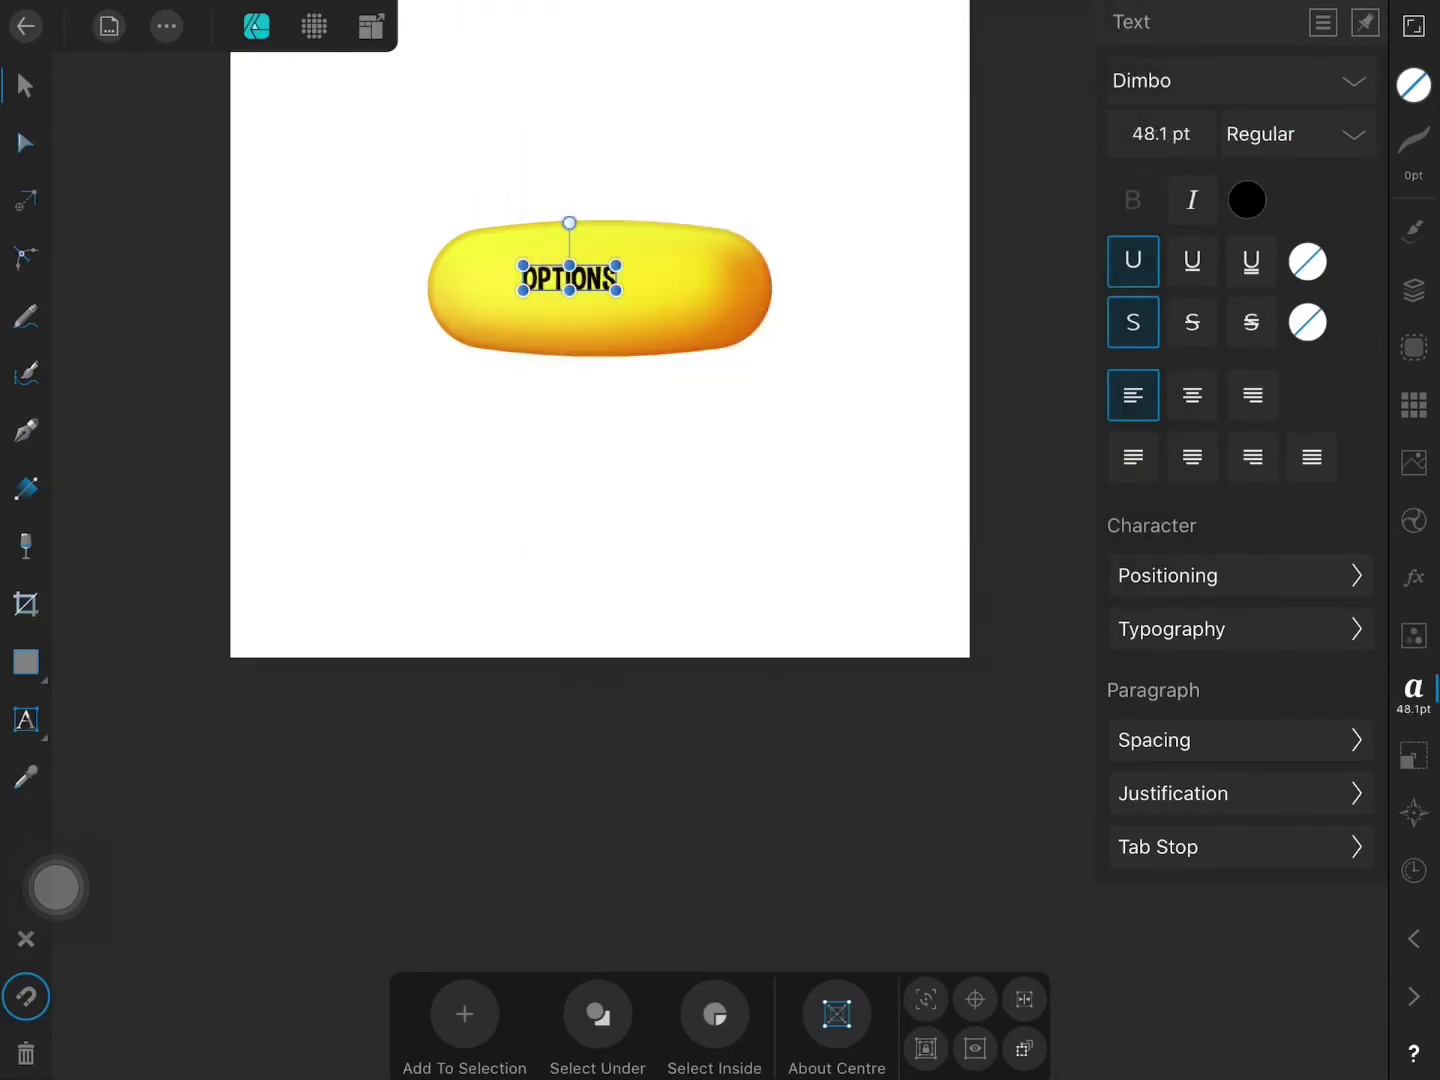
Step: Enlarge OPTIONS to about 48.1 pt and centre it on the pill
{"action": "left_click_drag", "start_coordinate": [620, 299], "coordinate": [687, 309]}
{"action": "scroll", "coordinate": [648, 479], "scroll_direction": "up", "scroll_amount": 3}
{"action": "scroll", "coordinate": [660, 470], "scroll_direction": "up", "scroll_amount": 2}
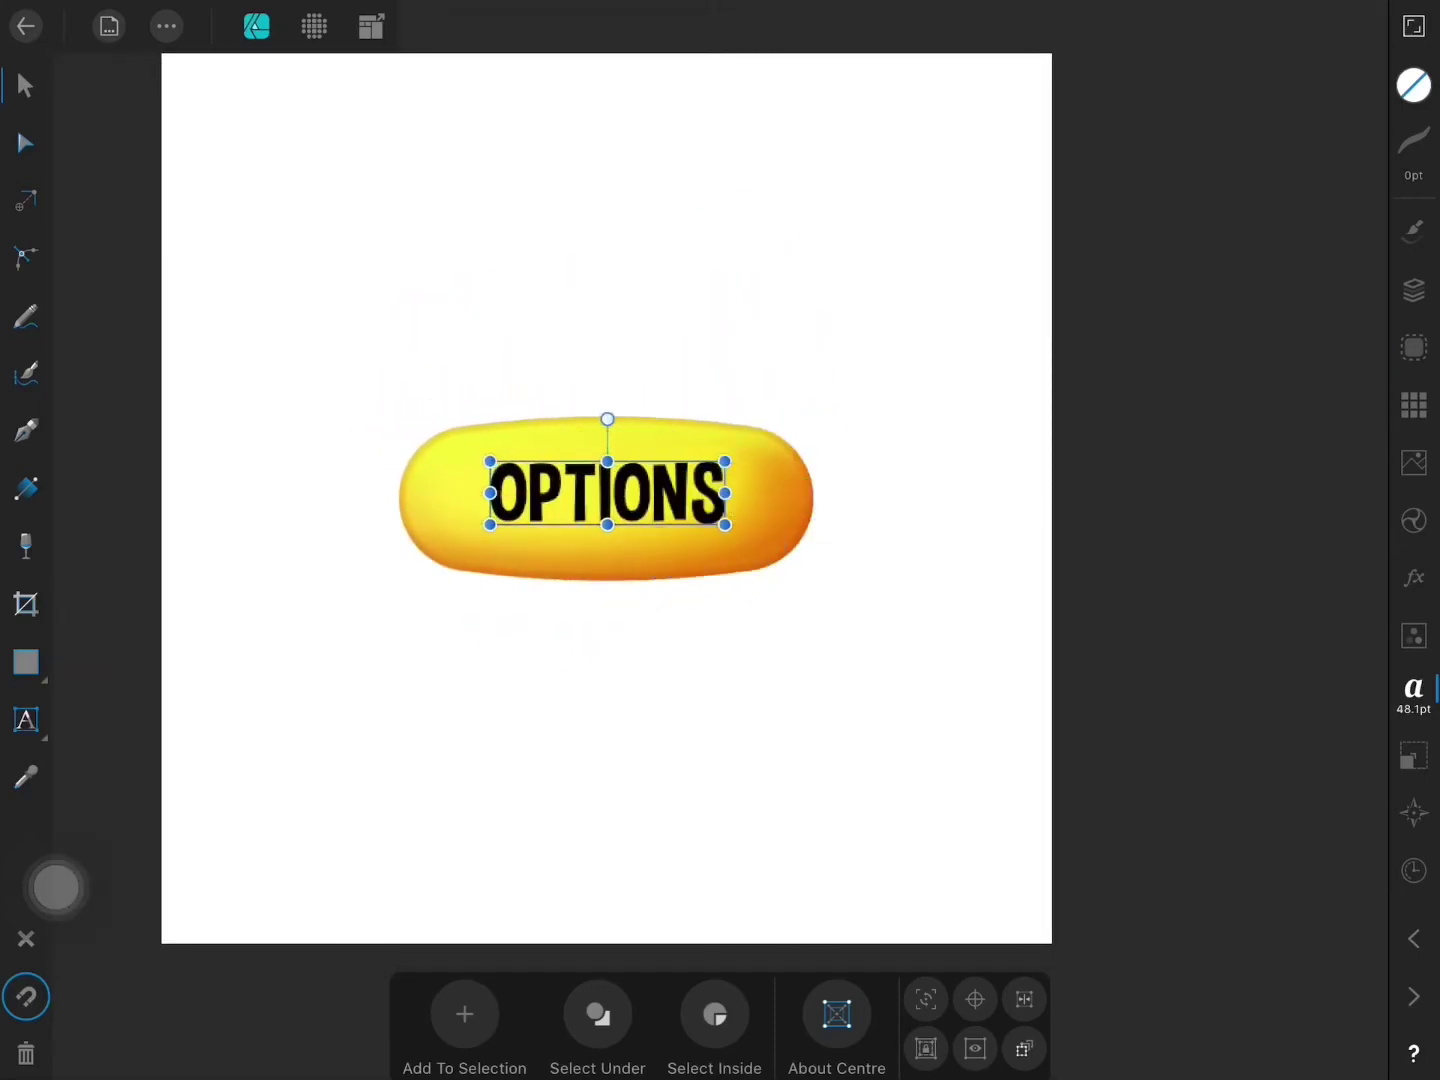
{"action": "left_click_drag", "start_coordinate": [655, 512], "coordinate": [659, 514]}
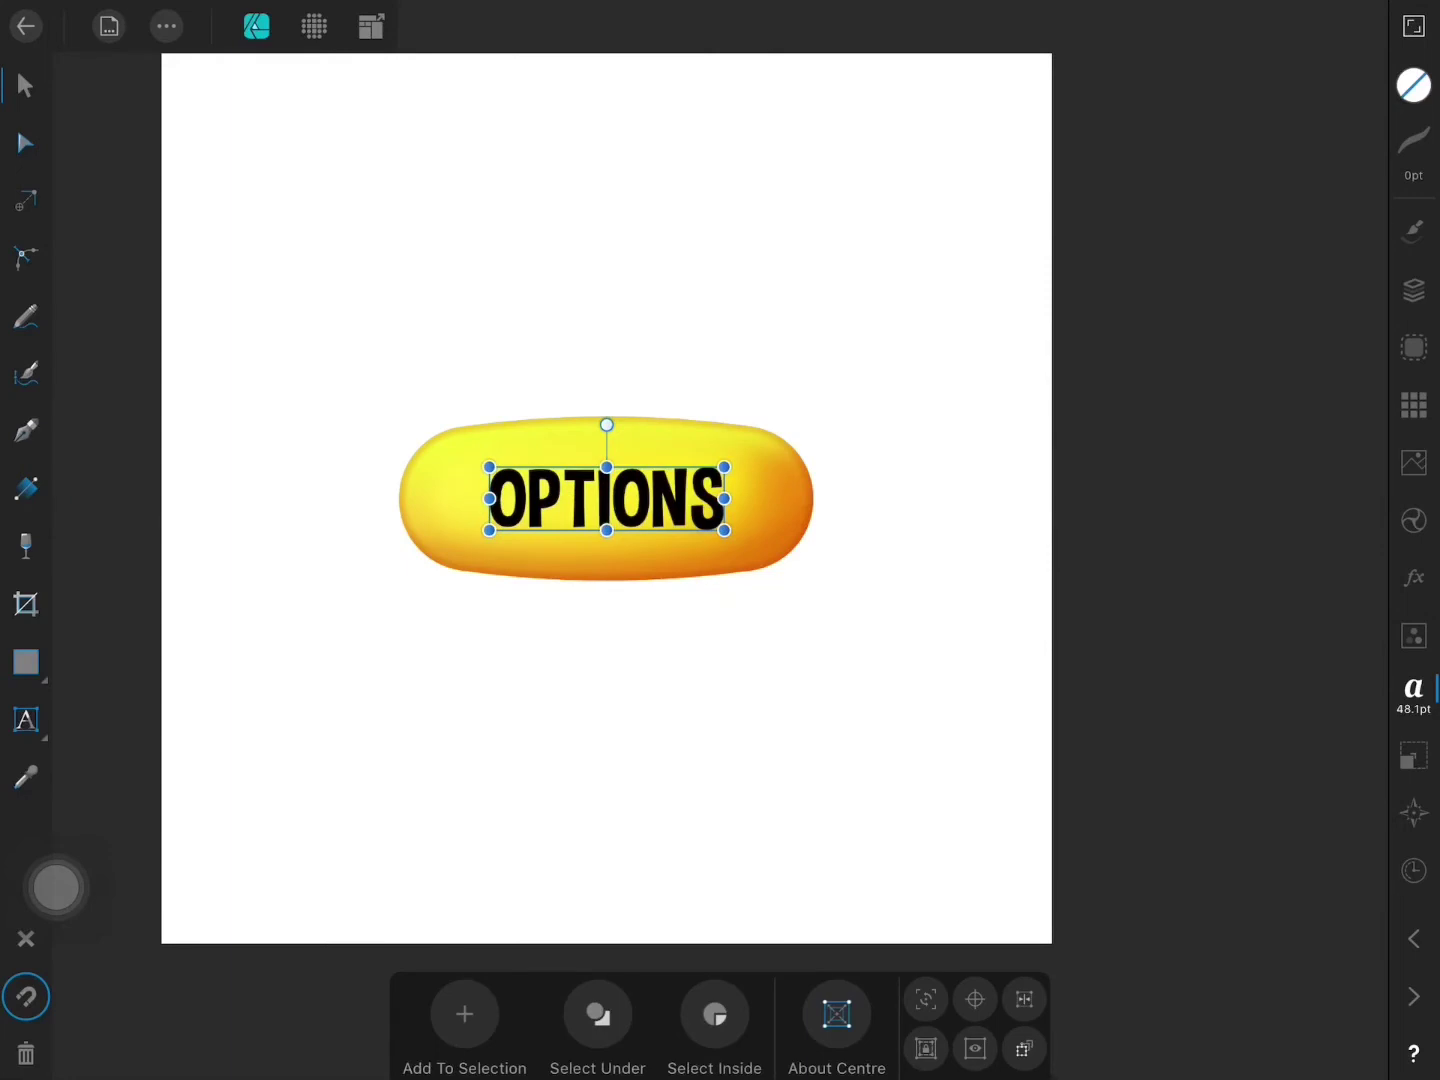
Step: Fill the OPTIONS text with a saturated blue
{"action": "left_click", "coordinate": [1413, 85]}
{"action": "left_click", "coordinate": [1145, 80]}
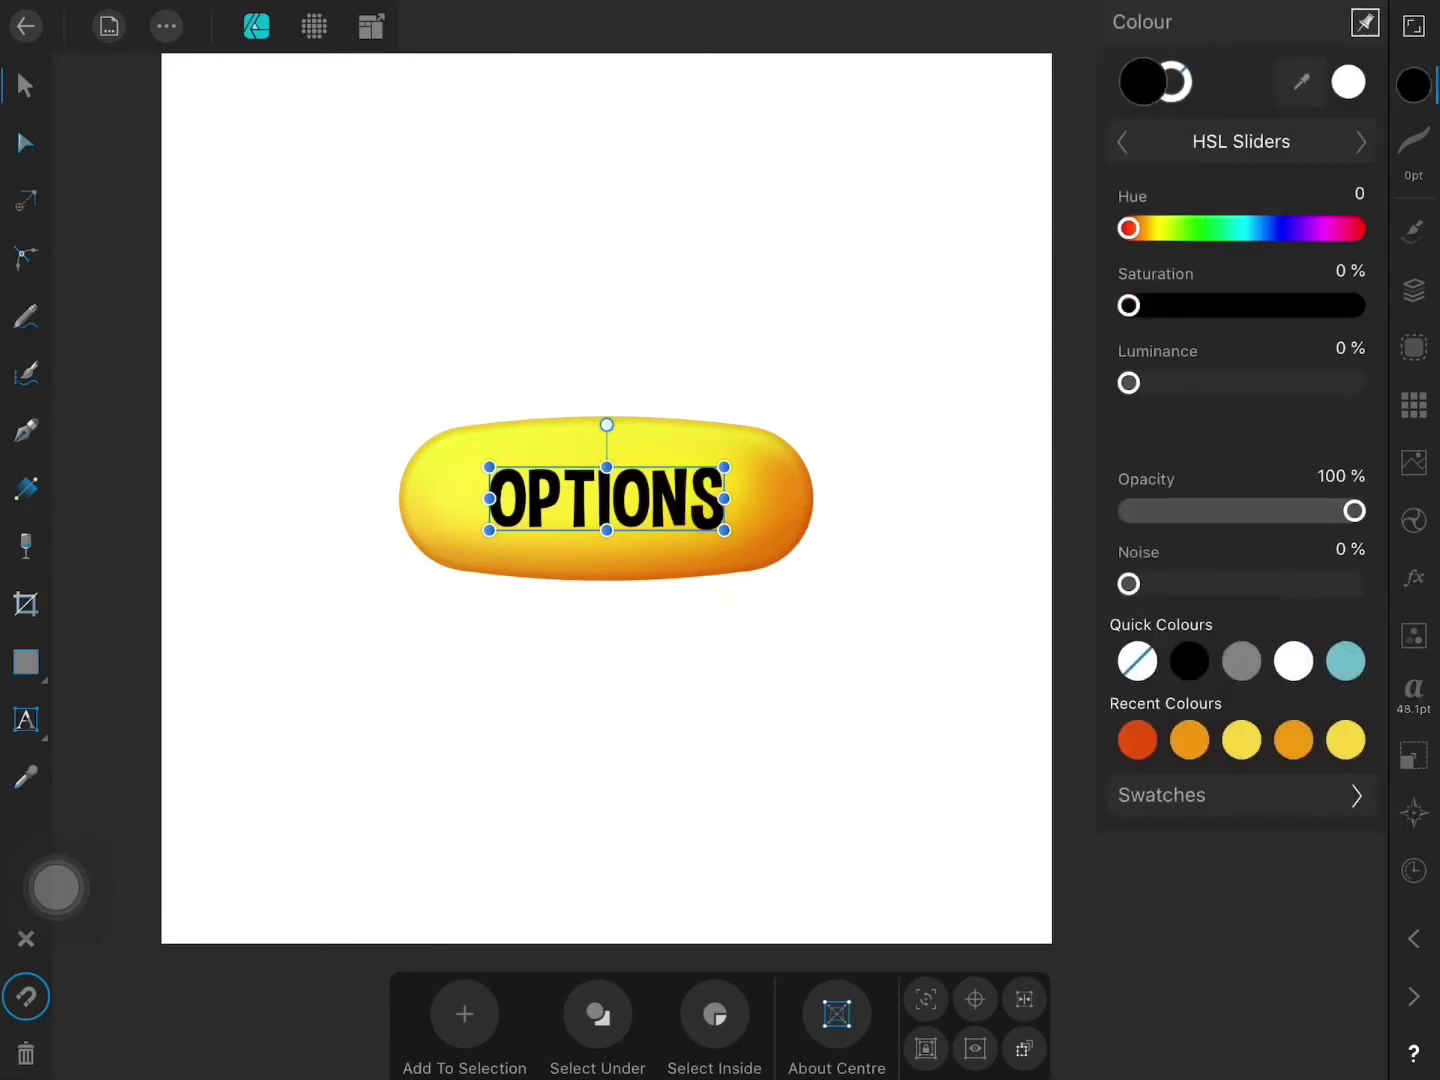
{"action": "left_click_drag", "start_coordinate": [1128, 228], "coordinate": [1262, 228]}
{"action": "left_click_drag", "start_coordinate": [1128, 305], "coordinate": [1262, 305]}
{"action": "left_click_drag", "start_coordinate": [1128, 383], "coordinate": [1232, 383]}
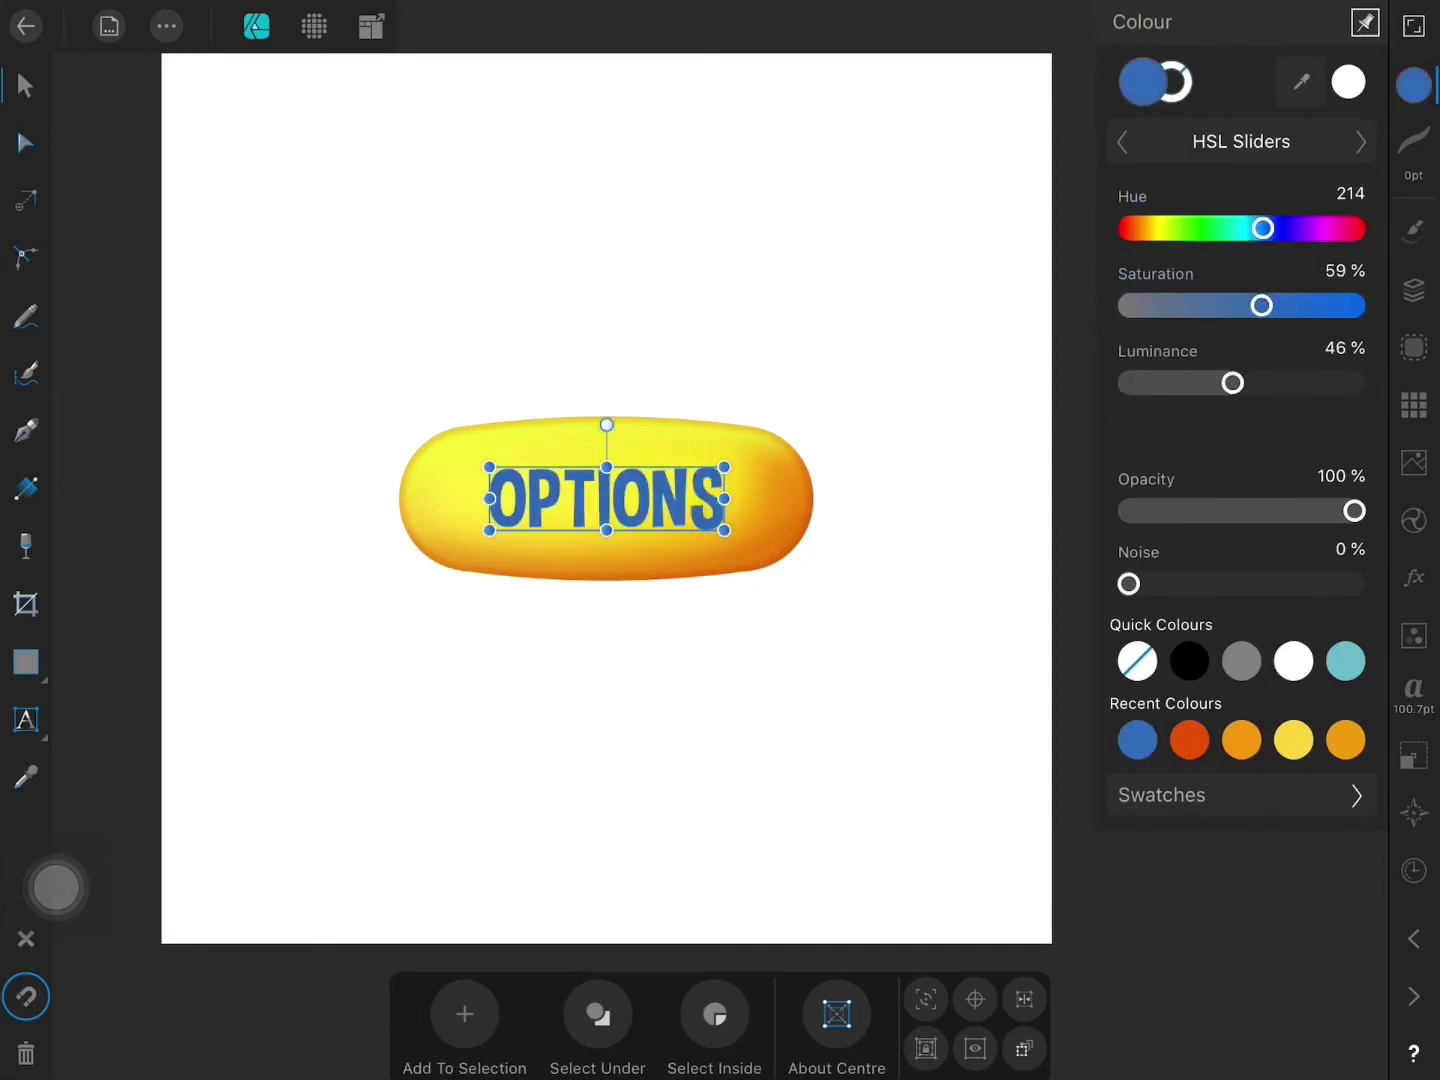
{"action": "left_click_drag", "start_coordinate": [1261, 305], "coordinate": [1338, 306]}
{"action": "left_click_drag", "start_coordinate": [1232, 383], "coordinate": [1256, 383]}
Step: Give the text a darker blue outline around hue 205 and 41% luminance
{"action": "left_click", "coordinate": [1414, 290]}
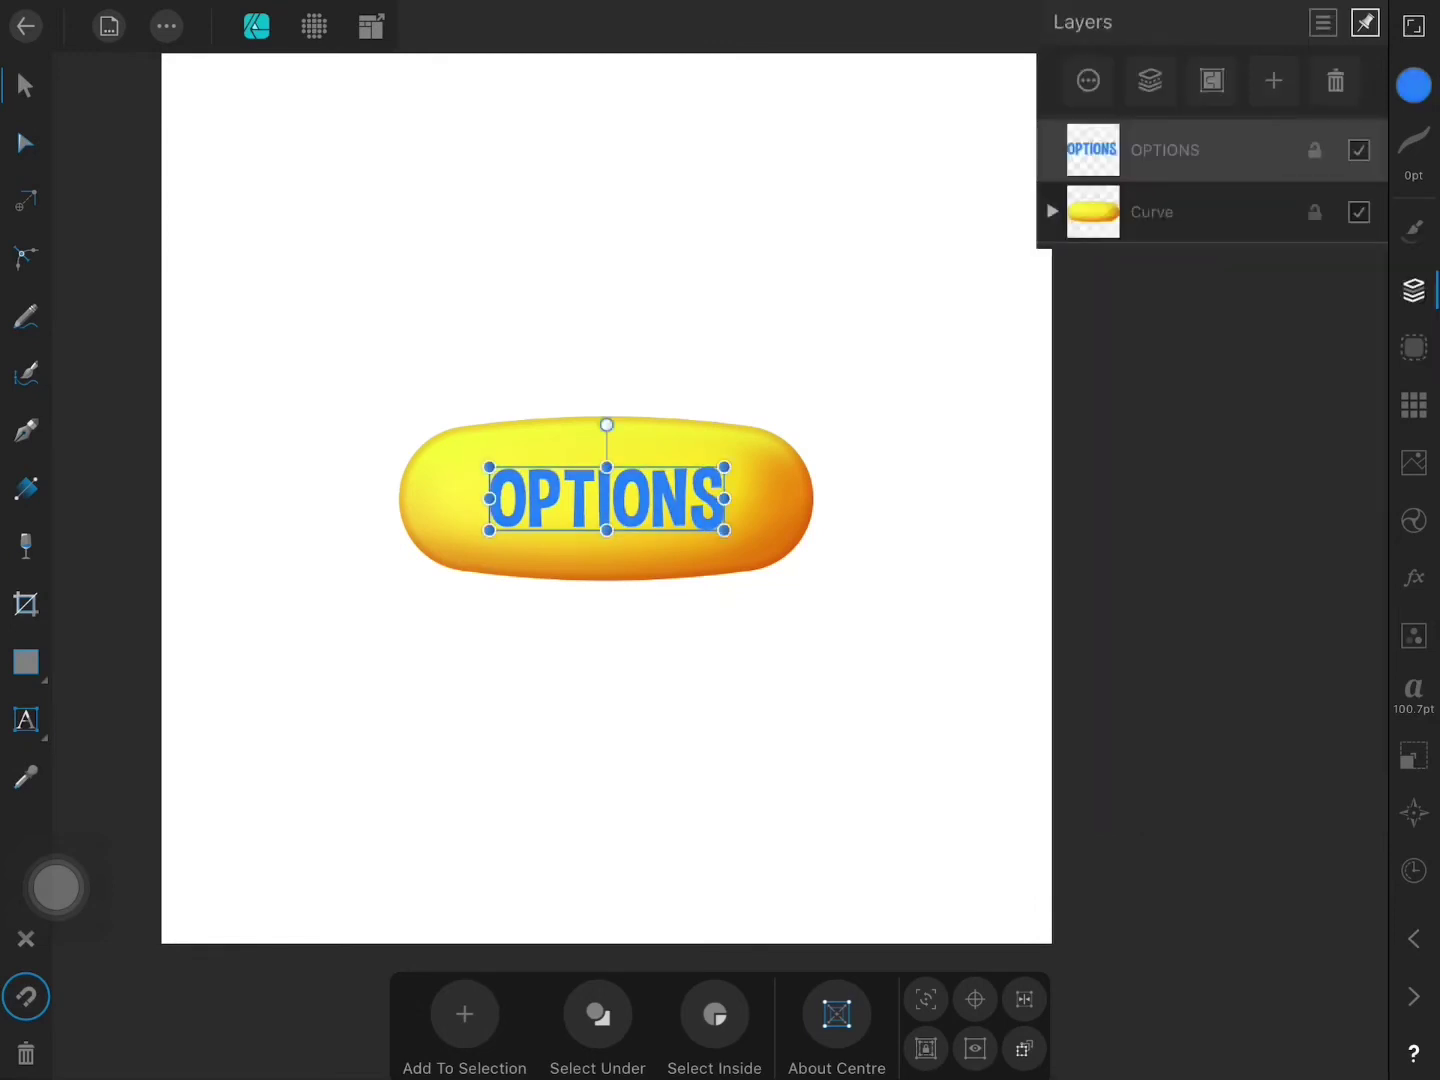
{"action": "left_click", "coordinate": [1414, 85]}
{"action": "left_click", "coordinate": [1174, 82]}
{"action": "left_click", "coordinate": [1137, 740]}
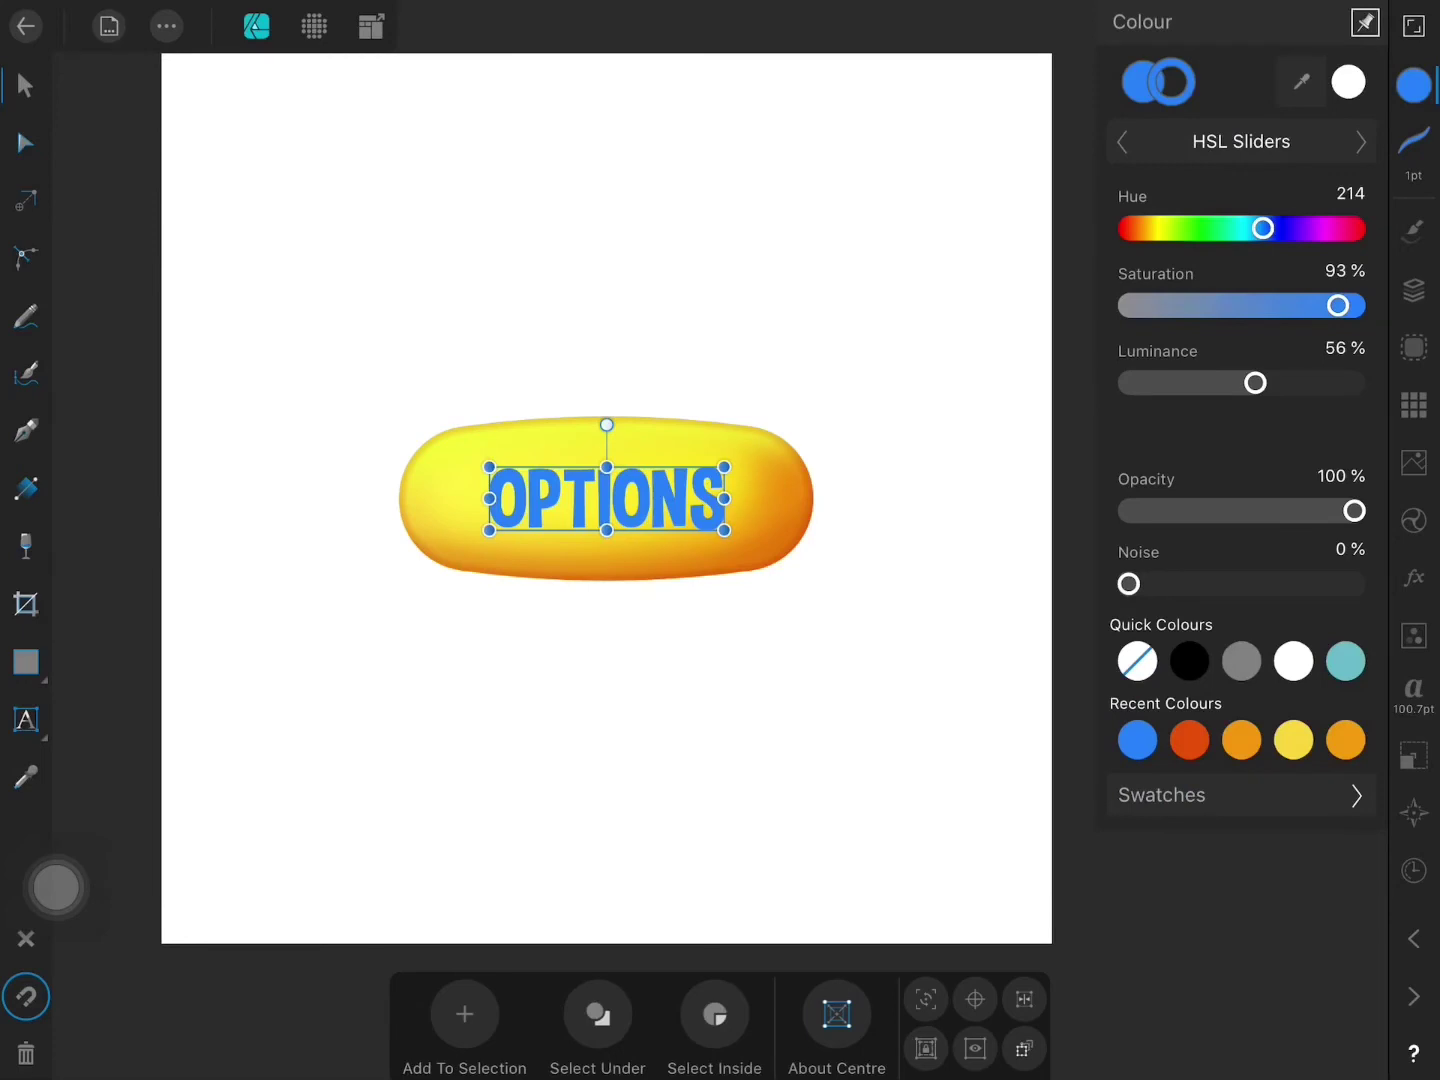
{"action": "left_click_drag", "start_coordinate": [1263, 228], "coordinate": [1257, 228]}
{"action": "left_click_drag", "start_coordinate": [1338, 305], "coordinate": [1307, 305]}
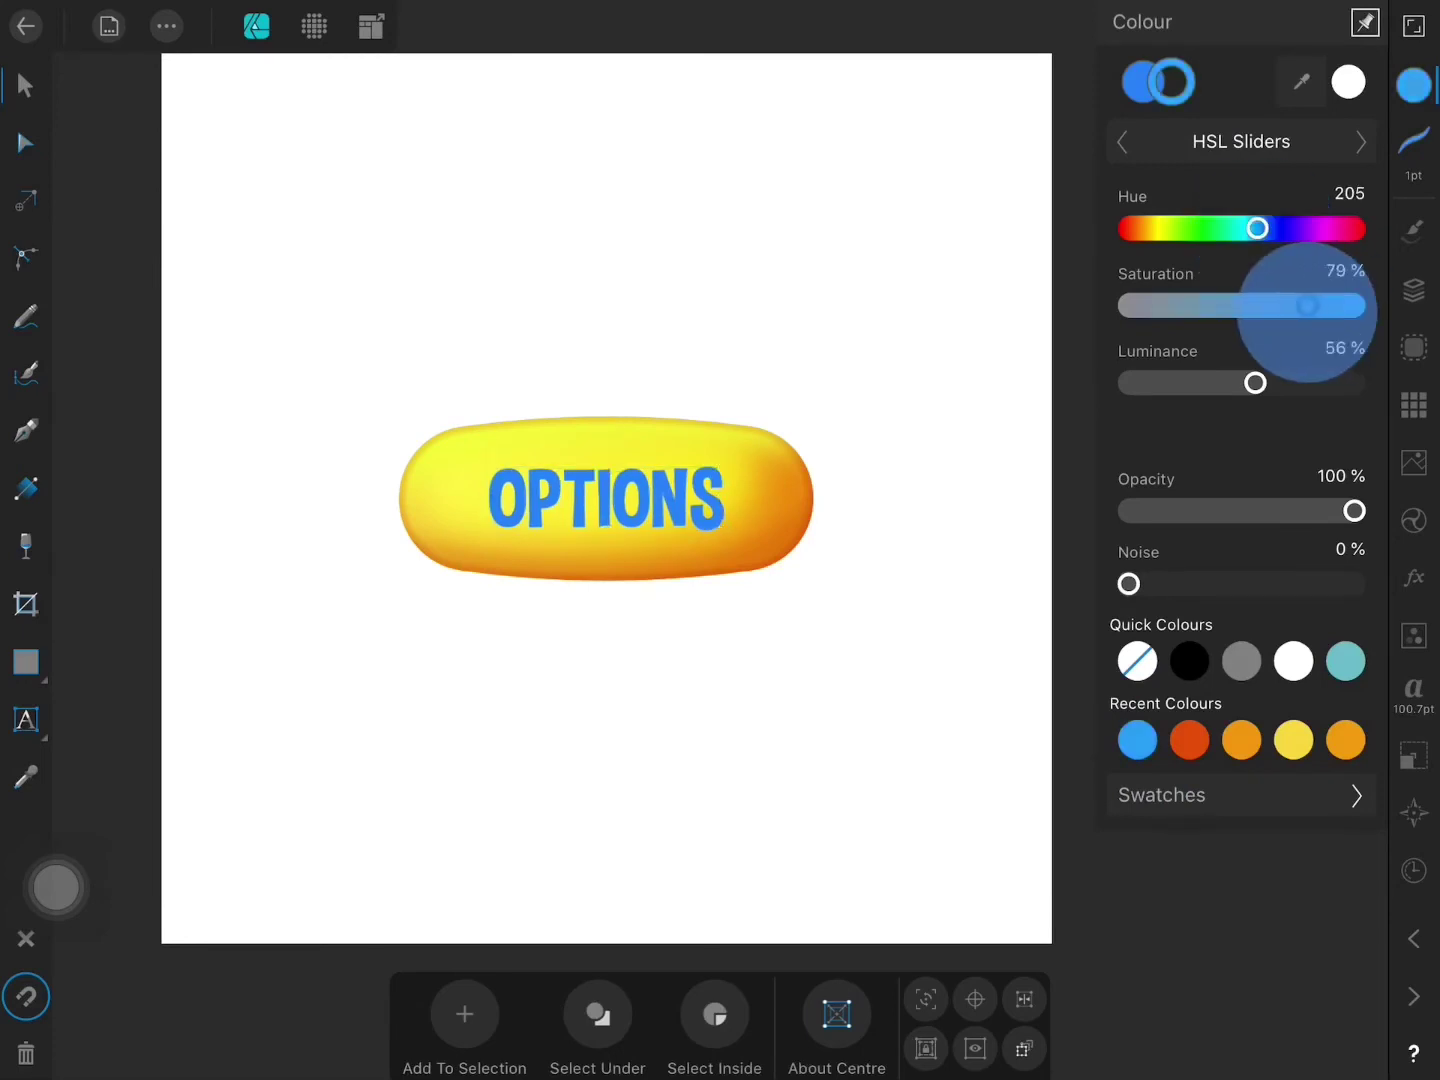
{"action": "left_click_drag", "start_coordinate": [1255, 383], "coordinate": [1220, 383]}
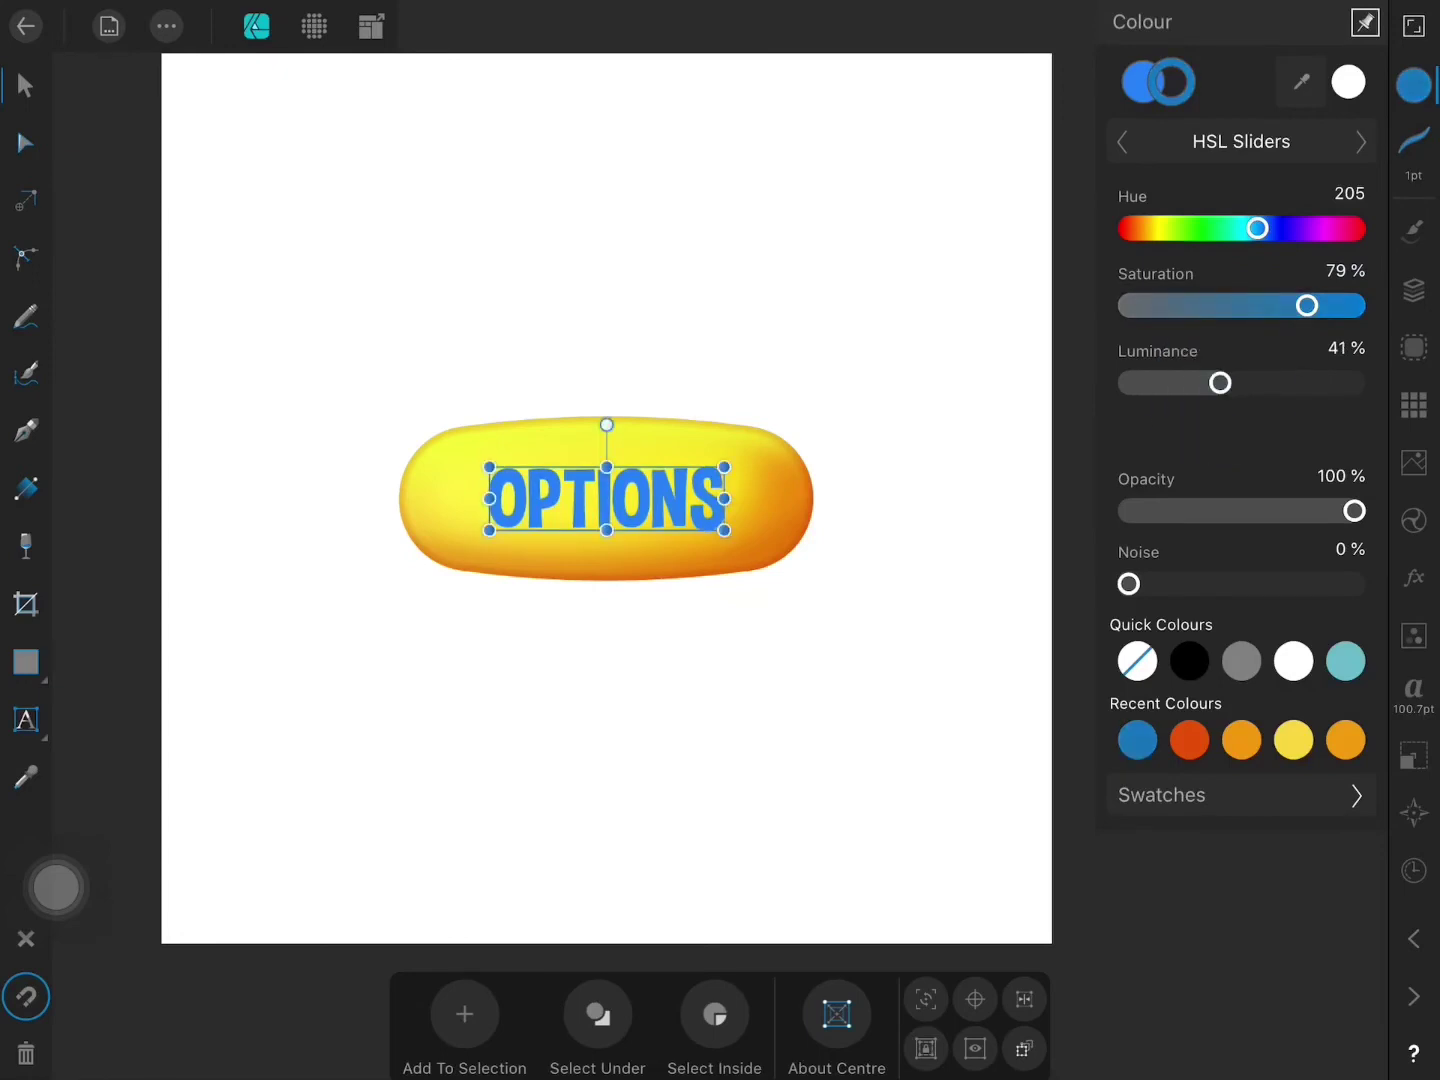
Step: Set the text outline width to 3.2 pt
{"action": "left_click", "coordinate": [1413, 140]}
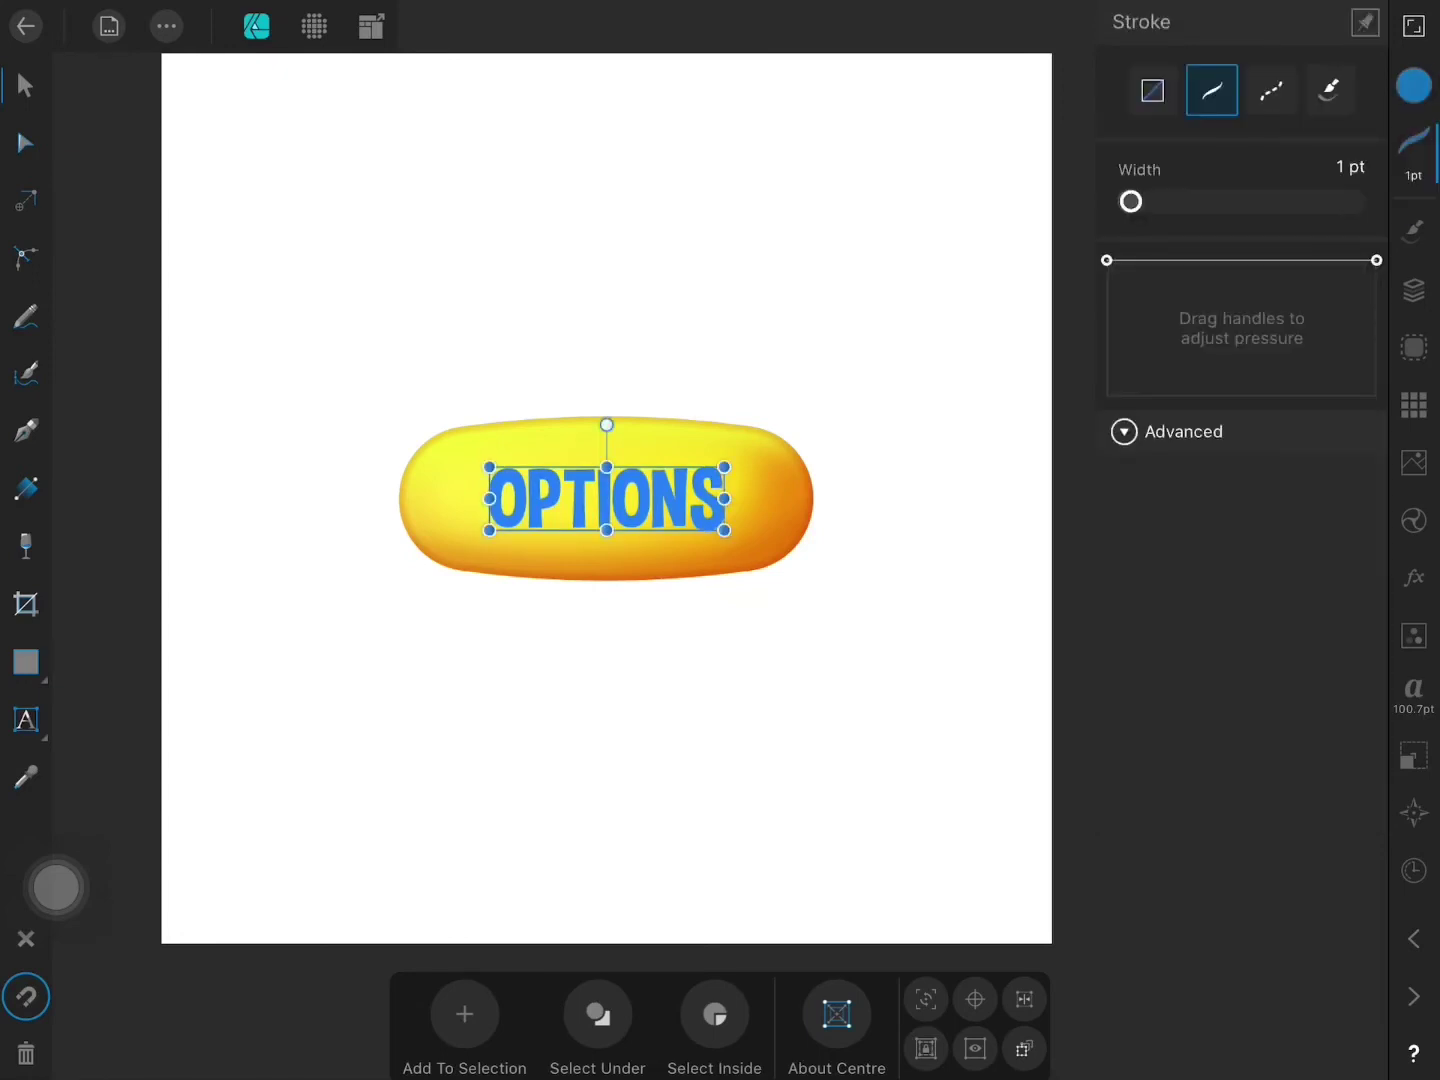
{"action": "left_click_drag", "start_coordinate": [1130, 201], "coordinate": [1136, 201]}
{"action": "left_click", "coordinate": [1413, 140]}
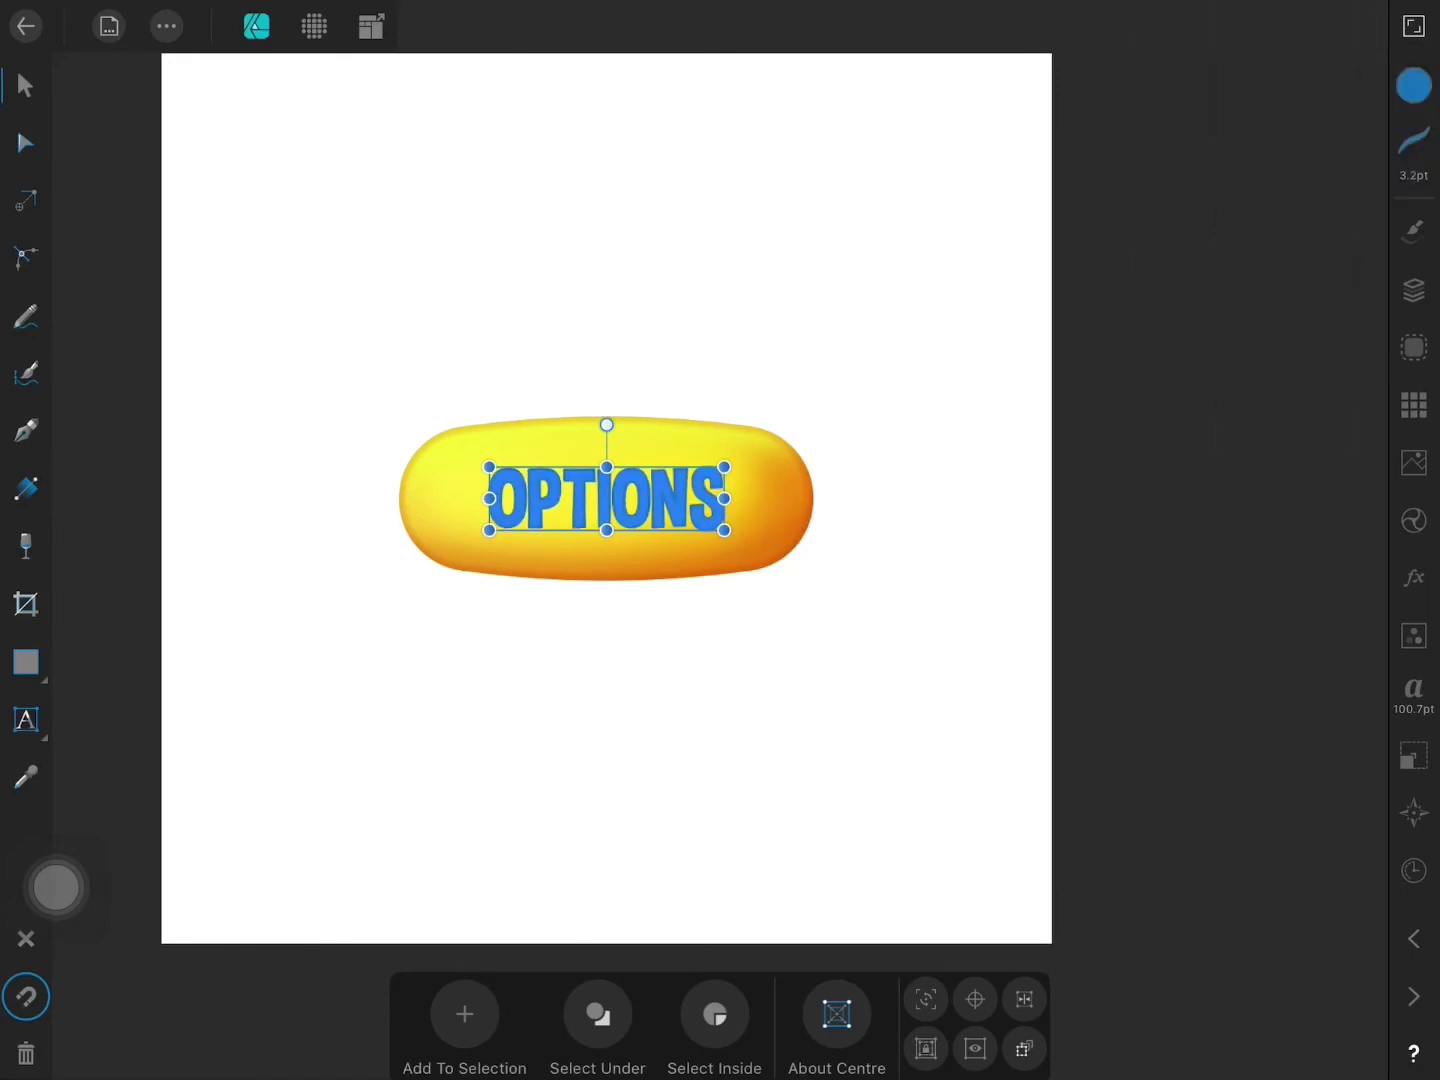
{"action": "left_click", "coordinate": [1413, 140]}
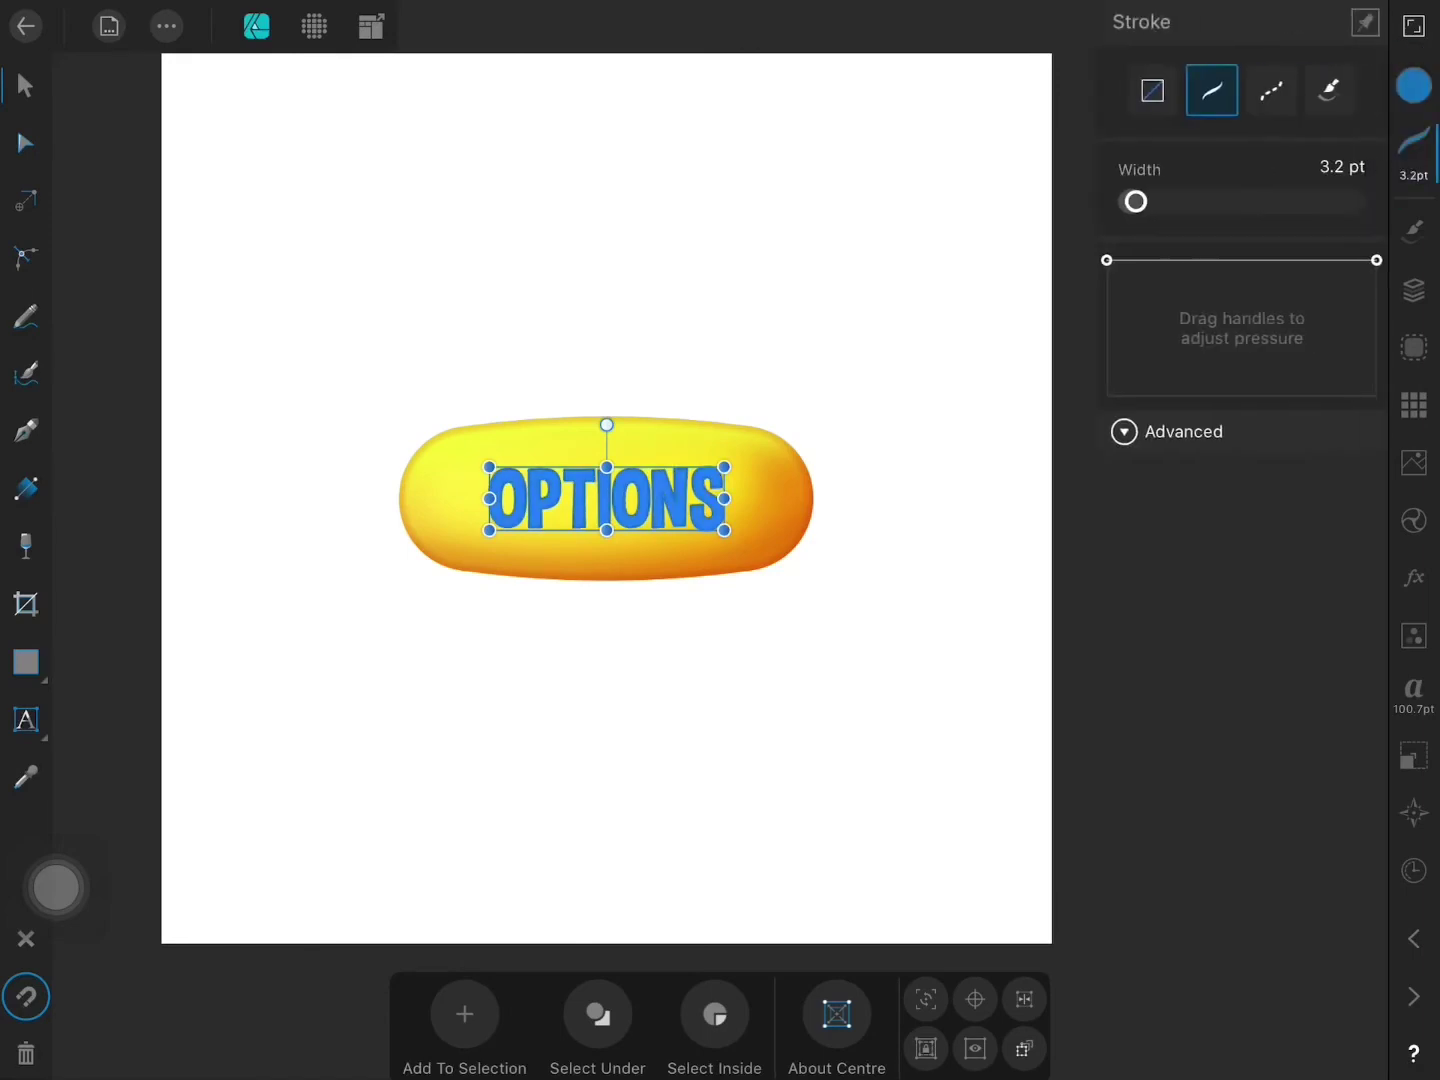
{"action": "left_click", "coordinate": [1413, 577]}
{"action": "left_click", "coordinate": [1413, 690]}
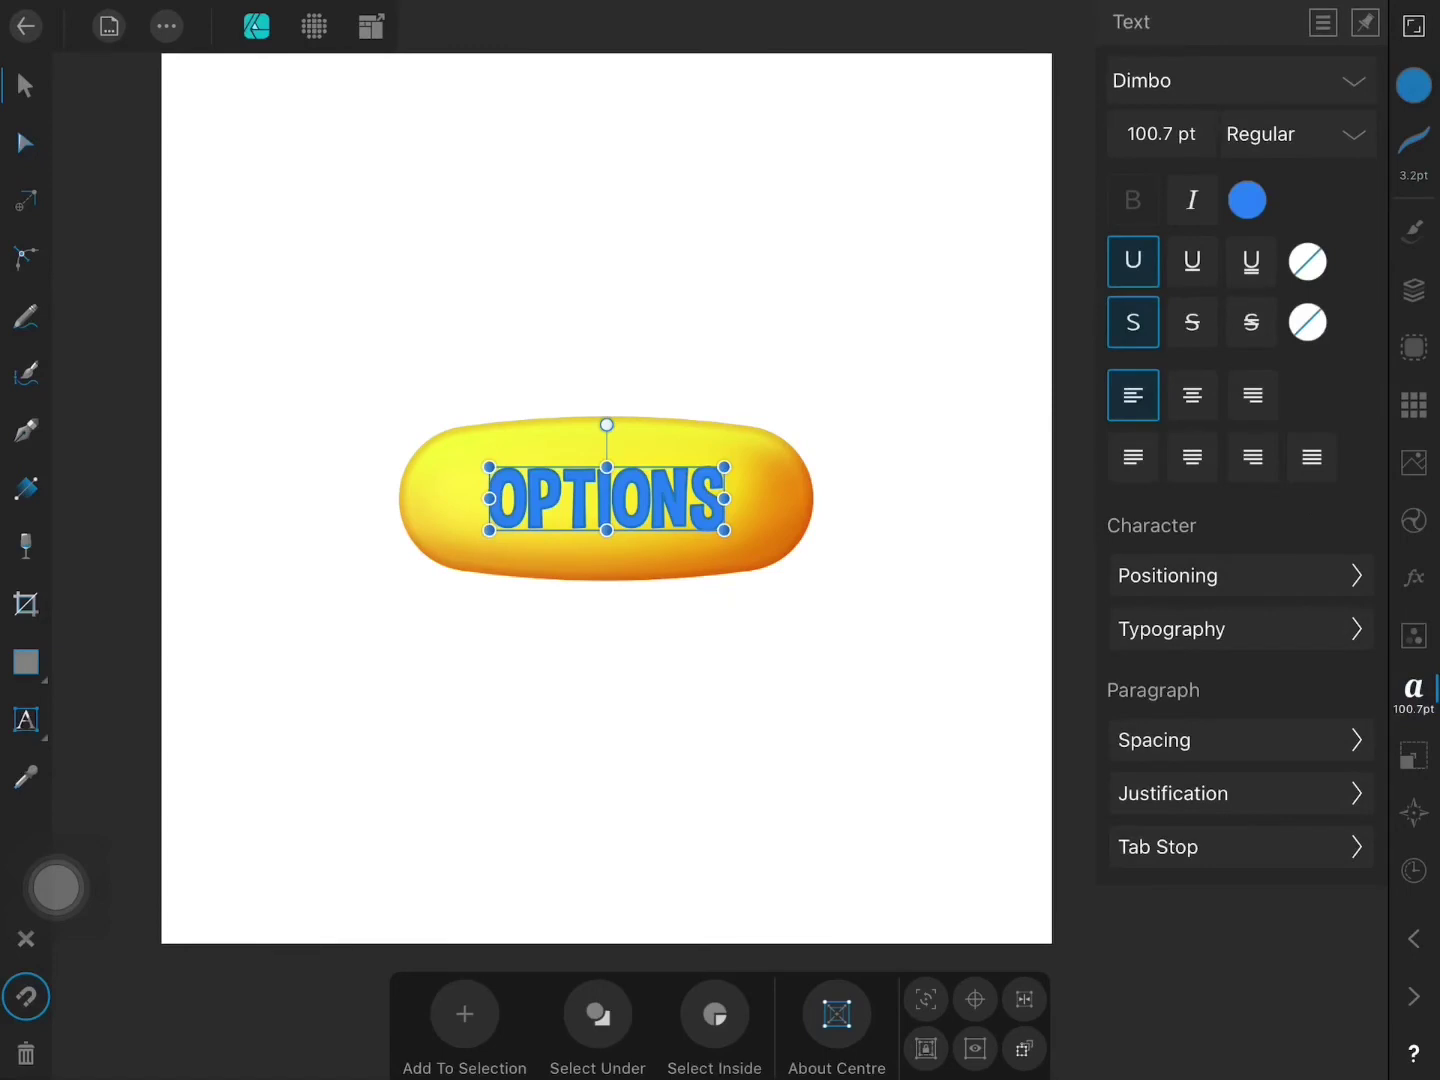
Step: Set the OPTIONS letter tracking to 16 and recentre the word on the pill
{"action": "left_click", "coordinate": [1167, 575]}
{"action": "left_click_drag", "start_coordinate": [1167, 235], "coordinate": [1164, 148]}
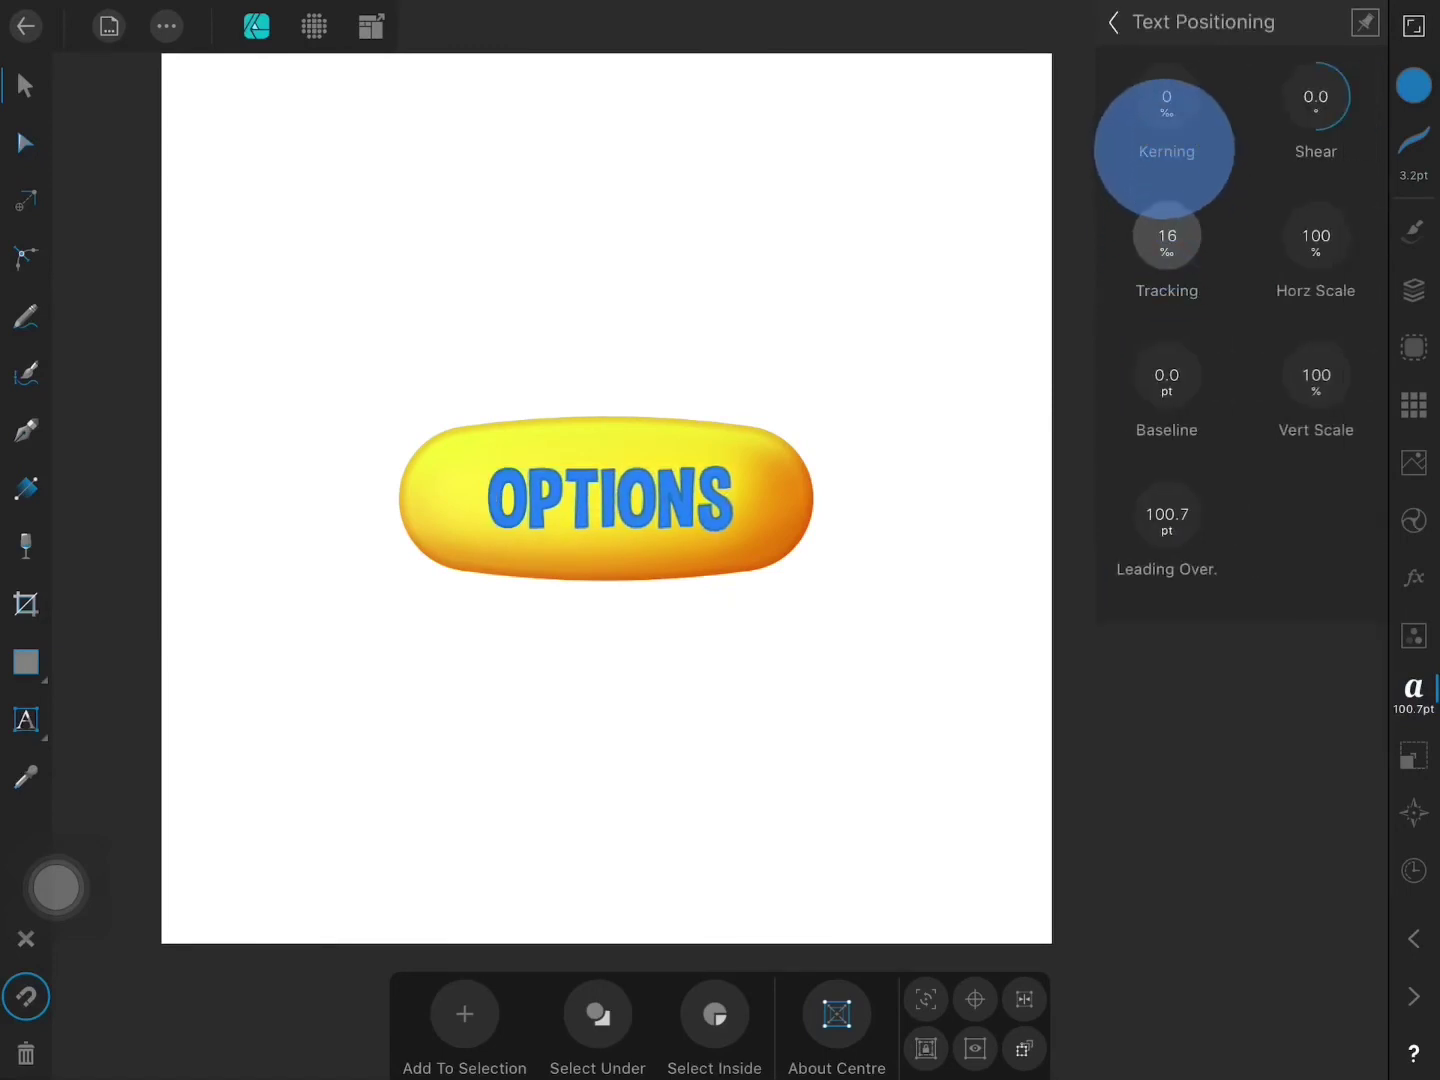
{"action": "left_click", "coordinate": [25, 85]}
{"action": "left_click_drag", "start_coordinate": [660, 482], "coordinate": [645, 520]}
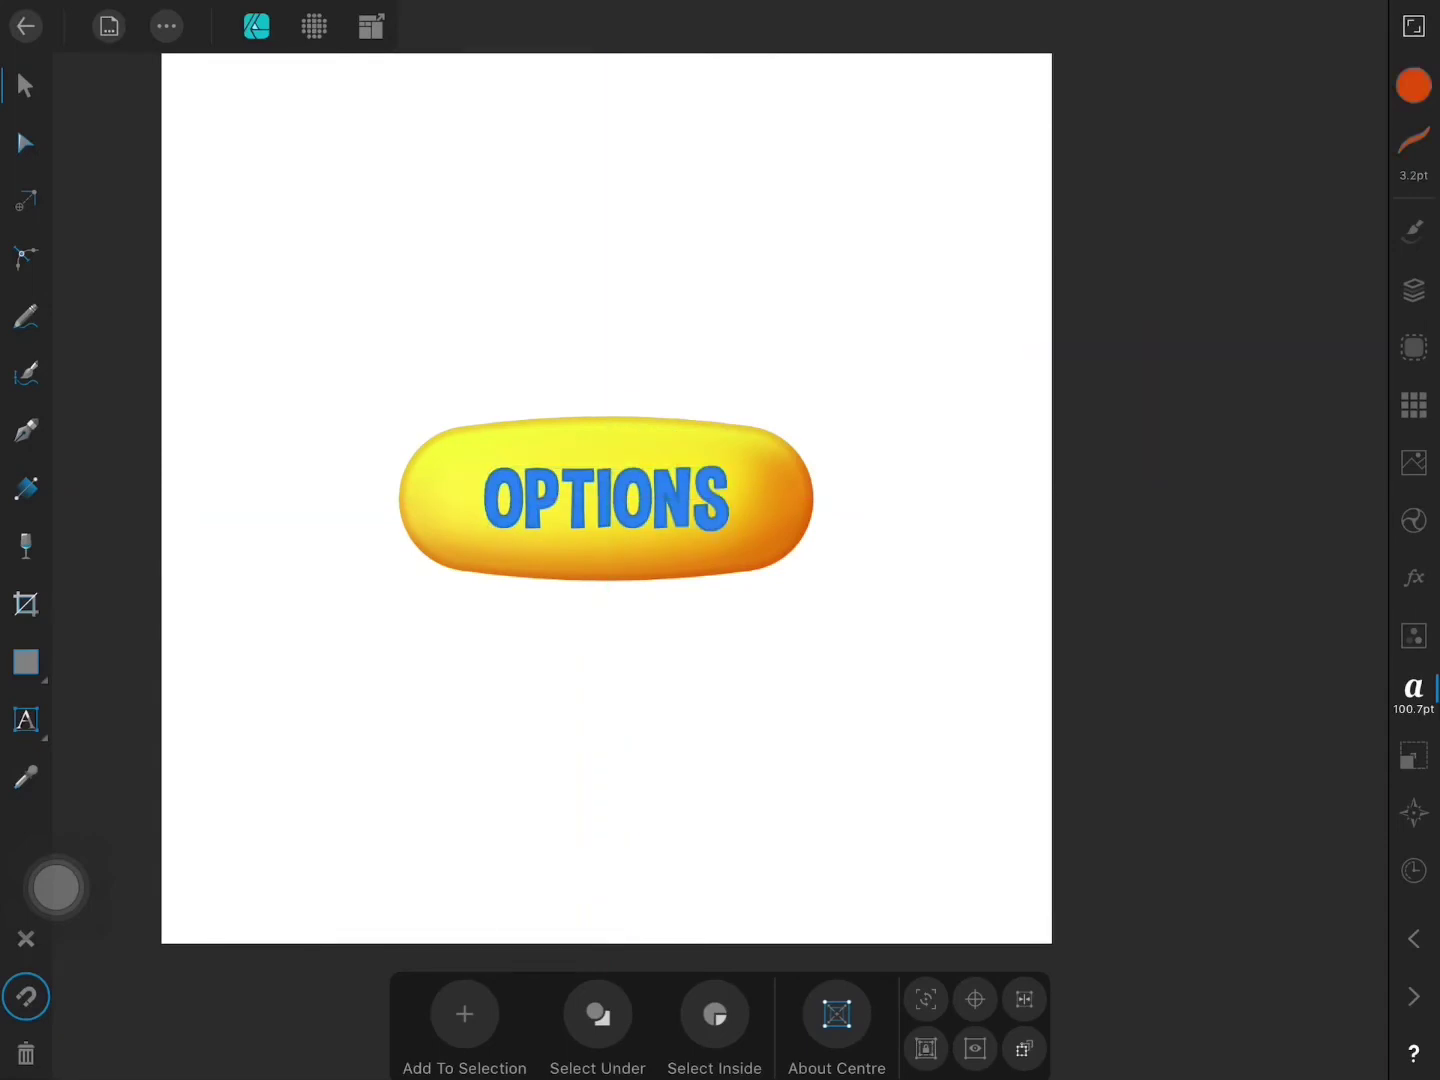
Step: Move the OPTIONS layer into the Curve group, just above the bottom Curve layer
{"action": "left_click", "coordinate": [1413, 290]}
{"action": "left_click", "coordinate": [1051, 209]}
{"action": "mouse_move", "coordinate": [1170, 151]}
{"action": "left_mouse_down"}
{"action": "mouse_move", "coordinate": [1192, 200]}
{"action": "mouse_move", "coordinate": [1200, 350]}
{"action": "left_mouse_up"}
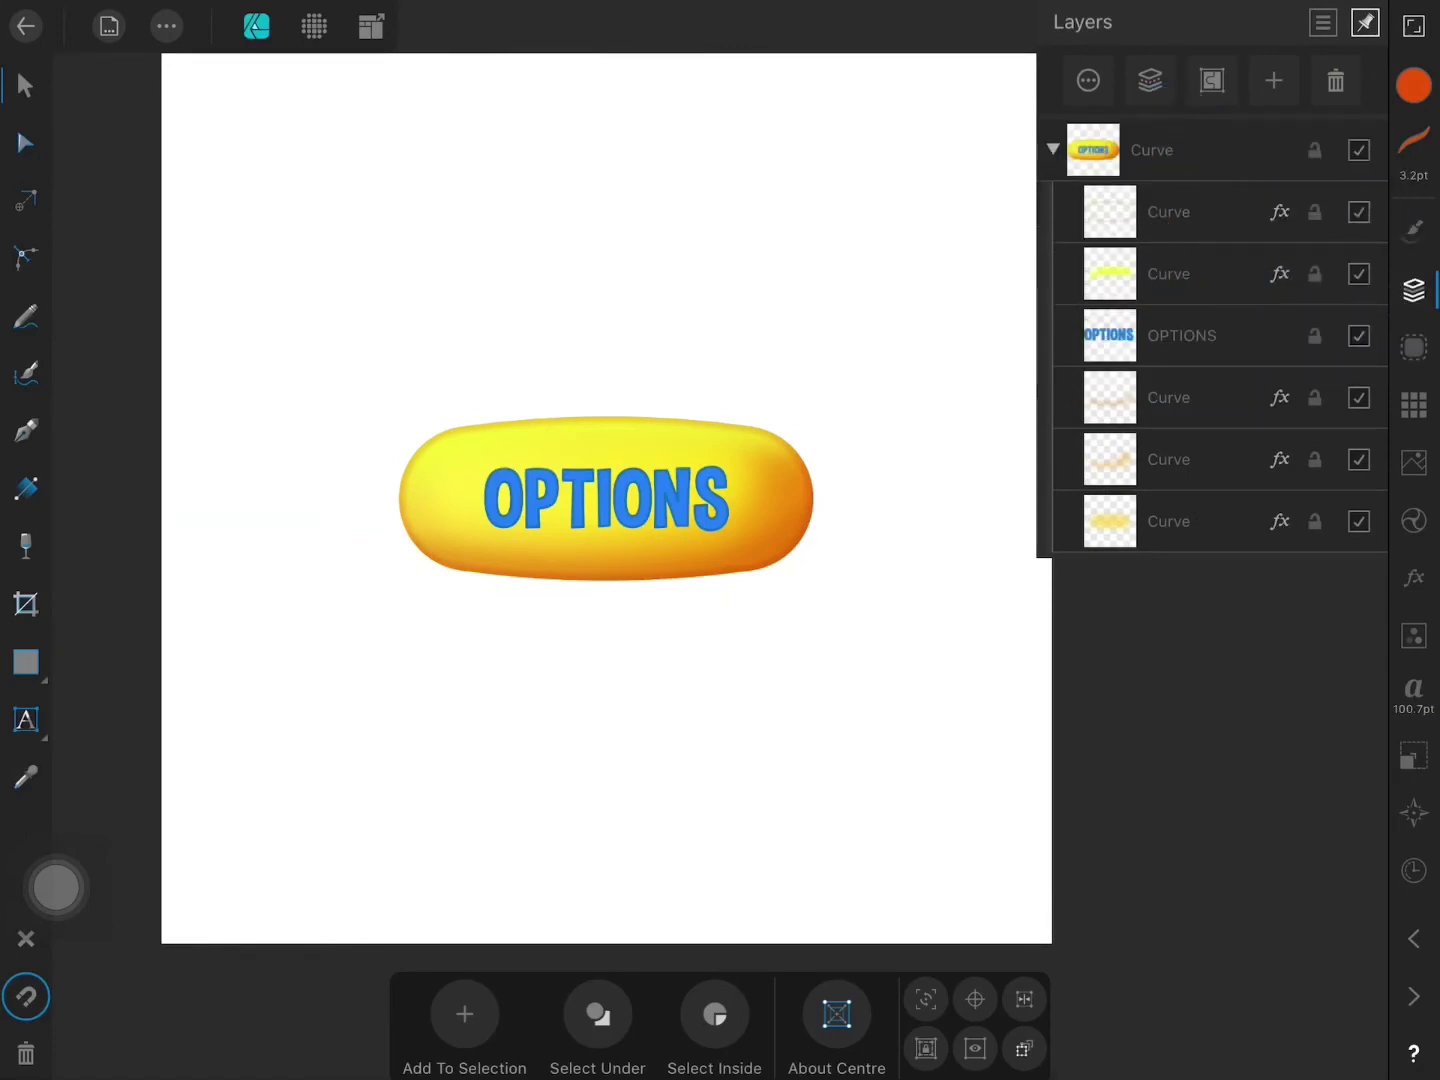
{"action": "left_click", "coordinate": [1178, 330]}
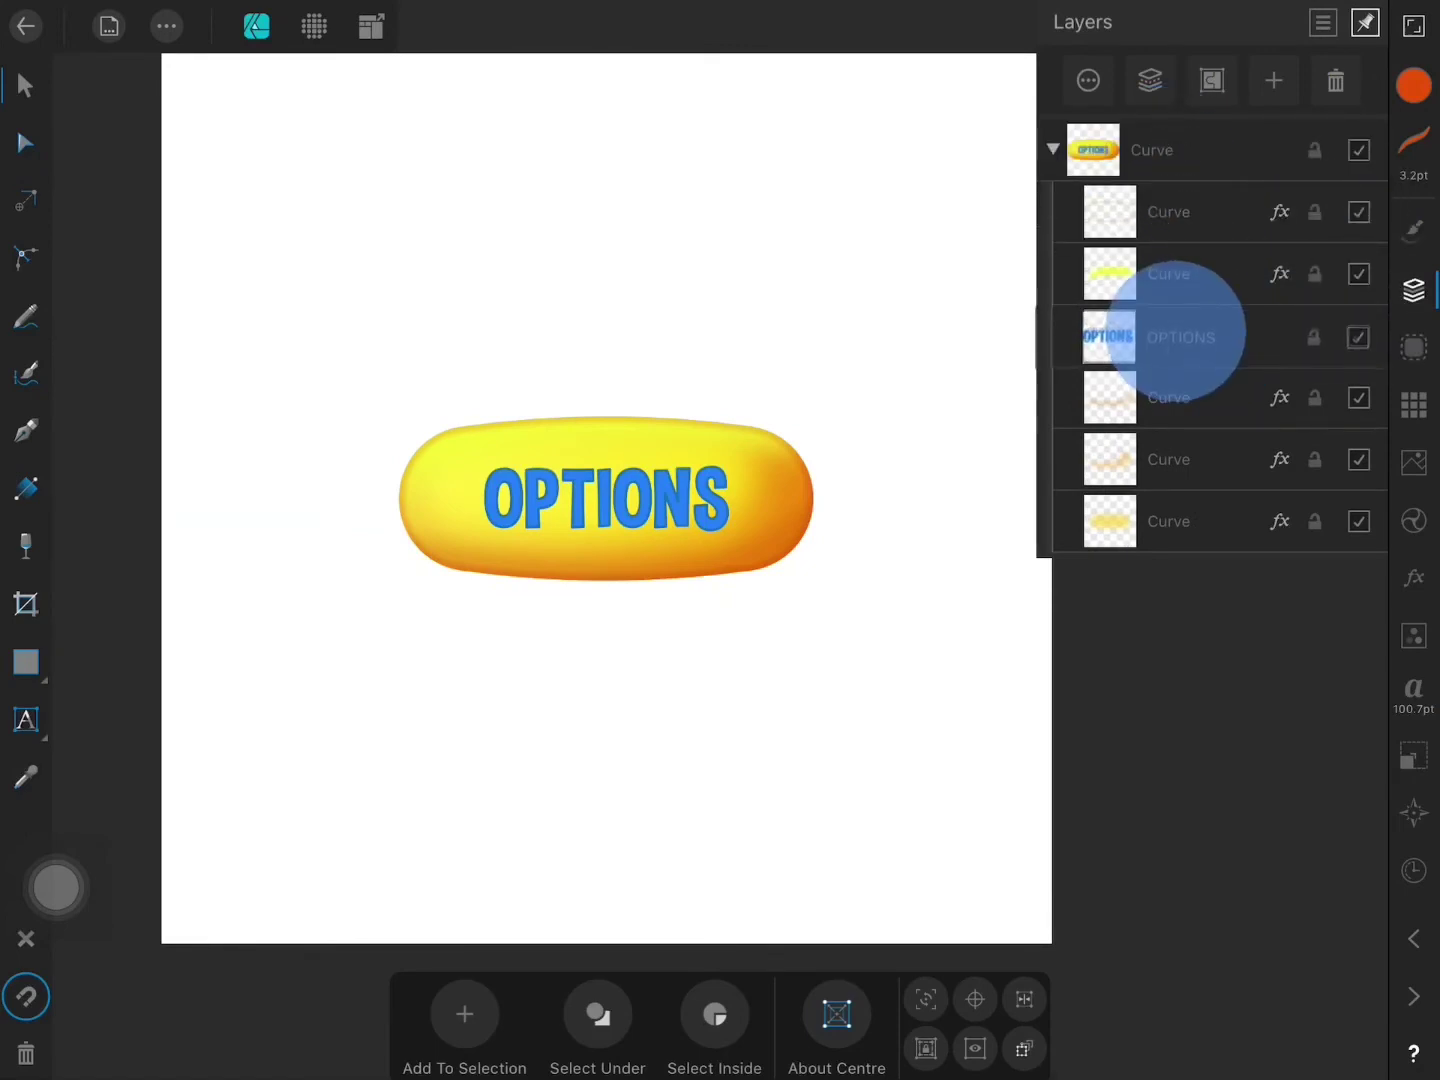
{"action": "mouse_move", "coordinate": [1178, 330]}
{"action": "left_mouse_down"}
{"action": "mouse_move", "coordinate": [1208, 538]}
{"action": "mouse_move", "coordinate": [1196, 422]}
{"action": "left_mouse_up"}
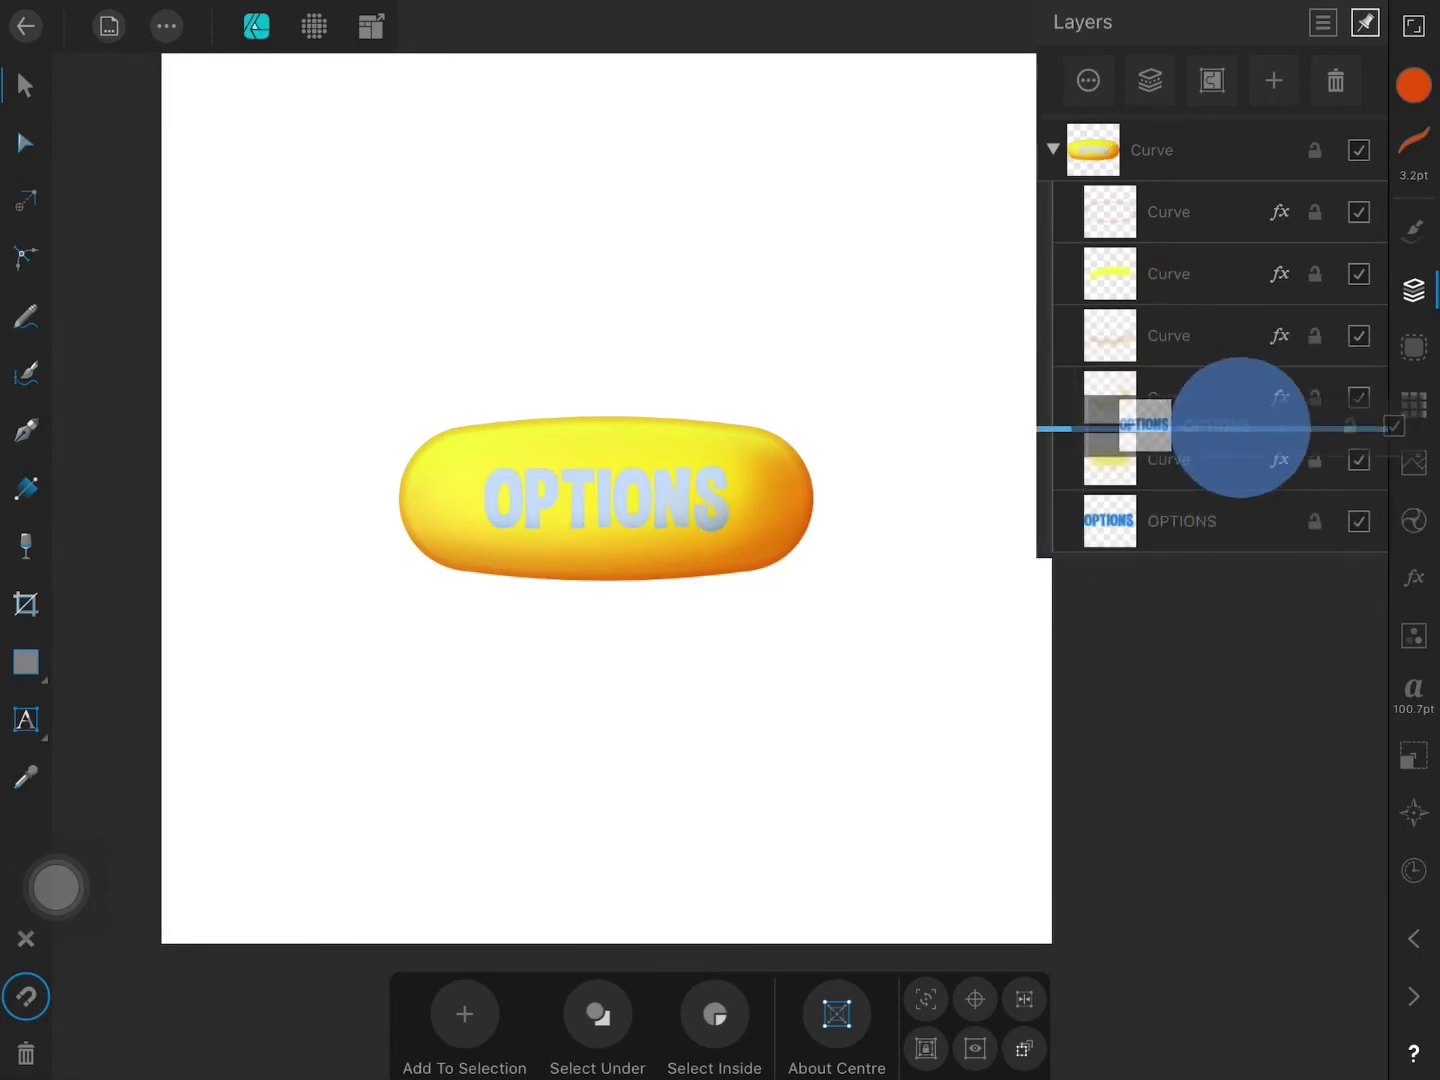
{"action": "left_click", "coordinate": [1414, 577]}
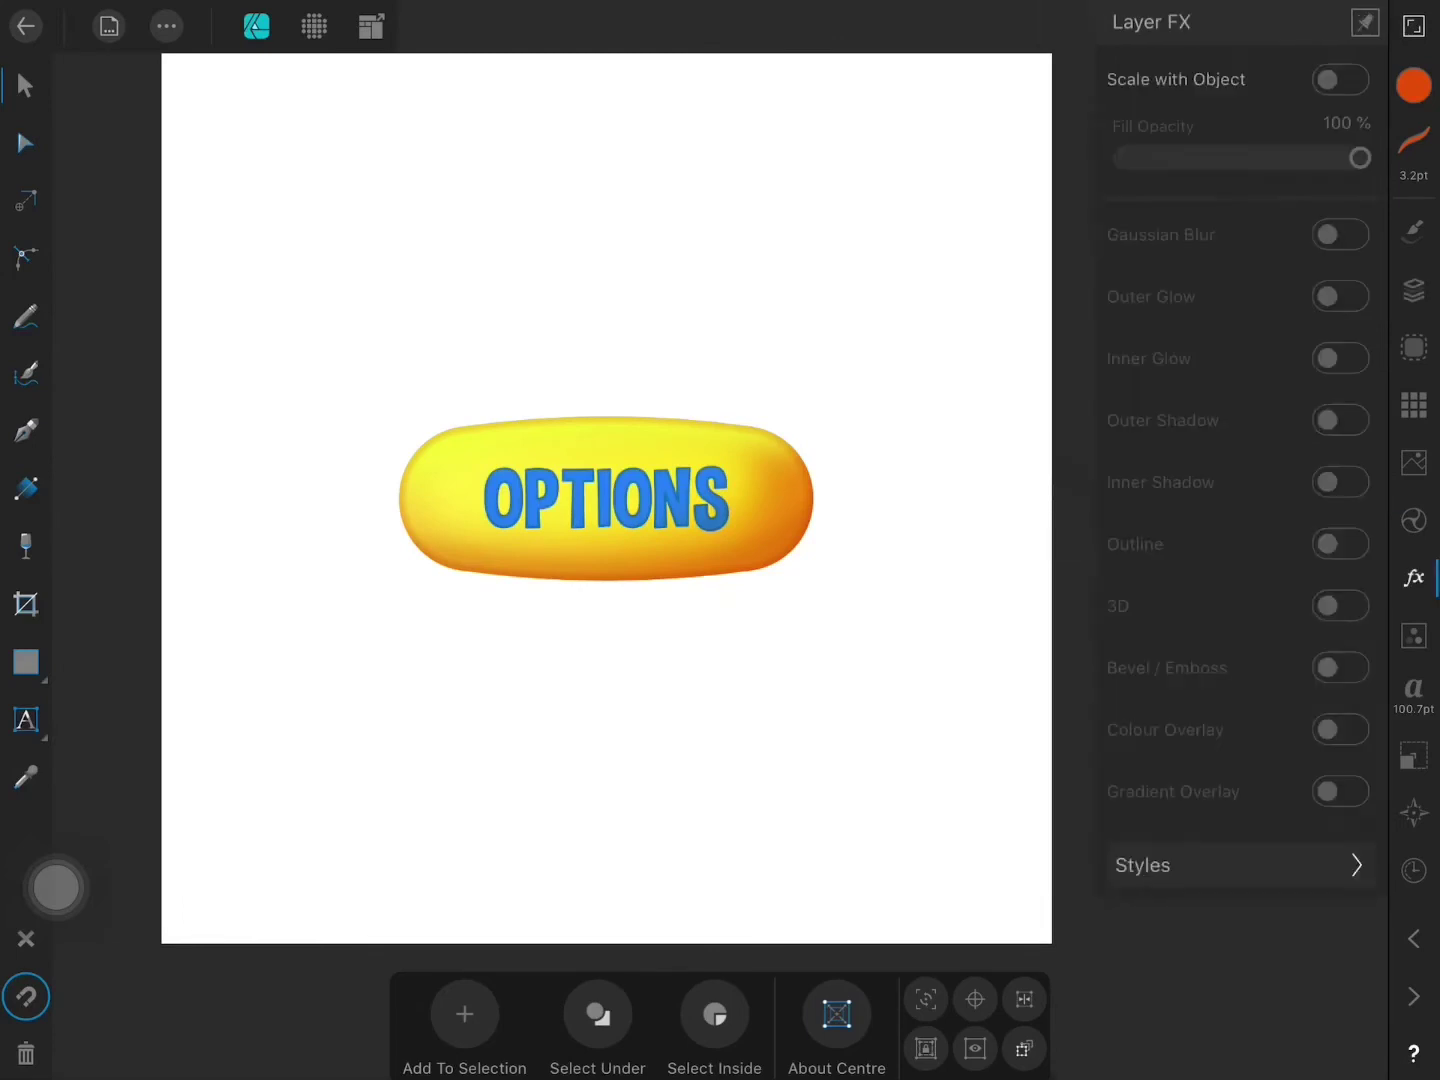
{"action": "left_click", "coordinate": [1414, 290]}
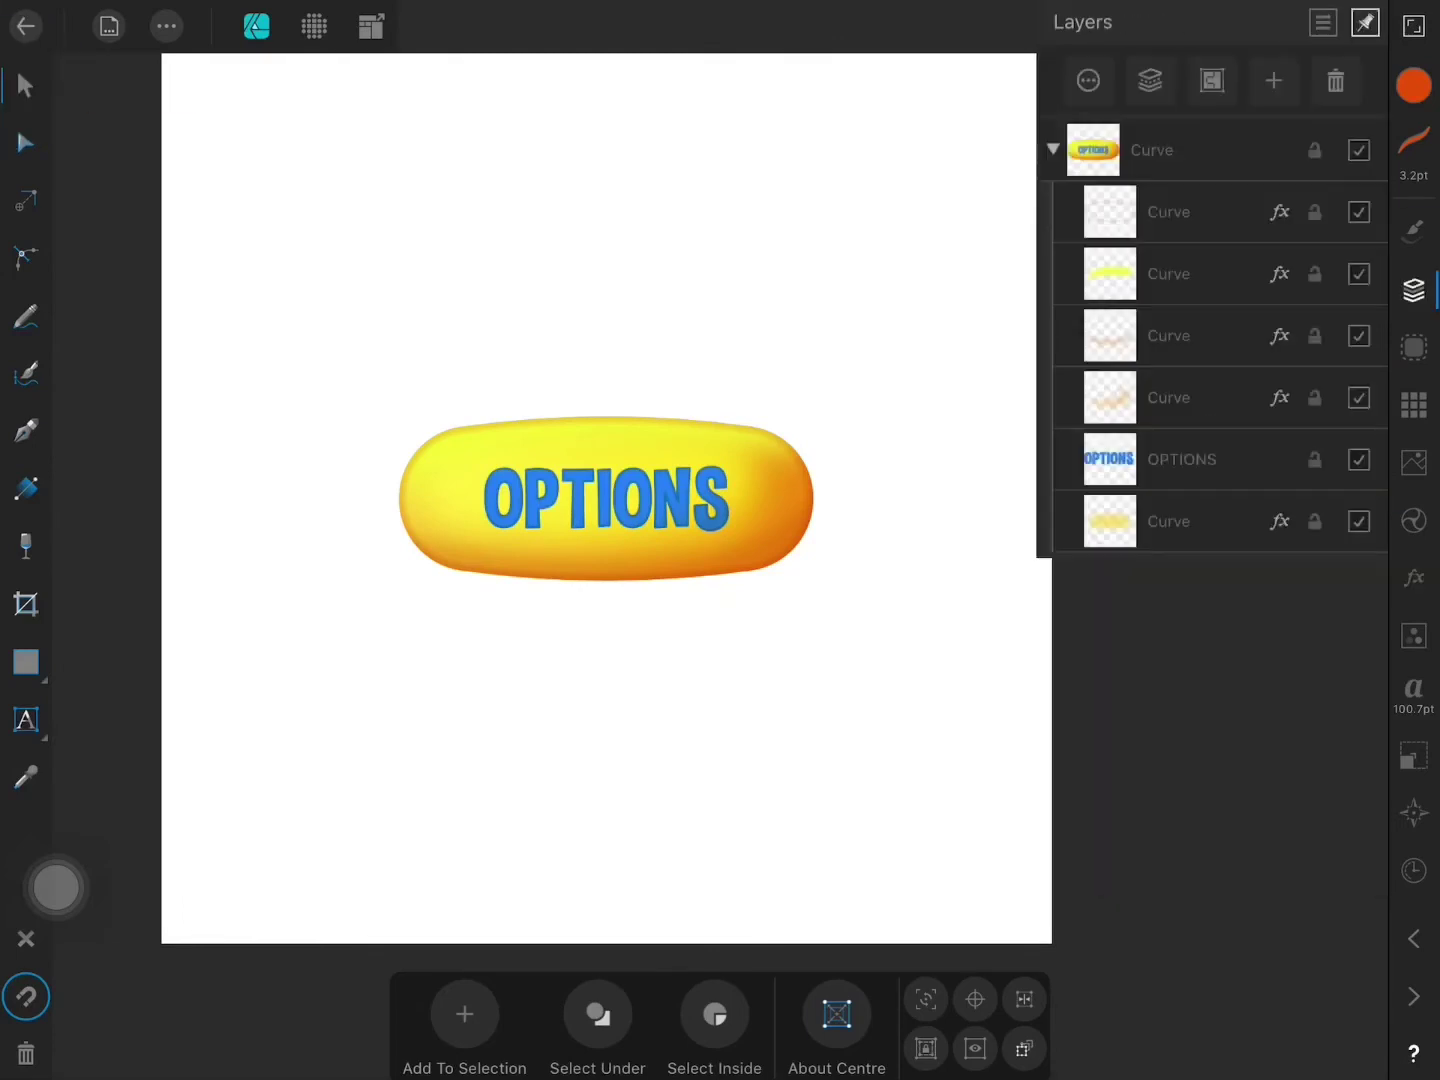
{"action": "left_click", "coordinate": [1182, 459]}
{"action": "left_click", "coordinate": [1414, 577]}
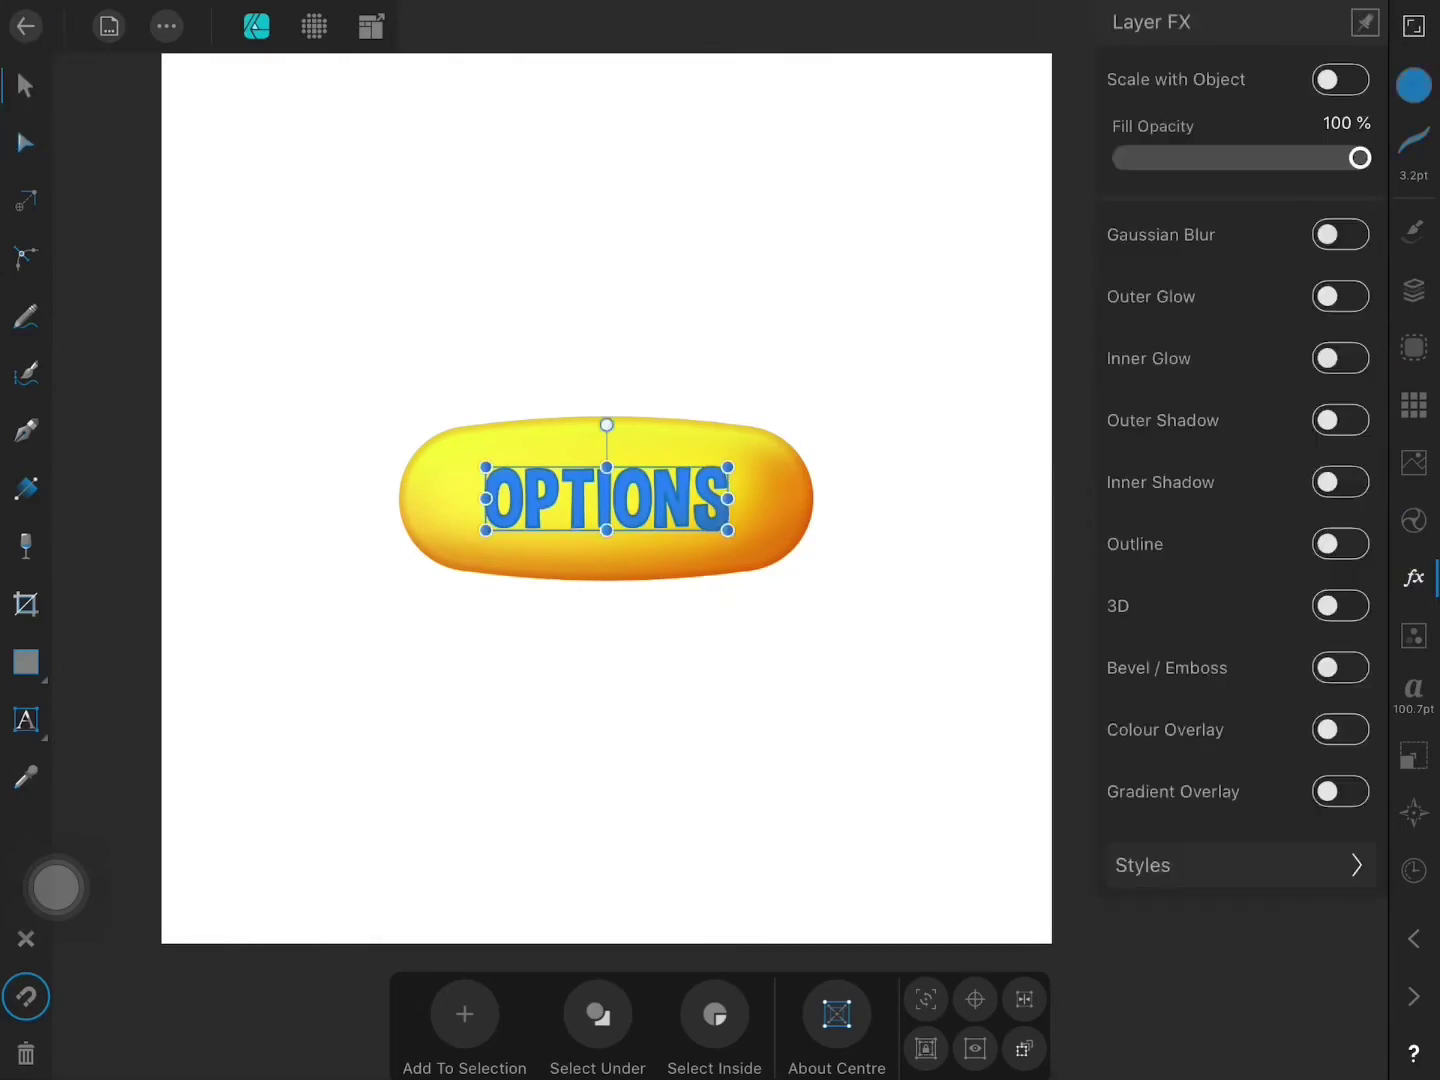
Step: Turn on an outer shadow for OPTIONS with a soft radius, offset downward
{"action": "scroll", "coordinate": [708, 568], "scroll_direction": "up", "scroll_amount": 3}
{"action": "left_click", "coordinate": [1414, 577]}
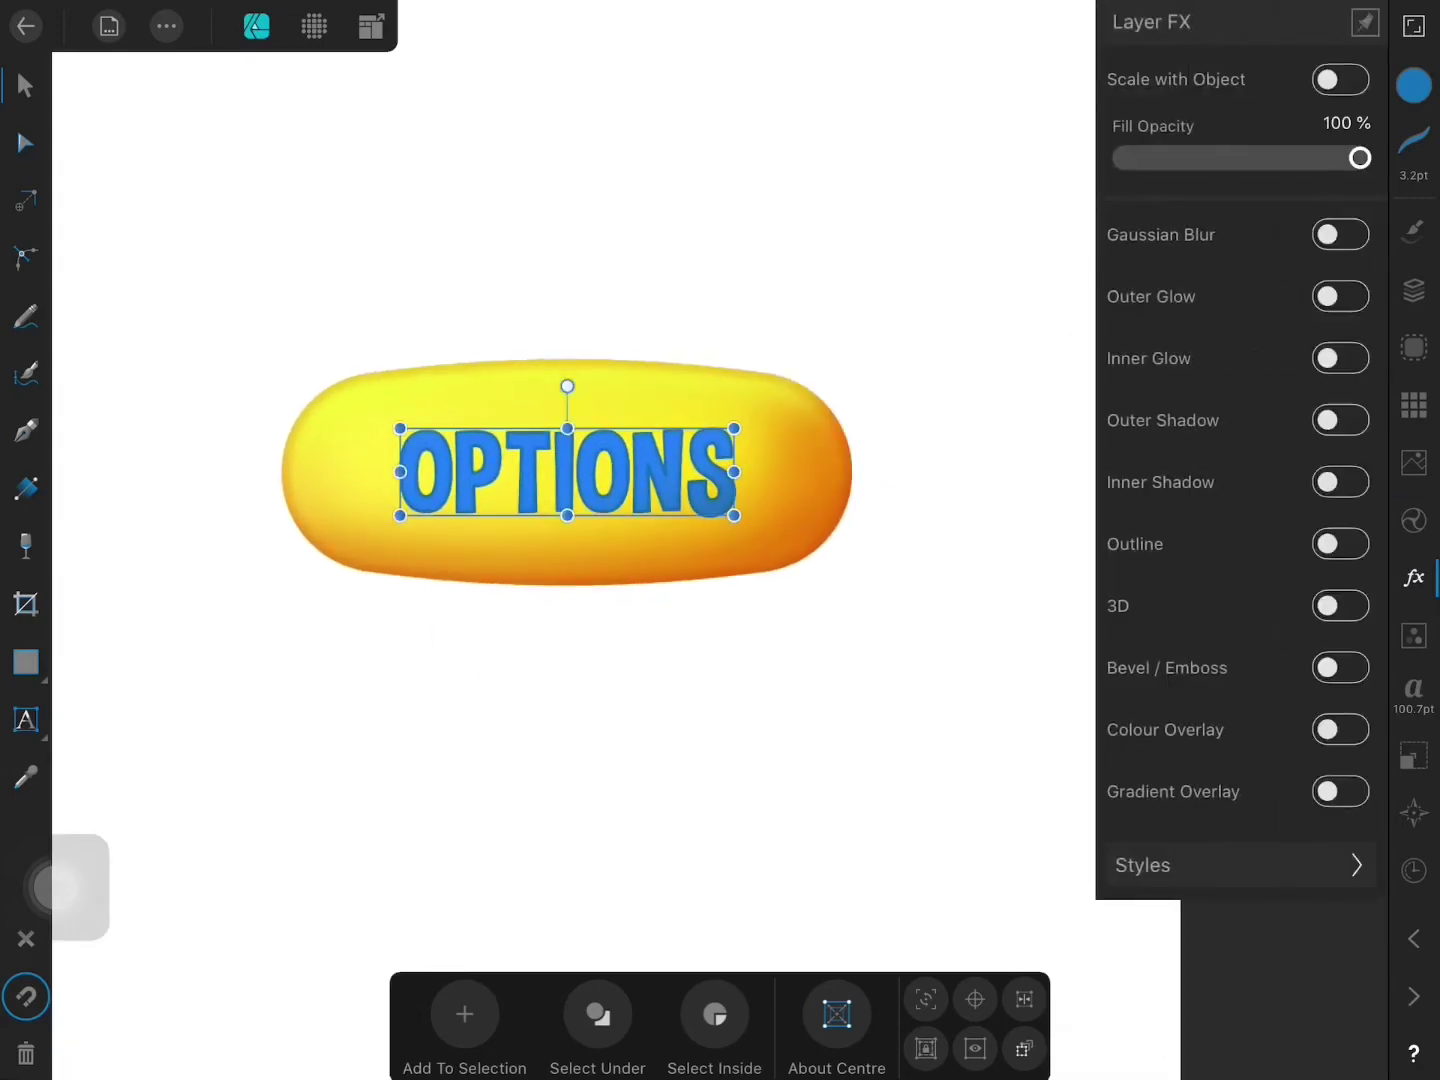
{"action": "left_click", "coordinate": [1341, 420]}
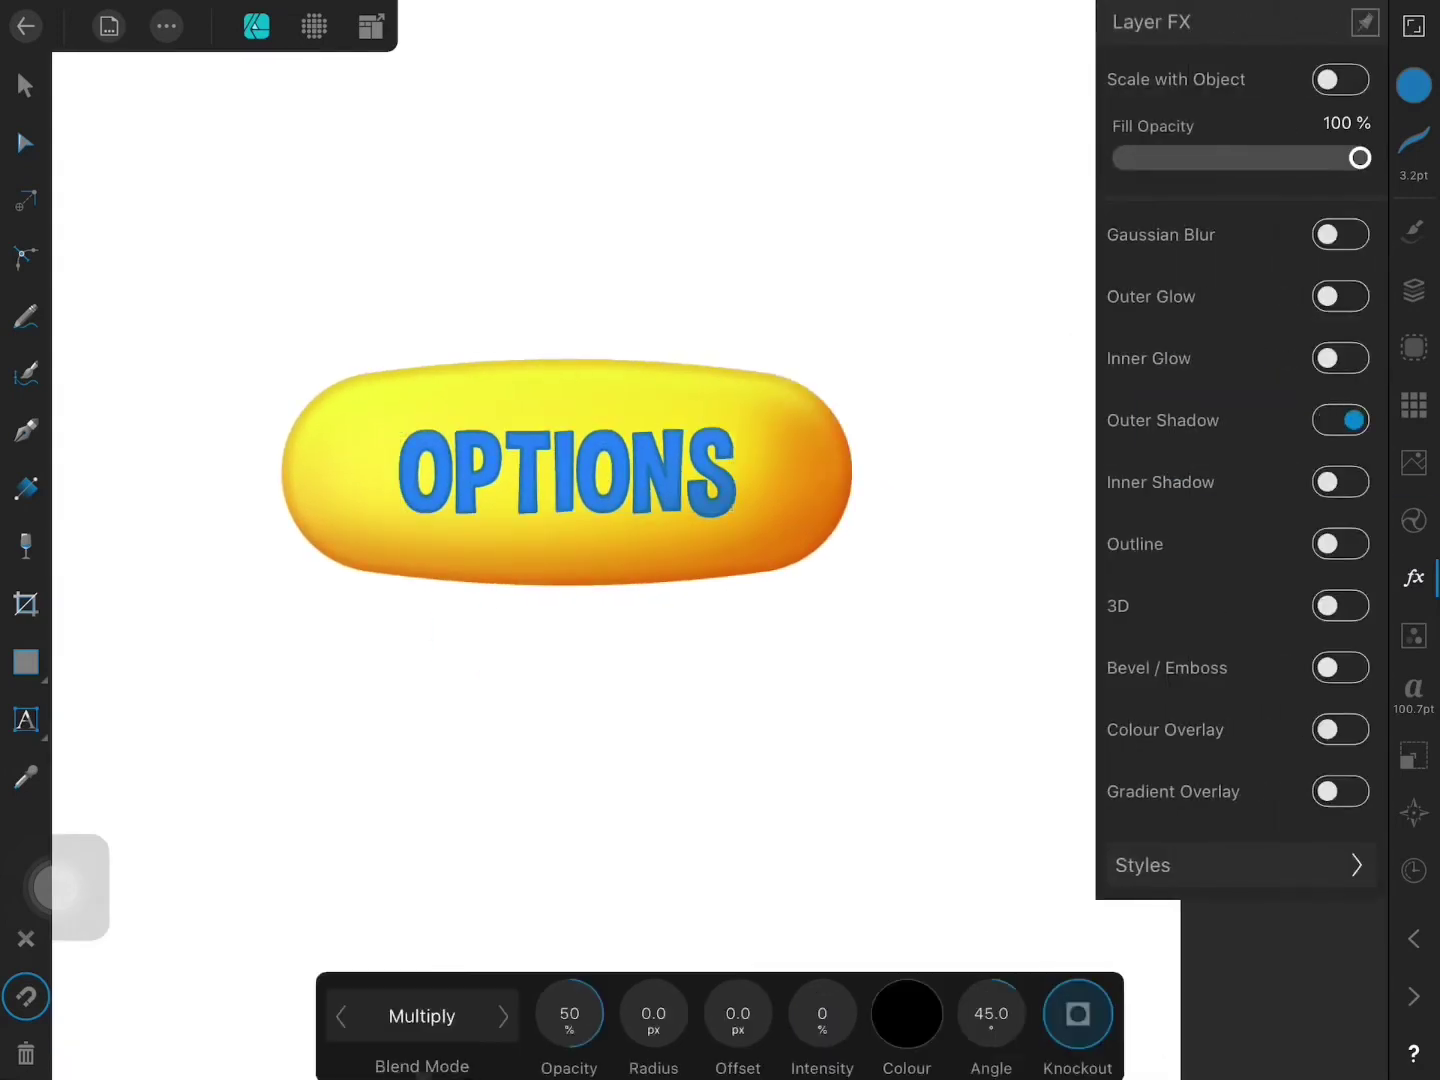
{"action": "left_click_drag", "start_coordinate": [653, 1013], "coordinate": [659, 964]}
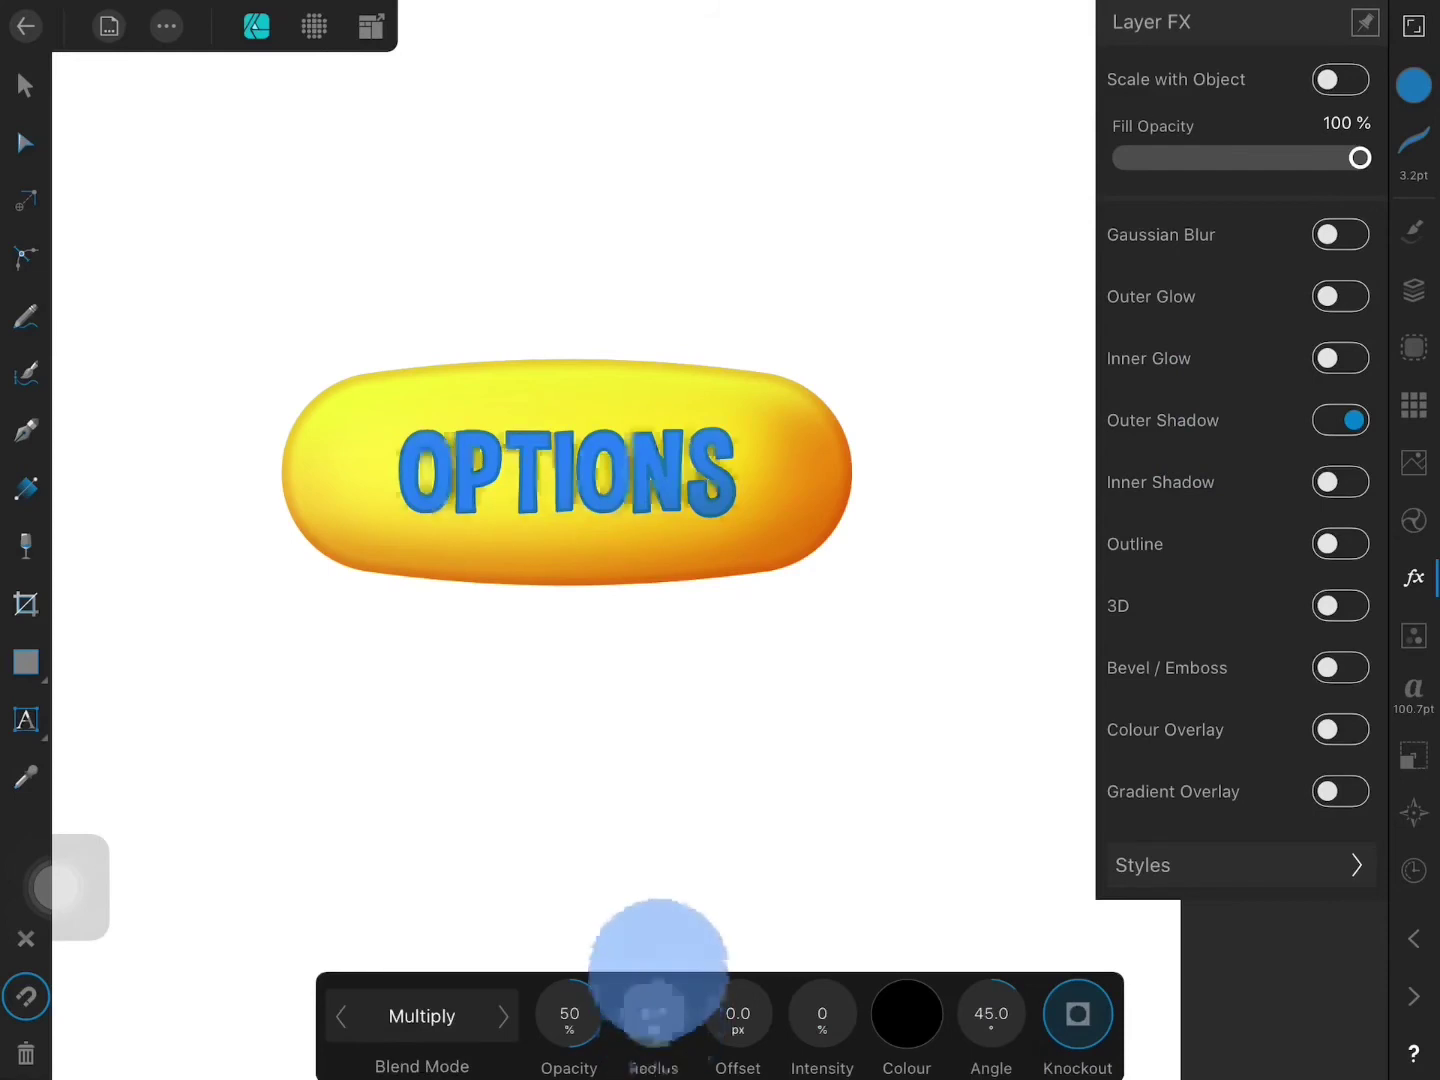
{"action": "left_click_drag", "start_coordinate": [640, 470], "coordinate": [659, 482]}
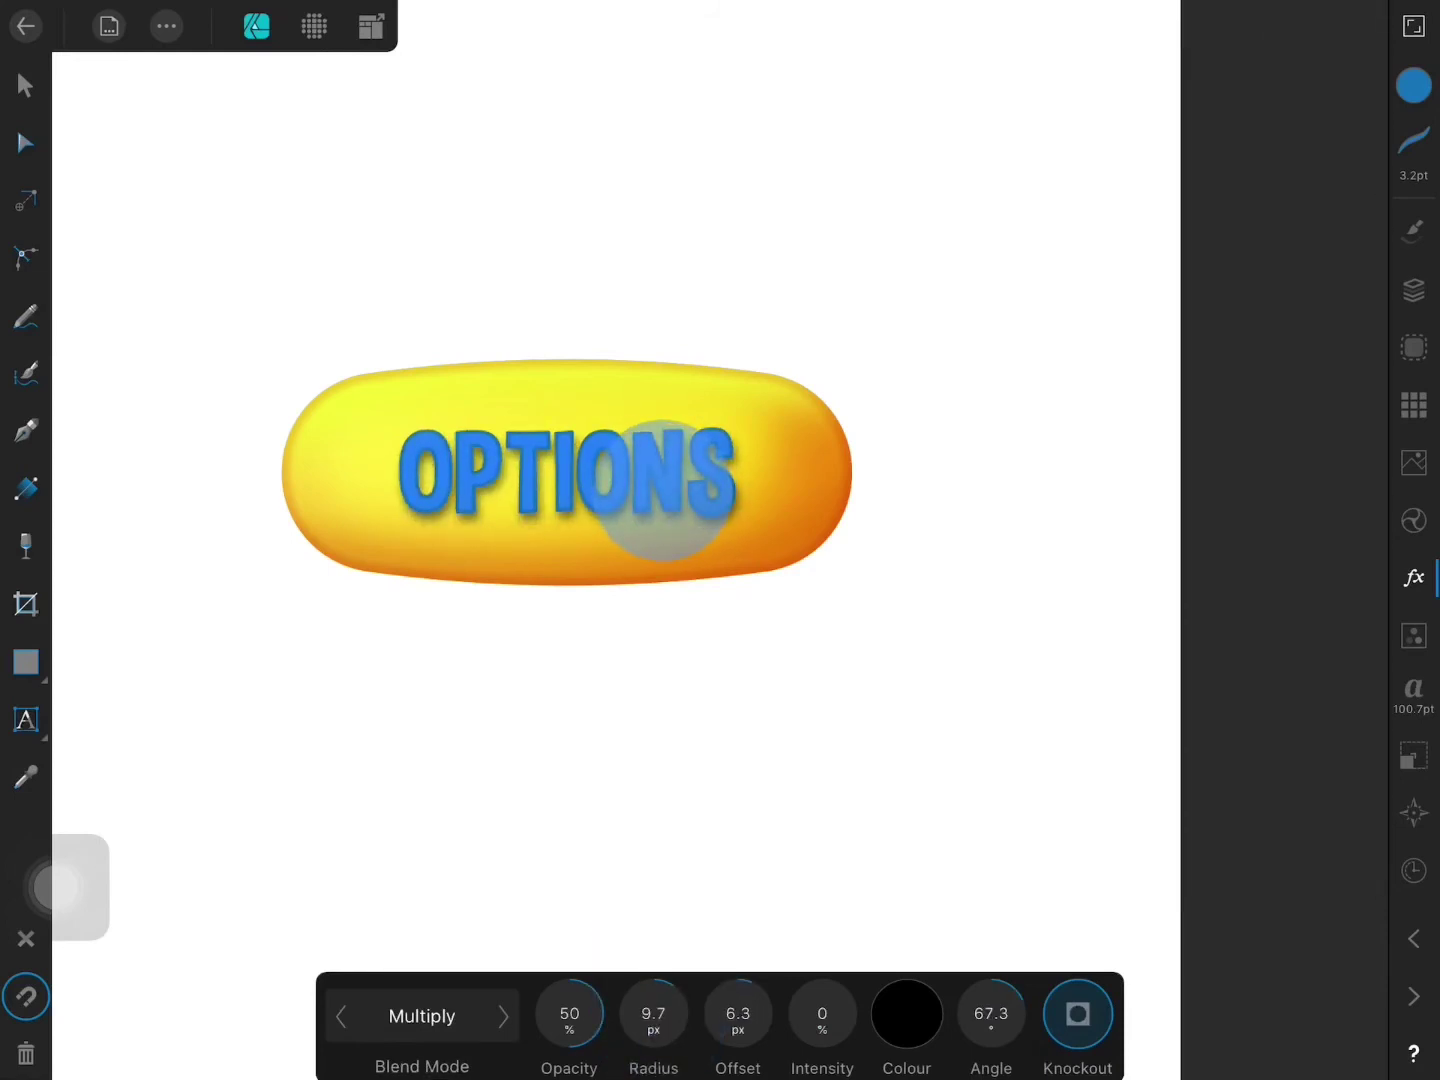
Step: Colour the text shadow orange, with luminance at 49%
{"action": "left_click", "coordinate": [906, 1013]}
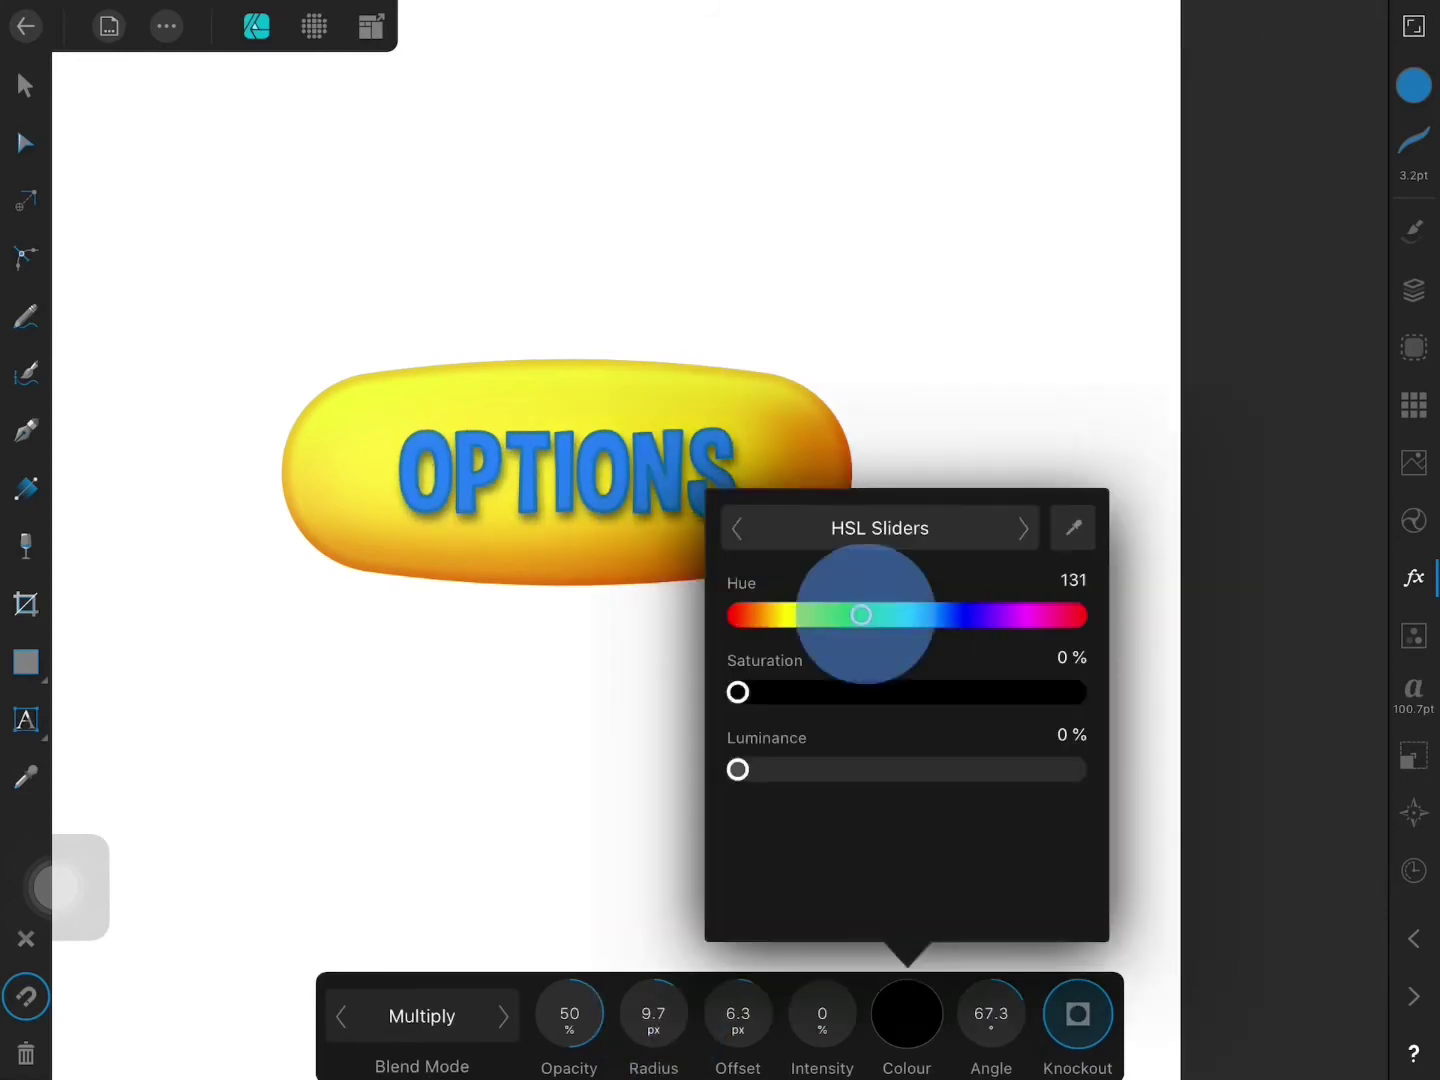
{"action": "left_click_drag", "start_coordinate": [861, 611], "coordinate": [787, 615]}
{"action": "left_click_drag", "start_coordinate": [738, 692], "coordinate": [974, 692]}
{"action": "mouse_move", "coordinate": [738, 769]}
{"action": "left_mouse_down"}
{"action": "mouse_move", "coordinate": [884, 768]}
{"action": "mouse_move", "coordinate": [839, 769]}
{"action": "left_mouse_up"}
{"action": "left_click_drag", "start_coordinate": [787, 615], "coordinate": [765, 615]}
{"action": "left_click_drag", "start_coordinate": [975, 692], "coordinate": [1027, 692]}
{"action": "mouse_move", "coordinate": [839, 769]}
{"action": "left_mouse_down"}
{"action": "mouse_move", "coordinate": [804, 769]}
{"action": "mouse_move", "coordinate": [910, 769]}
{"action": "mouse_move", "coordinate": [897, 769]}
{"action": "left_mouse_up"}
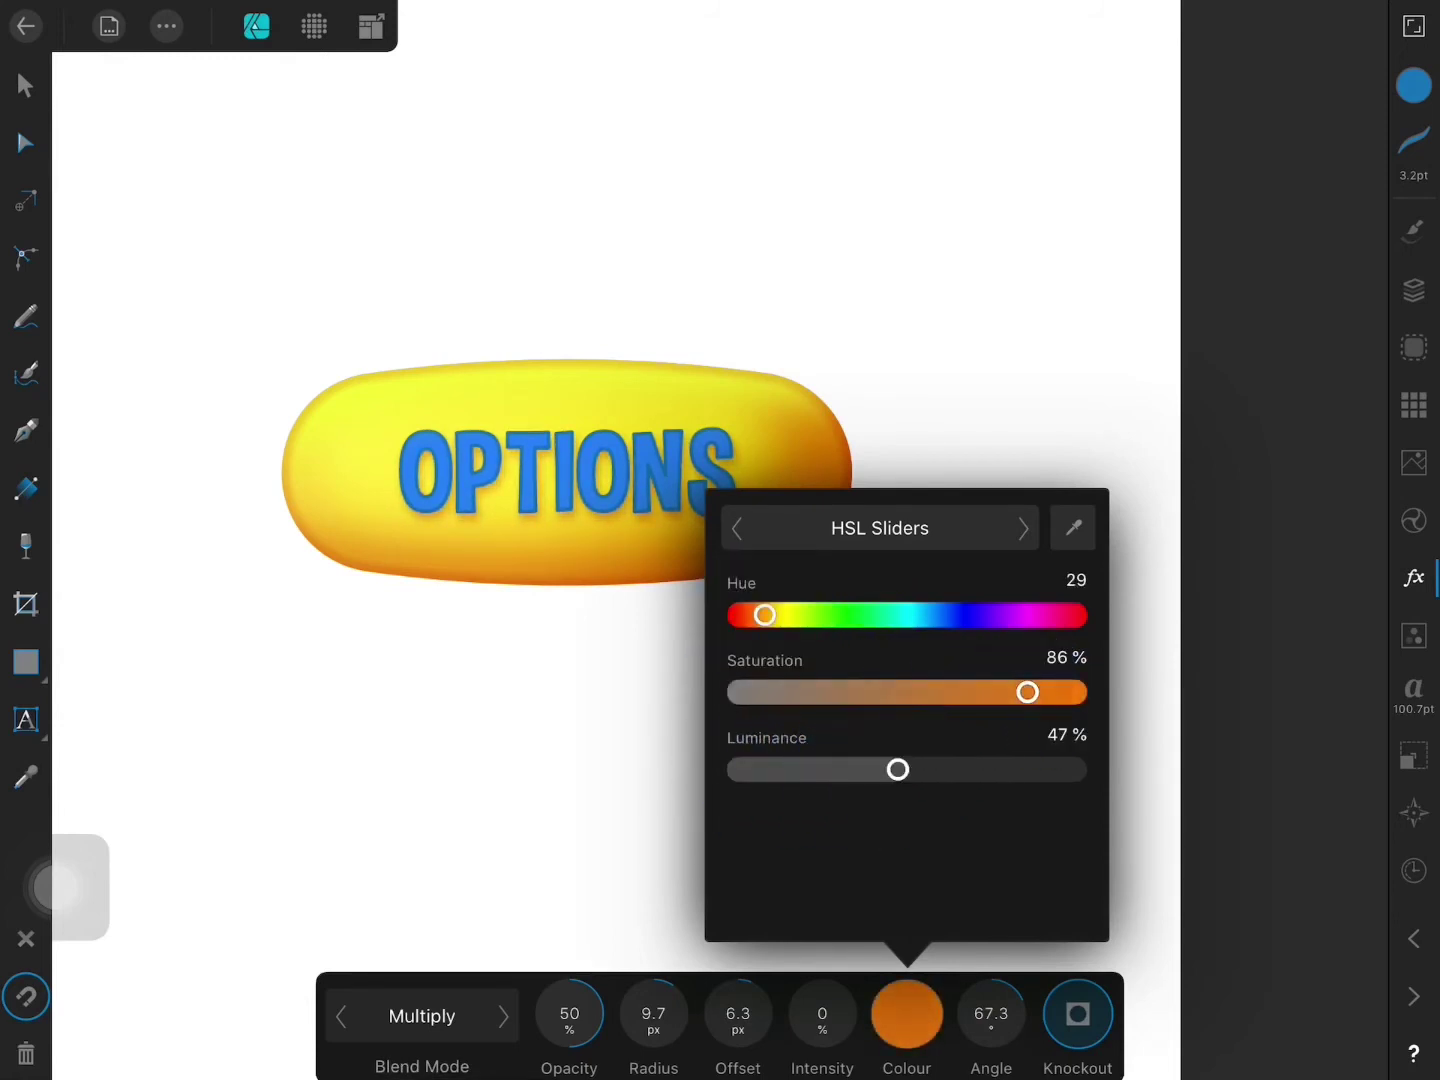
{"action": "left_click_drag", "start_coordinate": [765, 615], "coordinate": [767, 615]}
{"action": "left_click_drag", "start_coordinate": [1027, 692], "coordinate": [1030, 692]}
{"action": "left_click_drag", "start_coordinate": [767, 615], "coordinate": [772, 615]}
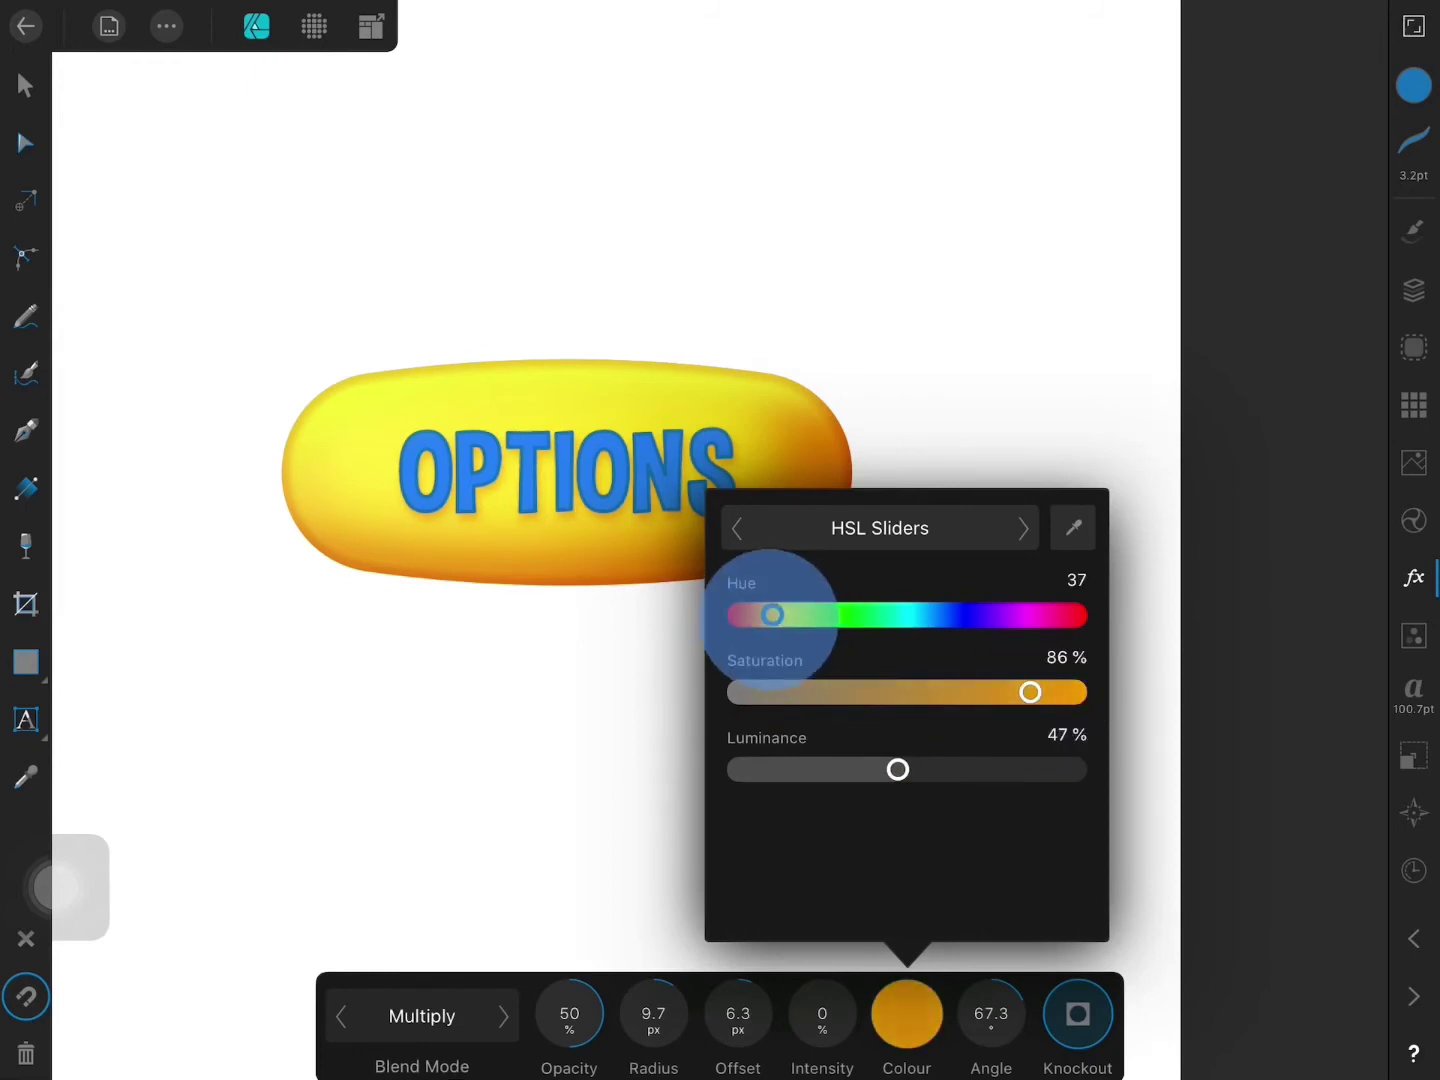
{"action": "left_click_drag", "start_coordinate": [897, 769], "coordinate": [877, 769]}
{"action": "left_click_drag", "start_coordinate": [1030, 692], "coordinate": [1045, 692]}
{"action": "left_click_drag", "start_coordinate": [877, 769], "coordinate": [903, 769]}
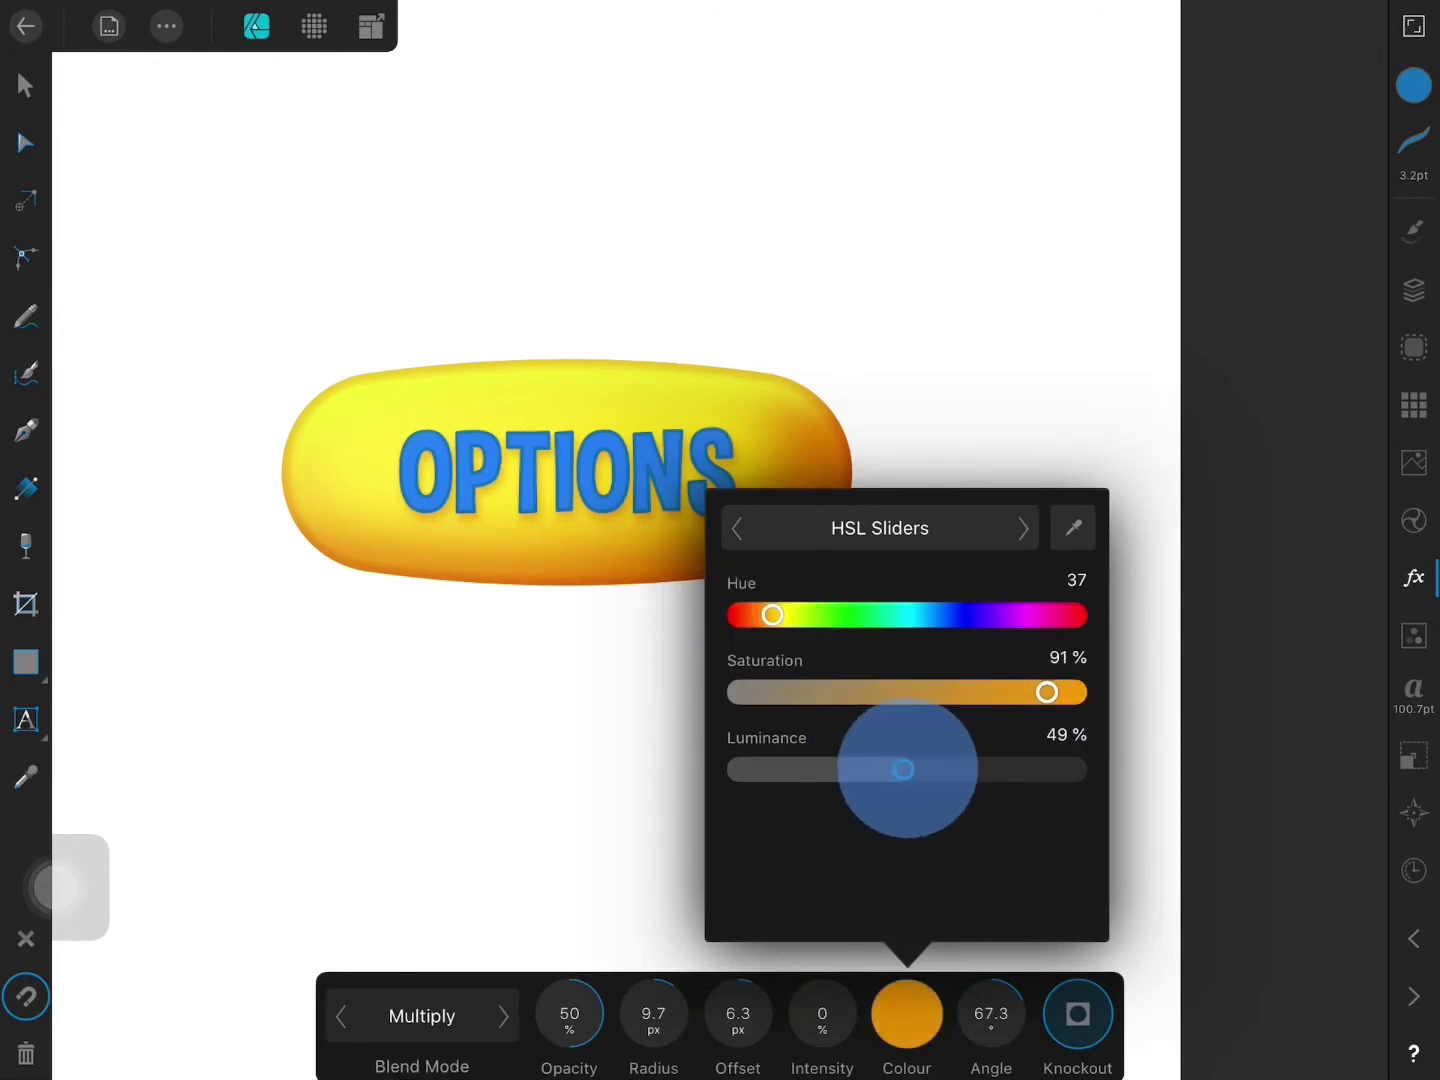
Step: Adjust the text shadow's opacity to about 59%
{"action": "left_click", "coordinate": [907, 1013]}
{"action": "mouse_move", "coordinate": [579, 1016]}
{"action": "left_mouse_down"}
{"action": "mouse_move", "coordinate": [583, 975]}
{"action": "mouse_move", "coordinate": [657, 1020]}
{"action": "left_mouse_up"}
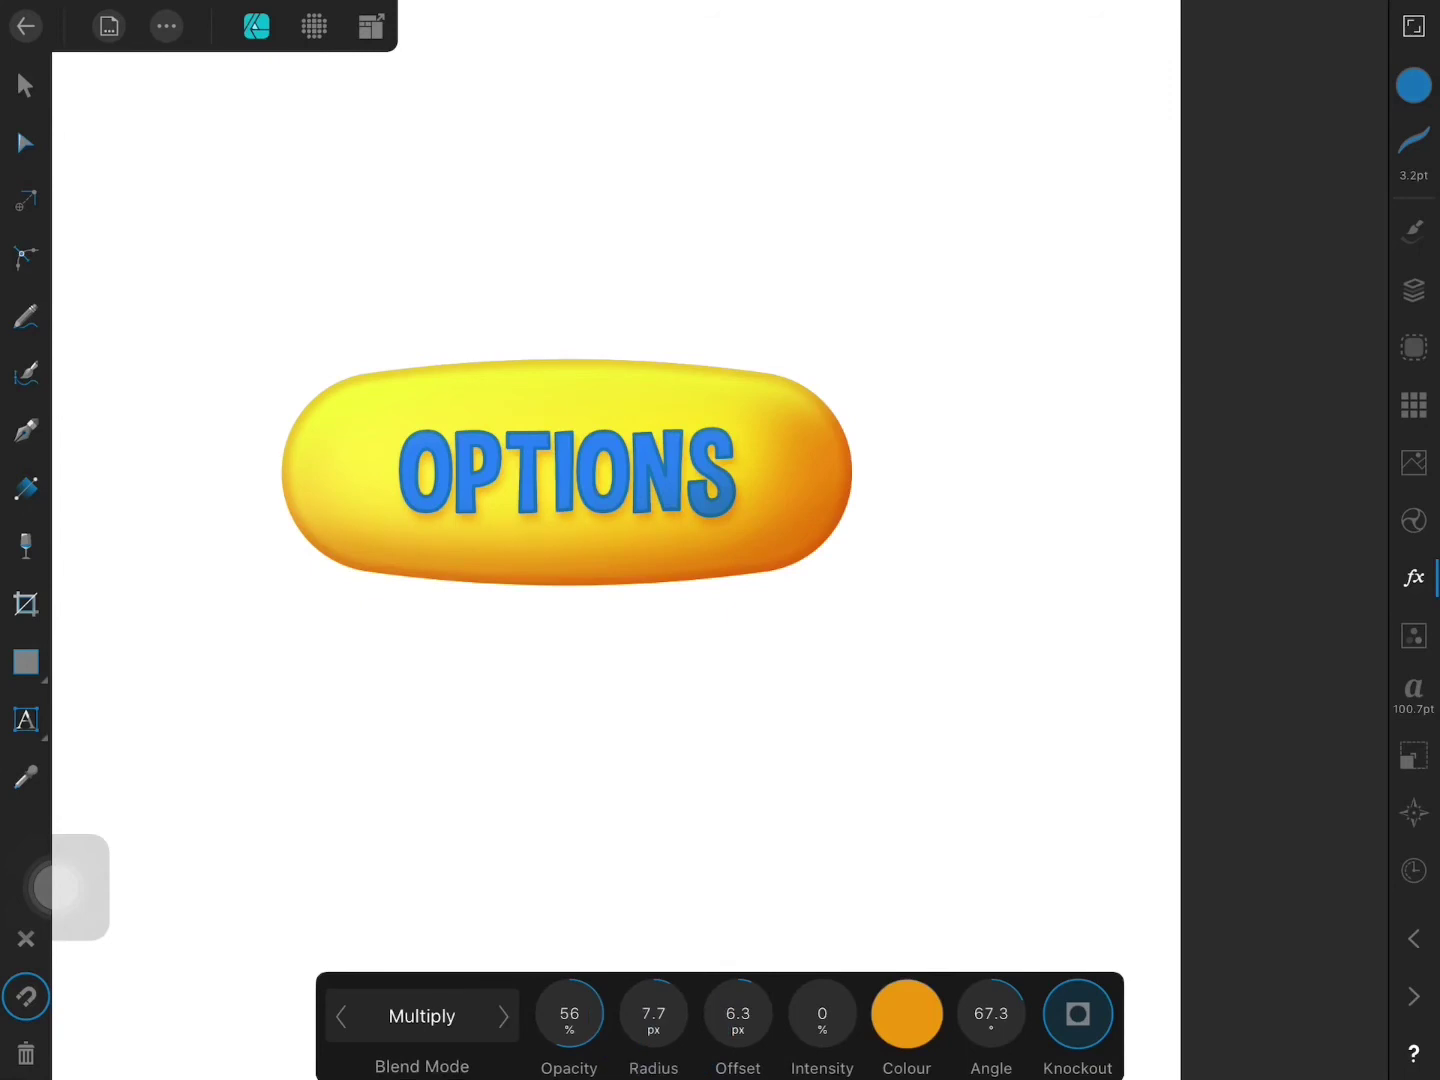
{"action": "left_click_drag", "start_coordinate": [572, 1003], "coordinate": [574, 1020]}
Step: Draw a thin ellipse across the top of the capsule, above the OPTIONS text
{"action": "left_click", "coordinate": [1413, 290]}
{"action": "left_click", "coordinate": [1170, 211]}
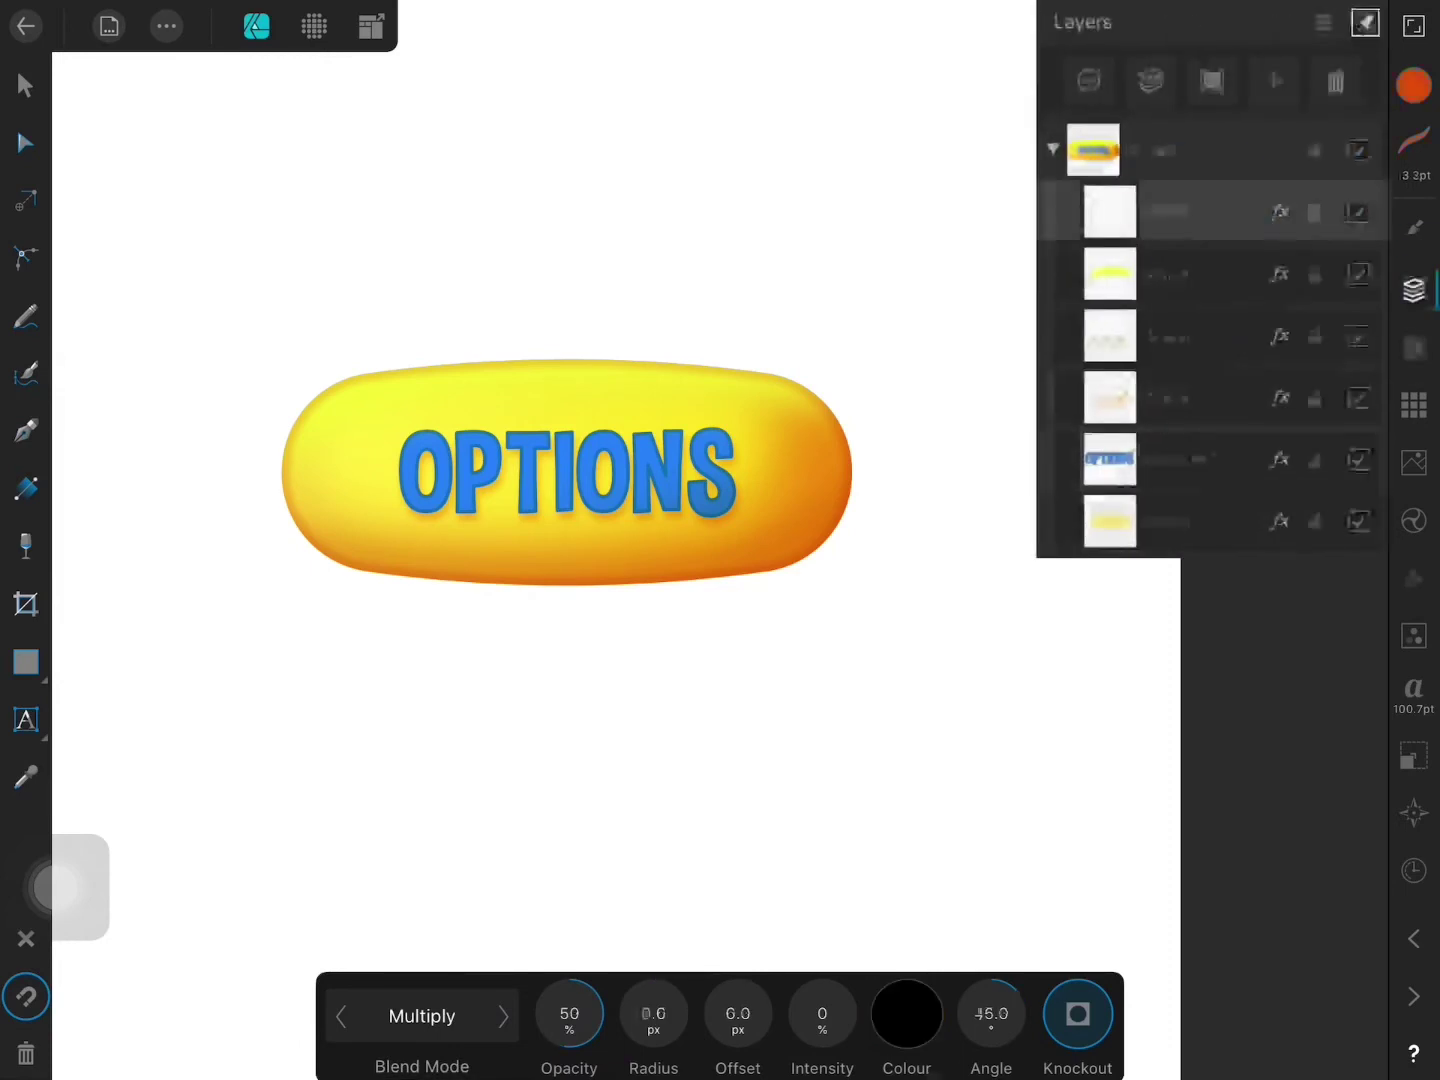
{"action": "left_click", "coordinate": [26, 662]}
{"action": "left_click", "coordinate": [140, 215]}
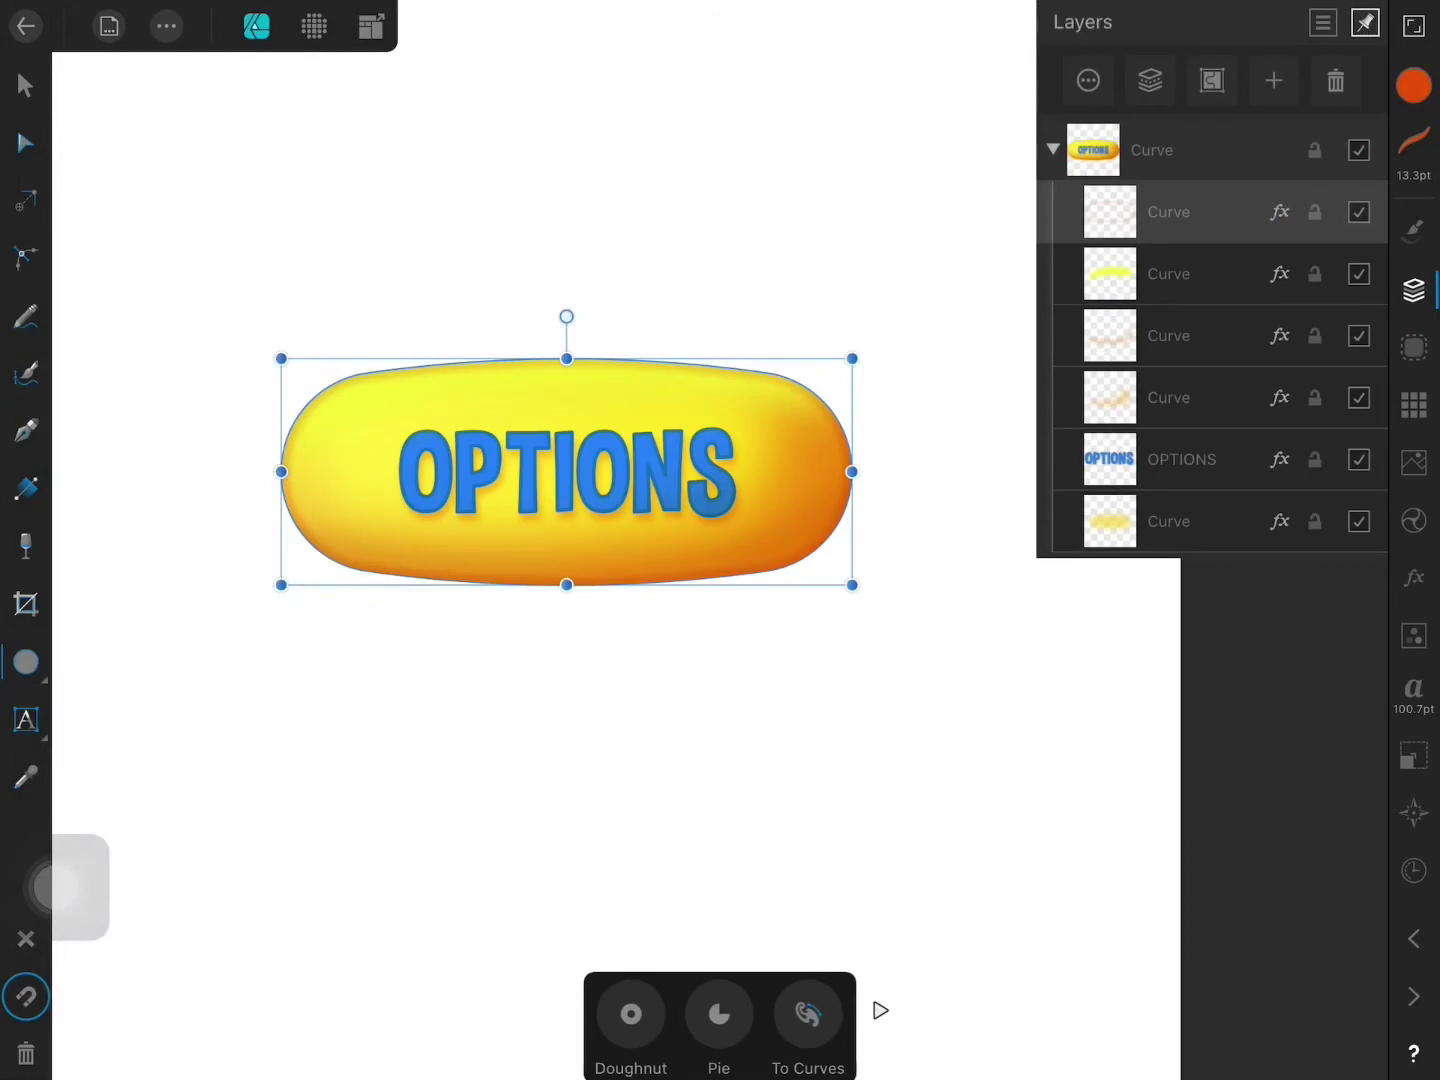
{"action": "left_click_drag", "start_coordinate": [348, 401], "coordinate": [623, 428]}
Step: Fill the ellipse white and blur it with a Gaussian Blur of about 9 px
{"action": "left_click", "coordinate": [1413, 85]}
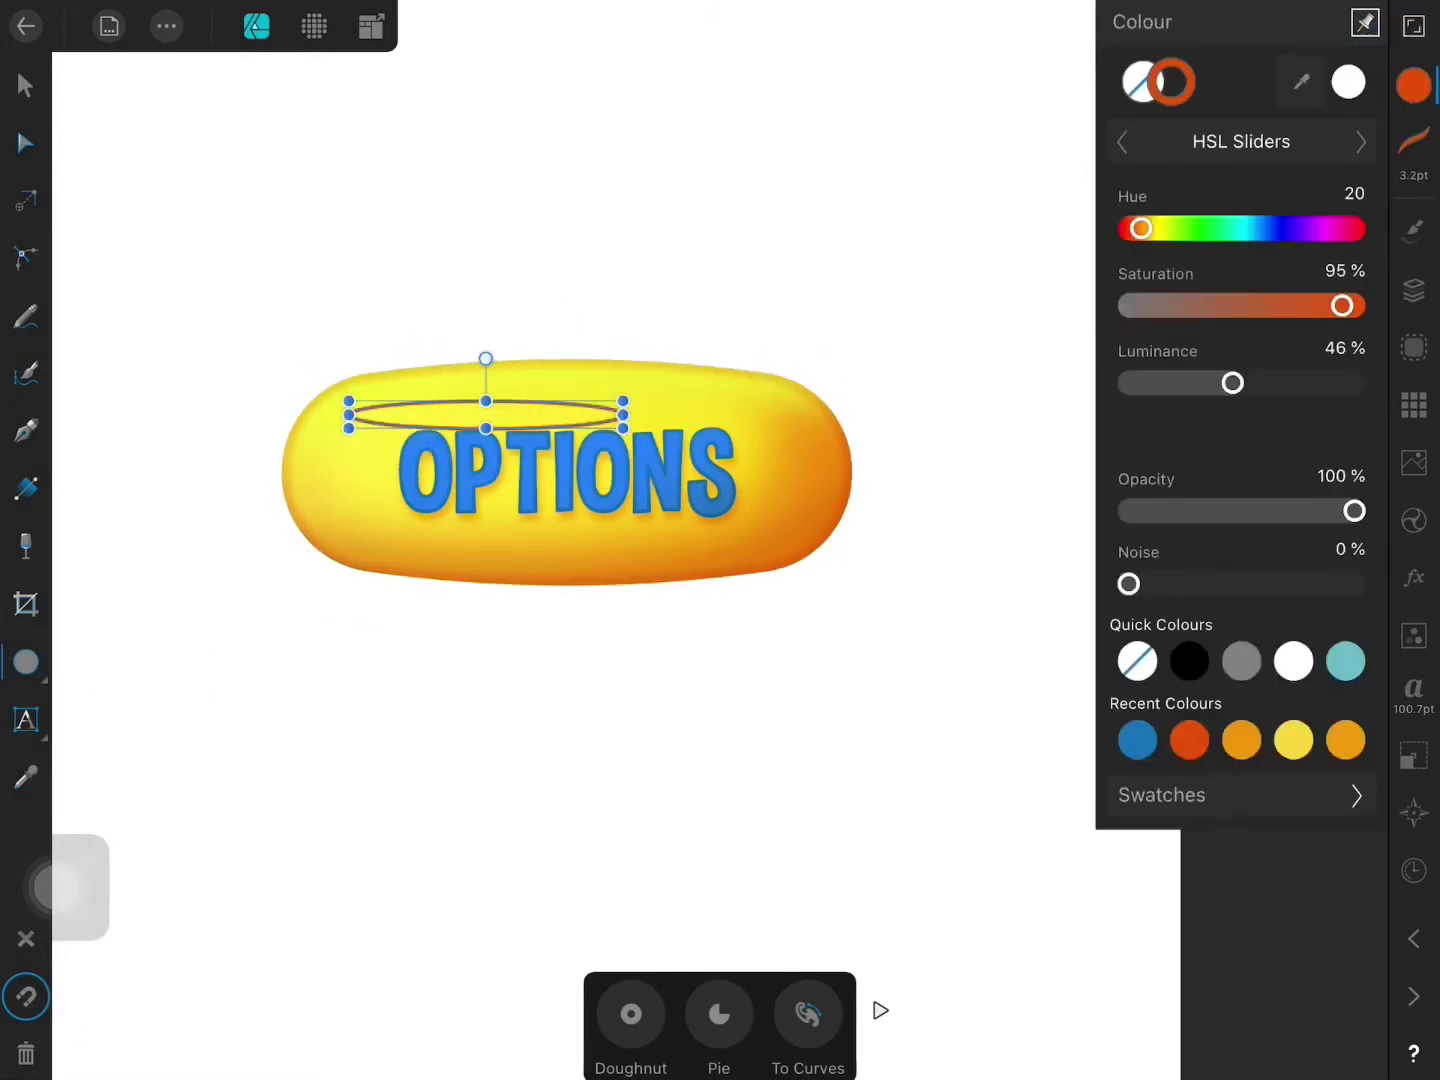
{"action": "left_click", "coordinate": [1140, 82]}
{"action": "left_click", "coordinate": [1293, 661]}
{"action": "left_click", "coordinate": [1413, 577]}
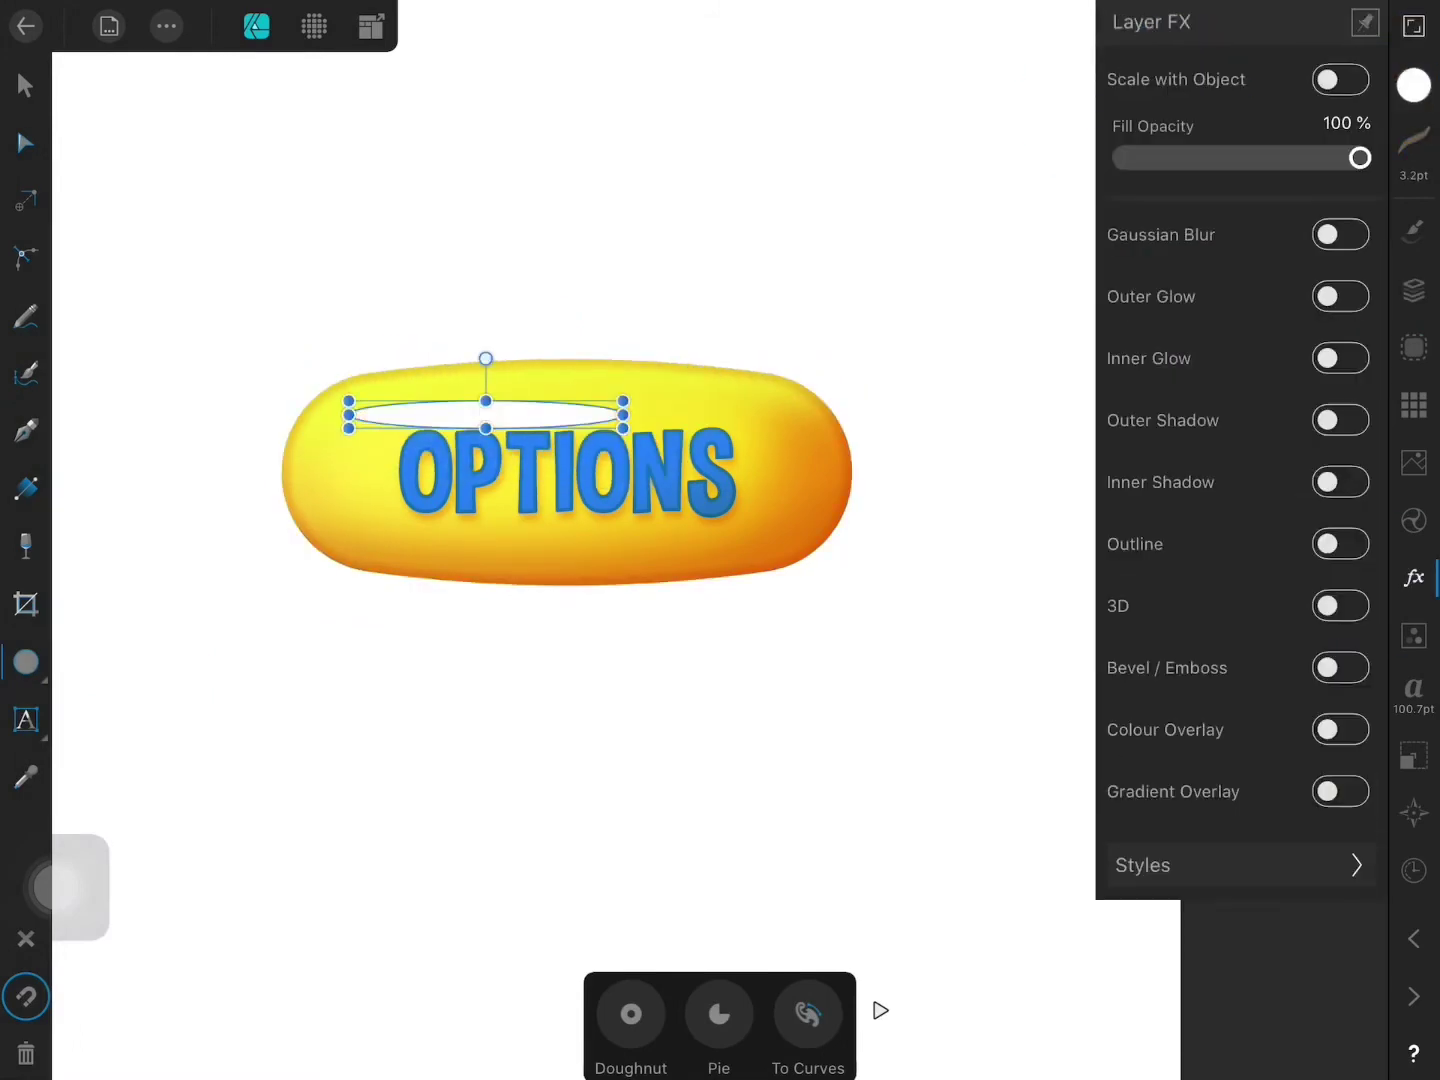
{"action": "left_click", "coordinate": [1340, 234]}
{"action": "left_click_drag", "start_coordinate": [652, 1013], "coordinate": [652, 942]}
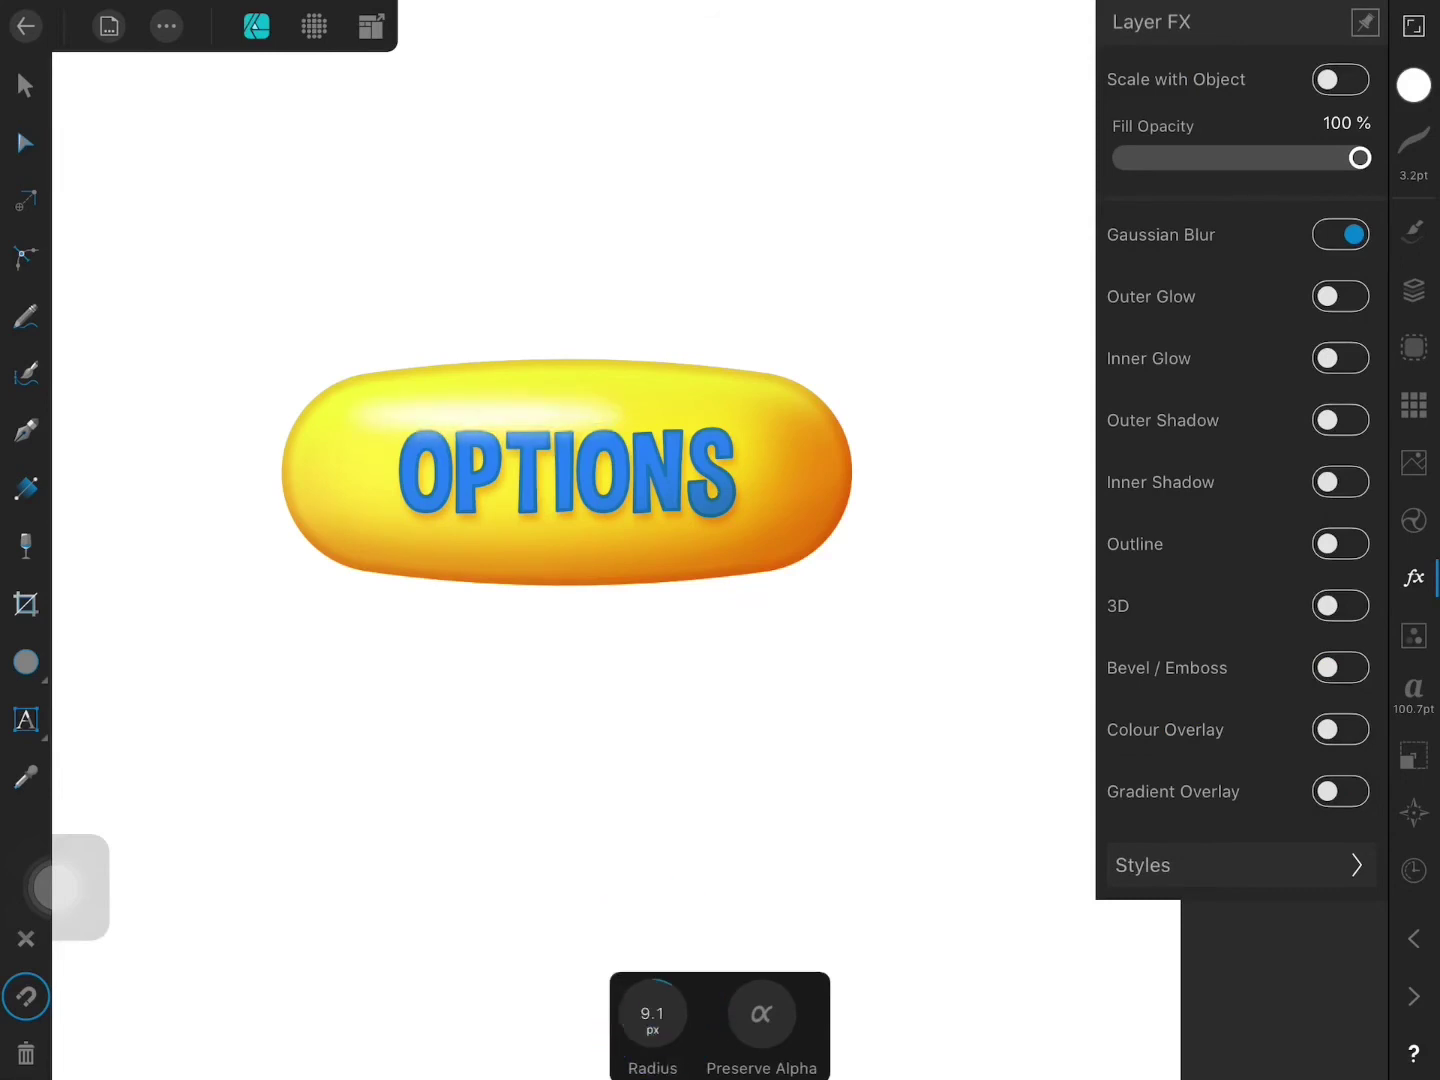
Step: Nudge the highlight ellipse upward and narrow it to about 251 px wide
{"action": "left_click", "coordinate": [25, 85]}
{"action": "mouse_move", "coordinate": [507, 400]}
{"action": "left_mouse_down"}
{"action": "mouse_move", "coordinate": [498, 379]}
{"action": "mouse_move", "coordinate": [518, 395]}
{"action": "left_mouse_up"}
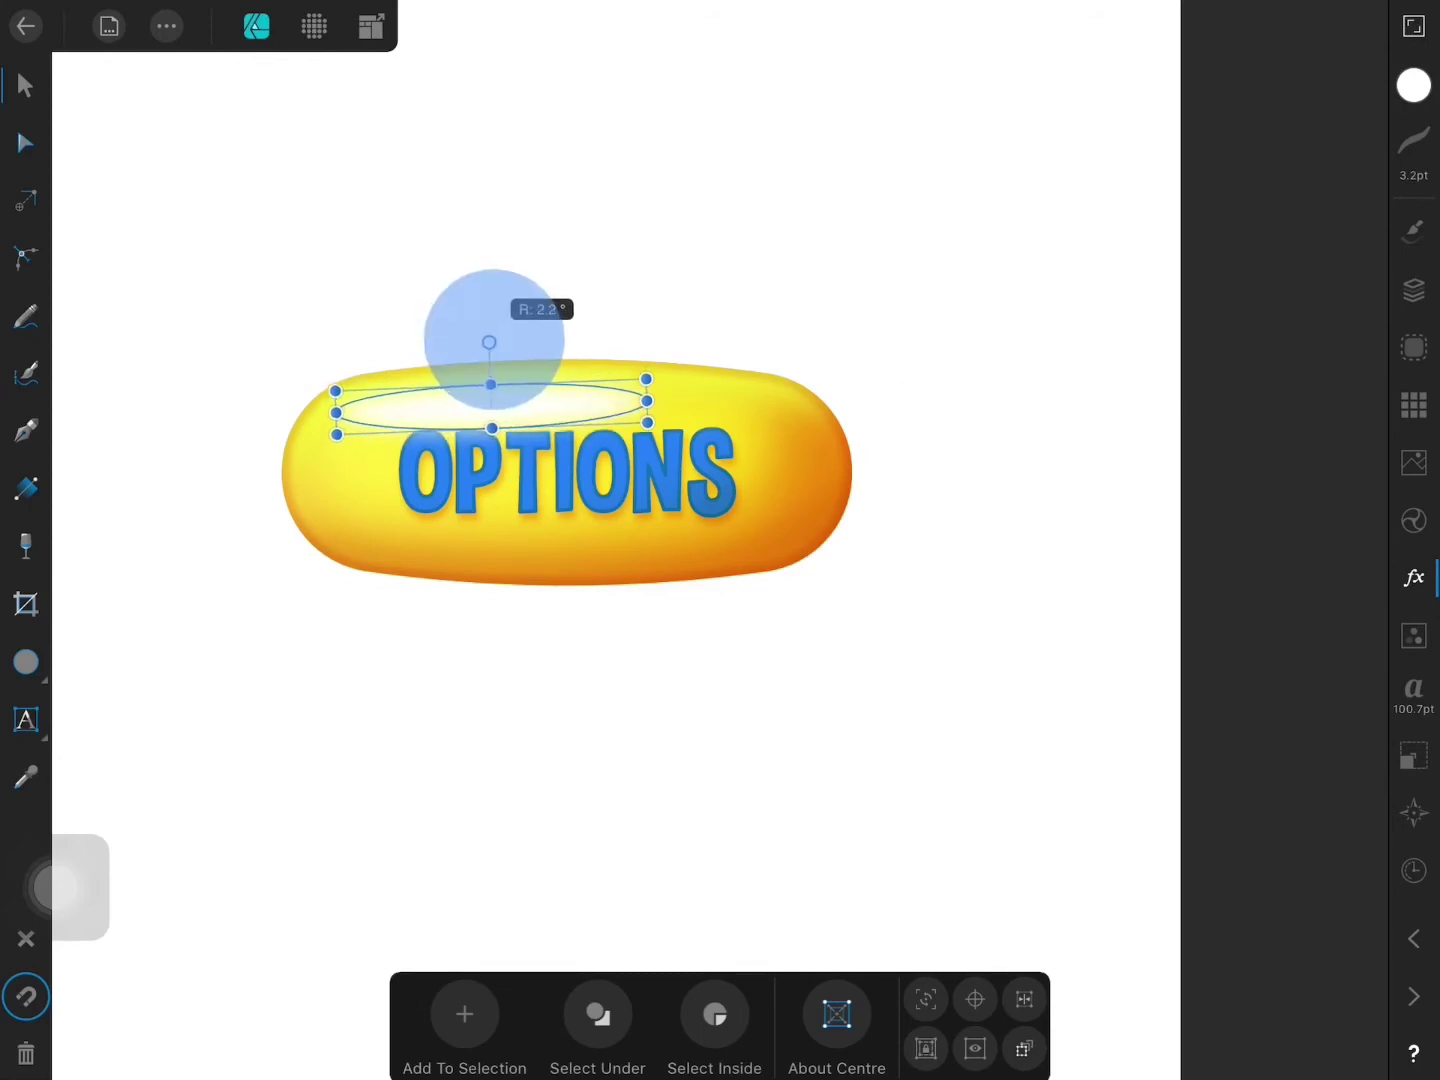
{"action": "left_click", "coordinate": [566, 550]}
{"action": "left_click", "coordinate": [1413, 290]}
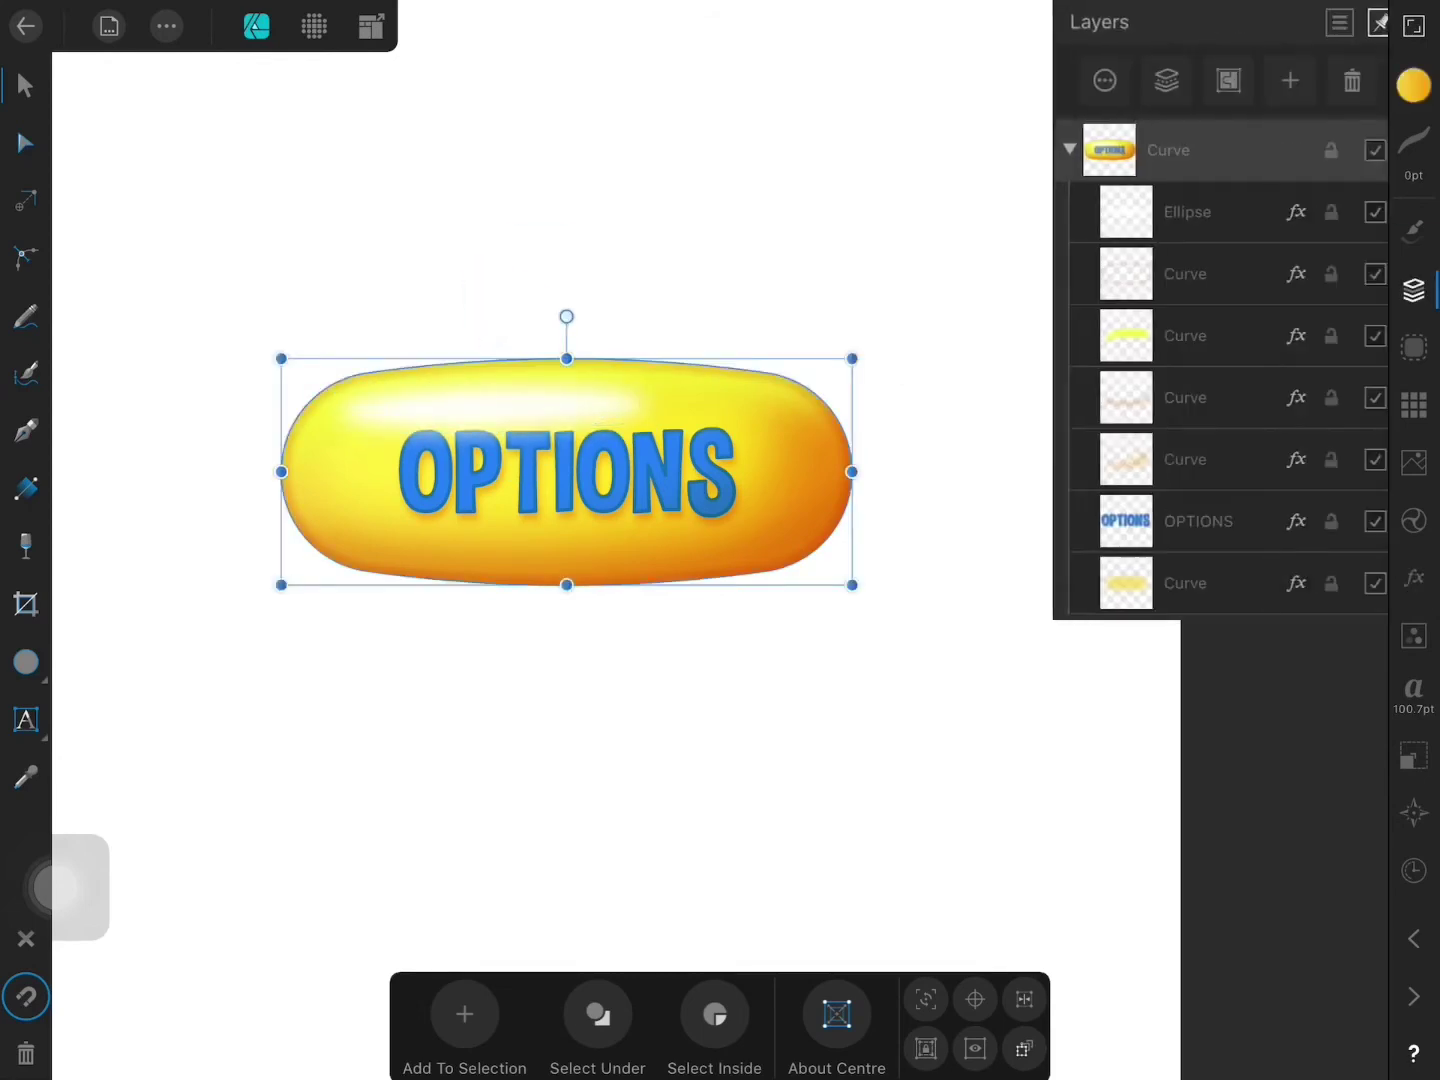
{"action": "left_click", "coordinate": [1170, 212]}
{"action": "mouse_move", "coordinate": [634, 397]}
{"action": "left_mouse_down"}
{"action": "mouse_move", "coordinate": [634, 428]}
{"action": "mouse_move", "coordinate": [614, 405]}
{"action": "left_mouse_up"}
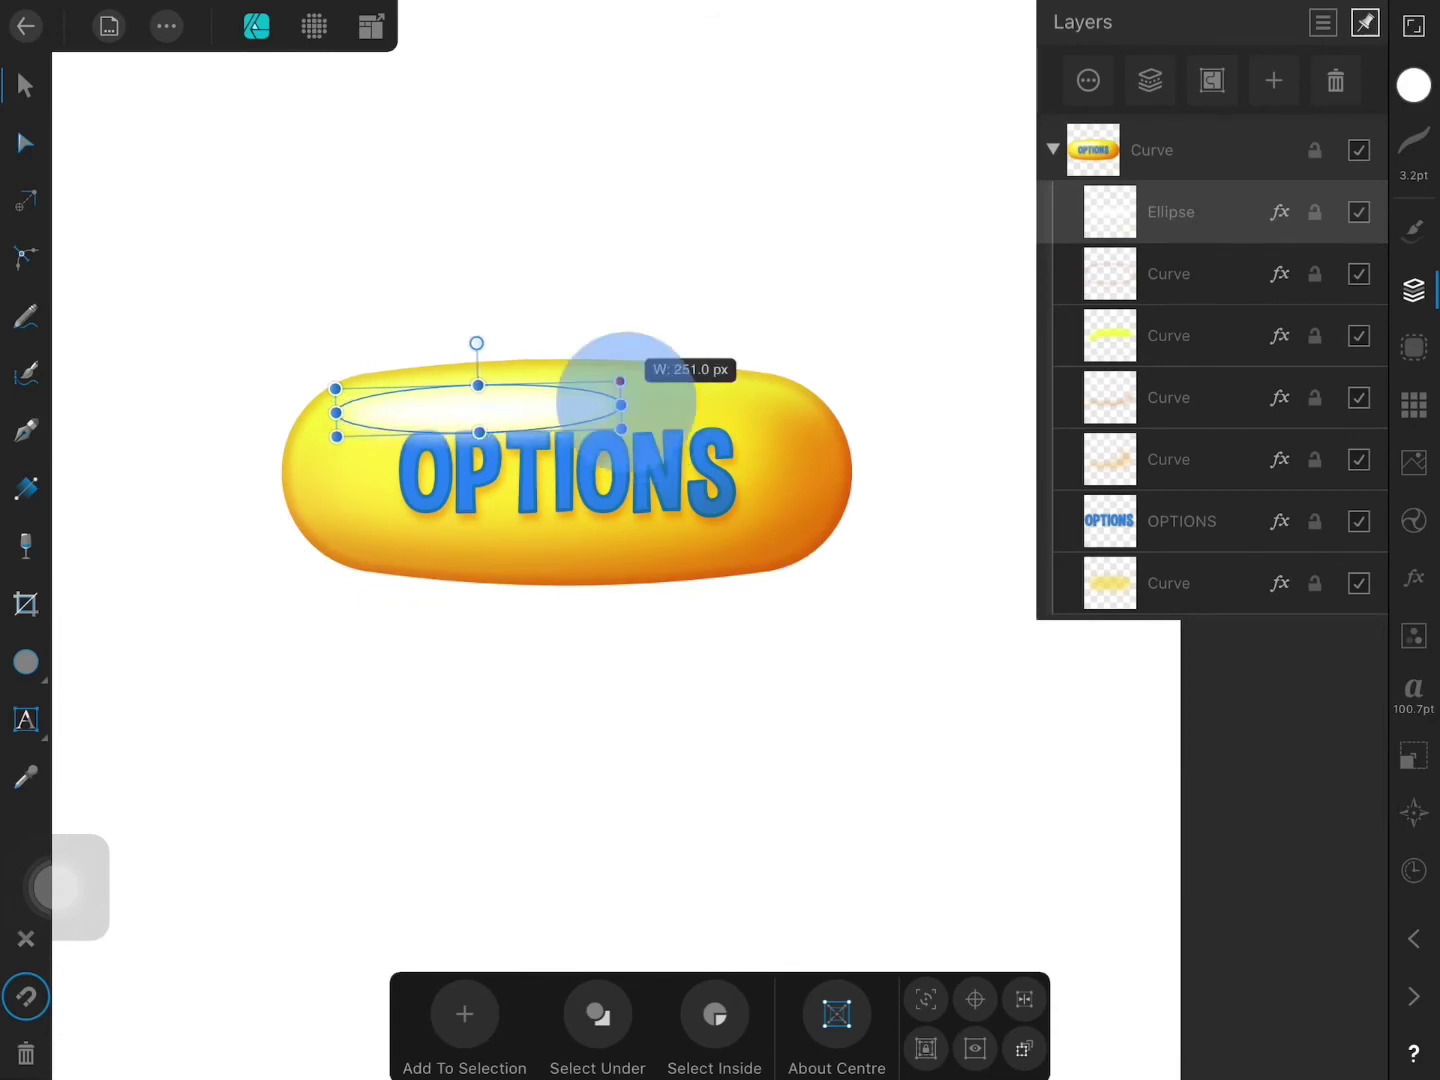
{"action": "left_click_drag", "start_coordinate": [336, 412], "coordinate": [343, 412]}
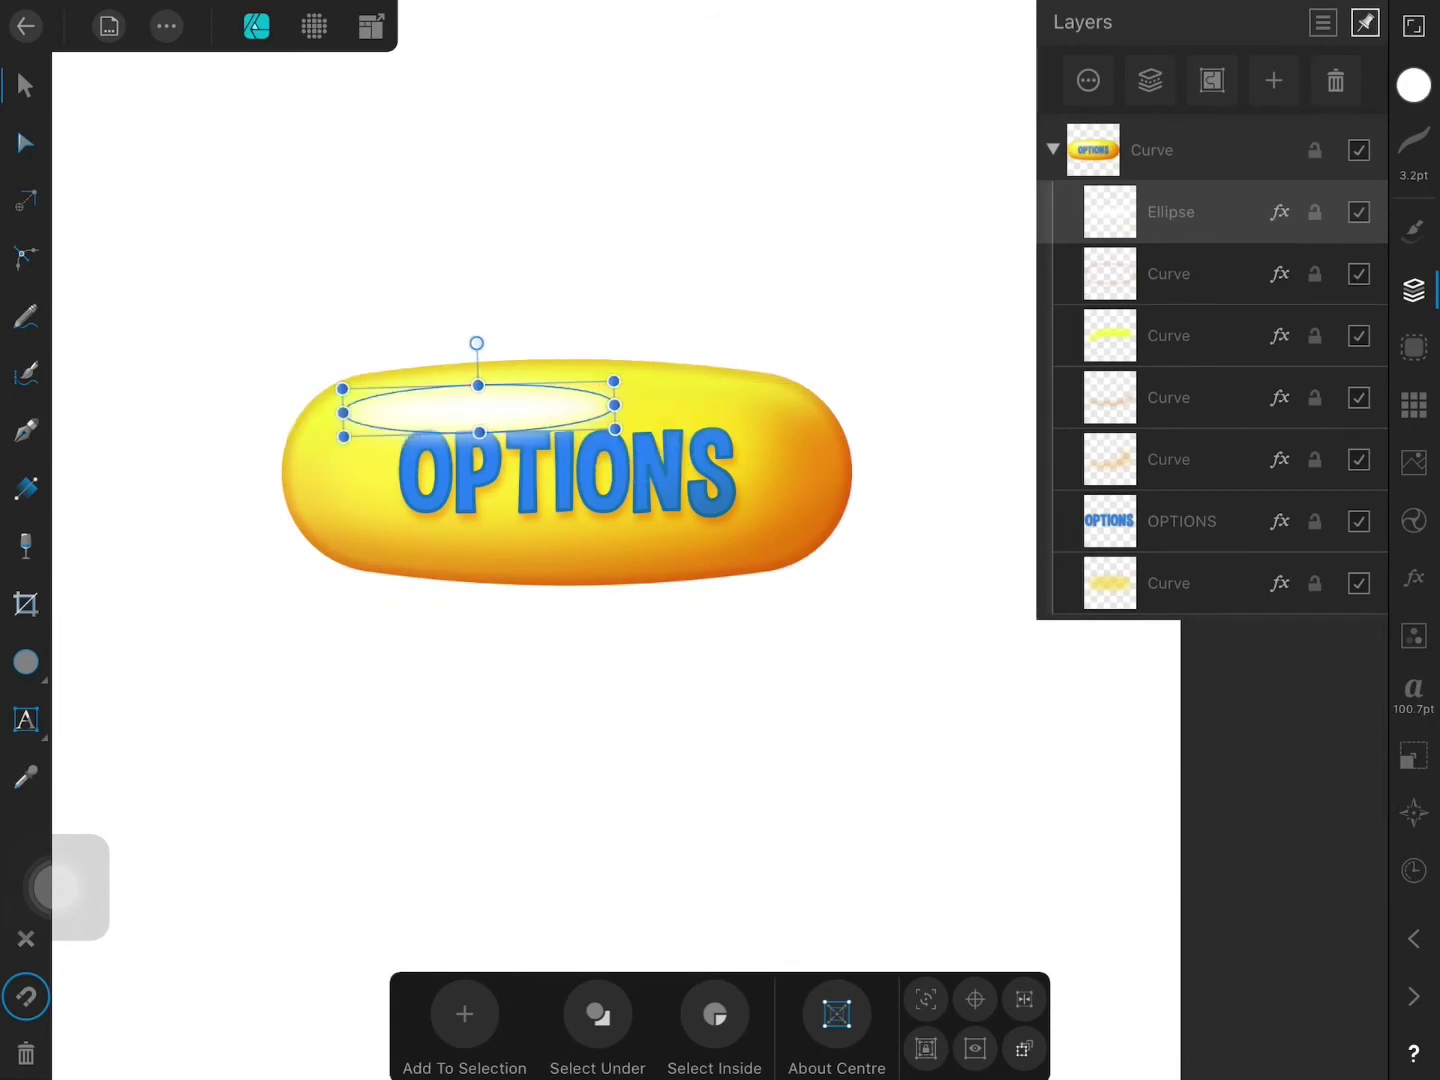
{"action": "left_click", "coordinate": [137, 92]}
Step: Give the capsule group an outer shadow: radius 8.6, offset 11.2, angle 78°, opacity 11%
{"action": "left_click", "coordinate": [566, 470]}
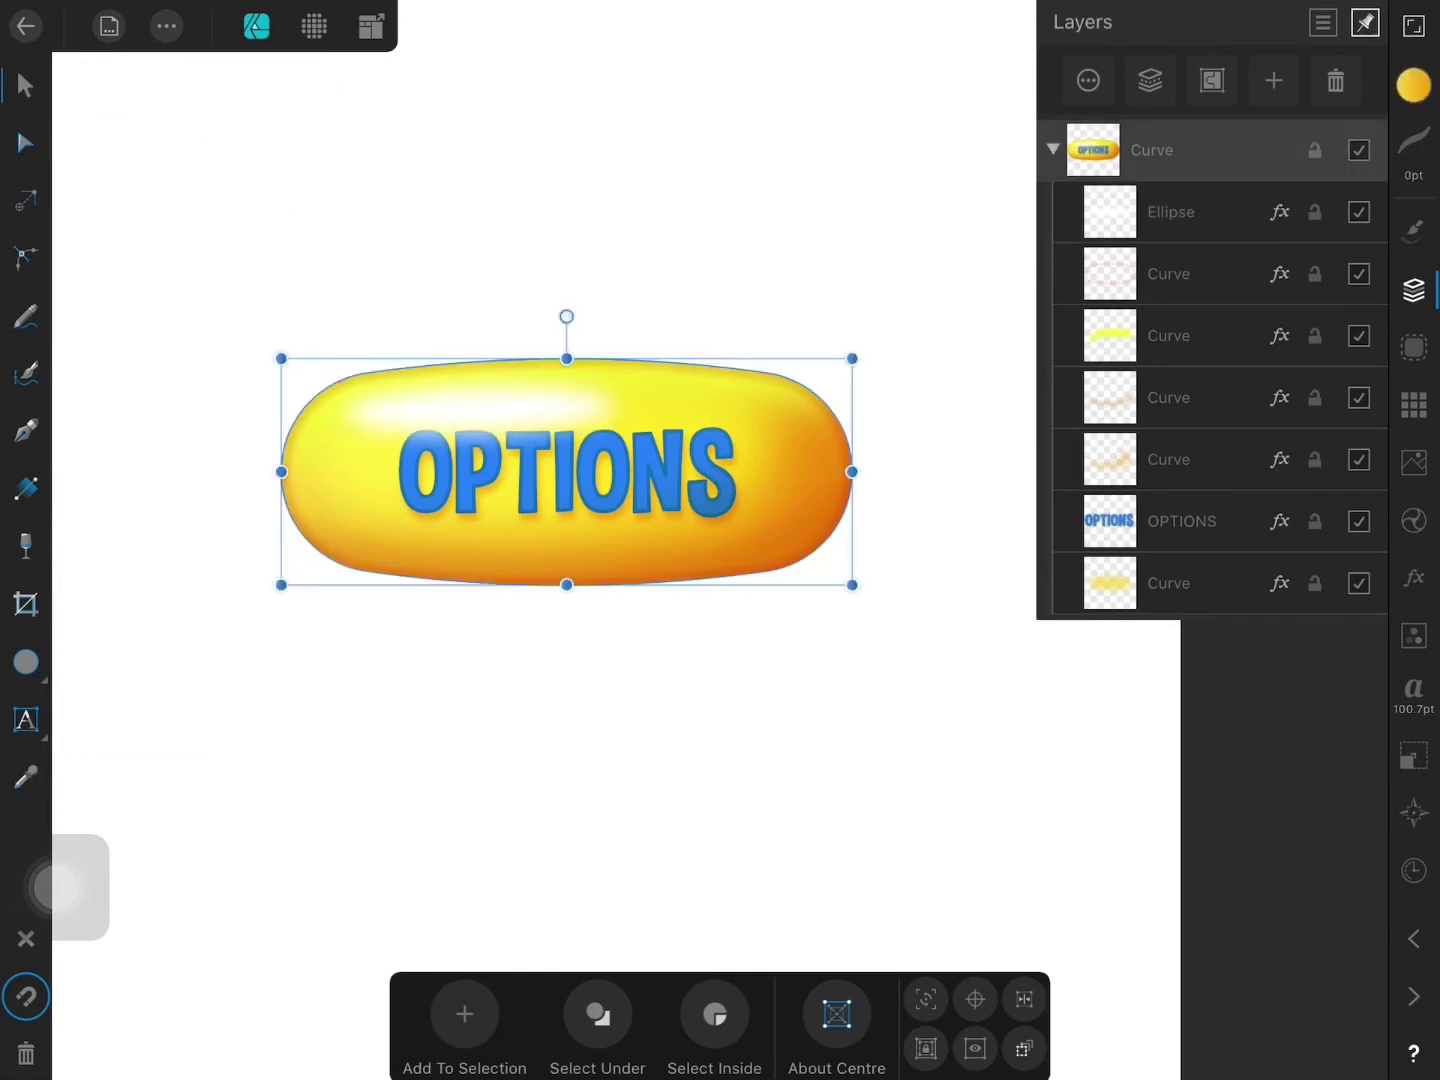
{"action": "left_click", "coordinate": [1413, 577]}
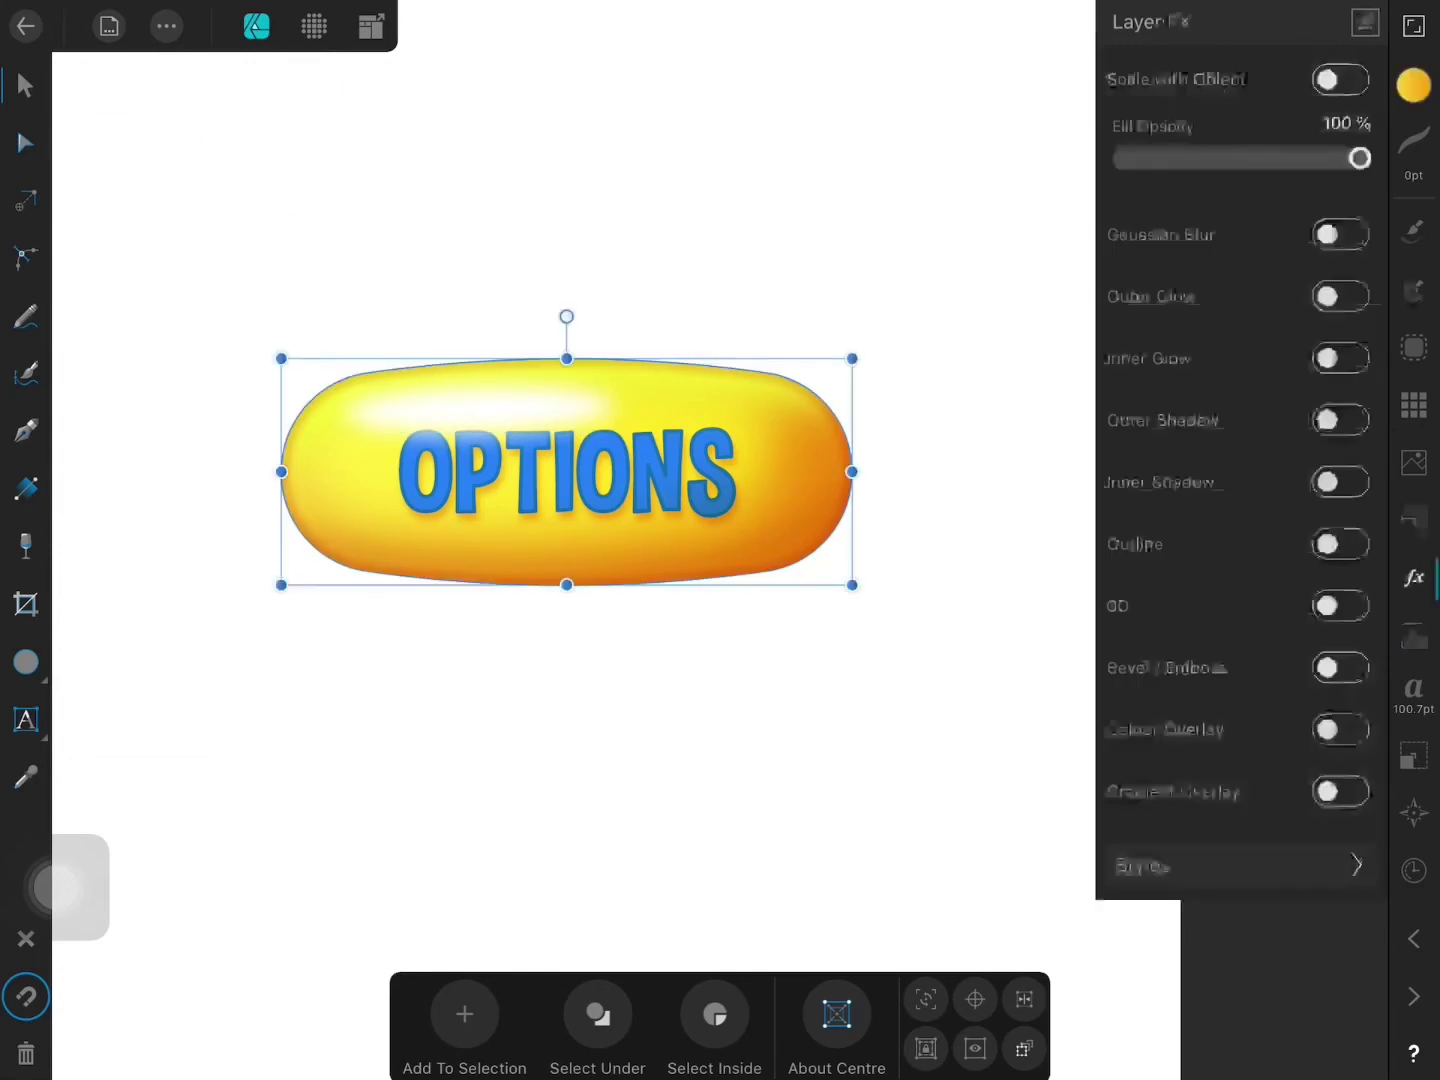
{"action": "left_click", "coordinate": [1340, 420]}
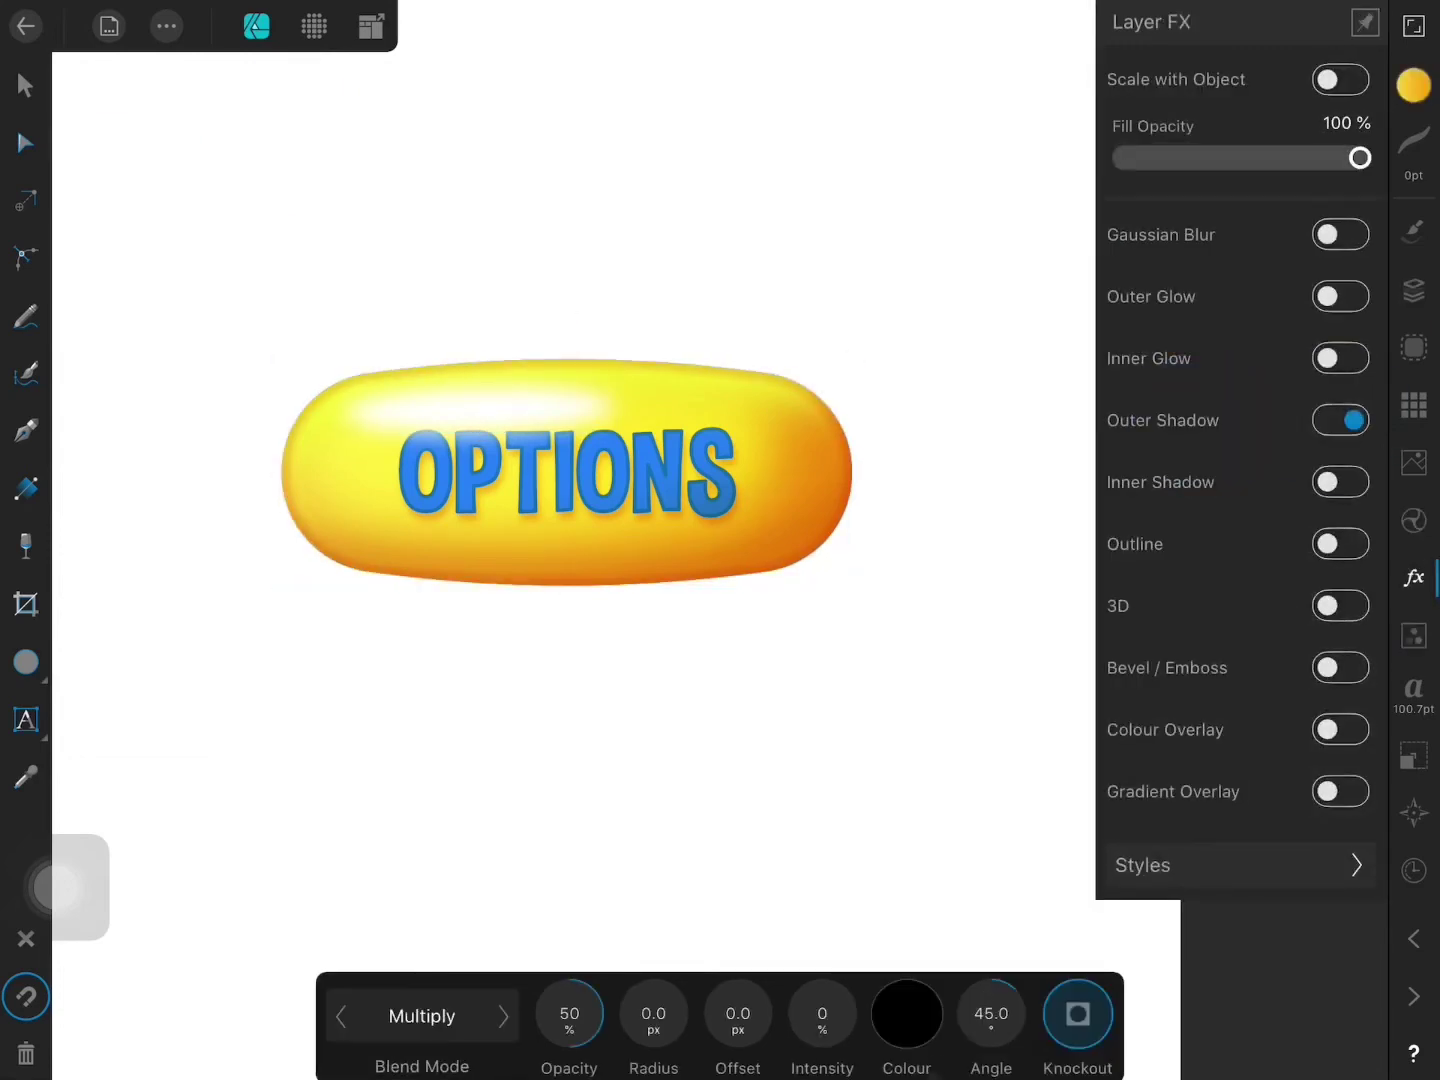
{"action": "left_click_drag", "start_coordinate": [654, 1013], "coordinate": [666, 980]}
{"action": "left_click_drag", "start_coordinate": [736, 588], "coordinate": [733, 586]}
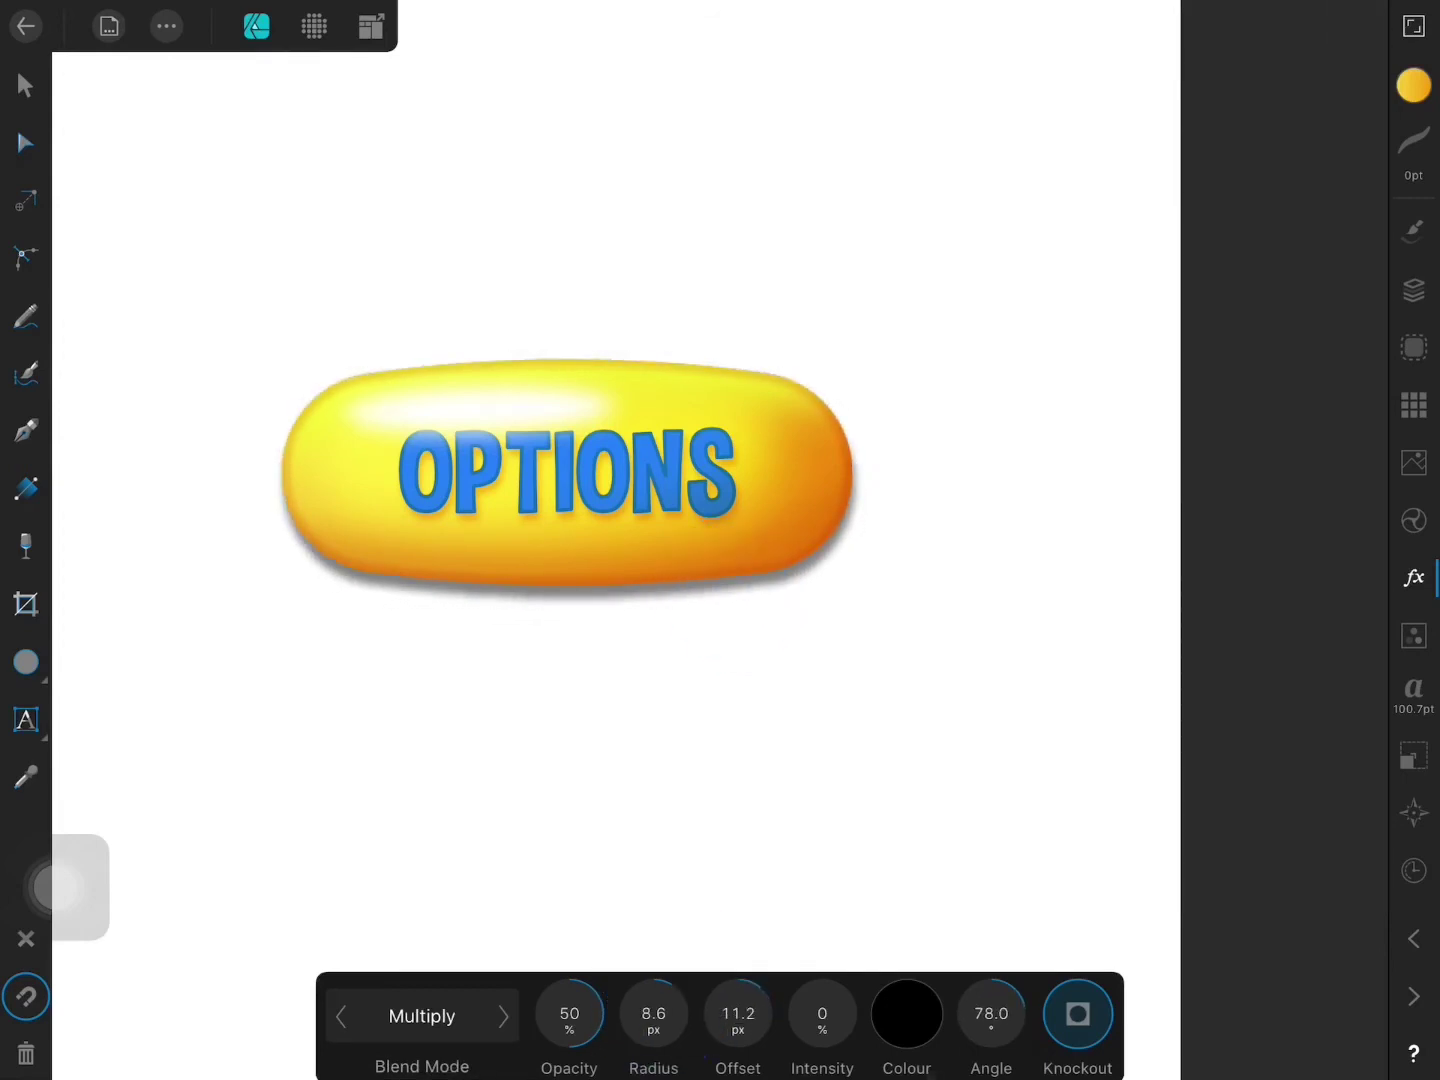
{"action": "left_click_drag", "start_coordinate": [569, 1013], "coordinate": [569, 1018]}
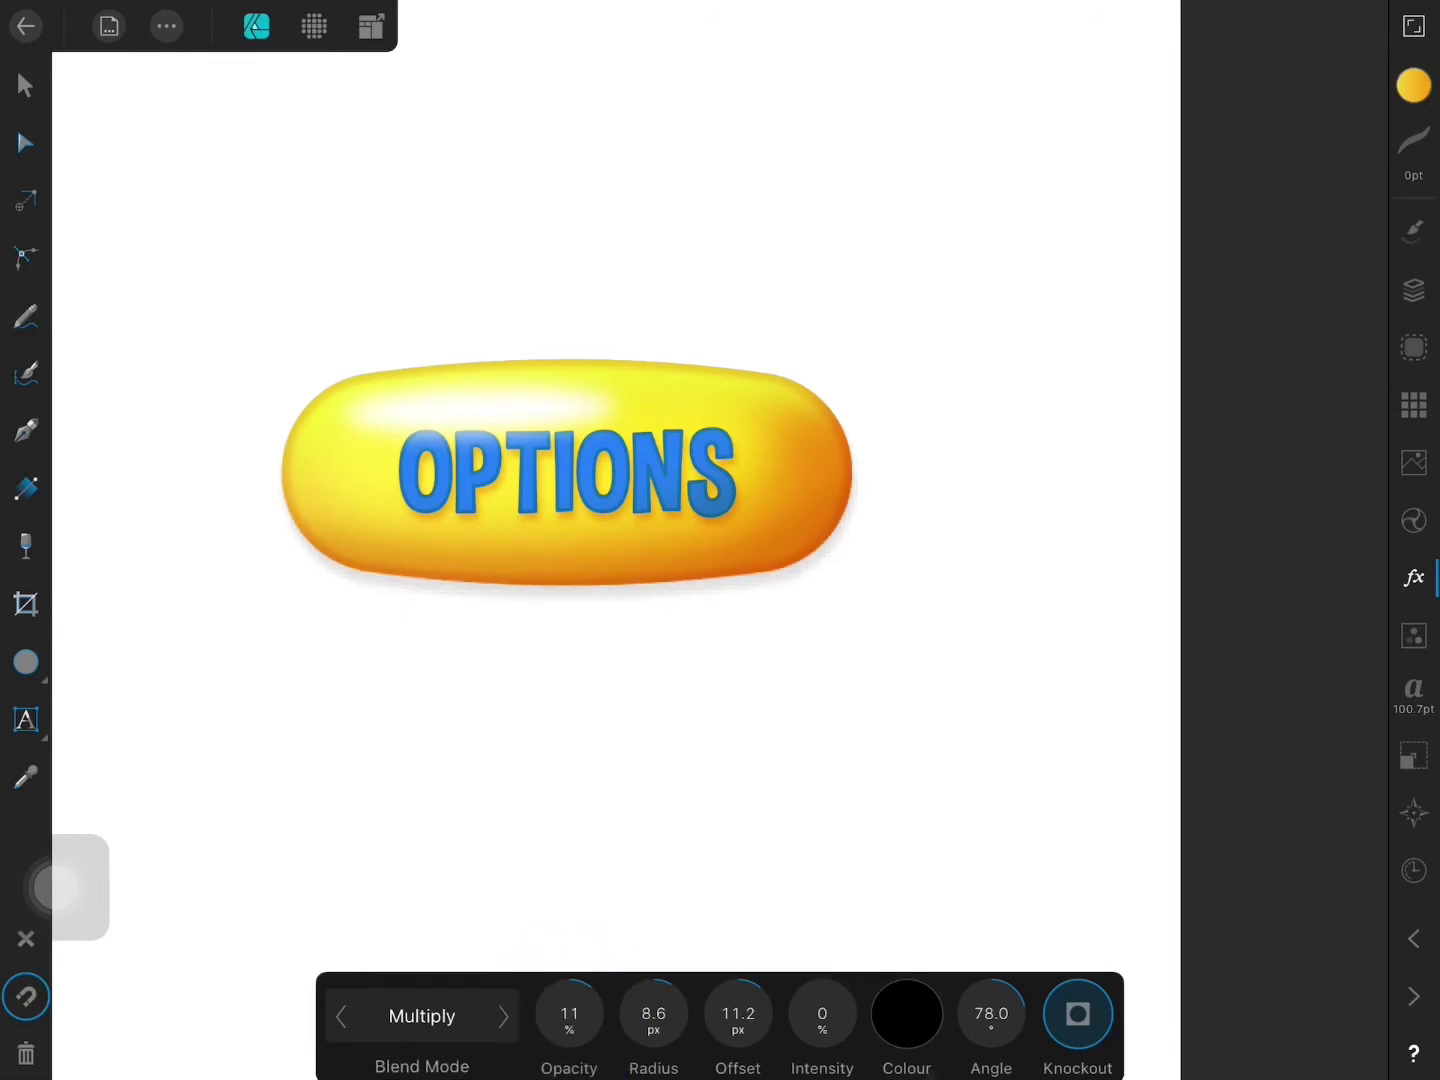
{"action": "scroll", "coordinate": [560, 640], "scroll_direction": "down", "scroll_amount": 3}
{"action": "left_click", "coordinate": [25, 85]}
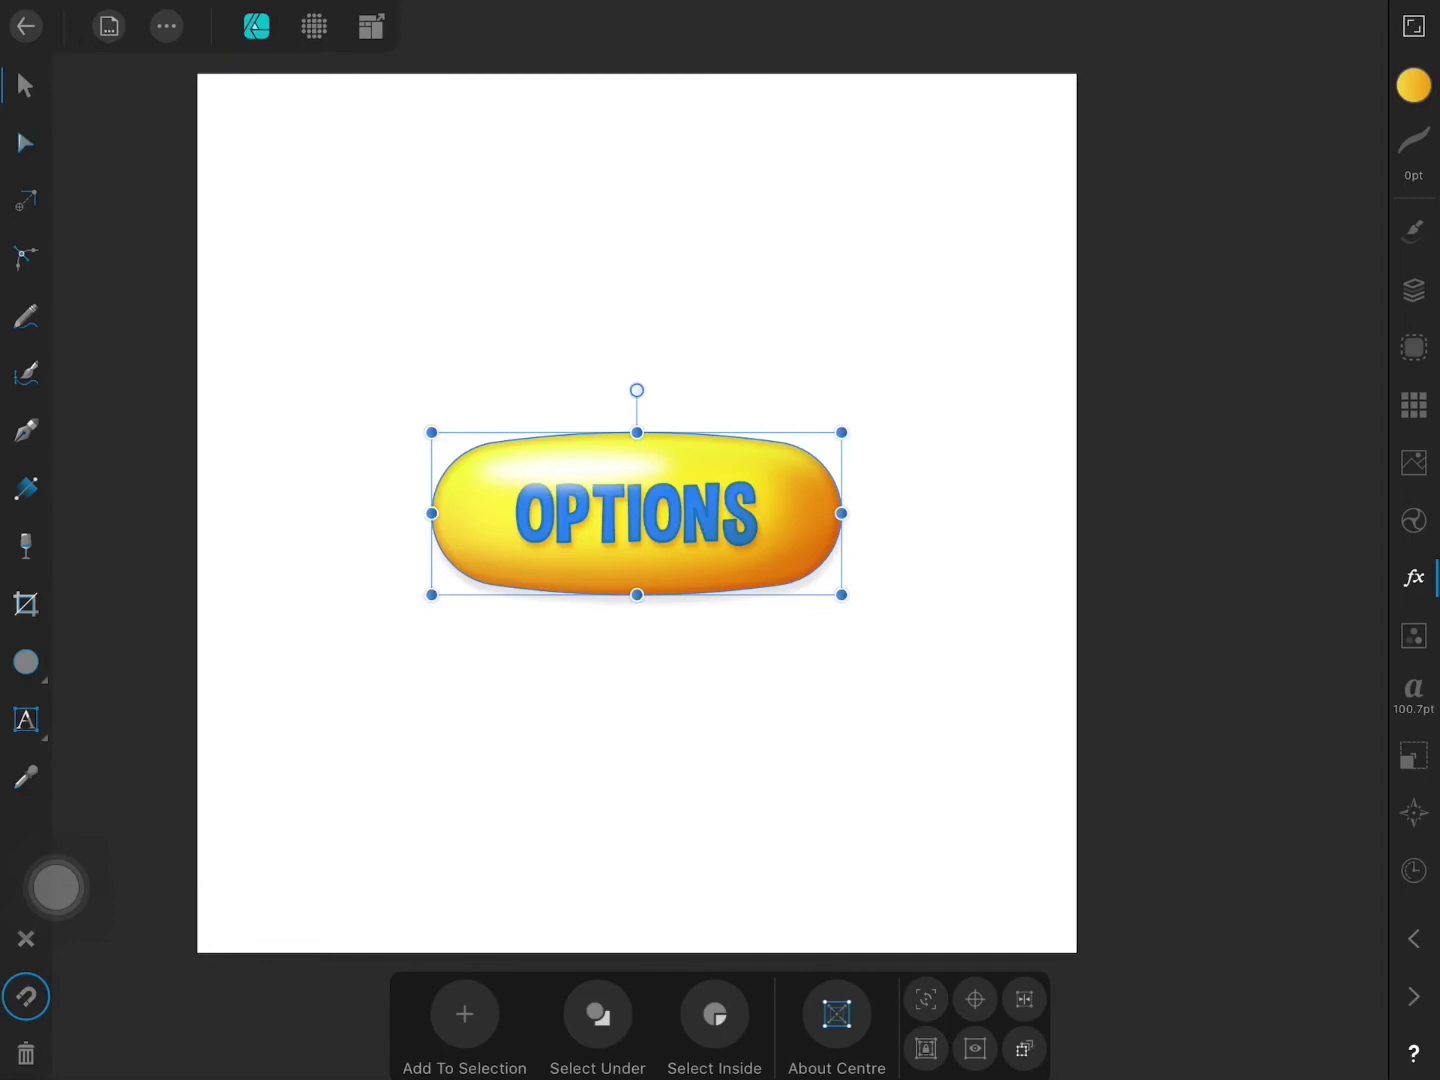
Step: Collapse the button group and draw a rectangle covering the whole page
{"action": "left_click", "coordinate": [1414, 290]}
{"action": "left_click", "coordinate": [1050, 147]}
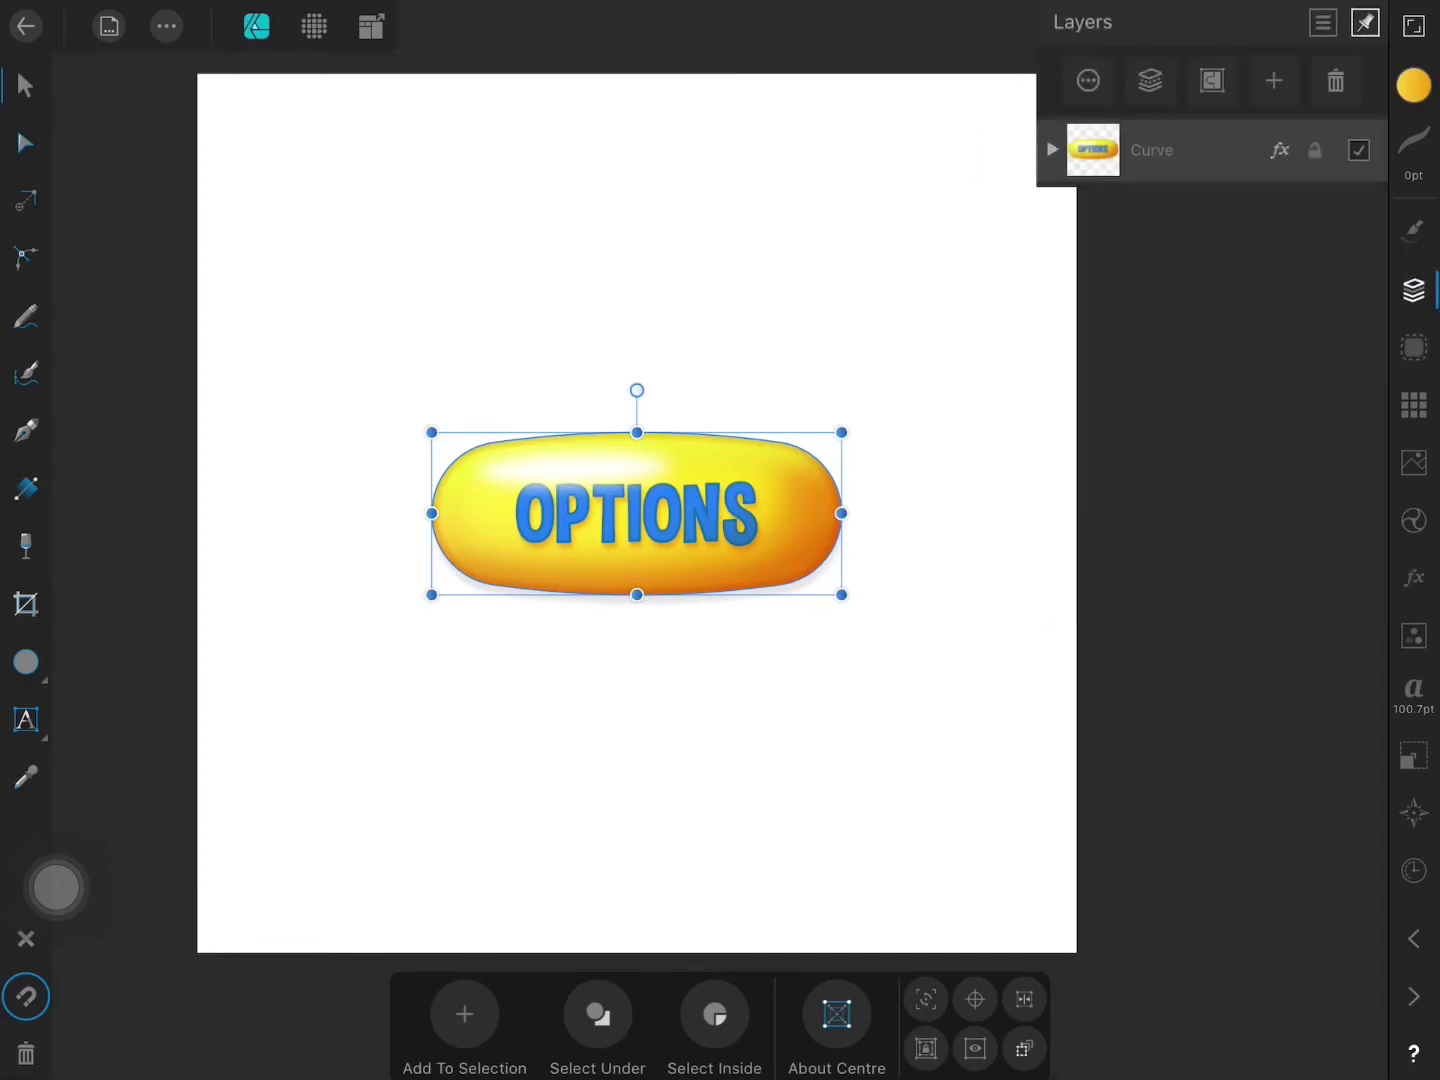
{"action": "left_click", "coordinate": [166, 25]}
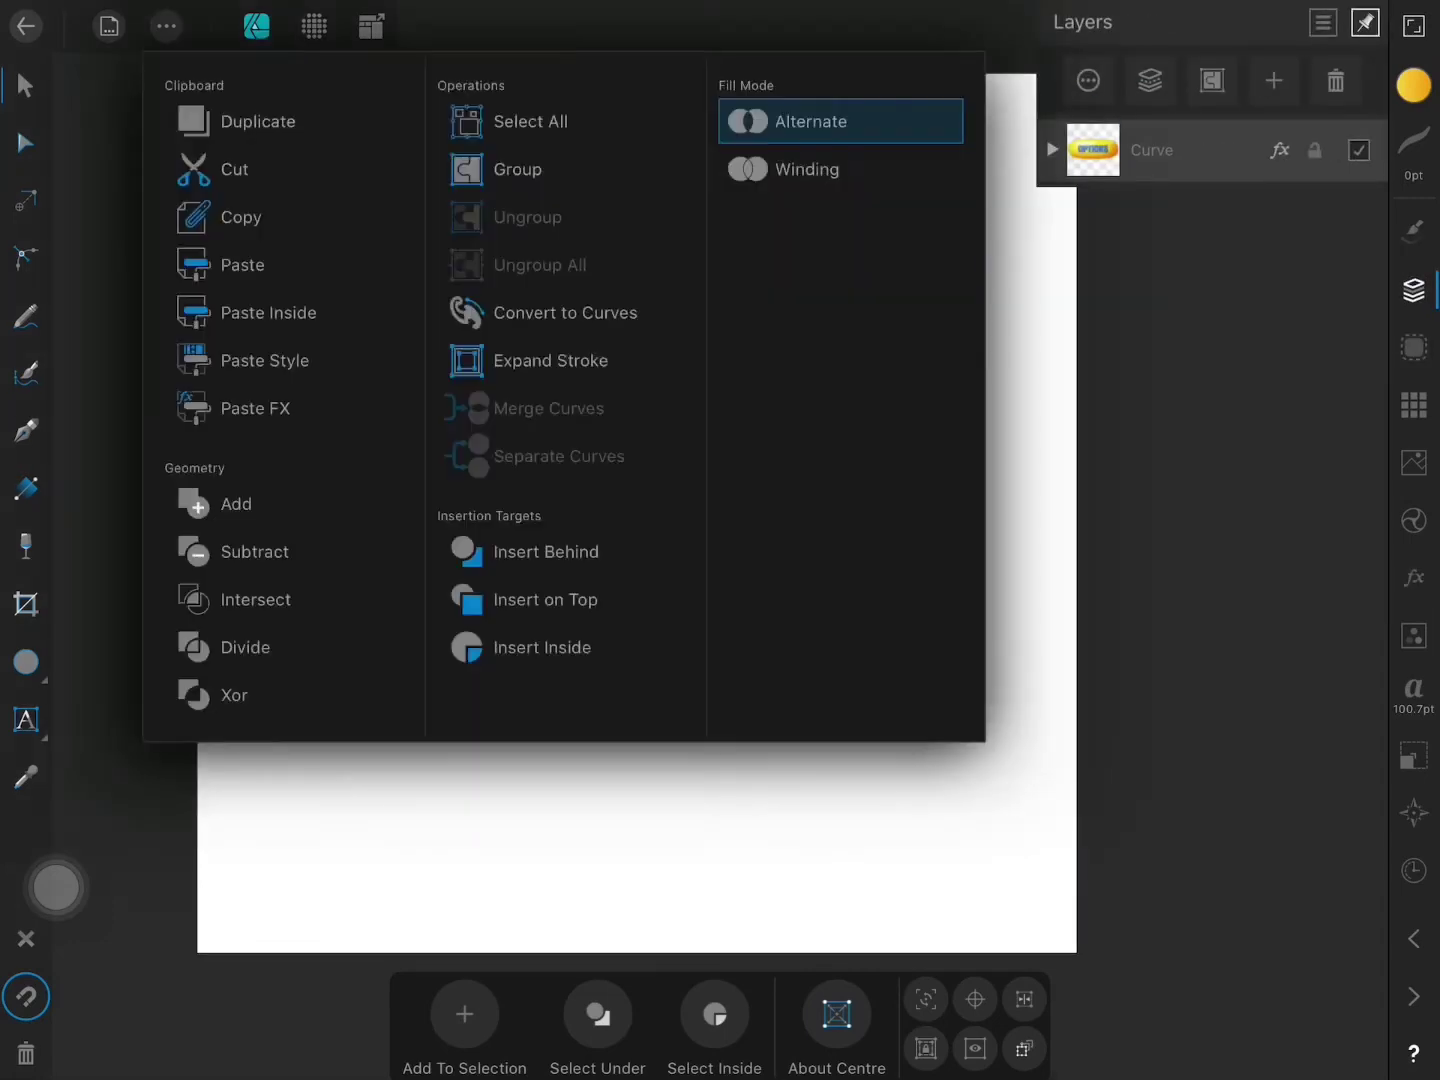
{"action": "left_click", "coordinate": [166, 25]}
{"action": "left_click", "coordinate": [26, 662]}
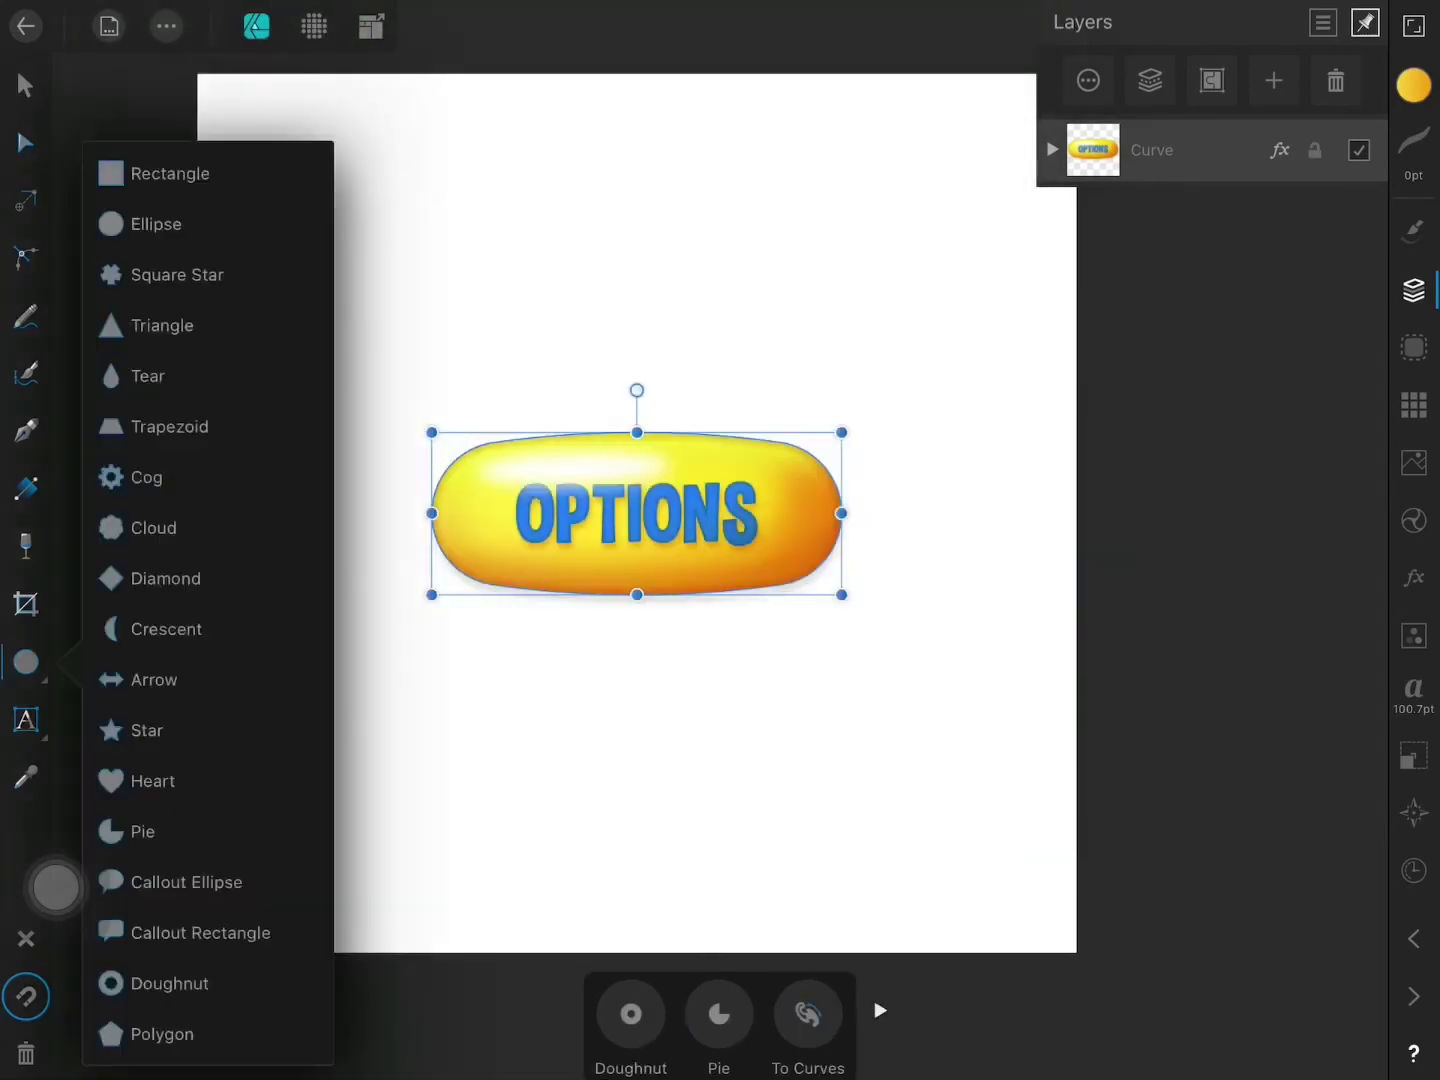
{"action": "left_click", "coordinate": [145, 170]}
{"action": "mouse_move", "coordinate": [197, 74]}
{"action": "left_mouse_down"}
{"action": "mouse_move", "coordinate": [287, 145]}
{"action": "mouse_move", "coordinate": [1077, 953]}
{"action": "left_mouse_up"}
Step: Fill the background rectangle light cyan (HSL 191, 81%, 78%)
{"action": "left_click", "coordinate": [1413, 85]}
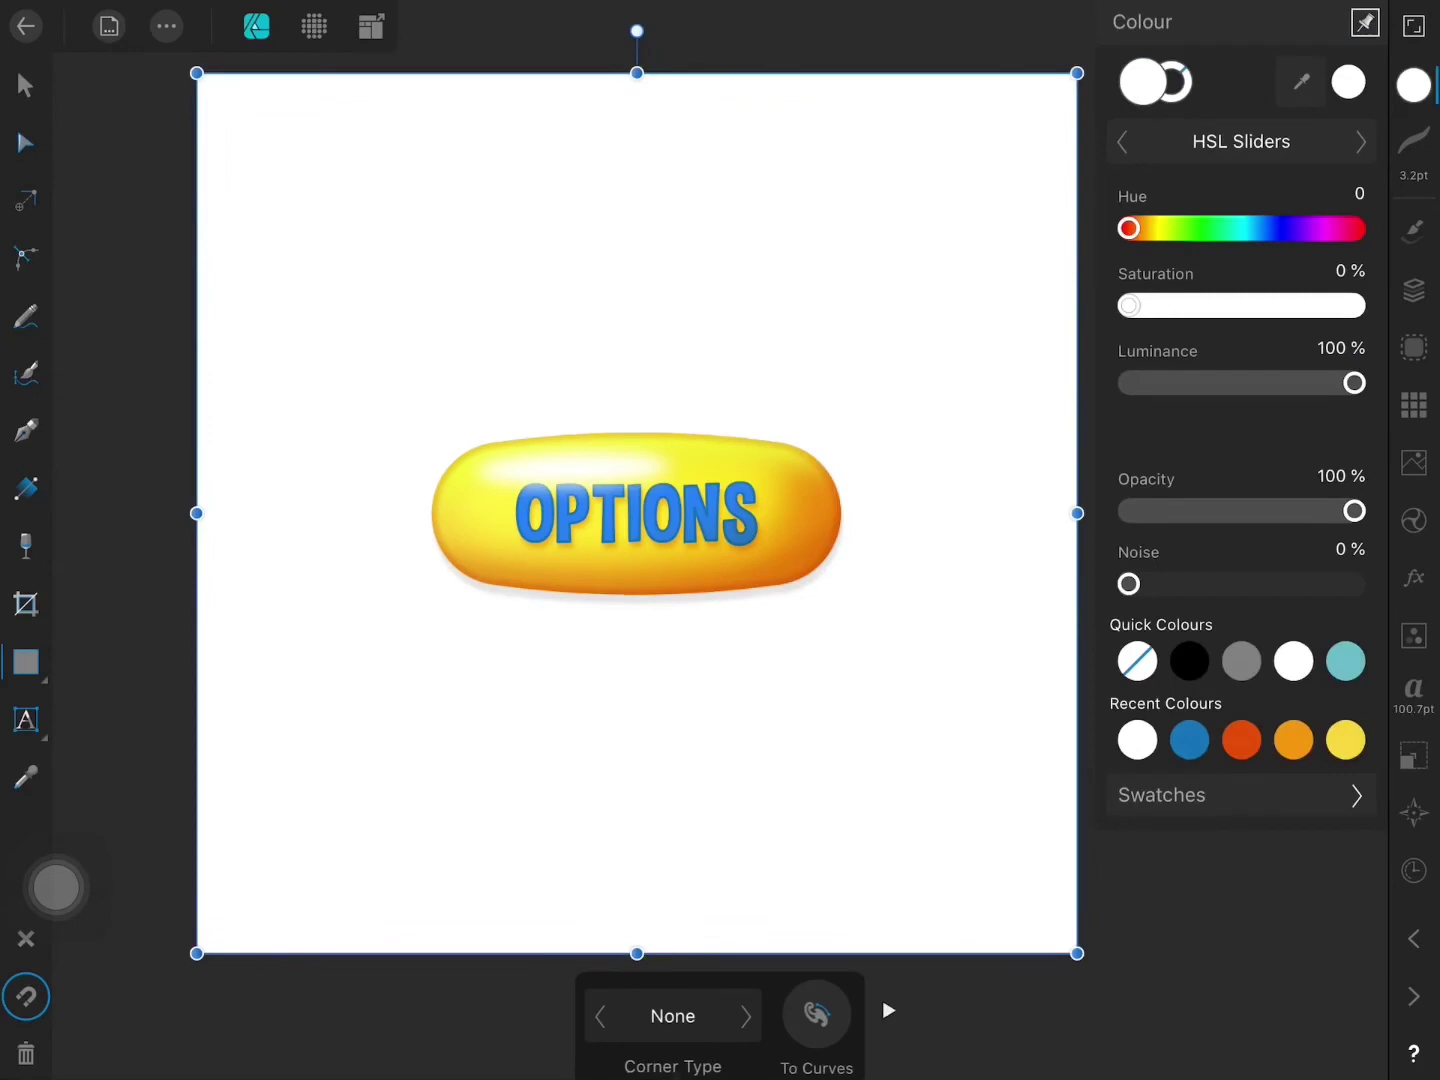
{"action": "left_click", "coordinate": [1240, 795]}
{"action": "left_click", "coordinate": [1345, 263]}
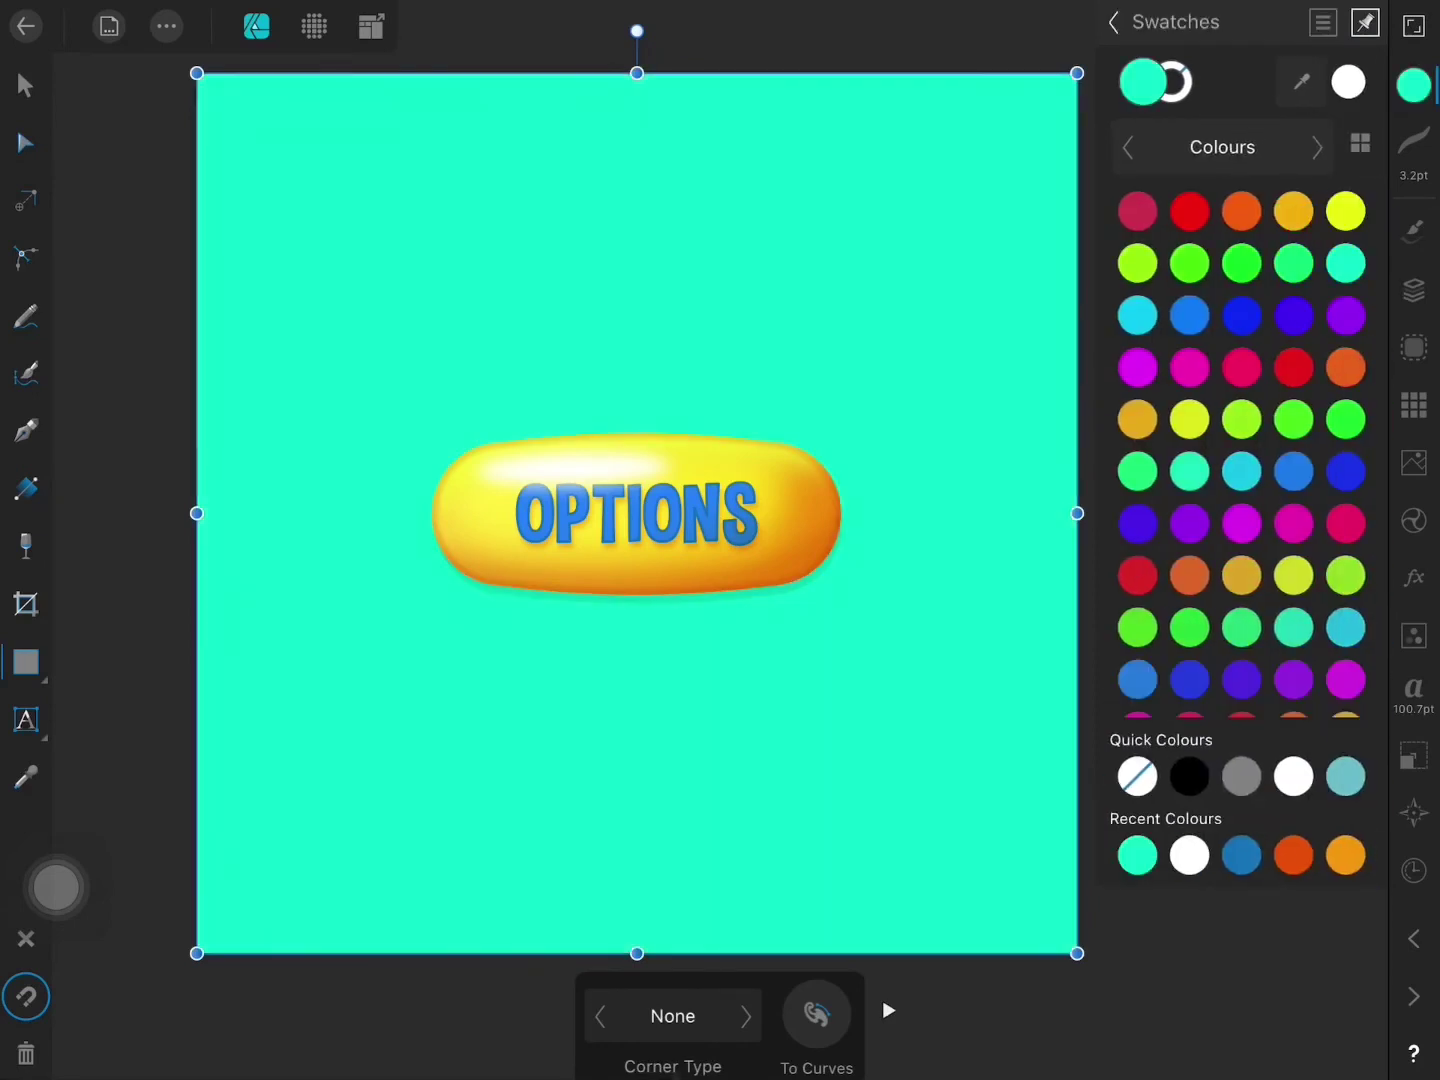
{"action": "left_click", "coordinate": [1137, 315]}
{"action": "left_click", "coordinate": [1113, 21]}
{"action": "mouse_move", "coordinate": [1241, 383]}
{"action": "left_mouse_down"}
{"action": "mouse_move", "coordinate": [1320, 383]}
{"action": "mouse_move", "coordinate": [1305, 383]}
{"action": "left_mouse_up"}
Step: Deselect the background and select the OPTIONS button group in Layers
{"action": "left_click", "coordinate": [25, 85]}
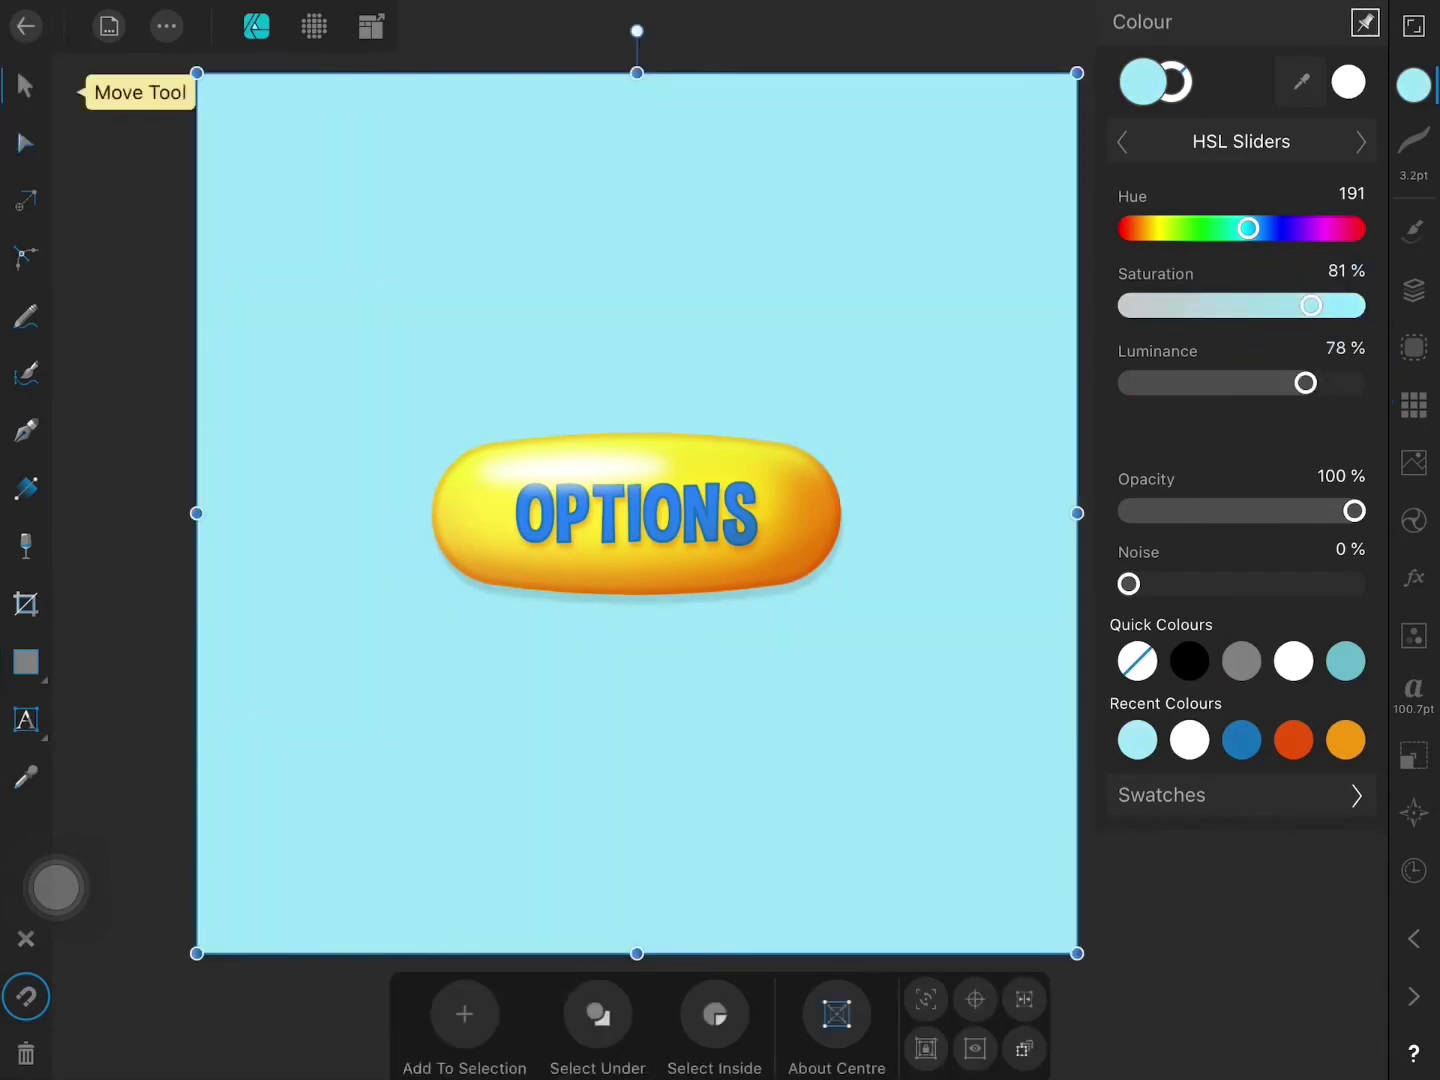
{"action": "left_click", "coordinate": [120, 500]}
{"action": "scroll", "coordinate": [637, 513], "scroll_direction": "down", "scroll_amount": 2}
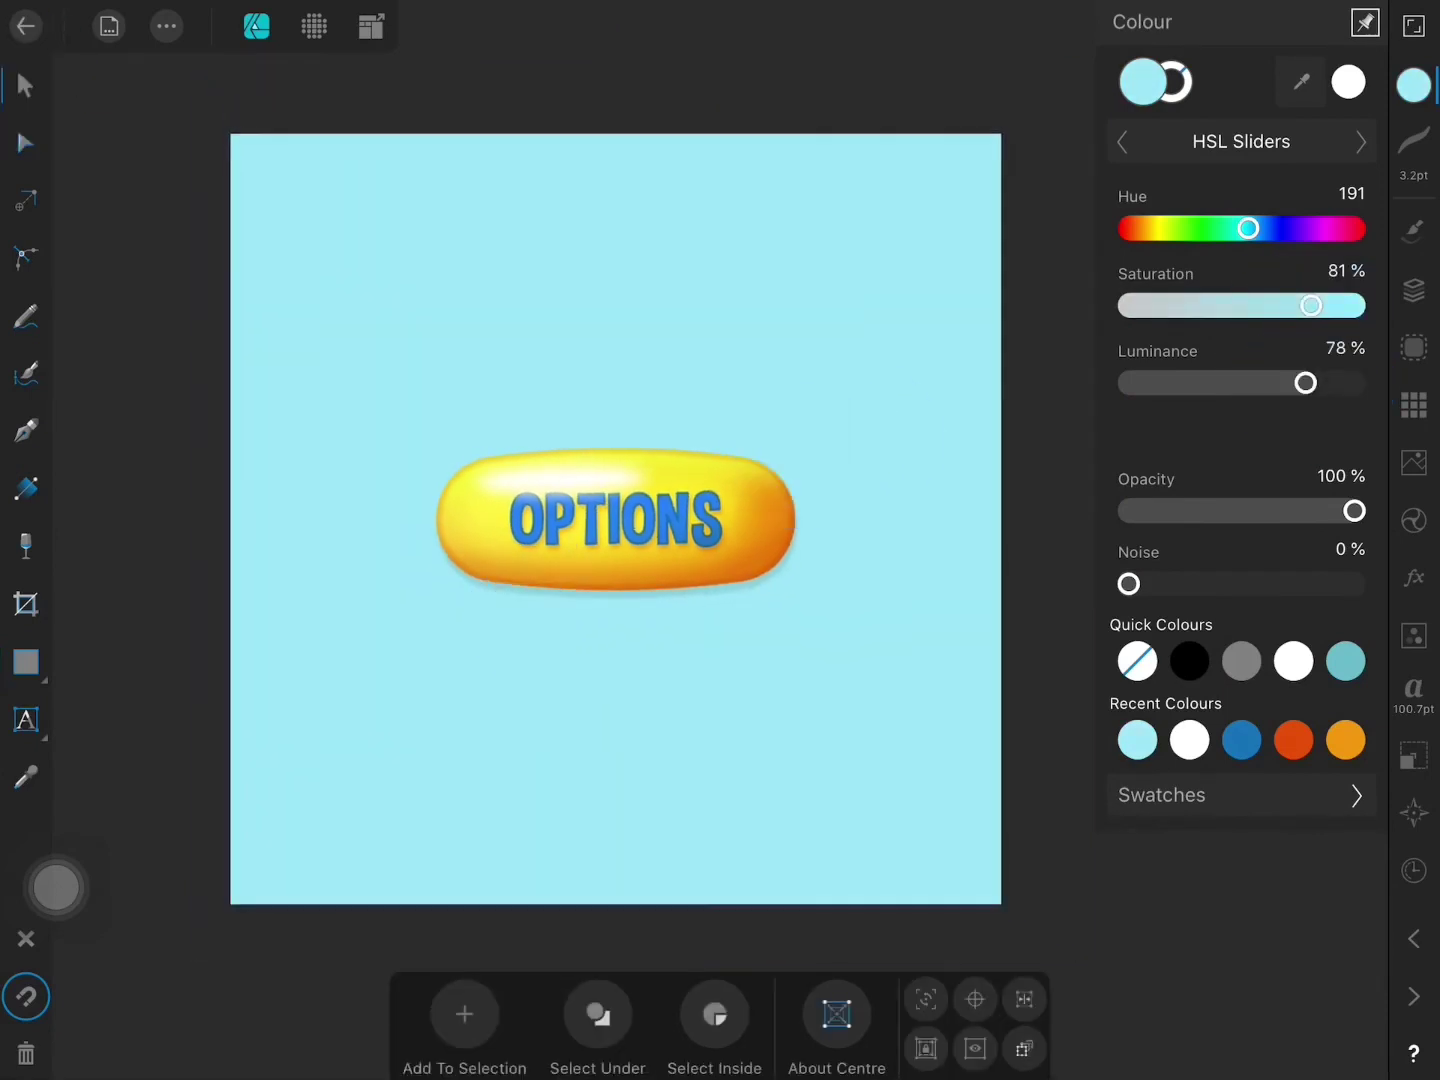
{"action": "left_click", "coordinate": [1414, 290]}
{"action": "left_click", "coordinate": [1150, 150]}
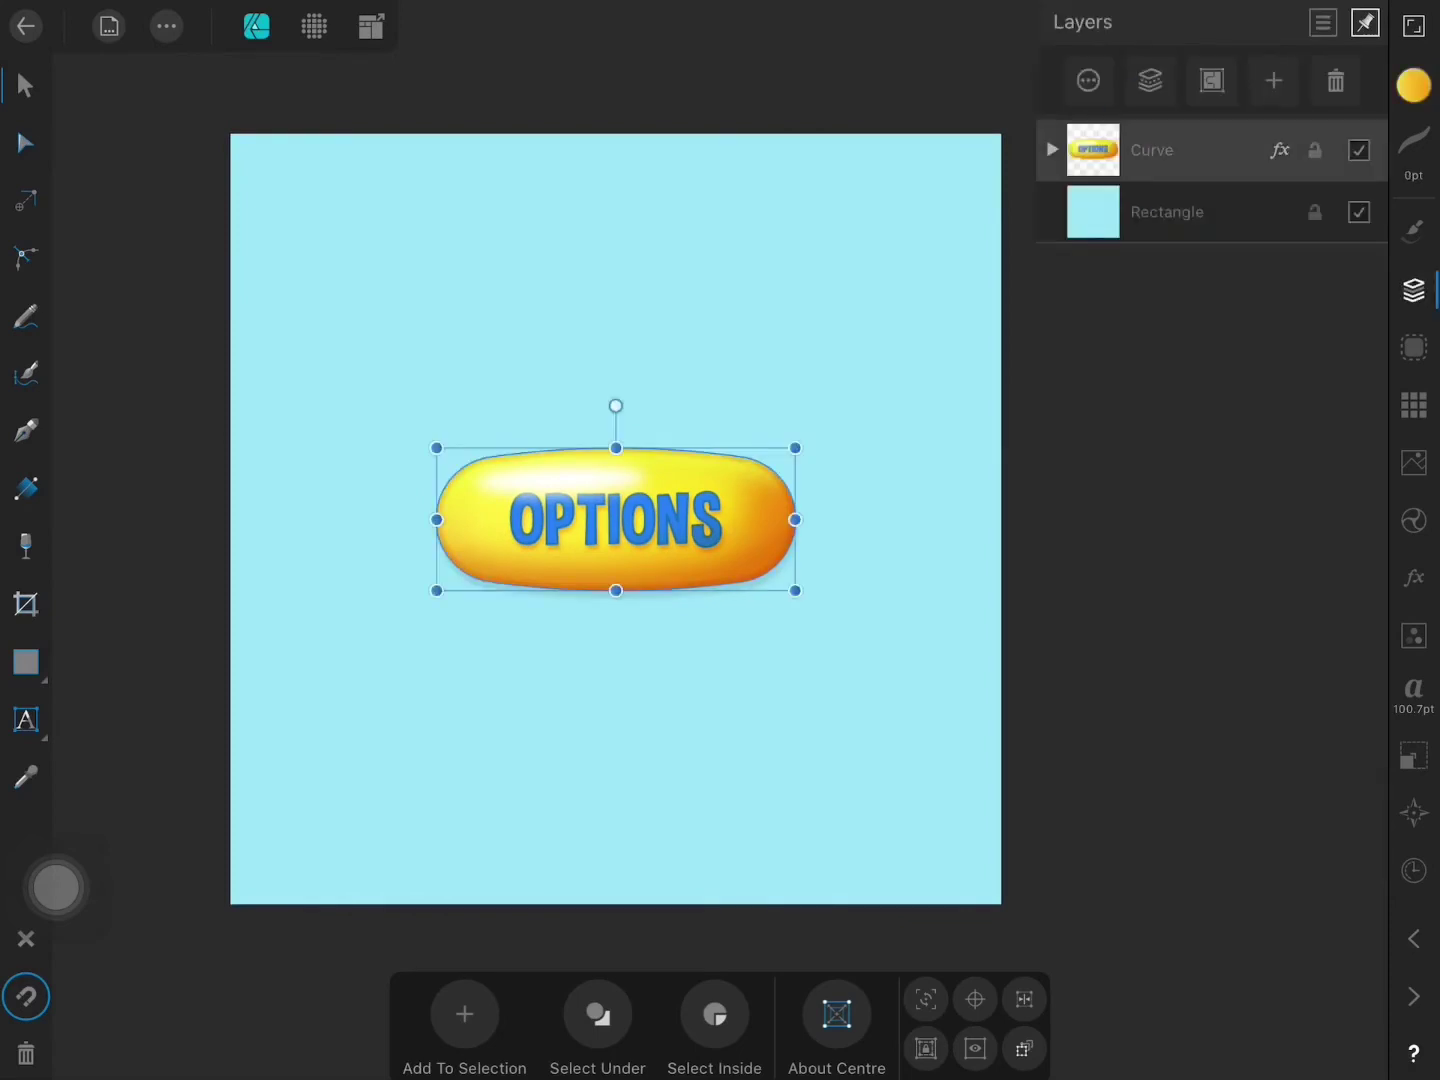
Step: Draw a white-filled circle centred above the button
{"action": "scroll", "coordinate": [707, 610], "scroll_direction": "up", "scroll_amount": 2}
{"action": "left_click", "coordinate": [25, 662]}
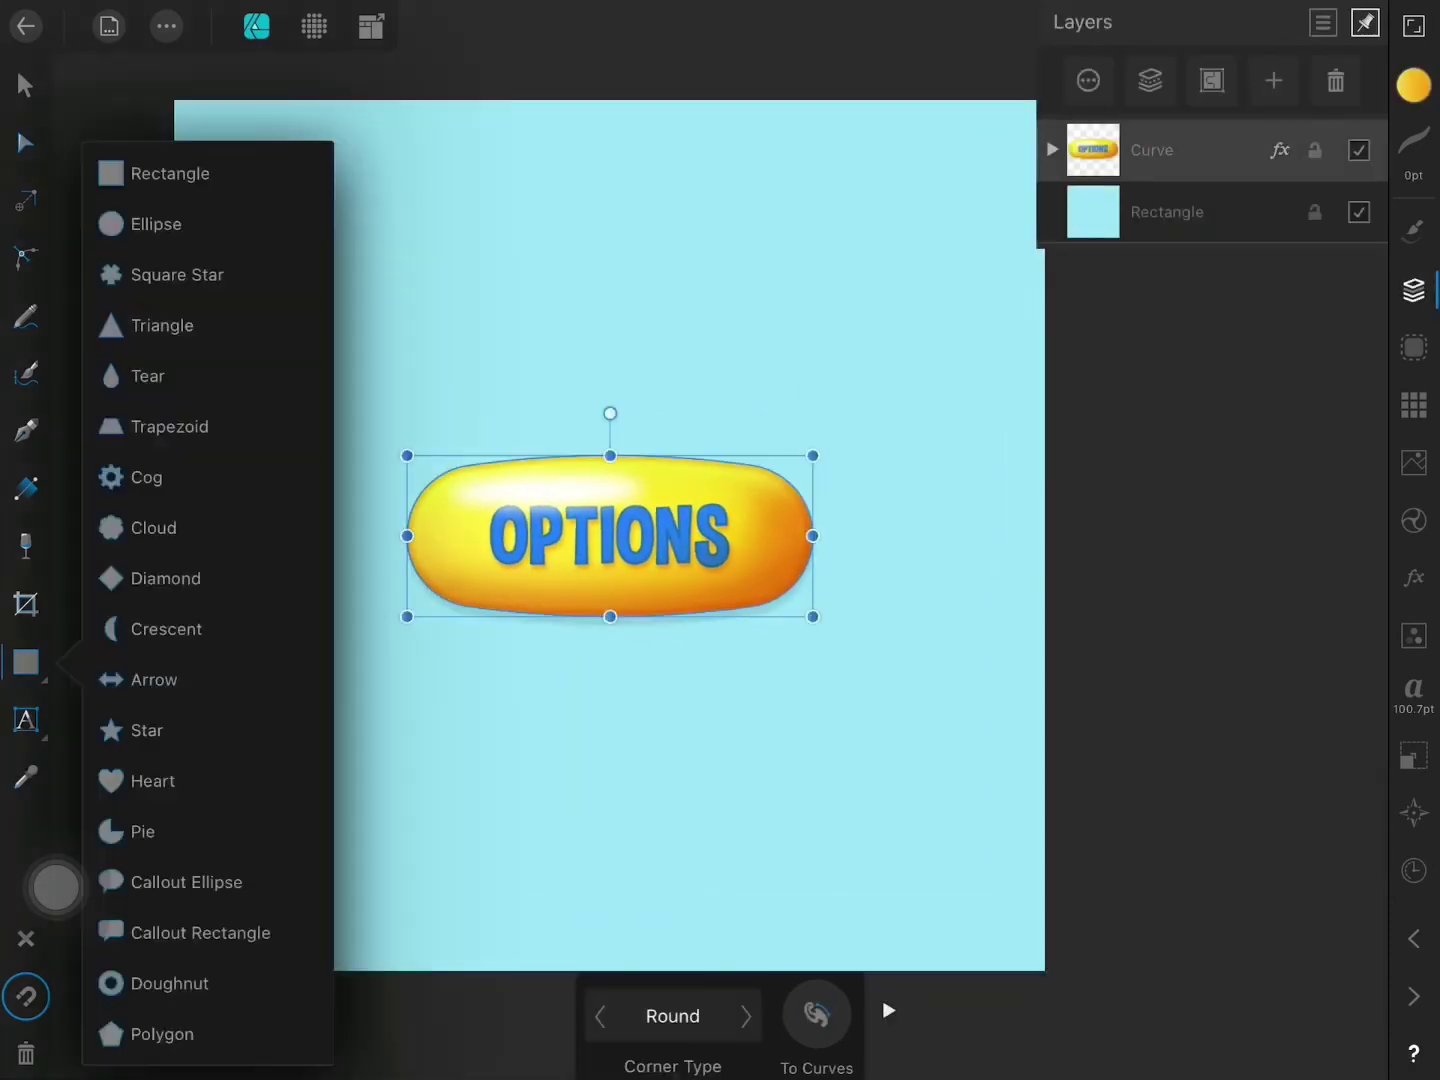
{"action": "left_click", "coordinate": [155, 224]}
{"action": "left_click_drag", "start_coordinate": [587, 289], "coordinate": [711, 414]}
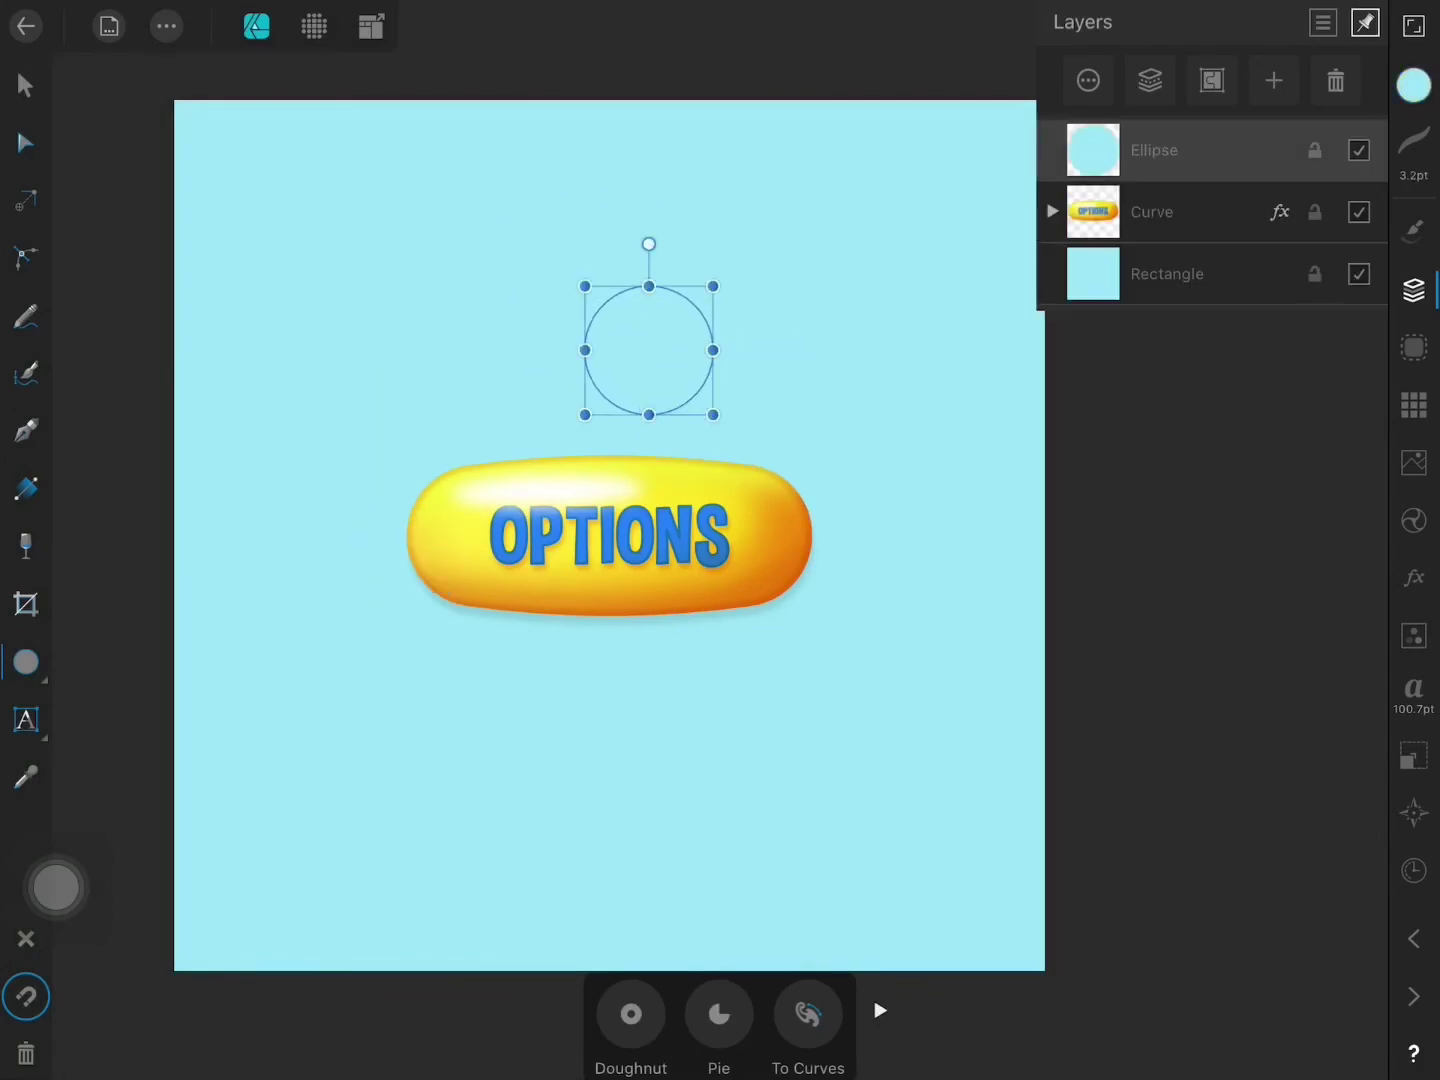
{"action": "left_click", "coordinate": [25, 85]}
{"action": "left_click", "coordinate": [1414, 85]}
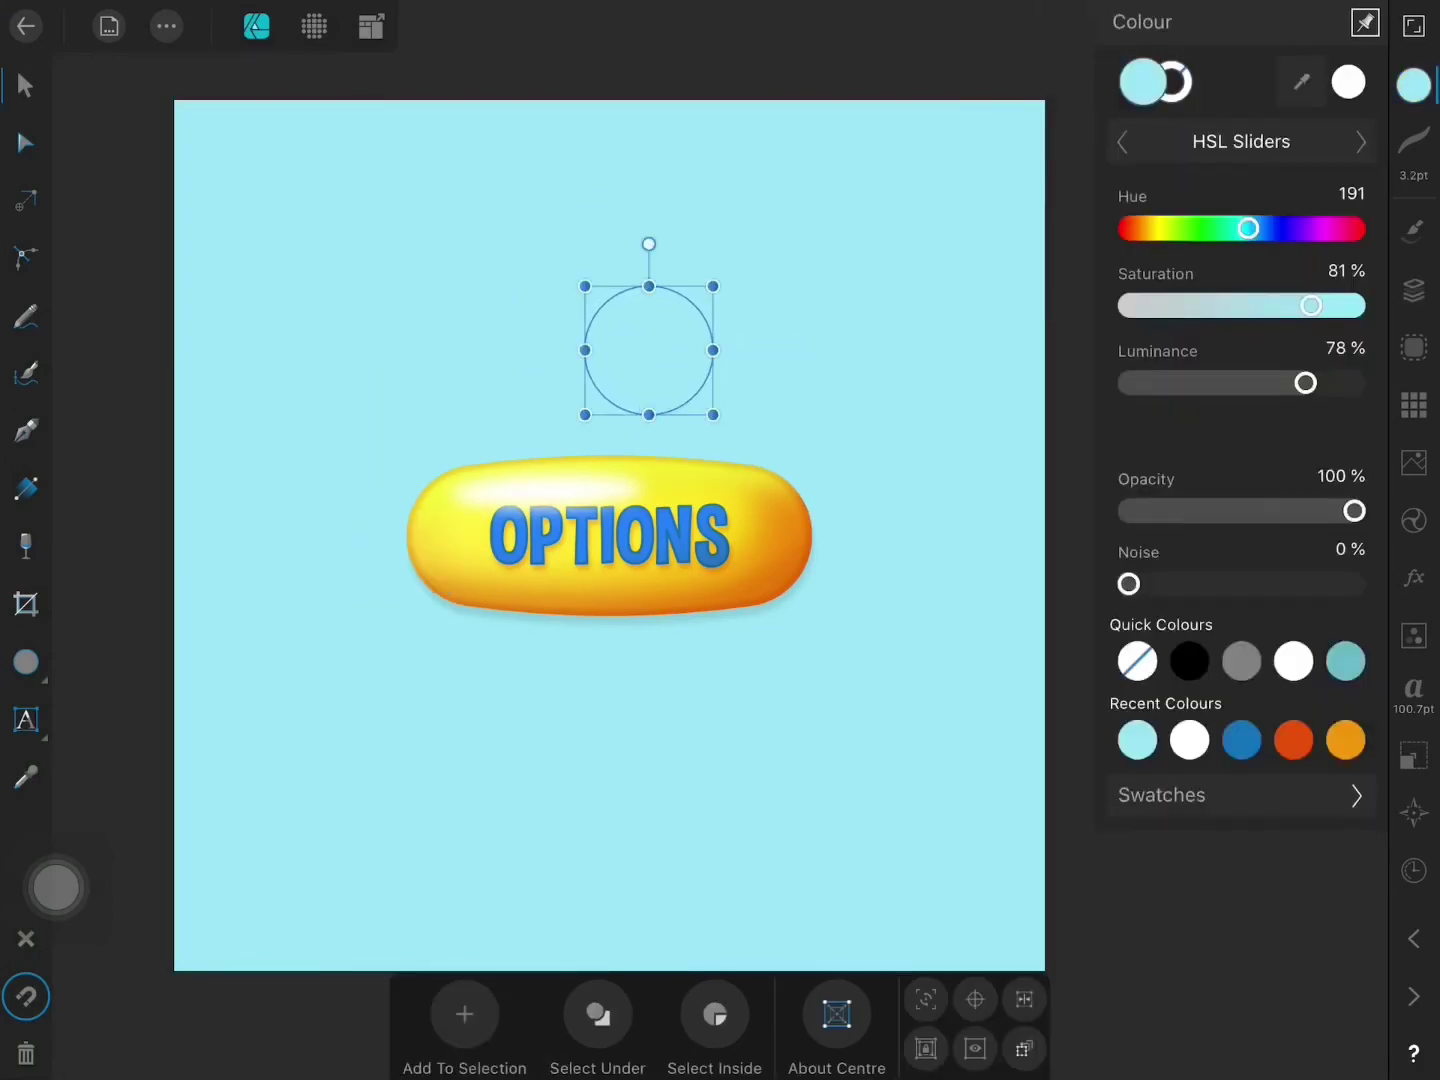
{"action": "left_click", "coordinate": [1293, 661]}
{"action": "left_click_drag", "start_coordinate": [649, 350], "coordinate": [610, 362]}
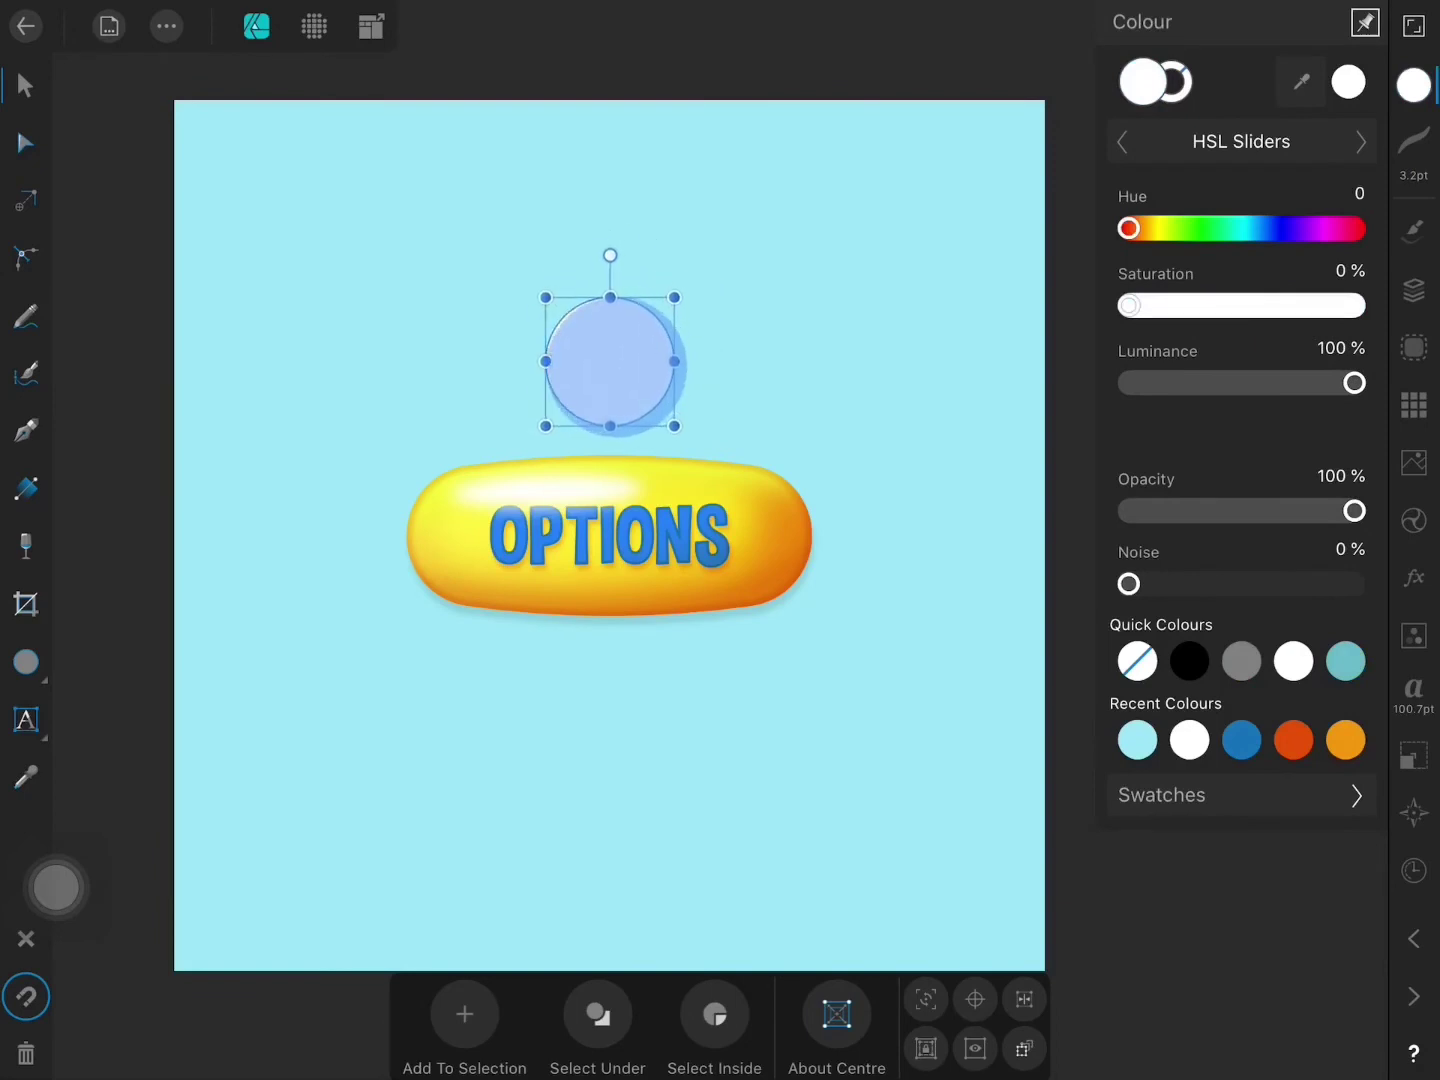
Step: Lock the background Rectangle layer and select the whole OPTIONS button group
{"action": "scroll", "coordinate": [610, 535], "scroll_direction": "up", "scroll_amount": 1}
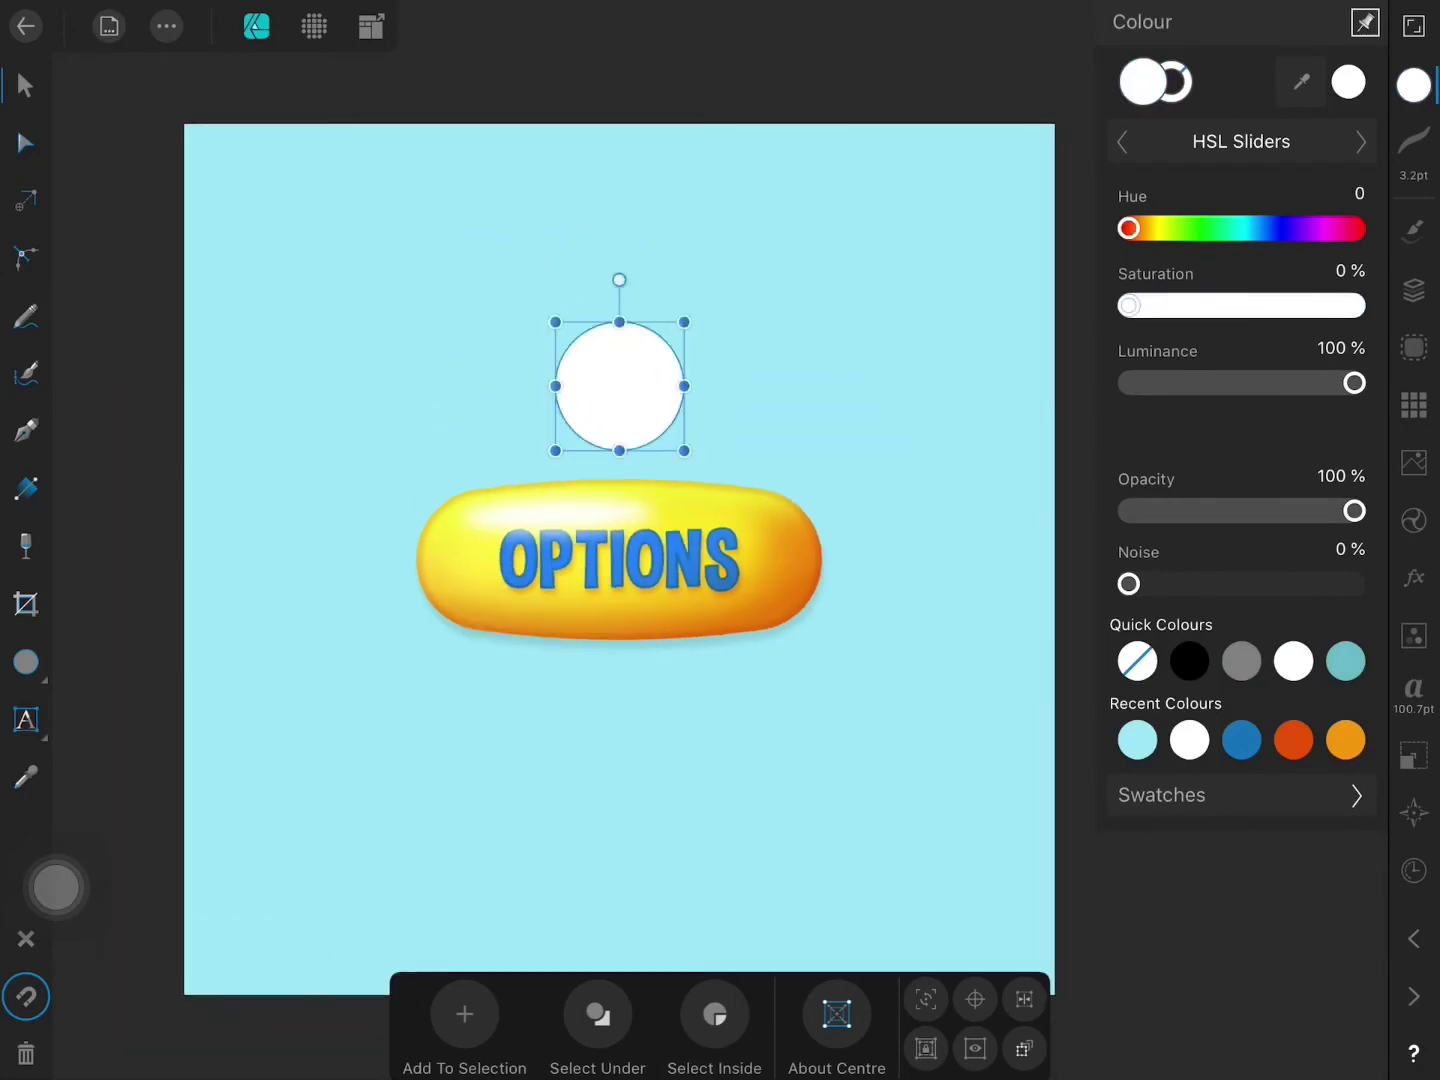
{"action": "left_click", "coordinate": [1414, 290]}
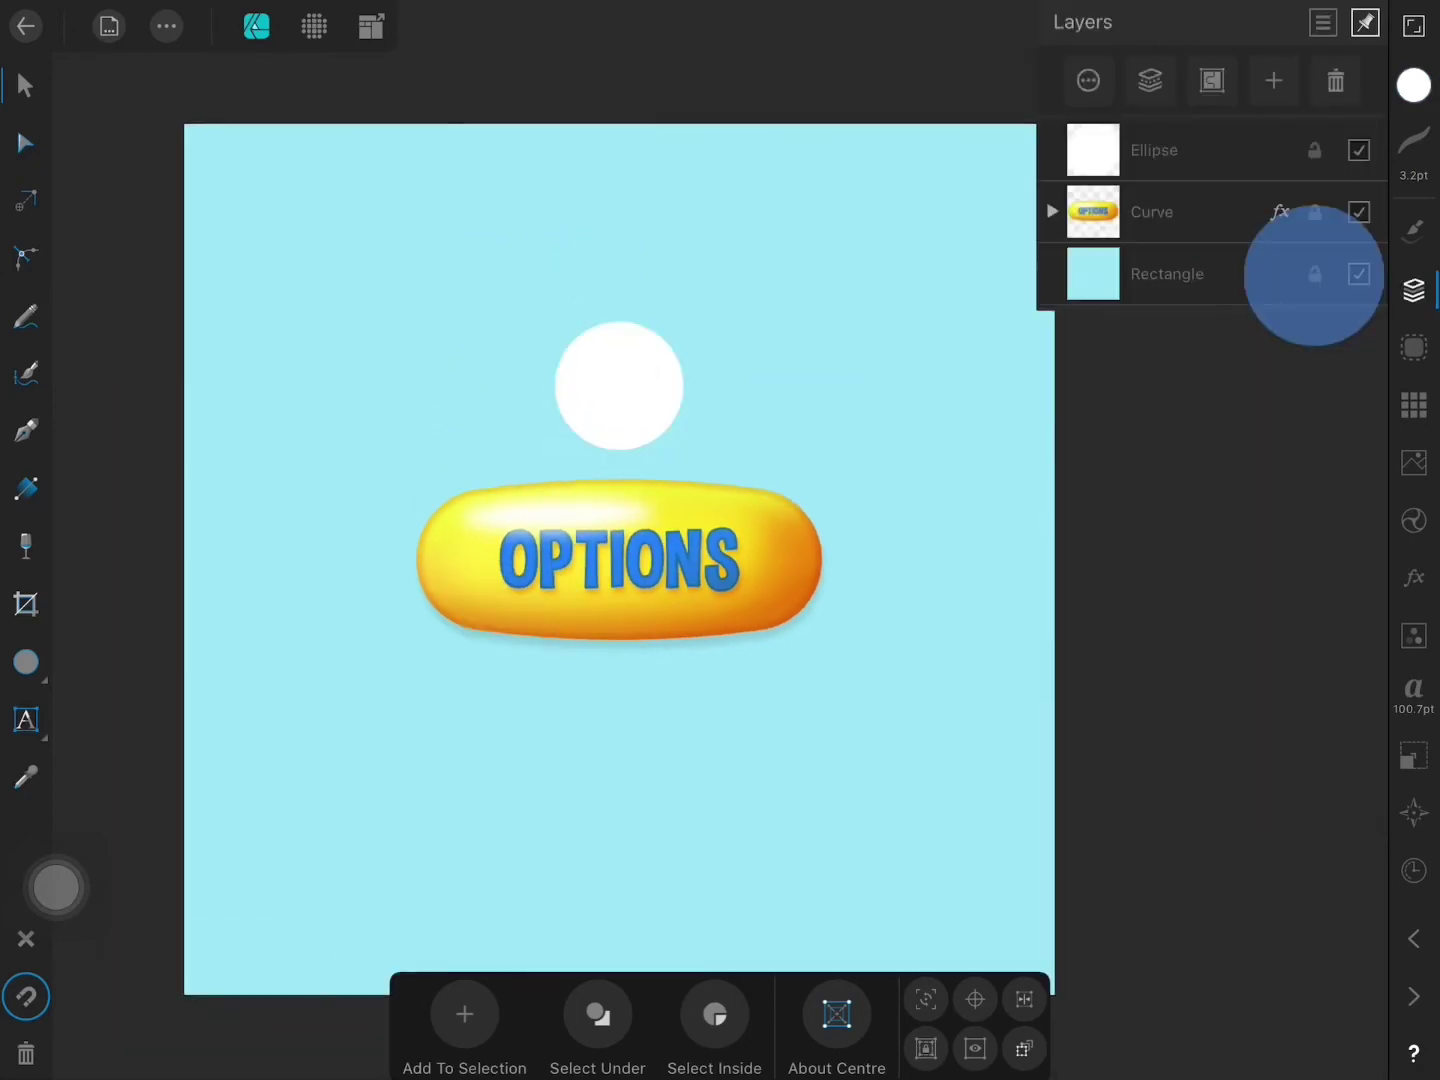
{"action": "left_click", "coordinate": [1314, 274]}
{"action": "key", "text": "ctrl+z"}
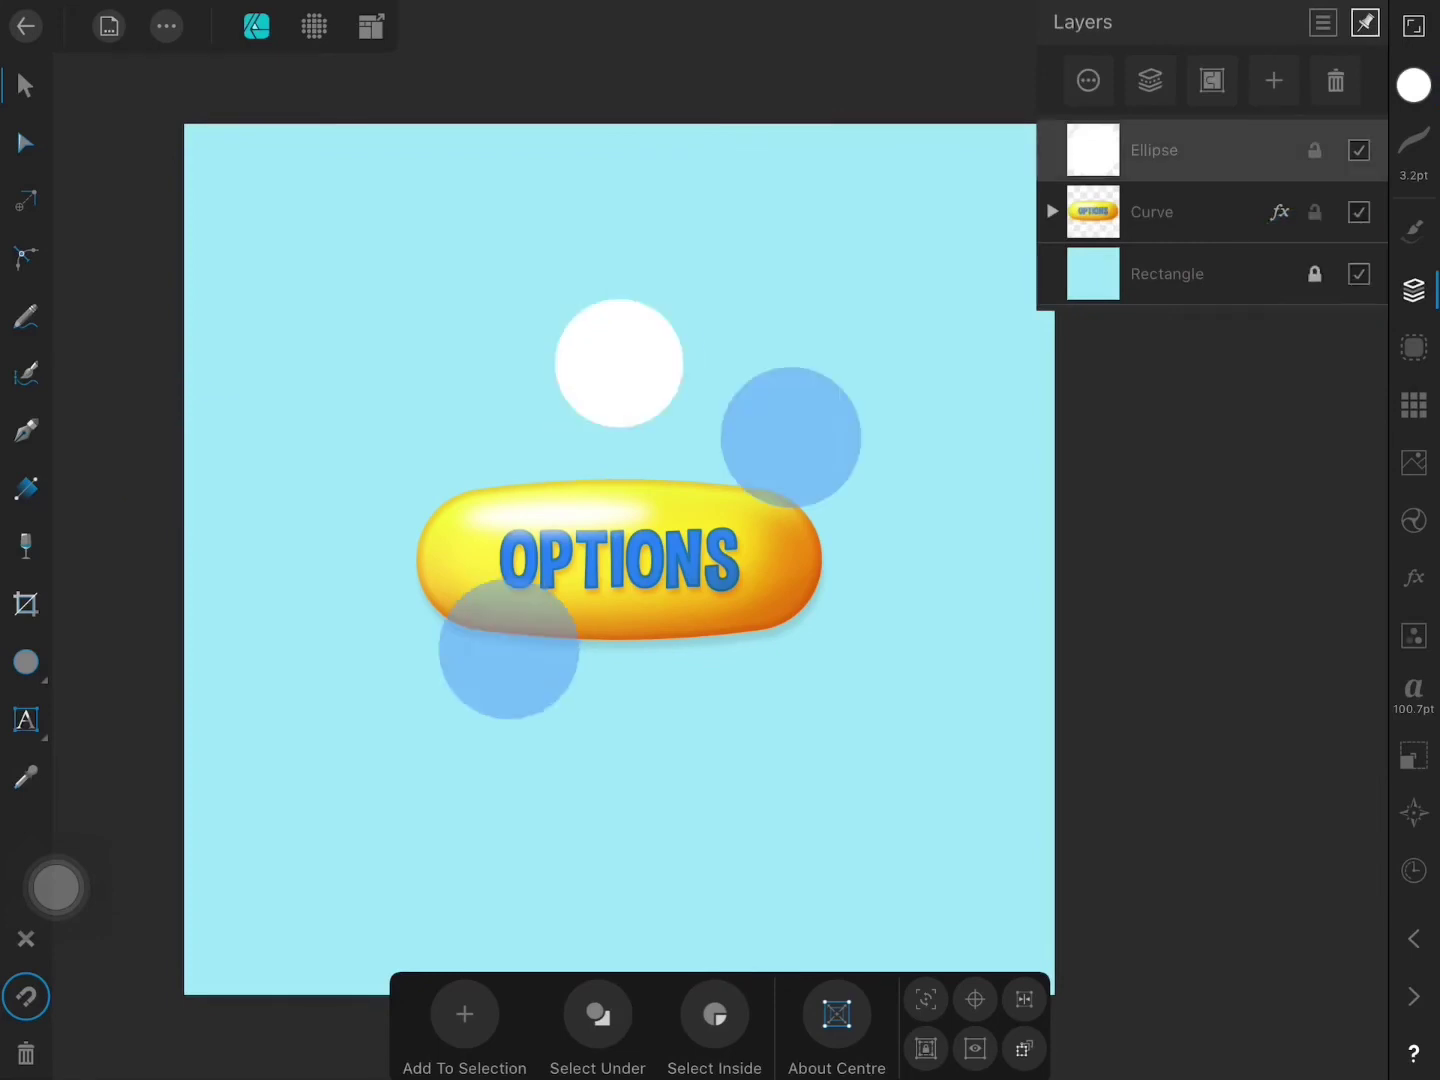
{"action": "left_click", "coordinate": [1152, 211]}
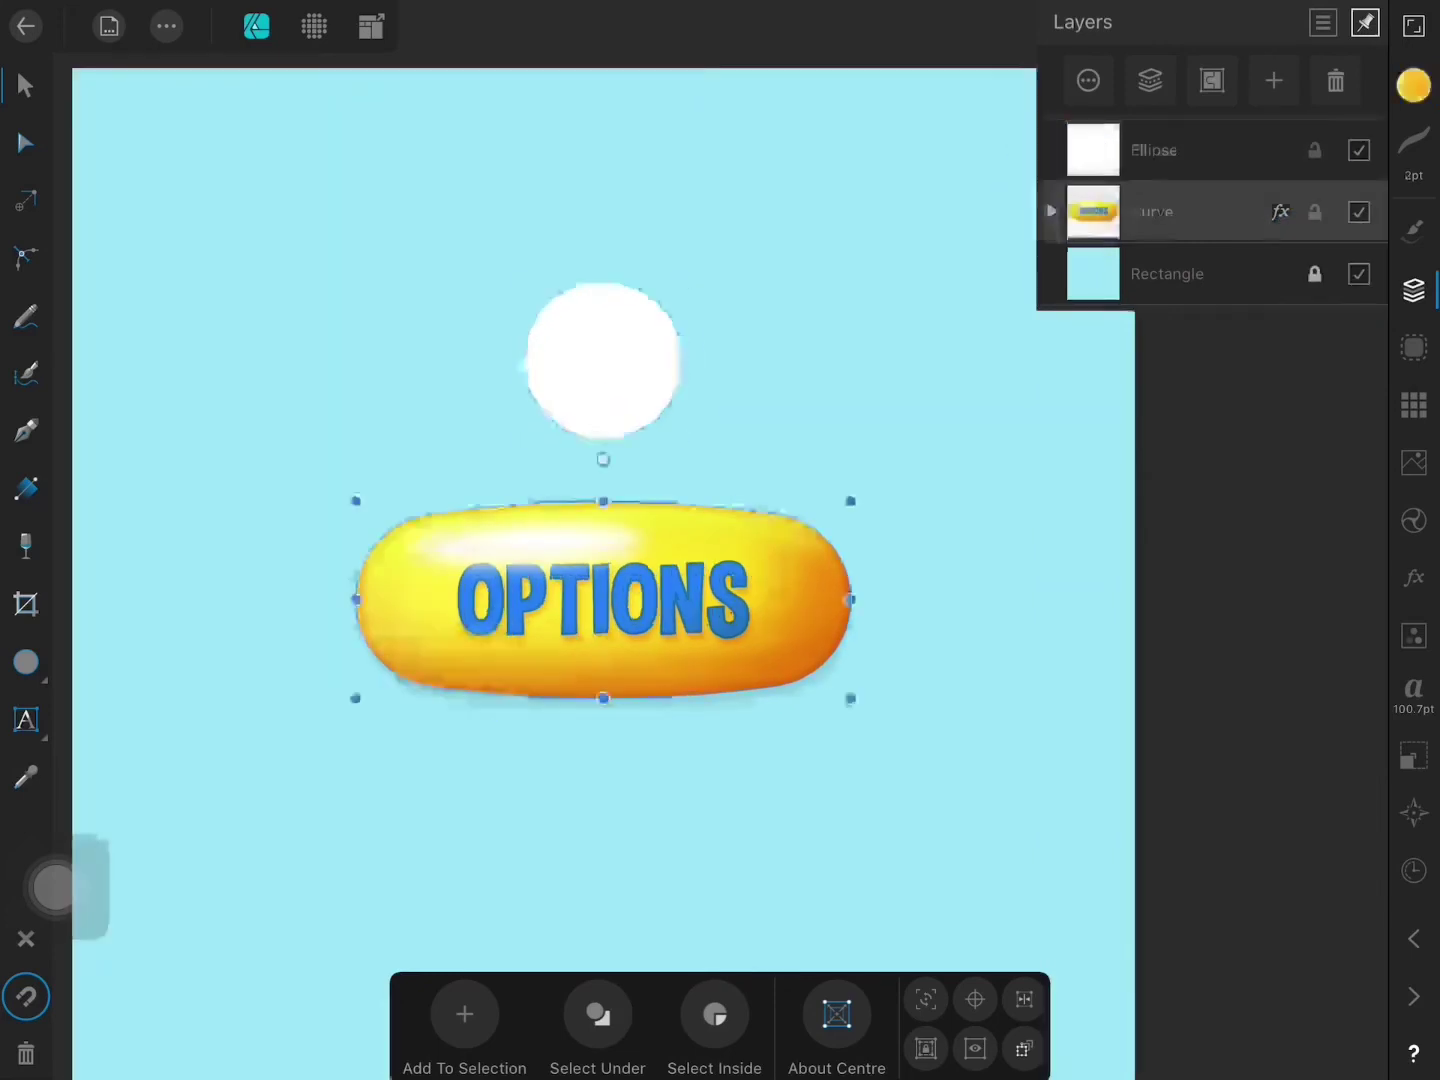
{"action": "left_click", "coordinate": [1052, 211]}
{"action": "left_click", "coordinate": [1168, 645]}
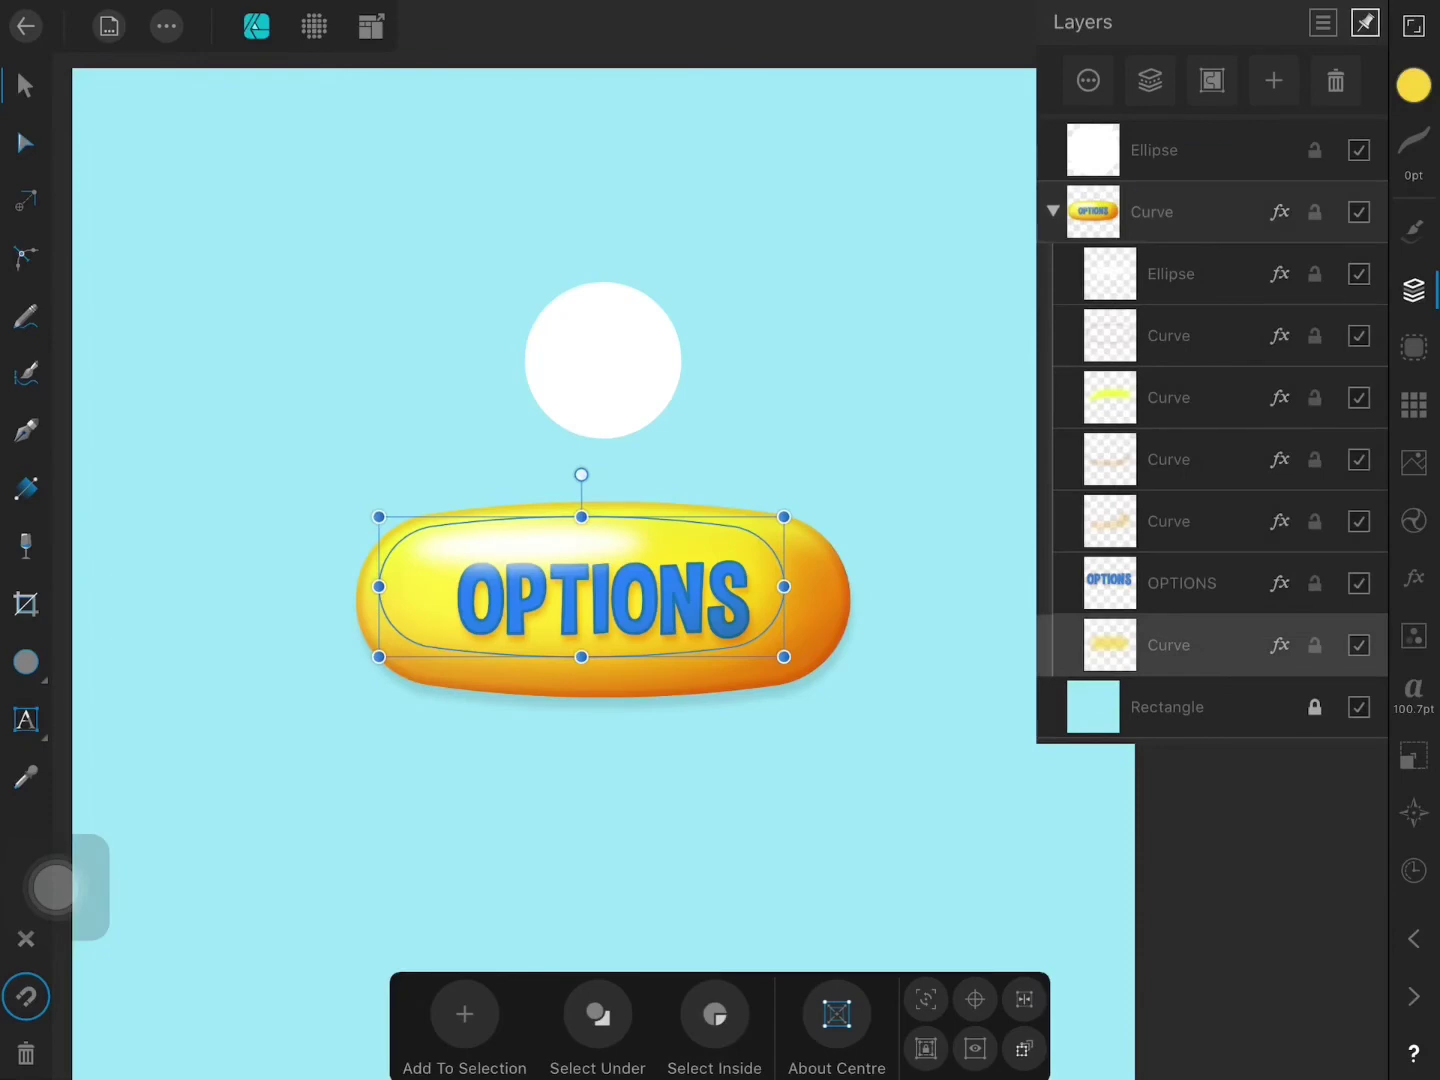
{"action": "left_click", "coordinate": [1152, 211]}
Step: Copy the button's style and Paste Style onto the white circle
{"action": "left_click", "coordinate": [166, 26]}
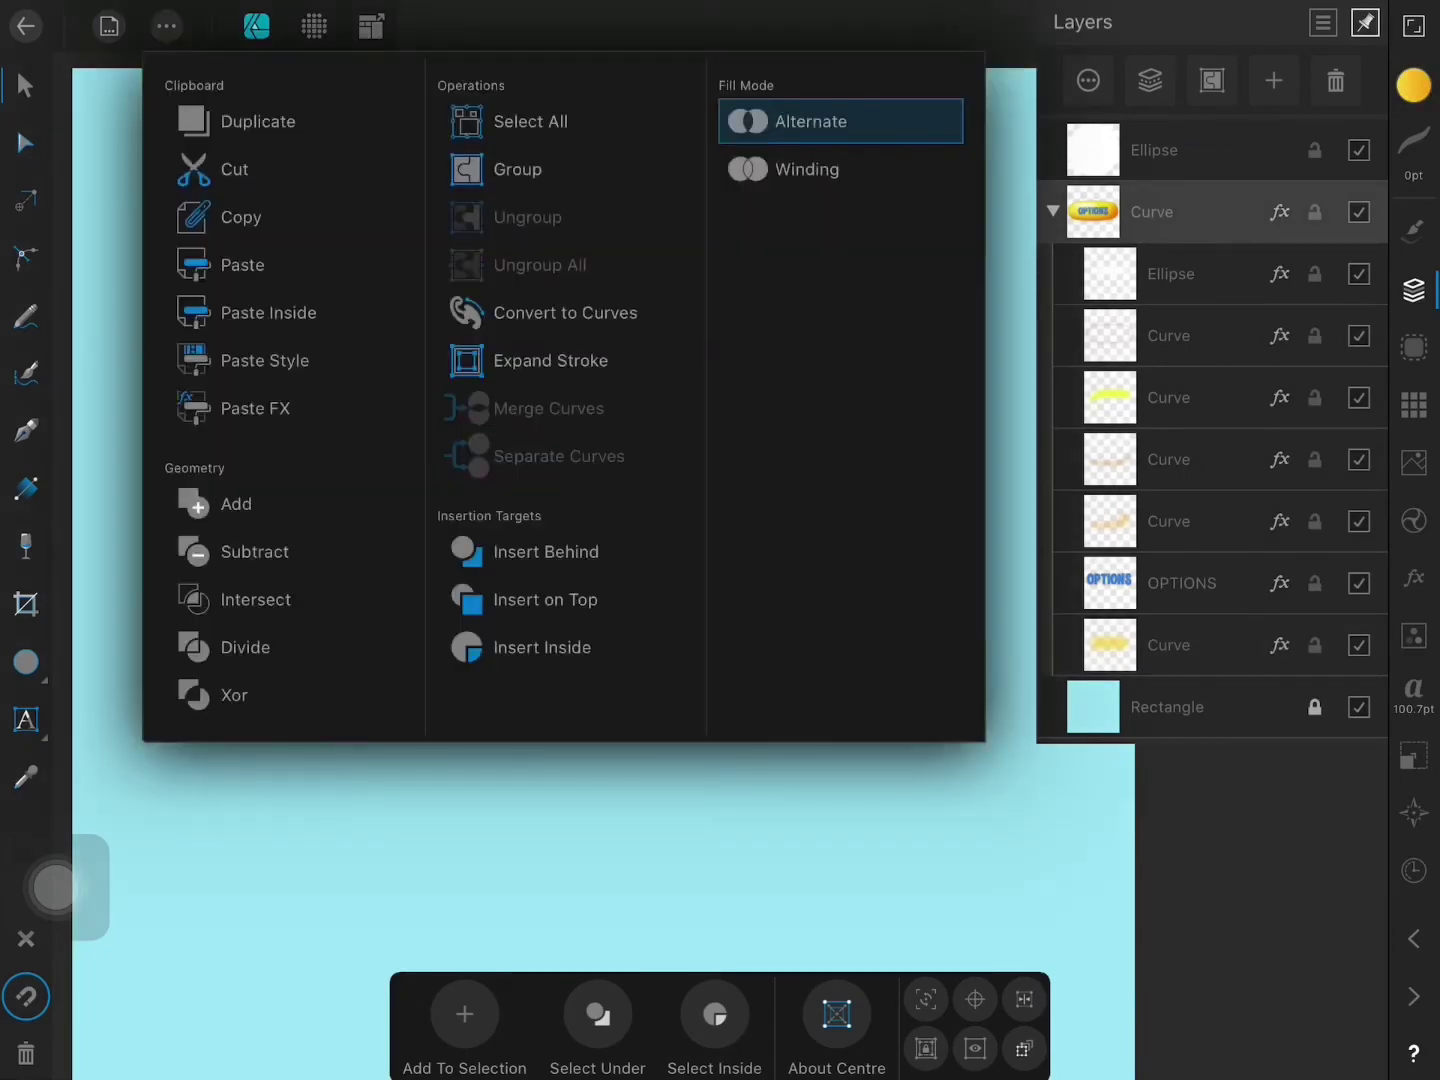
{"action": "left_click", "coordinate": [166, 26]}
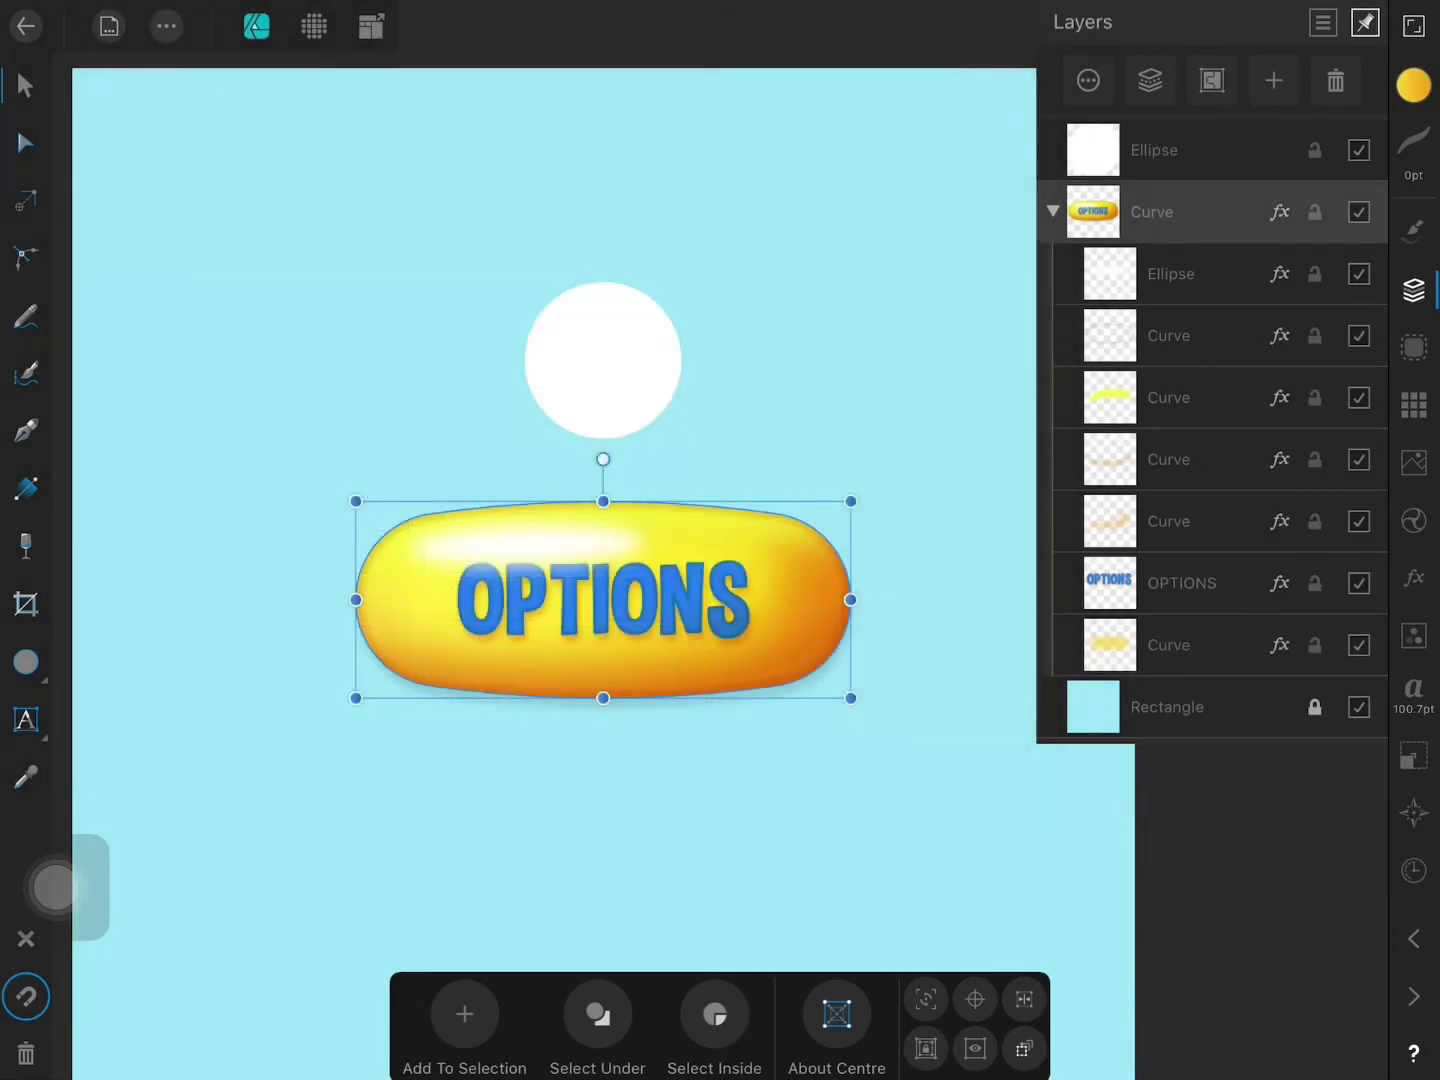
{"action": "left_click", "coordinate": [1154, 150]}
{"action": "left_click", "coordinate": [166, 26]}
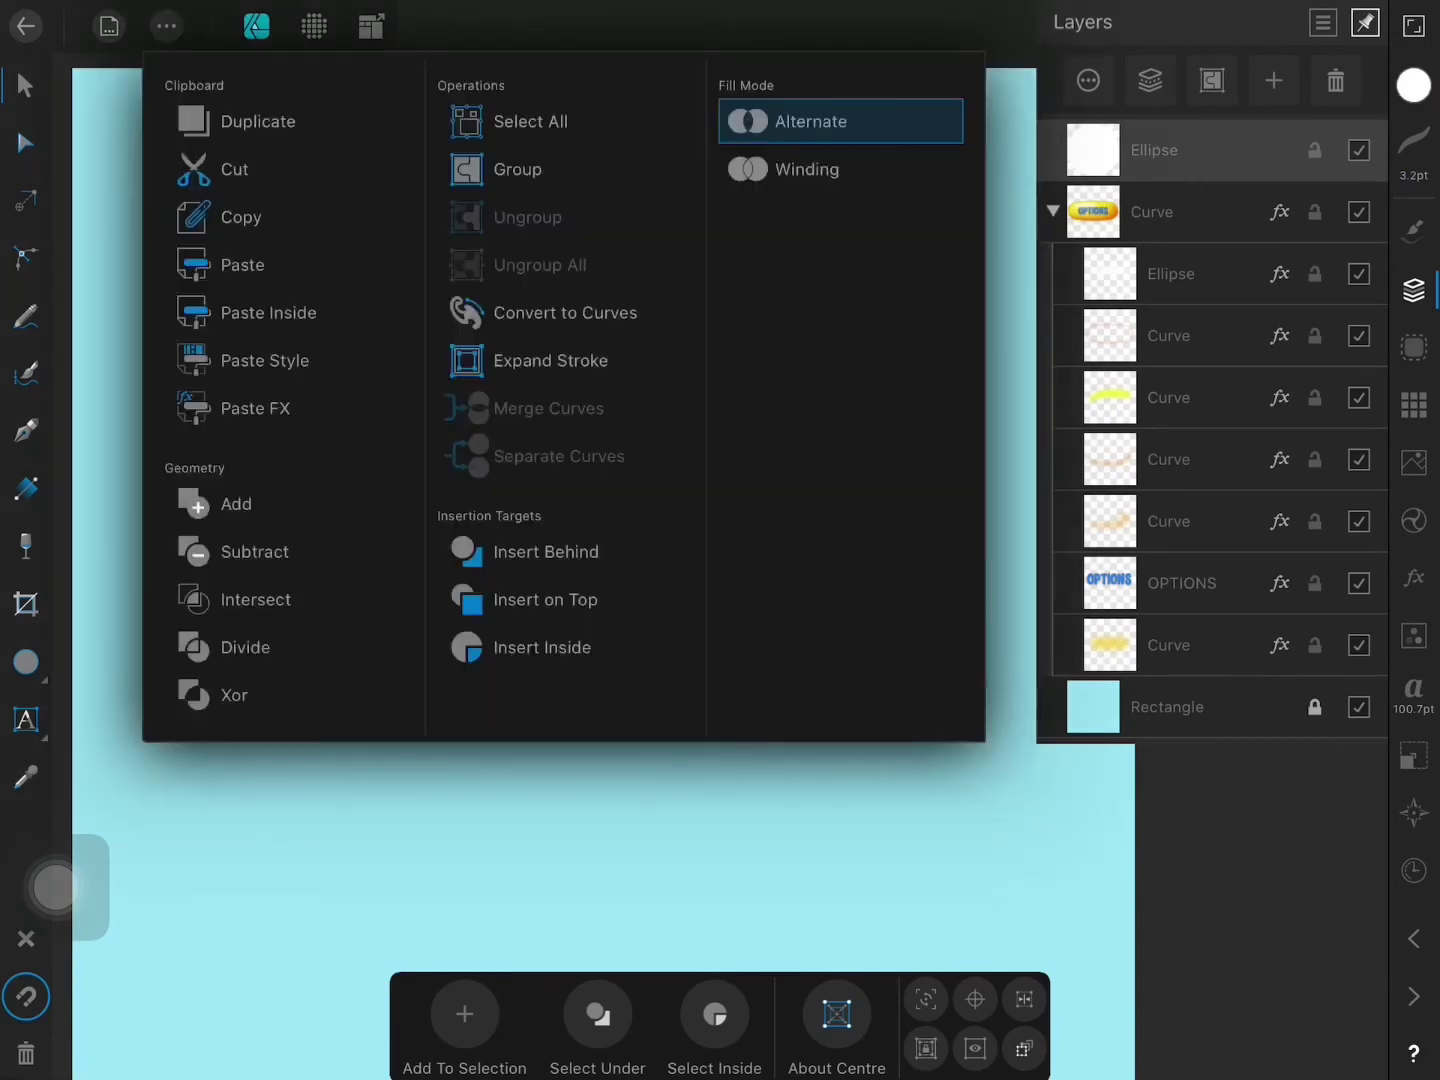
{"action": "left_click", "coordinate": [264, 360]}
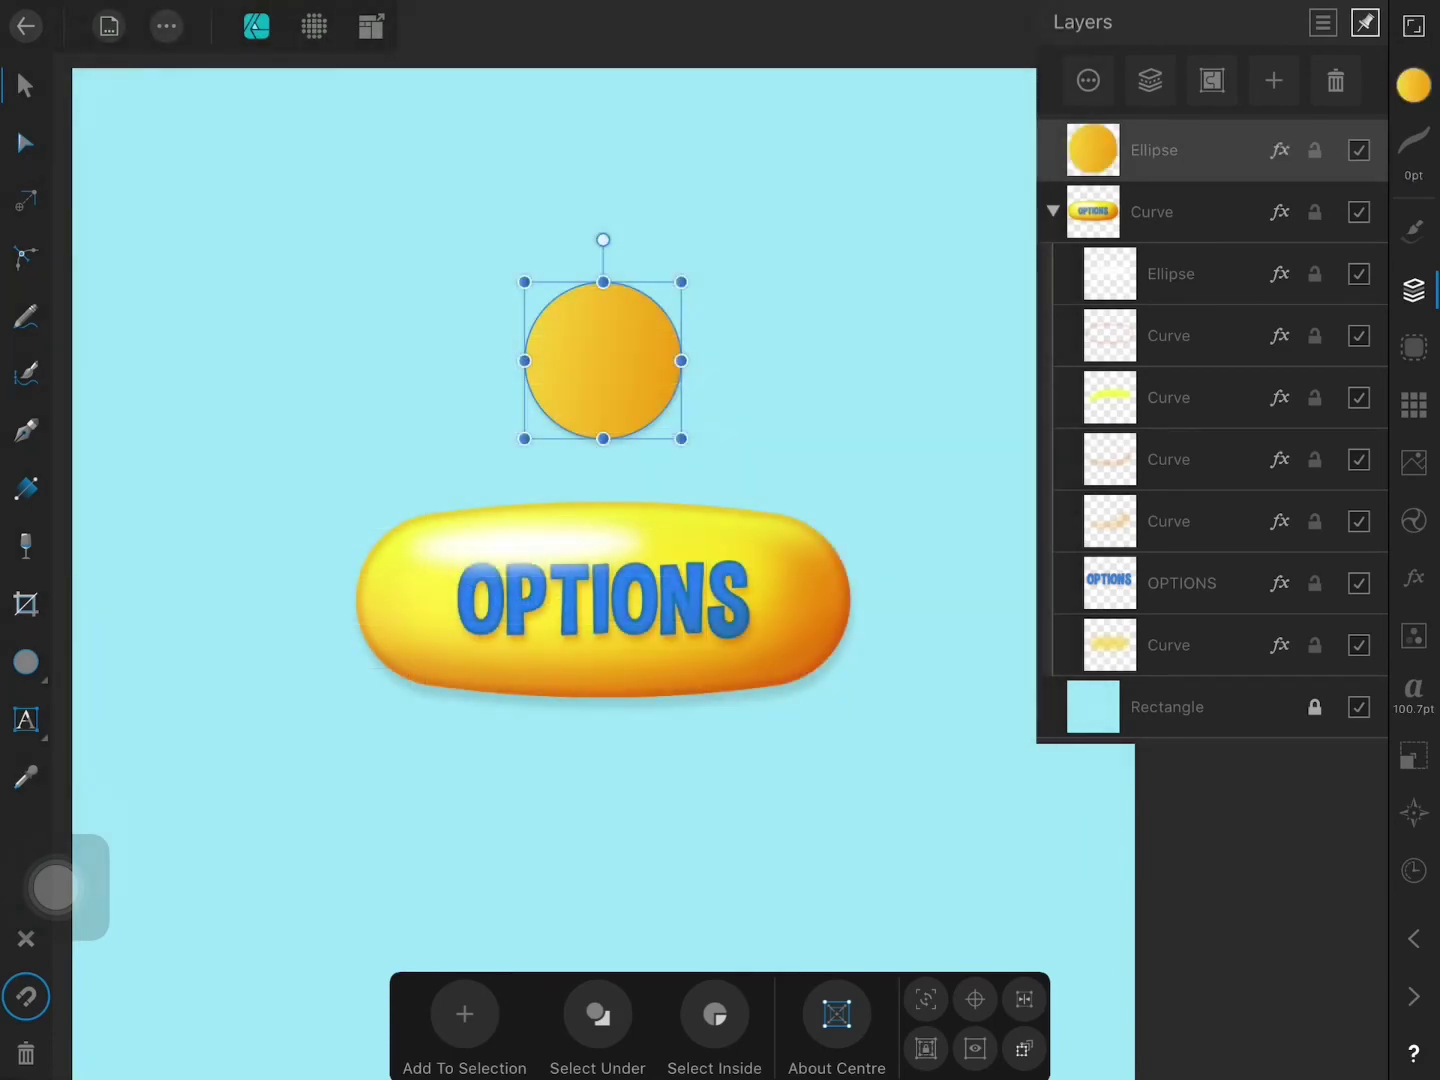
{"action": "left_click", "coordinate": [26, 488]}
Step: Change the circle's gradient to Radial, ending at its lower-right edge
{"action": "left_click_drag", "start_coordinate": [675, 437], "coordinate": [660, 414]}
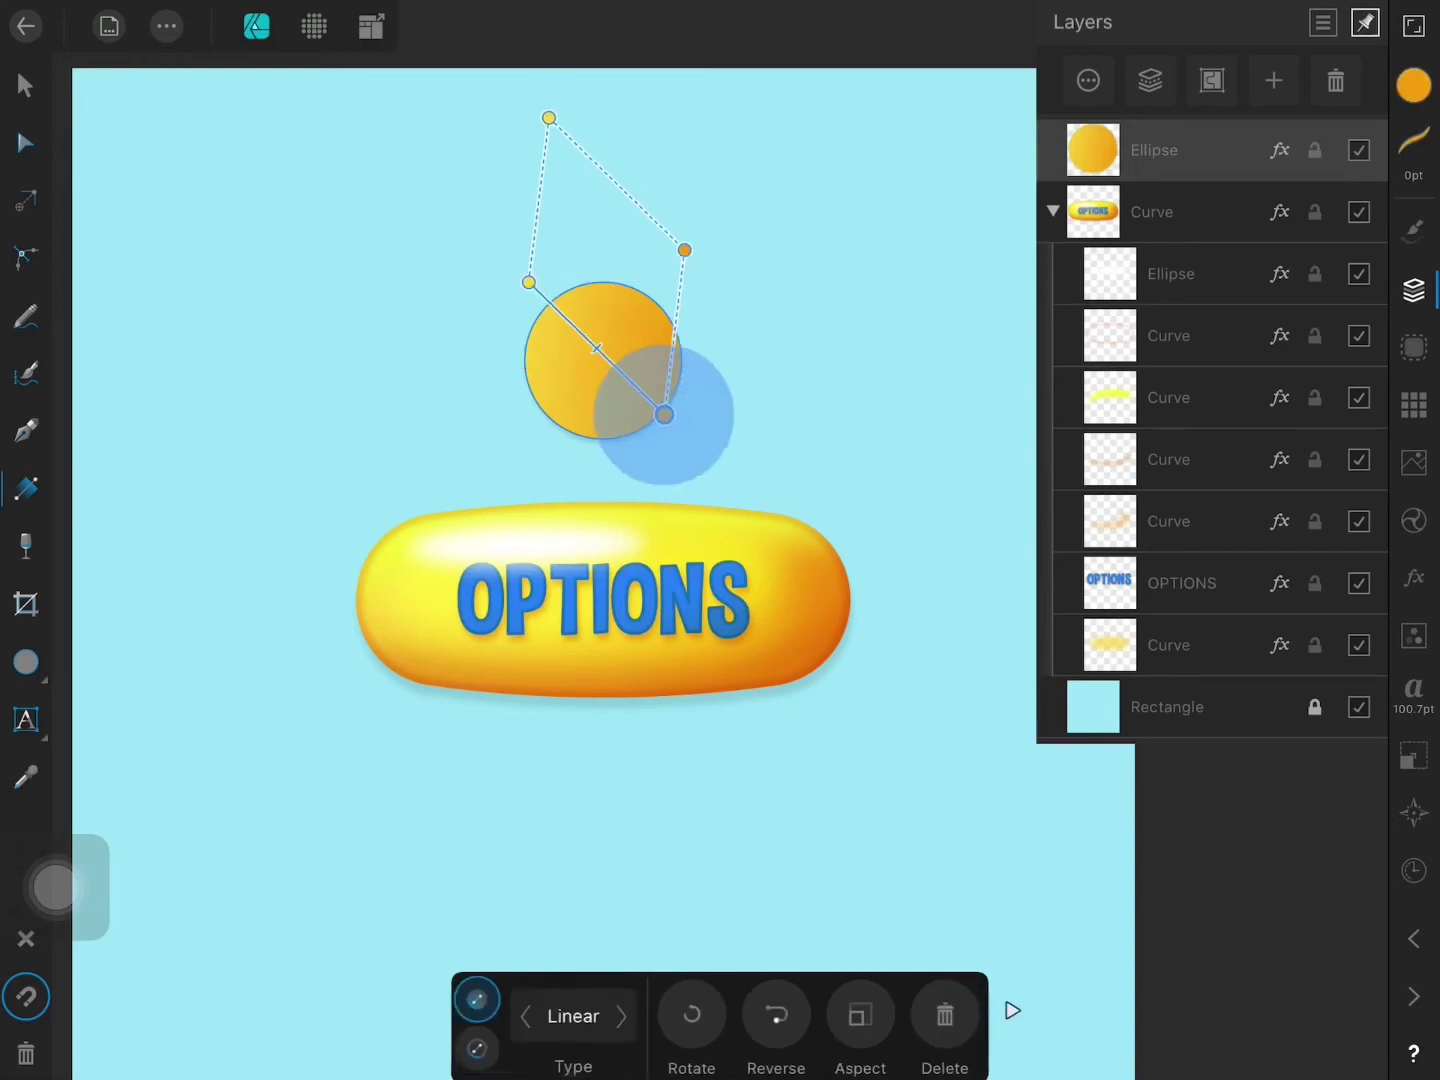
{"action": "left_click_drag", "start_coordinate": [525, 283], "coordinate": [551, 303]}
{"action": "left_click", "coordinate": [621, 1016]}
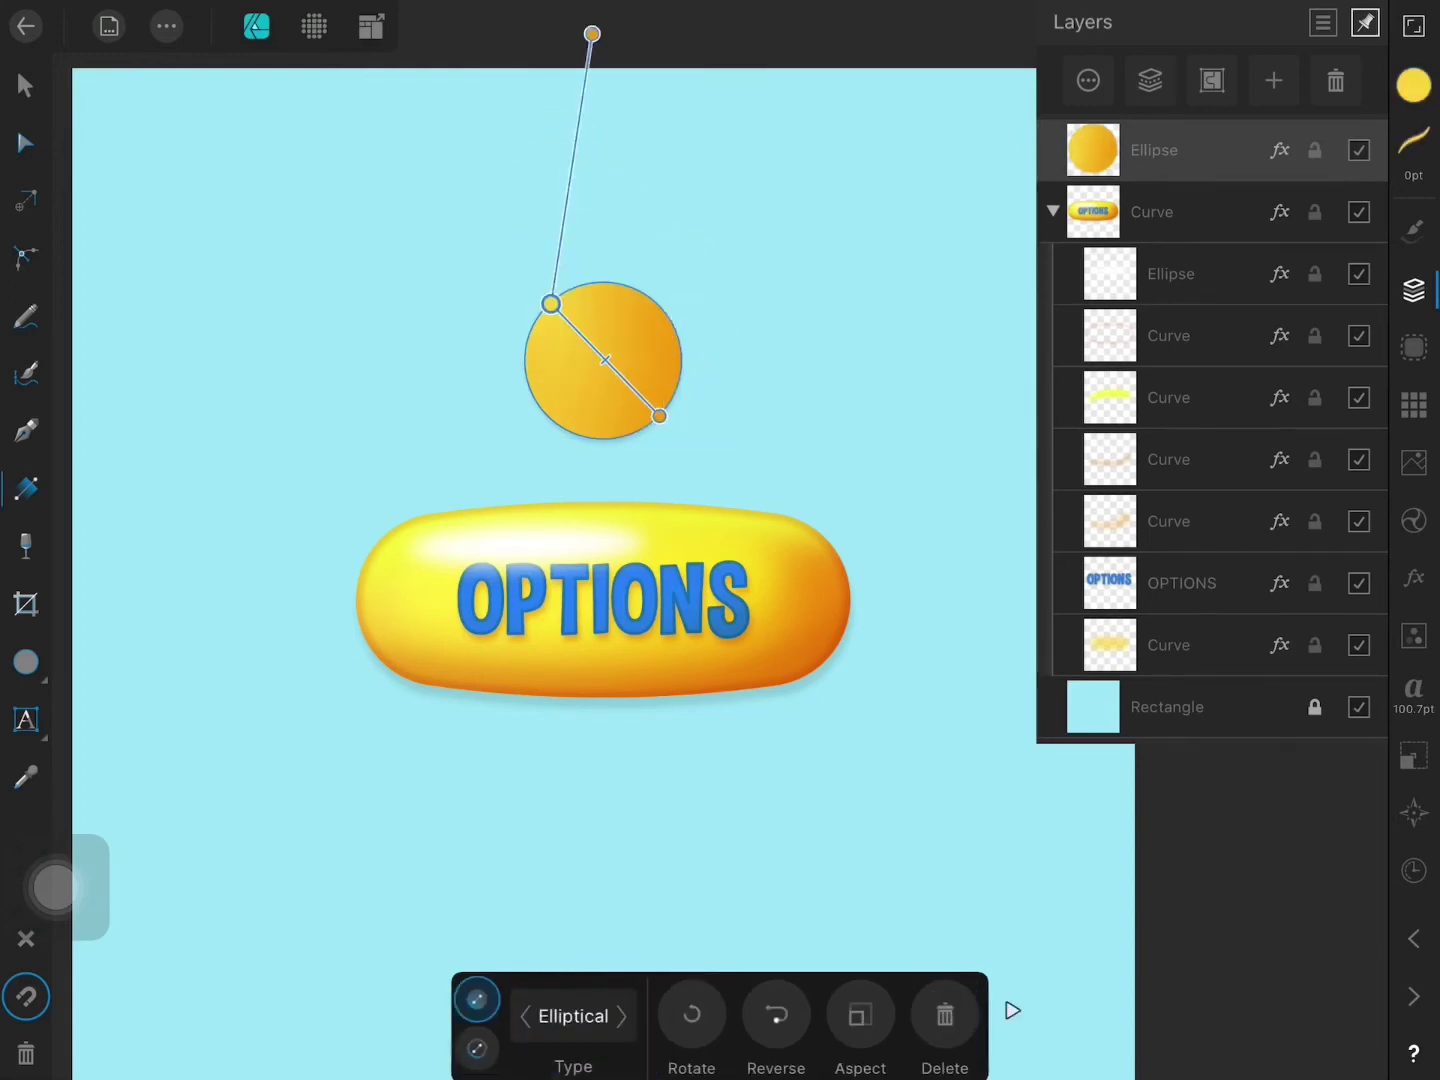
{"action": "left_click_drag", "start_coordinate": [605, 360], "coordinate": [614, 376]}
{"action": "left_click_drag", "start_coordinate": [669, 432], "coordinate": [681, 415]}
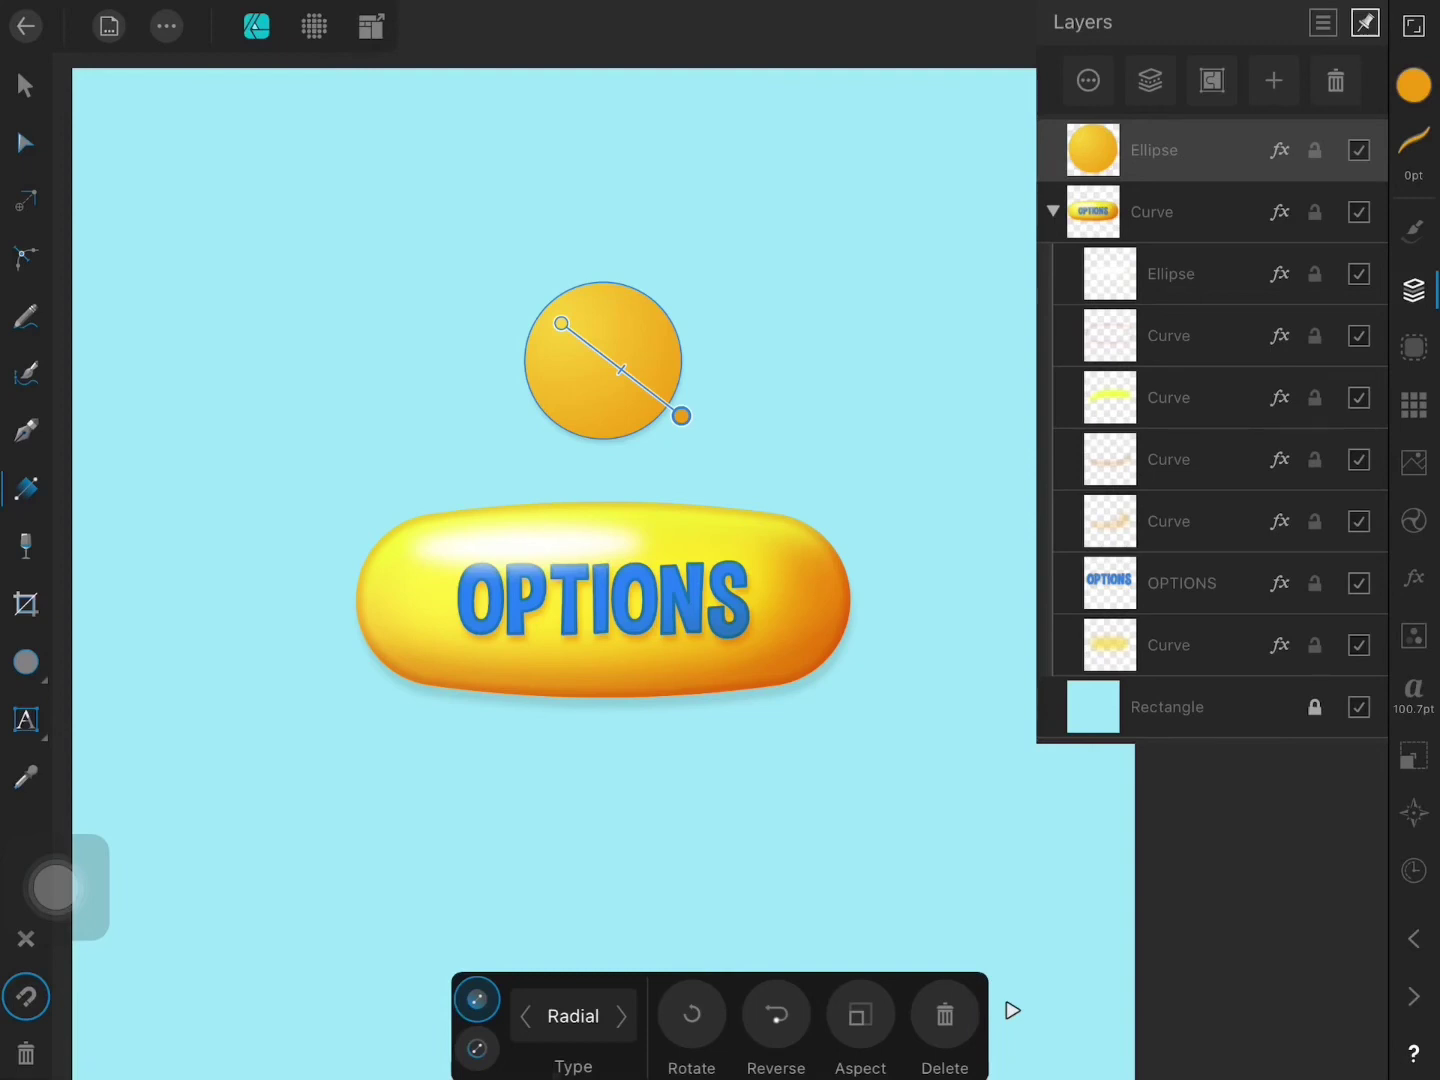
Step: Make the gradient's start stop a lighter, fully saturated red
{"action": "left_click", "coordinate": [561, 323]}
{"action": "left_click", "coordinate": [1413, 85]}
{"action": "left_click", "coordinate": [1128, 228]}
{"action": "left_click_drag", "start_coordinate": [1338, 305], "coordinate": [1354, 305]}
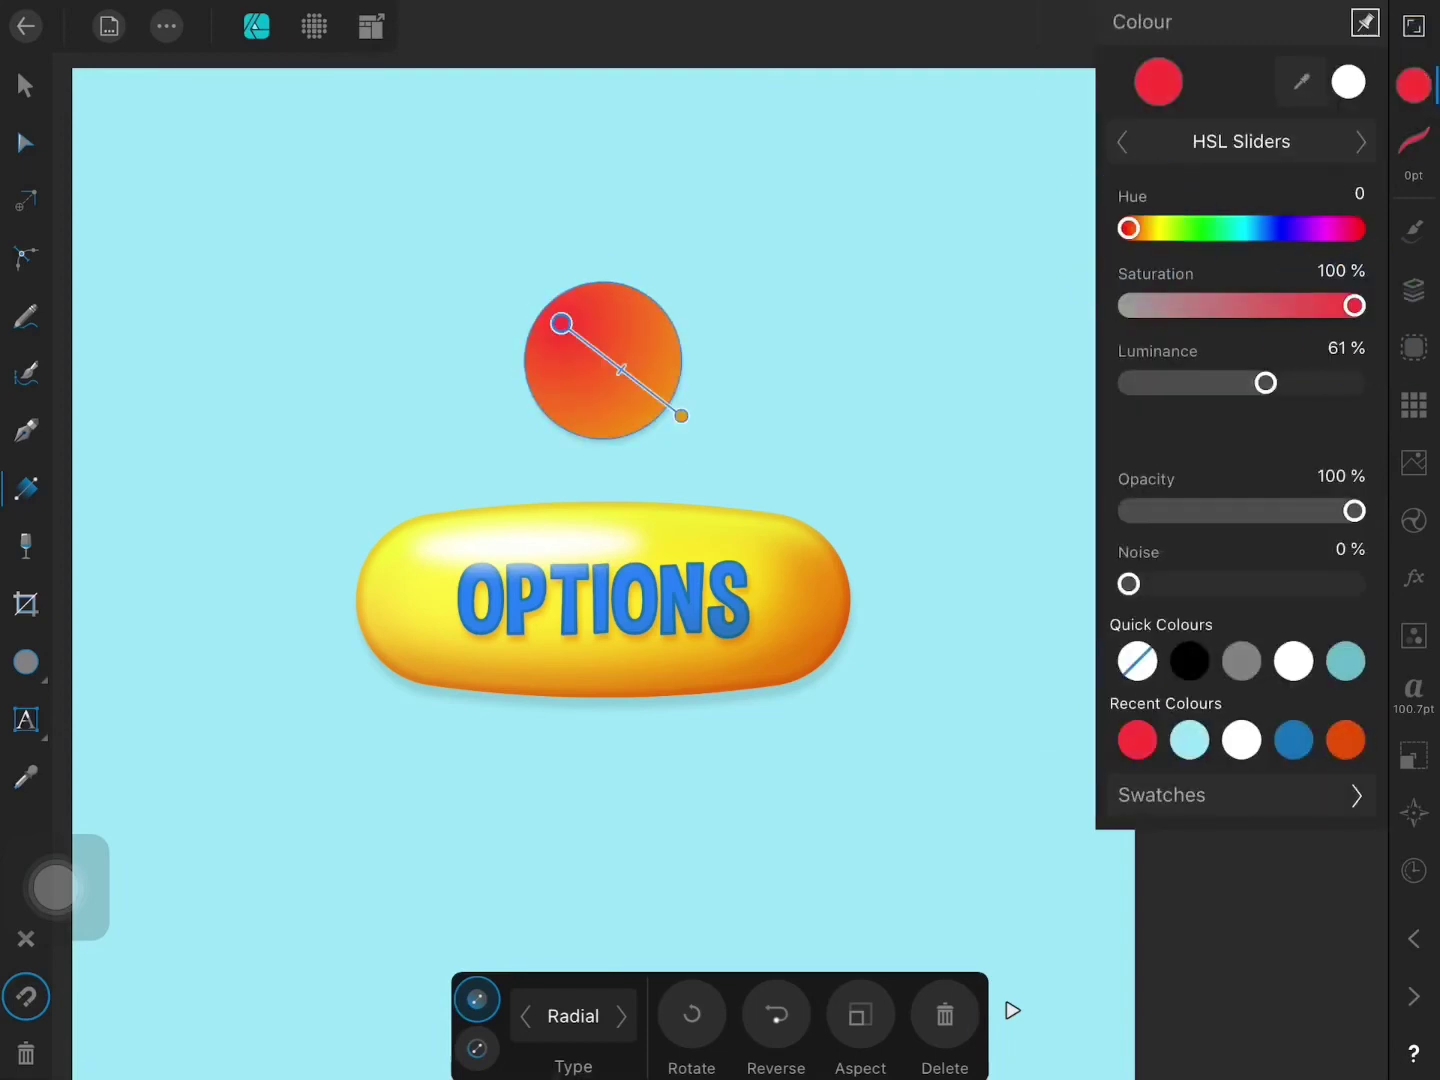
{"action": "left_click_drag", "start_coordinate": [1266, 383], "coordinate": [1292, 383]}
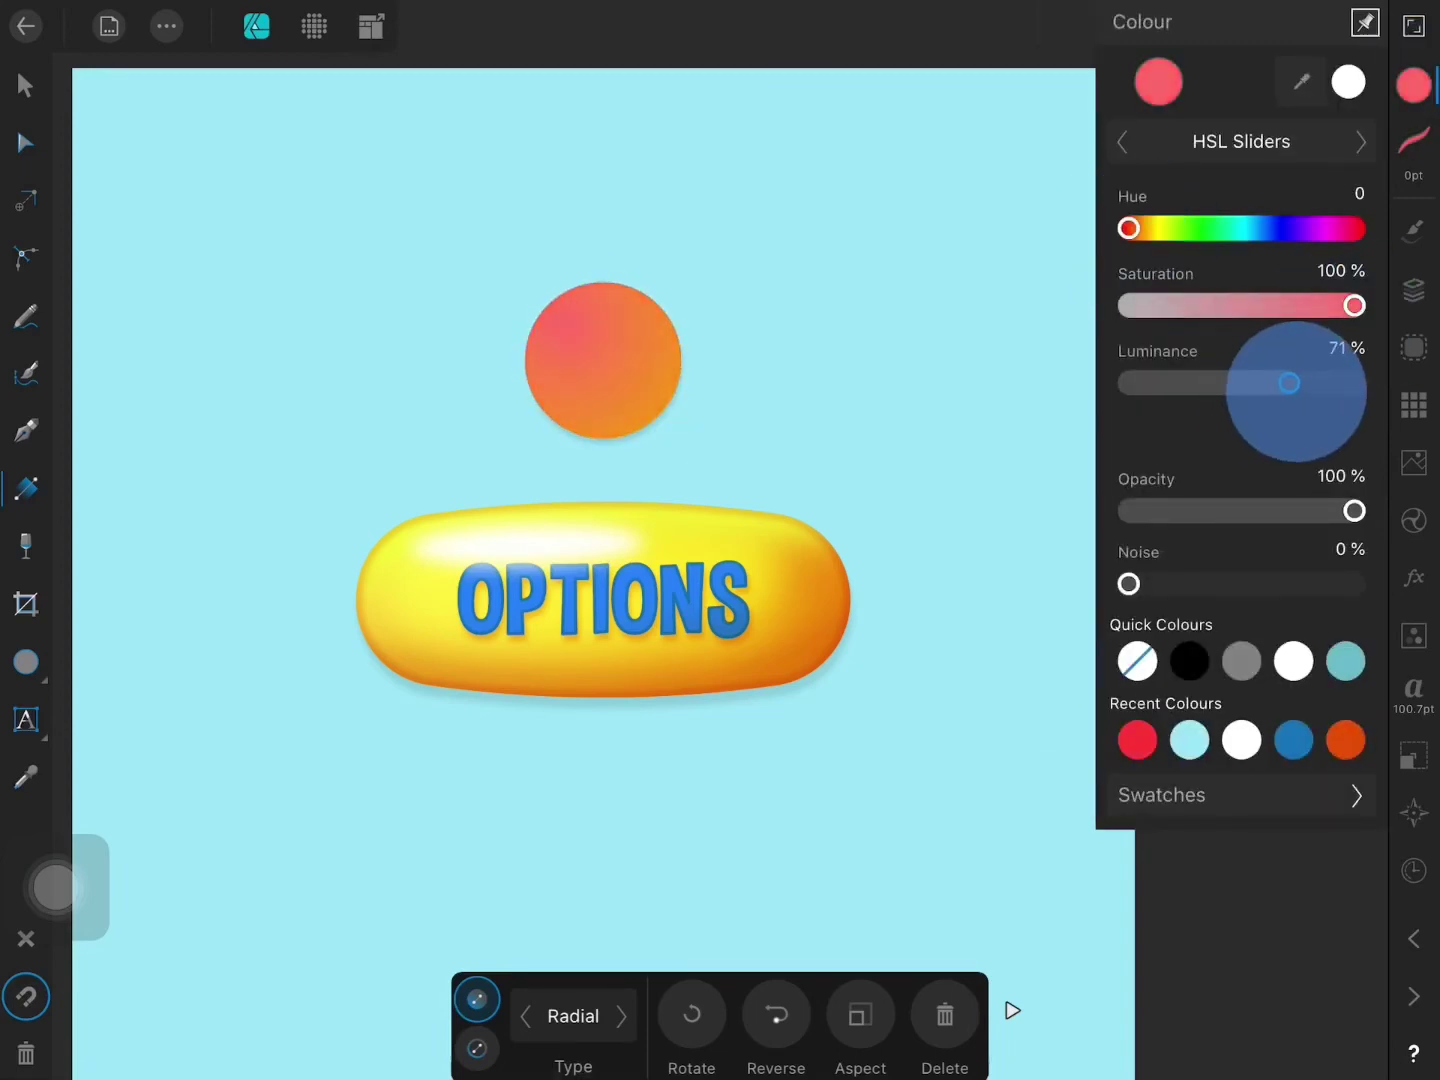
Step: Set the end stop to deep red (89% saturation, 40% luminance), removing a stray extra stop
{"action": "left_click", "coordinate": [681, 415]}
{"action": "left_click", "coordinate": [1128, 228]}
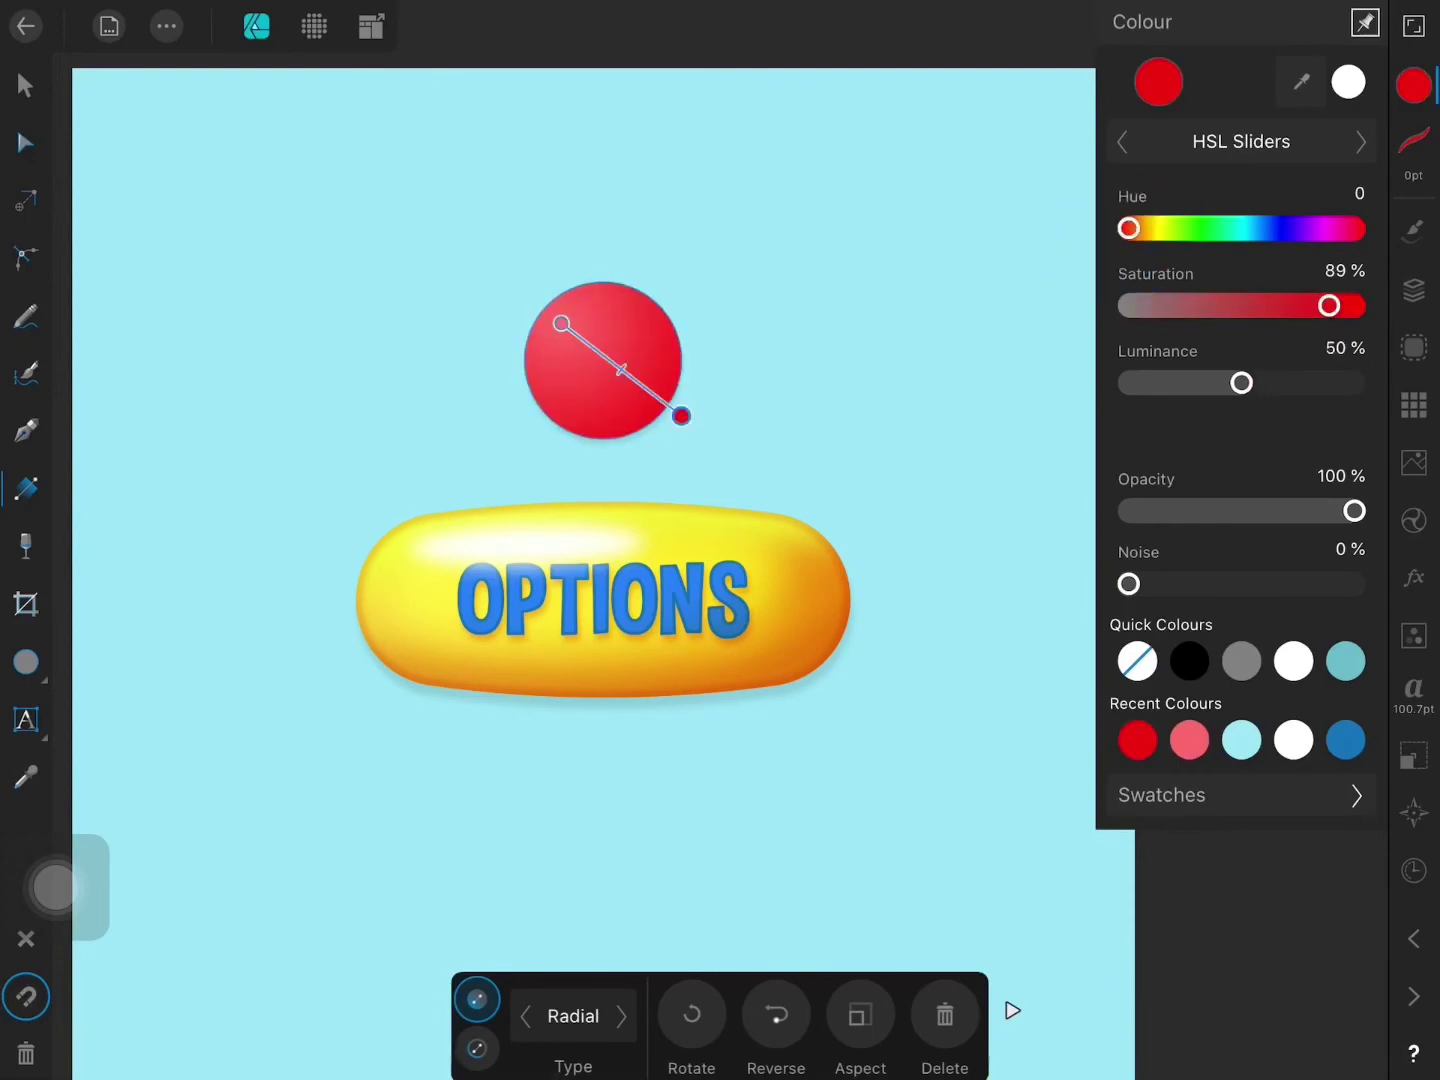
{"action": "left_click_drag", "start_coordinate": [1241, 383], "coordinate": [1219, 383]}
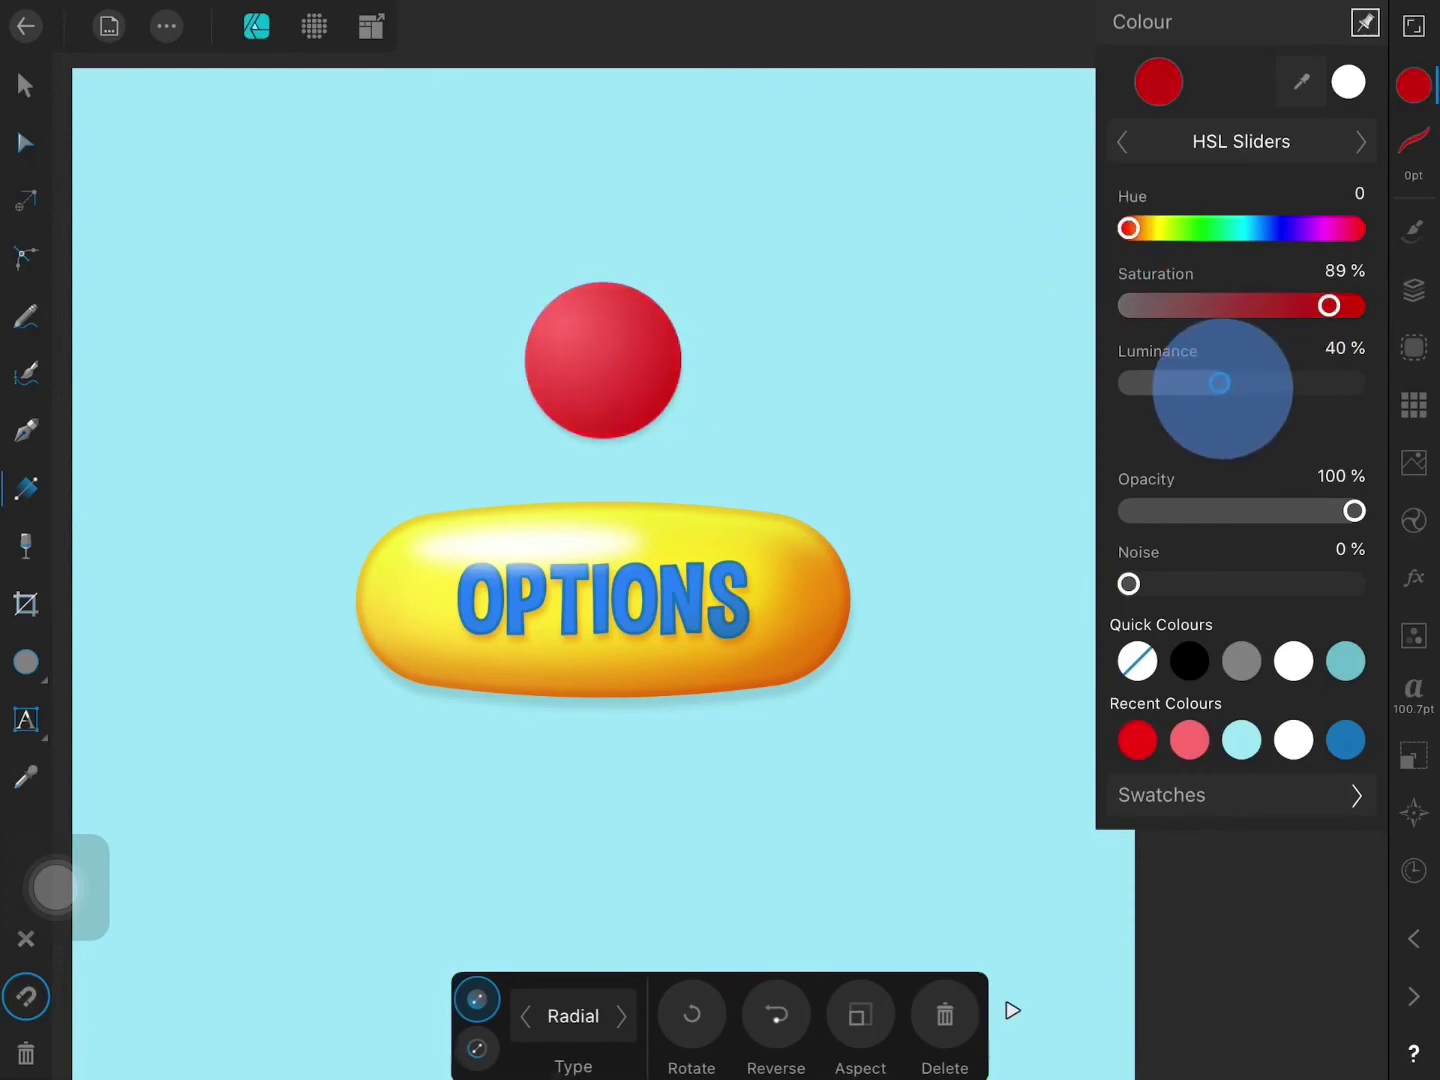
{"action": "left_click", "coordinate": [644, 396]}
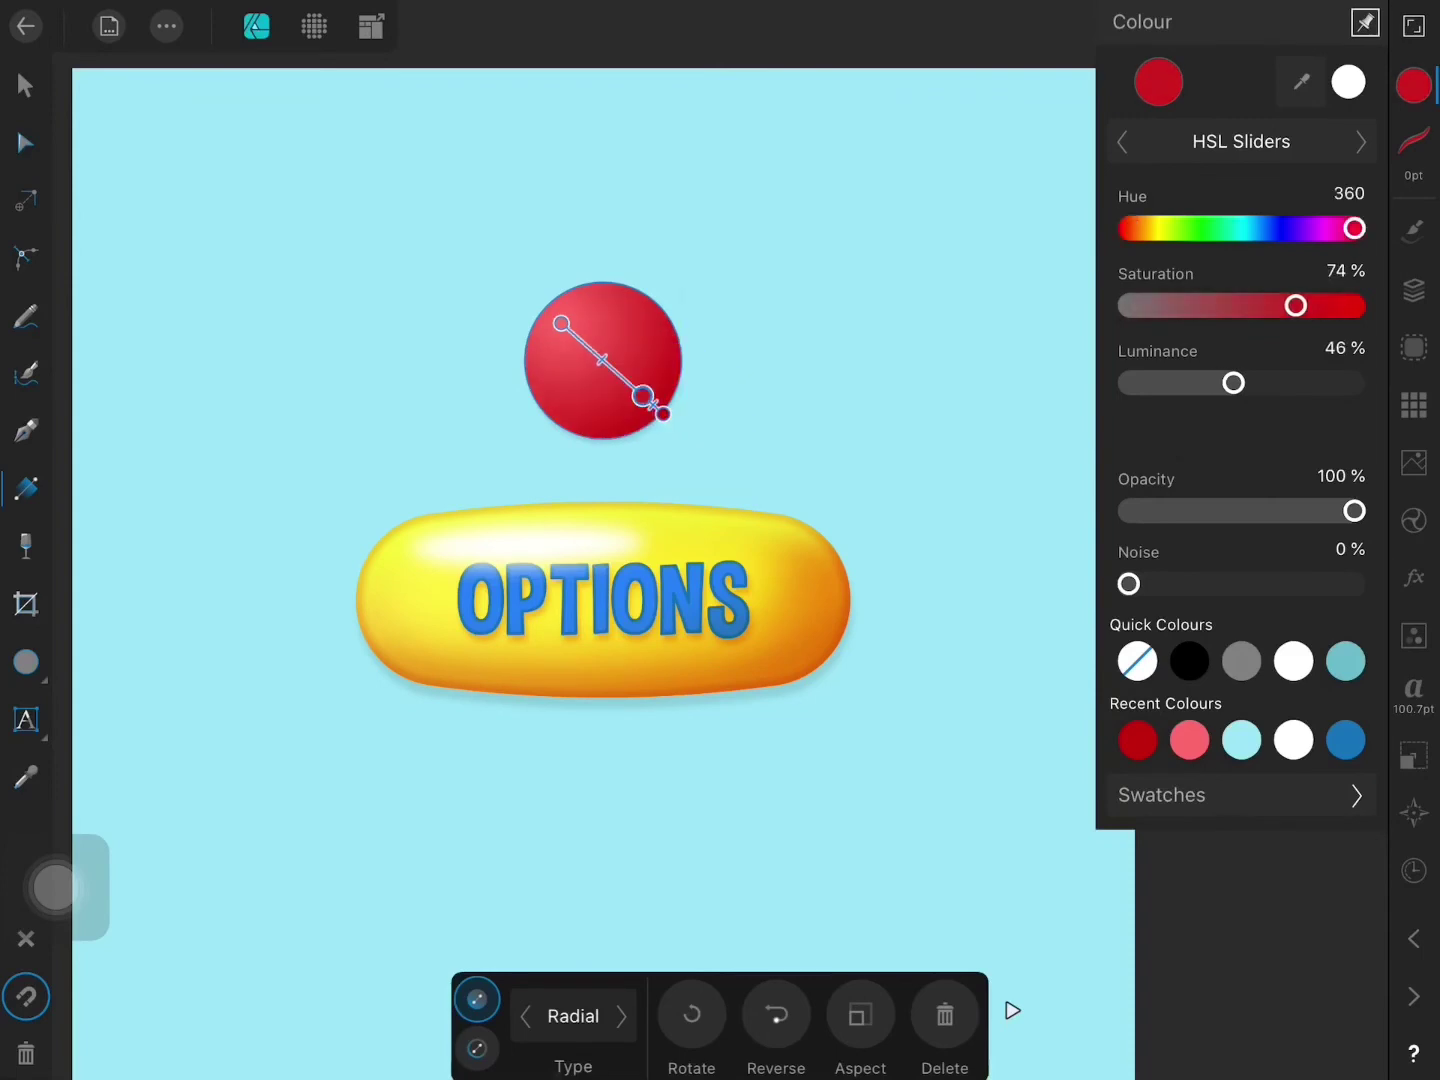
{"action": "left_click", "coordinate": [561, 323]}
{"action": "left_click_drag", "start_coordinate": [648, 400], "coordinate": [810, 353]}
{"action": "scroll", "coordinate": [570, 600], "scroll_direction": "up", "scroll_amount": 2}
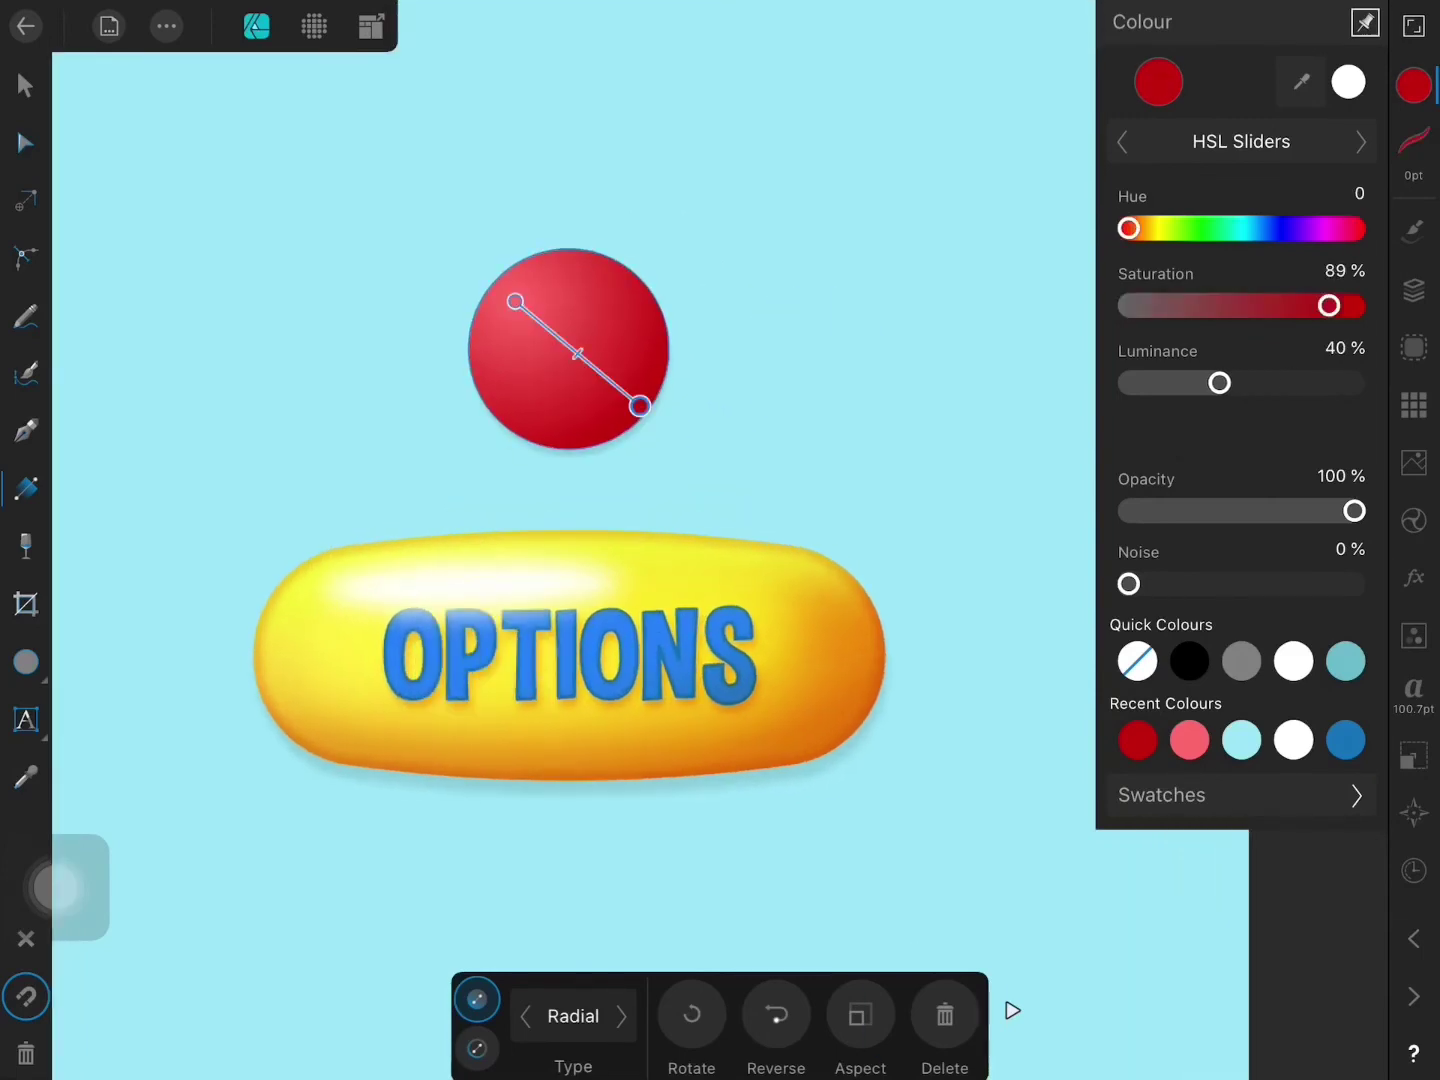
Step: Set the sphere's outer shadow to 15.1 px radius and 8.1 px offset at 59.6°
{"action": "left_click", "coordinate": [26, 86]}
{"action": "left_click", "coordinate": [1414, 577]}
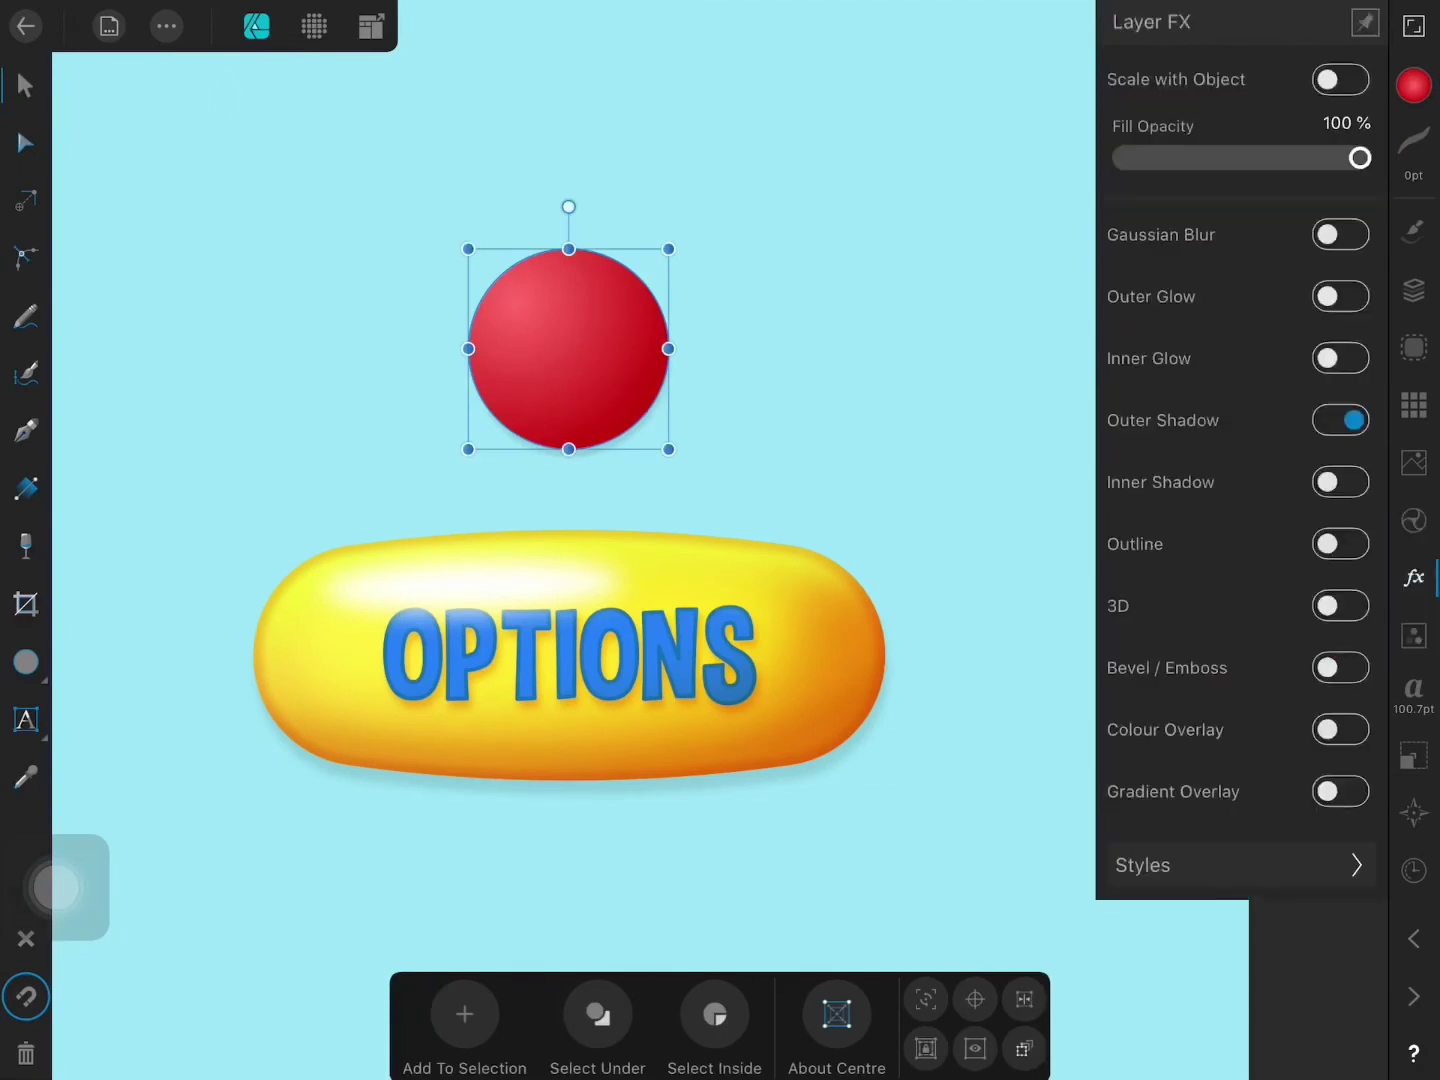
{"action": "left_click_drag", "start_coordinate": [635, 437], "coordinate": [642, 442]}
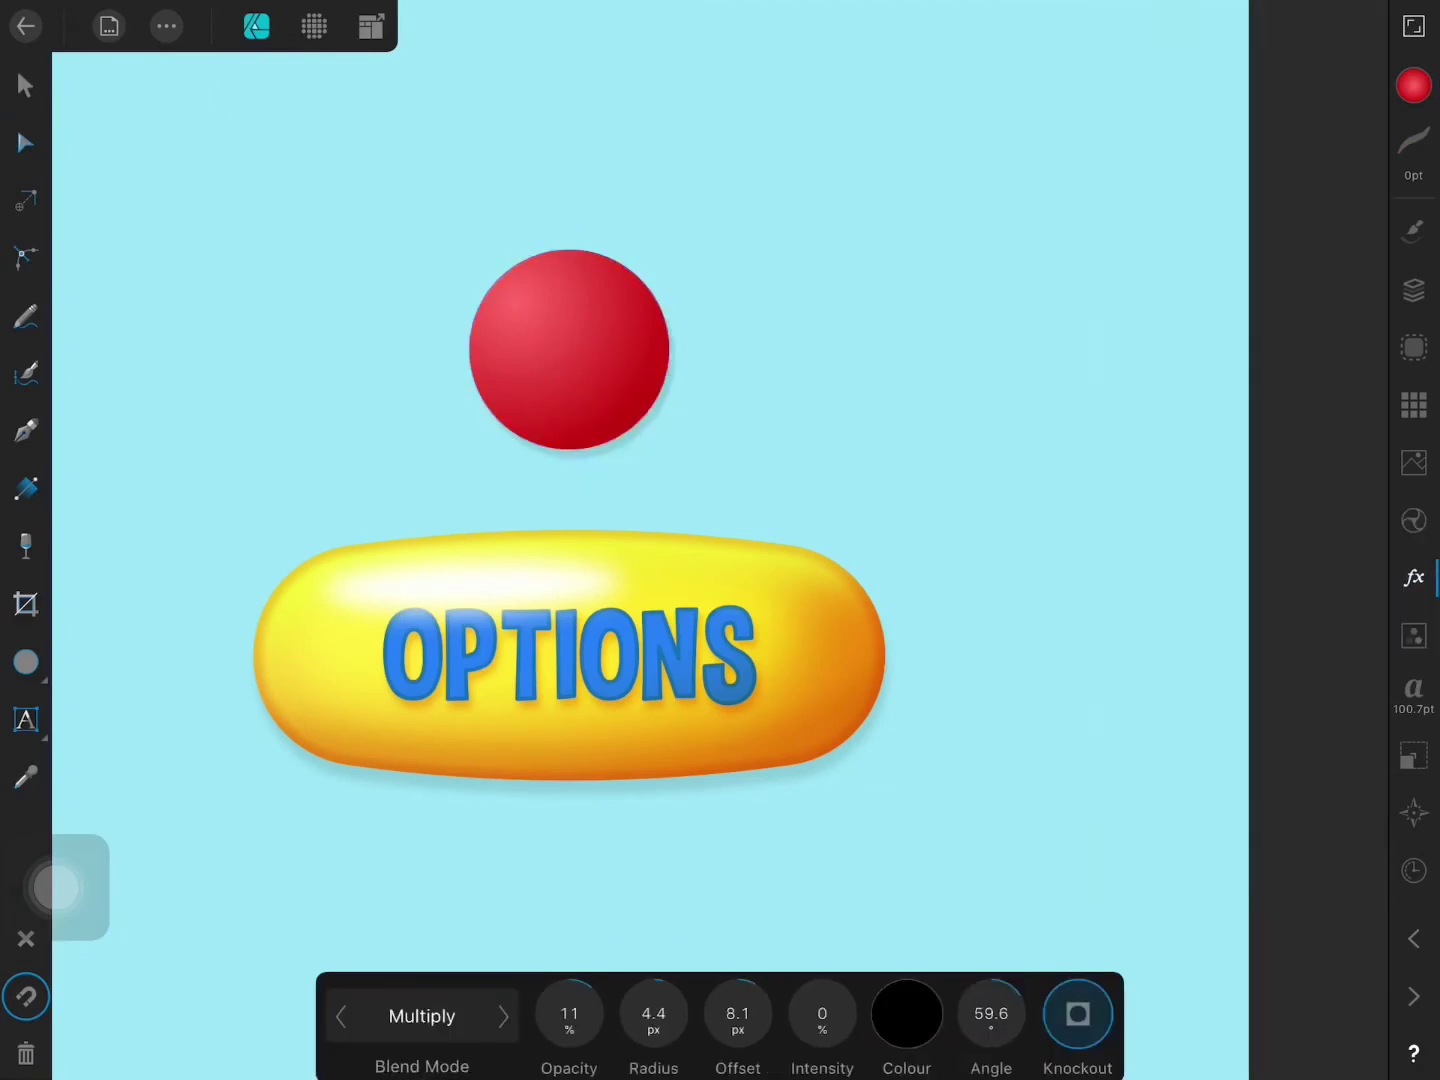
{"action": "left_click_drag", "start_coordinate": [653, 1000], "coordinate": [643, 955]}
{"action": "left_click", "coordinate": [1414, 290]}
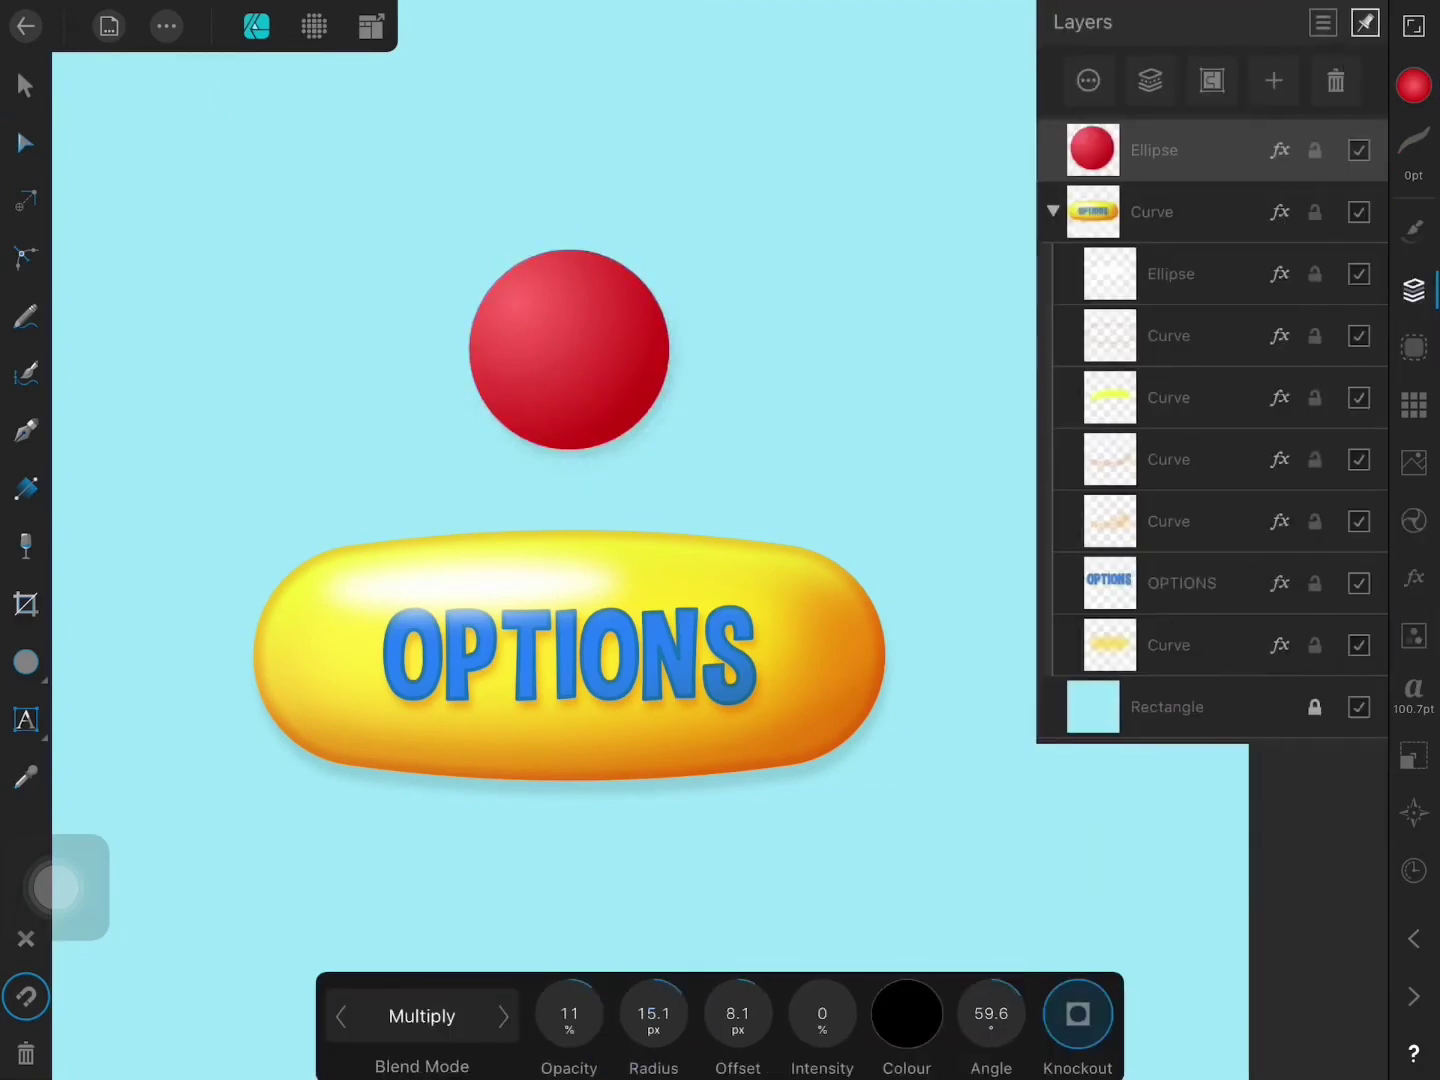
{"action": "left_click", "coordinate": [166, 26]}
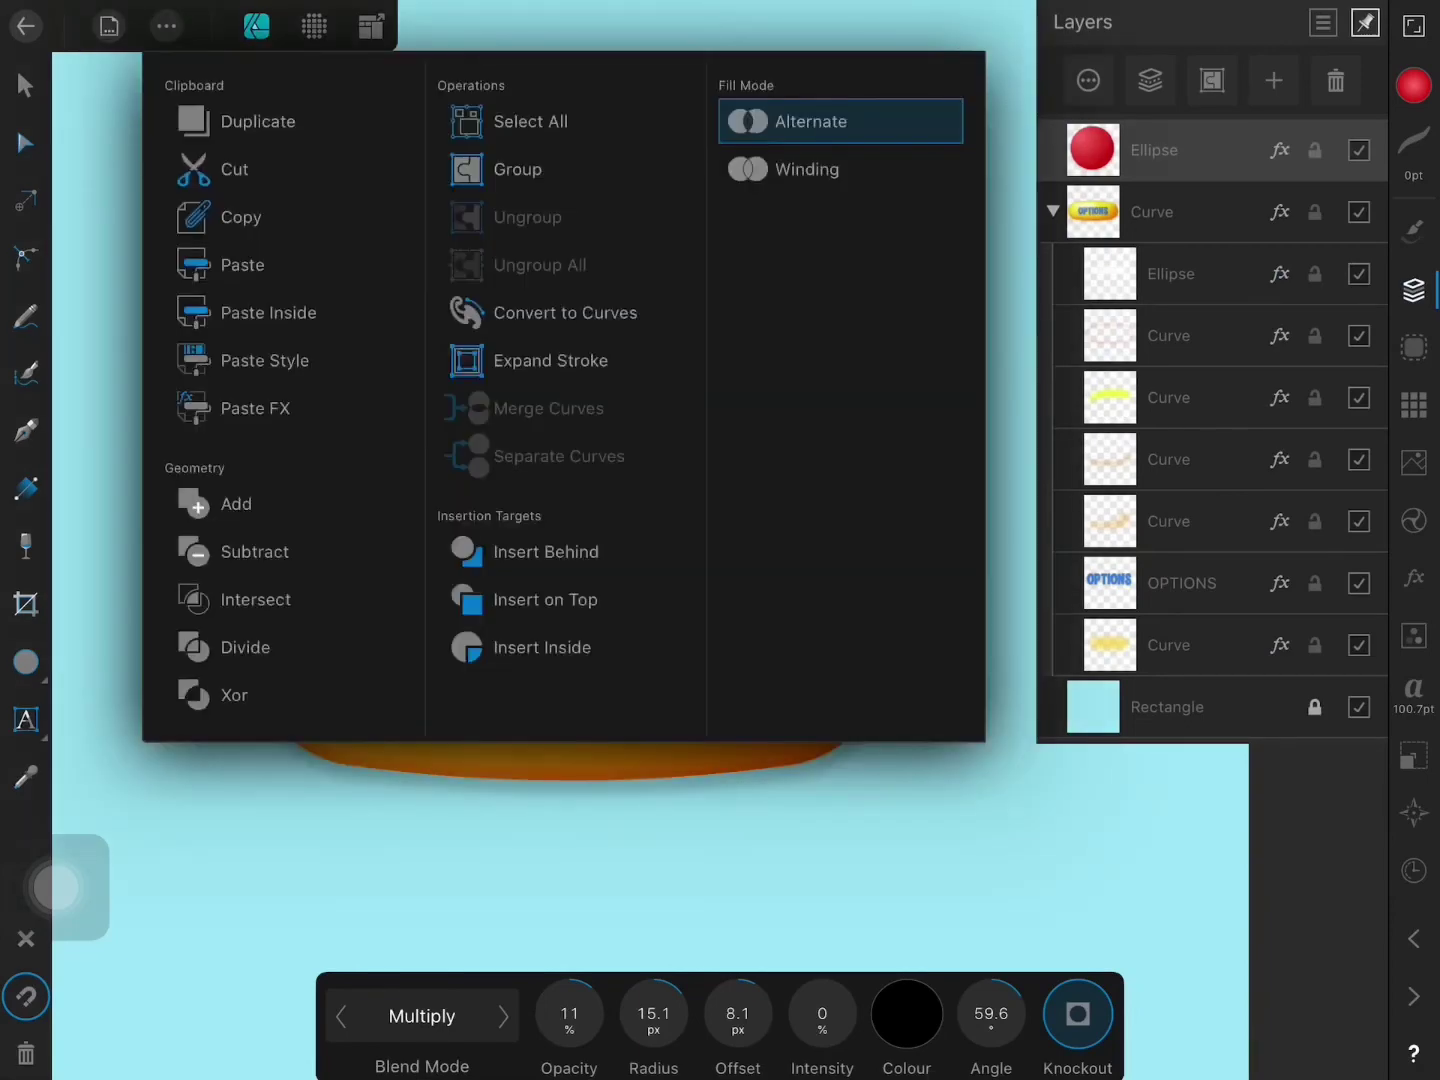
{"action": "left_click", "coordinate": [166, 26]}
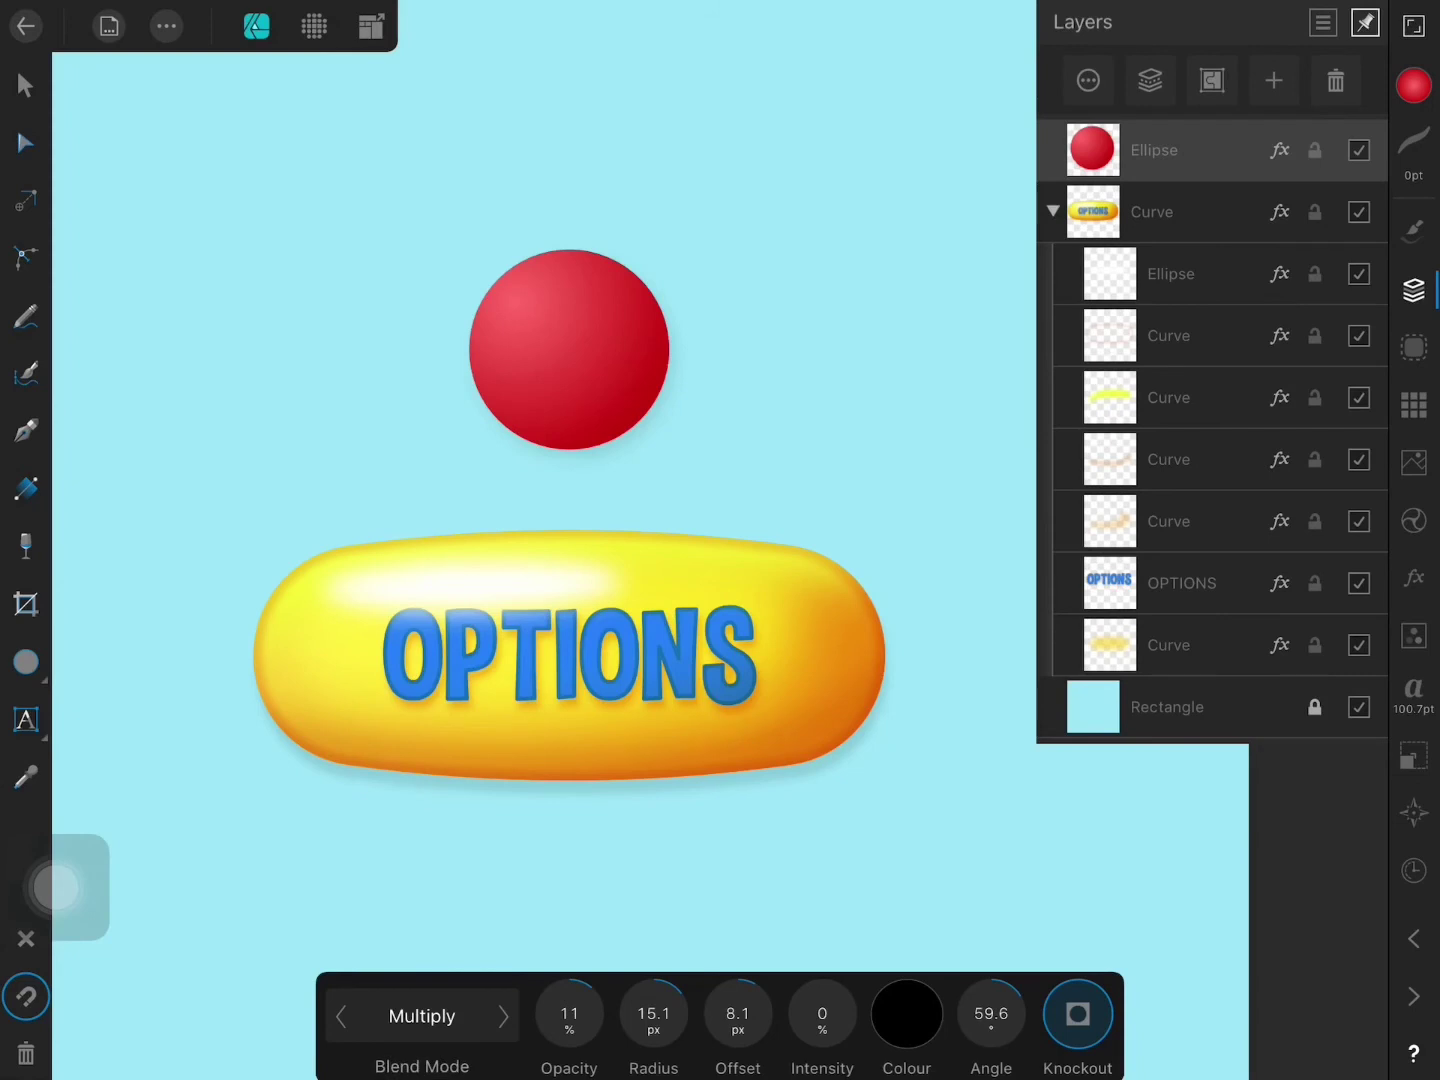
{"action": "left_click", "coordinate": [25, 317]}
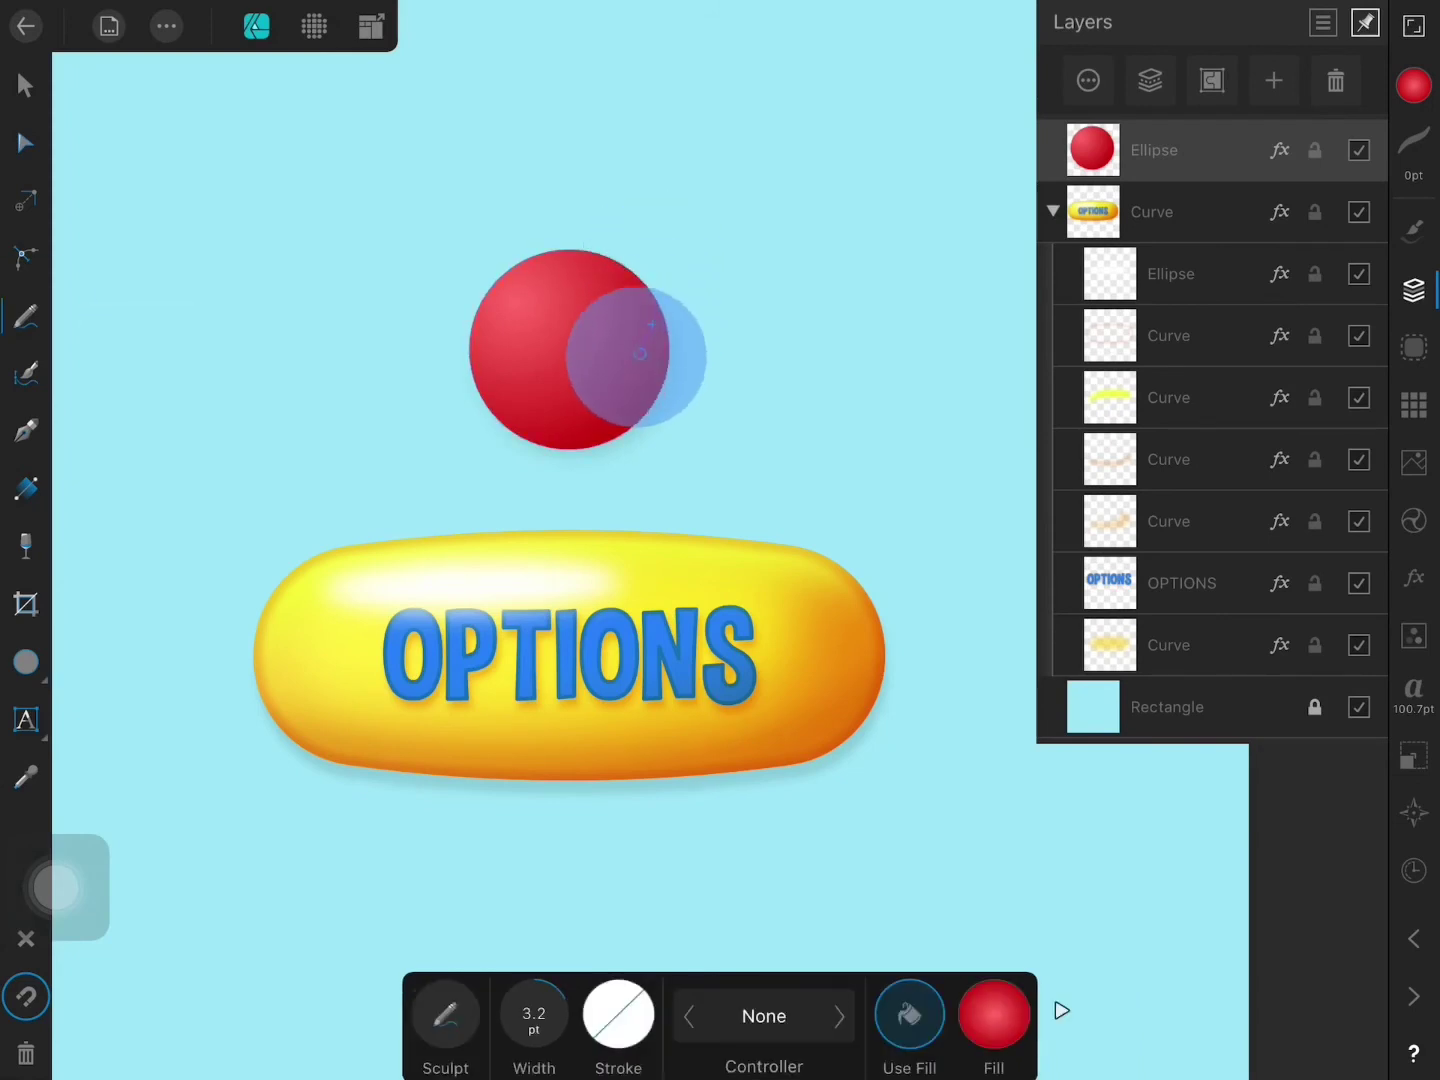
Step: Draw a dark-red shading shape over the sphere's lower right with 14 px Gaussian Blur
{"action": "mouse_move", "coordinate": [677, 440]}
{"action": "left_mouse_down"}
{"action": "mouse_move", "coordinate": [715, 393]}
{"action": "mouse_move", "coordinate": [679, 279]}
{"action": "left_mouse_up"}
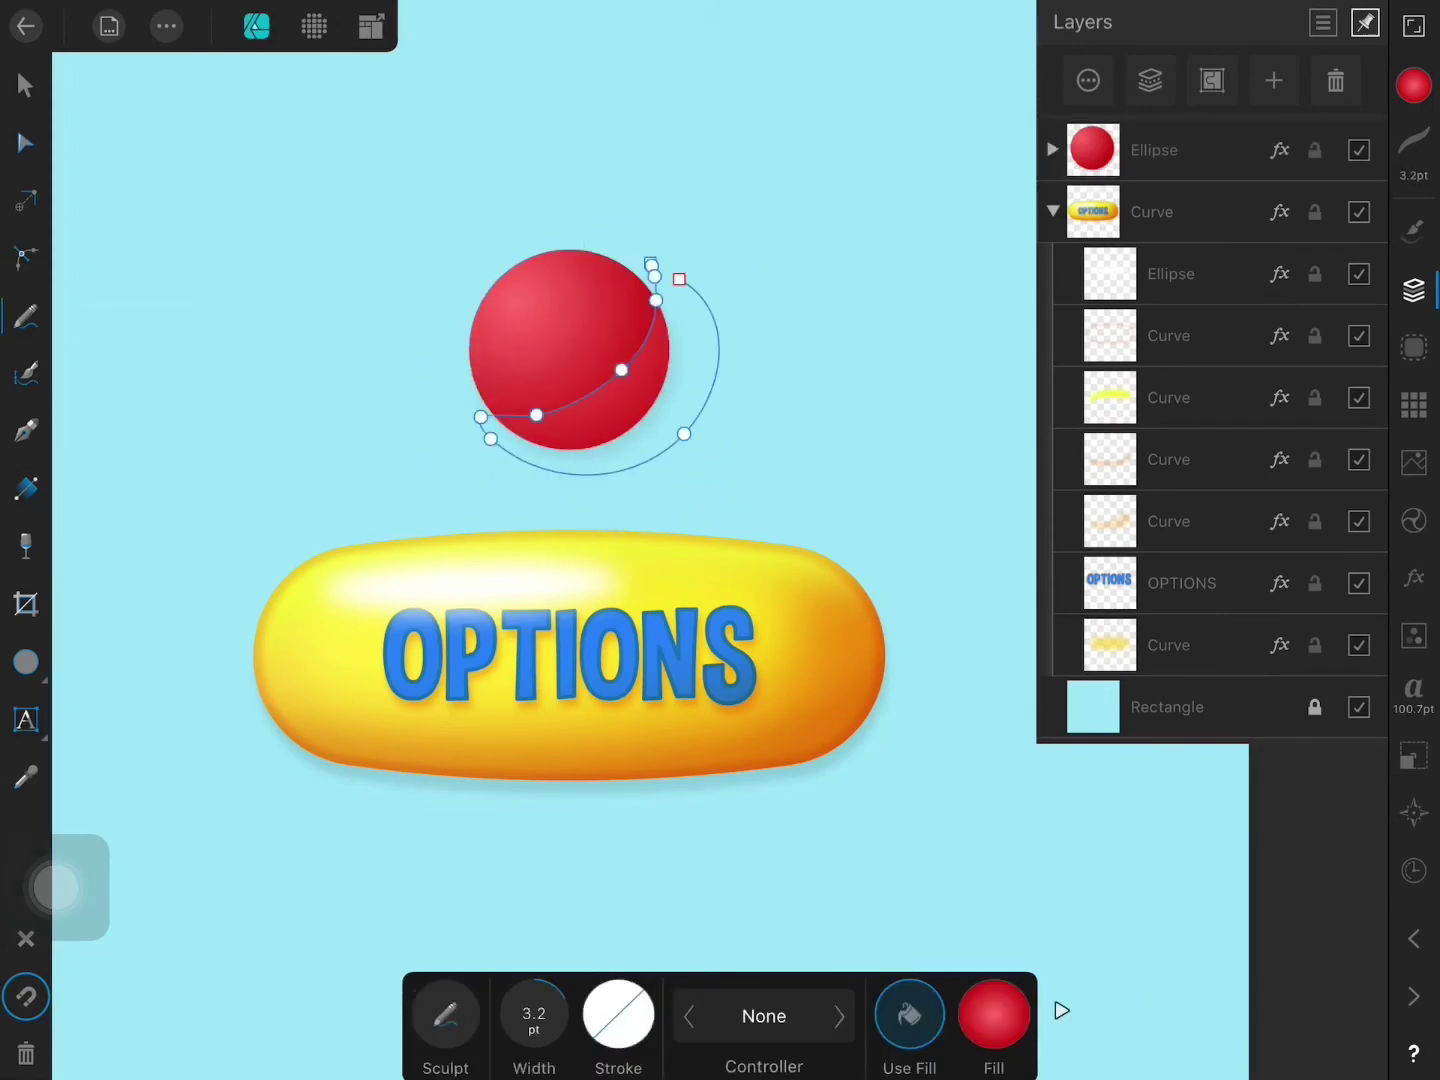
{"action": "left_click", "coordinate": [1413, 85]}
{"action": "left_click", "coordinate": [1137, 740]}
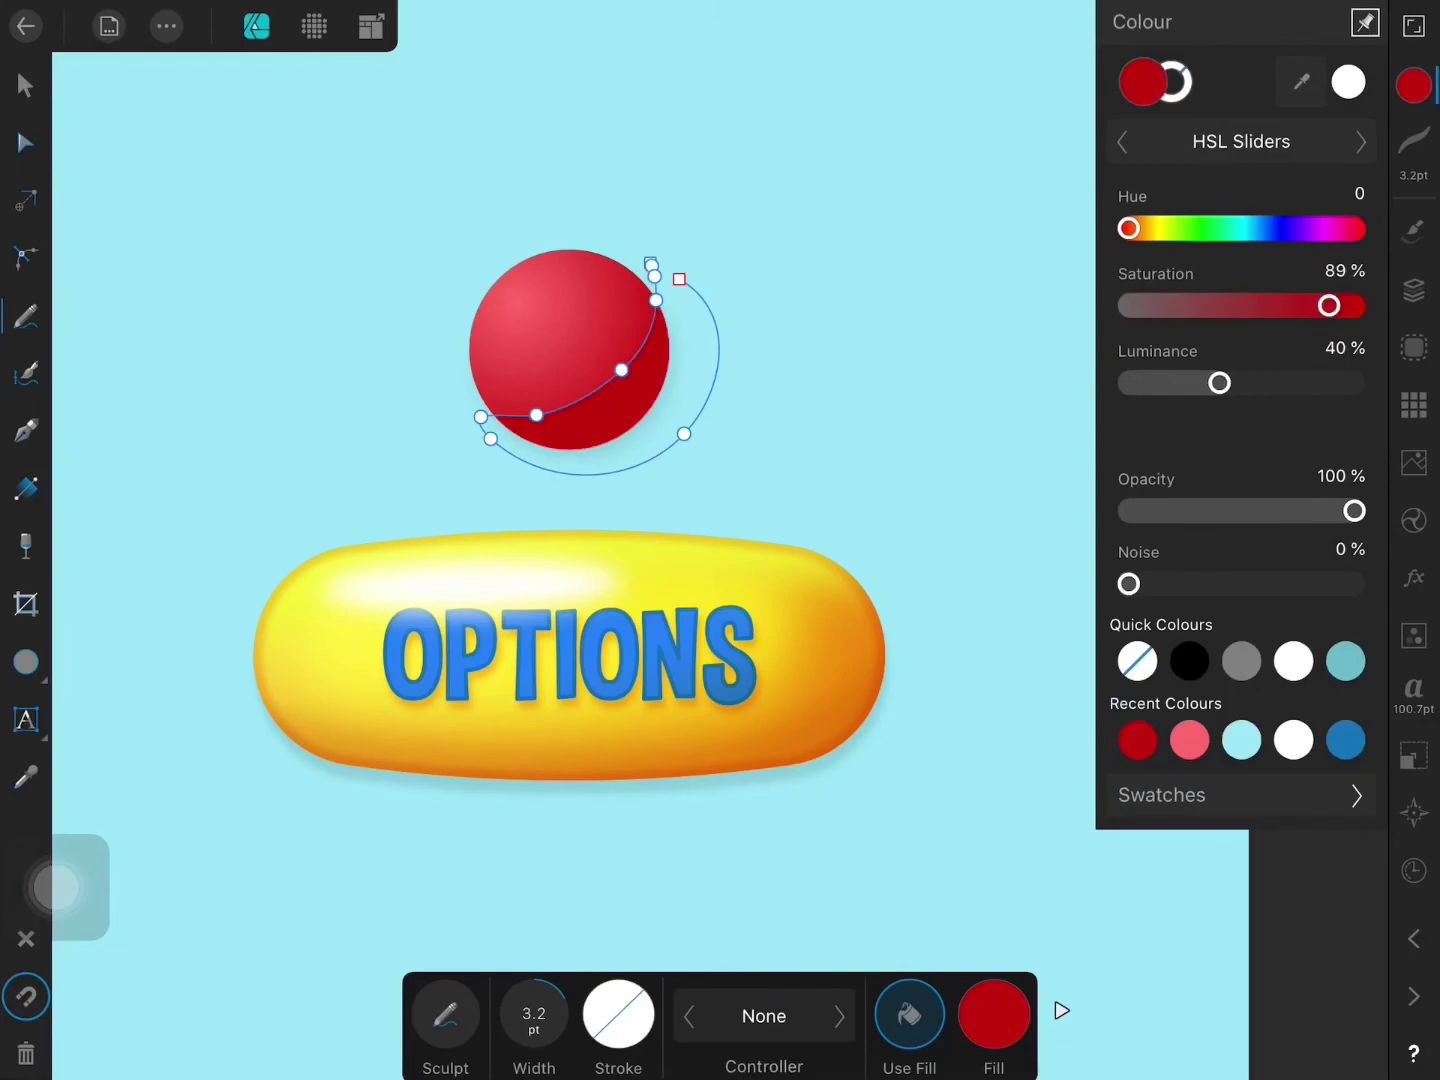
{"action": "left_click", "coordinate": [1413, 577]}
{"action": "left_click", "coordinate": [1340, 234]}
{"action": "left_click_drag", "start_coordinate": [653, 1013], "coordinate": [553, 971]}
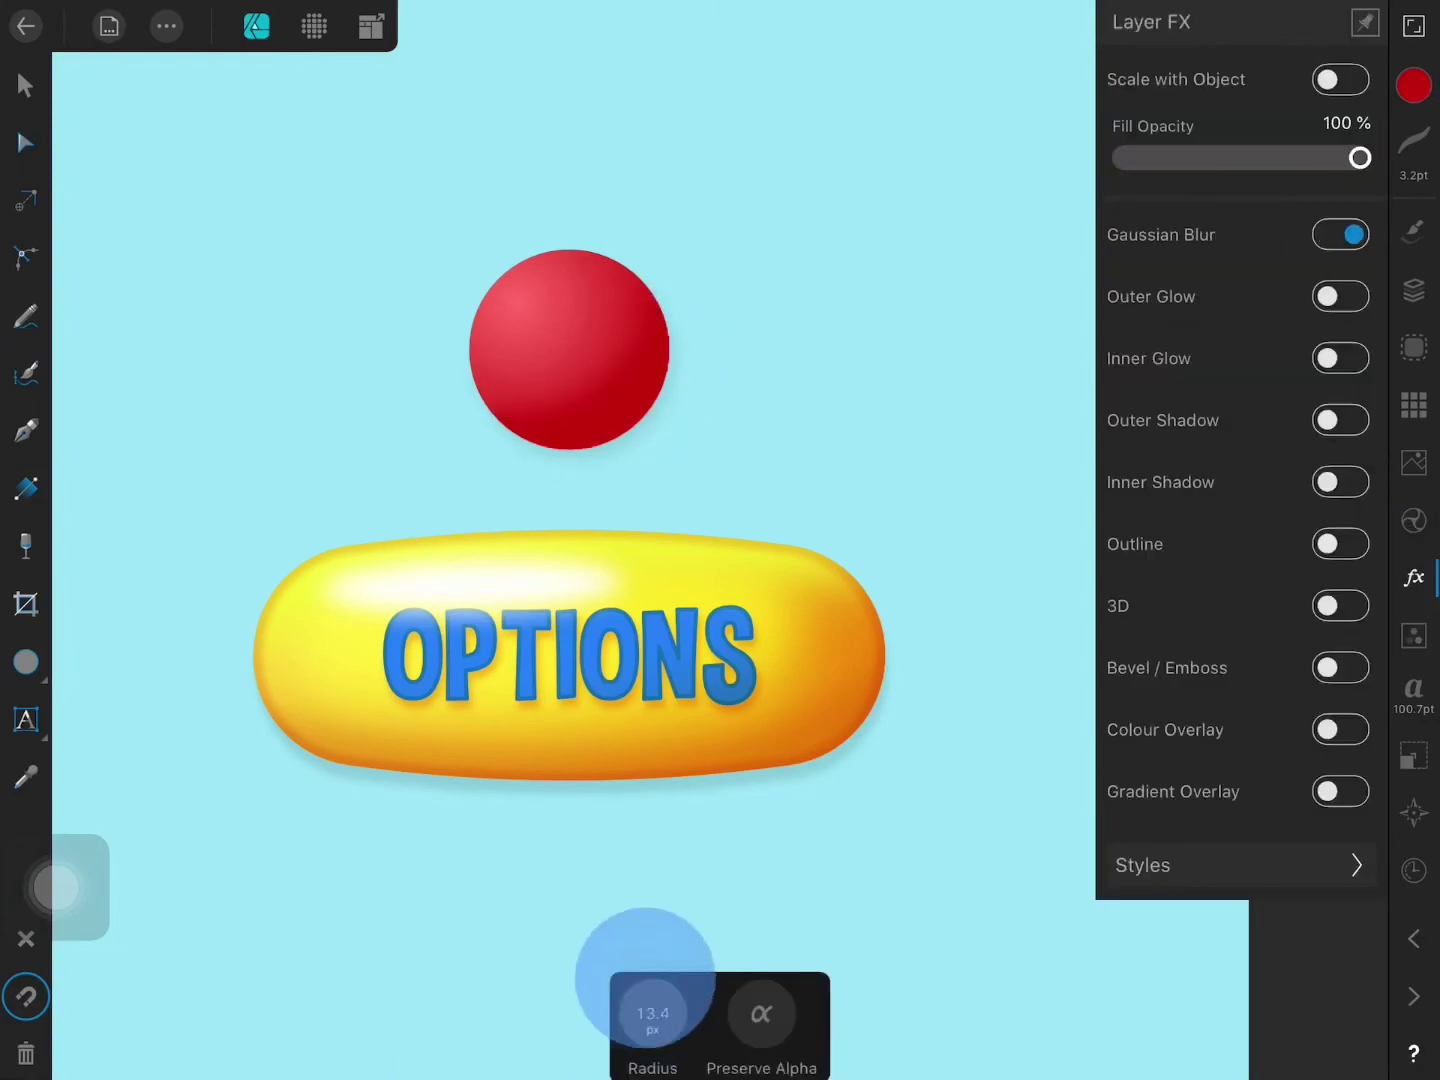
Step: Set the shading shape to Multiply blending at 72% opacity
{"action": "left_click", "coordinate": [1413, 290]}
{"action": "left_click", "coordinate": [1090, 77]}
{"action": "left_click", "coordinate": [1343, 235]}
{"action": "left_click", "coordinate": [1343, 235]}
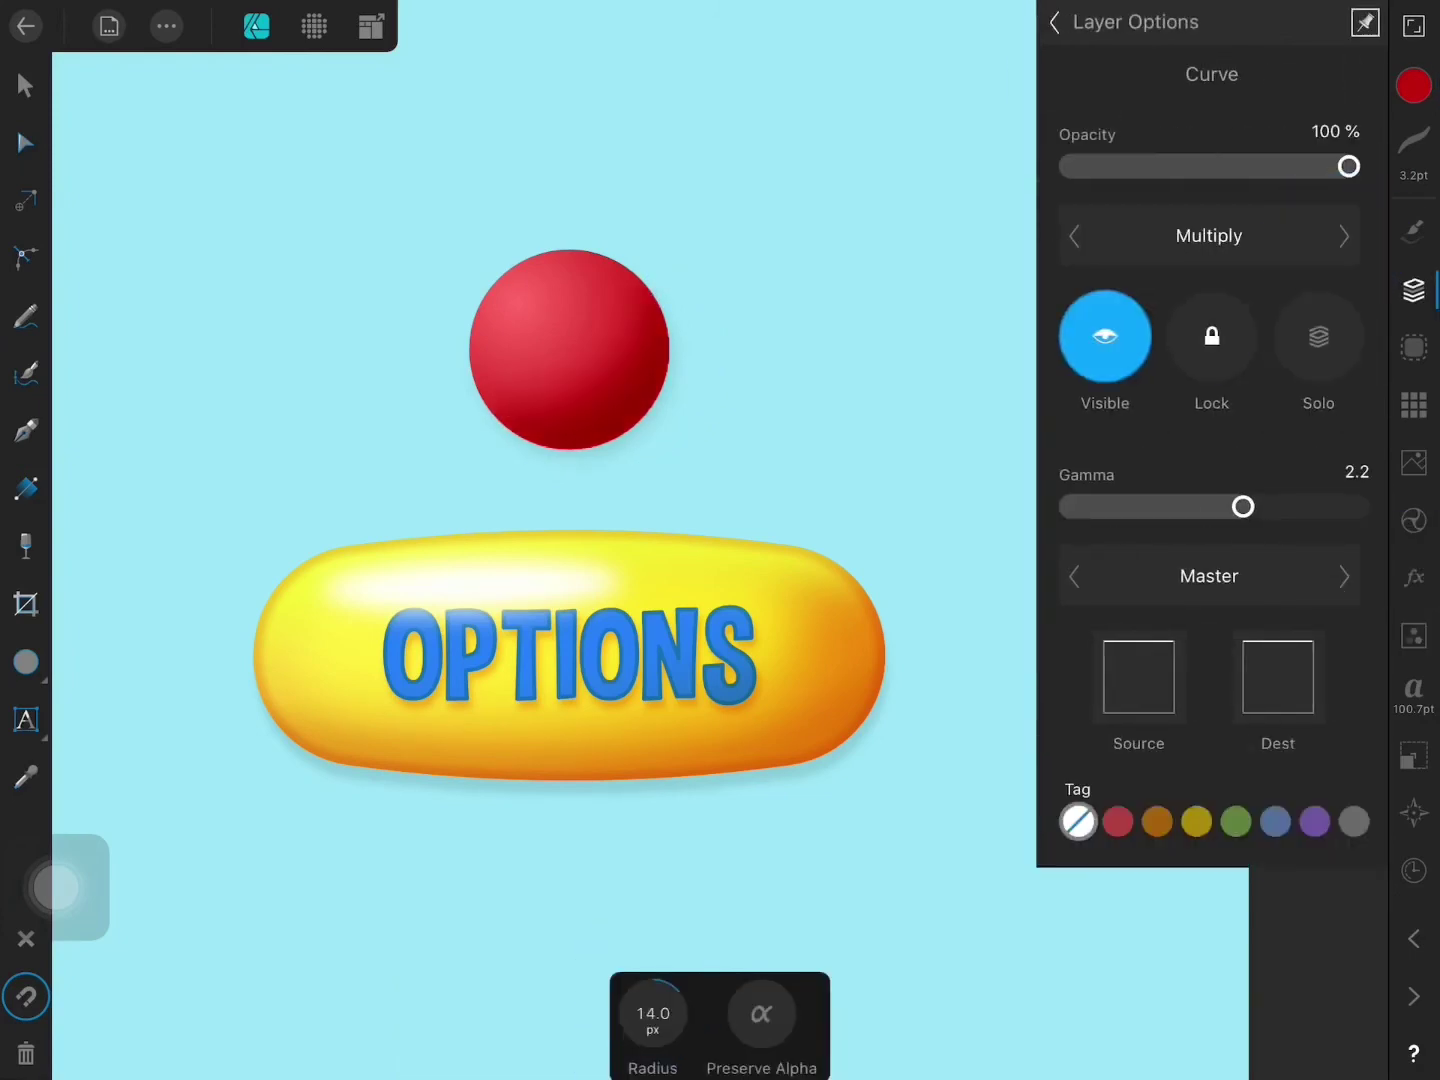
{"action": "left_click_drag", "start_coordinate": [1360, 166], "coordinate": [1269, 166]}
{"action": "left_click", "coordinate": [1056, 22]}
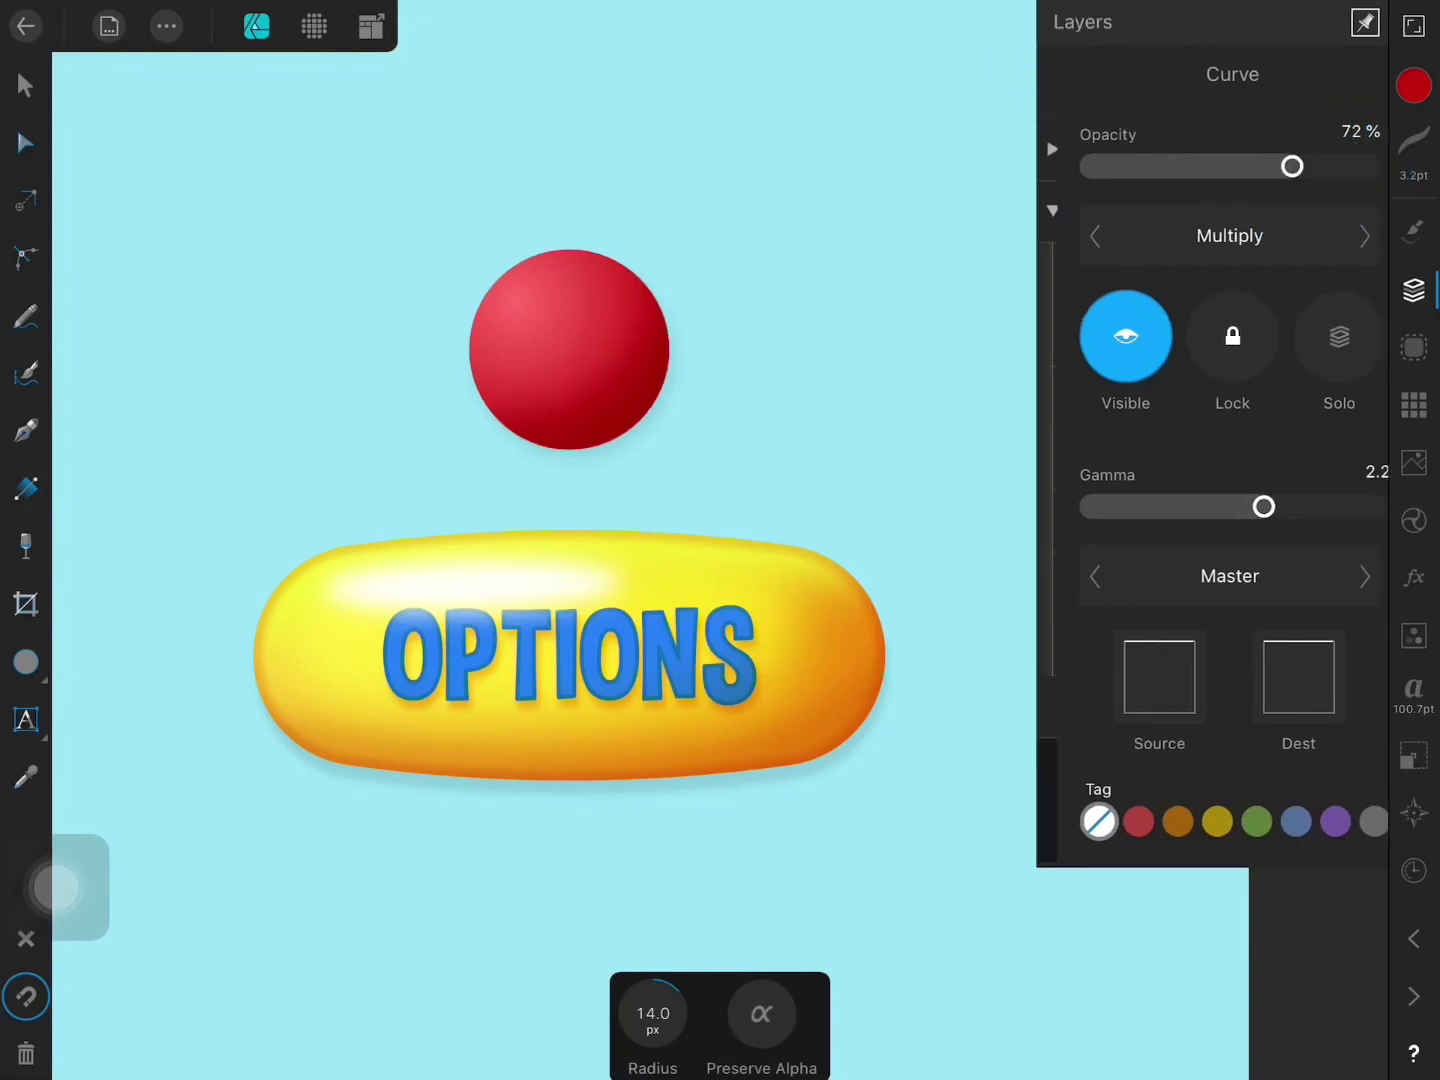
Step: Collapse the button group and expand the red sphere's Ellipse layer
{"action": "left_click", "coordinate": [1154, 150]}
{"action": "left_click", "coordinate": [1053, 150]}
{"action": "left_click", "coordinate": [1053, 273]}
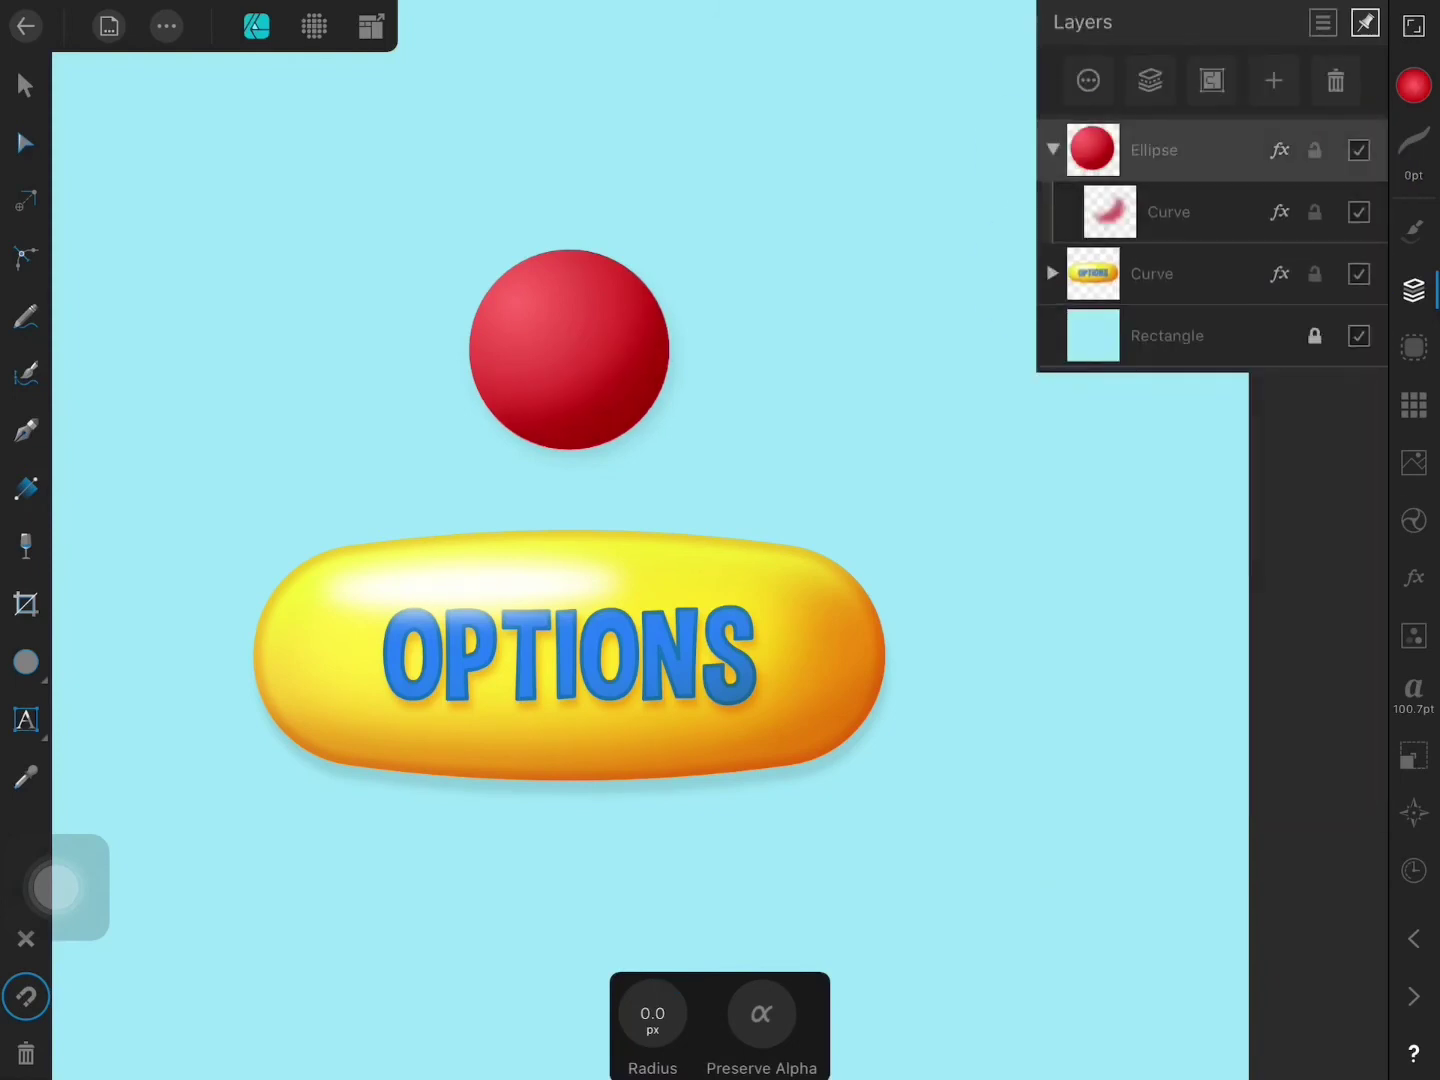
{"action": "left_click", "coordinate": [26, 662]}
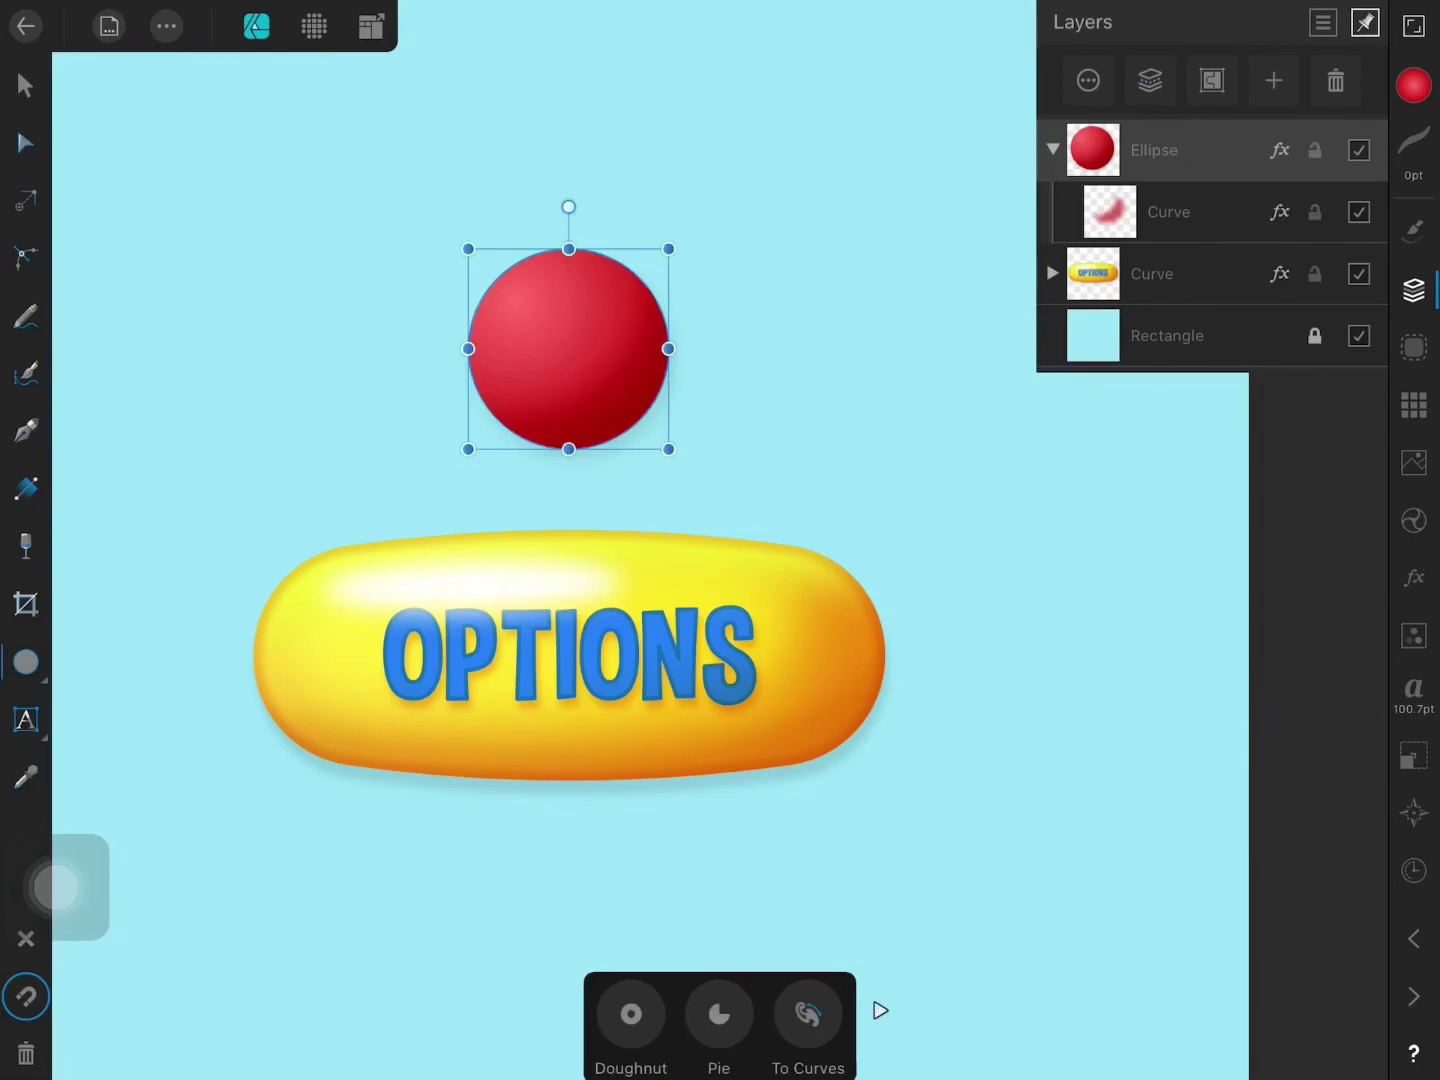
Step: Duplicate the sphere circle and nest the copy inside the sphere group above Curve
{"action": "left_click", "coordinate": [166, 26]}
{"action": "left_click", "coordinate": [244, 109]}
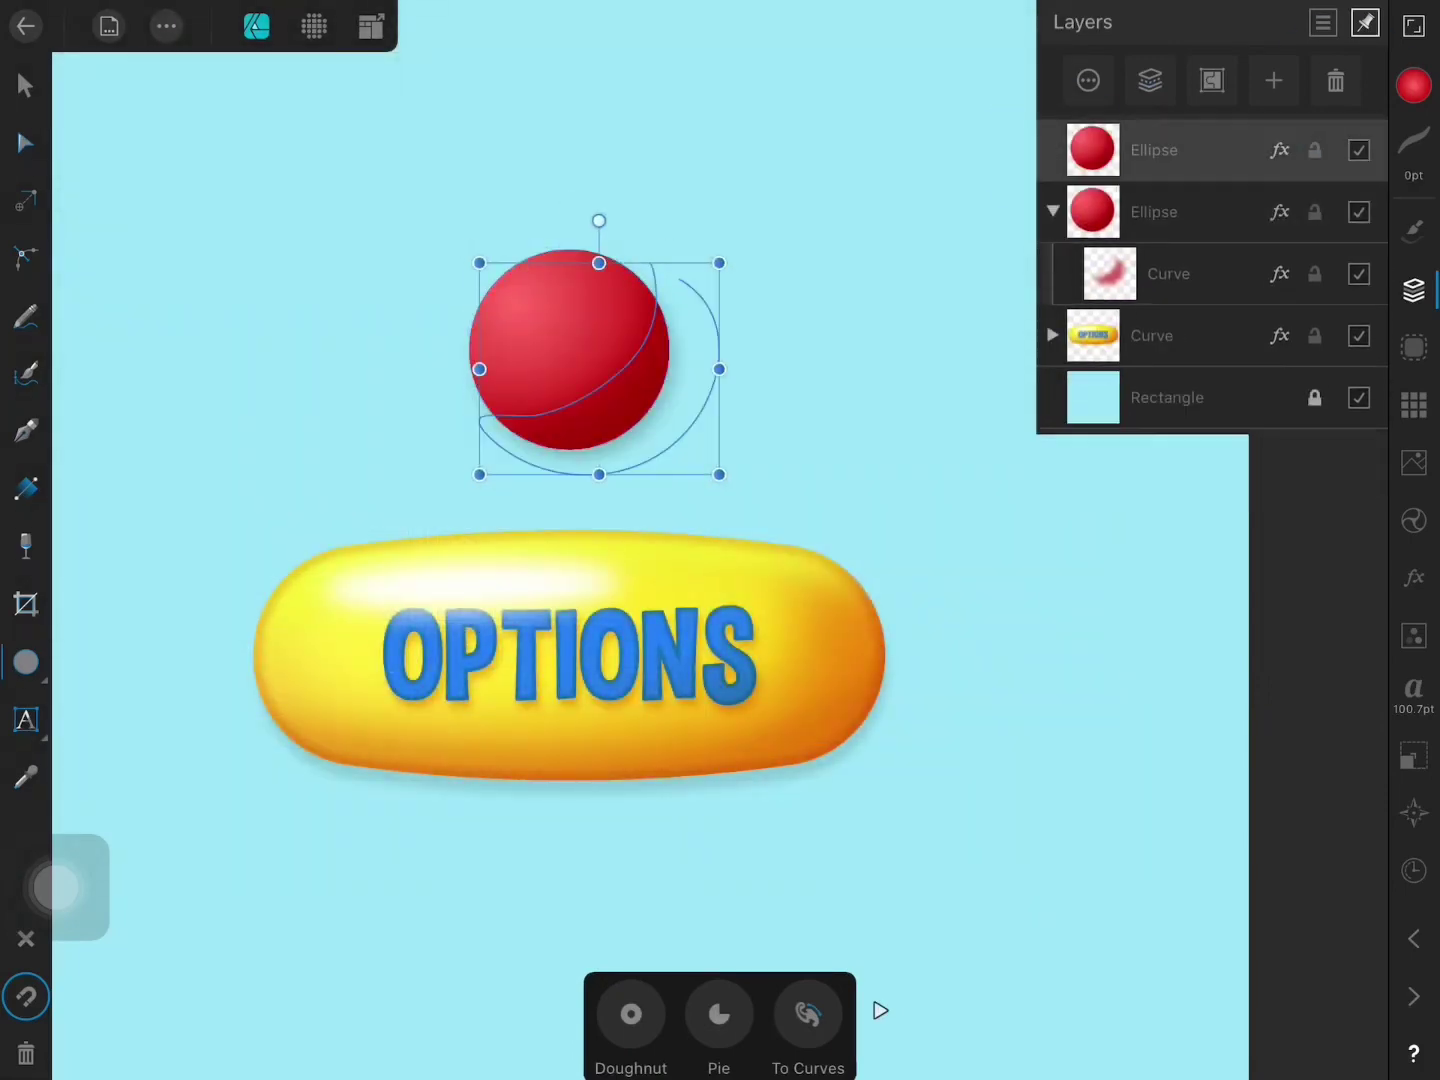
{"action": "left_click_drag", "start_coordinate": [1180, 152], "coordinate": [1190, 190]}
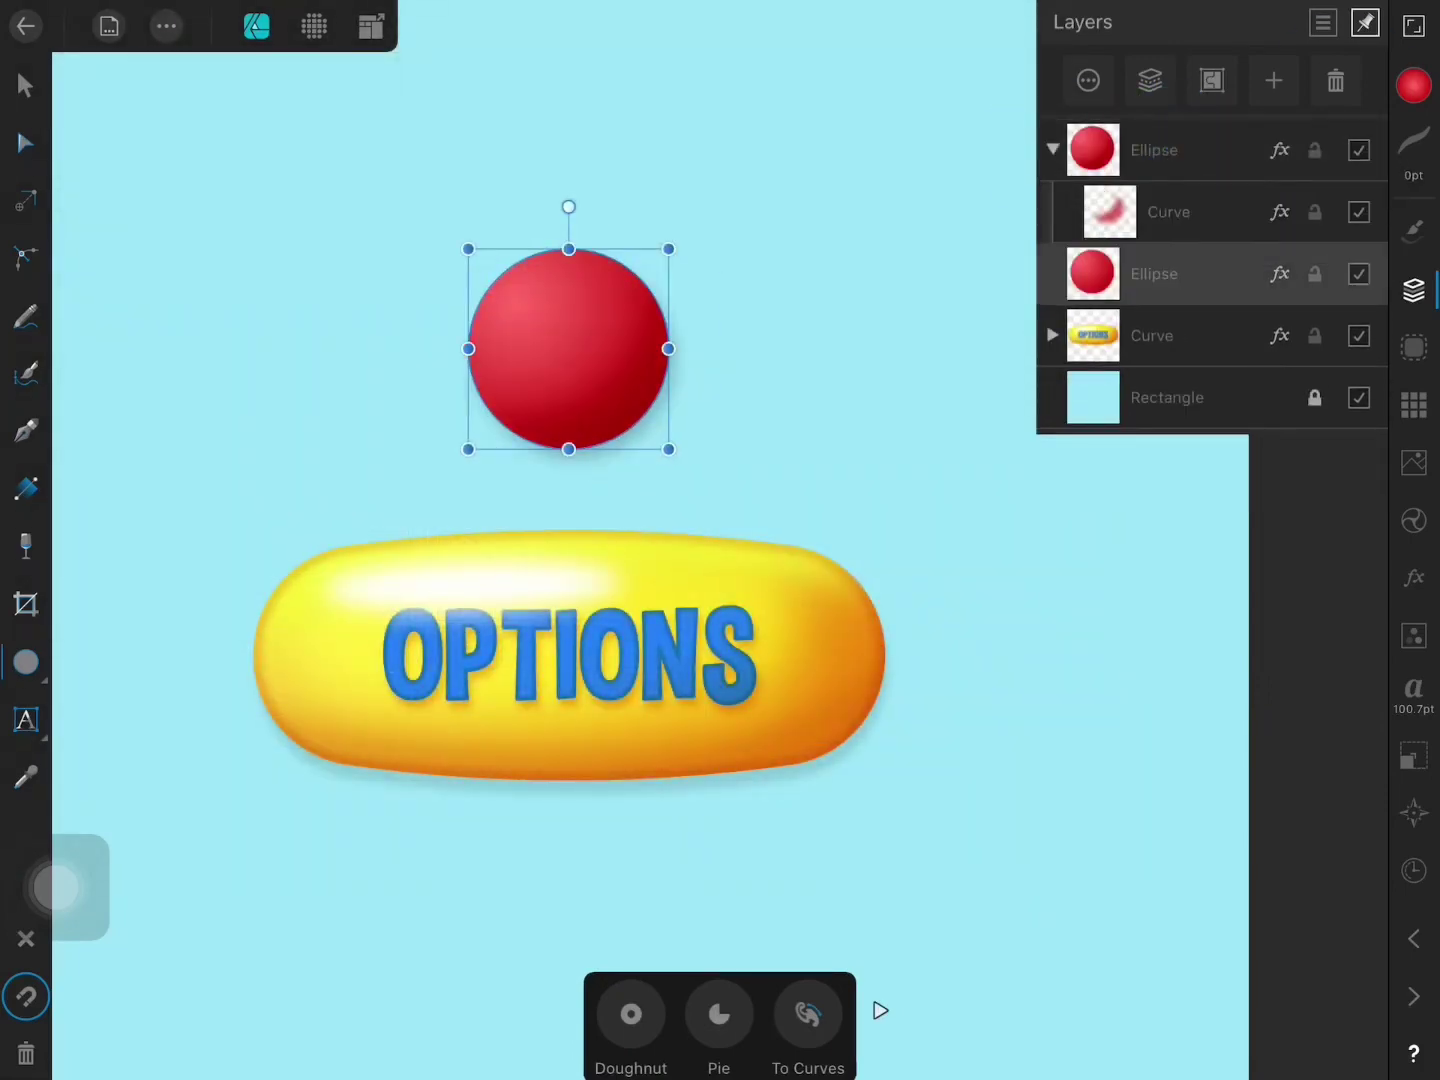
{"action": "left_click_drag", "start_coordinate": [1141, 273], "coordinate": [1196, 240]}
Step: Fill the copied circle flat pink and shrink it
{"action": "left_click", "coordinate": [1413, 85]}
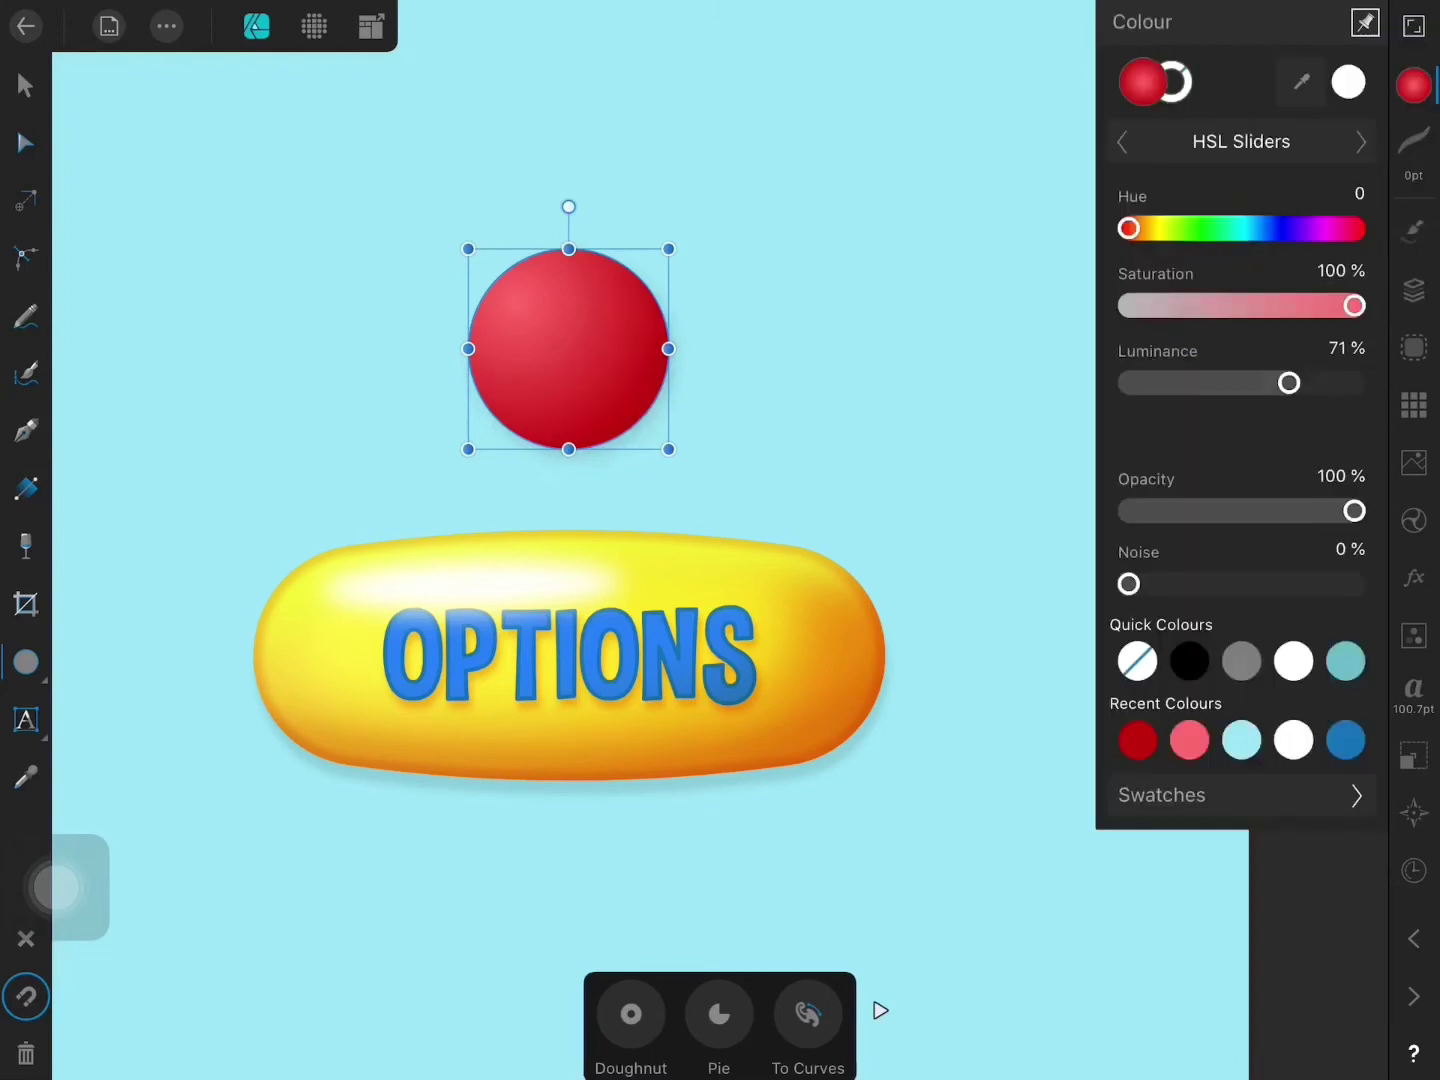
{"action": "left_click", "coordinate": [1189, 740]}
{"action": "left_click_drag", "start_coordinate": [668, 449], "coordinate": [589, 369]}
{"action": "key", "text": "ctrl+z"}
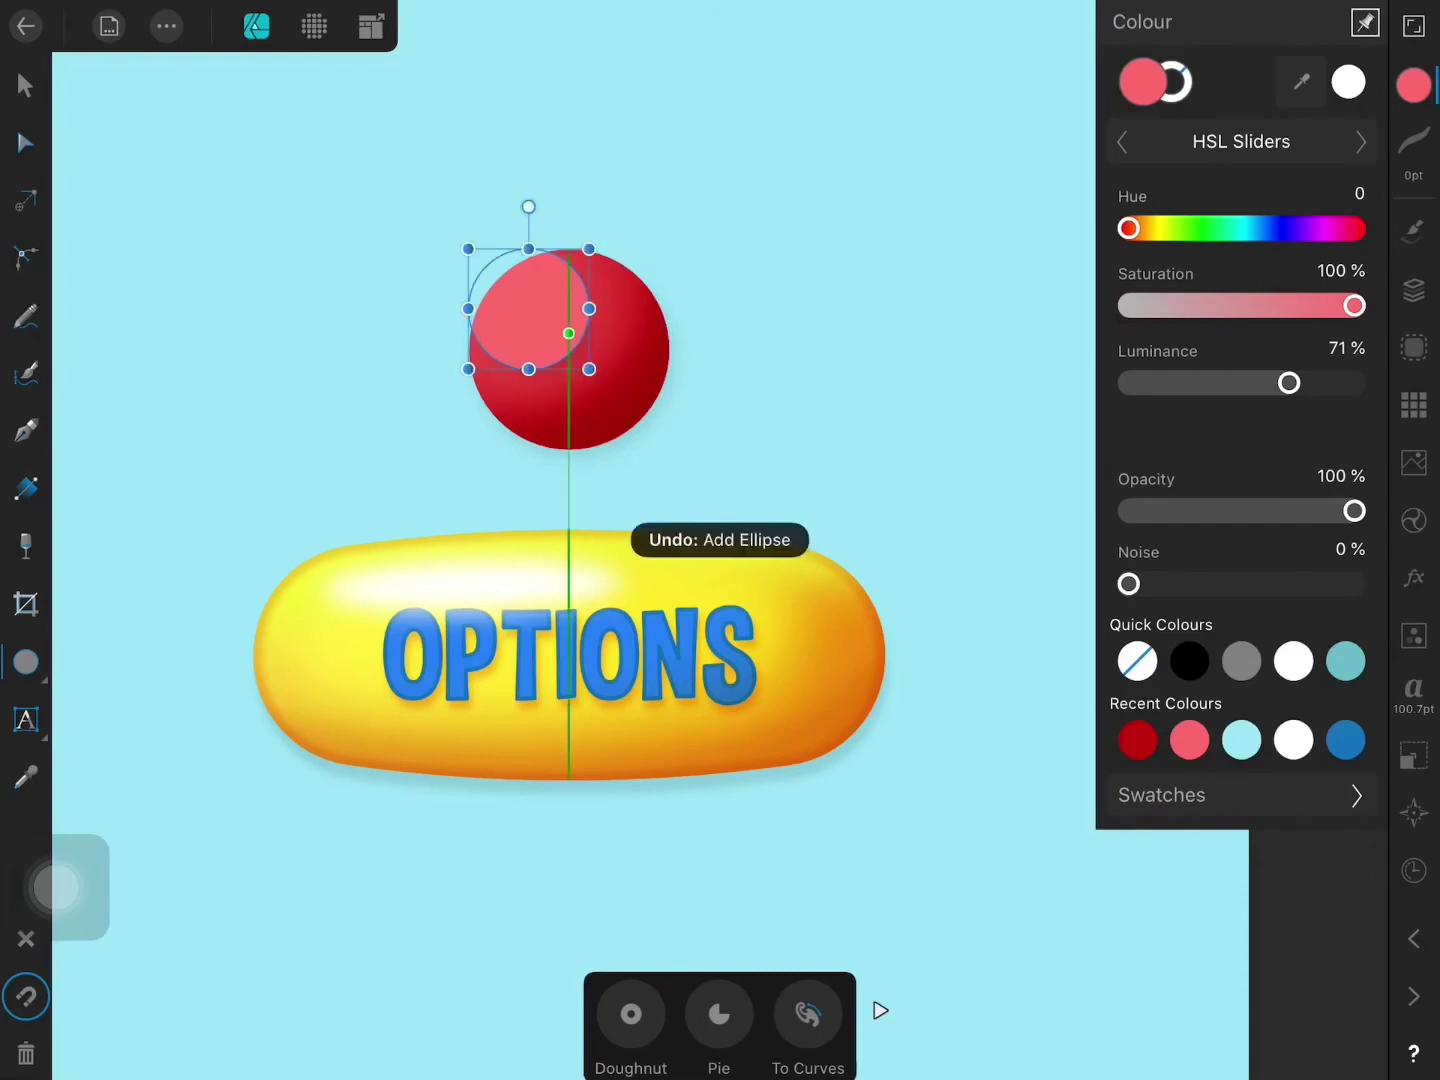
Step: Turn off the pink circle's outer shadow and resize it toward the sphere's upper left
{"action": "left_click", "coordinate": [1414, 290]}
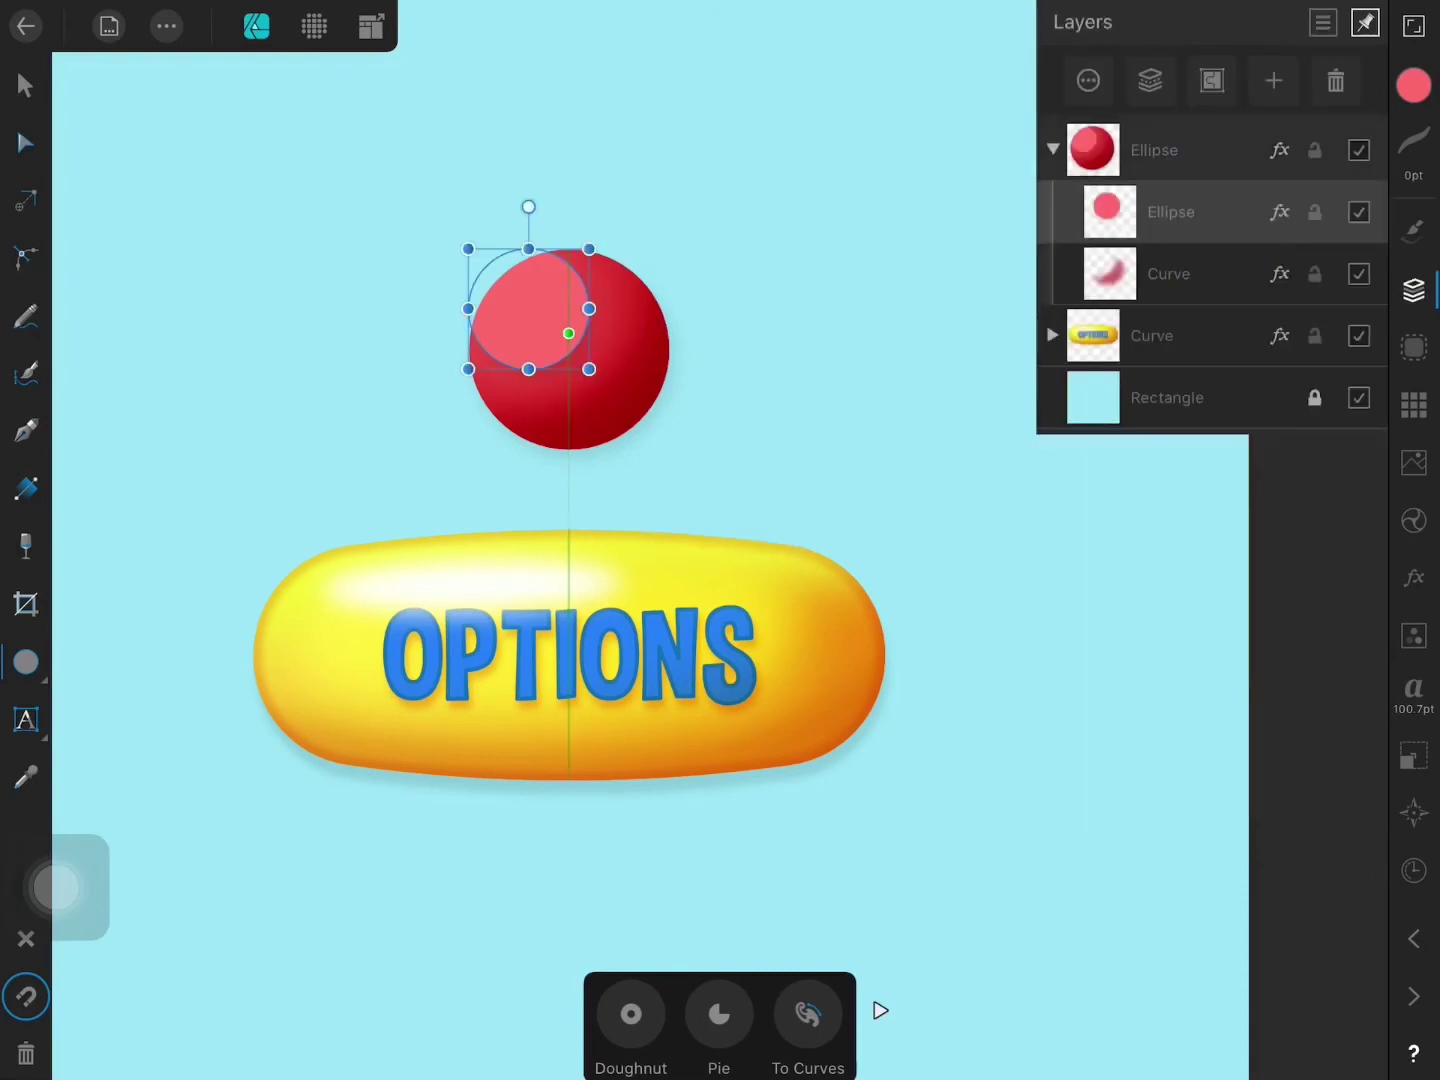
{"action": "left_click", "coordinate": [1414, 577]}
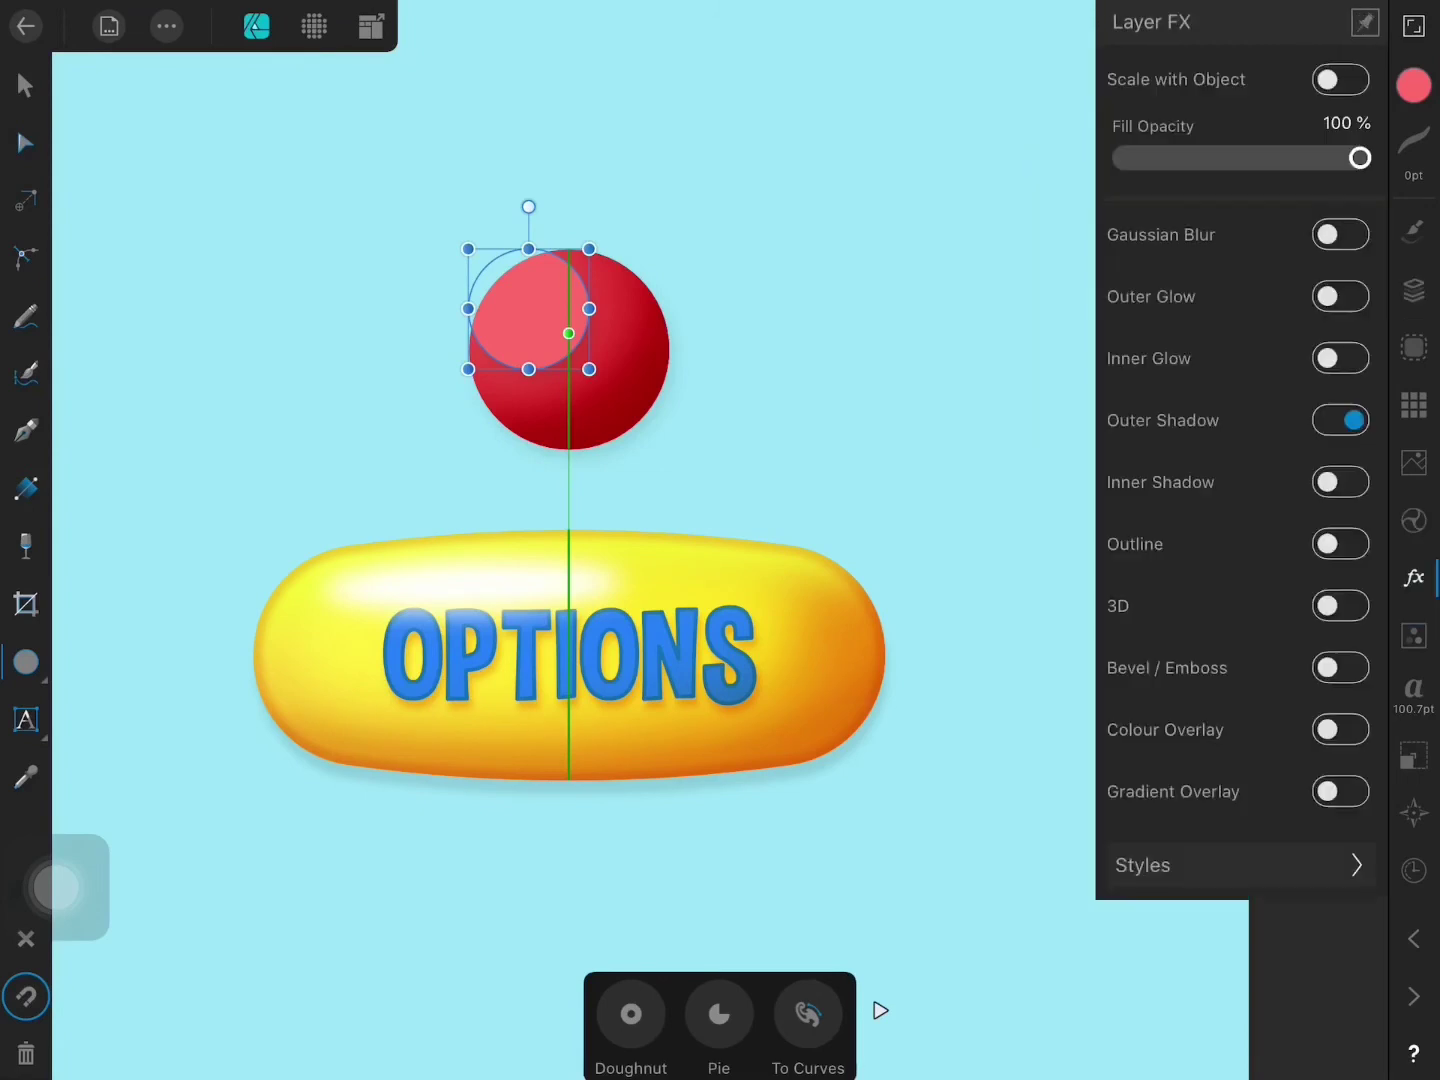
{"action": "left_click", "coordinate": [1340, 420]}
{"action": "left_click", "coordinate": [25, 85]}
{"action": "left_click_drag", "start_coordinate": [468, 248], "coordinate": [499, 279]}
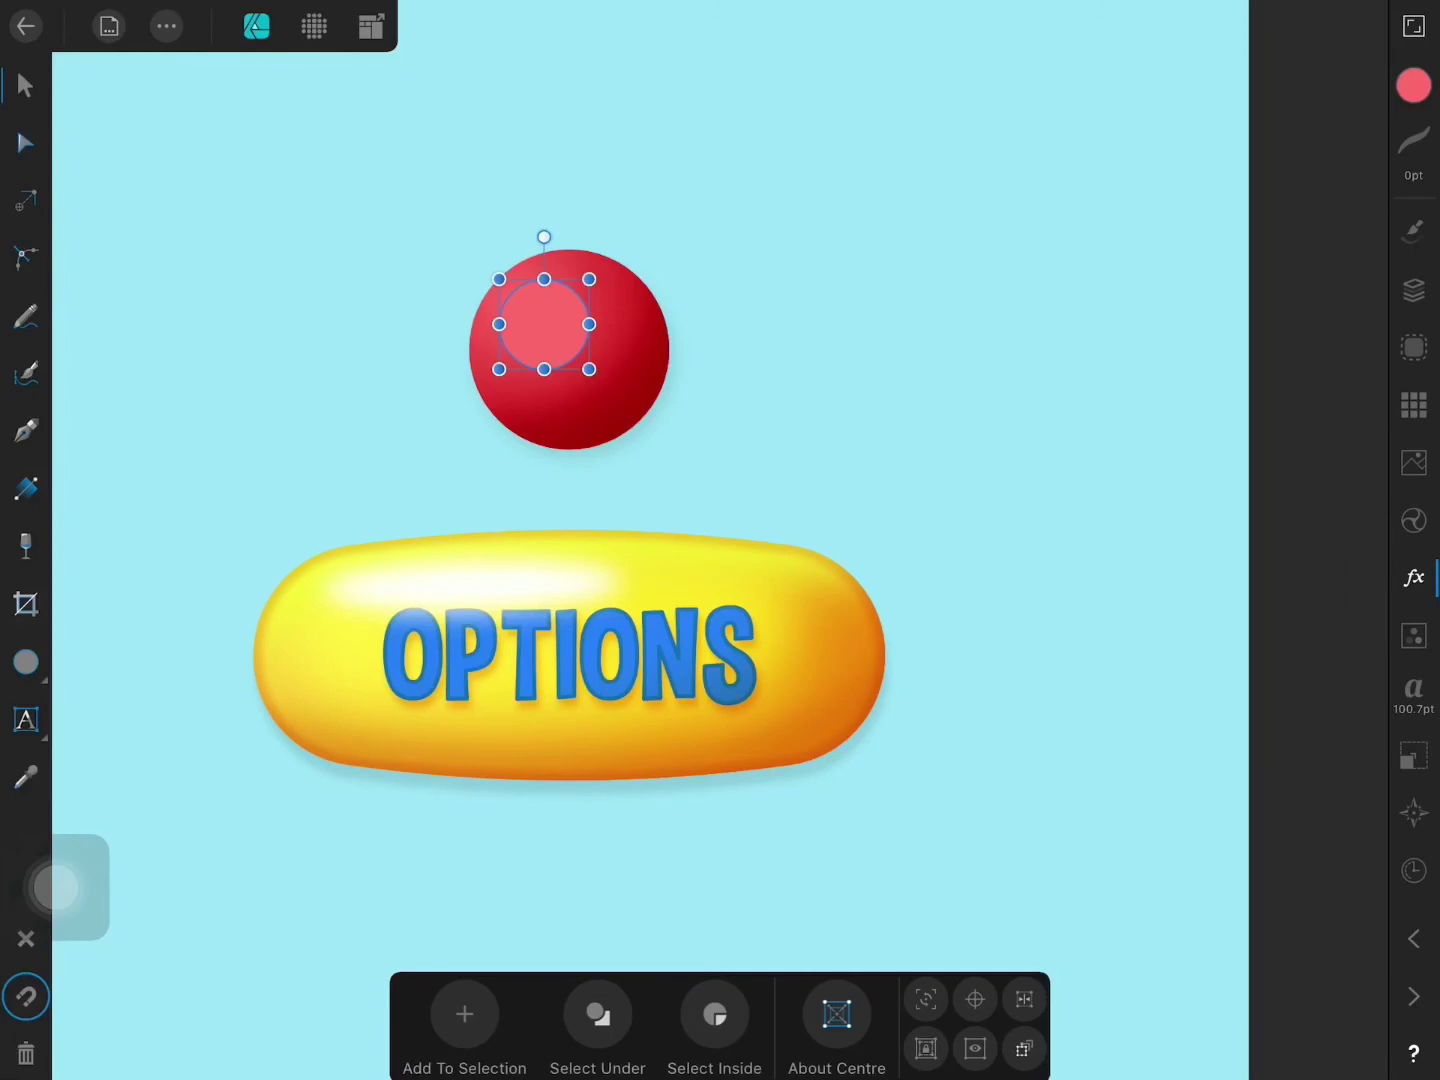
Step: Add a 6.4 px Gaussian Blur to the pink circle and reposition it
{"action": "left_click", "coordinate": [1414, 577]}
{"action": "left_click", "coordinate": [1340, 234]}
{"action": "left_click_drag", "start_coordinate": [652, 1013], "coordinate": [665, 950]}
{"action": "left_click", "coordinate": [547, 310]}
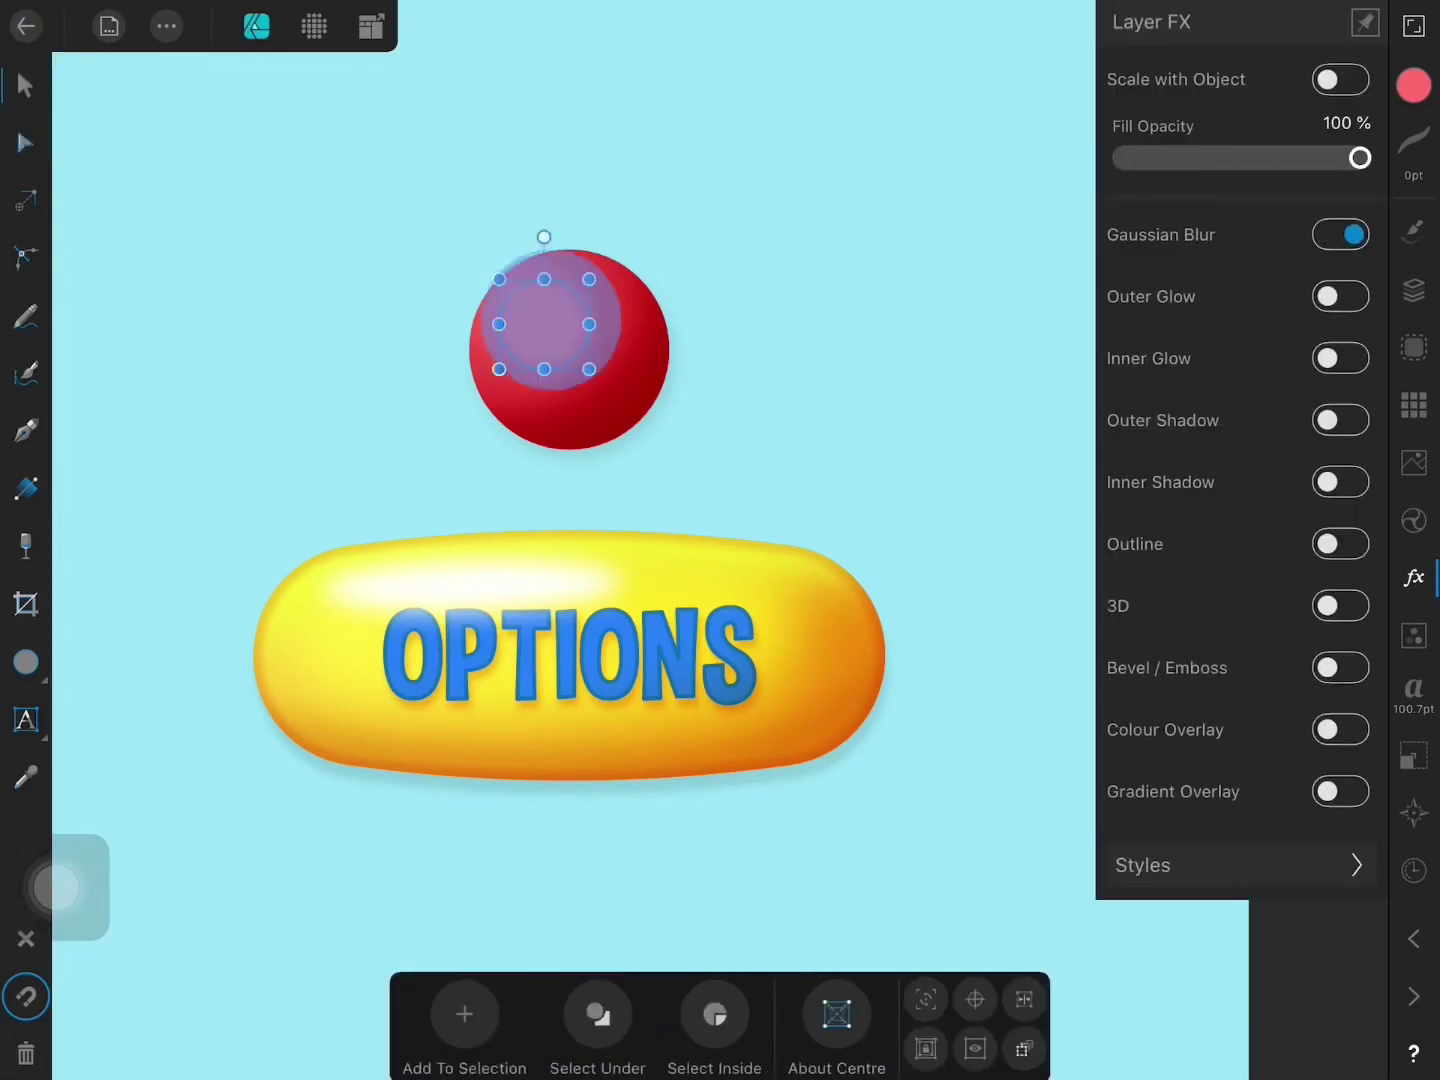
{"action": "mouse_move", "coordinate": [547, 310]}
{"action": "left_mouse_down"}
{"action": "mouse_move", "coordinate": [595, 273]}
{"action": "mouse_move", "coordinate": [547, 310]}
{"action": "mouse_move", "coordinate": [547, 369]}
{"action": "mouse_move", "coordinate": [660, 440]}
{"action": "left_mouse_up"}
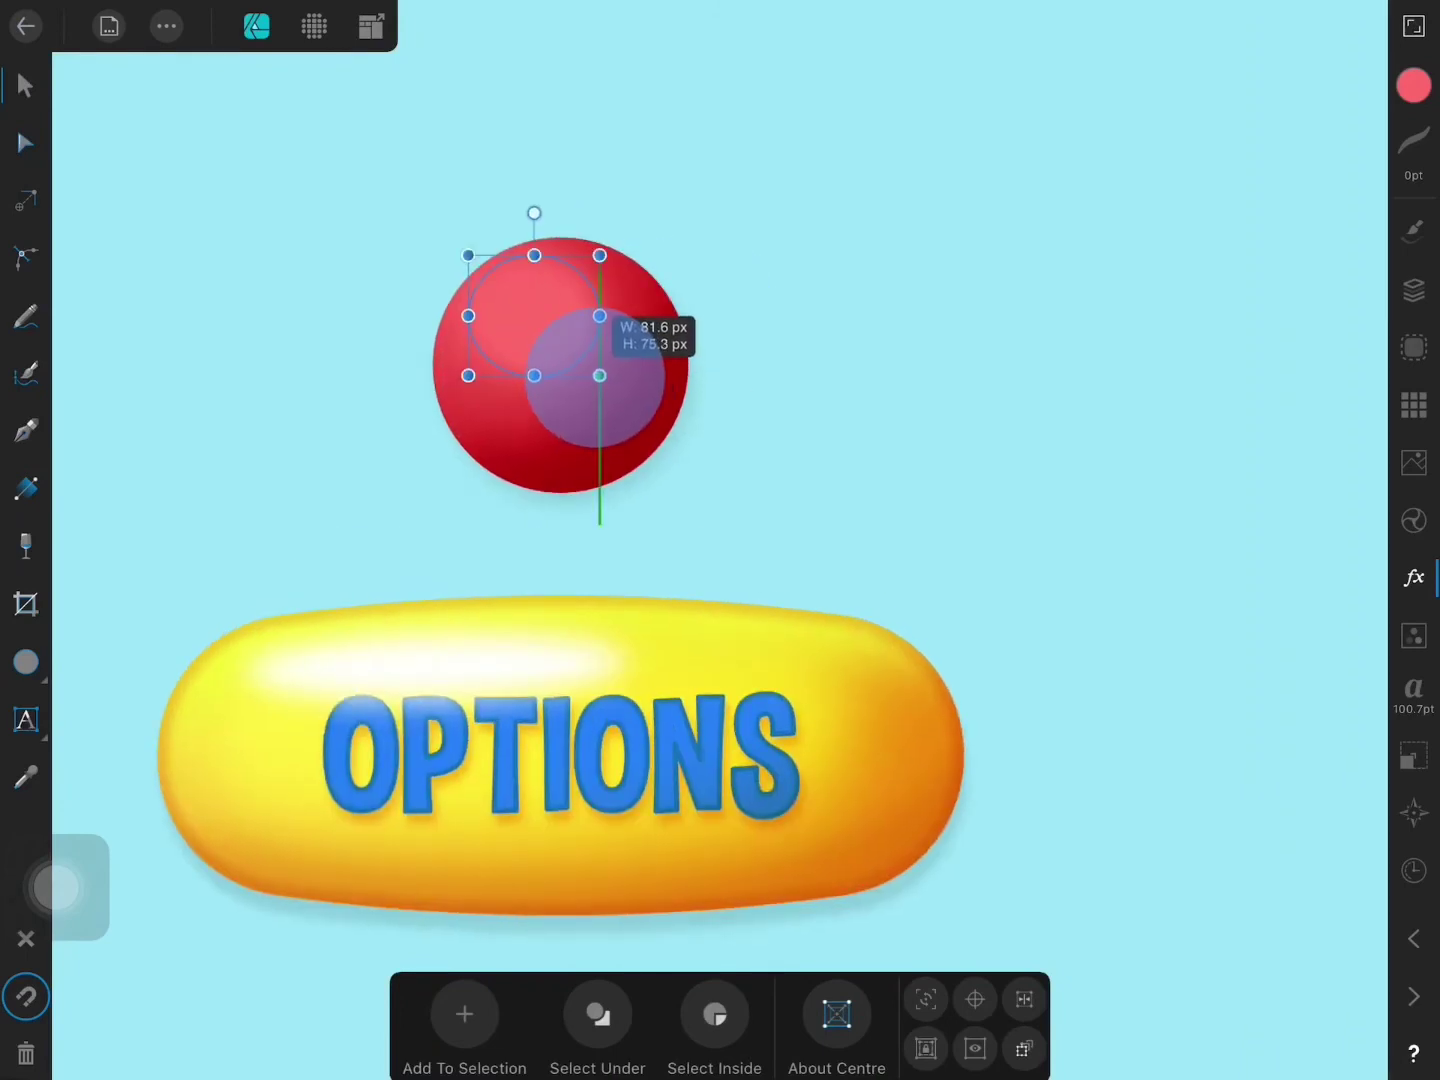
Step: Shrink the highlight circle to about 50 px and fill it white
{"action": "left_click", "coordinate": [166, 26]}
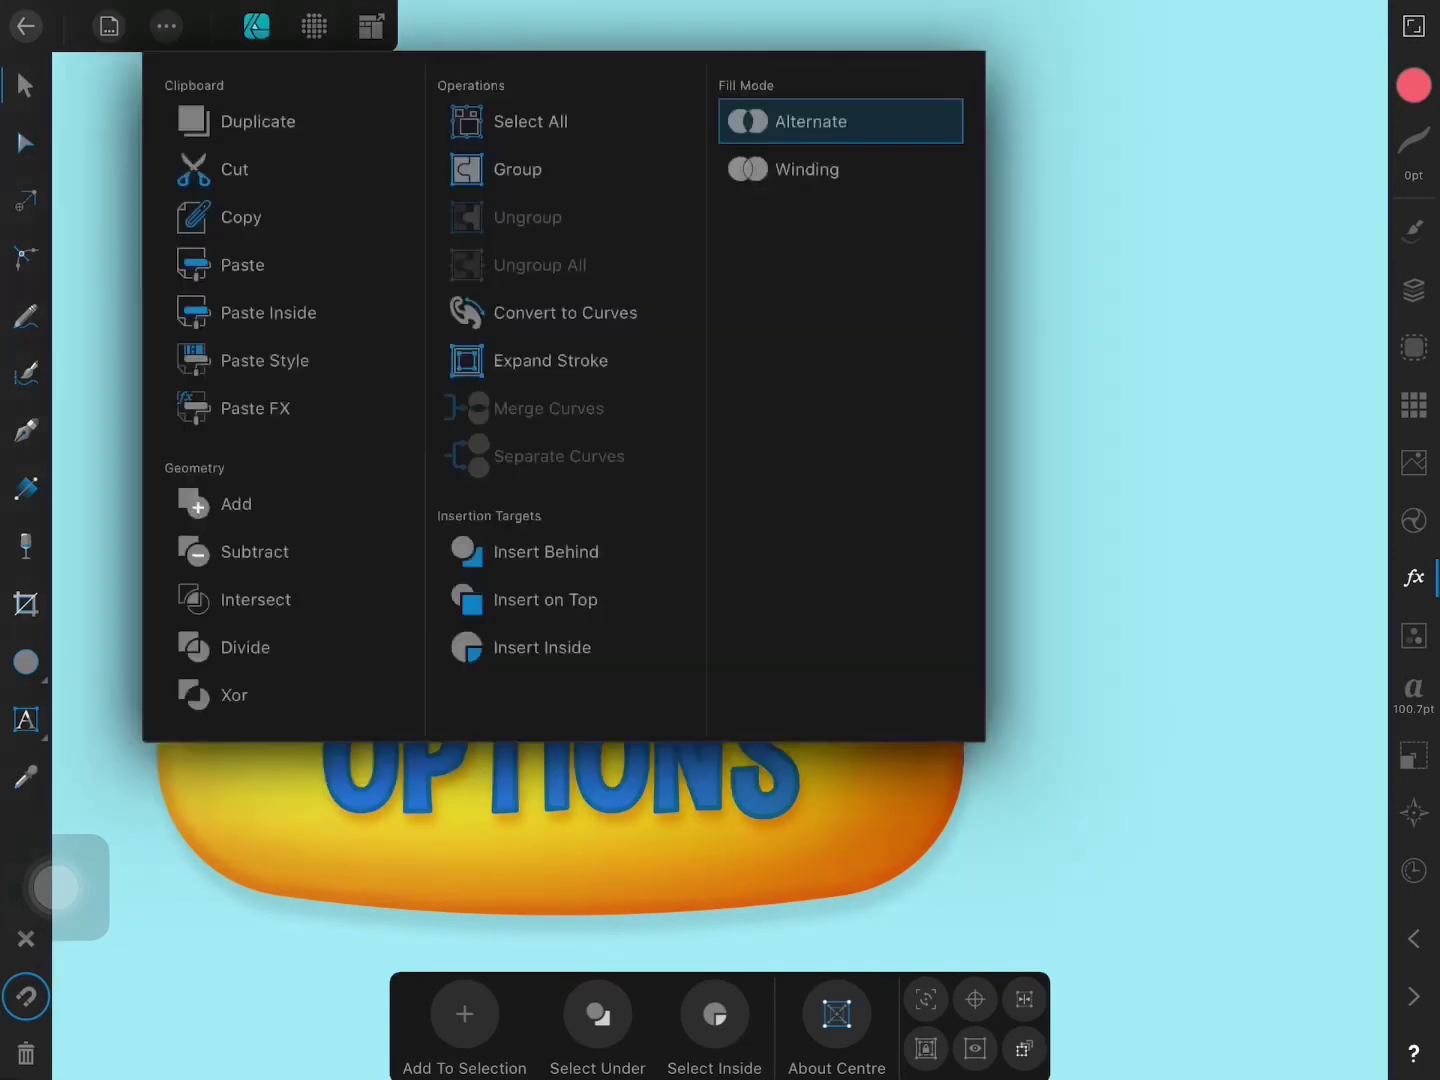
{"action": "left_click", "coordinate": [232, 277]}
{"action": "mouse_move", "coordinate": [585, 364]}
{"action": "left_mouse_down"}
{"action": "mouse_move", "coordinate": [521, 296]}
{"action": "mouse_move", "coordinate": [522, 262]}
{"action": "mouse_move", "coordinate": [420, 366]}
{"action": "left_mouse_up"}
{"action": "scroll", "coordinate": [560, 400], "scroll_direction": "up", "scroll_amount": 3}
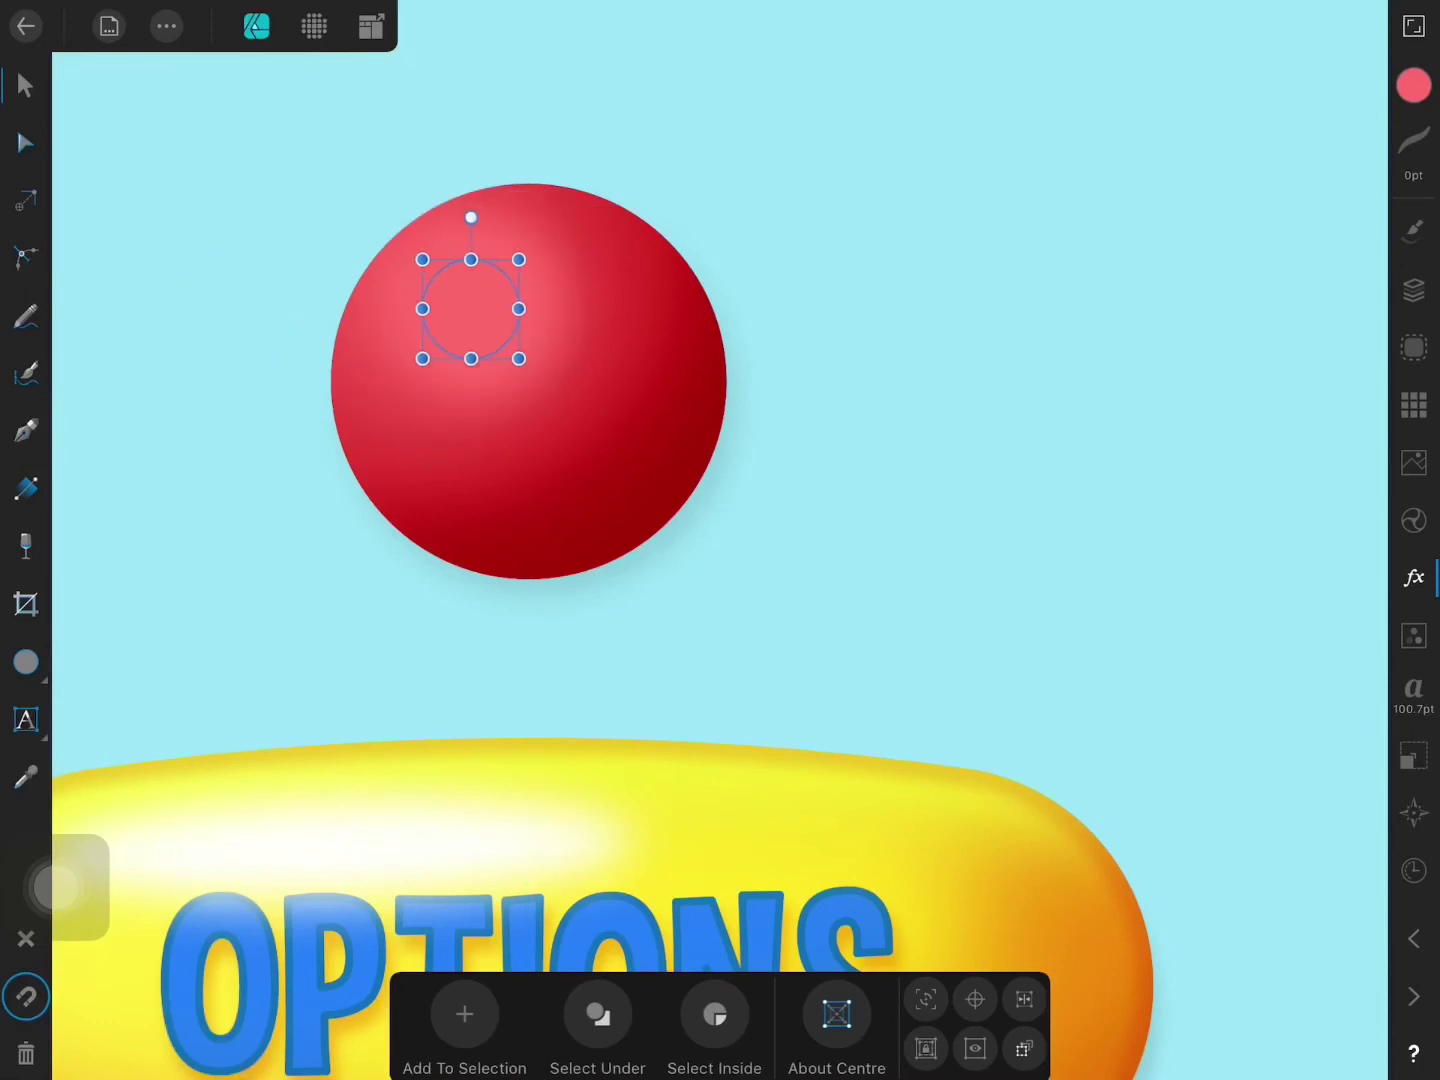
{"action": "left_click", "coordinate": [1413, 85]}
{"action": "left_click", "coordinate": [1293, 661]}
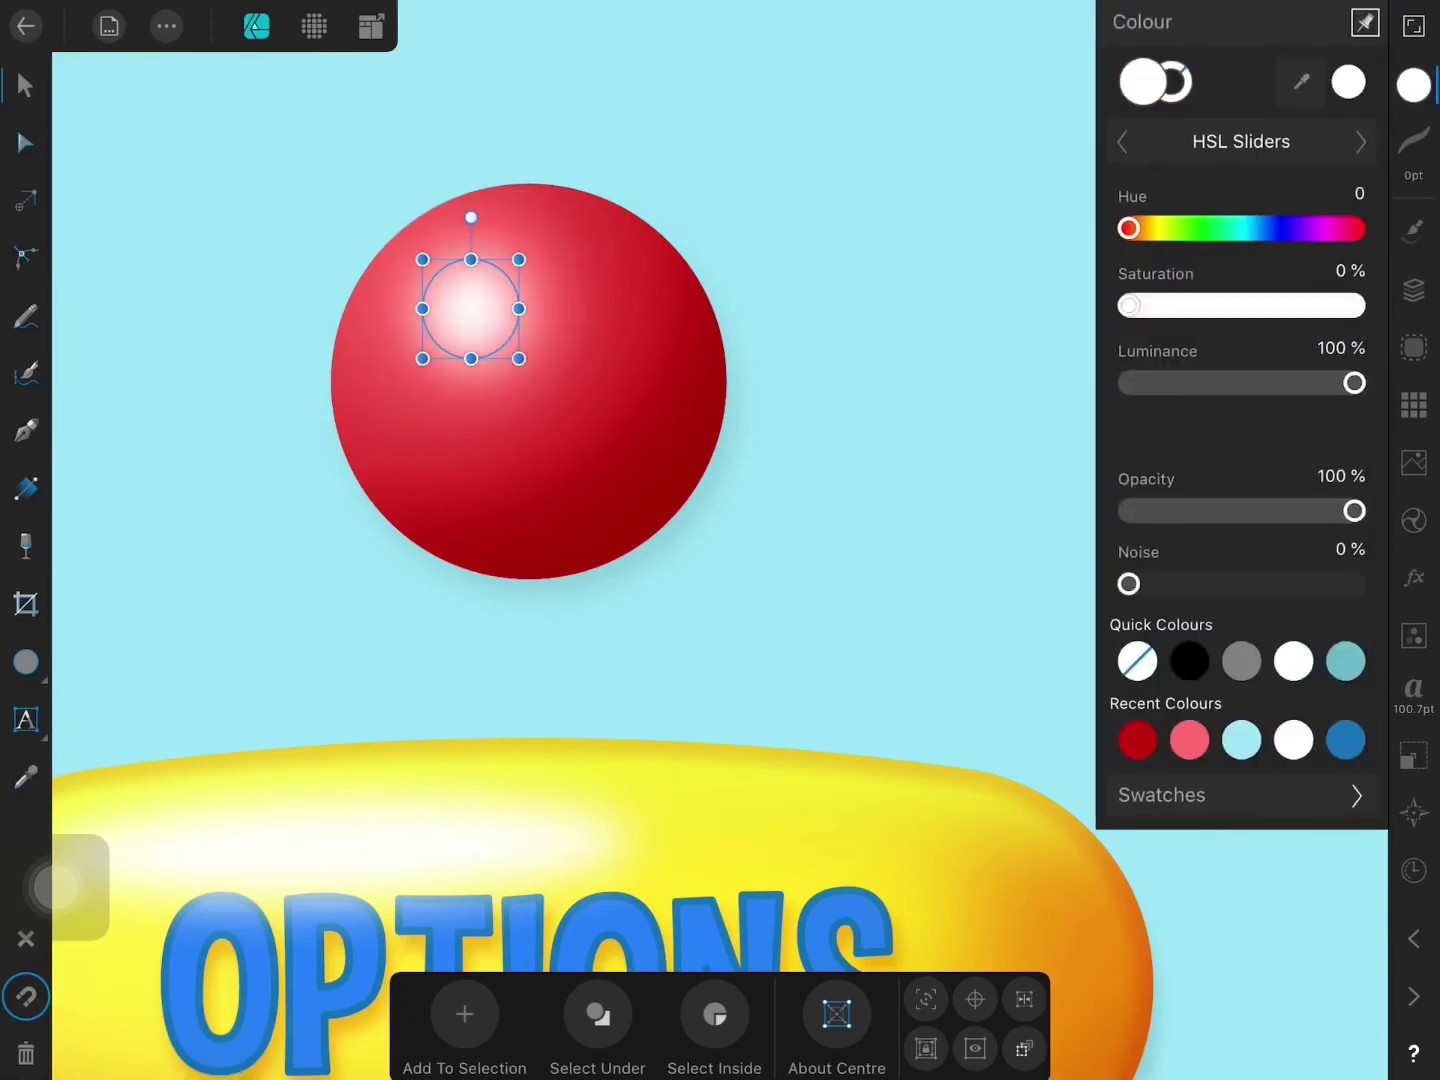
{"action": "scroll", "coordinate": [508, 643], "scroll_direction": "down", "scroll_amount": 3}
{"action": "scroll", "coordinate": [508, 643], "scroll_direction": "up", "scroll_amount": 2}
Step: Lower the highlight's opacity to 71%, then open the shading curve's layer options
{"action": "left_click", "coordinate": [1413, 290]}
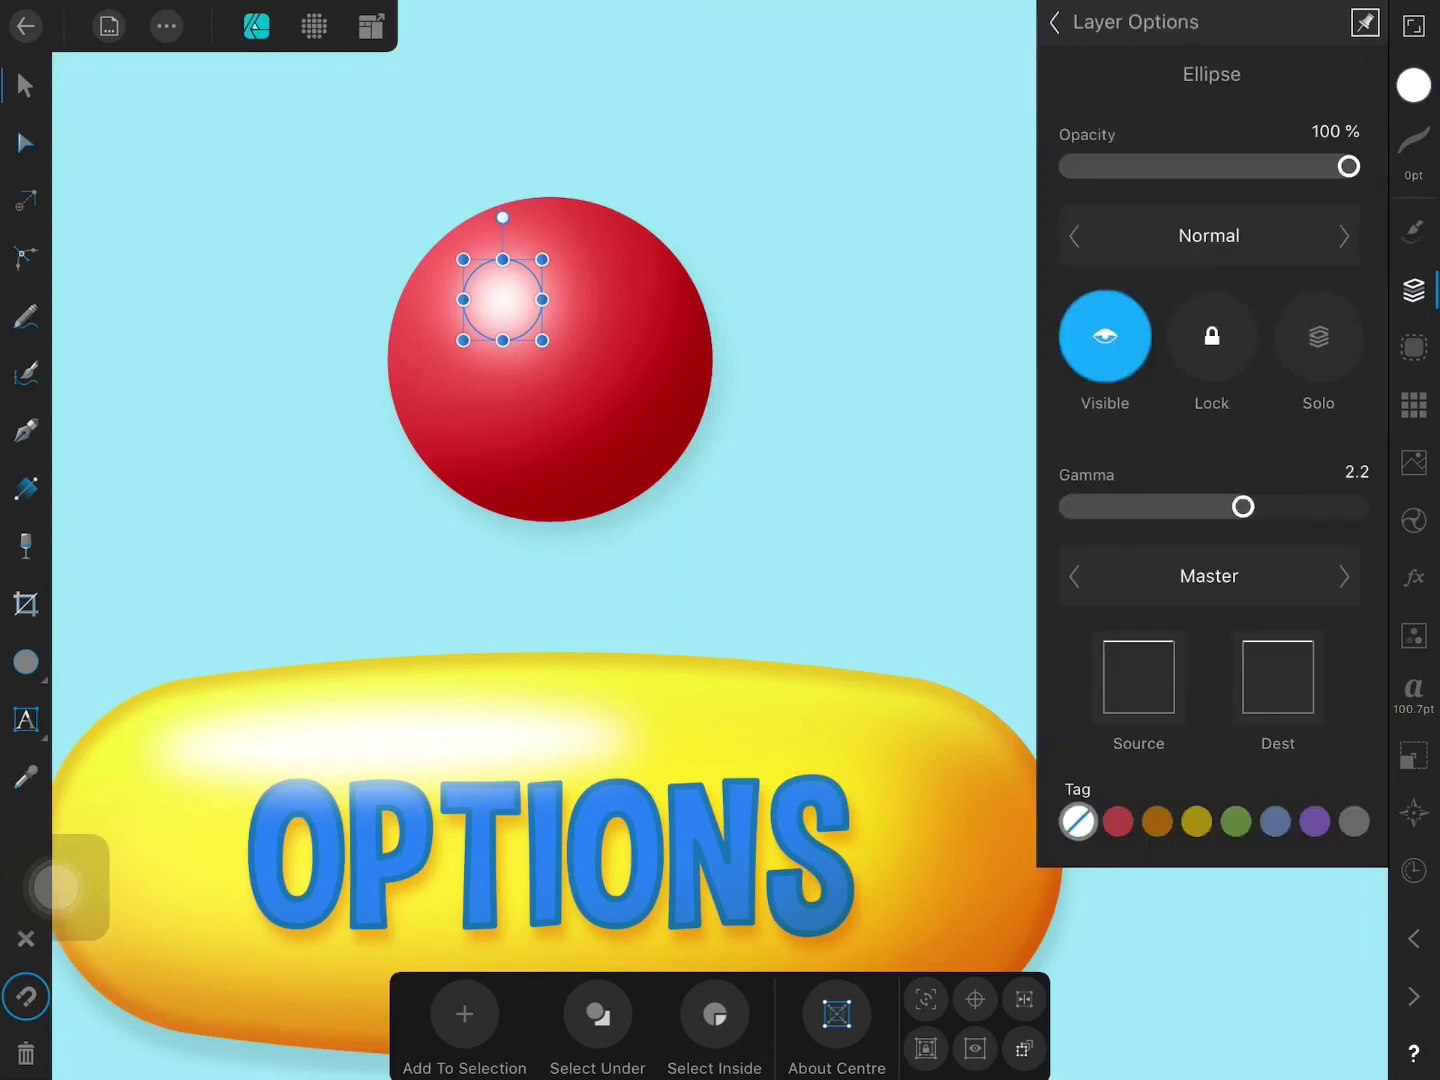
{"action": "mouse_move", "coordinate": [1349, 166]}
{"action": "left_mouse_down"}
{"action": "mouse_move", "coordinate": [1253, 166]}
{"action": "mouse_move", "coordinate": [1286, 166]}
{"action": "left_mouse_up"}
{"action": "scroll", "coordinate": [545, 540], "scroll_direction": "down", "scroll_amount": 2}
{"action": "left_click", "coordinate": [1055, 22]}
{"action": "left_click", "coordinate": [1165, 334]}
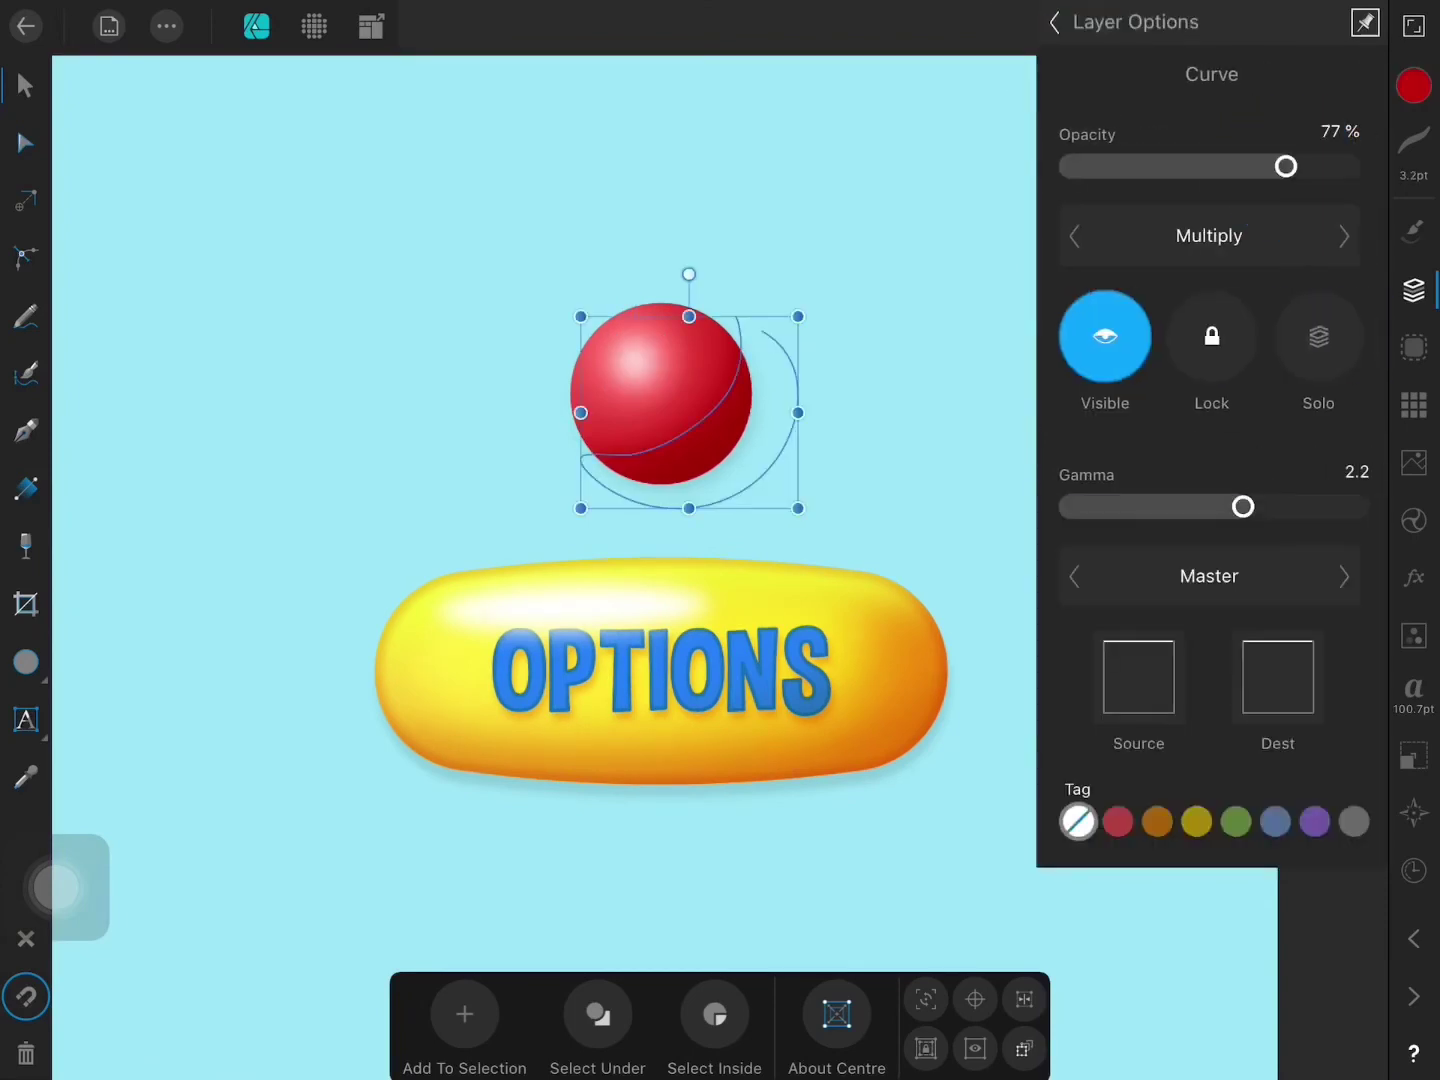
Step: Raise the shading curve's opacity to 77%, then duplicate the red sphere group
{"action": "left_click", "coordinate": [25, 85]}
{"action": "left_click", "coordinate": [1055, 22]}
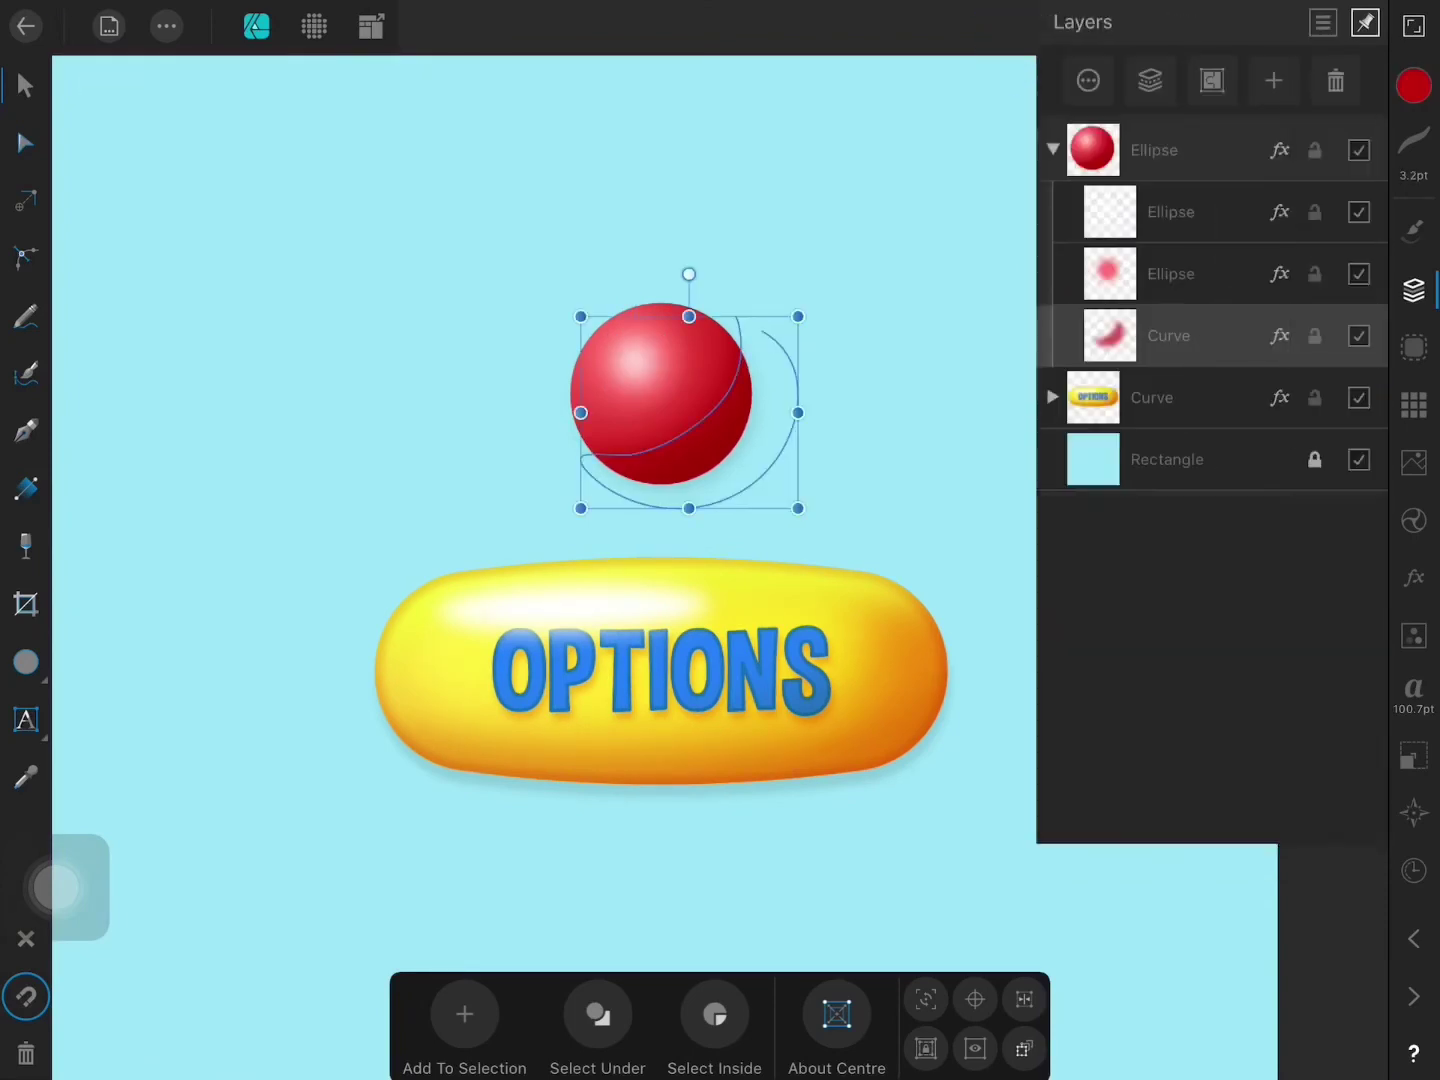
{"action": "left_click", "coordinate": [1150, 145]}
{"action": "left_click", "coordinate": [166, 26]}
{"action": "left_click", "coordinate": [258, 121]}
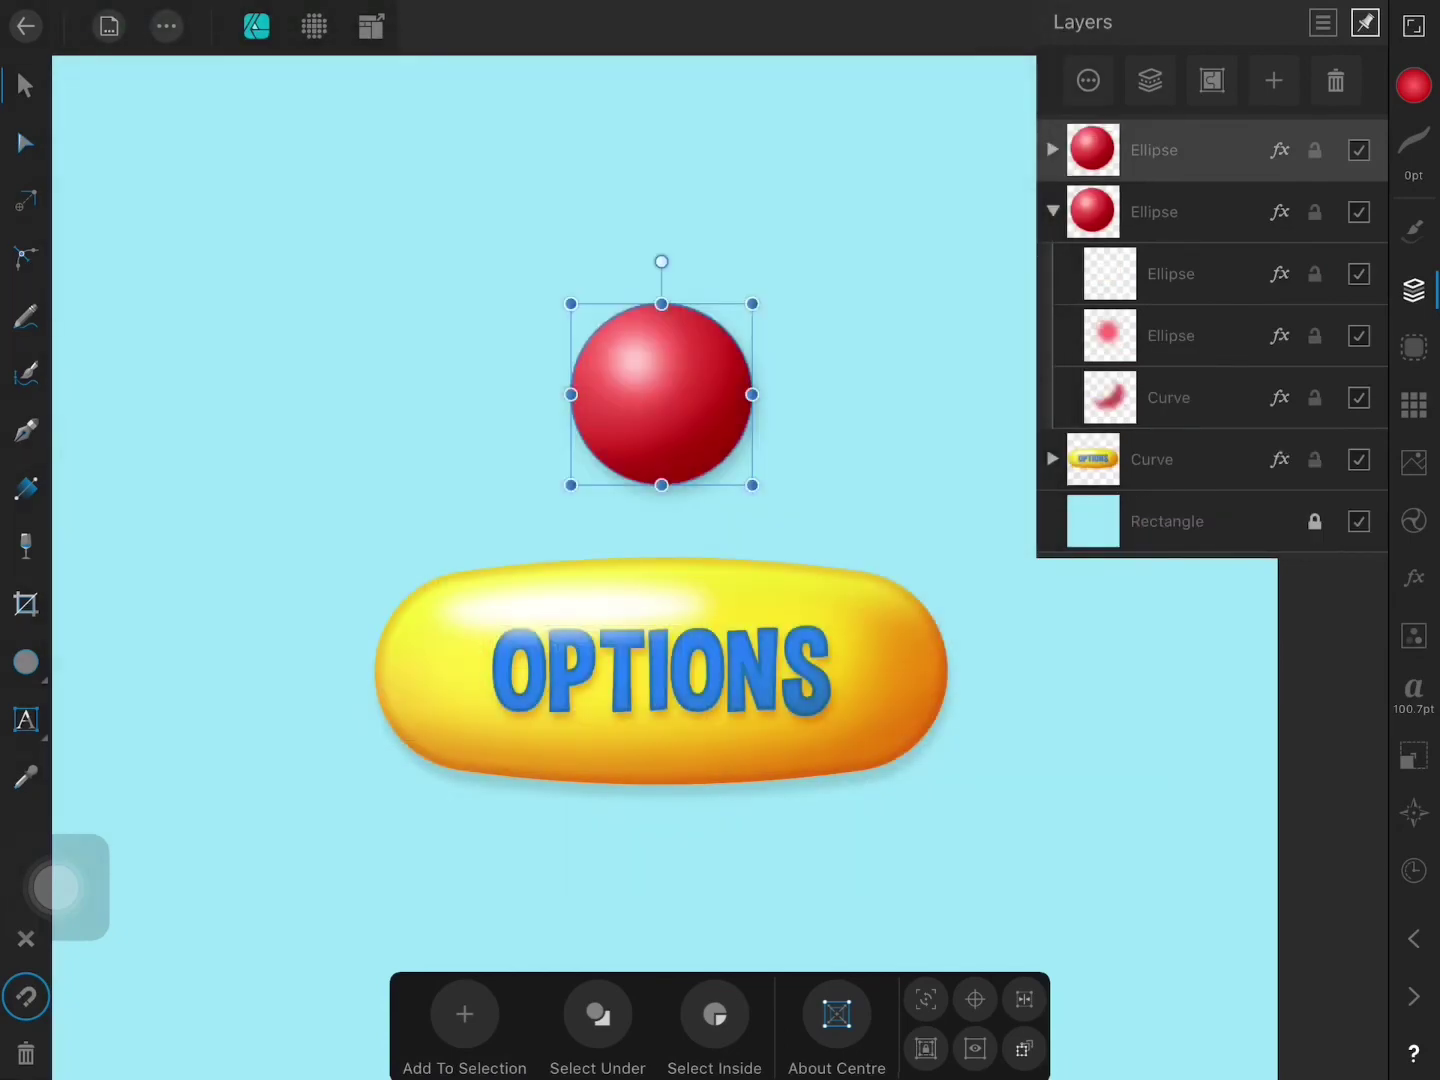
Step: Expand the sphere group and move the duplicate down the layer list
{"action": "left_click", "coordinate": [1052, 149]}
{"action": "left_click", "coordinate": [1170, 209]}
{"action": "left_click", "coordinate": [1413, 577]}
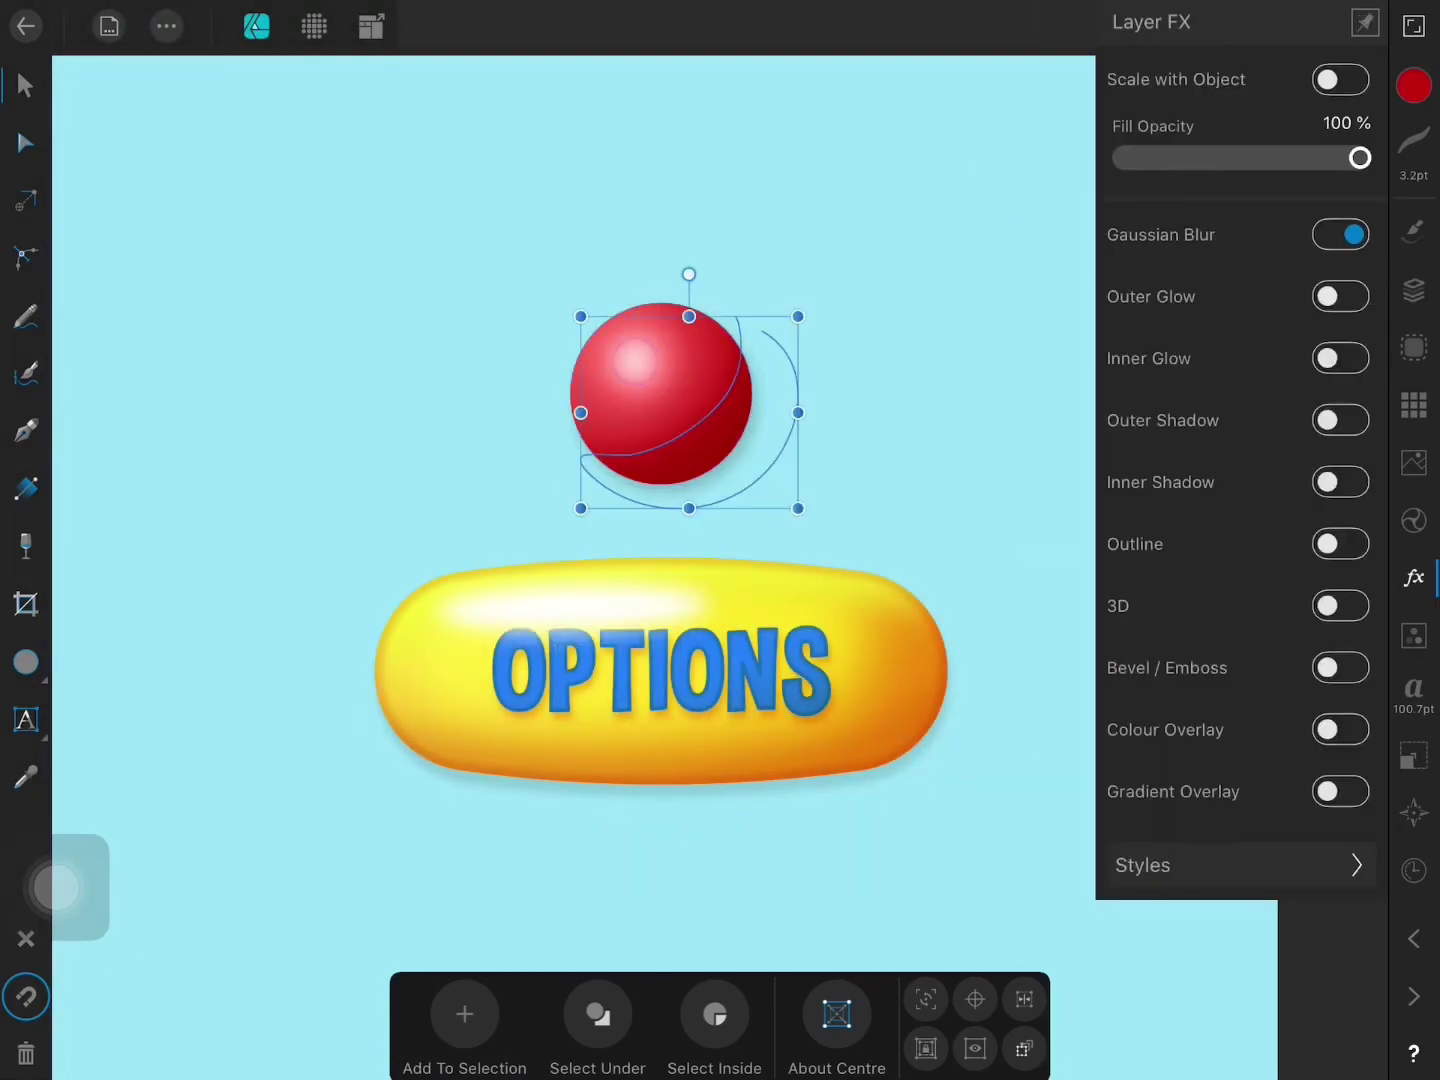
{"action": "left_click", "coordinate": [1413, 290]}
{"action": "left_click", "coordinate": [1160, 209]}
{"action": "left_click", "coordinate": [1160, 334]}
{"action": "left_click", "coordinate": [1052, 149]}
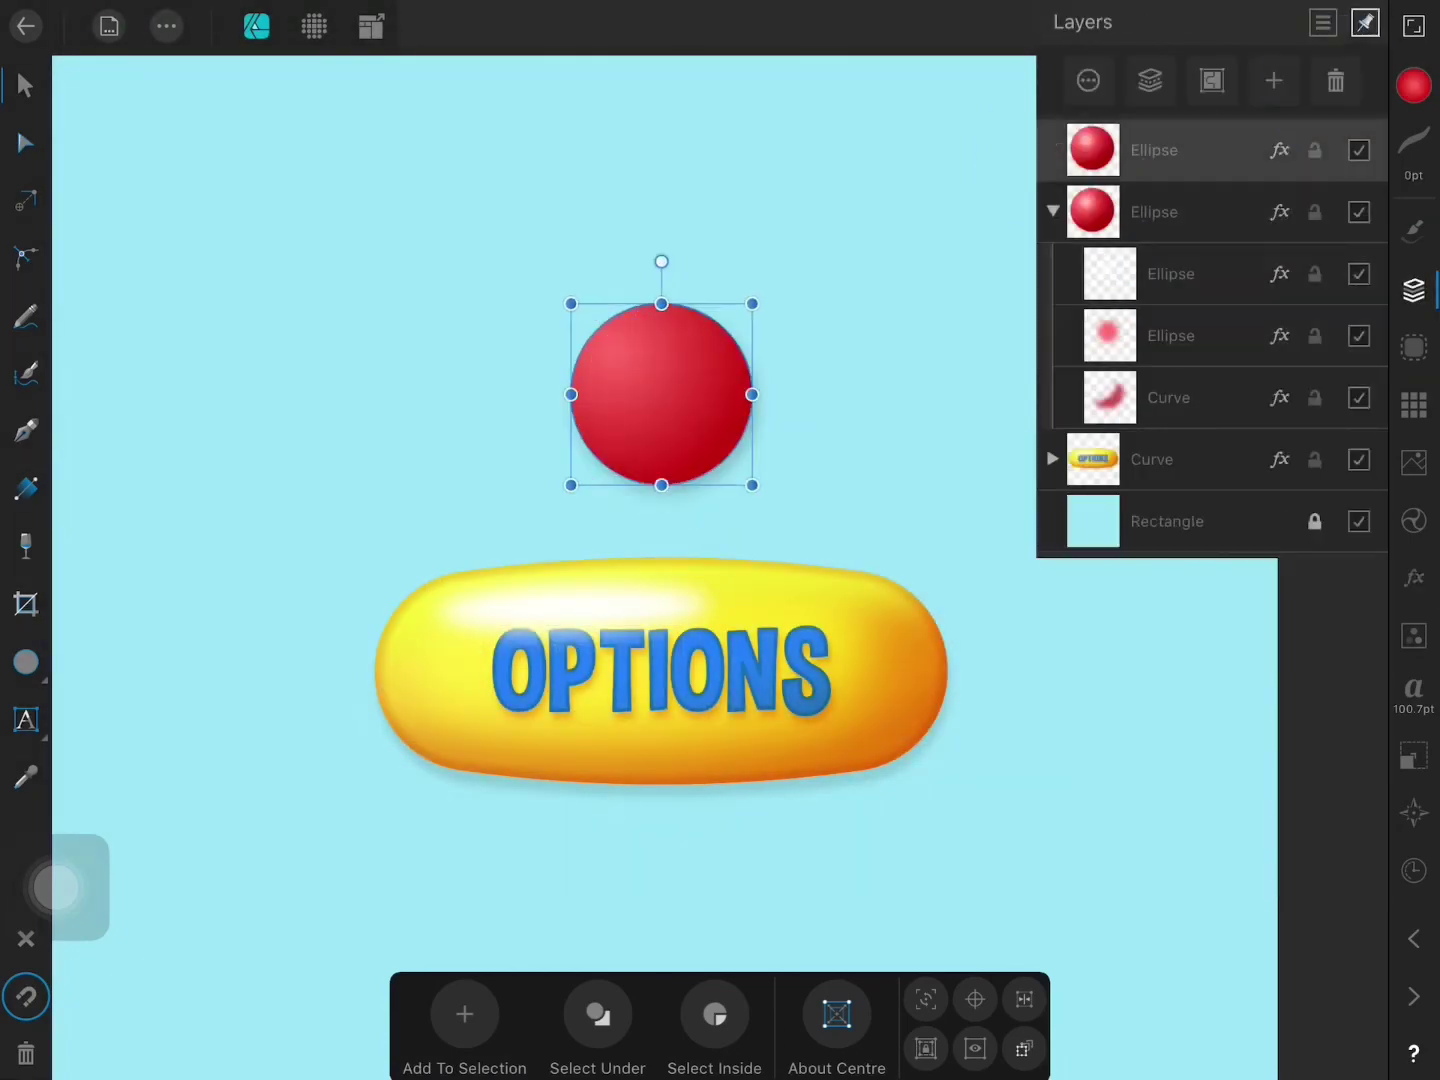
{"action": "mouse_move", "coordinate": [1160, 150]}
{"action": "left_mouse_down"}
{"action": "mouse_move", "coordinate": [1142, 400]}
{"action": "mouse_move", "coordinate": [1221, 283]}
{"action": "left_mouse_up"}
Step: Turn the copied circle inside the group into a red outline ring
{"action": "left_click", "coordinate": [1413, 85]}
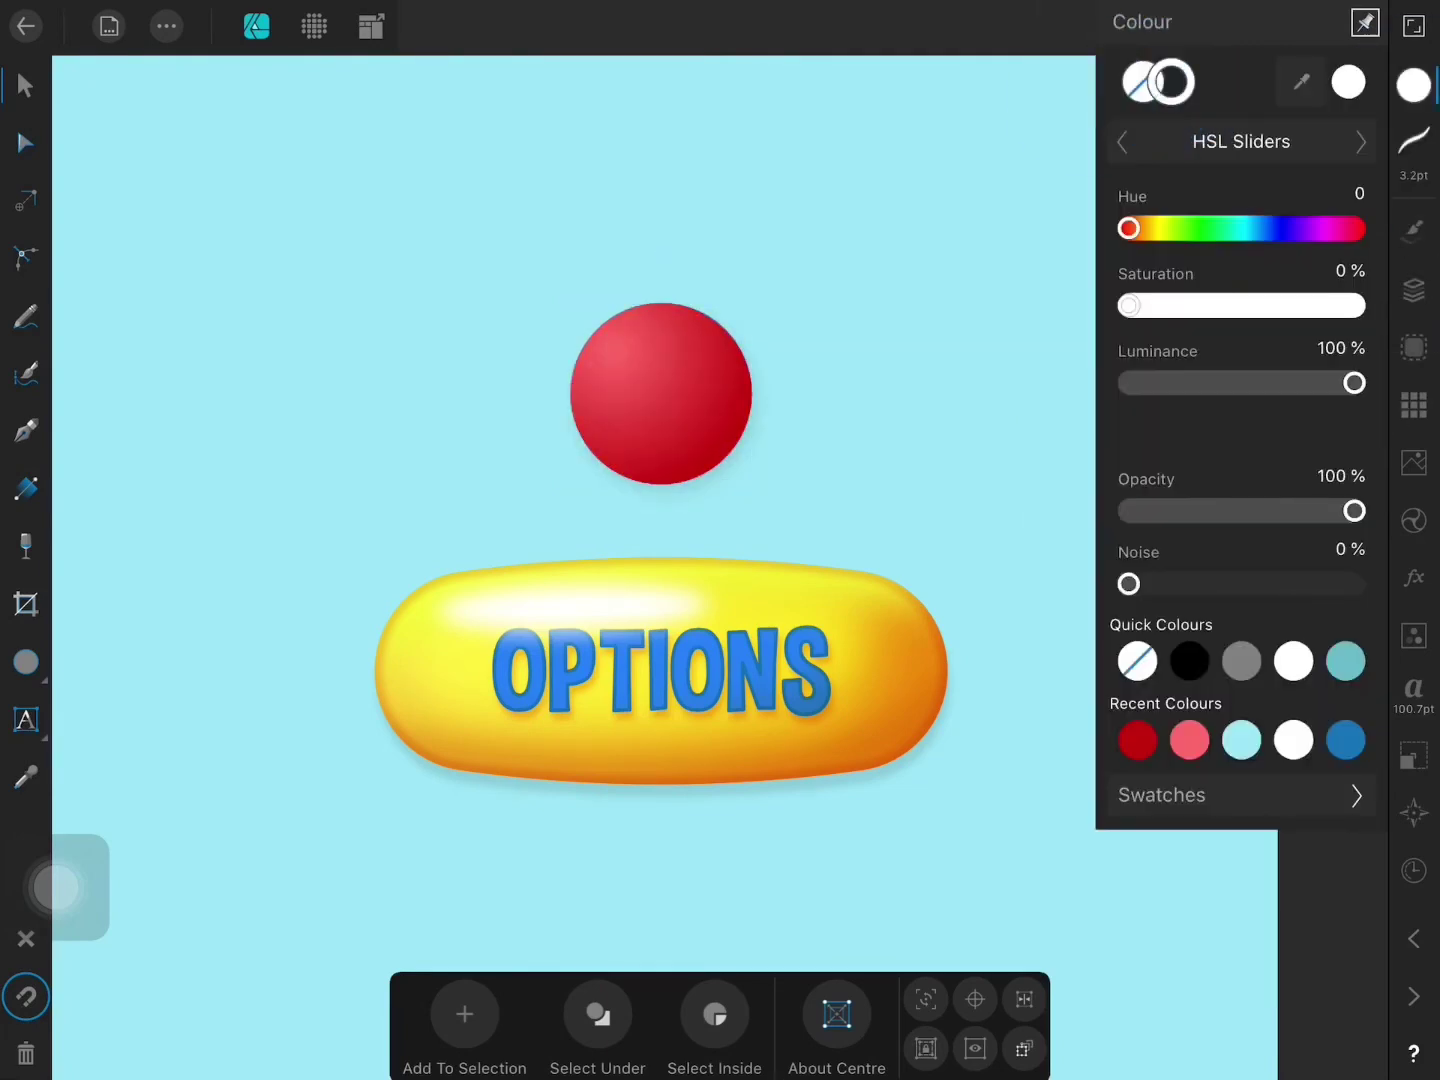
{"action": "left_click", "coordinate": [1137, 740]}
{"action": "left_click", "coordinate": [1413, 290]}
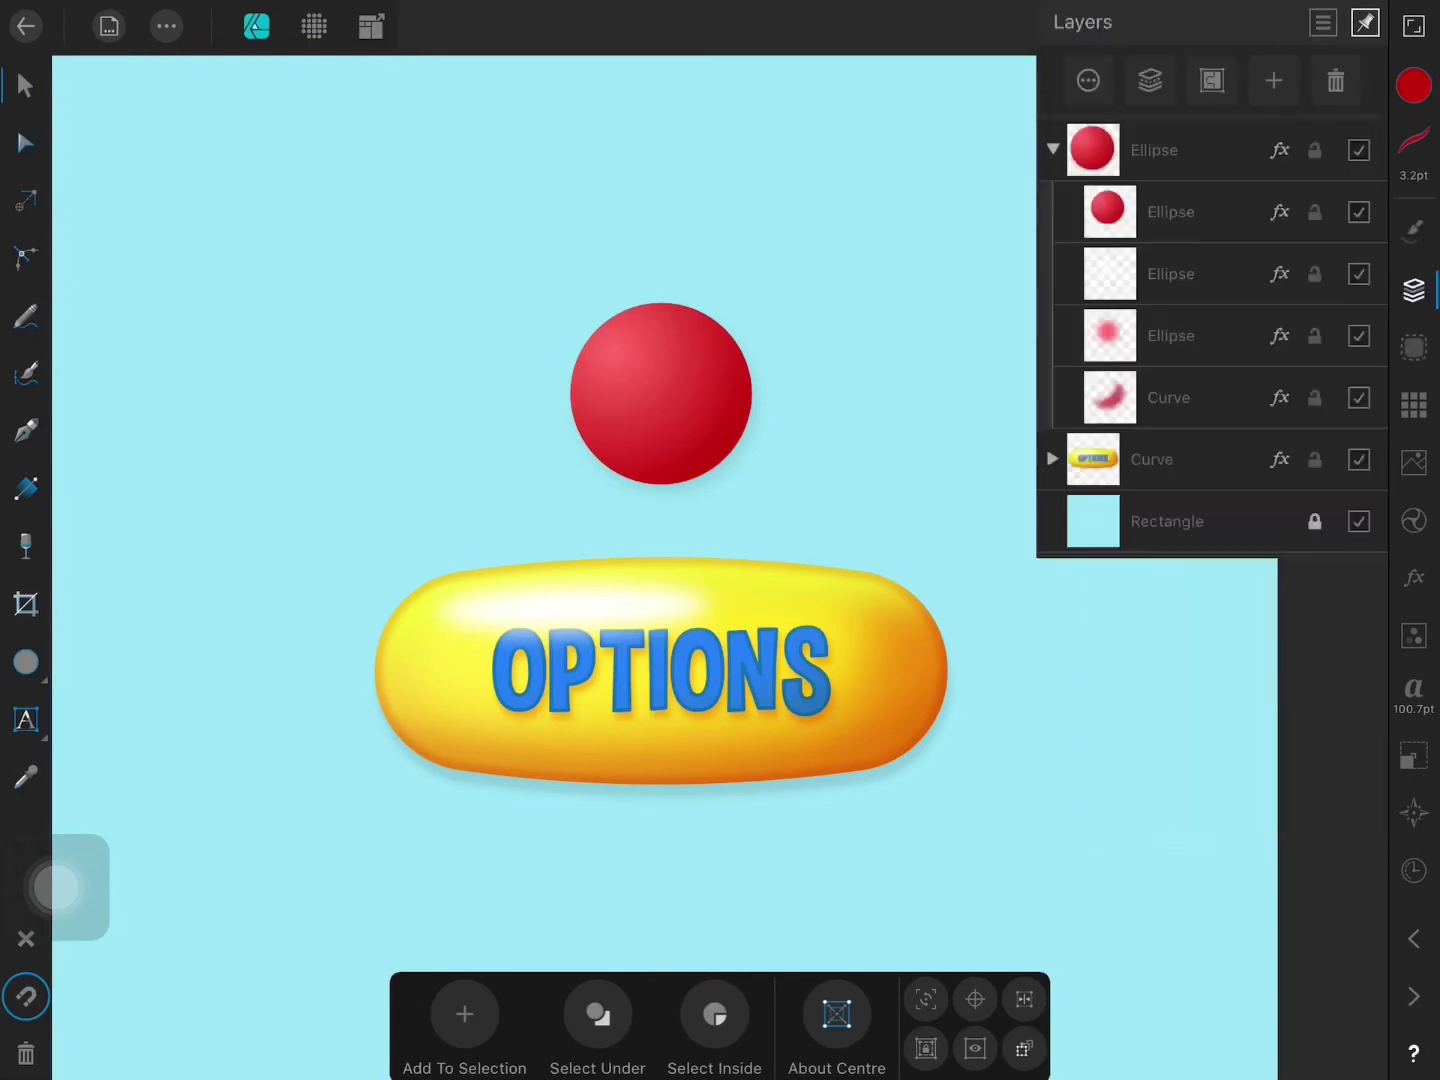
{"action": "left_click", "coordinate": [1170, 211]}
{"action": "left_click", "coordinate": [1413, 85]}
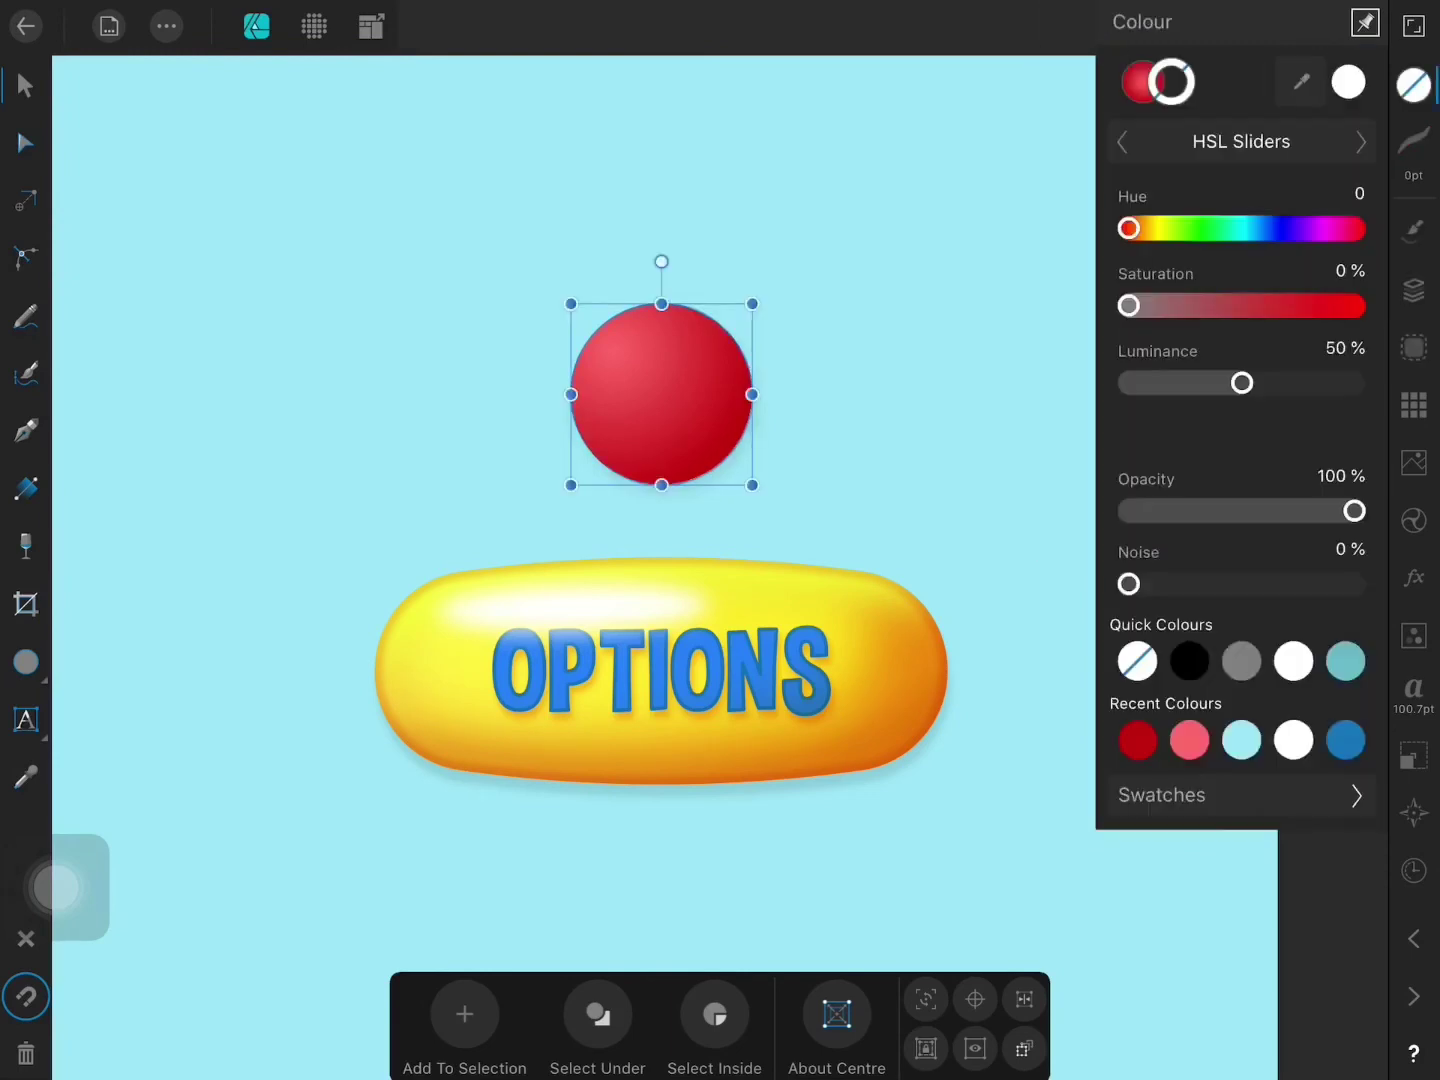
{"action": "left_click", "coordinate": [1137, 740]}
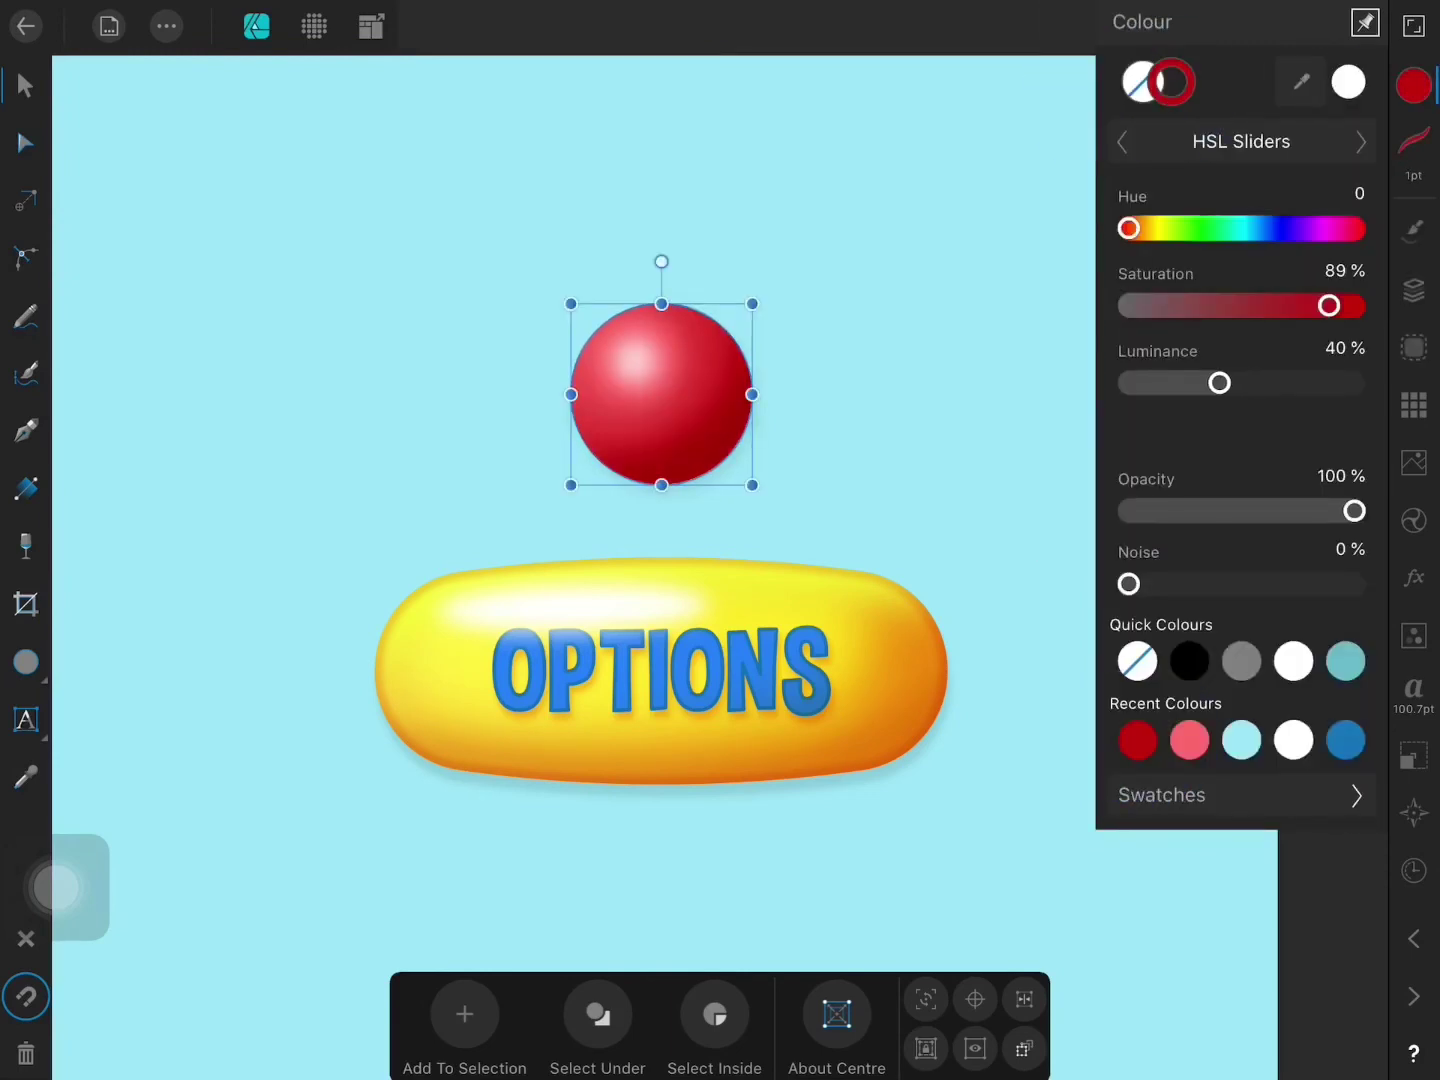
{"action": "left_click", "coordinate": [1413, 290]}
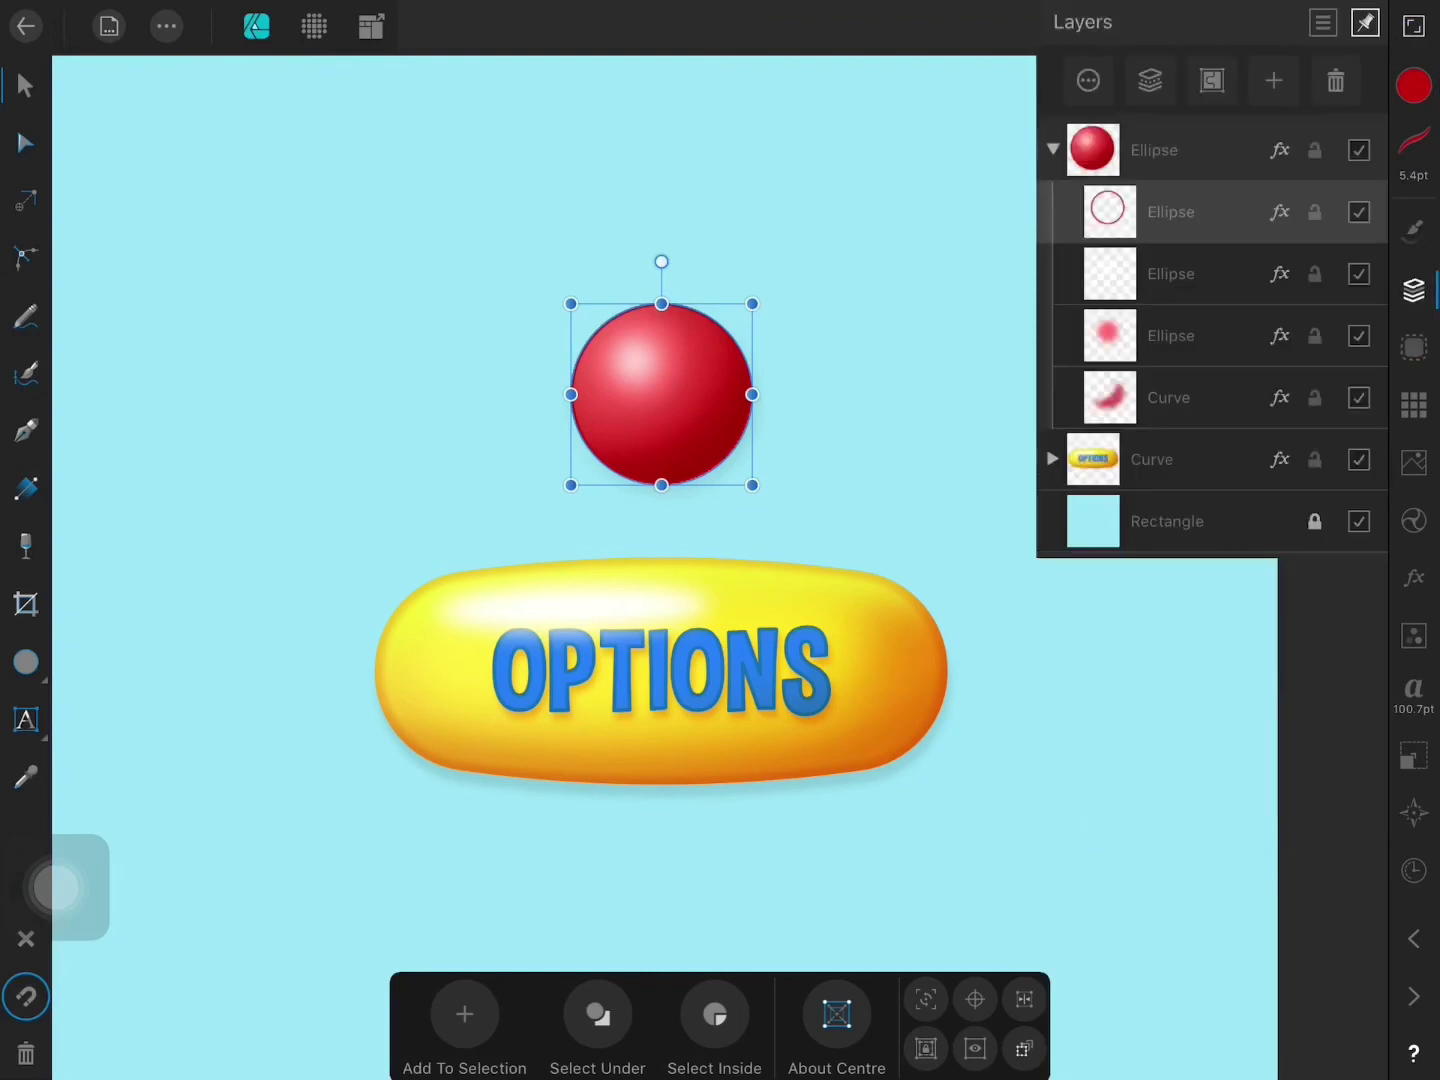
Step: Set the ring to Multiply at about 29% opacity, no outer shadow, 3.8 blur
{"action": "left_click", "coordinate": [1088, 80]}
{"action": "left_click", "coordinate": [1343, 236]}
{"action": "left_click_drag", "start_coordinate": [1357, 167], "coordinate": [1150, 167]}
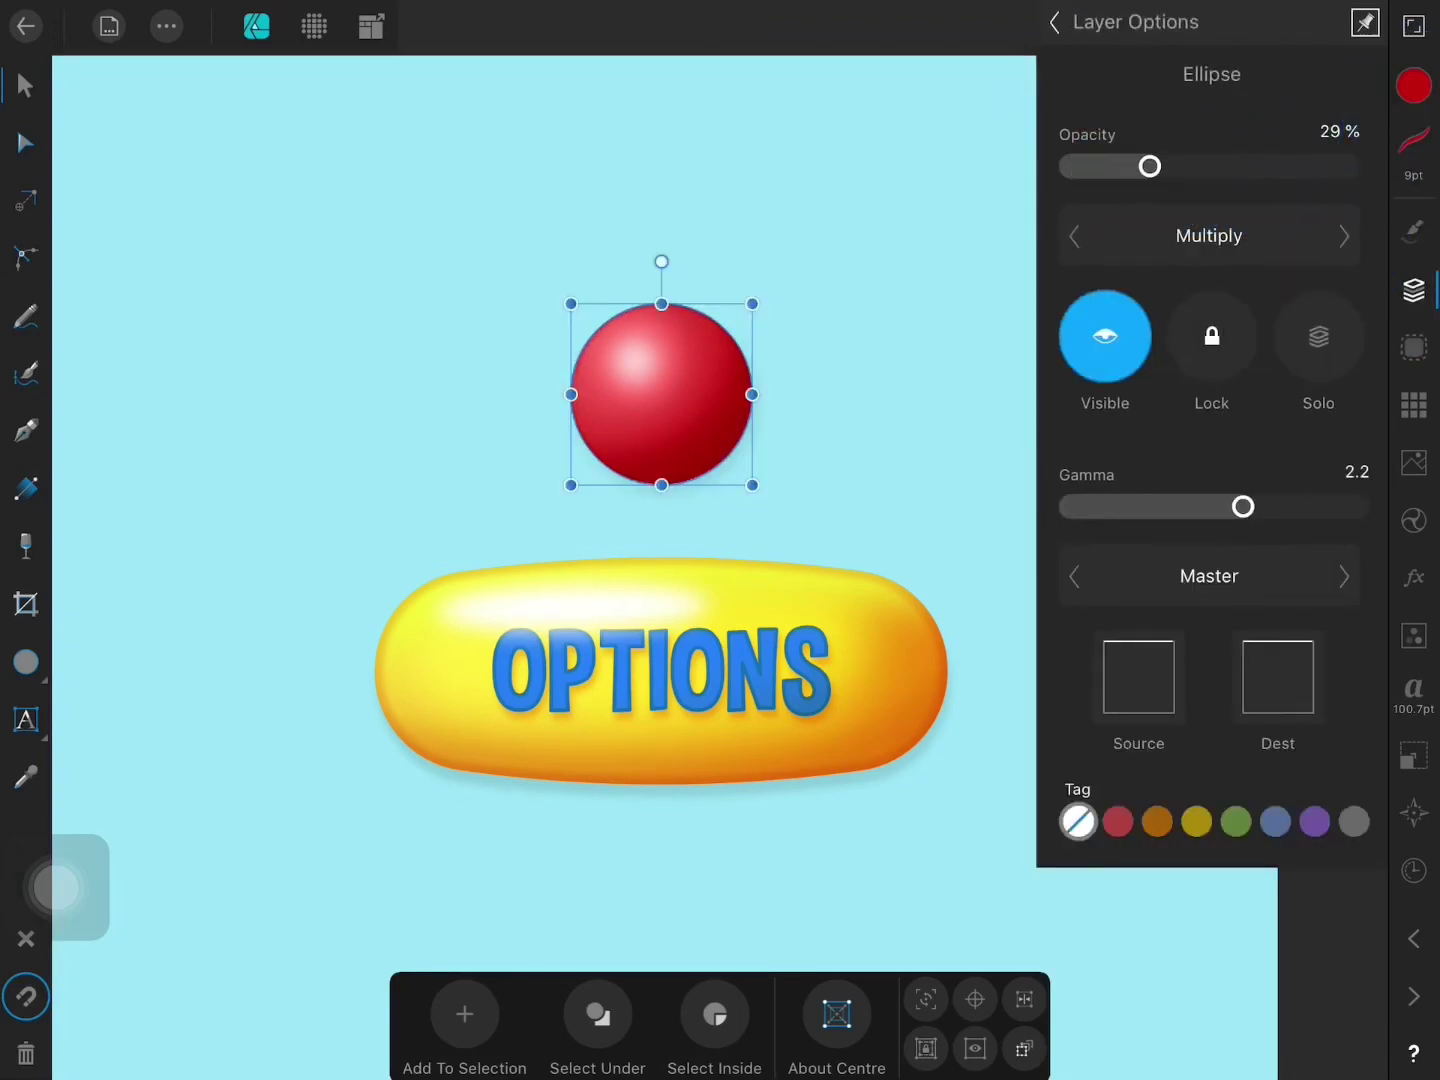
{"action": "left_click", "coordinate": [1413, 577]}
{"action": "left_click", "coordinate": [1340, 420]}
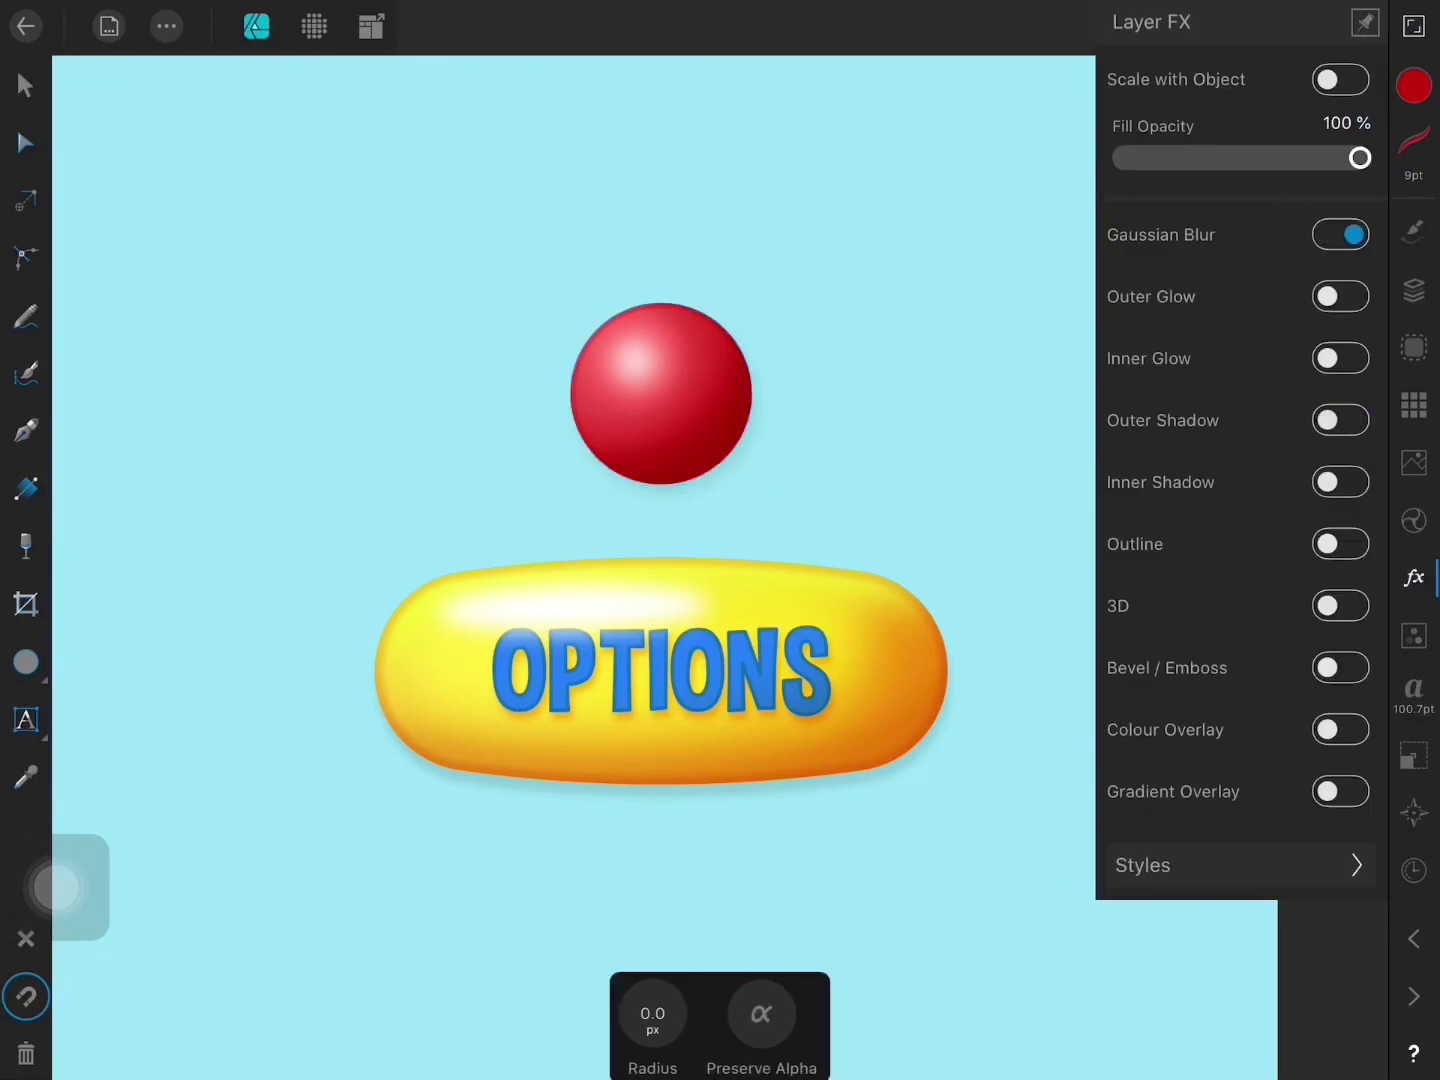
{"action": "left_click_drag", "start_coordinate": [652, 1013], "coordinate": [665, 980]}
Step: Review the layers, selecting the OPTIONS text and the sphere's inner ellipses
{"action": "left_click", "coordinate": [25, 85]}
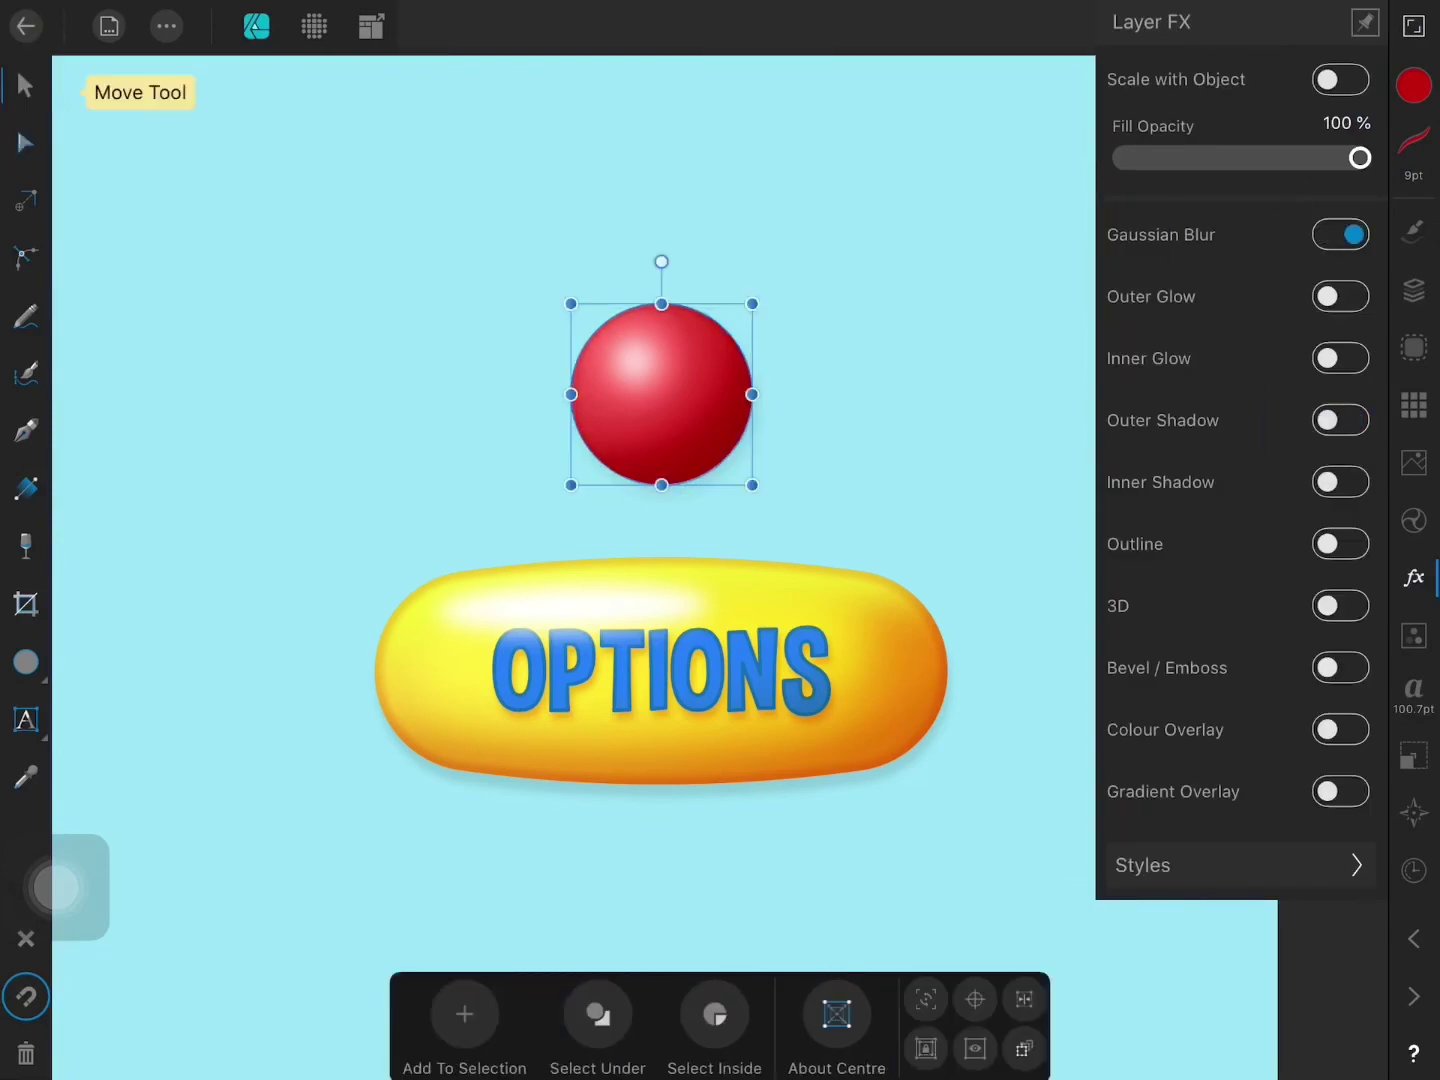
{"action": "left_click", "coordinate": [1413, 290]}
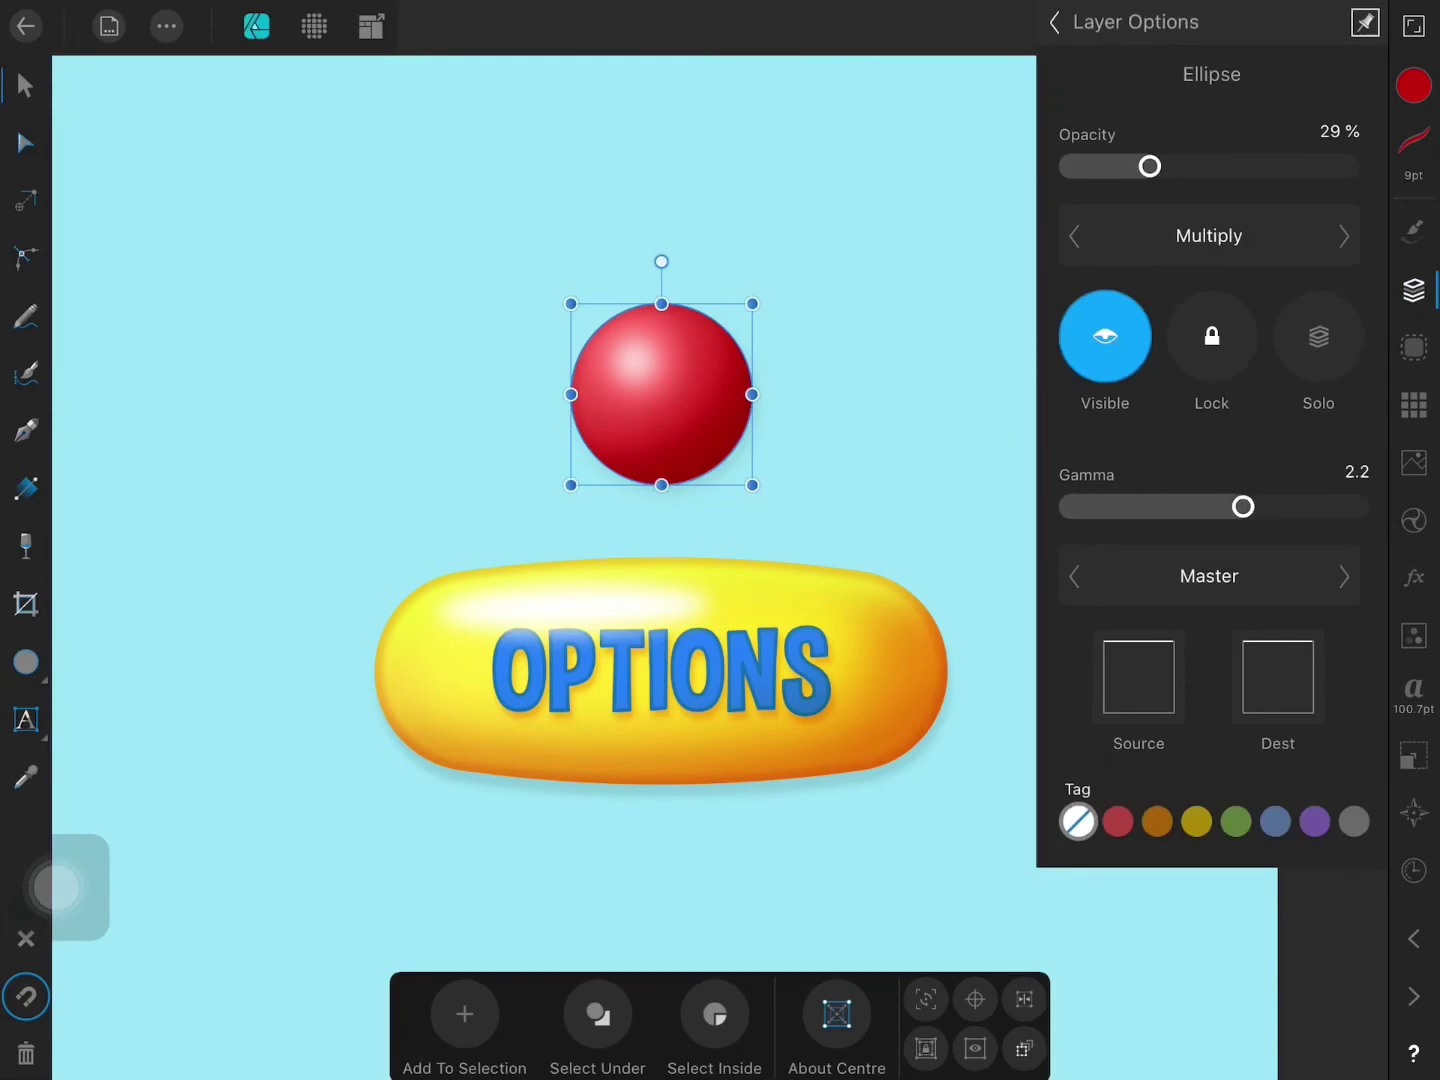
{"action": "left_click", "coordinate": [1054, 22]}
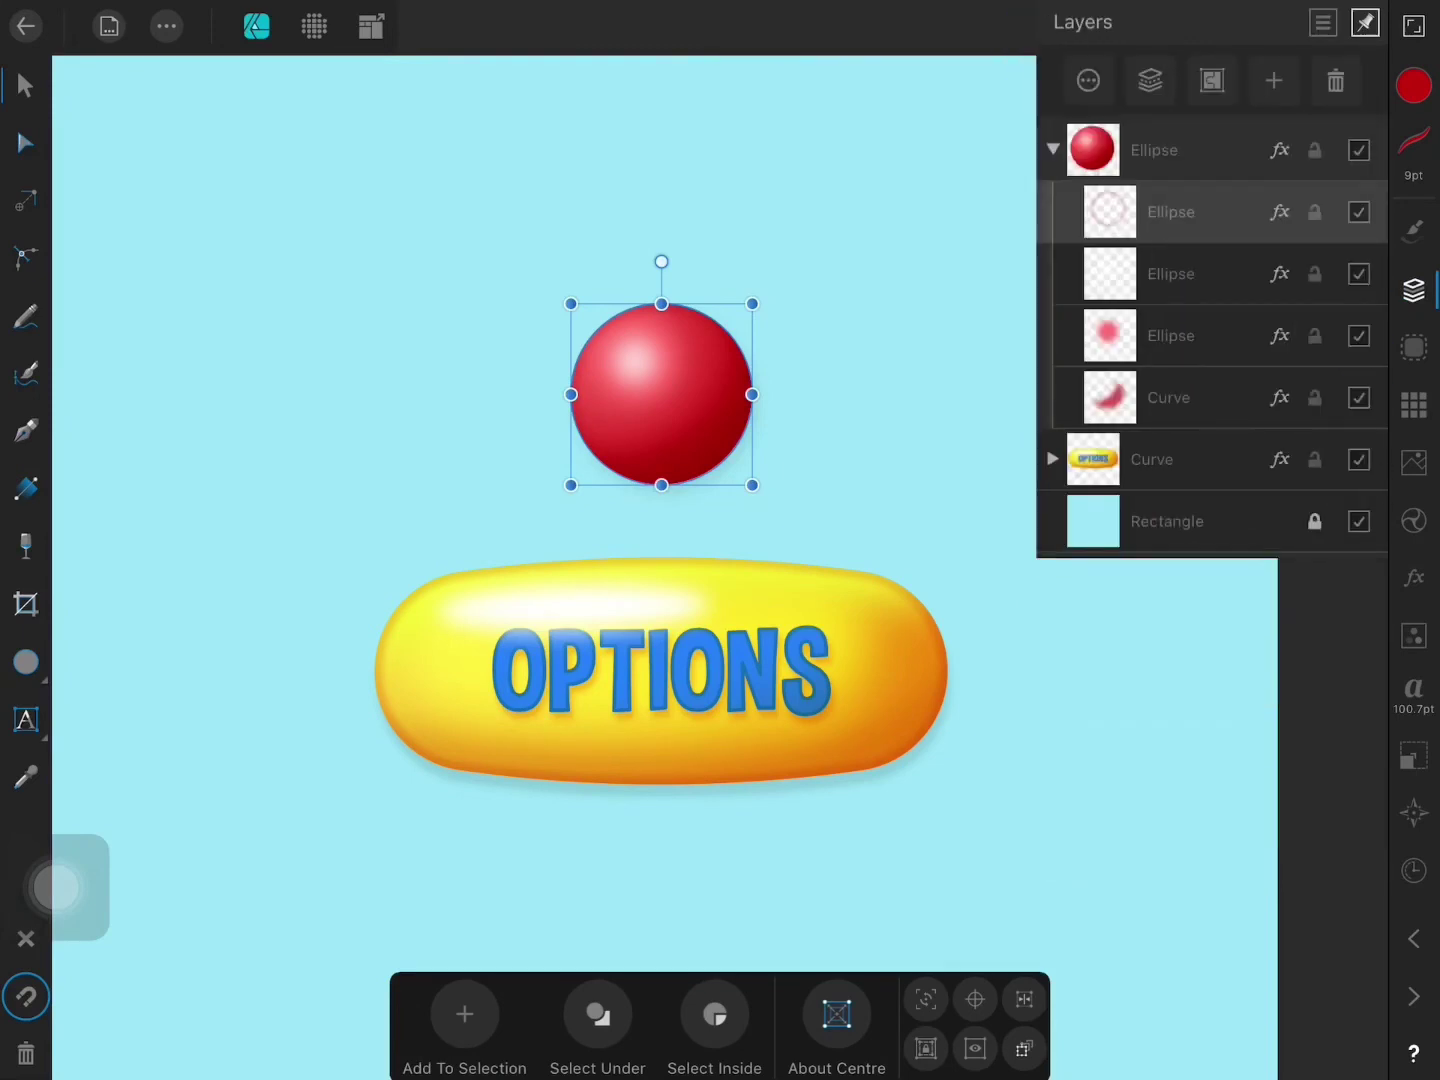
{"action": "left_click", "coordinate": [1052, 459]}
{"action": "left_click", "coordinate": [1182, 830]}
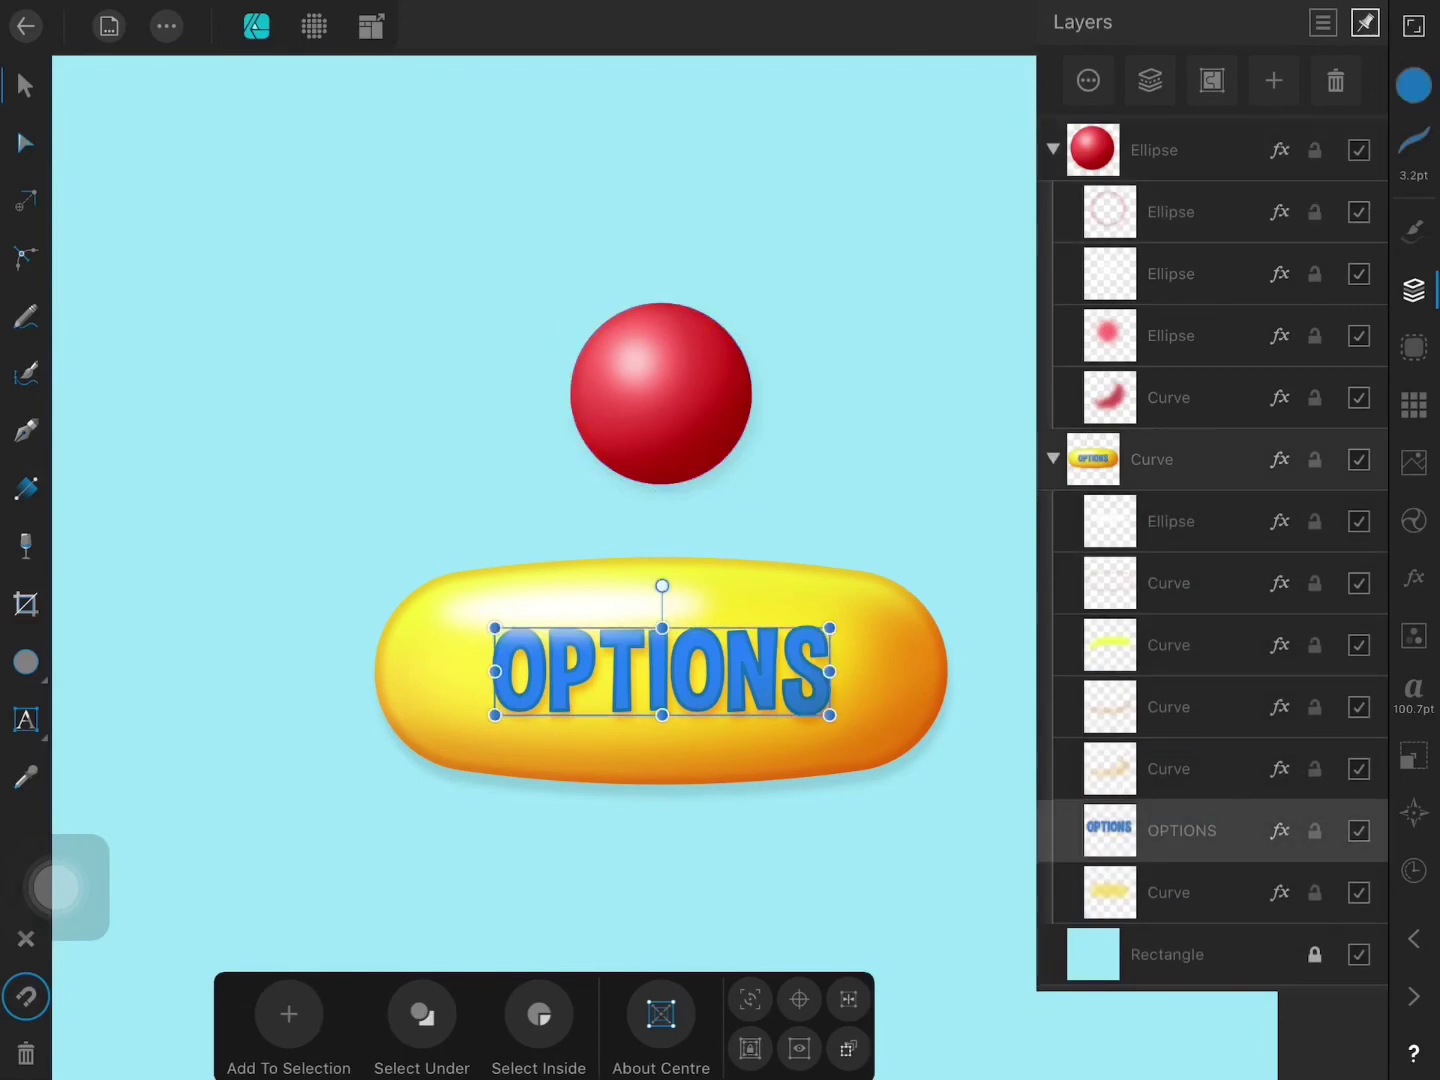
{"action": "left_click", "coordinate": [1052, 459]}
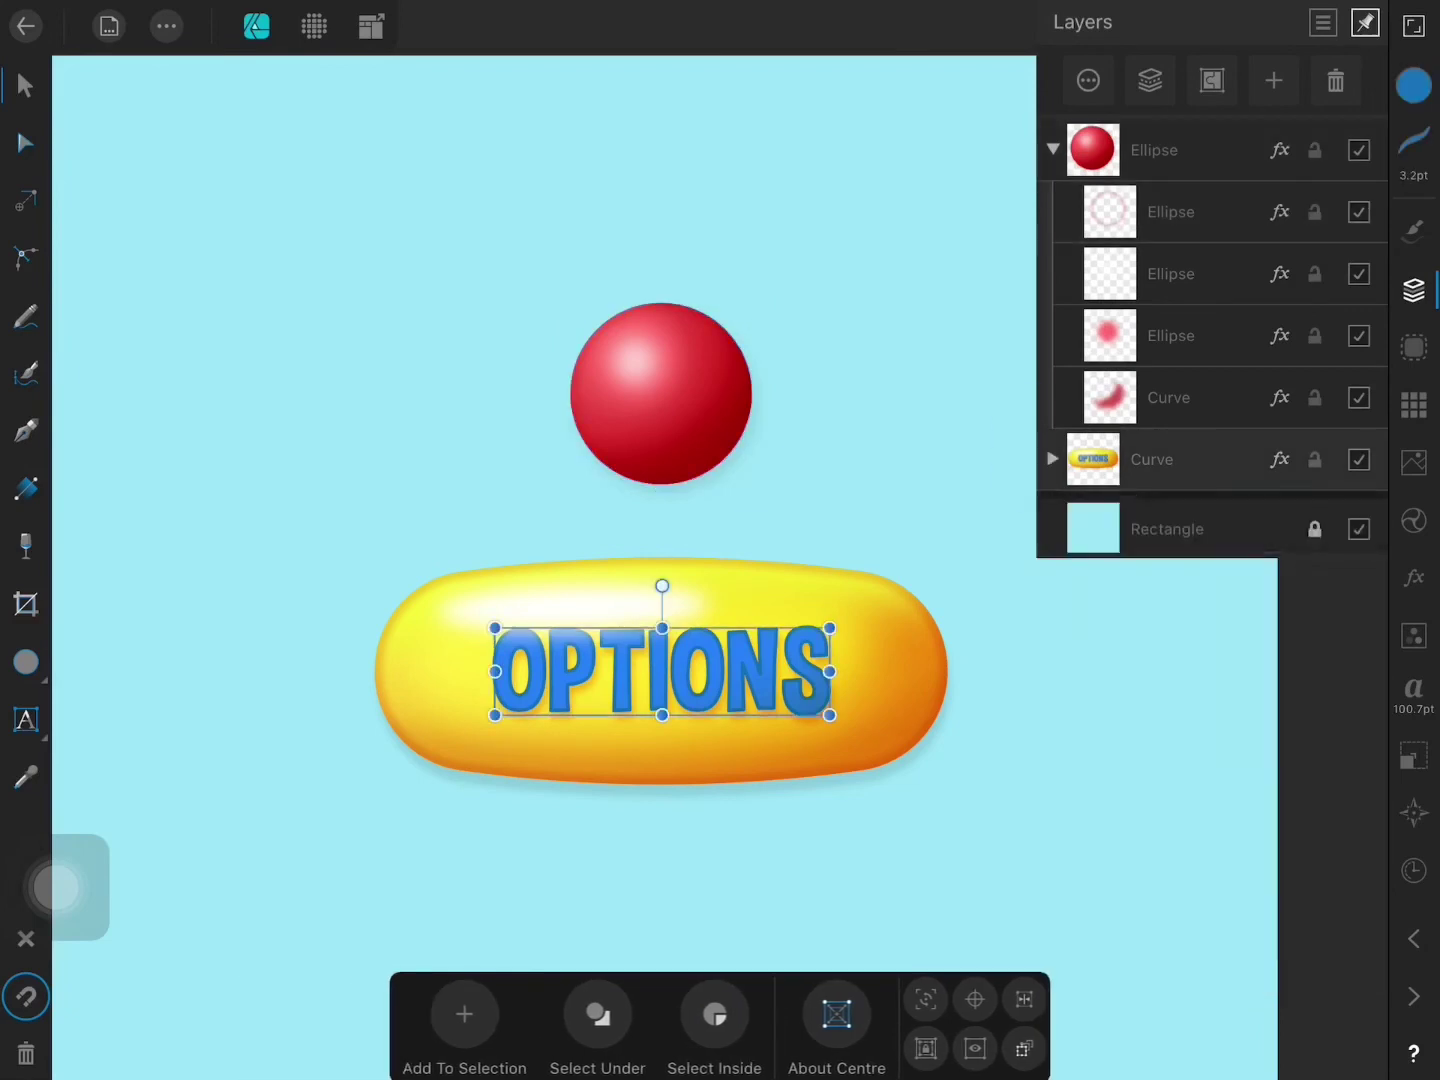
{"action": "left_click", "coordinate": [1170, 212]}
{"action": "left_click", "coordinate": [1170, 273]}
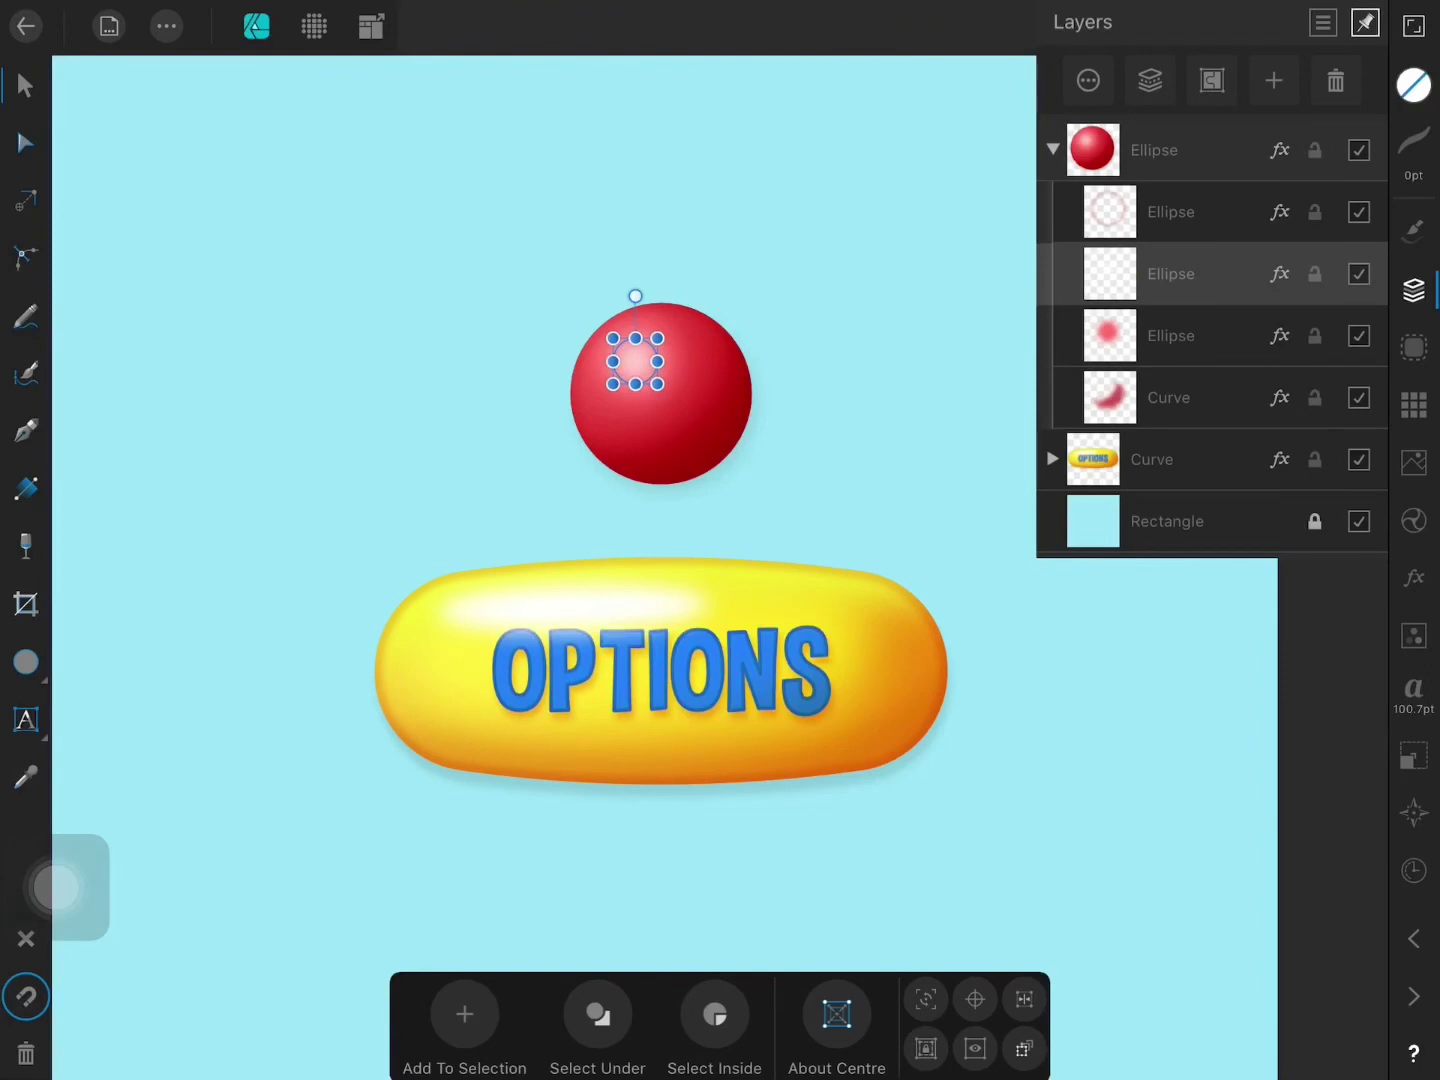
{"action": "left_click", "coordinate": [26, 720]}
{"action": "scroll", "coordinate": [820, 368], "scroll_direction": "up", "scroll_amount": 2}
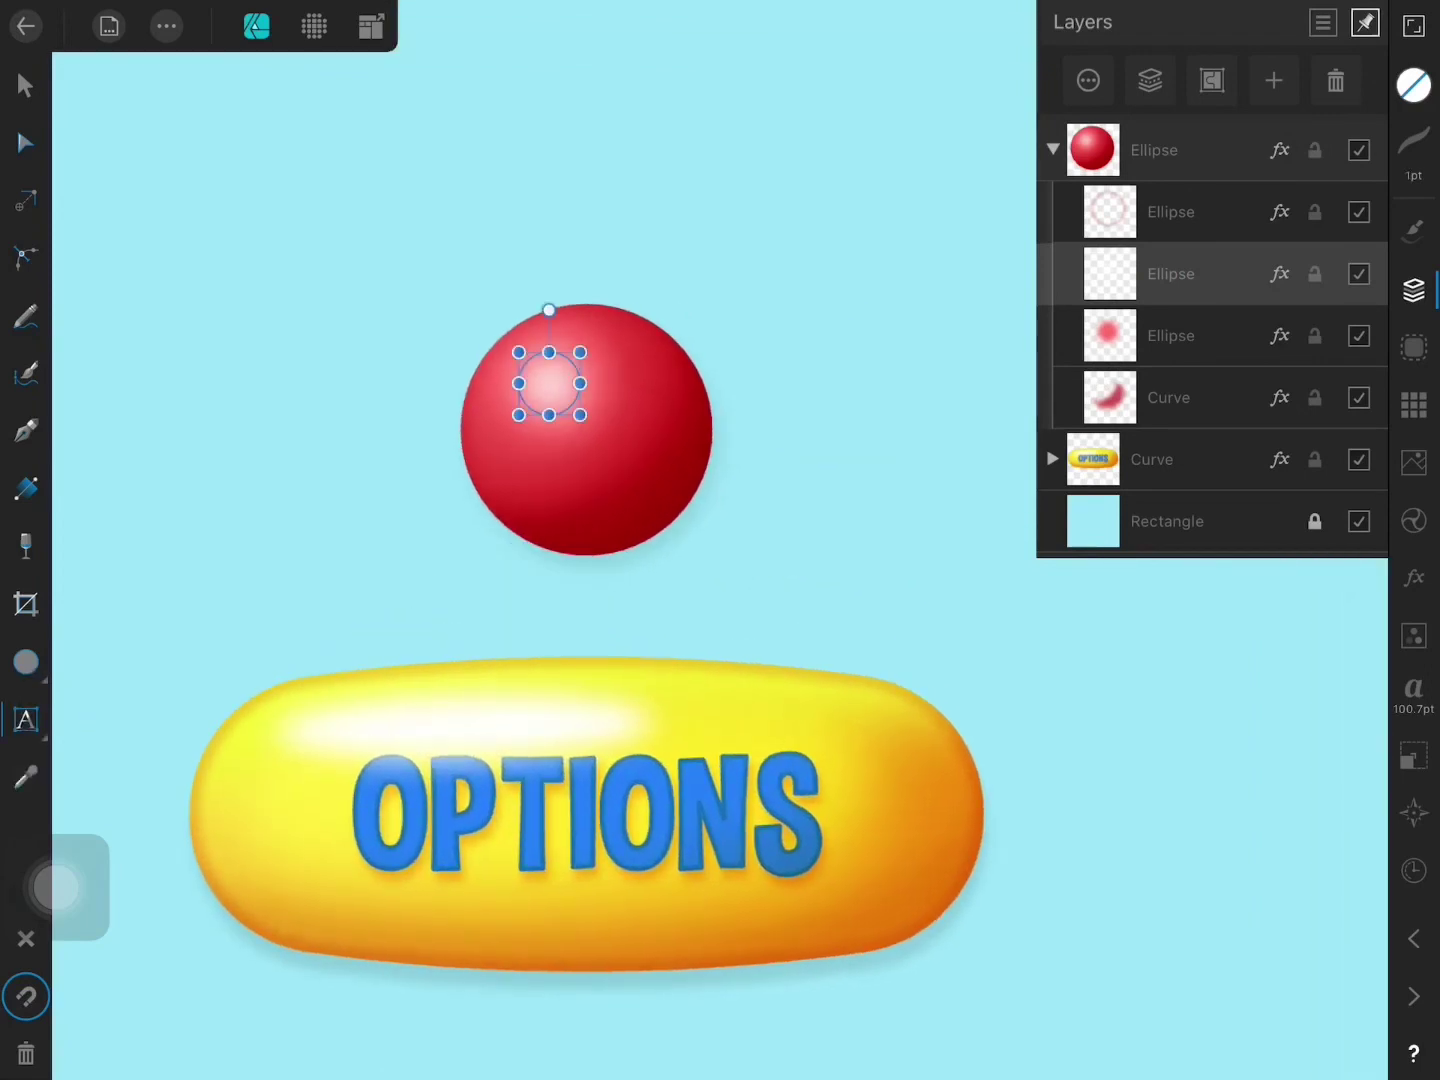
Step: Type a large X on the red sphere and move it toward the centre
{"action": "left_click", "coordinate": [606, 440]}
{"action": "type", "text": "X"}
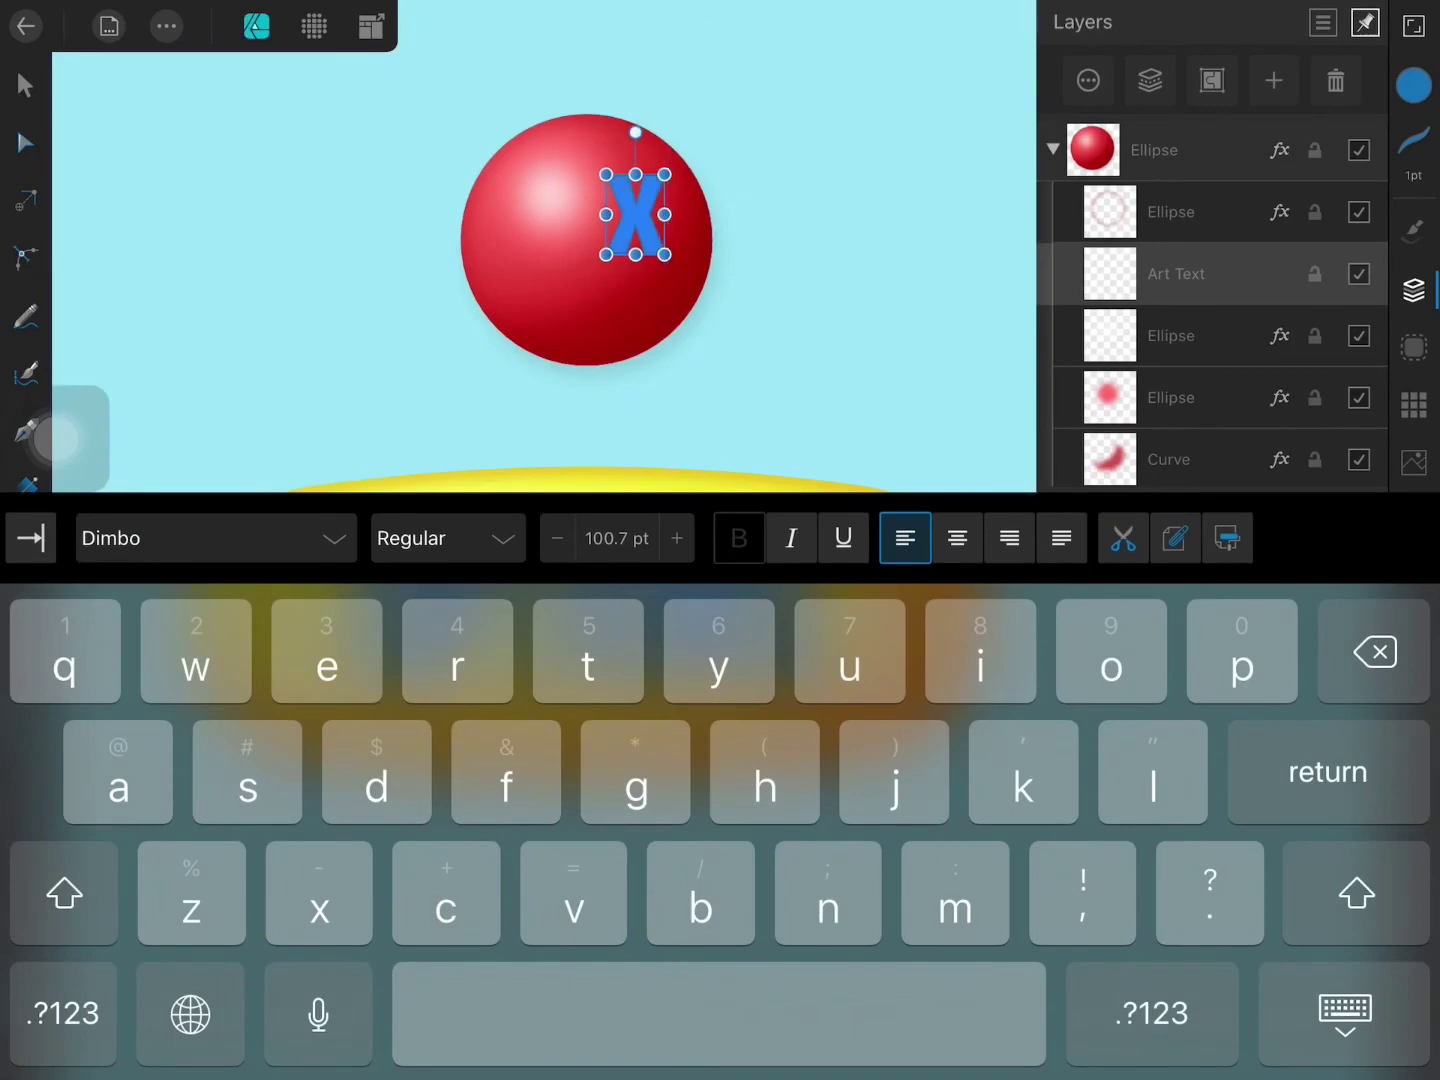
{"action": "left_click_drag", "start_coordinate": [665, 174], "coordinate": [676, 142]}
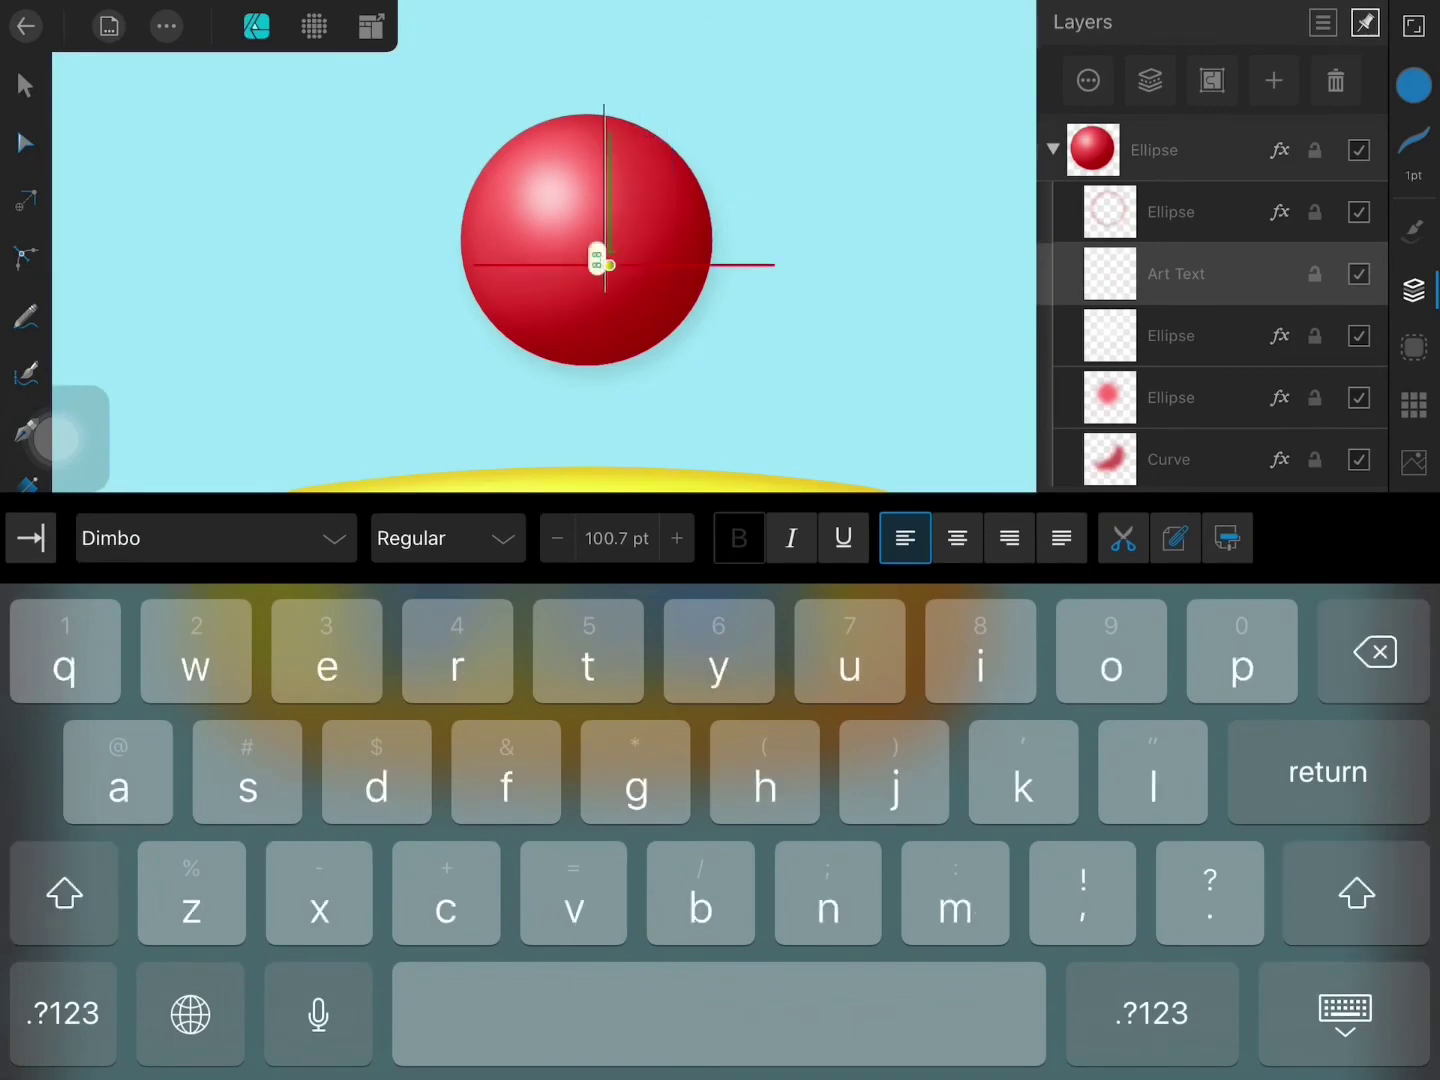
{"action": "left_click", "coordinate": [26, 85]}
{"action": "scroll", "coordinate": [726, 512], "scroll_direction": "up", "scroll_amount": 4}
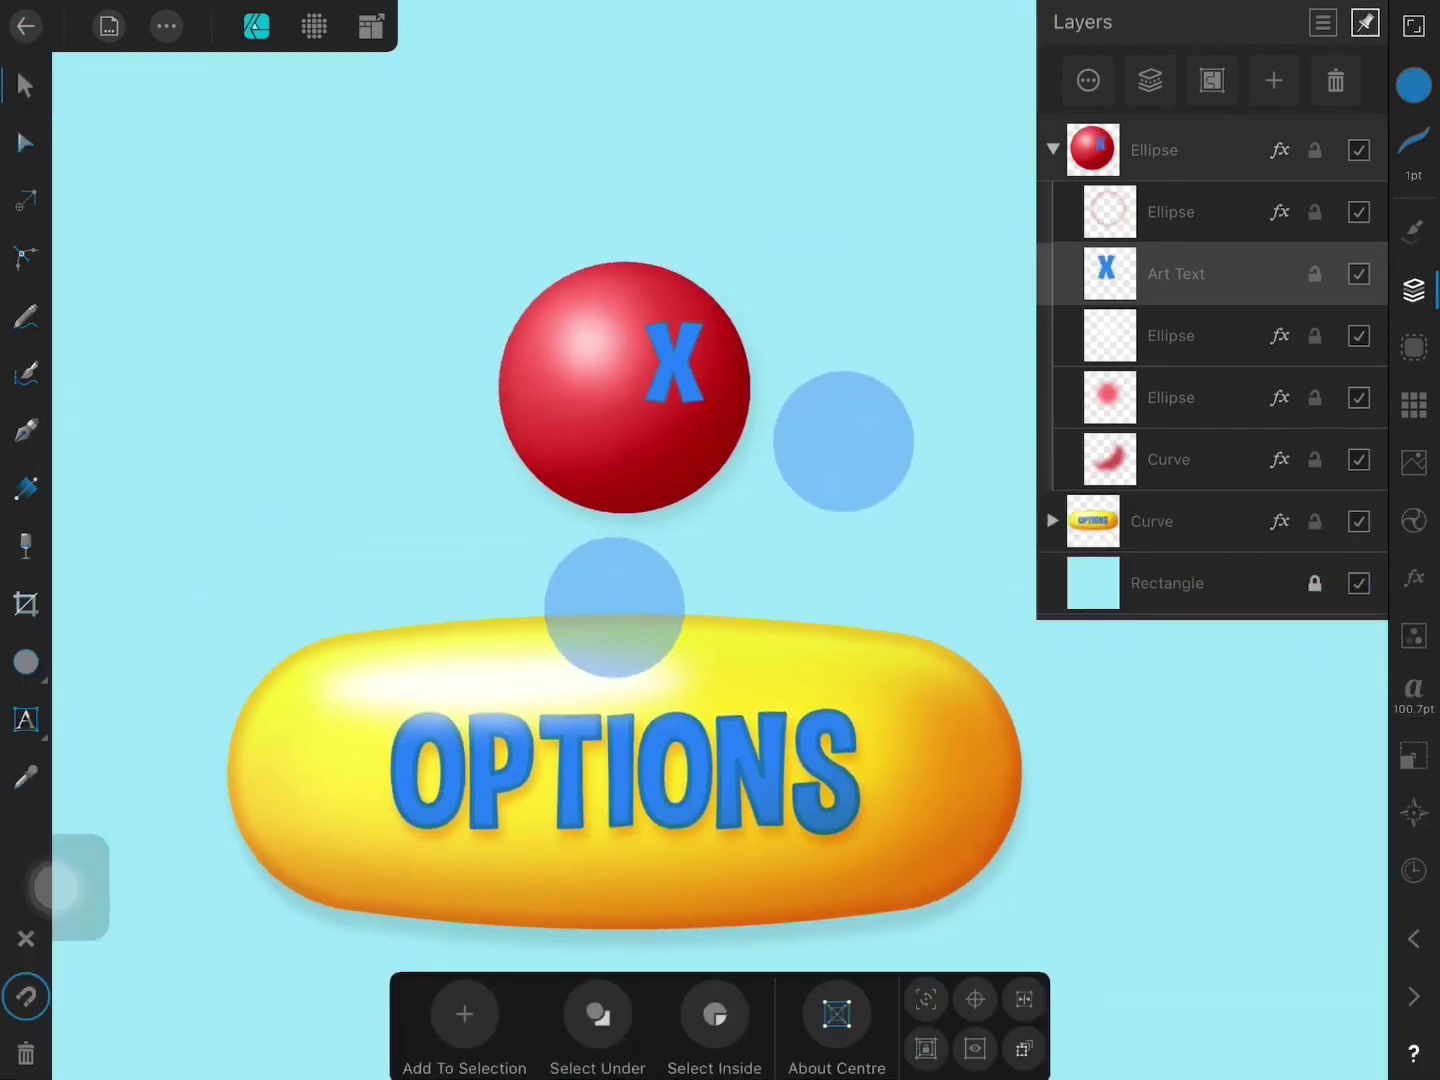
{"action": "left_click_drag", "start_coordinate": [690, 395], "coordinate": [640, 415]}
Step: Colour the X with a white fill and a light grey outline
{"action": "left_click", "coordinate": [1414, 85]}
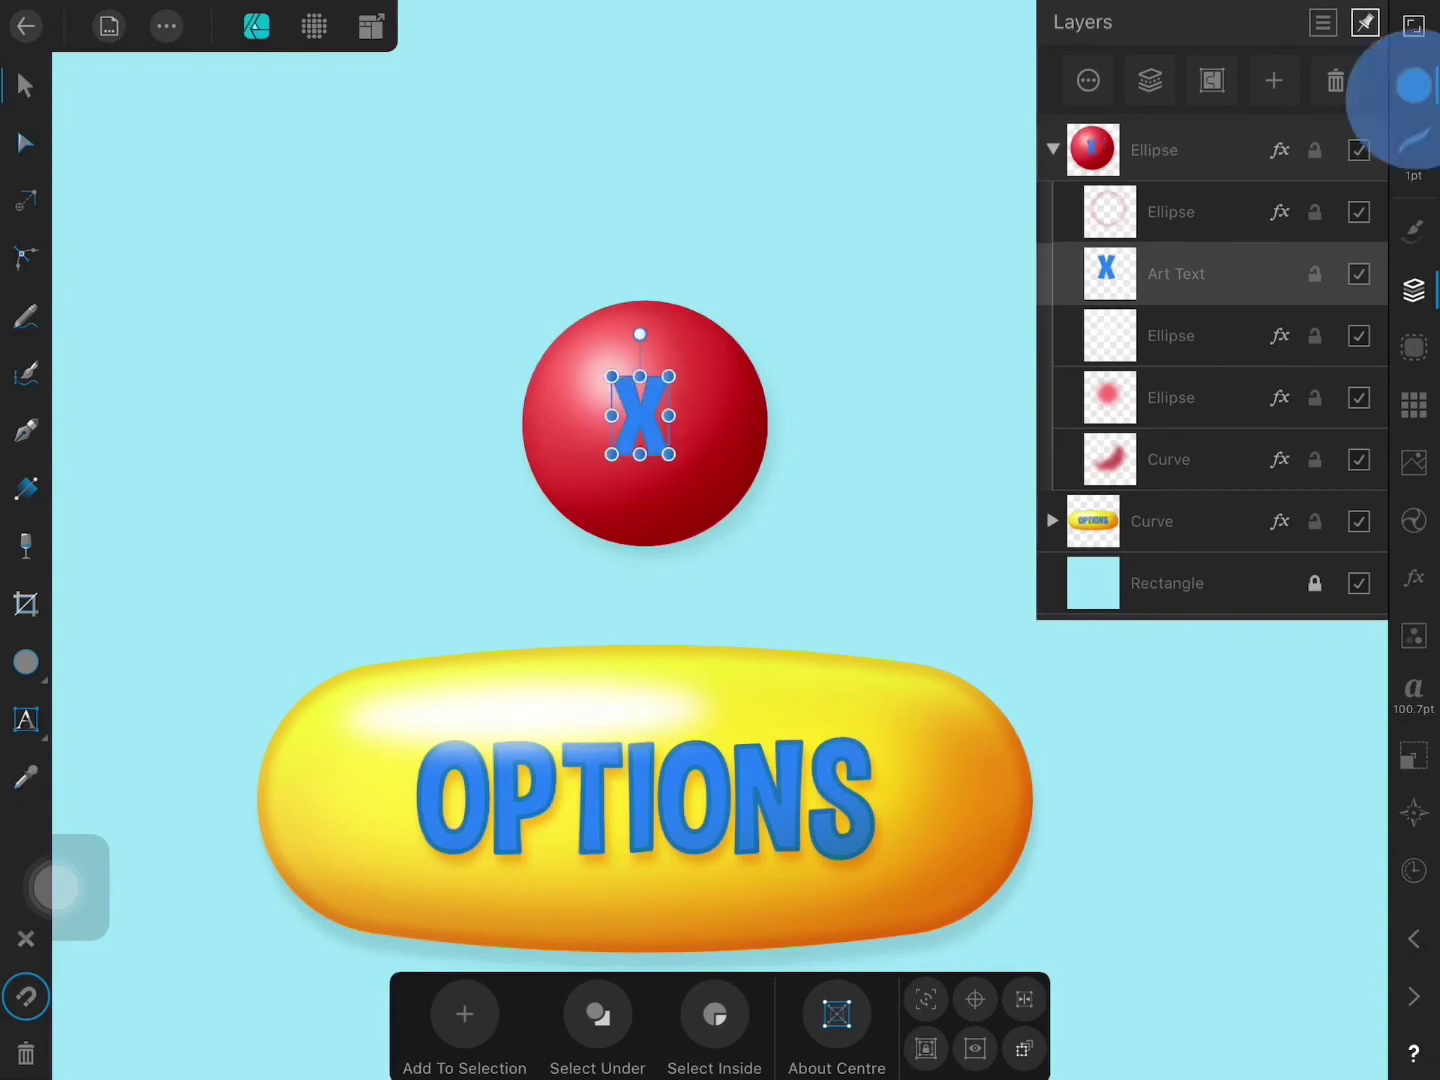
{"action": "left_click", "coordinate": [1142, 82]}
{"action": "left_click", "coordinate": [1293, 661]}
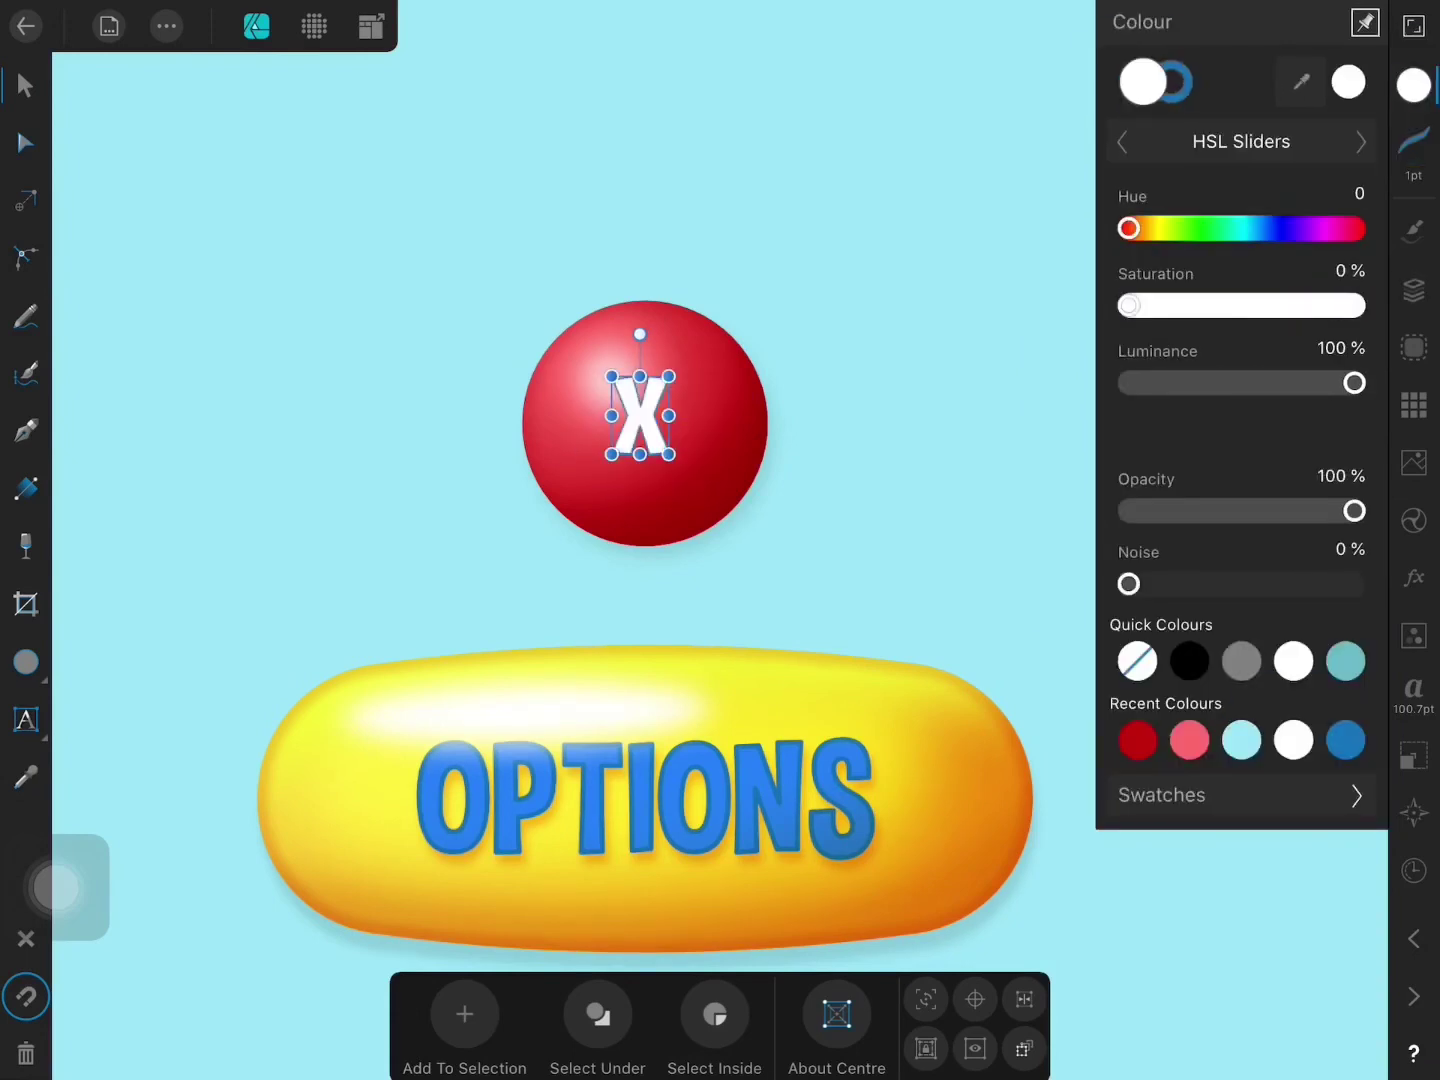
{"action": "left_click", "coordinate": [1176, 82]}
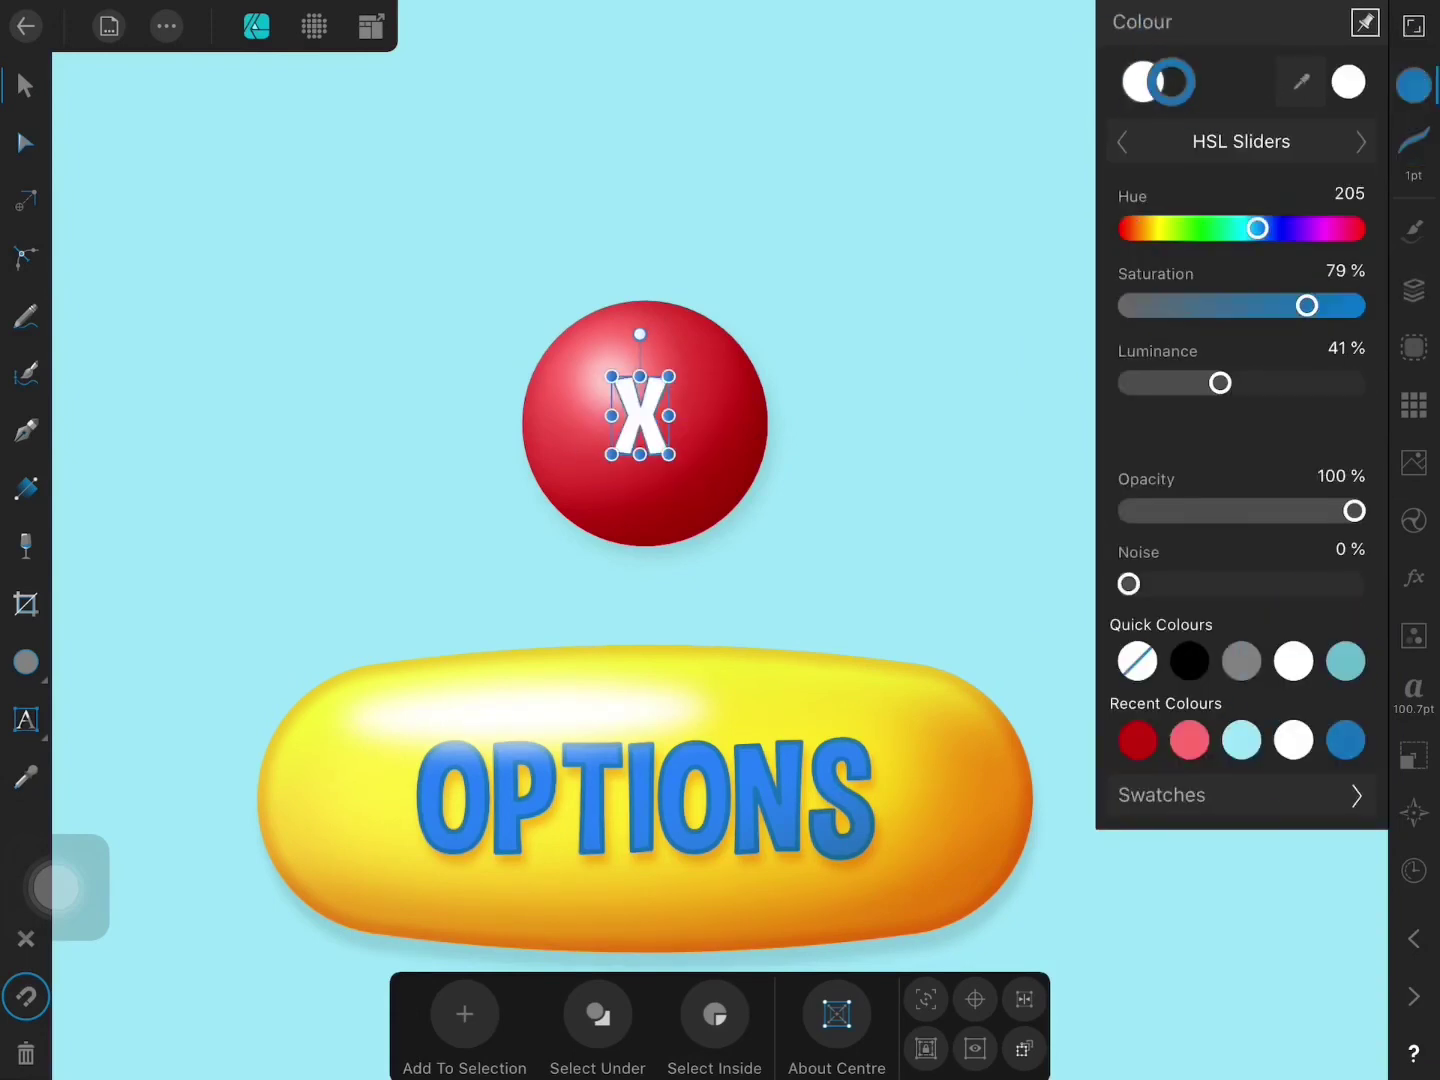
{"action": "left_click", "coordinate": [1293, 661]}
{"action": "left_click_drag", "start_coordinate": [1354, 383], "coordinate": [1299, 383]}
{"action": "mouse_move", "coordinate": [668, 402]}
{"action": "left_mouse_down"}
{"action": "mouse_move", "coordinate": [645, 472]}
{"action": "mouse_move", "coordinate": [659, 427]}
{"action": "left_mouse_up"}
Step: Give the X an outer shadow: 6 px radius, 8 px offset, red, 53% opacity
{"action": "left_click", "coordinate": [1413, 577]}
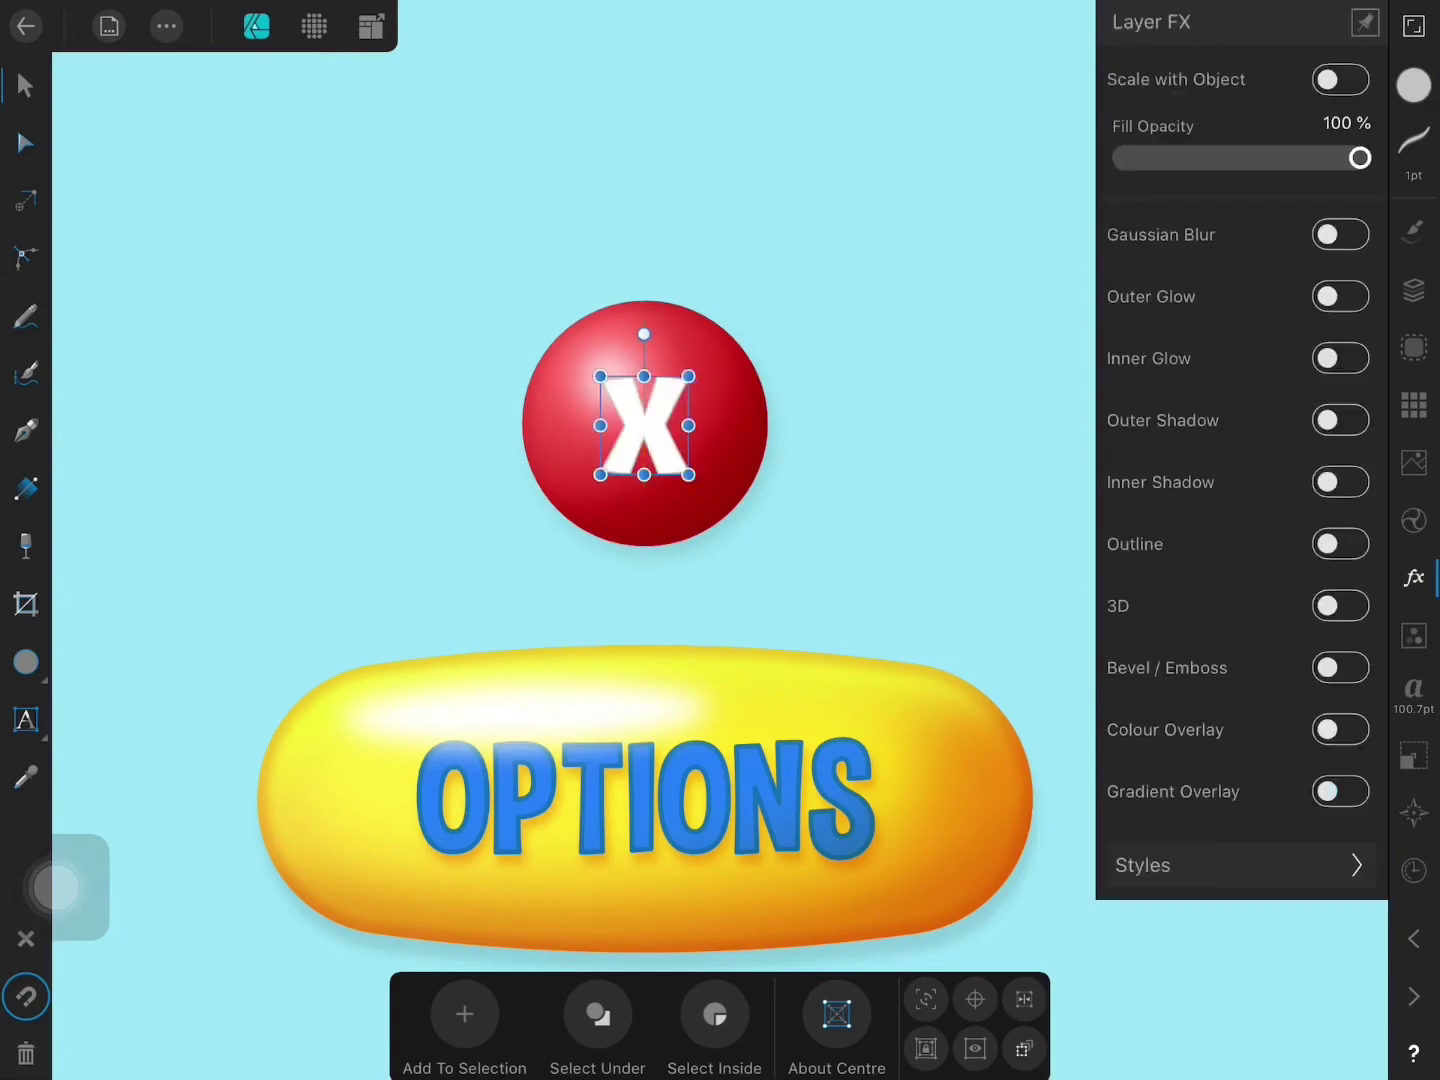
{"action": "left_click", "coordinate": [1340, 420]}
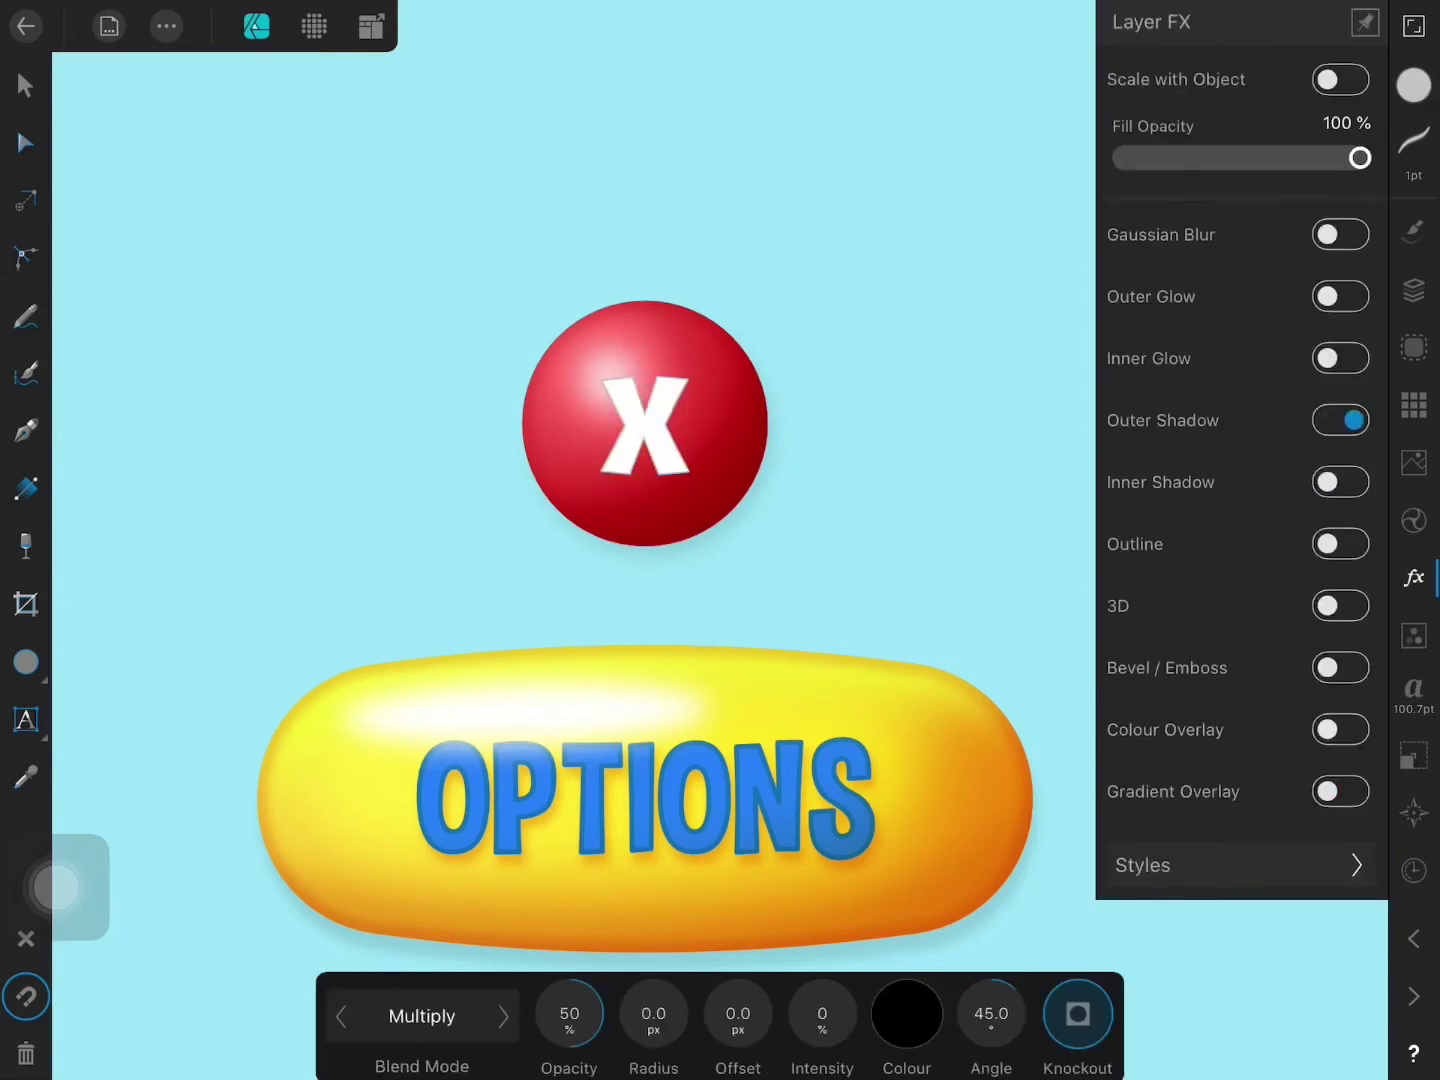
{"action": "left_click_drag", "start_coordinate": [654, 1014], "coordinate": [653, 978]}
{"action": "left_click_drag", "start_coordinate": [640, 415], "coordinate": [648, 433]}
{"action": "left_click", "coordinate": [907, 1014]}
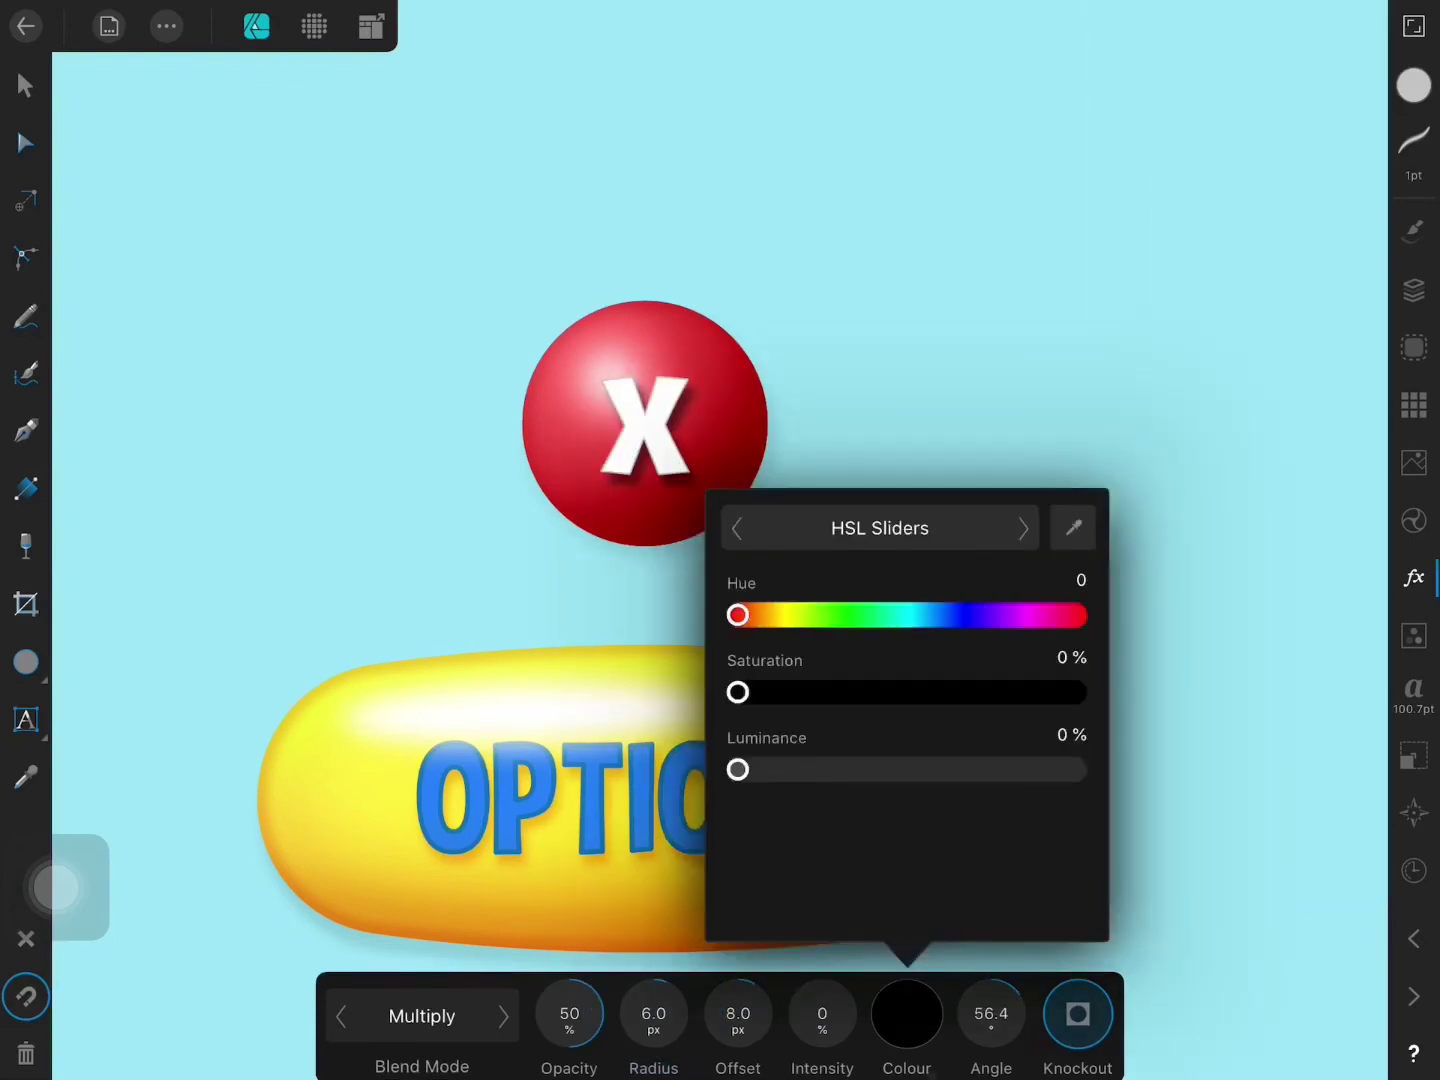
{"action": "left_click_drag", "start_coordinate": [738, 615], "coordinate": [752, 615]}
{"action": "left_click_drag", "start_coordinate": [738, 692], "coordinate": [1076, 692]}
{"action": "left_click_drag", "start_coordinate": [752, 615], "coordinate": [745, 615]}
{"action": "left_click_drag", "start_coordinate": [738, 769], "coordinate": [870, 769]}
{"action": "left_click_drag", "start_coordinate": [745, 615], "coordinate": [738, 615]}
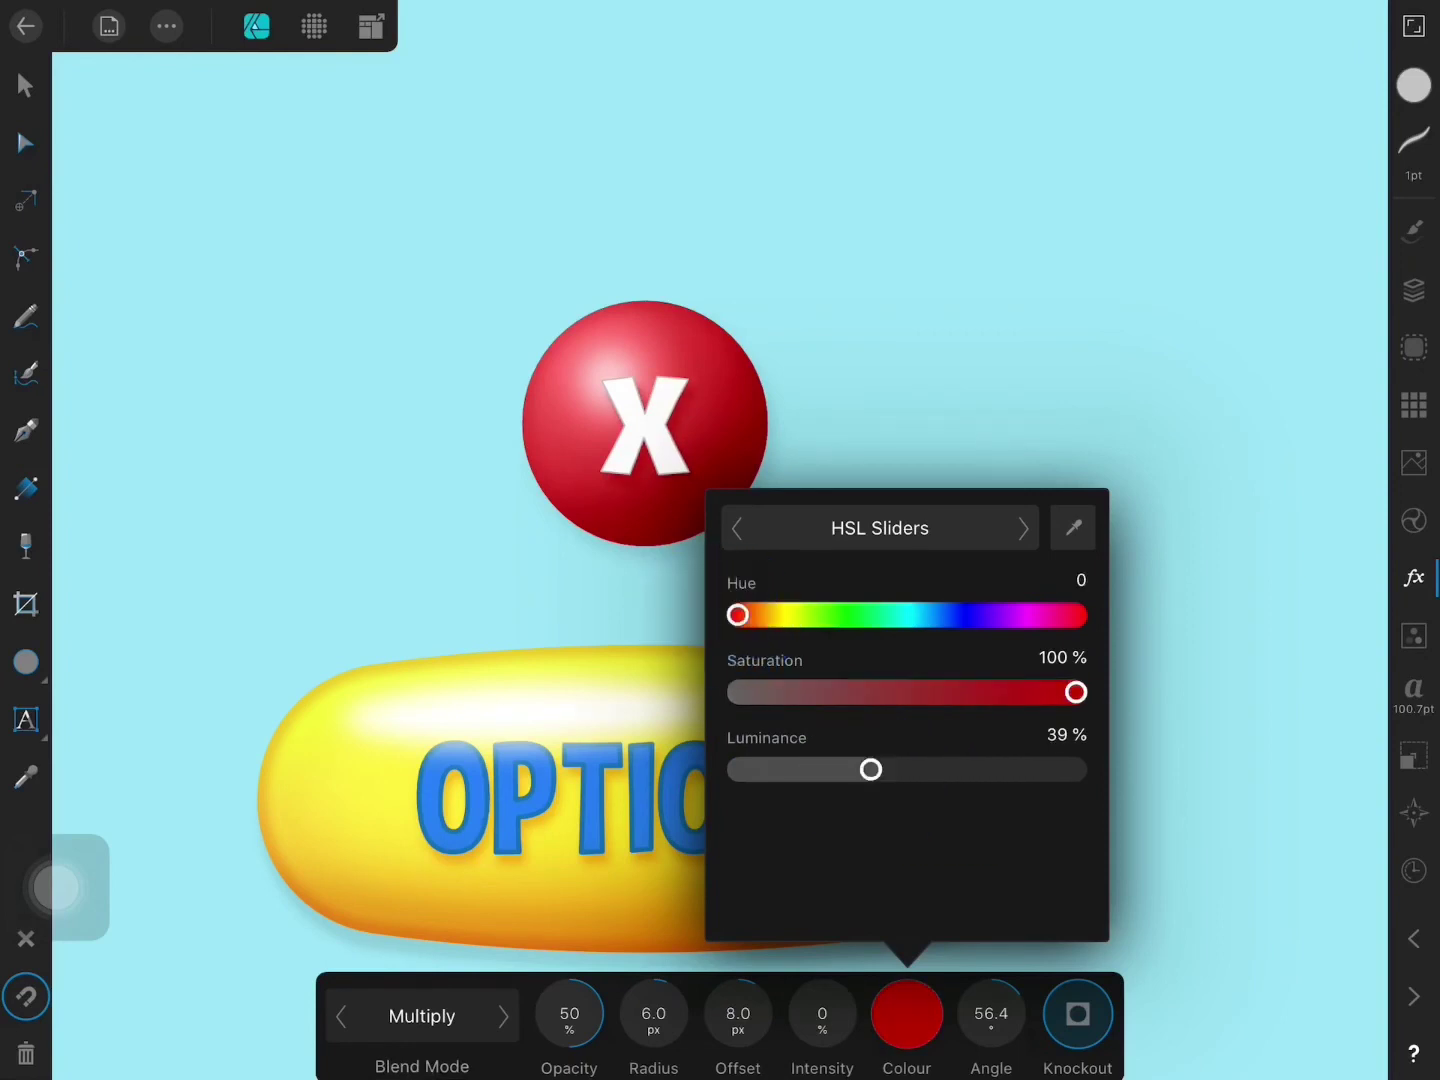
{"action": "left_click_drag", "start_coordinate": [566, 1014], "coordinate": [574, 1014]}
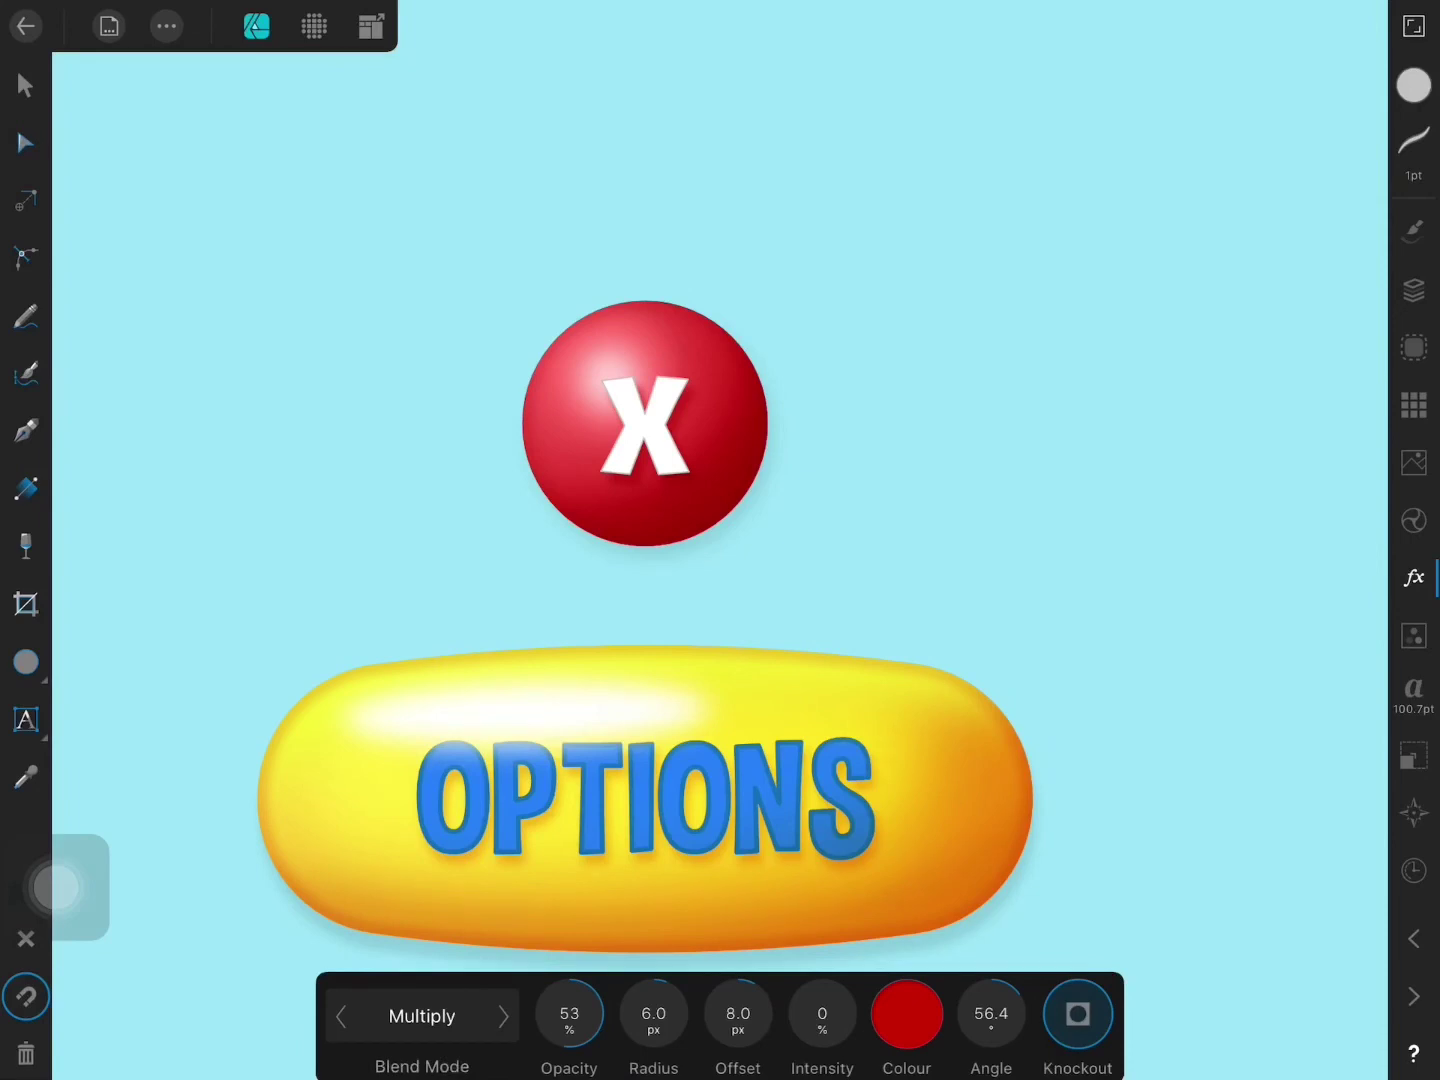
Step: Move the X layer below the second ellipse, then enlarge and centre it on the sphere
{"action": "left_click", "coordinate": [1414, 290]}
{"action": "left_click_drag", "start_coordinate": [1196, 275], "coordinate": [1196, 350]}
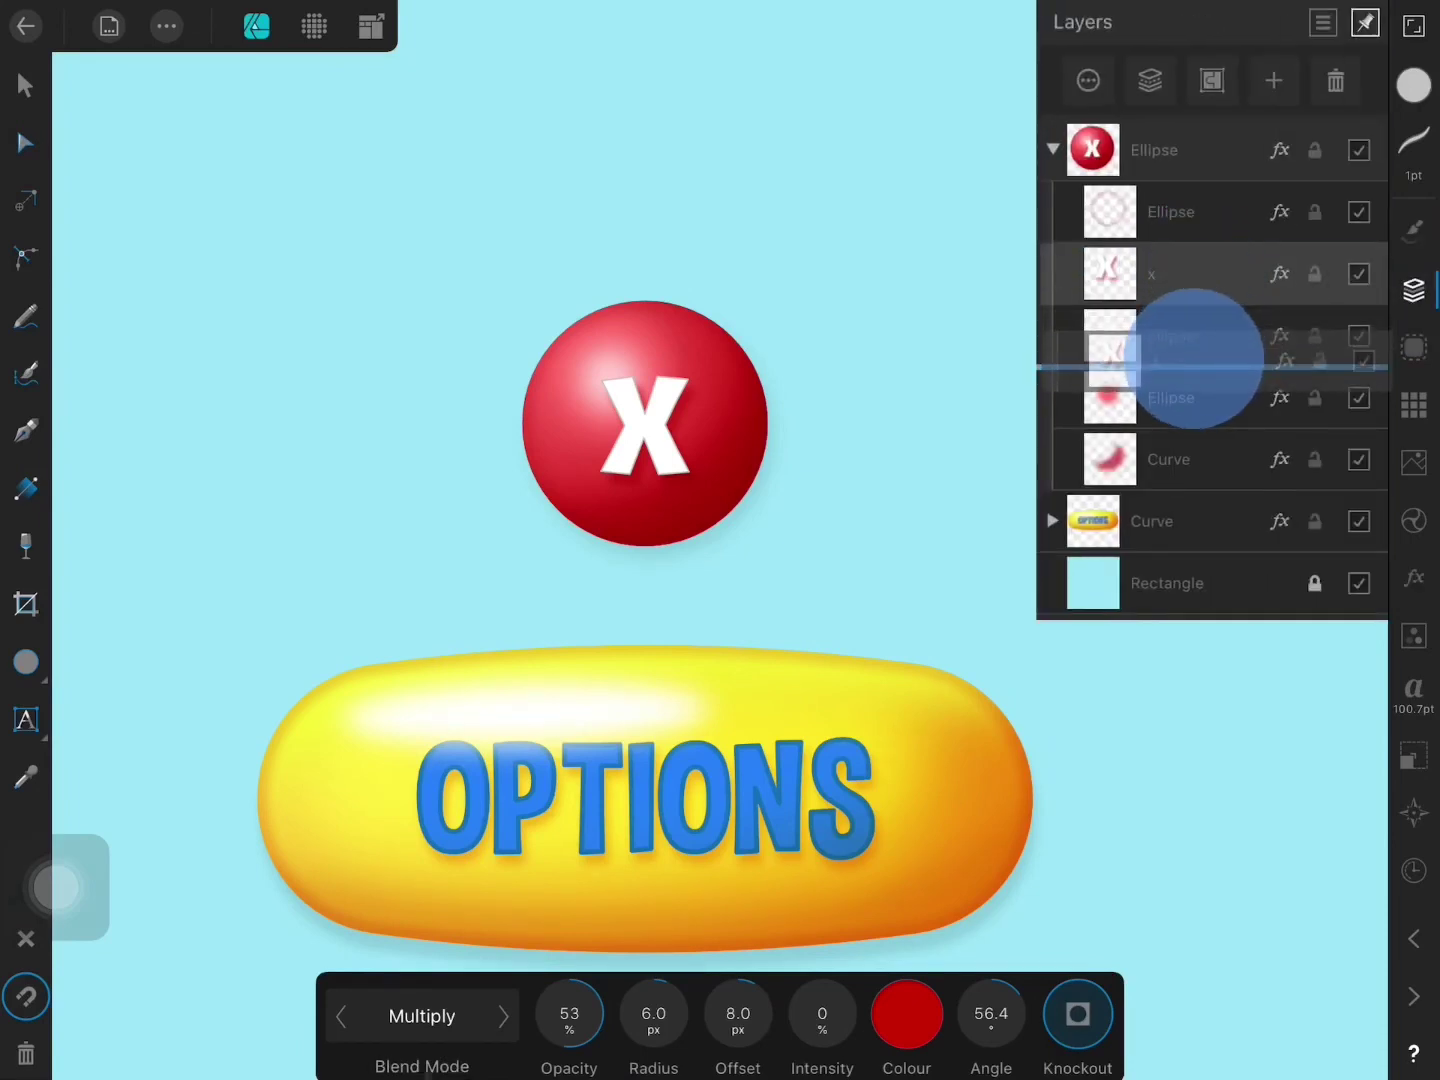
{"action": "left_click", "coordinate": [25, 85]}
{"action": "left_click_drag", "start_coordinate": [645, 420], "coordinate": [713, 514]}
{"action": "scroll", "coordinate": [650, 640], "scroll_direction": "up", "scroll_amount": 2}
{"action": "left_click_drag", "start_coordinate": [652, 460], "coordinate": [654, 453]}
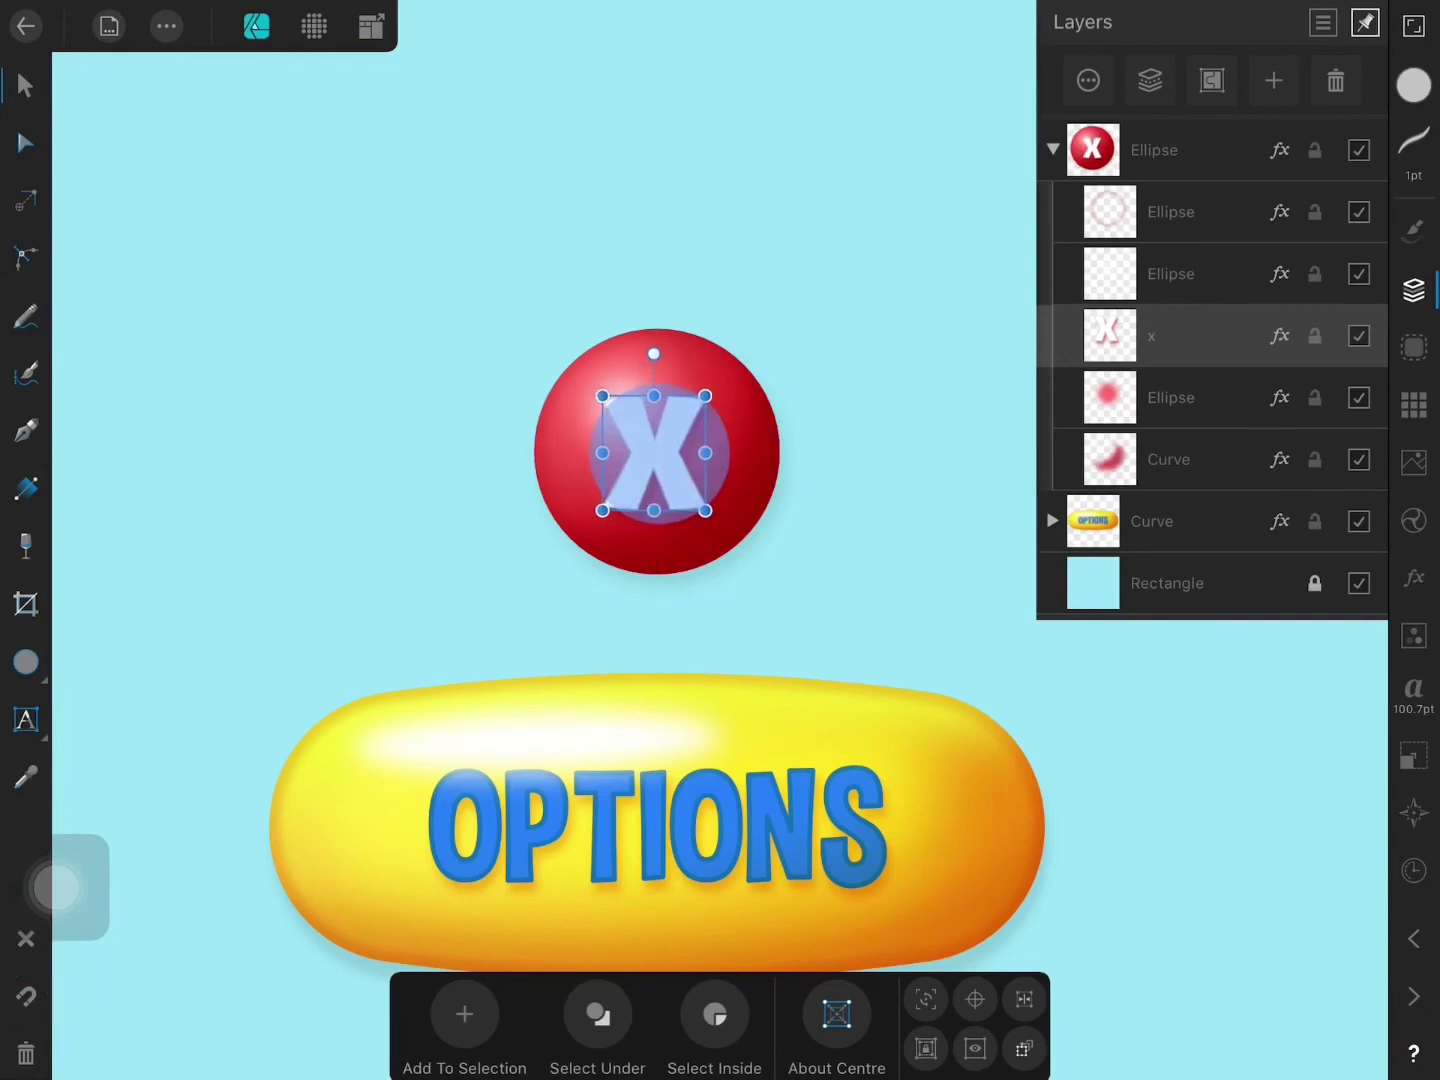
{"action": "left_click", "coordinate": [26, 996]}
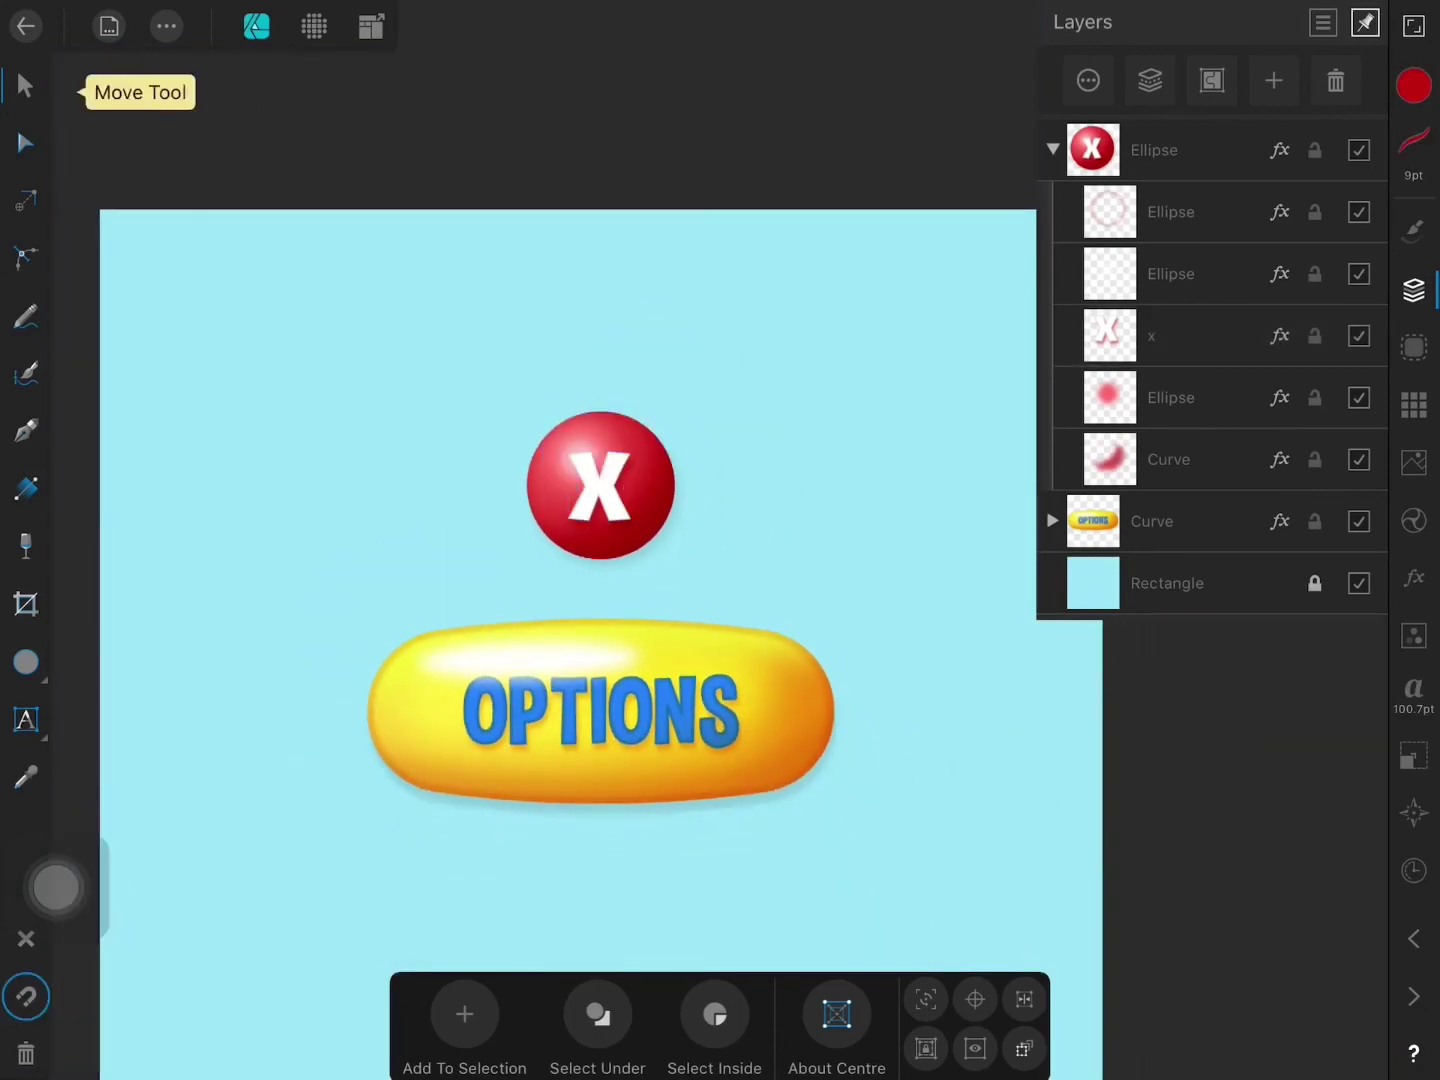
Step: Move the OPTIONS pill right and the X sphere left, level with it
{"action": "scroll", "coordinate": [663, 599], "scroll_direction": "down", "scroll_amount": 5}
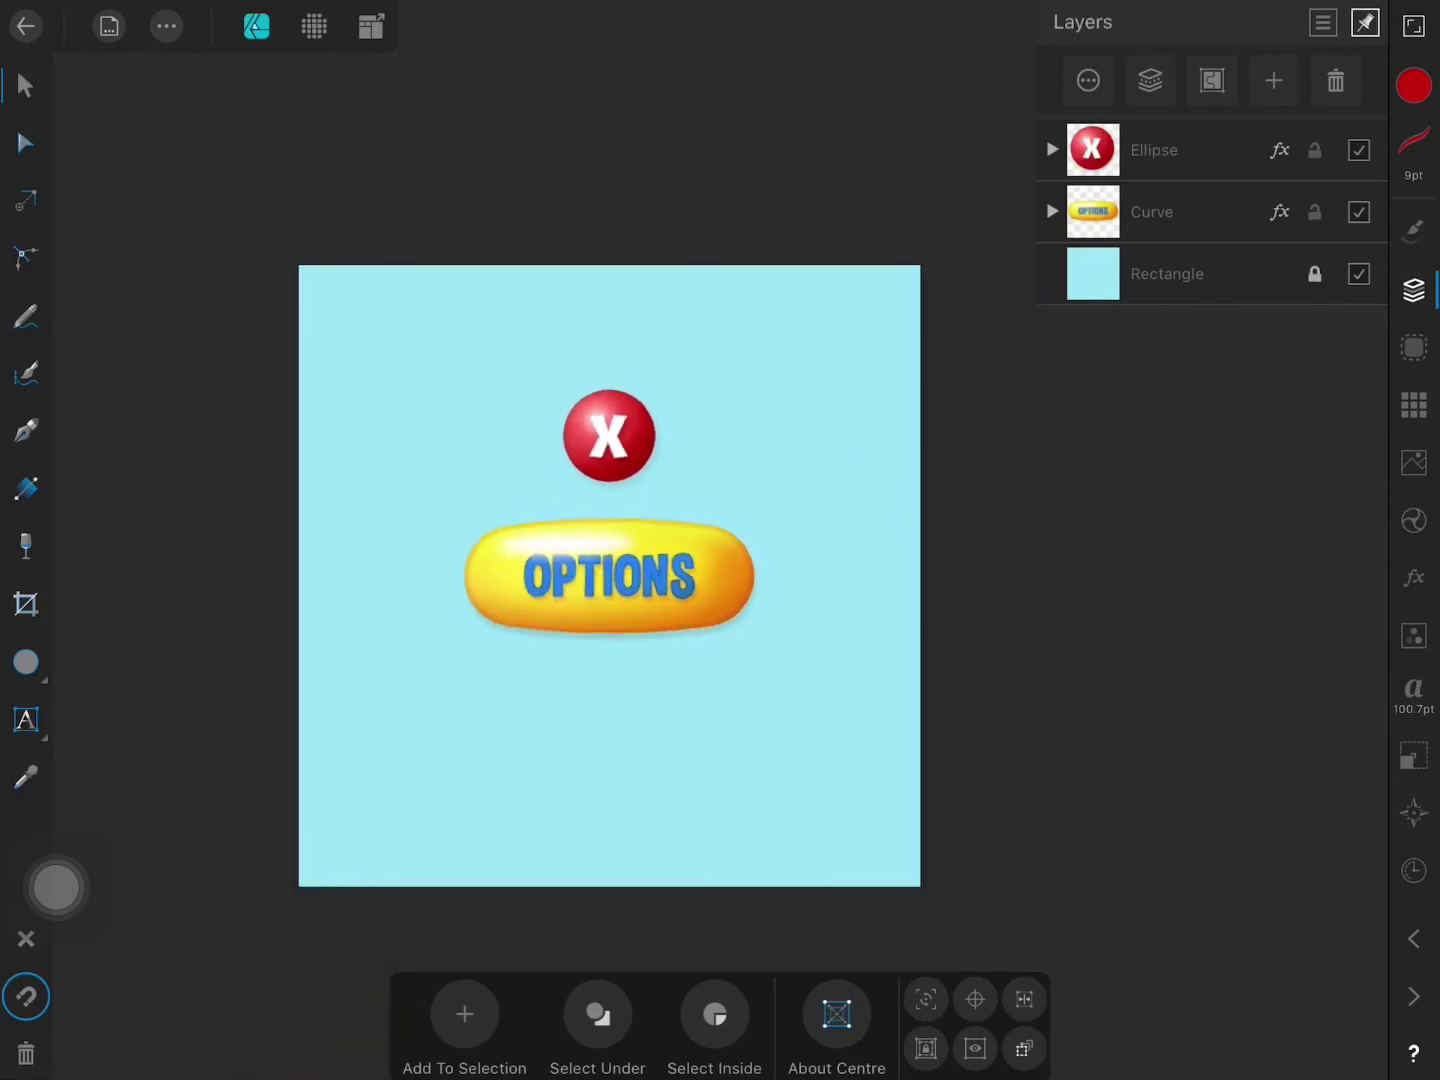
{"action": "left_click", "coordinate": [589, 570]}
{"action": "left_click_drag", "start_coordinate": [620, 570], "coordinate": [718, 570]}
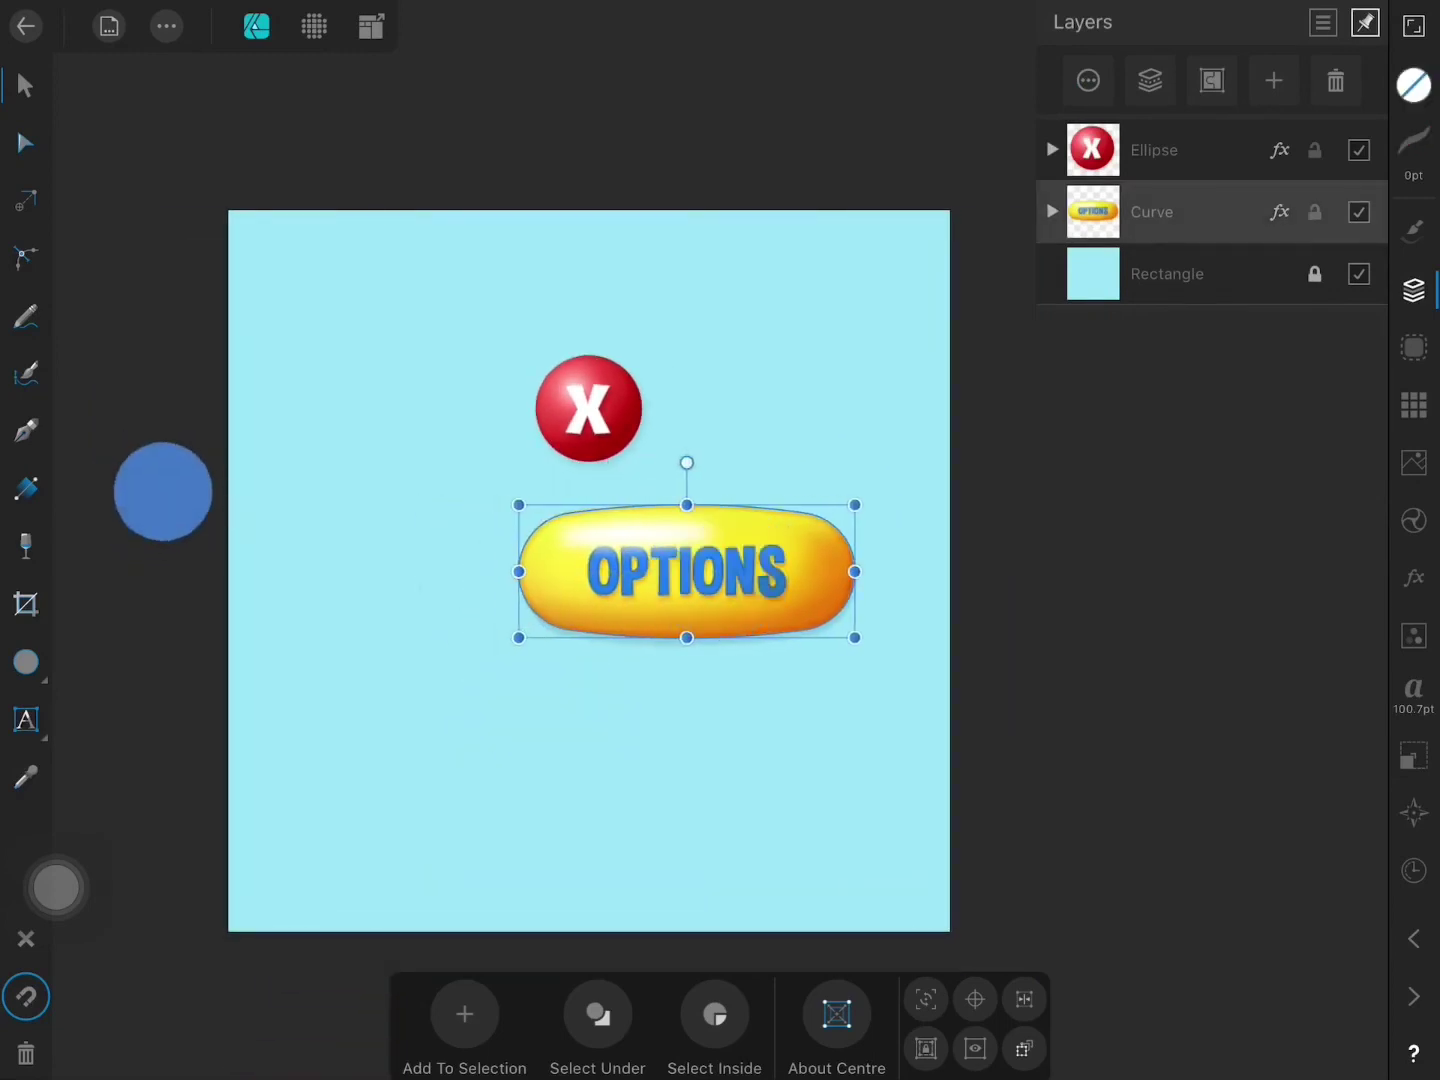
{"action": "left_click", "coordinate": [588, 408]}
{"action": "mouse_move", "coordinate": [590, 410]}
{"action": "left_mouse_down"}
{"action": "mouse_move", "coordinate": [418, 573]}
{"action": "mouse_move", "coordinate": [420, 533]}
{"action": "left_mouse_up"}
{"action": "scroll", "coordinate": [460, 620], "scroll_direction": "up", "scroll_amount": 5}
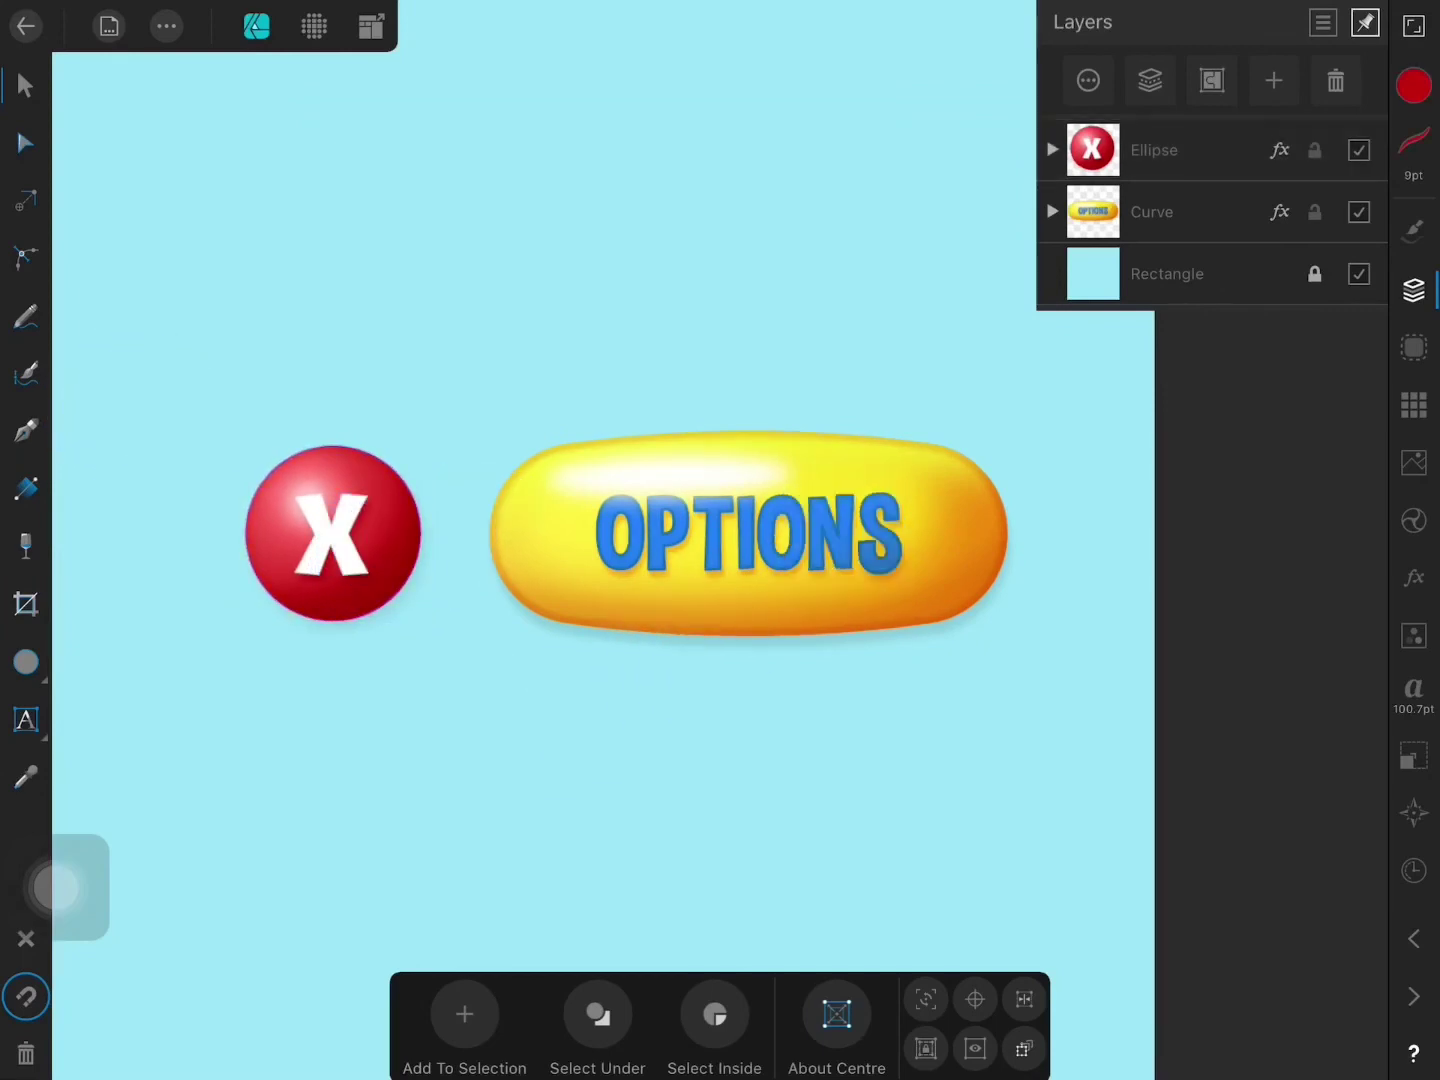
Step: Expand the sphere group and select its outer ring ellipse
{"action": "scroll", "coordinate": [600, 560], "scroll_direction": "down", "scroll_amount": 3}
{"action": "scroll", "coordinate": [700, 570], "scroll_direction": "up", "scroll_amount": 5}
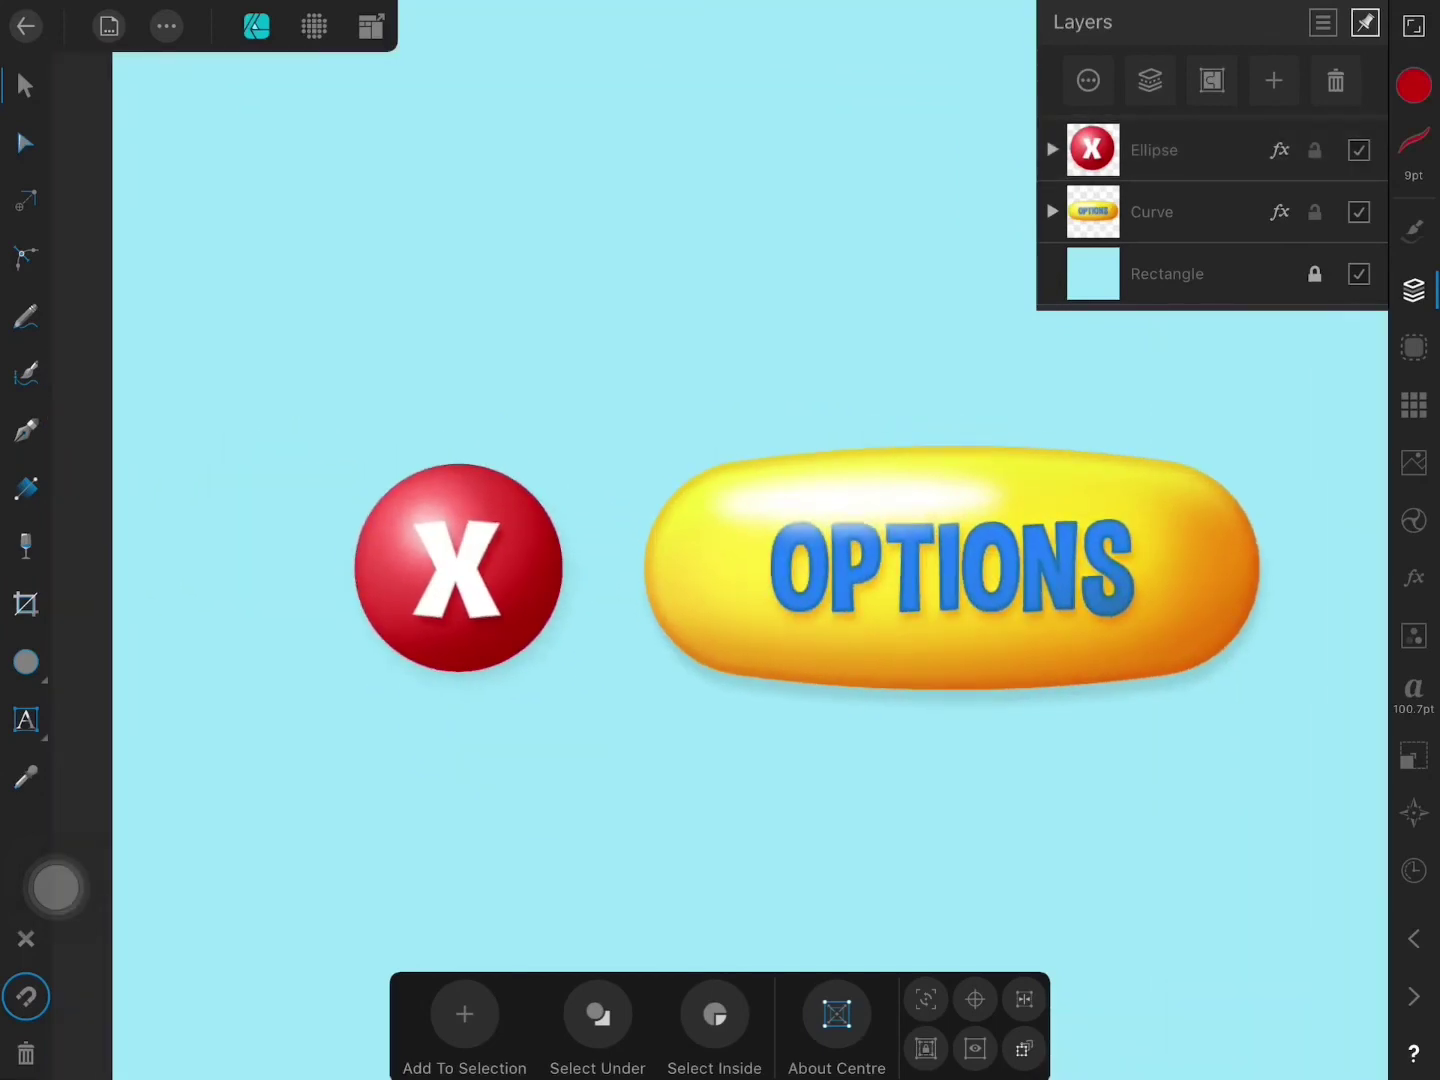
{"action": "left_click", "coordinate": [1052, 149]}
{"action": "left_click", "coordinate": [1170, 211]}
Step: Move the empty highlight ellipse to the top of the sphere group
{"action": "left_click", "coordinate": [26, 662]}
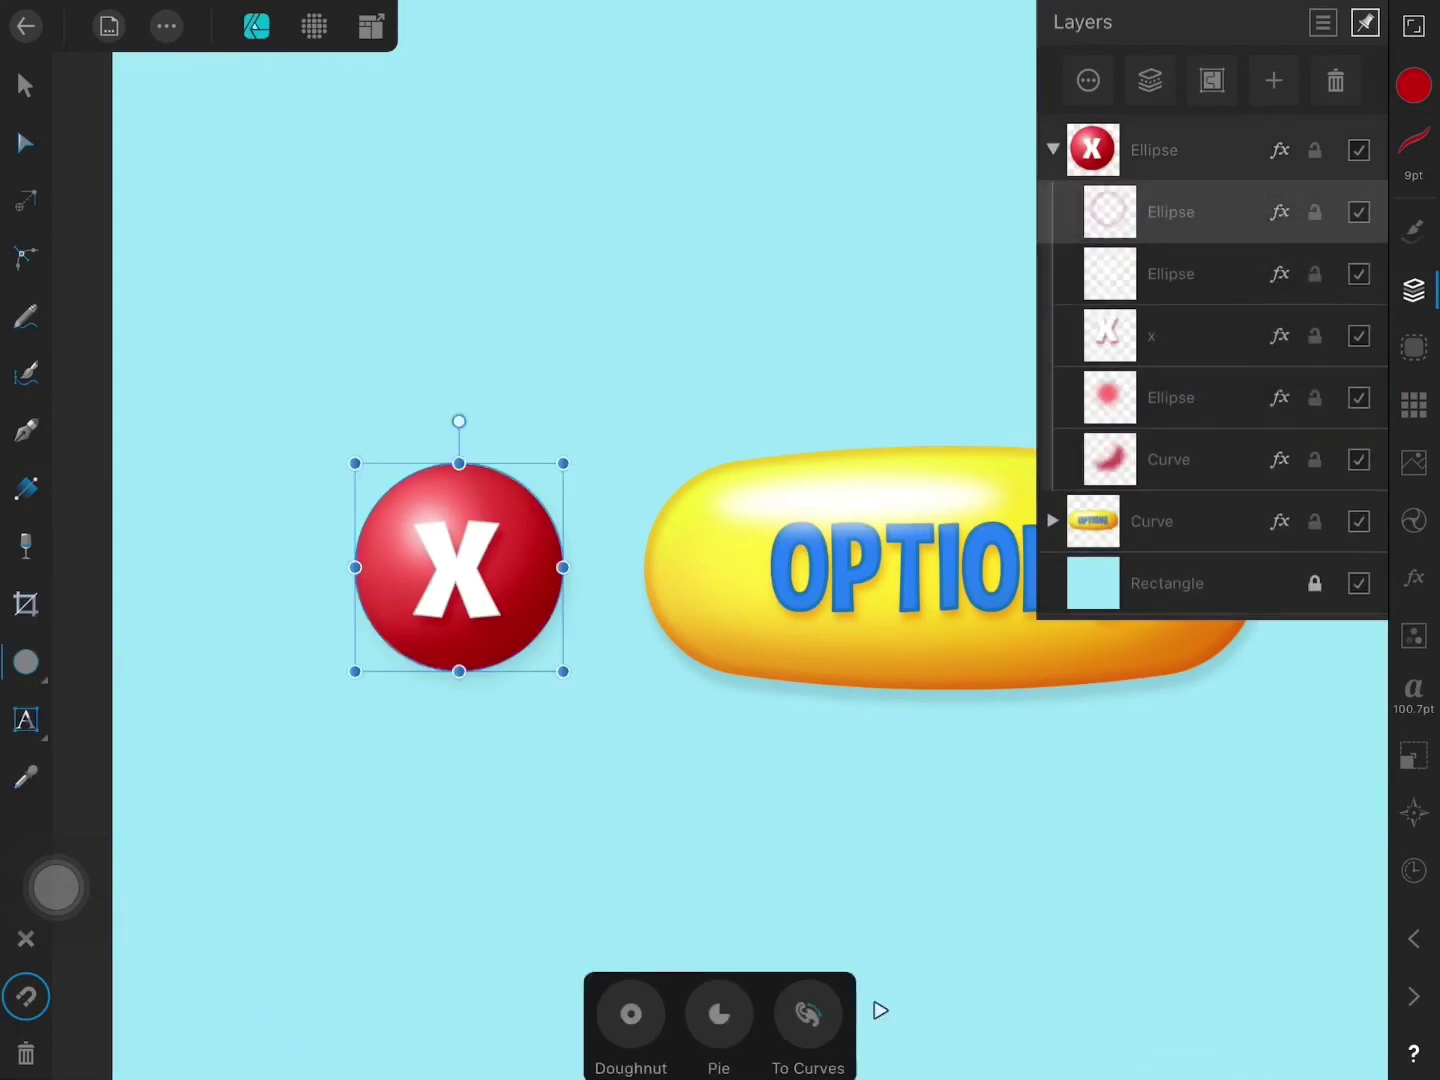
{"action": "left_click", "coordinate": [1170, 273]}
{"action": "left_click", "coordinate": [166, 26]}
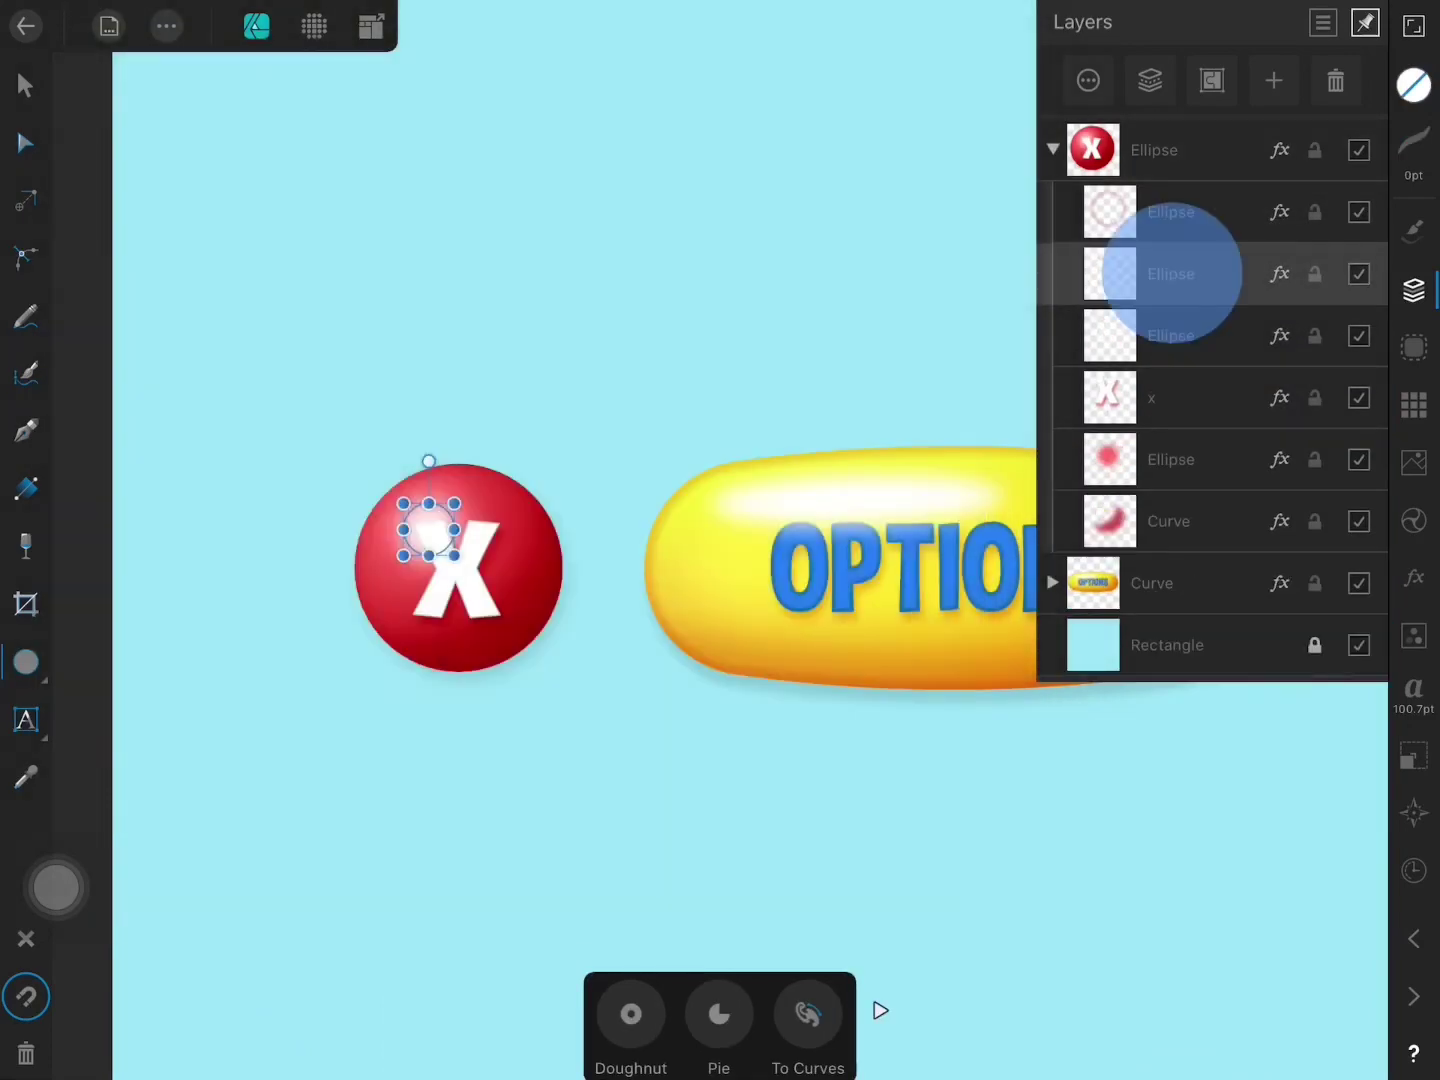
{"action": "left_click_drag", "start_coordinate": [1173, 273], "coordinate": [1215, 185]}
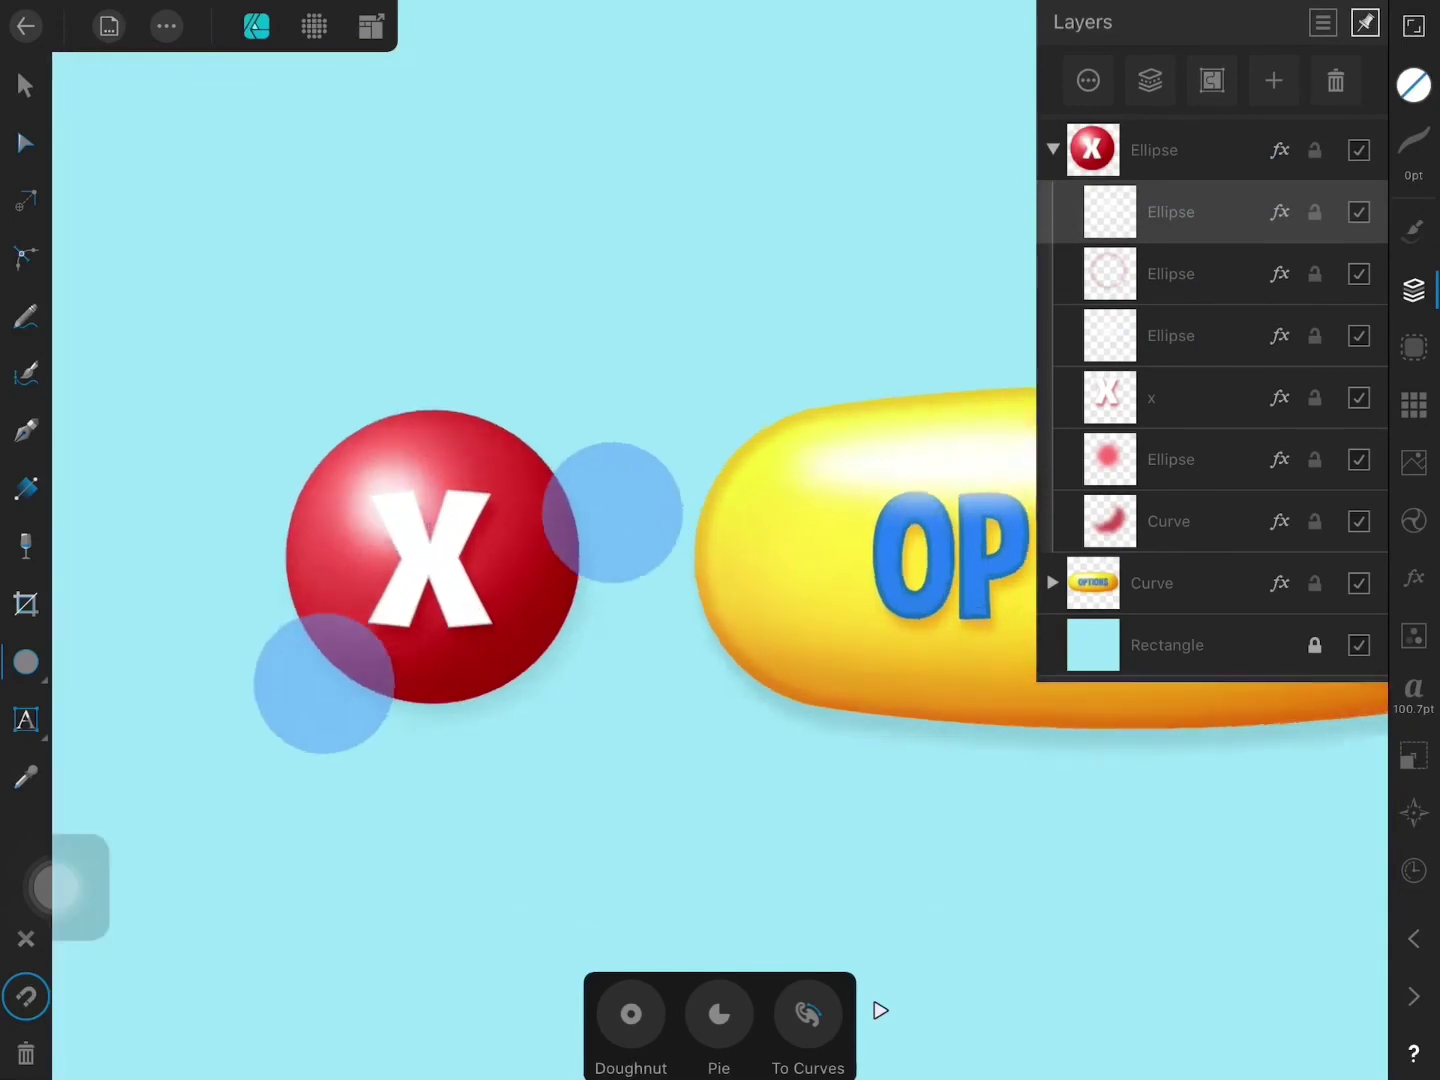
{"action": "scroll", "coordinate": [465, 597], "scroll_direction": "up", "scroll_amount": 5}
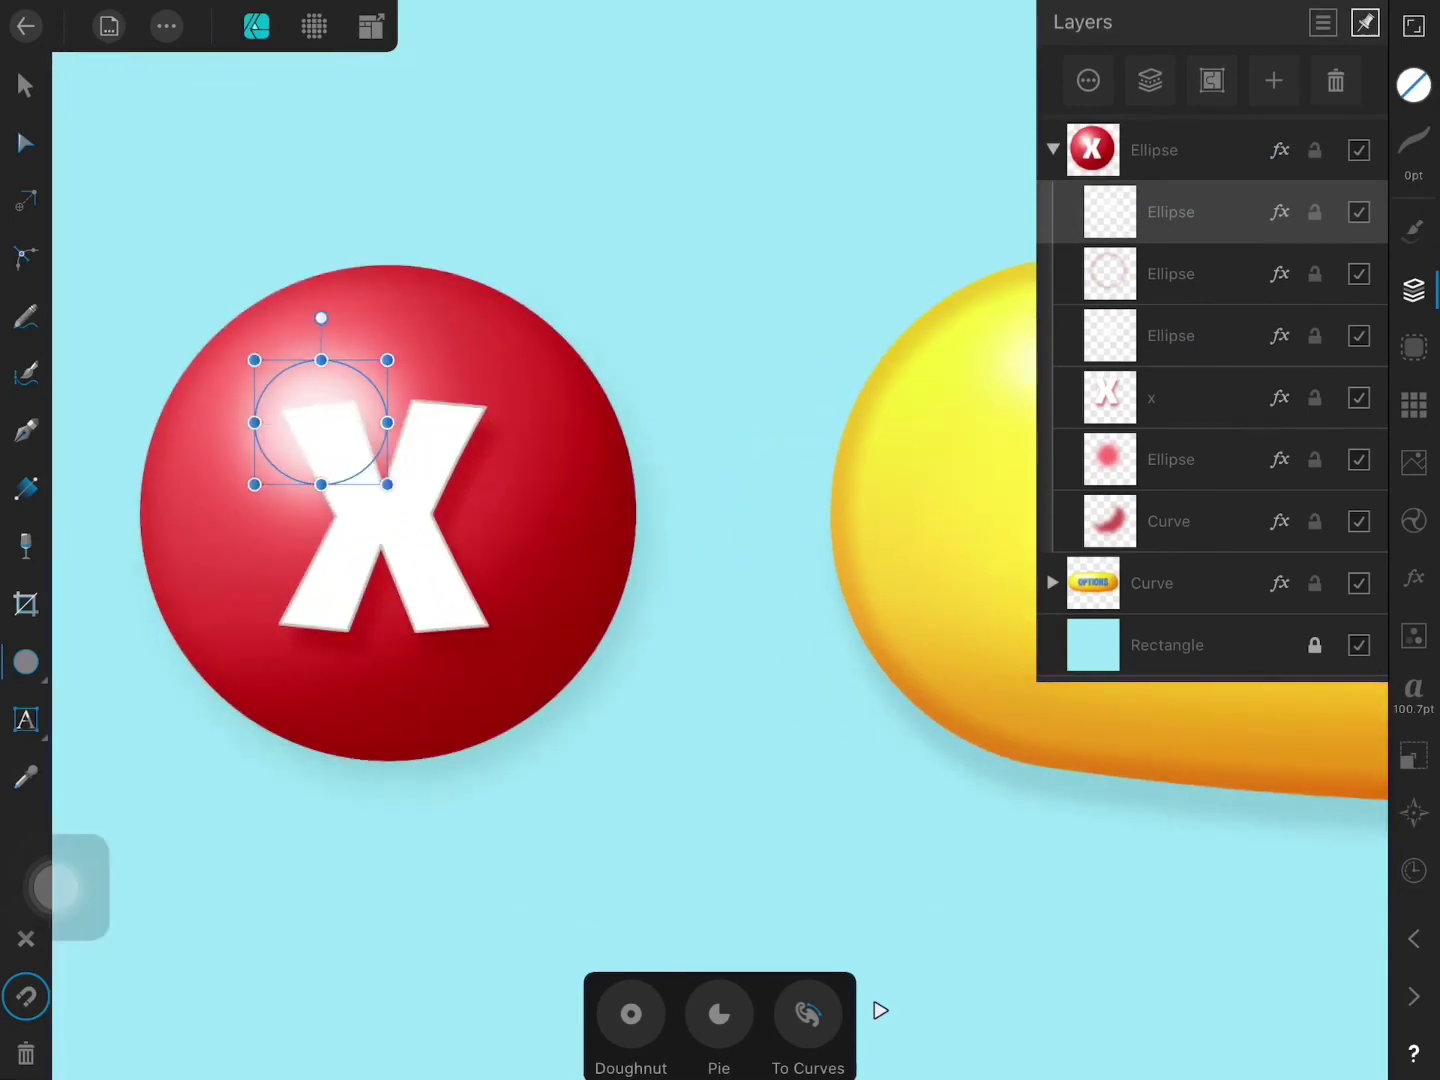
Step: Add a 4.6 px Gaussian Blur to the highlight ellipse
{"action": "left_click", "coordinate": [1414, 577]}
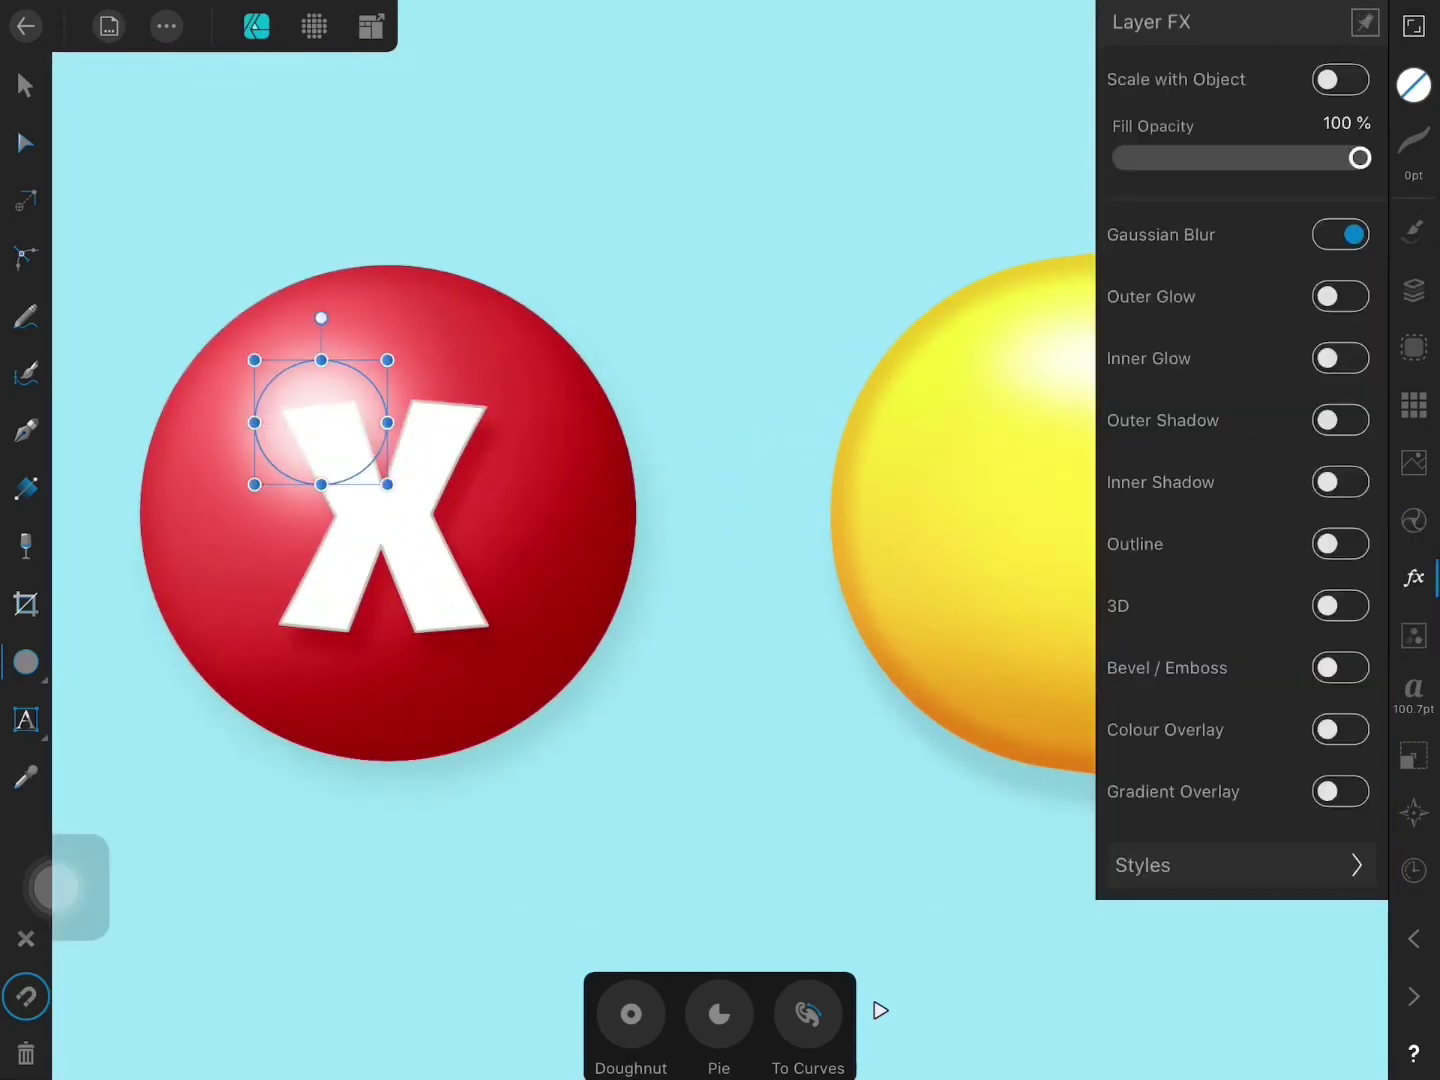
{"action": "left_click", "coordinate": [1160, 234]}
{"action": "left_click", "coordinate": [653, 1013]}
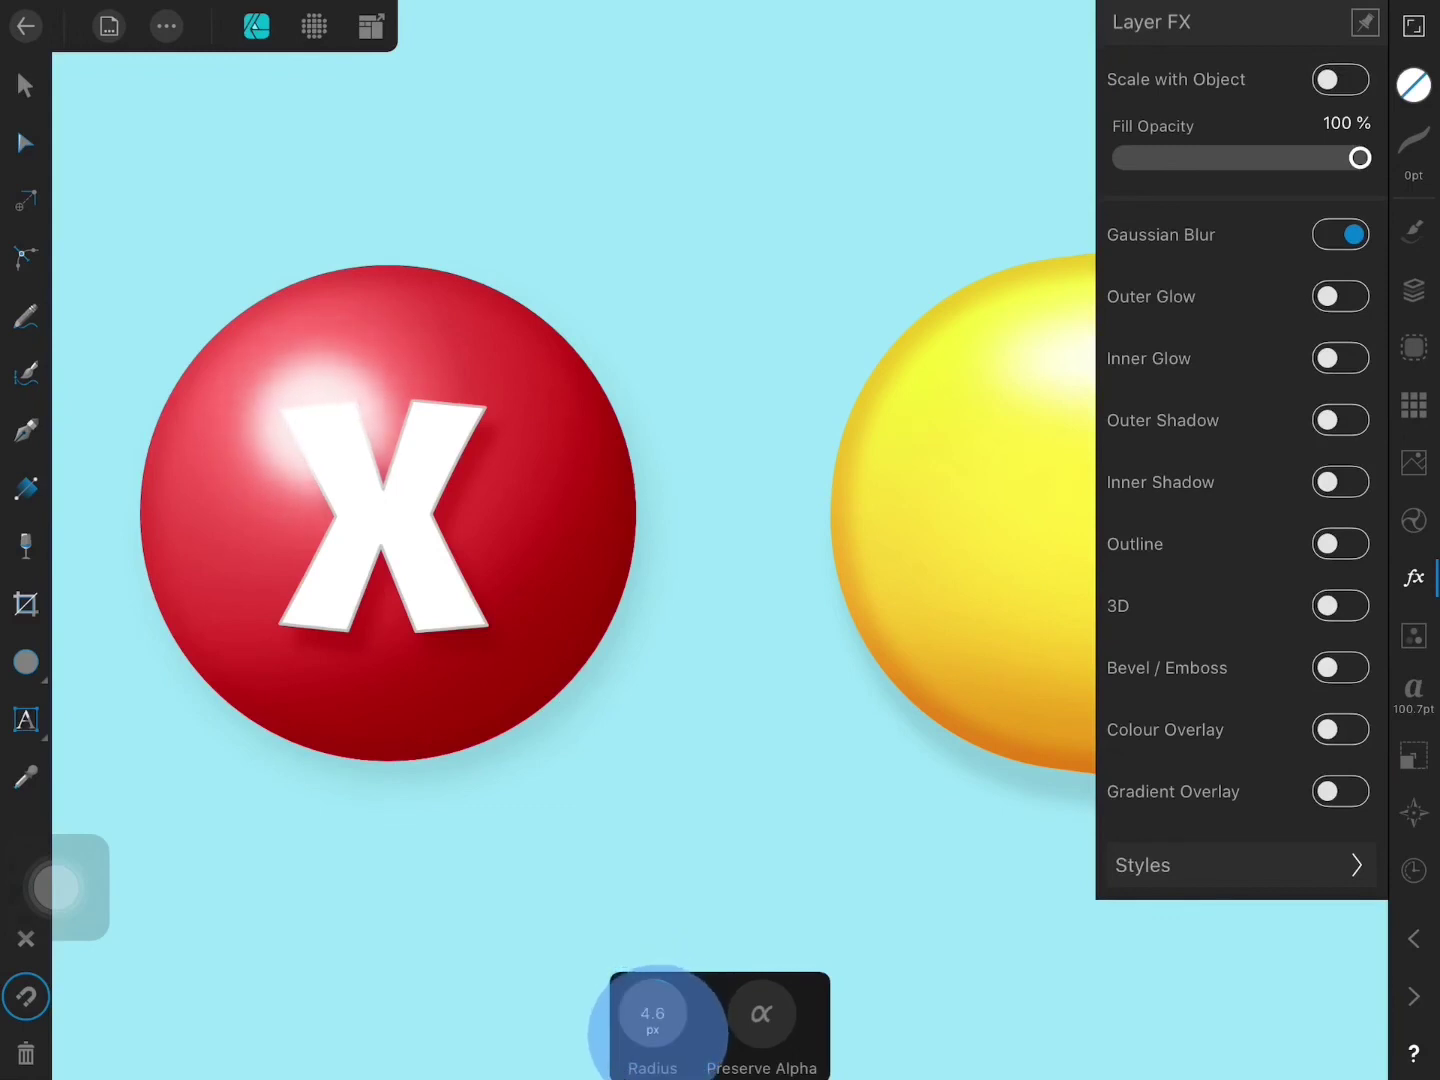
{"action": "left_click", "coordinate": [25, 85]}
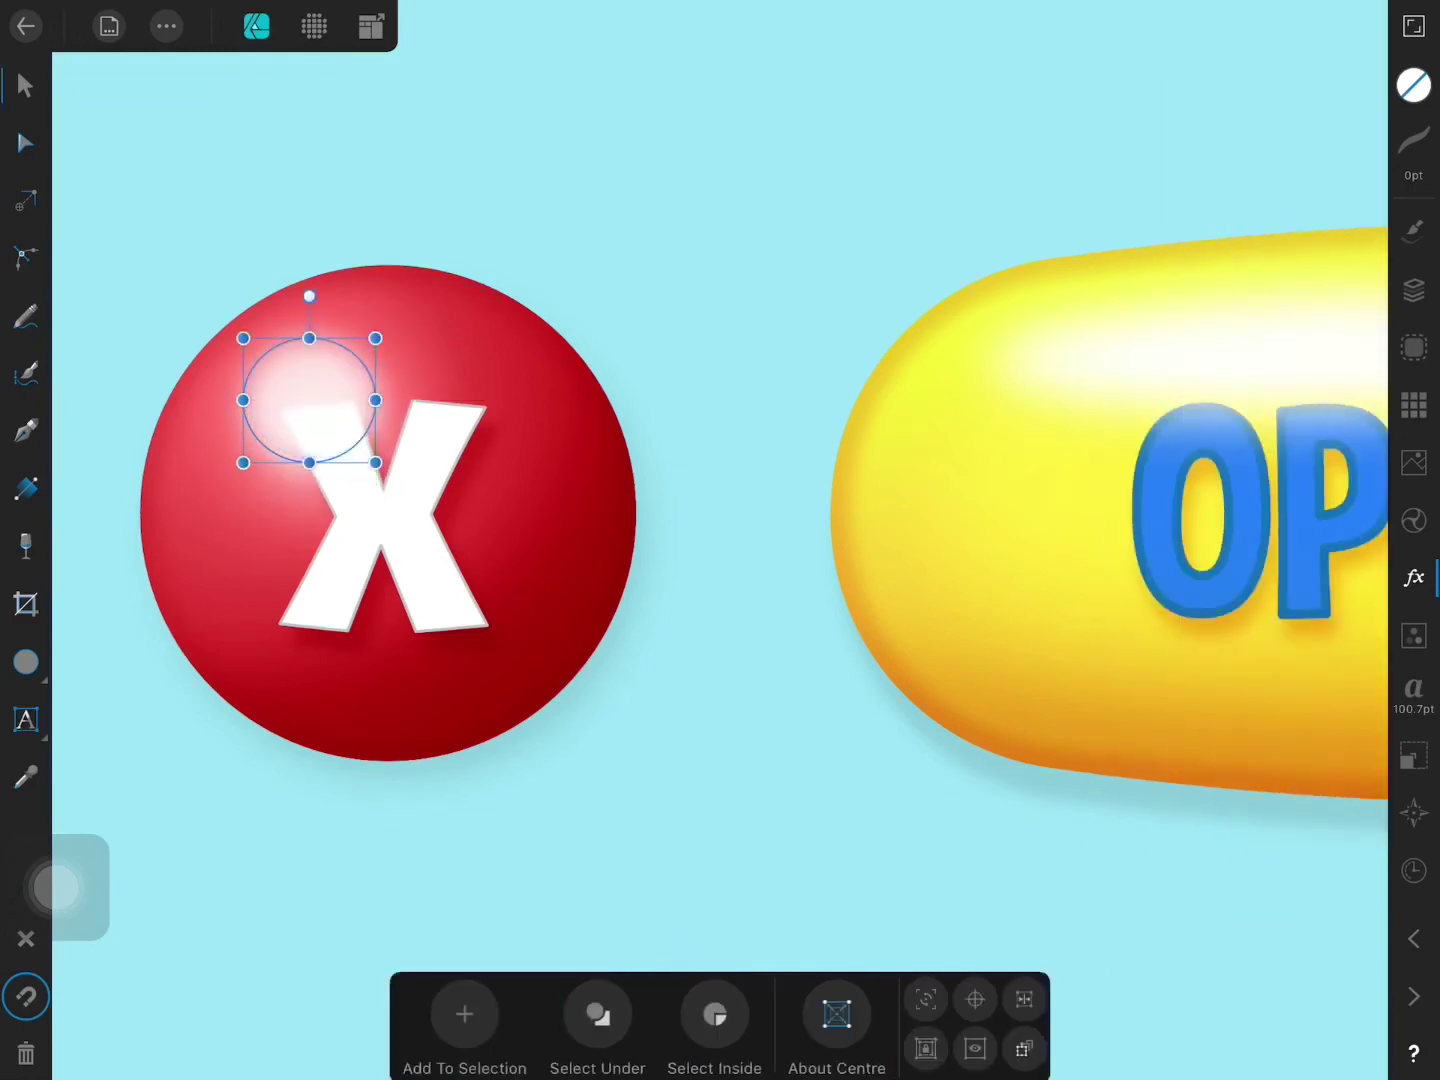
Step: Raise the ring ellipse's opacity to 72%, then deselect everything
{"action": "left_click", "coordinate": [1414, 290]}
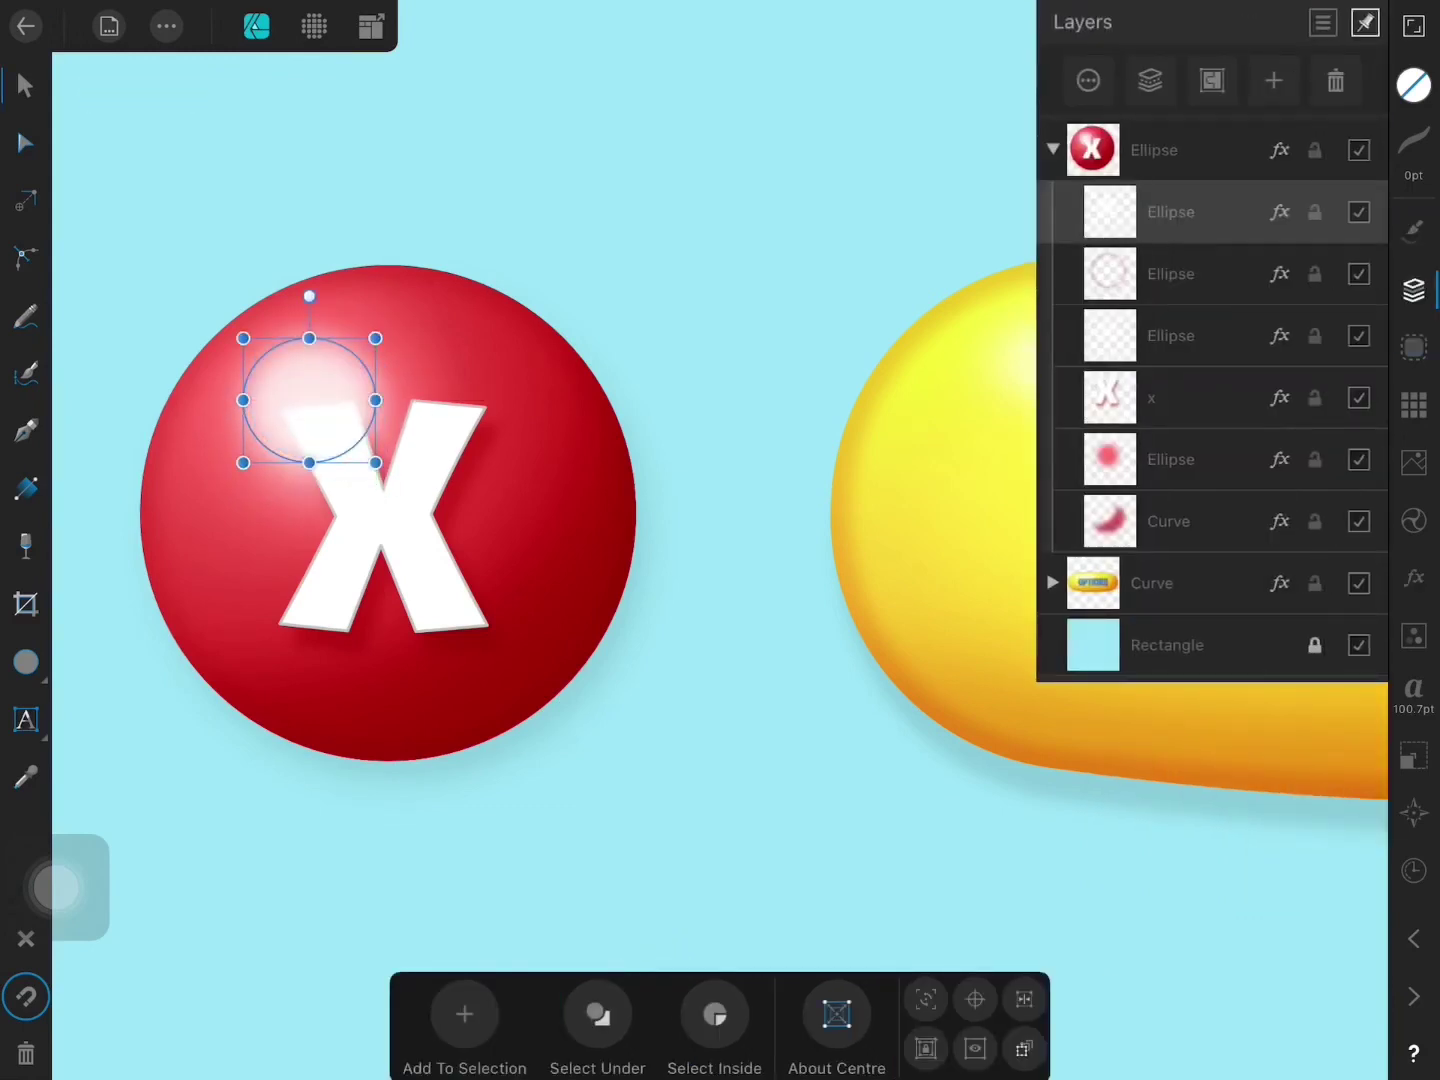
{"action": "left_click", "coordinate": [1170, 273]}
{"action": "left_click", "coordinate": [1088, 80]}
{"action": "left_click_drag", "start_coordinate": [1150, 166], "coordinate": [1272, 166]}
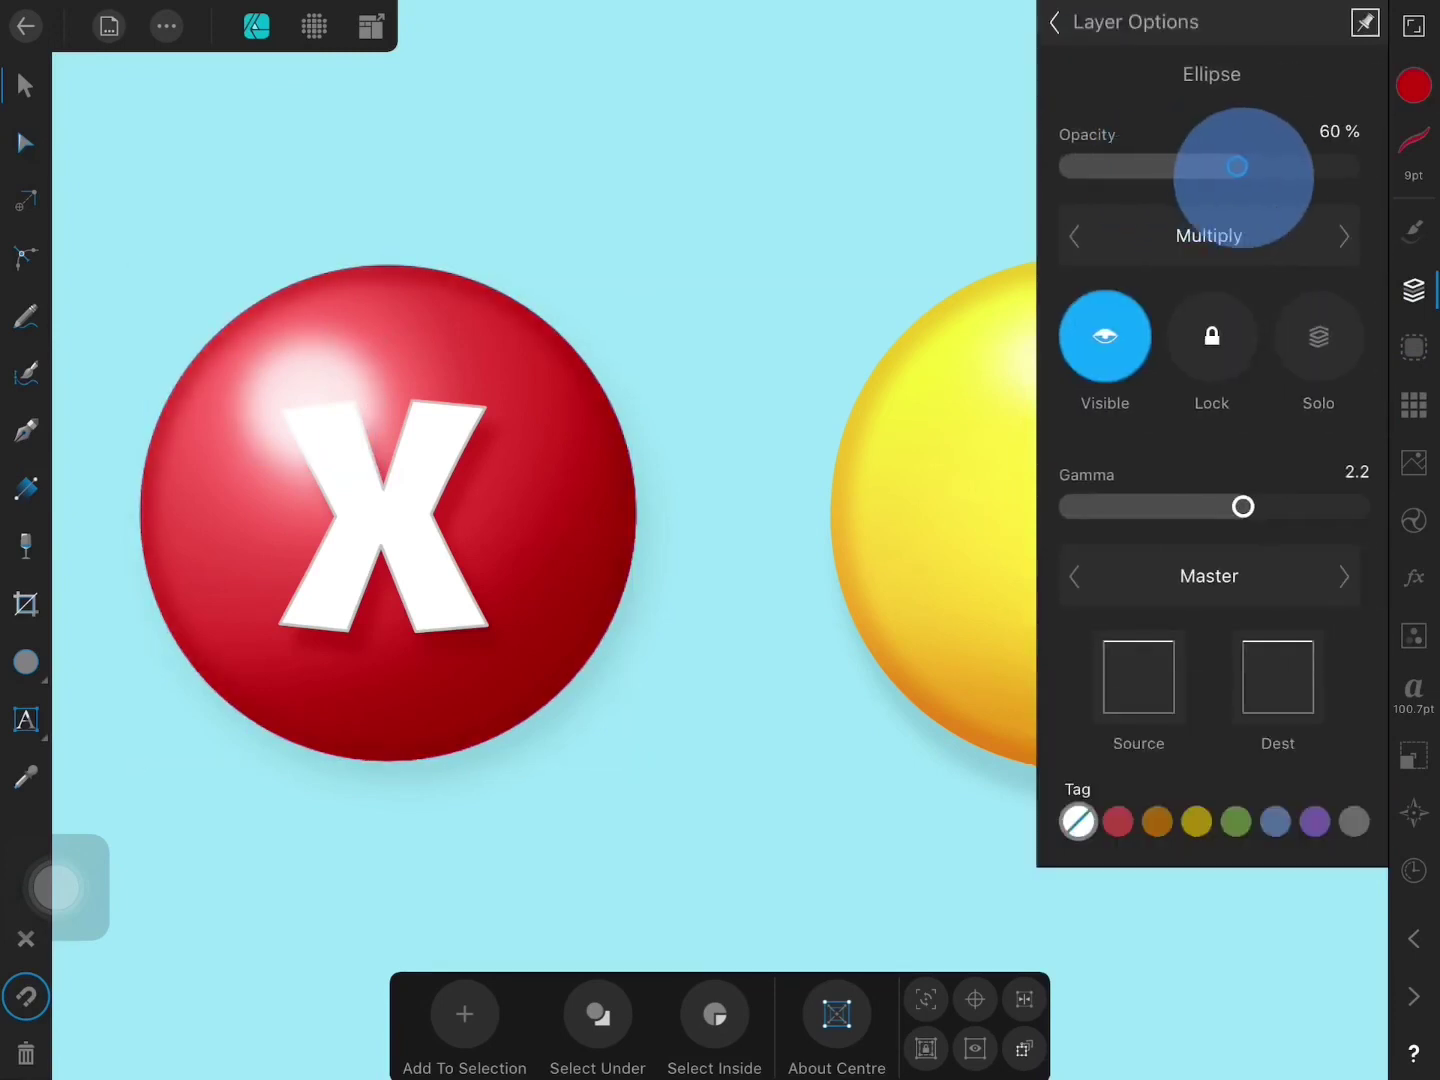
{"action": "scroll", "coordinate": [650, 470], "scroll_direction": "down", "scroll_amount": 5}
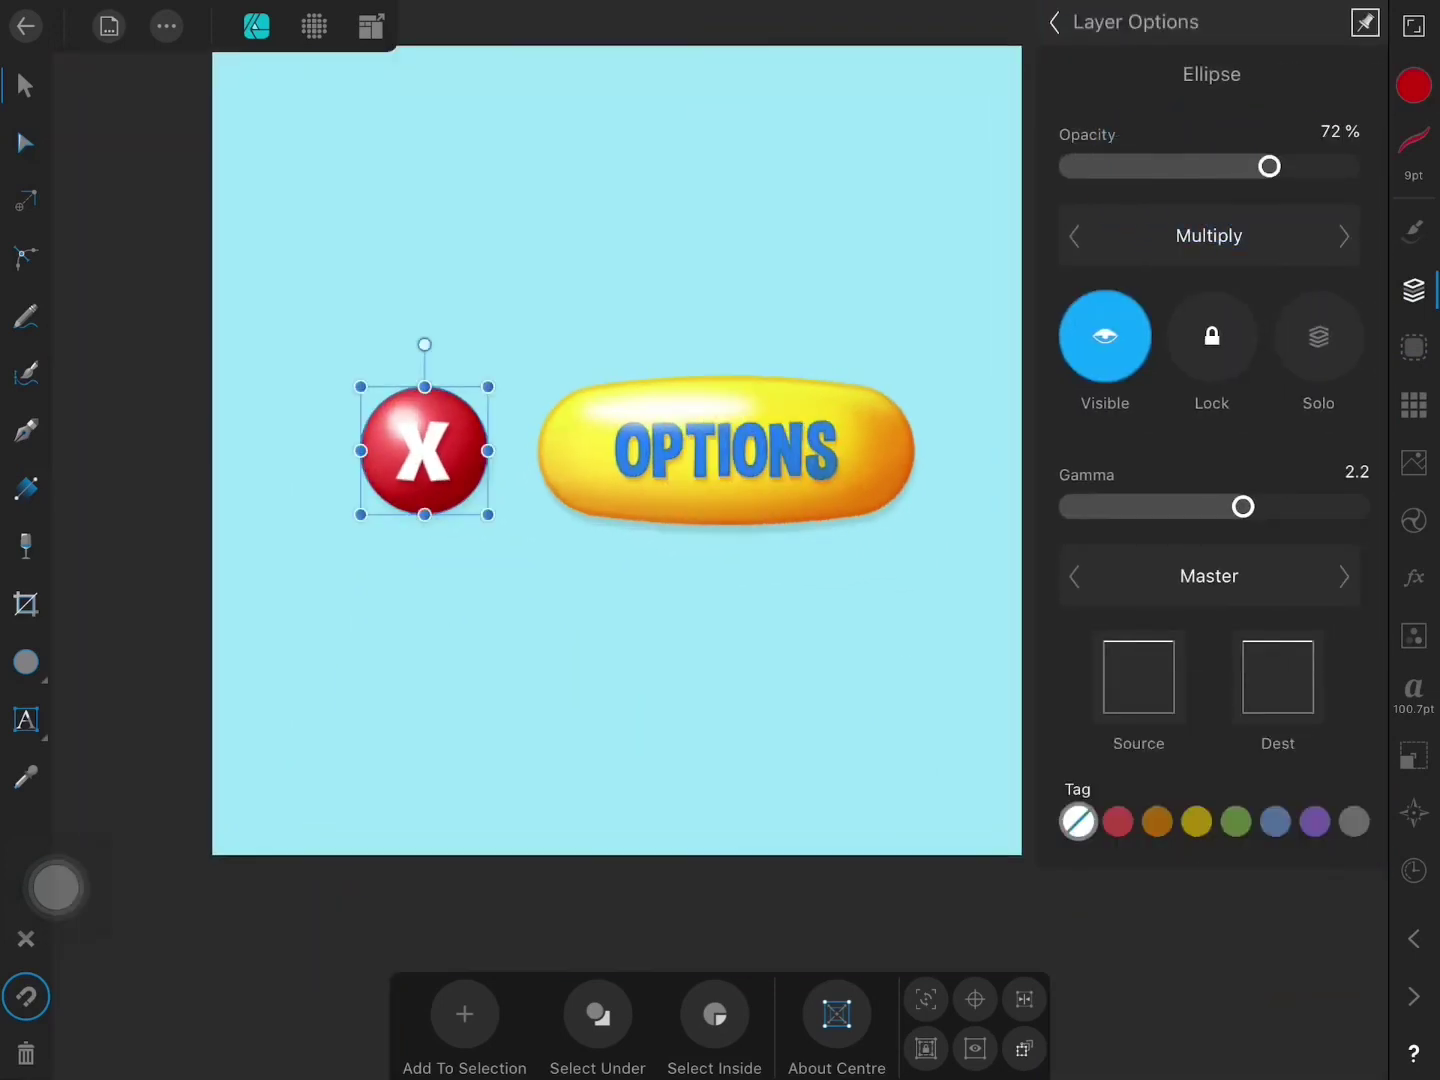
{"action": "key", "text": "ctrl+d"}
{"action": "scroll", "coordinate": [700, 540], "scroll_direction": "right", "scroll_amount": 2}
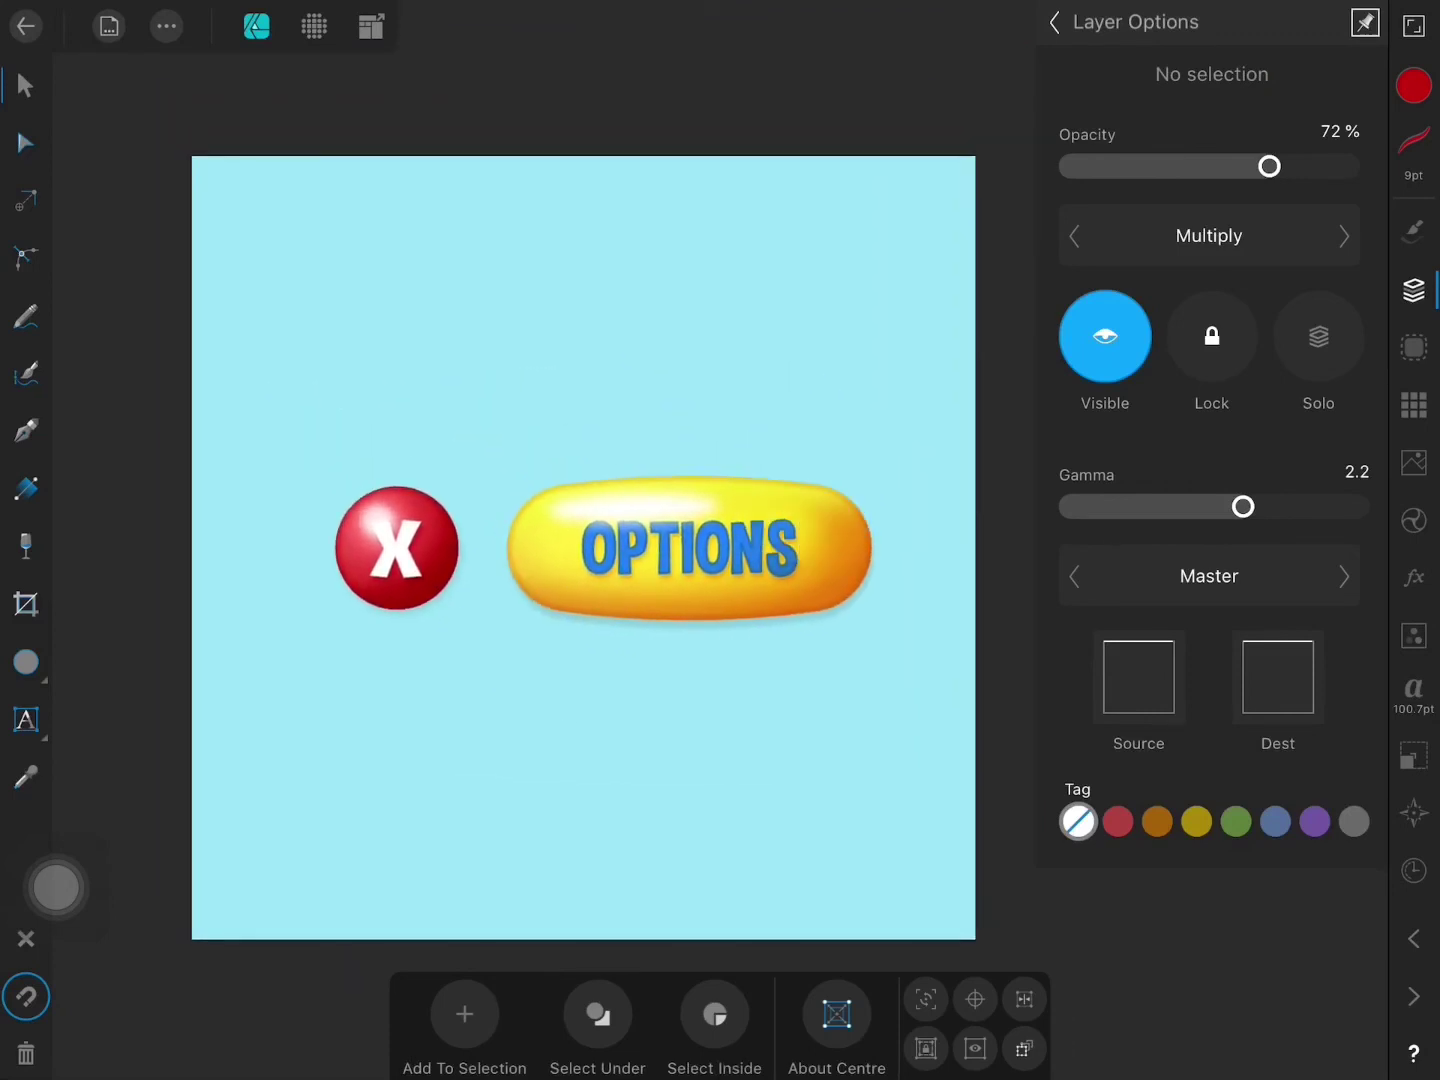
{"action": "left_click", "coordinate": [1413, 290]}
{"action": "scroll", "coordinate": [755, 582], "scroll_direction": "left", "scroll_amount": 2}
{"action": "scroll", "coordinate": [755, 582], "scroll_direction": "up", "scroll_amount": 2}
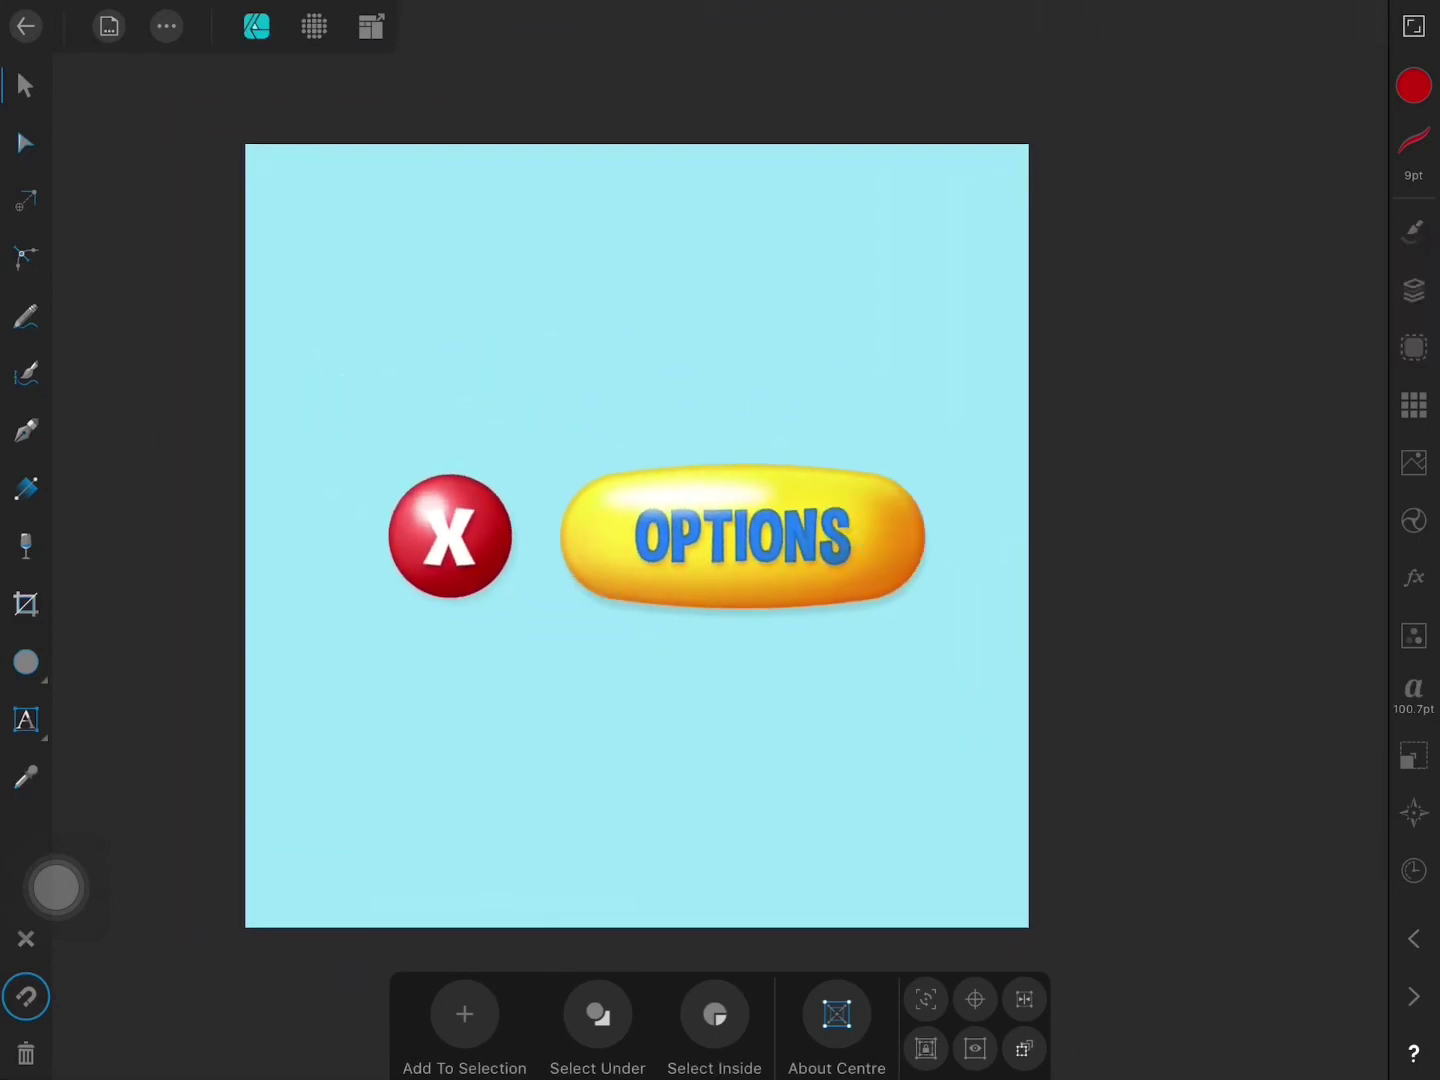